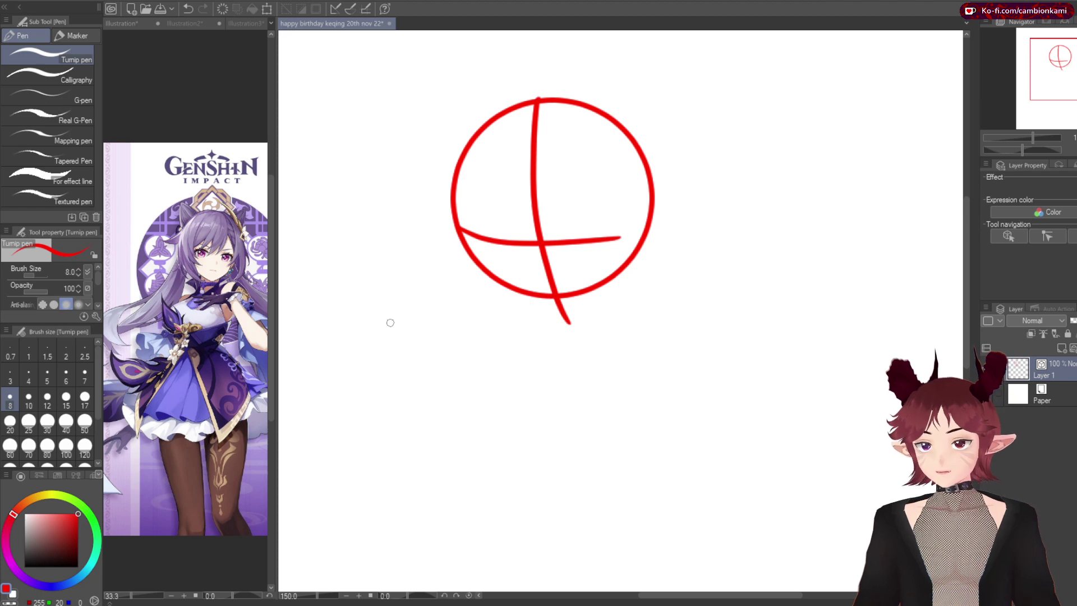
left_click_drag(533, 327, 602, 461)
key("ctrl+z")
key("ctrl+z")
key("ctrl+z")
Sketch the torso outline below the head guide with a slanted shoulder line, two curved sides and a rounded lower edge
left_click_drag(658, 299, 507, 451)
left_click_drag(682, 306, 649, 438)
left_click_drag(496, 364, 645, 303)
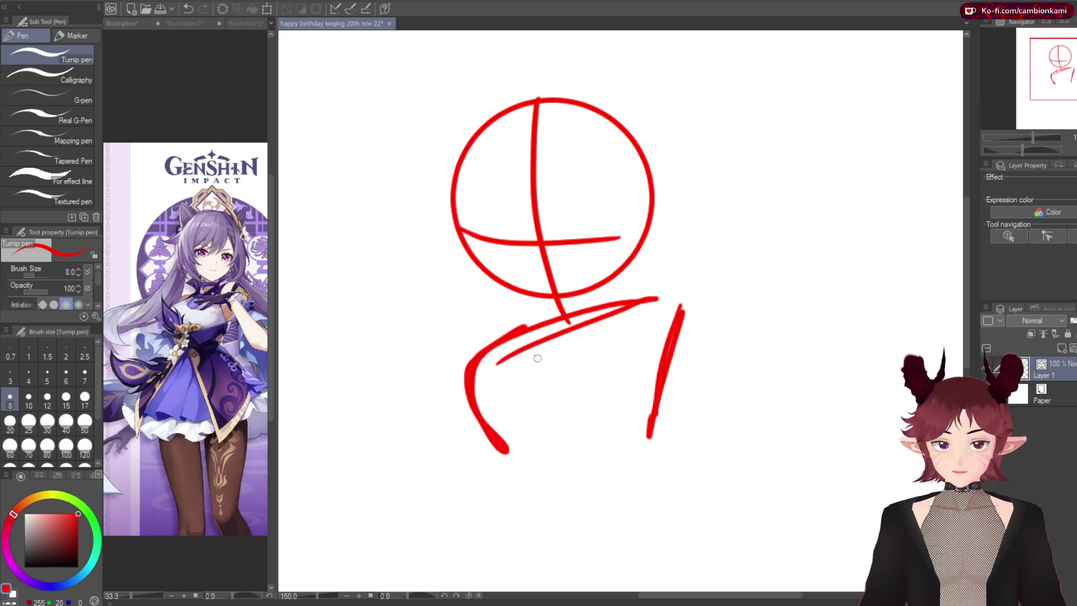
left_click_drag(493, 452, 661, 438)
key("ctrl+z")
left_click_drag(494, 452, 662, 429)
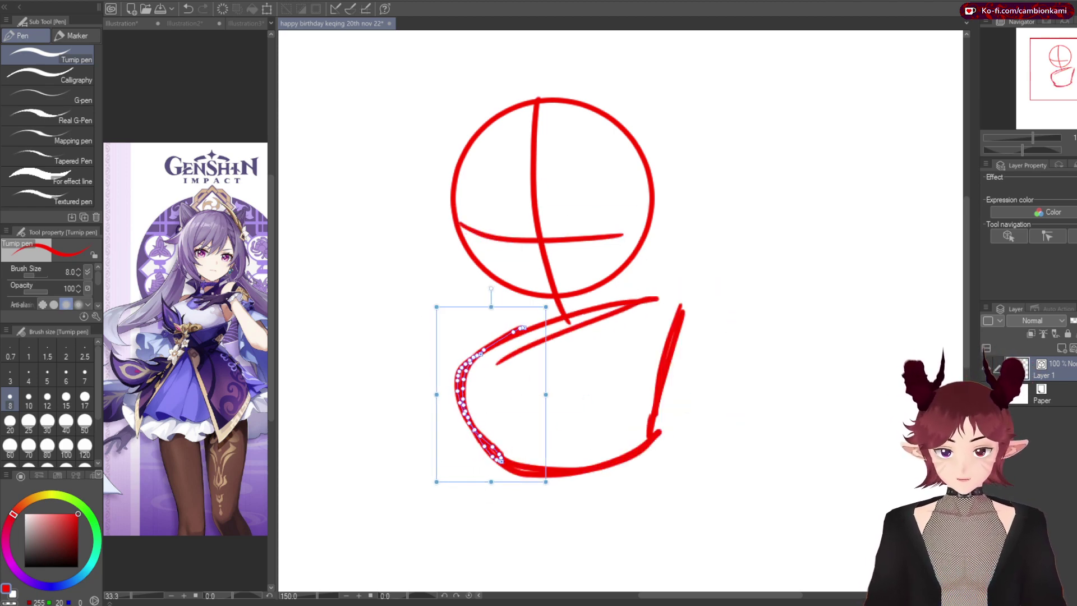
Select the torso outline with a lasso and rotate it so the body leans diagonally under the head
key("m")
left_click_drag(373, 361, 517, 481)
key("ctrl+t")
left_click_drag(730, 505, 701, 533)
key("Return")
Redraw the torso's slanted outer side below the shoulder and trim the overhanging line at its upper end
key("p")
key("ctrl+z")
left_click_drag(617, 286, 706, 399)
key("e")
left_click_drag(645, 272, 673, 278)
Sketch a large hip circle diagonally below the torso and link the two with short waist lines
key("p")
mouse_move(755, 442)
left_mouse_down()
mouse_move(829, 448)
mouse_move(797, 438)
left_mouse_up()
mouse_move(549, 477)
left_mouse_down()
mouse_move(619, 496)
mouse_move(645, 533)
left_mouse_up()
left_click_drag(752, 499, 752, 513)
left_click_drag(706, 410, 853, 437)
key("ctrl+z")
left_click_drag(752, 512, 737, 497)
Select the head guide with a lasso and scale it down slightly
key("m")
mouse_move(457, 73)
left_mouse_down()
mouse_move(718, 185)
mouse_move(438, 84)
left_mouse_up()
key("ctrl+t")
left_click_drag(722, 101, 701, 129)
key("Return")
key("ctrl+d")
Redraw the torso's side edges and erase the old line beside the shoulder circle
key("p")
left_click_drag(646, 314, 696, 413)
key("e")
mouse_move(645, 278)
left_mouse_down()
mouse_move(679, 290)
mouse_move(699, 404)
left_mouse_up()
key("p")
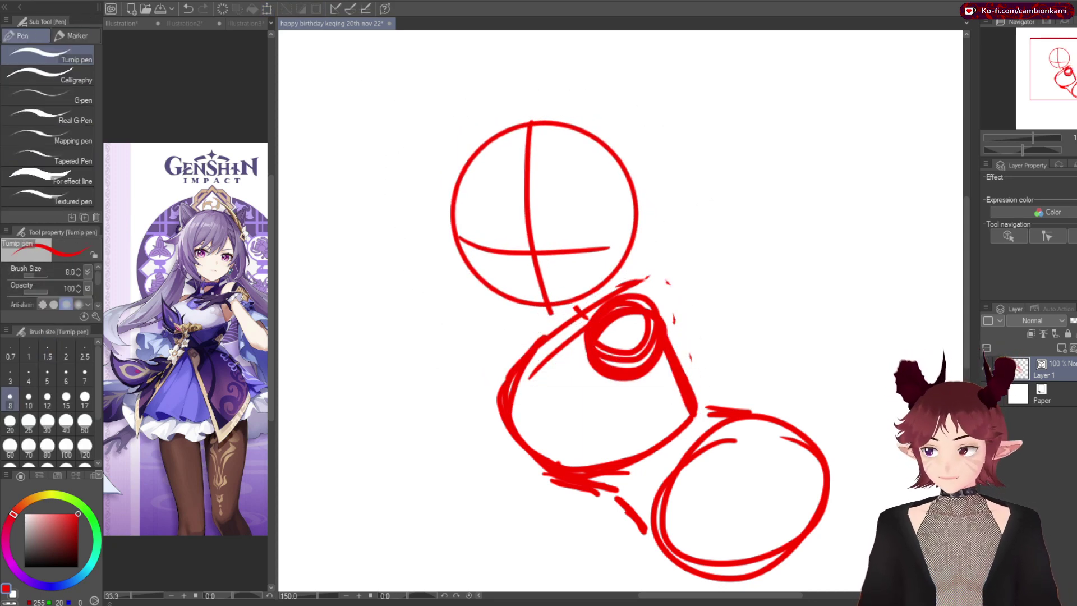
left_click_drag(530, 342, 510, 426)
Lasso the head guide again, shrink it further and tilt it slightly clockwise
key("m")
left_click_drag(427, 84, 690, 336)
key("ctrl+t")
left_click_drag(692, 65, 687, 73)
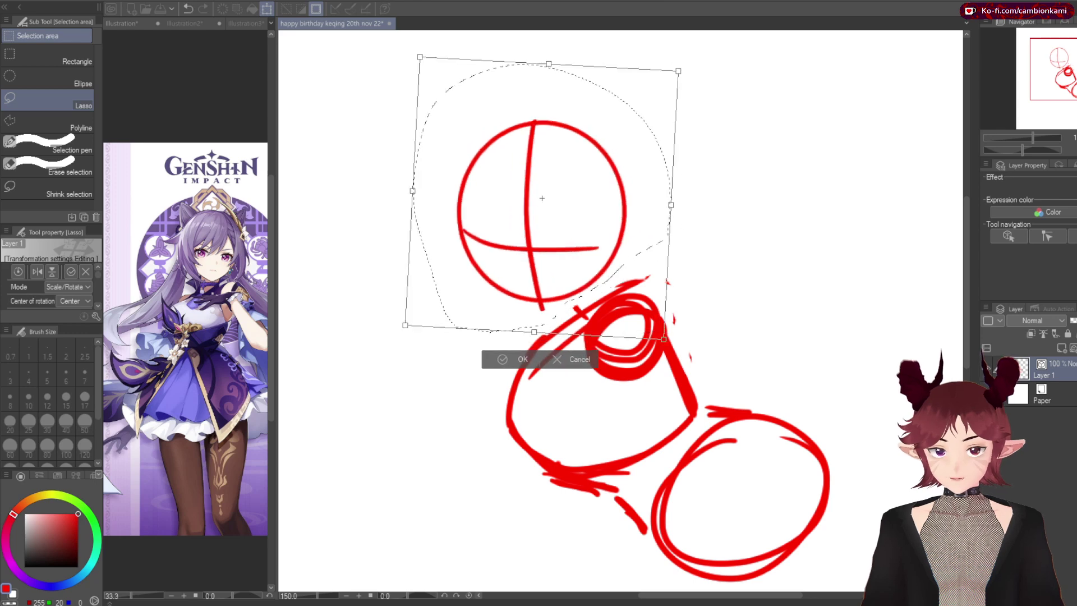
key("Return")
key("ctrl+d")
Select the head guide and nudge it slightly down toward the shoulders
scroll(709, 305, "down", 3)
key("p")
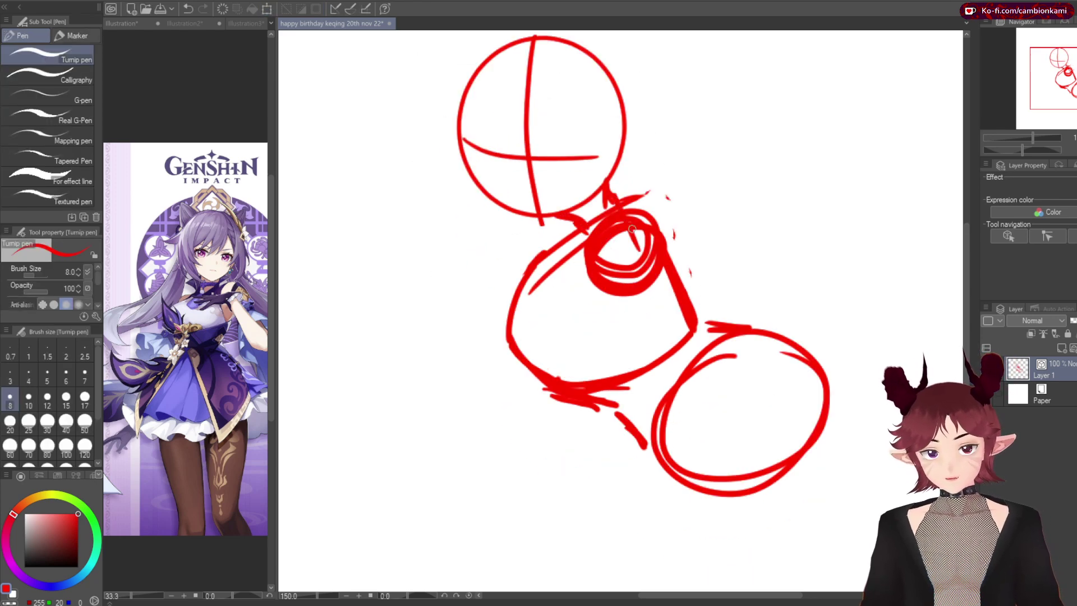
scroll(632, 229, "down", 2)
key("m")
mouse_move(398, 65)
left_mouse_down()
mouse_move(325, 255)
mouse_move(398, 65)
left_mouse_up()
key("ctrl+t")
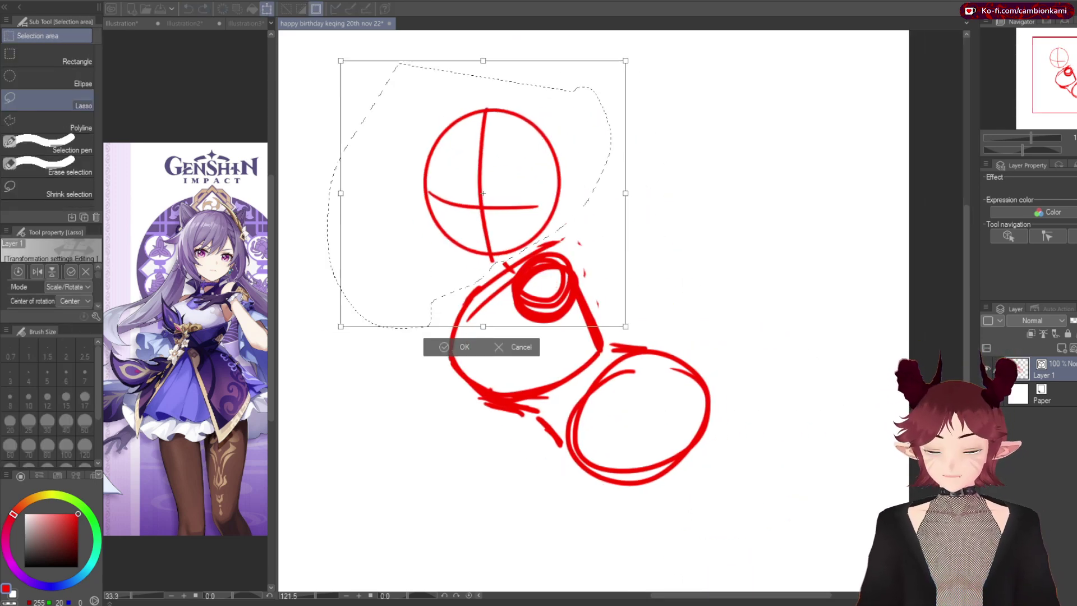
key("Return")
key("ctrl+d")
Sketch the shoulder arc and the upper and lower lines of the arm stretched out over the hips
key("p")
mouse_move(548, 268)
left_mouse_down()
mouse_move(623, 302)
mouse_move(668, 347)
left_mouse_up()
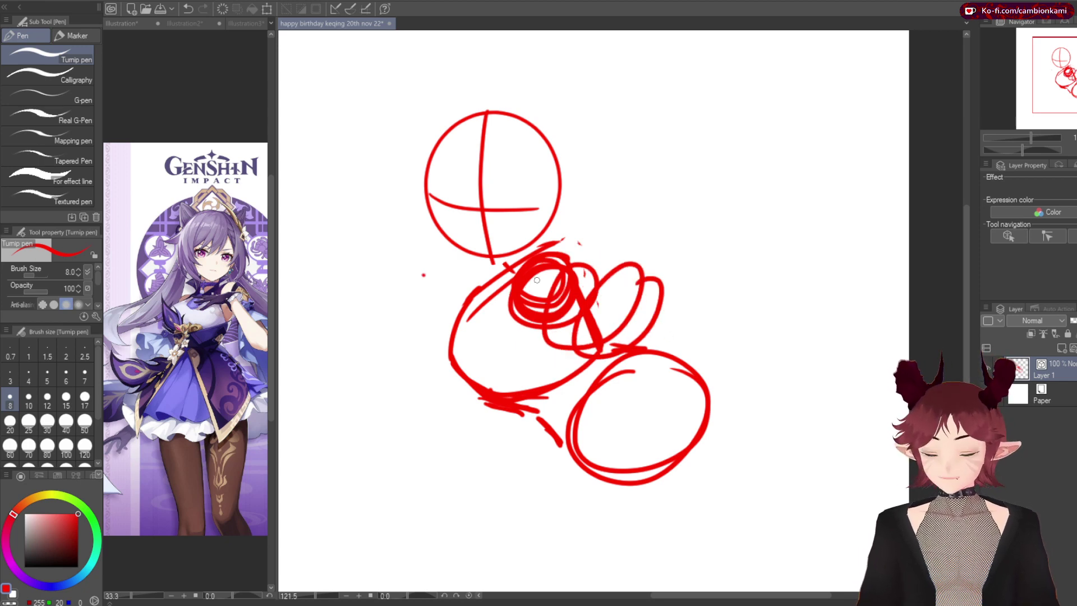
key("ctrl+z")
left_click_drag(524, 311, 653, 352)
key("ctrl+z")
left_click_drag(505, 268, 562, 246)
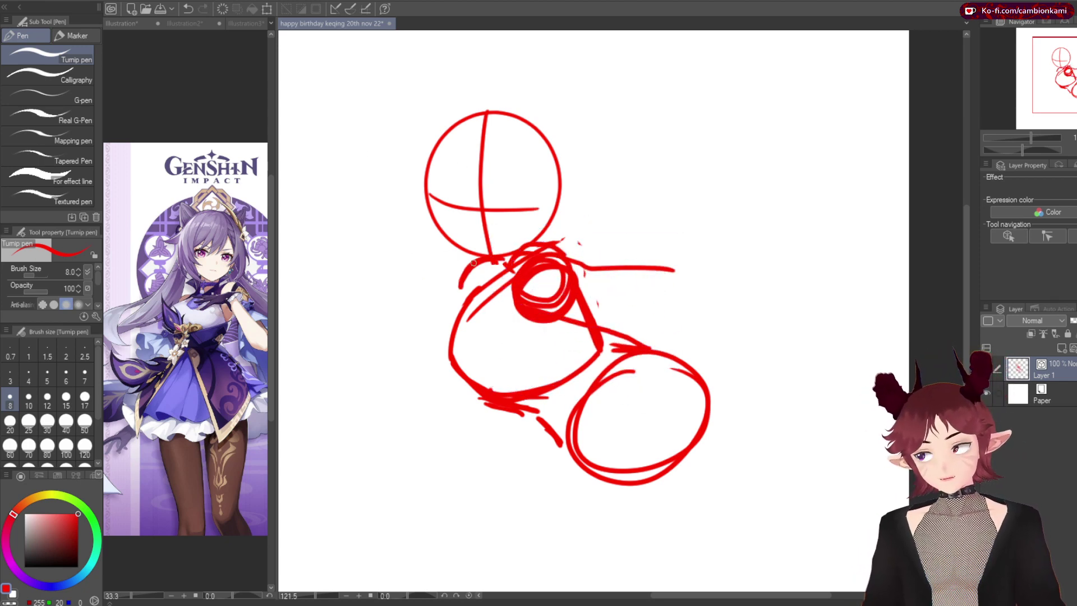
Draw a long diagonal sword line across the torso and hips with a short curved crossguard near the hilt
mouse_move(388, 334)
left_mouse_down()
mouse_move(698, 319)
mouse_move(908, 372)
mouse_move(770, 438)
mouse_move(841, 439)
left_mouse_up()
left_click_drag(444, 402, 504, 335)
key("ctrl+z")
key("ctrl+z")
left_click_drag(385, 353, 837, 460)
left_click_drag(446, 420, 527, 342)
Sketch the bent arm reaching down to the fist that grips the sword hilt
left_click_drag(441, 354, 449, 382)
key("ctrl+z")
mouse_move(393, 268)
left_mouse_down()
mouse_move(373, 314)
mouse_move(404, 350)
left_mouse_up()
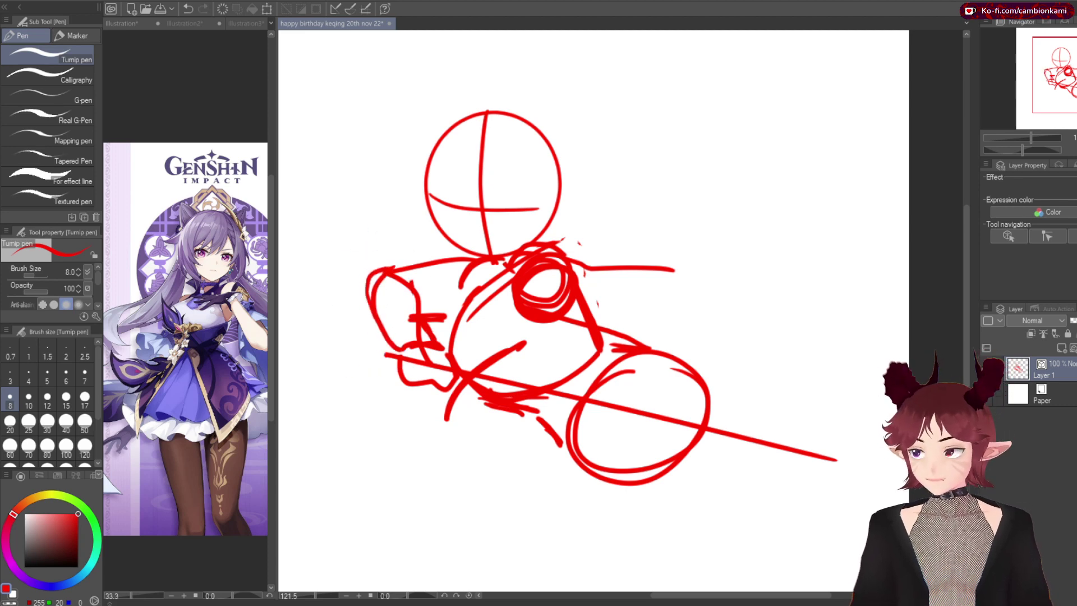
key("ctrl+z")
left_click_drag(496, 265, 460, 289)
left_click(421, 296)
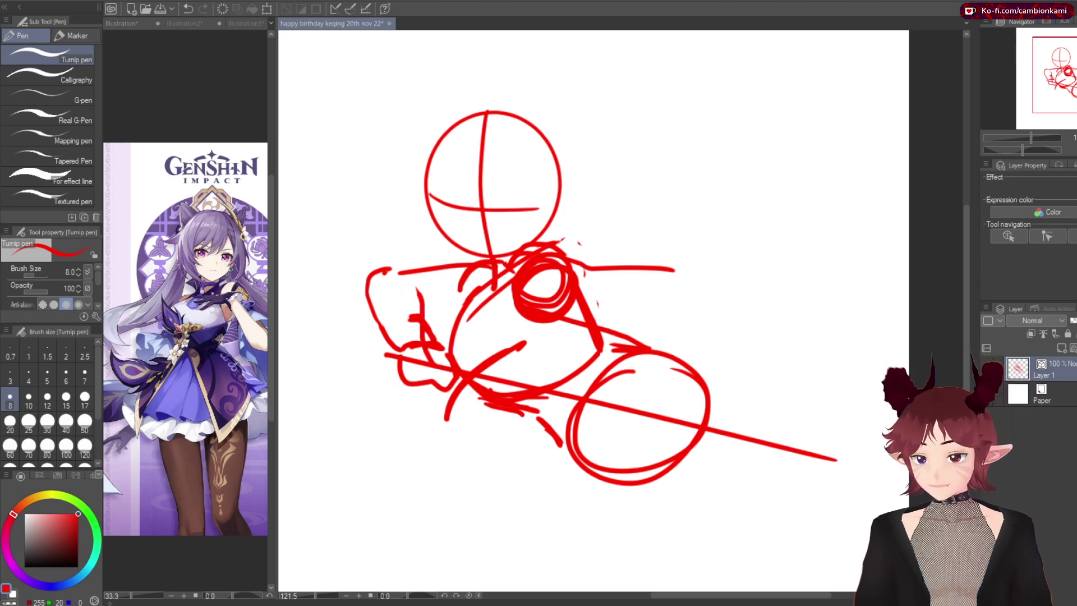
Shift the bent arm's outer stroke inward and erase the stray lines under the torso
key("ctrl+t")
left_click_drag(360, 264, 379, 261)
key("Return")
key("ctrl+z")
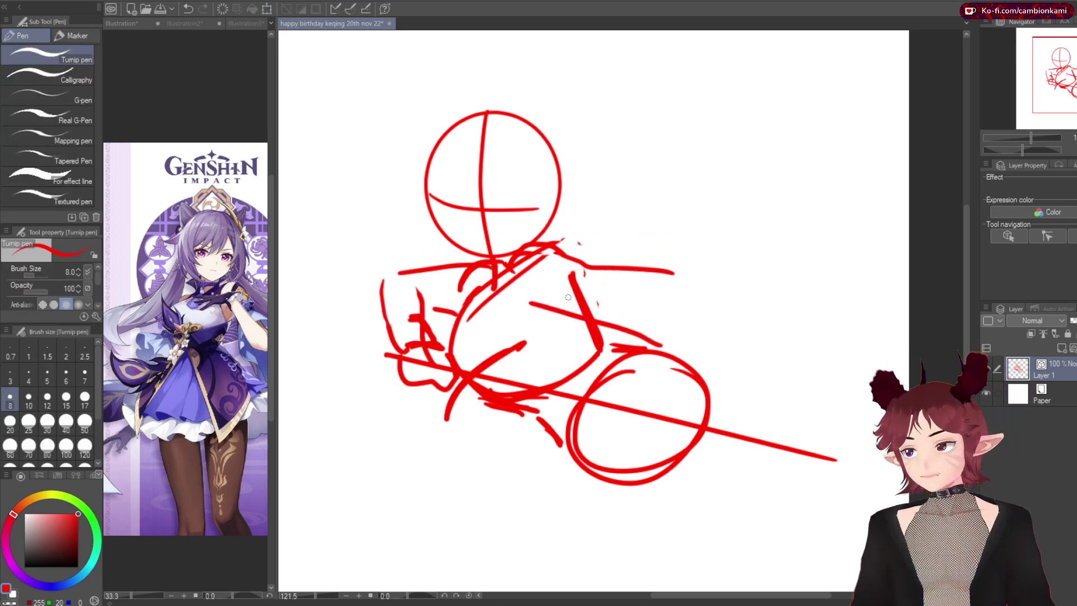
key("e")
left_click_drag(487, 397, 521, 407)
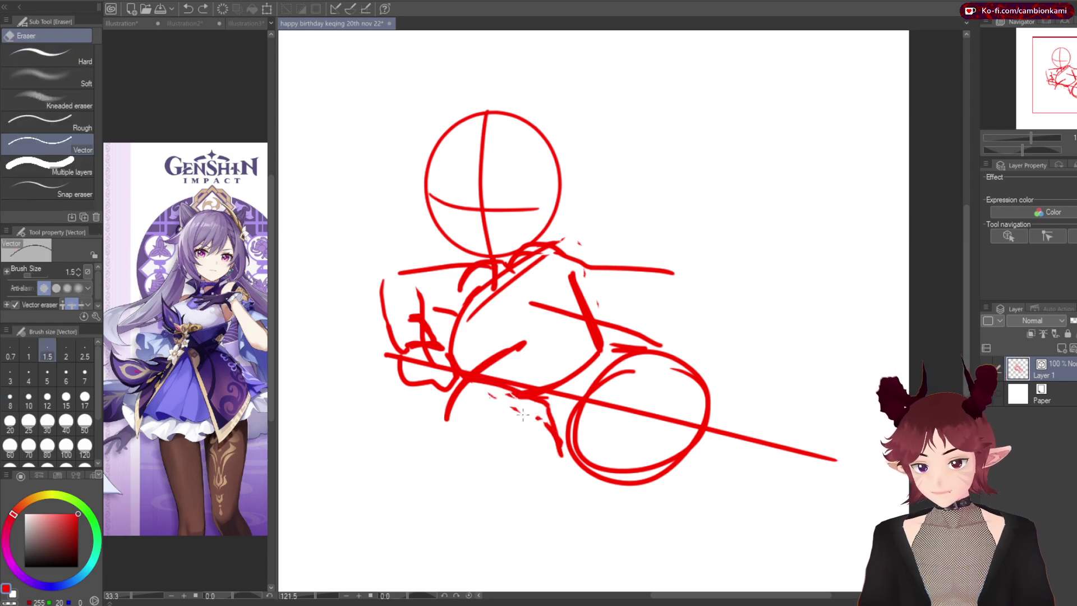
Bring up the reference image with the two raised fingers and enlarge it around the gloved hand
key("p")
key("ctrl+Tab")
key("ctrl+Tab")
key("ctrl+plus")
key("ctrl+plus")
key("ctrl+Tab")
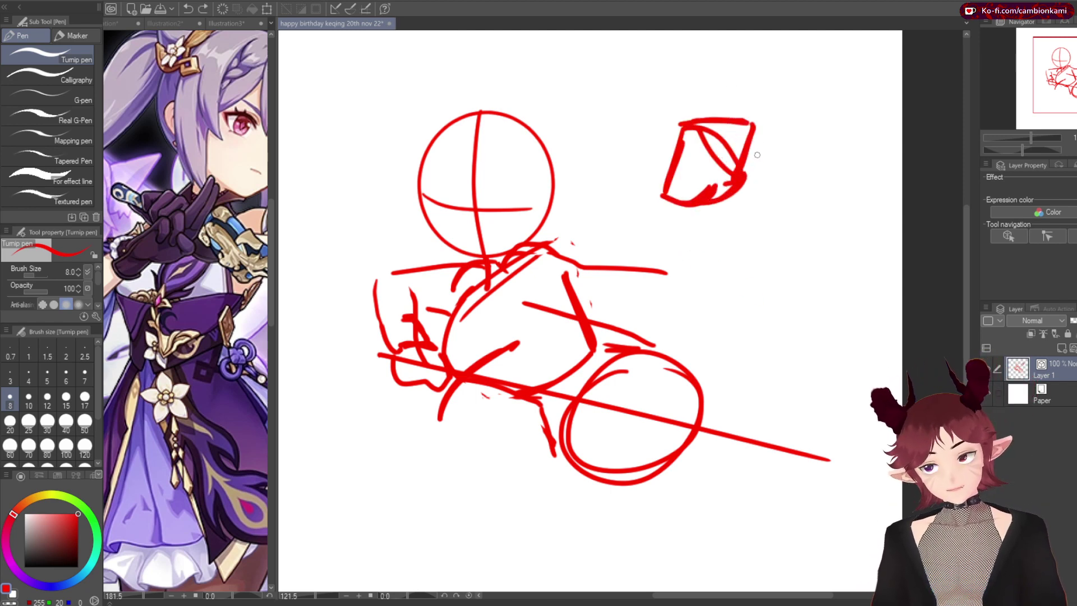
Sketch a separate hand with curled fingers and two raised fingers in the empty area beside the head, erasing overlapping lines
scroll(755, 140, "up", 1)
left_click_drag(755, 139, 734, 50)
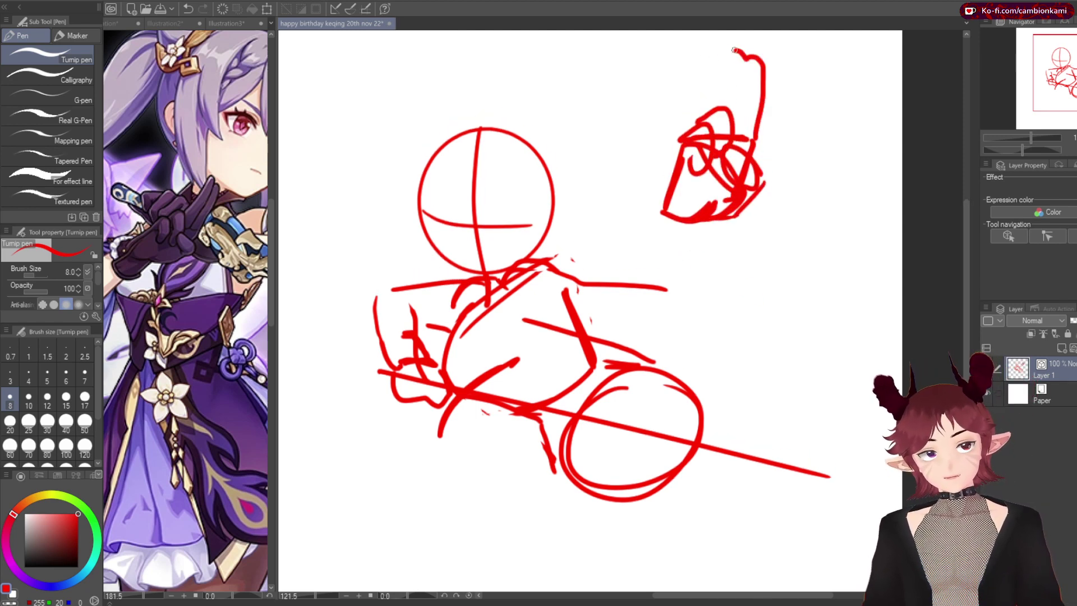
key("ctrl+z")
mouse_move(729, 110)
left_mouse_down()
mouse_move(746, 112)
mouse_move(760, 143)
left_mouse_up()
key("e")
left_click_drag(740, 191, 741, 196)
key("p")
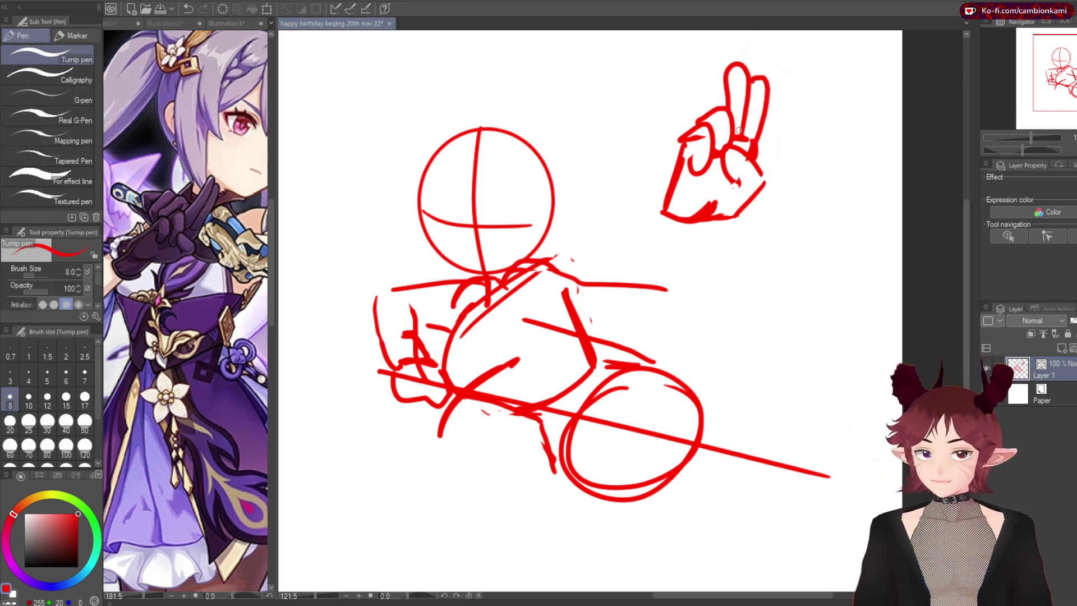
left_click_drag(741, 137, 736, 67)
left_click_drag(751, 141, 766, 106)
Lasso the hand sketch, move it down to the end of the outstretched arm and rotate it clockwise
key("m")
left_click_drag(785, 51, 847, 79)
key("ctrl+t")
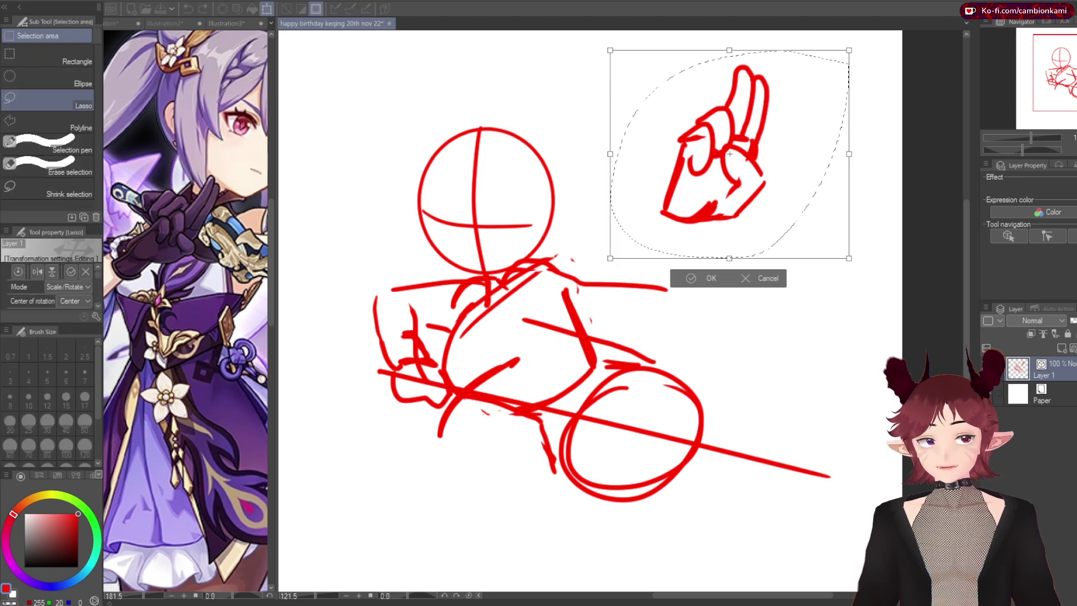
left_click_drag(724, 146, 724, 264)
key("Return")
key("ctrl+t")
left_click_drag(825, 168, 852, 235)
key("Return")
key("ctrl+t")
key("Return")
key("ctrl+d")
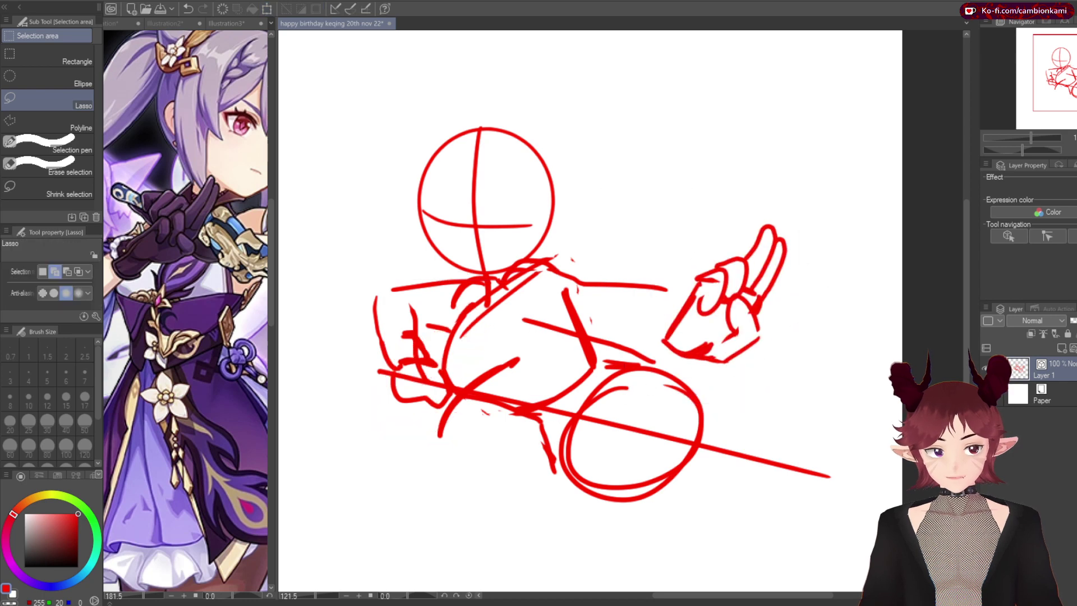
Handwrite the note "OMG Thumb wrong side" above the hand sketch
key("p")
left_click_drag(617, 47, 758, 87)
left_click_drag(853, 67, 802, 163)
mouse_move(802, 101)
left_mouse_down()
mouse_move(739, 200)
mouse_move(774, 221)
left_mouse_up()
left_click_drag(642, 236, 603, 264)
left_click_drag(673, 227, 671, 255)
left_click_drag(712, 247, 723, 207)
left_click_drag(730, 233, 760, 239)
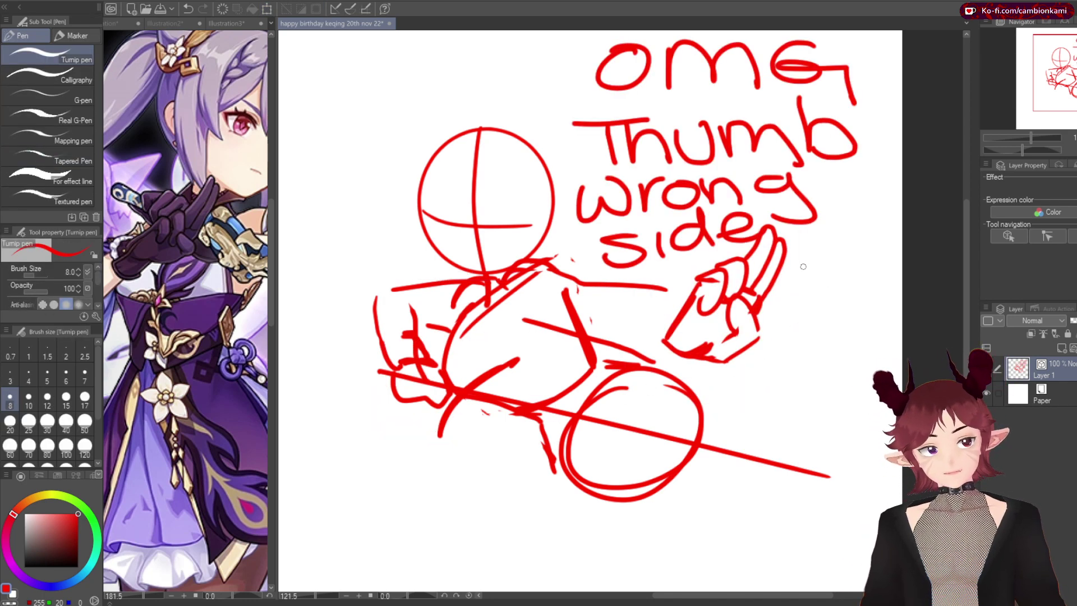
Undo all strokes of the handwritten thumb note
key("ctrl+z")
key("ctrl+z")
key("ctrl+z")
key("ctrl+z")
key("ctrl+z")
key("ctrl+z")
key("ctrl+z")
key("ctrl+z")
key("ctrl+z")
key("ctrl+z")
key("ctrl+z")
key("ctrl+z")
key("ctrl+z")
key("ctrl+z")
key("ctrl+z")
key("ctrl+z")
key("ctrl+z")
key("ctrl+z")
key("ctrl+z")
key("ctrl+z")
Select the hand sketch, flip it horizontally and rotate it so the two fingers point away from the body
key("m")
mouse_move(707, 149)
left_mouse_down()
mouse_move(659, 337)
mouse_move(704, 151)
left_mouse_up()
key("ctrl+t")
left_click(37, 271)
mouse_move(859, 141)
left_mouse_down()
mouse_move(817, 123)
mouse_move(876, 185)
left_mouse_up()
key("Return")
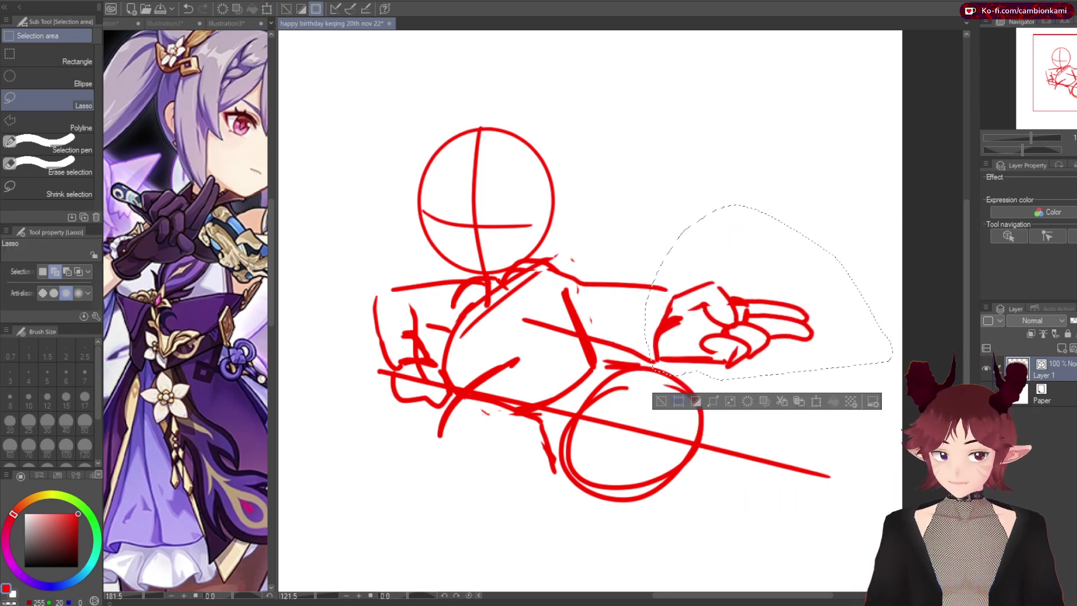
key("ctrl+d")
Draw the outstretched arm's lower contour from the shoulder to the wrist
key("p")
left_click_drag(534, 310, 583, 343)
left_click_drag(608, 350, 642, 353)
Lasso the hand, transform it to fit the end of the outstretched forearm, and save the drawing
key("m")
mouse_move(666, 287)
left_mouse_down()
mouse_move(650, 332)
mouse_move(665, 289)
left_mouse_up()
key("ctrl+t")
left_click_drag(841, 385, 822, 371)
key("Return")
key("ctrl+d")
key("p")
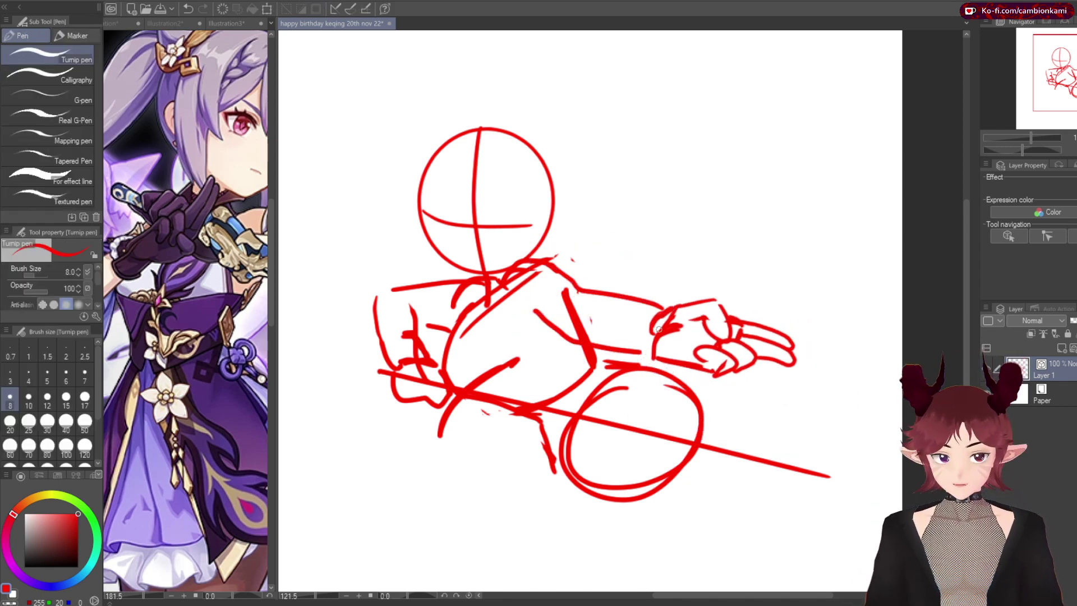
key("ctrl+s")
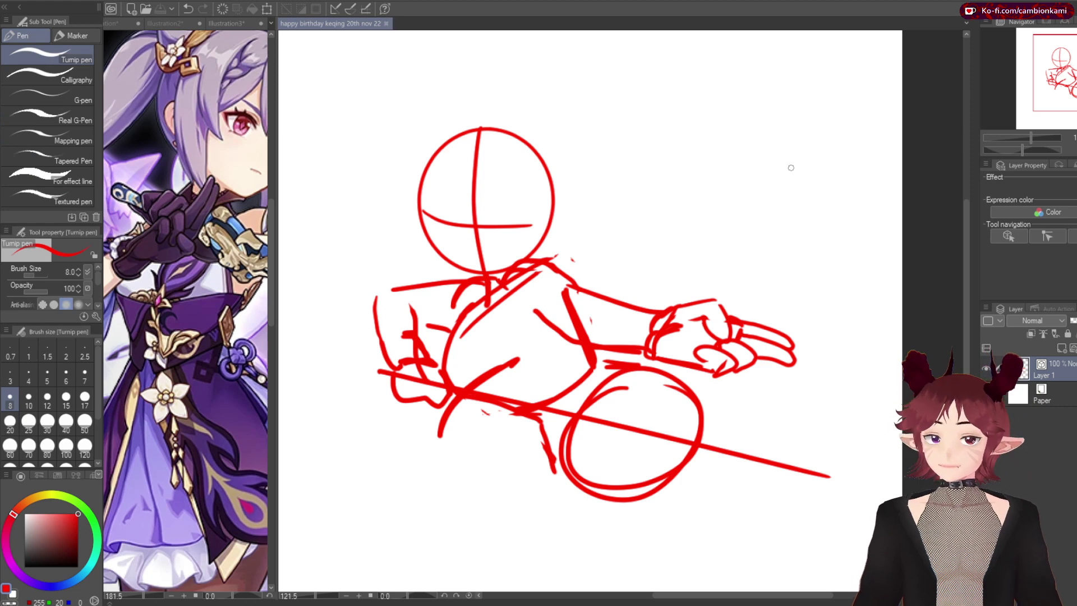
Handwrite the note "I'm not a fan of the pose" in the empty area beside the head
scroll(602, 145, "down", 1)
mouse_move(601, 145)
left_mouse_down()
mouse_move(620, 227)
mouse_move(836, 162)
mouse_move(898, 241)
left_mouse_up()
Sketch the leg extended away from the hip circle with its thigh and lower-leg contours, and adjust its placement
scroll(541, 482, "down", 3)
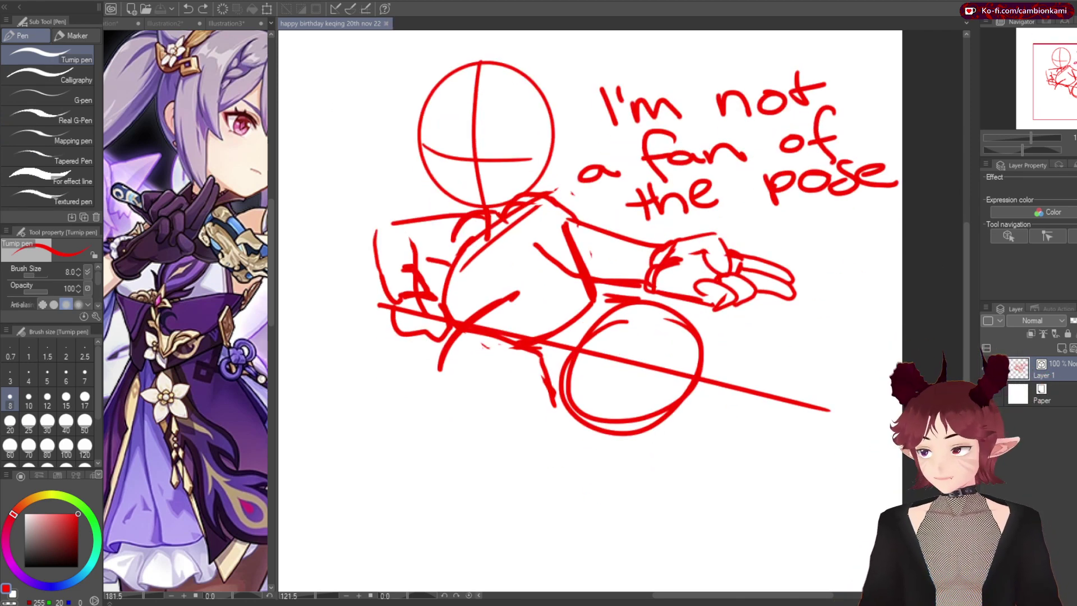
left_click_drag(694, 338, 783, 443)
left_click_drag(578, 414, 750, 488)
key("ctrl+t")
left_click_drag(702, 449, 709, 437)
key("Return")
Sketch the bent leg below the waist with its thigh and folded lower-leg contours, and adjust the inner line's placement
mouse_move(539, 359)
left_mouse_down()
mouse_move(499, 444)
mouse_move(538, 502)
left_mouse_up()
left_click_drag(595, 429, 542, 494)
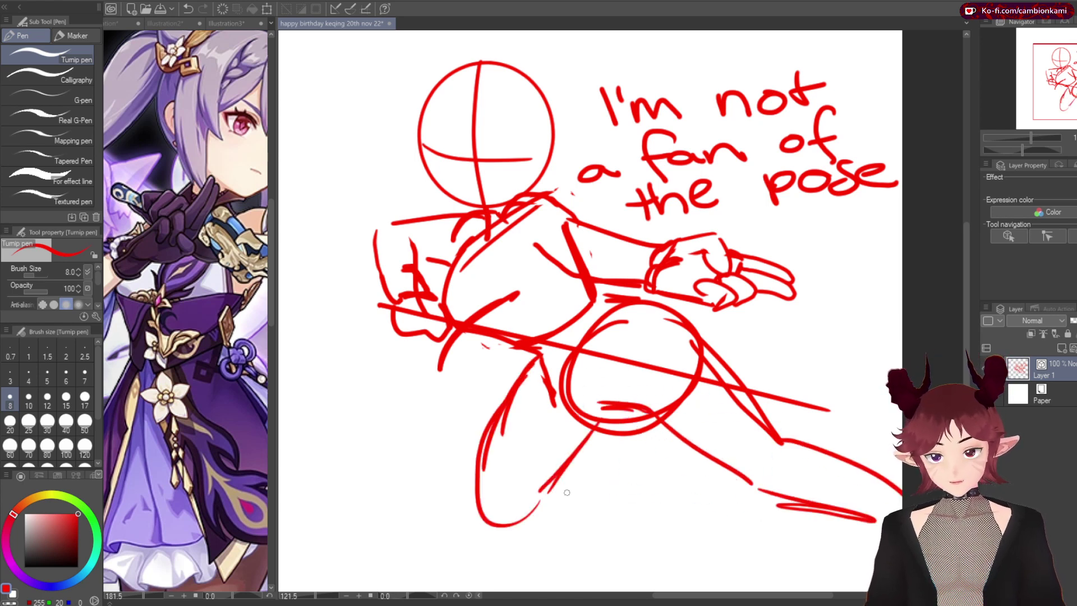
key("ctrl+t")
left_click_drag(729, 505, 718, 491)
key("Return")
Erase the hip guide circle between the torso and the legs
key("e")
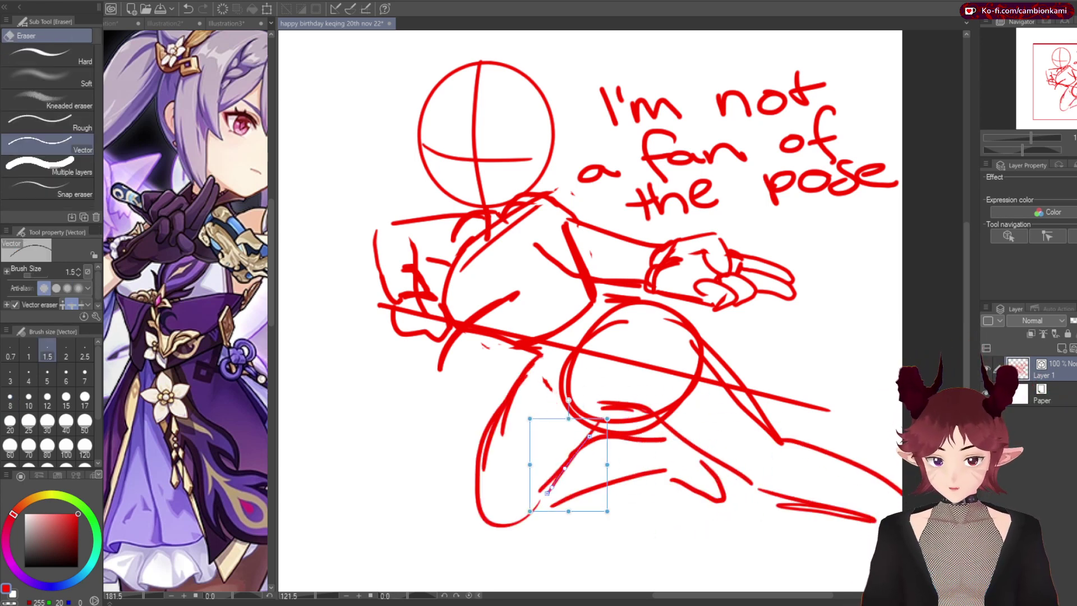
left_click_drag(568, 400, 645, 314)
key("p")
key("ctrl+z")
Draw a hip contour that joins the waist to the upper edge of the extended thigh
key("ctrl+t")
left_click_drag(704, 350, 694, 355)
key("Return")
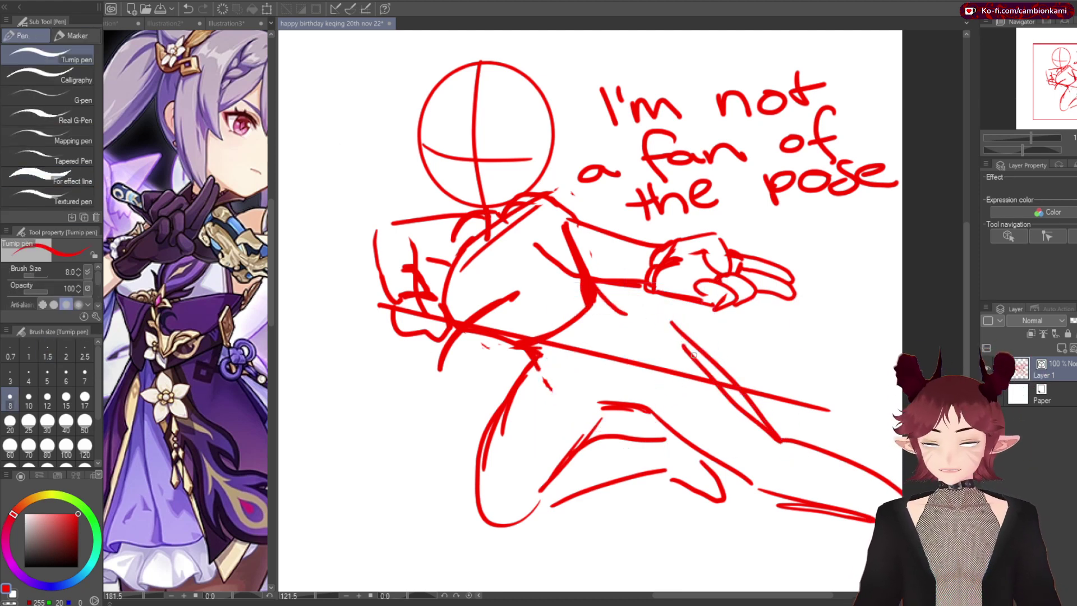
left_click_drag(606, 305, 720, 367)
key("e")
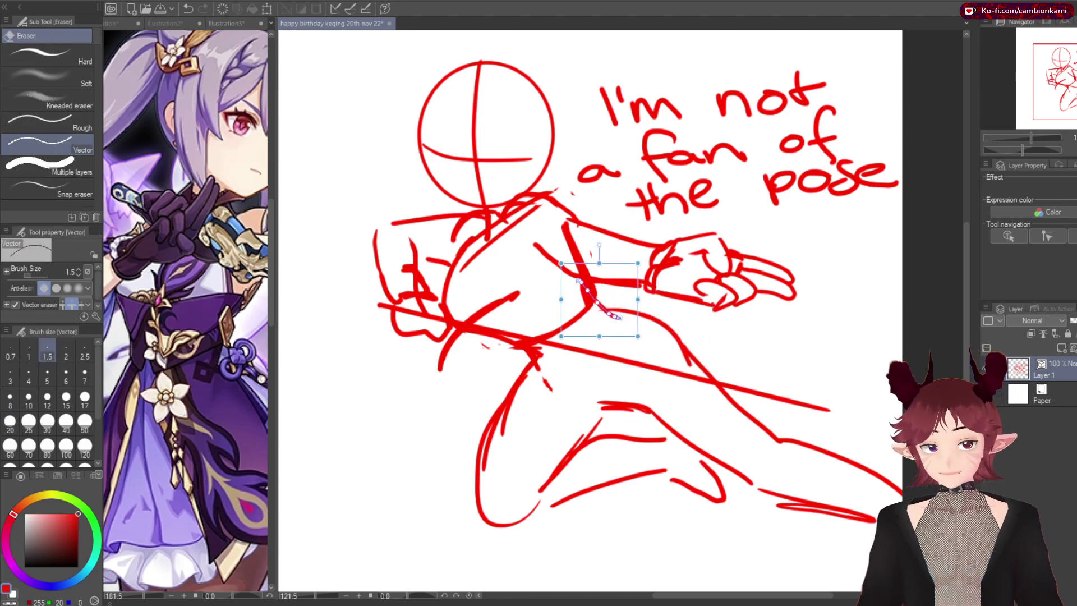
key("p")
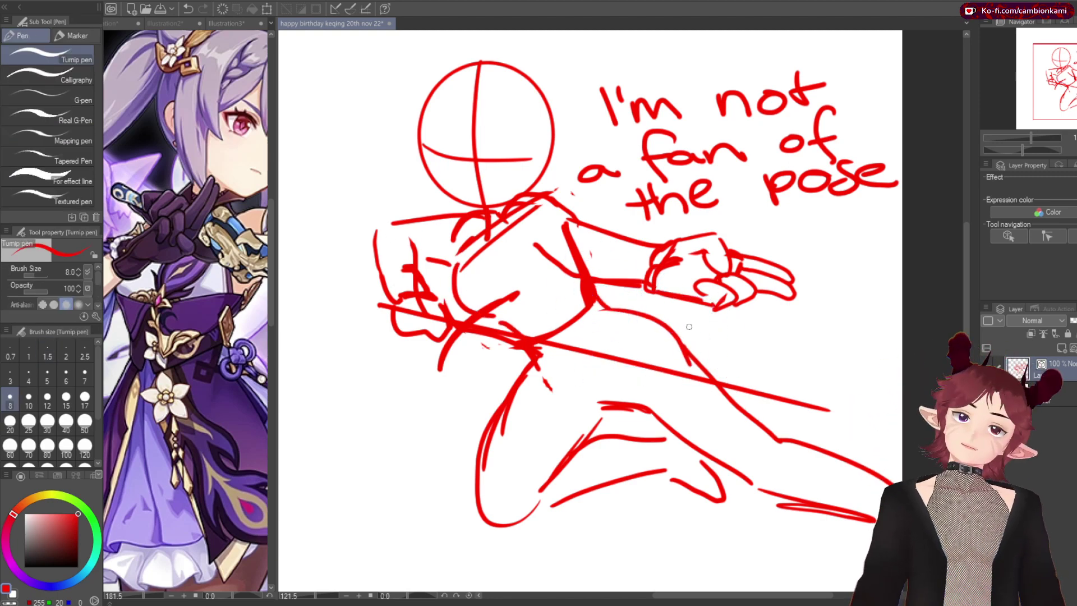
Show the full-body Genshin Impact artwork as reference, then lasso and delete the handwritten note beside the head
scroll(689, 327, "up", 2)
scroll(689, 326, "down", 3)
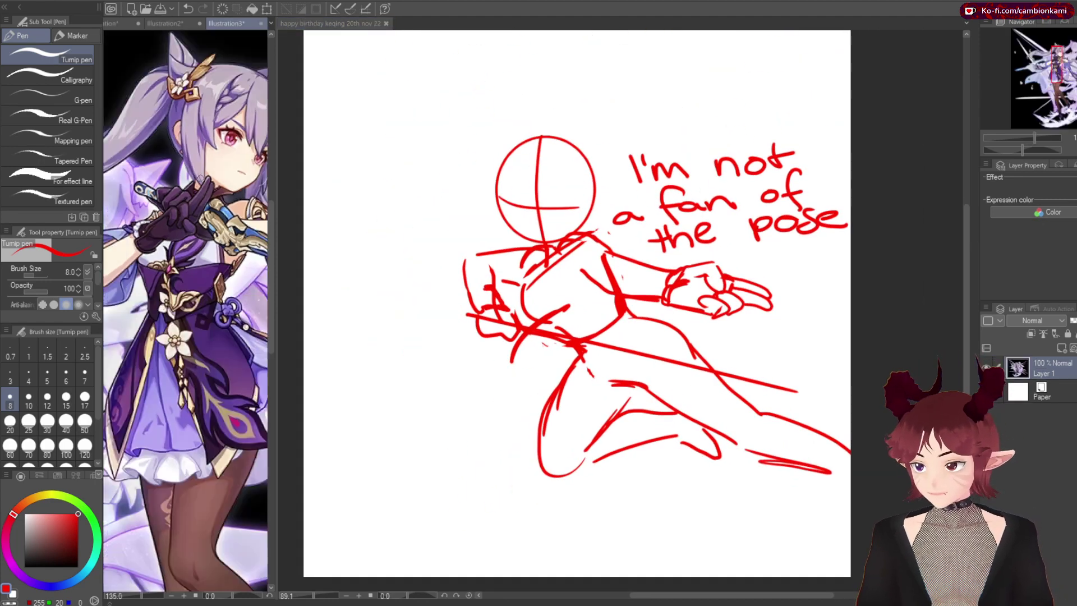
left_click(433, 53)
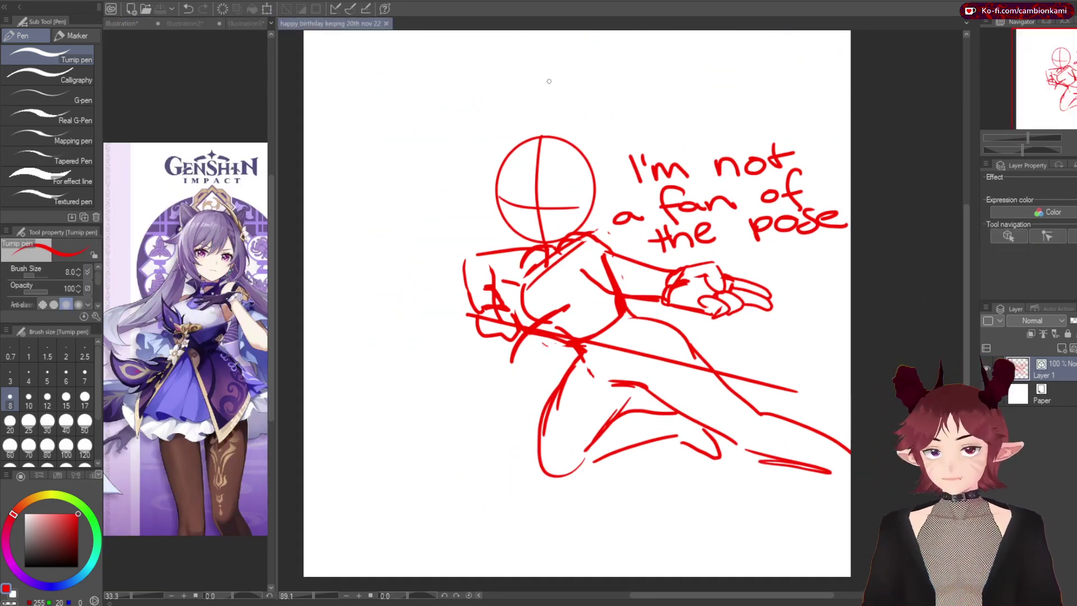
key("m")
mouse_move(617, 230)
left_mouse_down()
mouse_move(644, 310)
mouse_move(572, 249)
left_mouse_up()
key("Delete")
key("ctrl+d")
Move the outstretched forearm and hand slightly farther from the shoulder
scroll(617, 281, "up", 2)
key("ctrl+t")
left_click_drag(730, 292, 751, 303)
key("Return")
key("p")
key("ctrl+d")
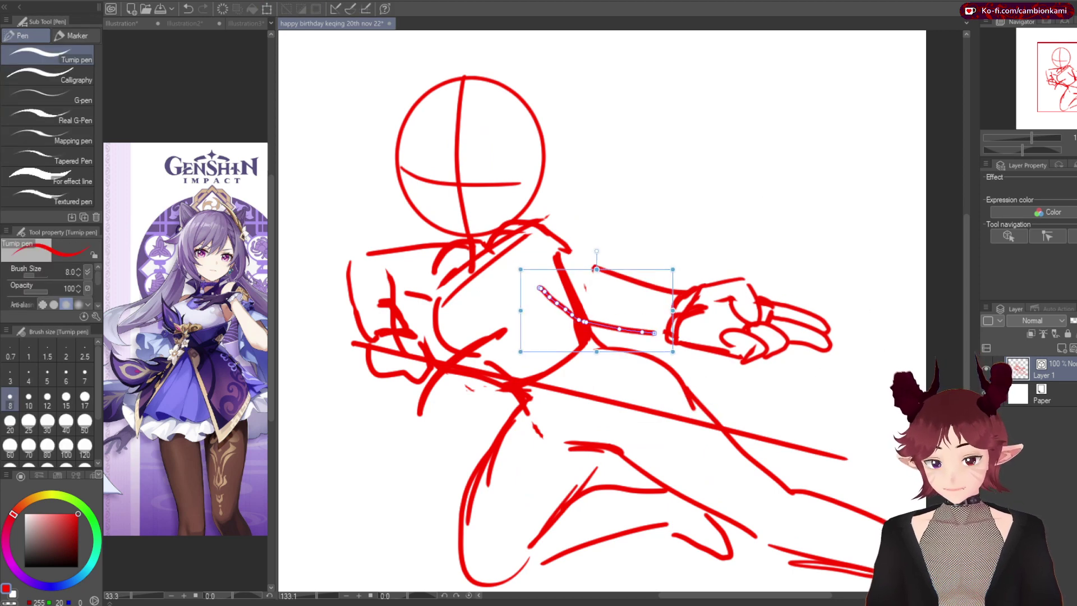
Sketch two pointed cat-ear hair buns on the head and long strands of hair flowing back beside it
left_click_drag(418, 87, 466, 89)
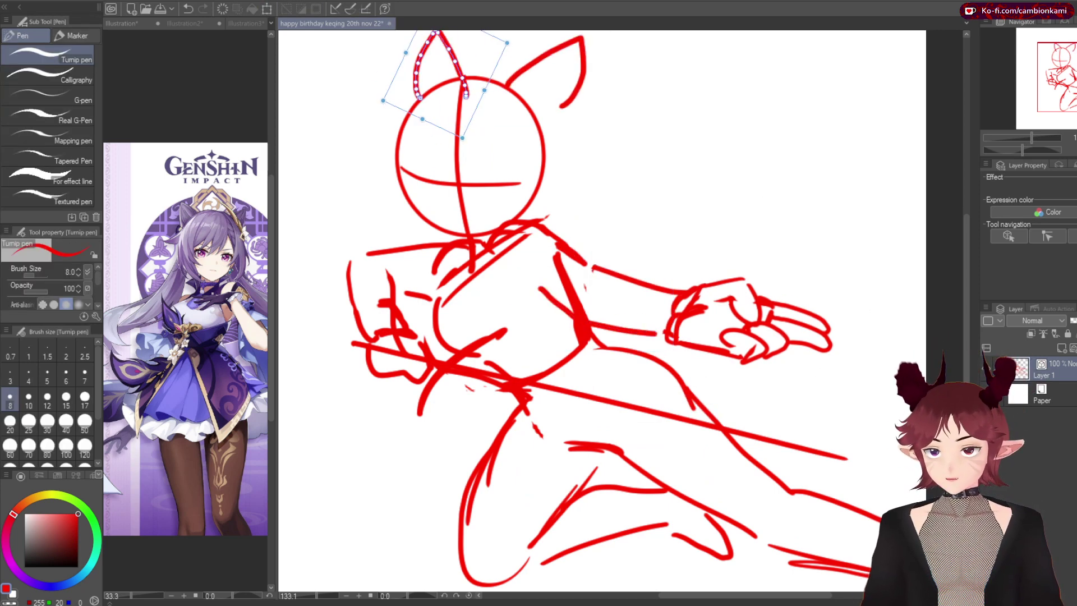
left_click_drag(586, 132, 926, 224)
left_click_drag(393, 140, 393, 258)
left_click_drag(550, 216, 772, 129)
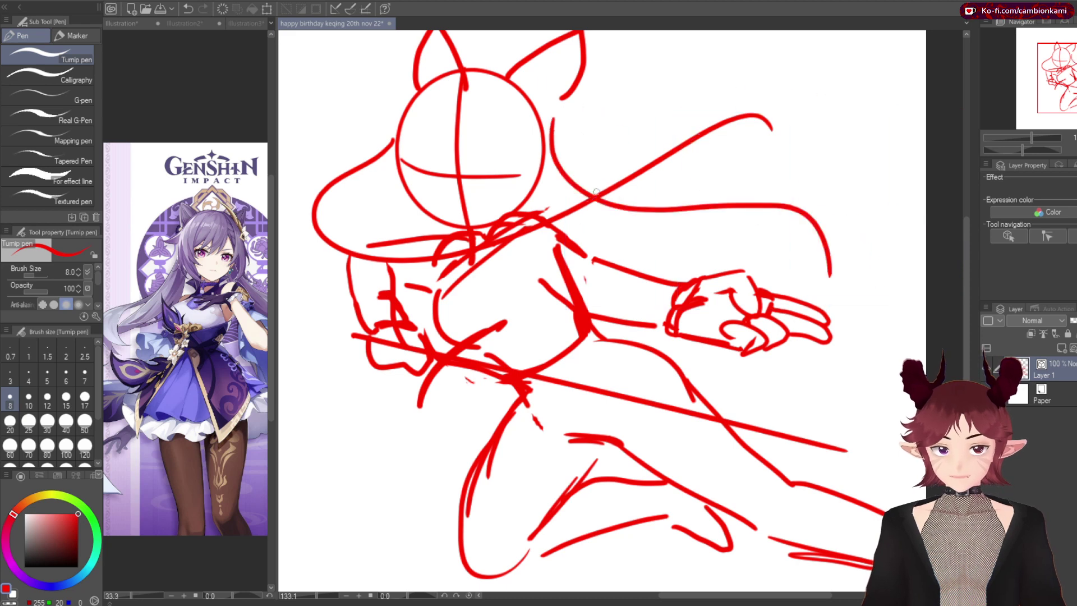
key("ctrl+z")
left_click_drag(404, 198, 391, 241)
key("Return")
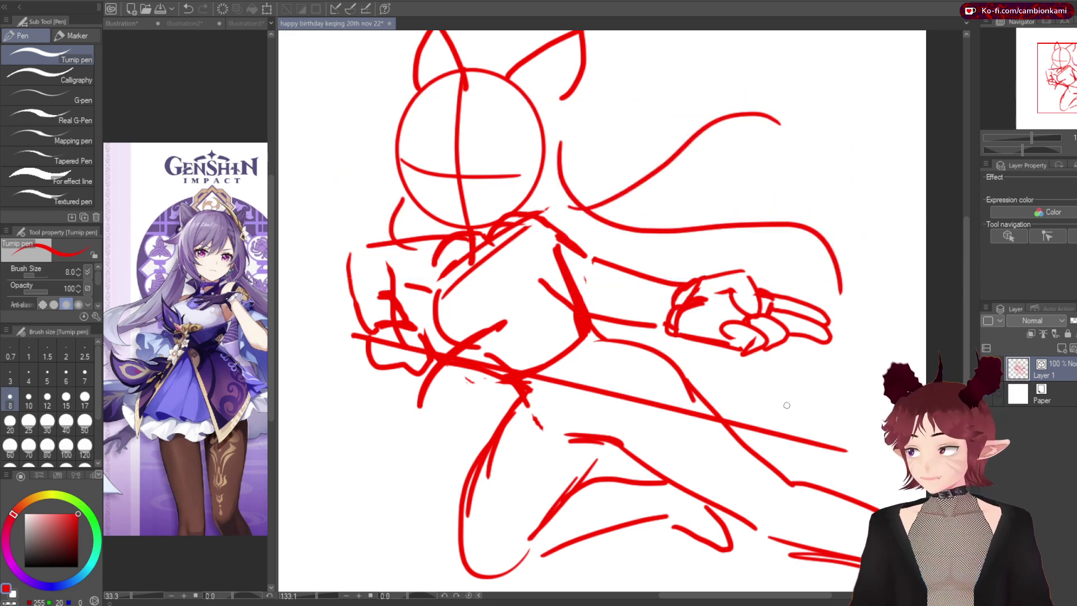
Redraw the curved eye guideline across the face and sketch both eyes with irises and eyebrows
left_click_drag(400, 160, 537, 160)
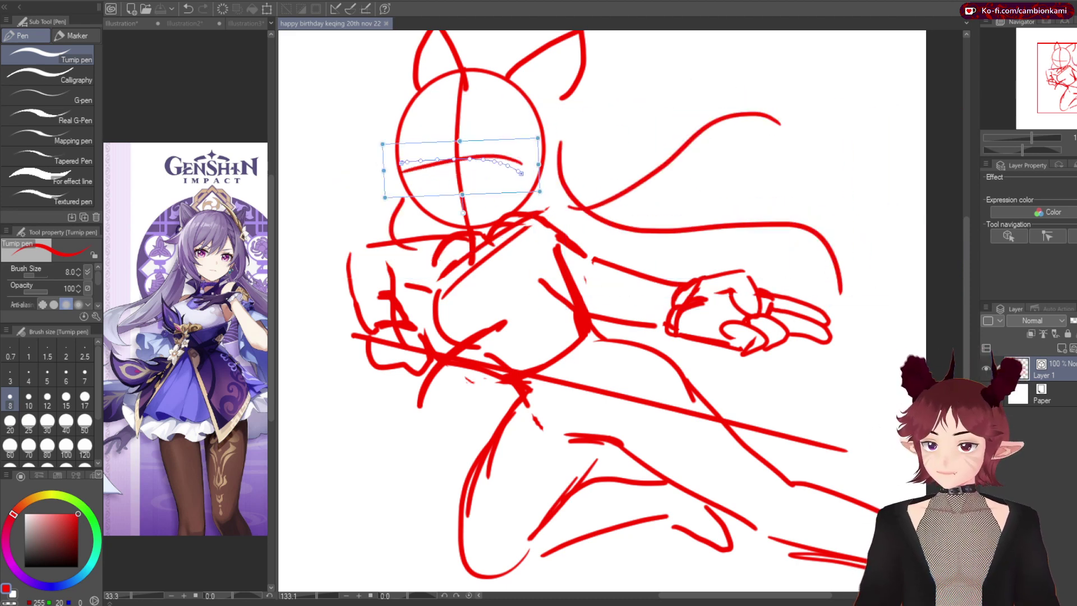
key("ctrl+plus")
key("ctrl+plus")
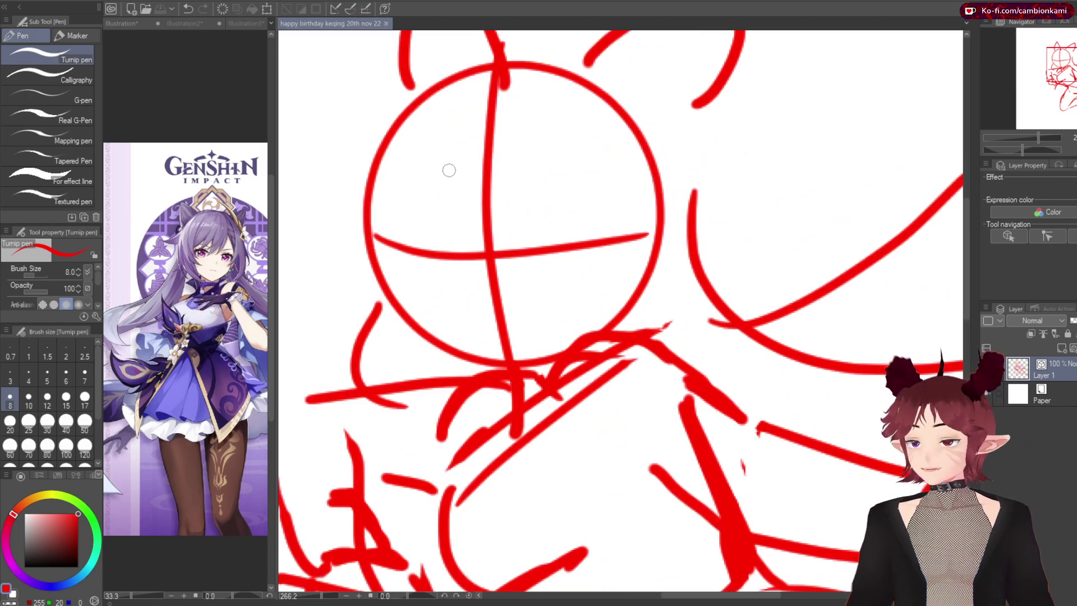
left_click_drag(512, 232, 627, 214)
left_click_drag(471, 230, 395, 218)
left_click_drag(579, 234, 583, 217)
left_click_drag(474, 231, 452, 264)
left_click_drag(509, 205, 605, 167)
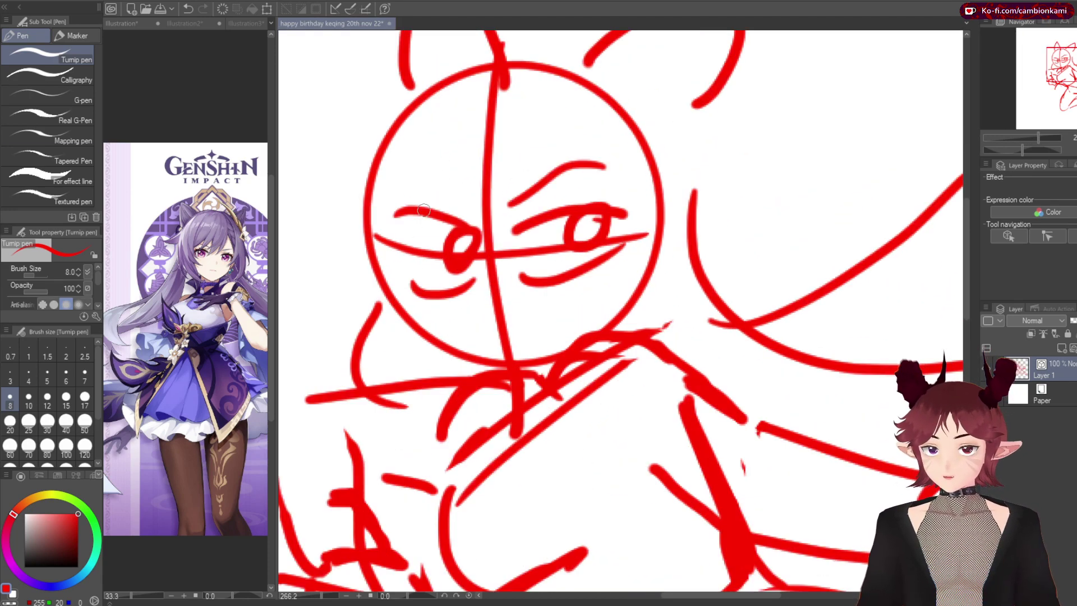
Draw a small frowning mouth and redraw the eyebrows flatter above the eyes
left_click_drag(498, 324, 457, 335)
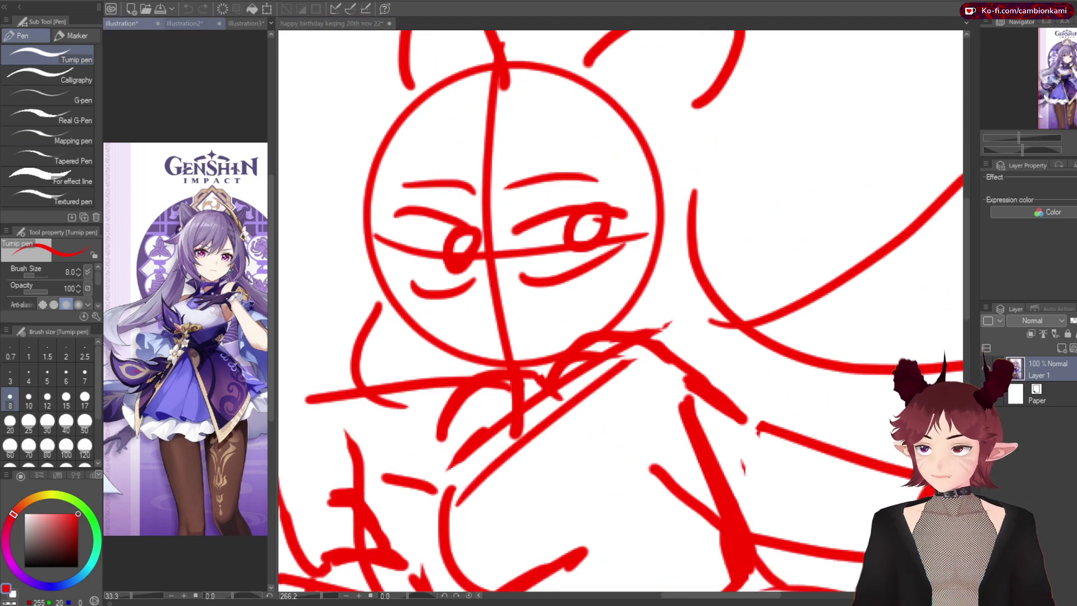
left_click(550, 183)
left_click_drag(552, 186, 438, 174)
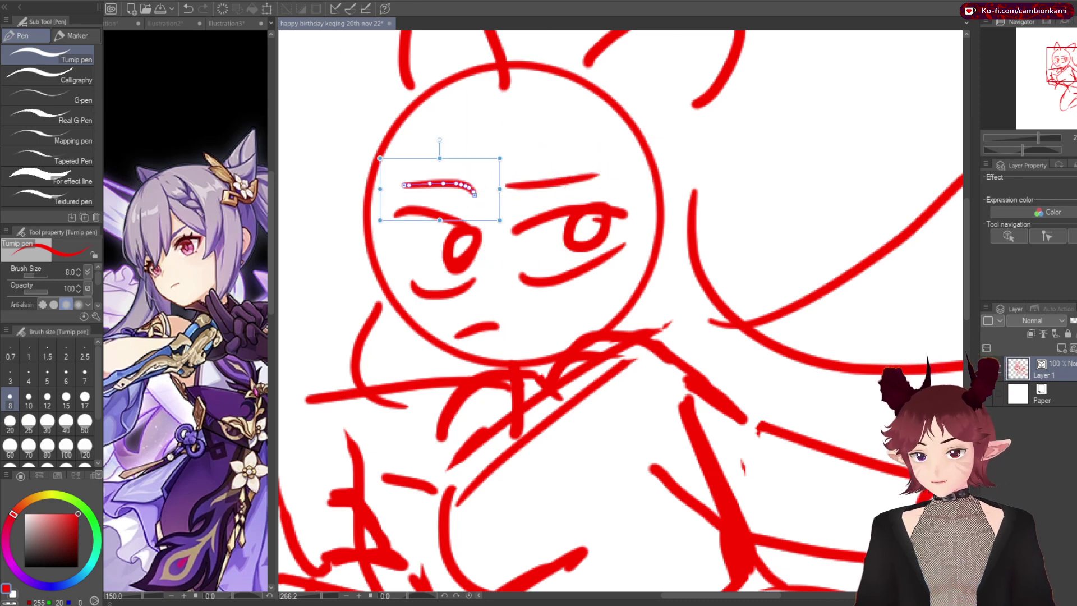
Reshape the upper eyelids with outer lashes and tilt the frowning mouth to match the stern expression
left_click(432, 216)
left_click_drag(396, 224, 474, 231)
left_click_drag(595, 202, 645, 194)
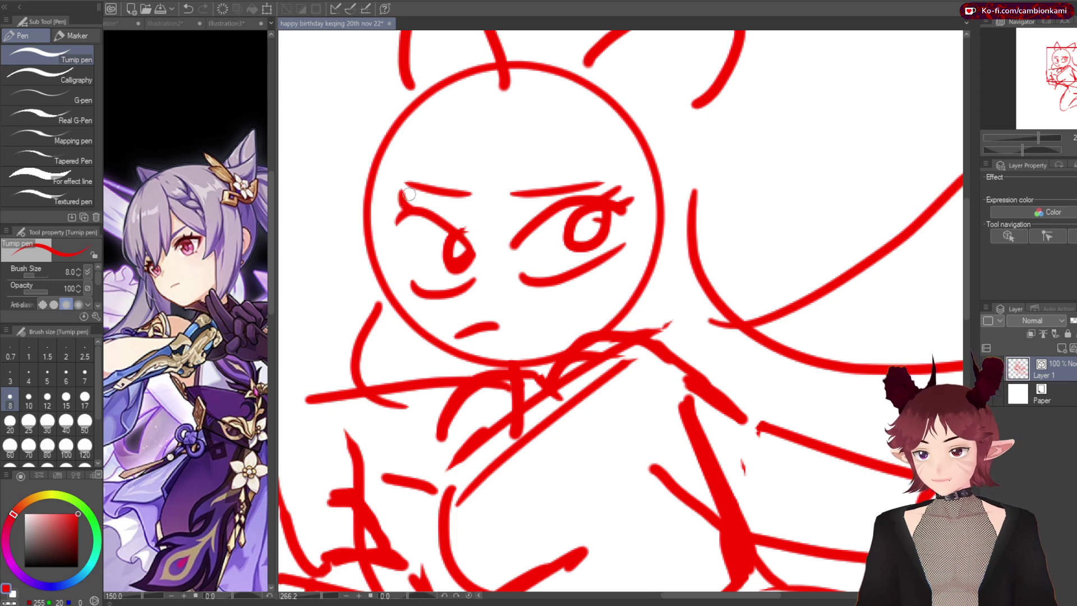
left_click(477, 330)
left_click_drag(477, 330, 472, 320)
Draw the side hair locks framing the near cheek with the ear behind them, and erase the stray line end
left_click_drag(578, 98, 668, 236)
left_click_drag(645, 98, 609, 320)
left_click_drag(653, 231, 589, 321)
left_click_drag(685, 209, 595, 294)
left_click_drag(662, 270, 612, 331)
left_click_drag(707, 291, 652, 352)
left_click_drag(698, 136, 701, 339)
left_click_drag(708, 197, 708, 278)
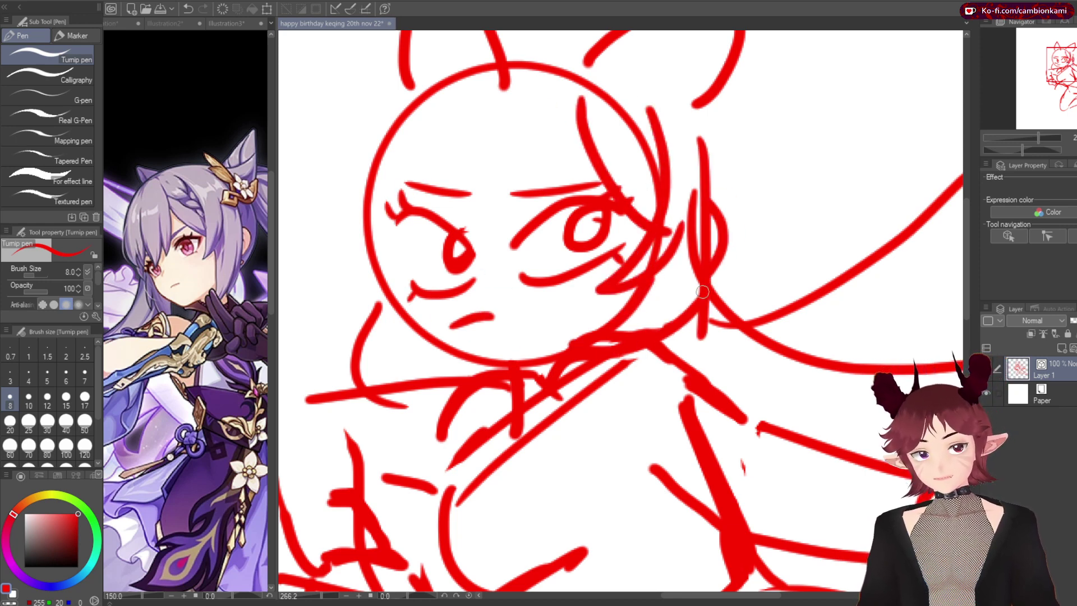
key("e")
left_click(701, 320)
key("p")
Draw the bangs sweeping across the forehead and the hair locks along the far side of the face
scroll(615, 94, "up", 3)
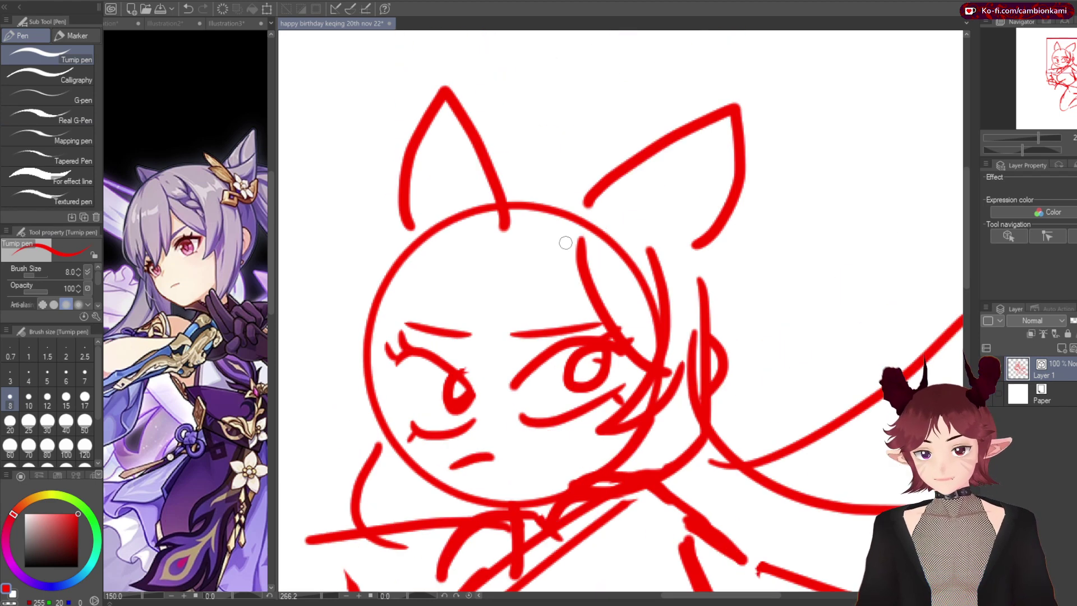
left_click_drag(583, 212, 490, 339)
left_click_drag(544, 241, 451, 359)
left_click_drag(460, 239, 420, 337)
mouse_move(373, 280)
left_mouse_down()
mouse_move(307, 371)
mouse_move(403, 522)
left_mouse_up()
left_click_drag(432, 469, 400, 523)
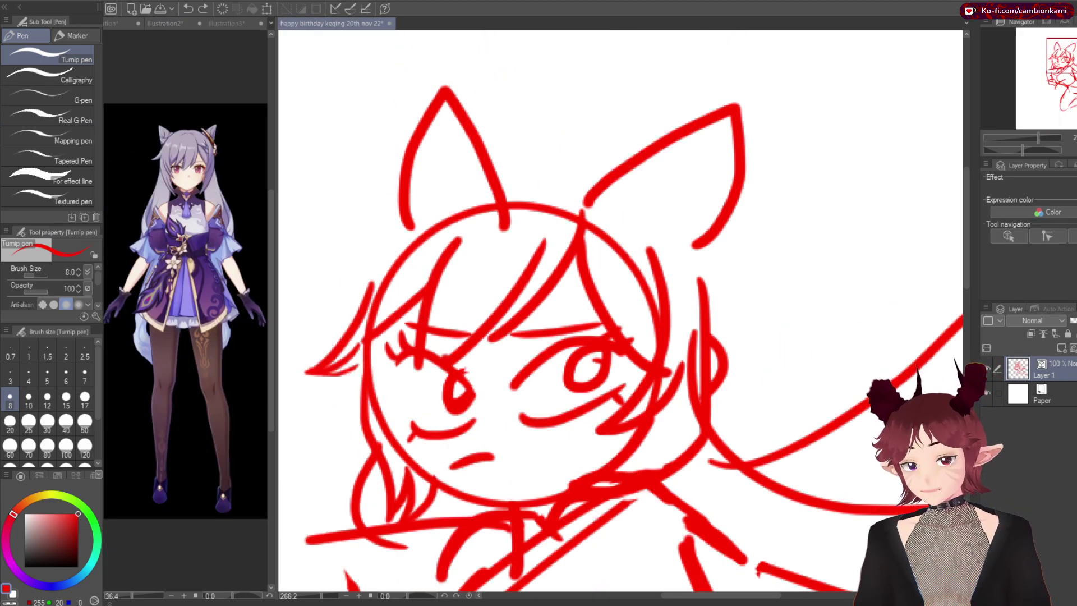
Outline the top of the hair from the parting and add fold lines inside both cat-ear buns
left_click_drag(586, 208, 364, 274)
left_click_drag(478, 151, 442, 193)
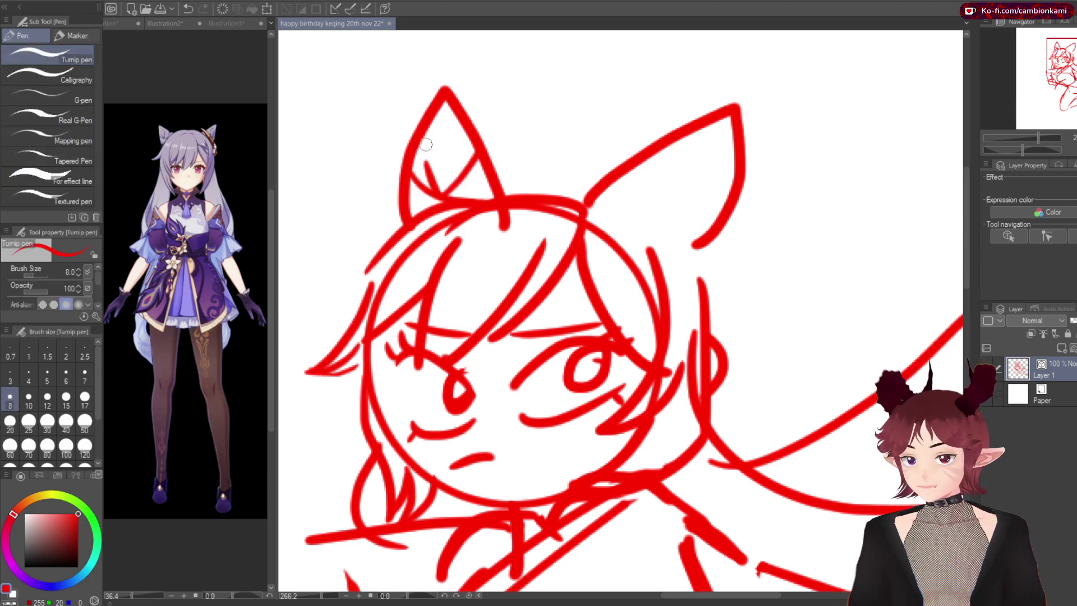
left_click_drag(604, 213, 735, 180)
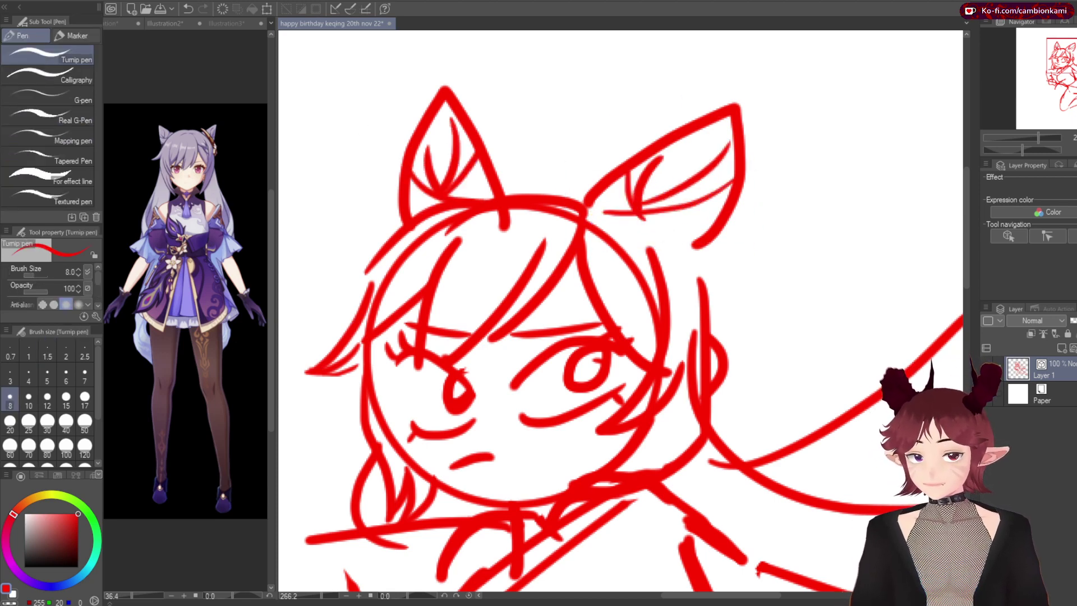
Draw the outer hair contours over the crown and near side of the head, and erase the overlapping skull circle
left_click(224, 24)
left_click_drag(586, 210, 704, 269)
key("e")
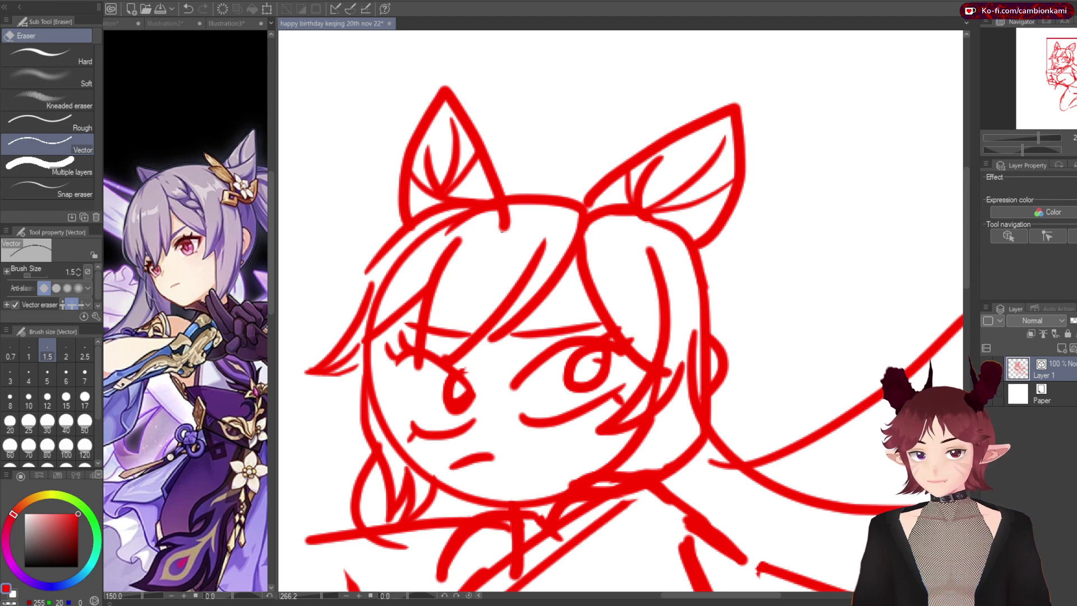
key("p")
left_click_drag(449, 216, 583, 196)
key("e")
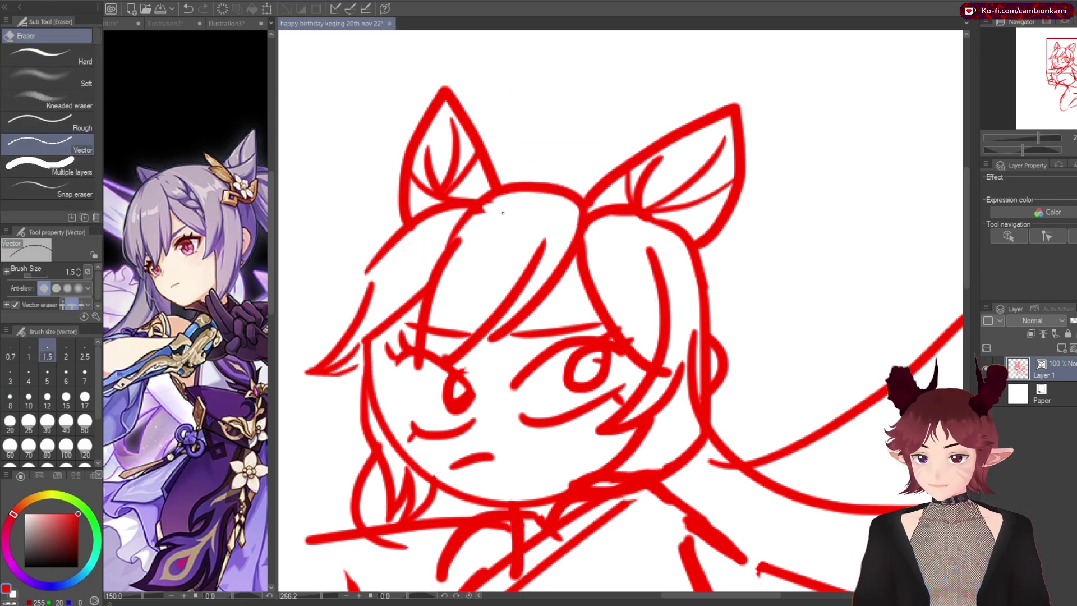
left_click_drag(511, 205, 492, 207)
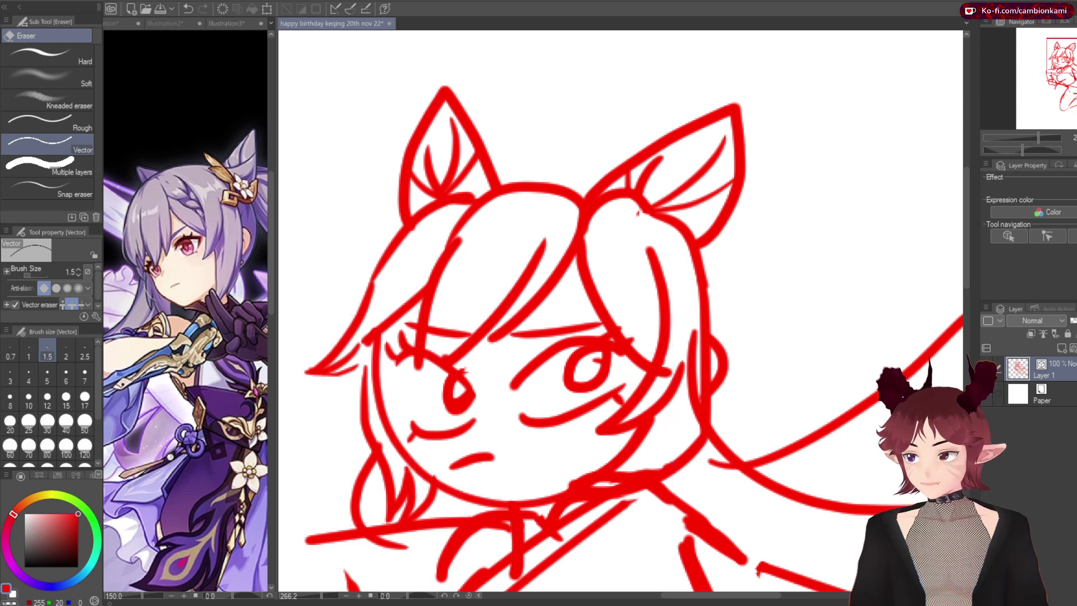
Sketch the hair ornament in the empty area beside the head, with a diamond, curved bands and two leaf shapes
key("p")
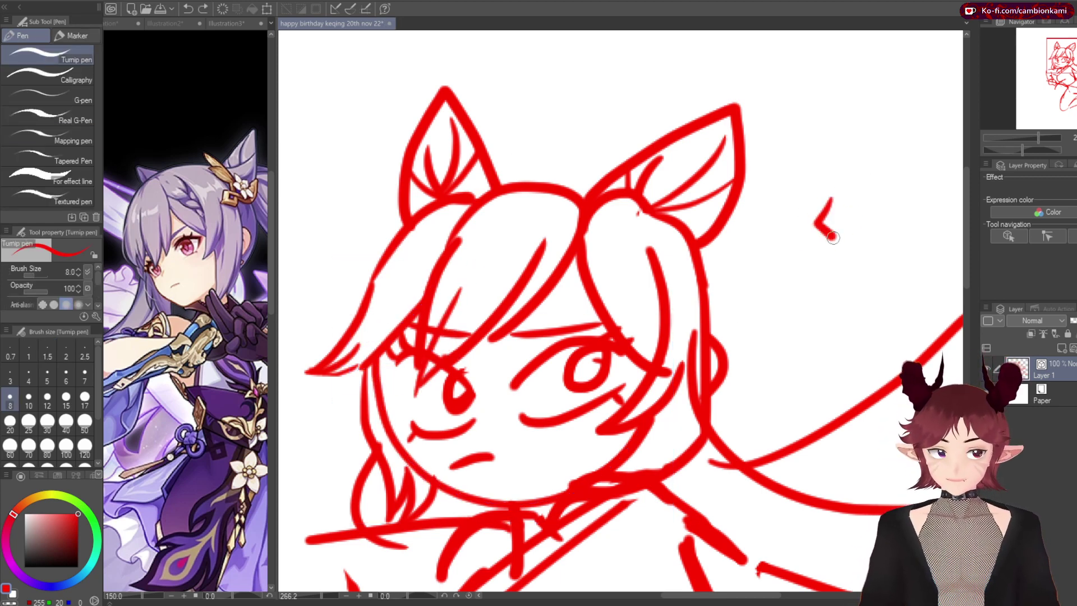
left_click_drag(824, 171, 912, 222)
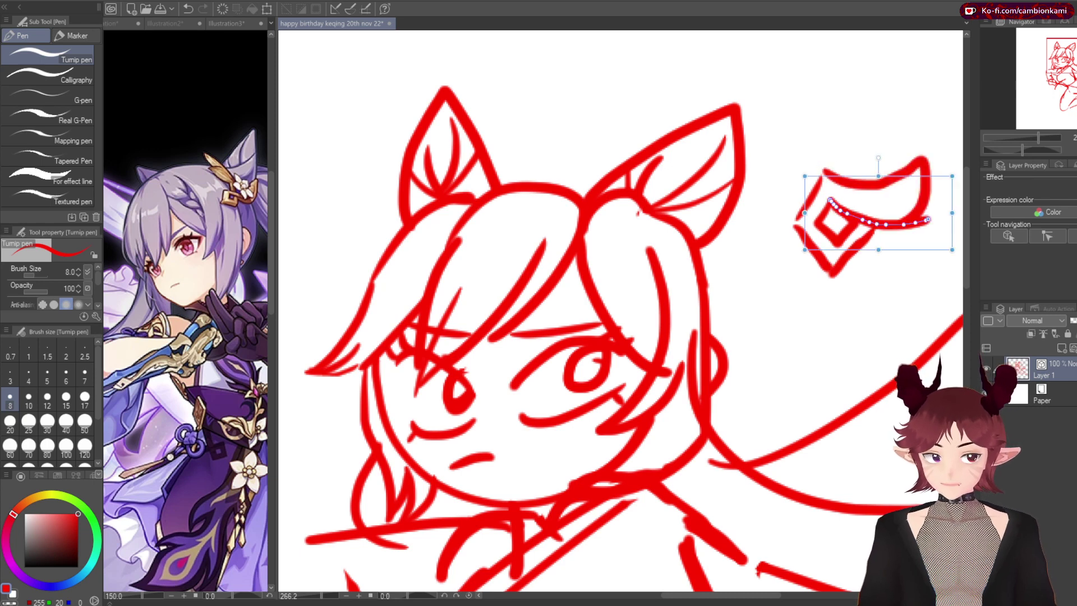
left_click_drag(897, 82, 746, 81)
left_click_drag(723, 240, 778, 164)
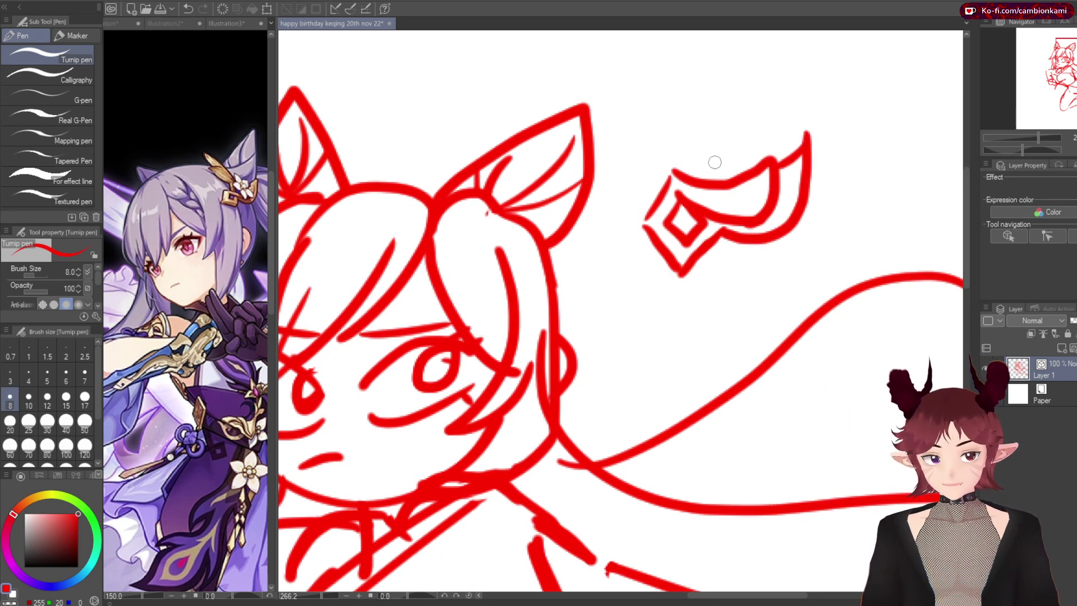
left_click_drag(705, 177, 696, 158)
left_click_drag(654, 109, 729, 133)
key("ctrl+z")
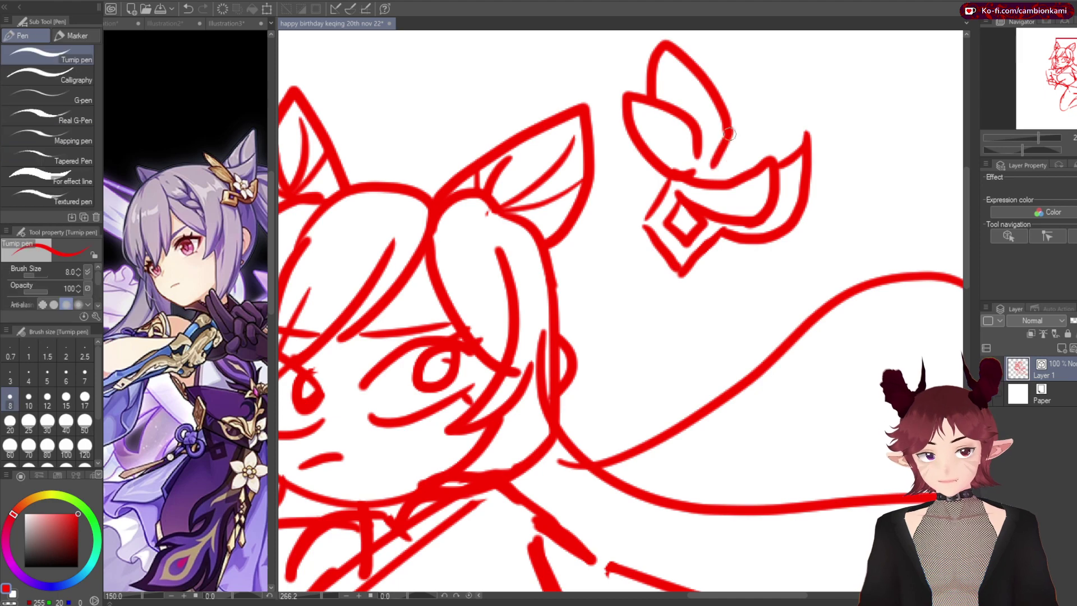
Lasso the hair ornament and move and rotate it onto the base of the near cat-ear bun
key("m")
left_click_drag(623, 90, 628, 95)
key("ctrl+t")
mouse_move(718, 168)
left_mouse_down()
mouse_move(494, 208)
mouse_move(505, 253)
left_mouse_up()
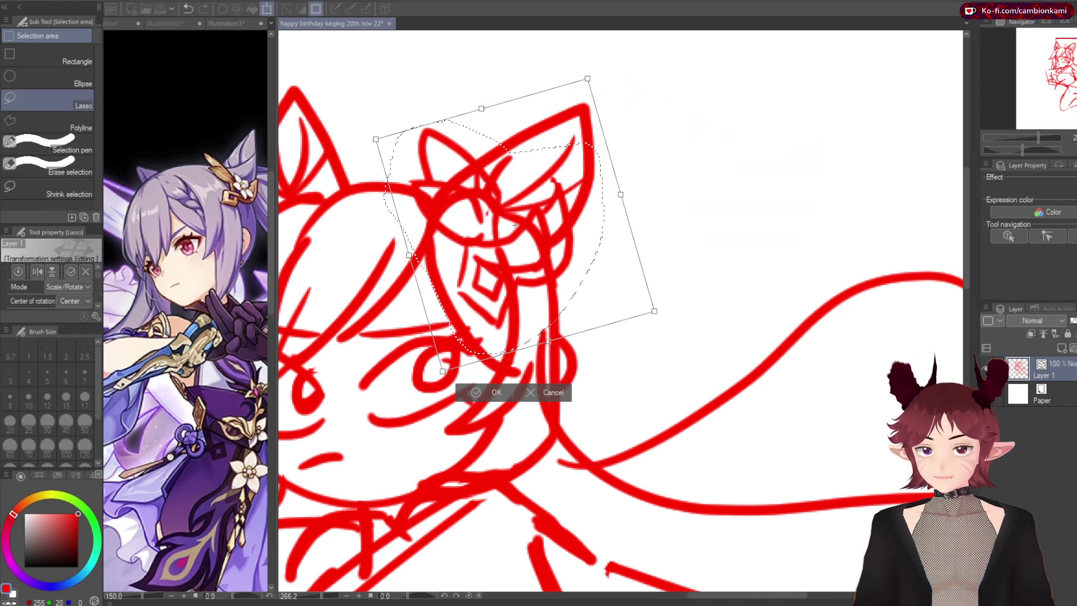
key("Return")
Reposition the curved hair strand beside the bangs and clean up the crossing contours of the flowing hair
key("e")
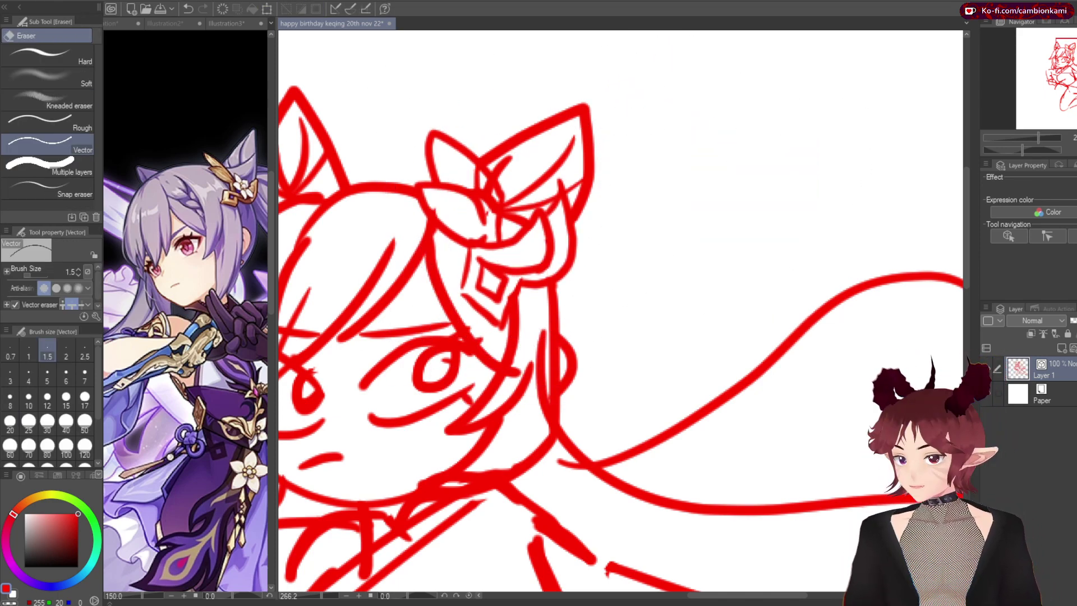
scroll(488, 195, "down", 3)
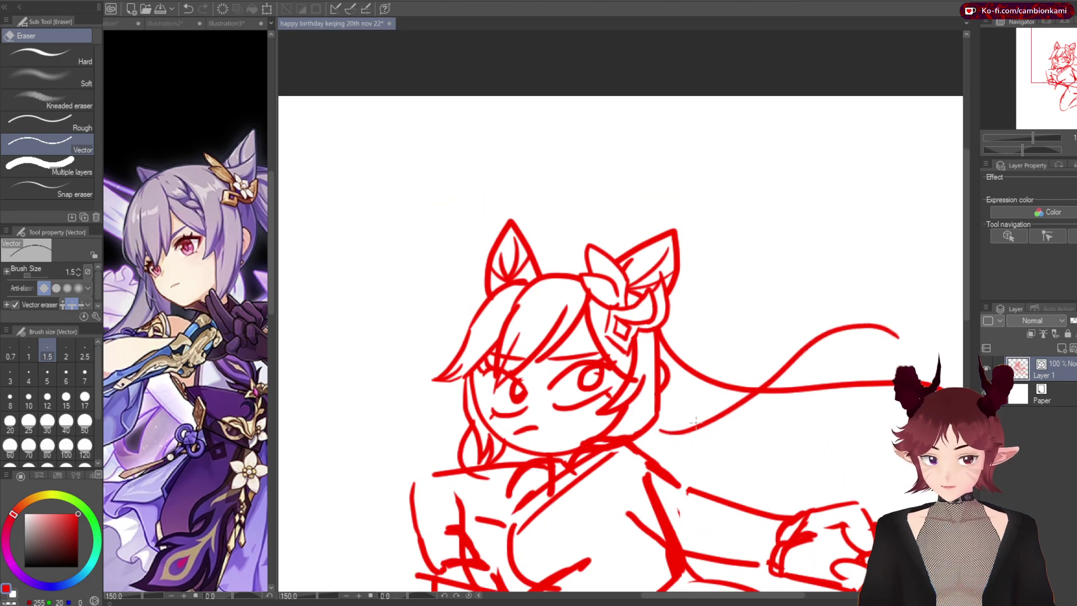
left_click(490, 479)
left_click_drag(474, 449, 448, 331)
scroll(868, 366, "down", 2)
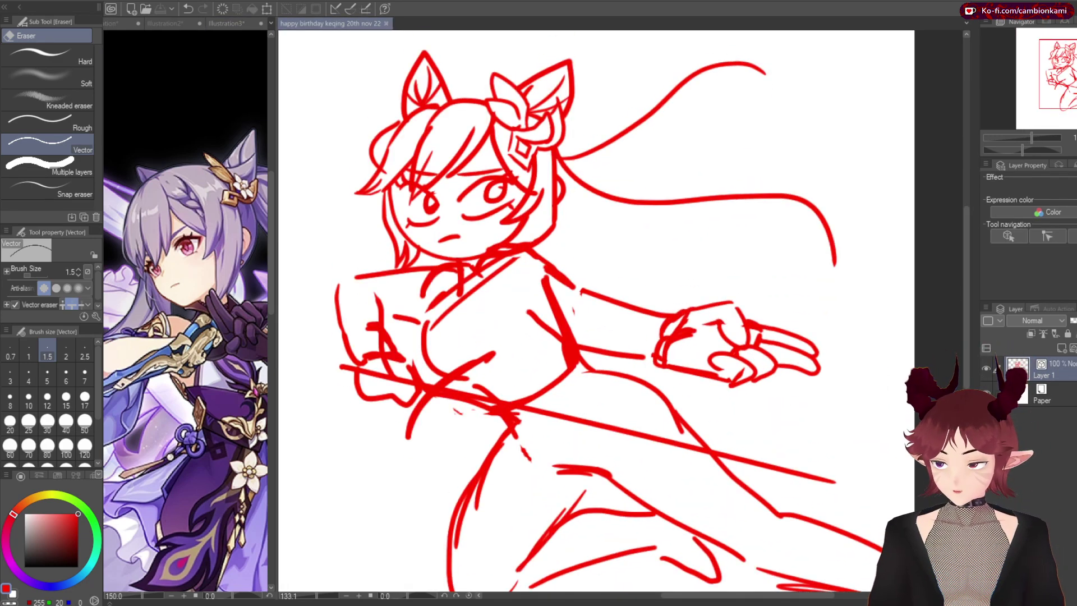
Adjust the bent arm's contour lines and save the drawing
mouse_move(377, 312)
left_mouse_down()
mouse_move(375, 343)
mouse_move(380, 325)
left_mouse_up()
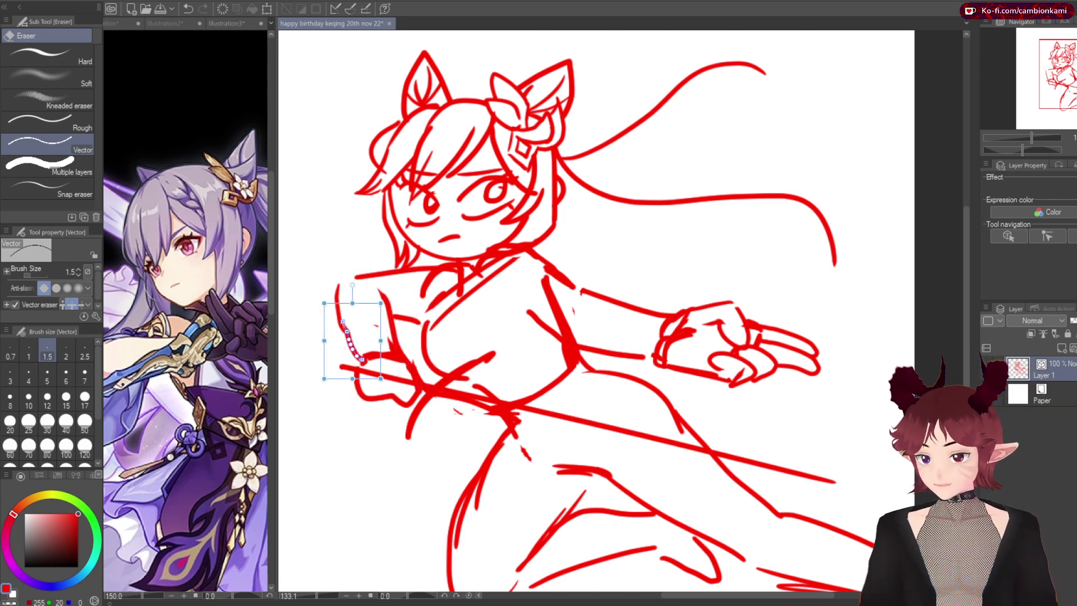
key("ctrl+s")
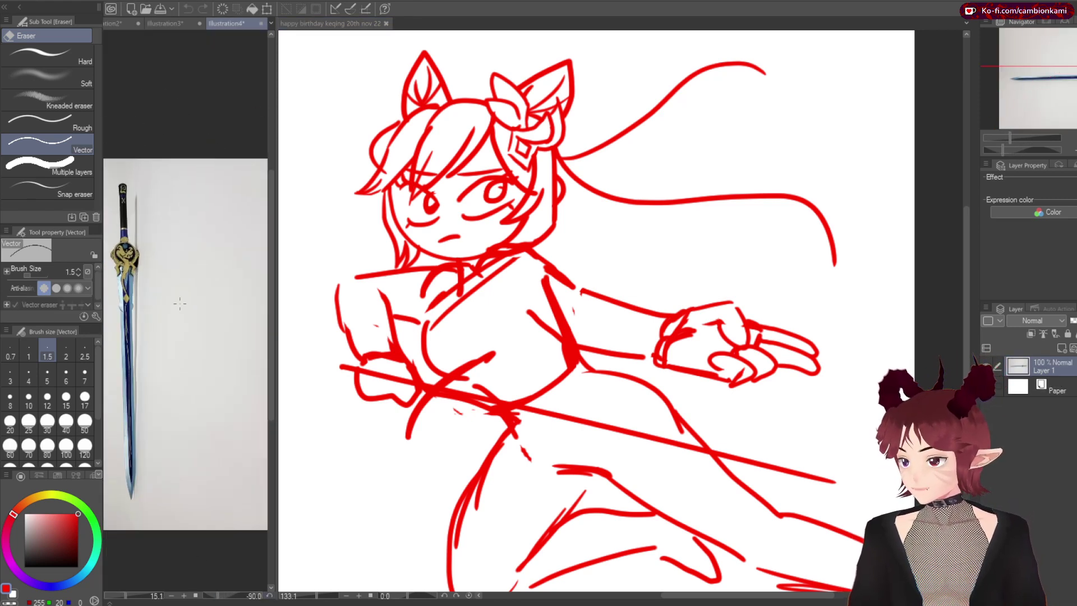
Draw an oval sword guard beside the gripping hand, outline the handle end behind it, and erase the crossing guide lines
scroll(595, 309, "down", 2)
key("u")
key("u")
left_click_drag(424, 316, 498, 354)
left_click(345, 309)
key("p")
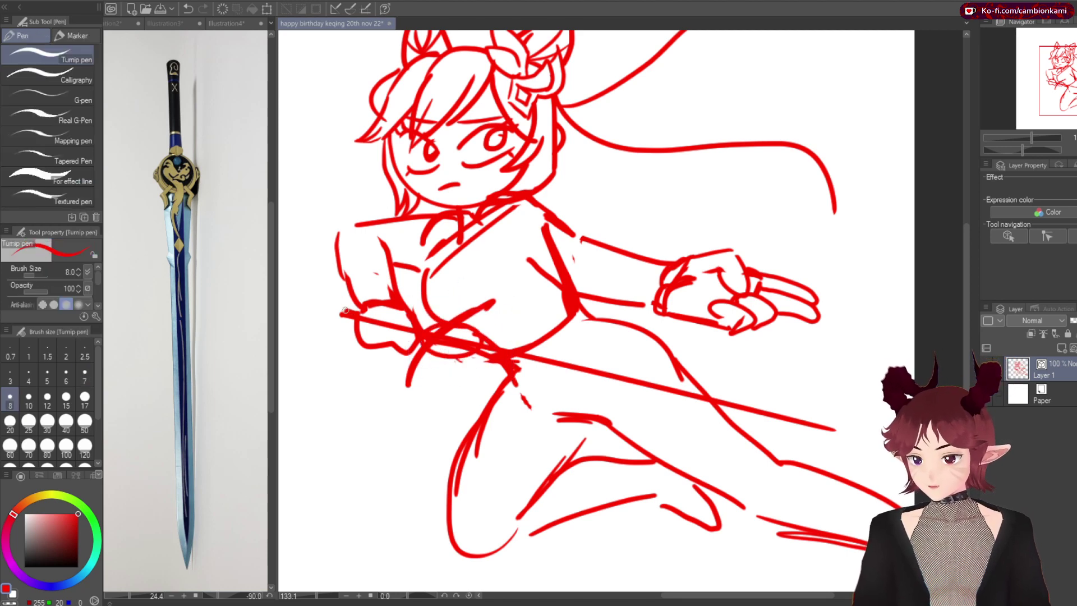
key("Return")
key("e")
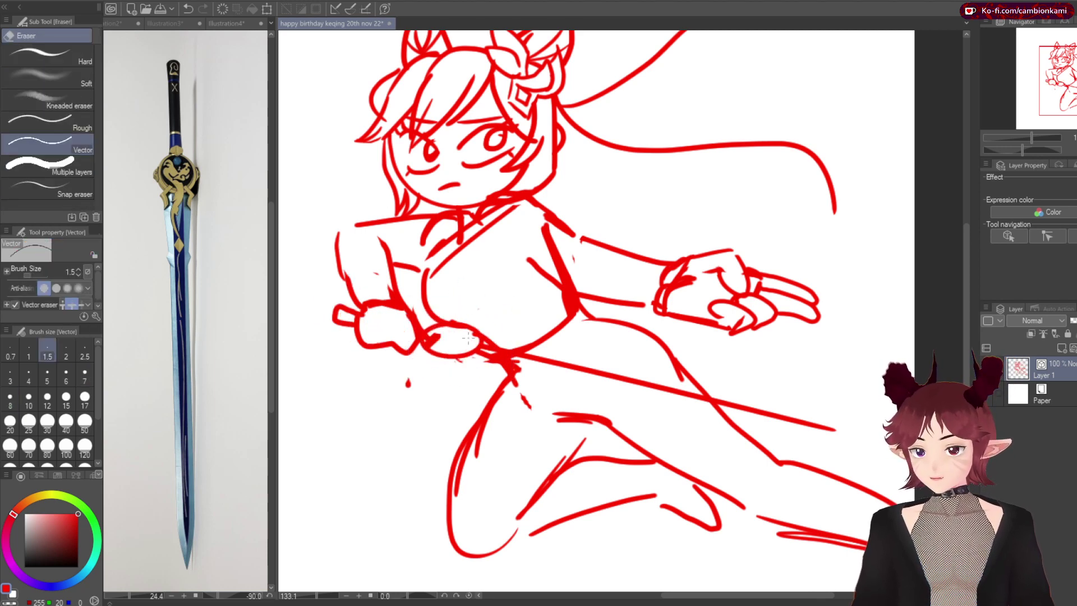
key("p")
scroll(366, 346, "up", 4)
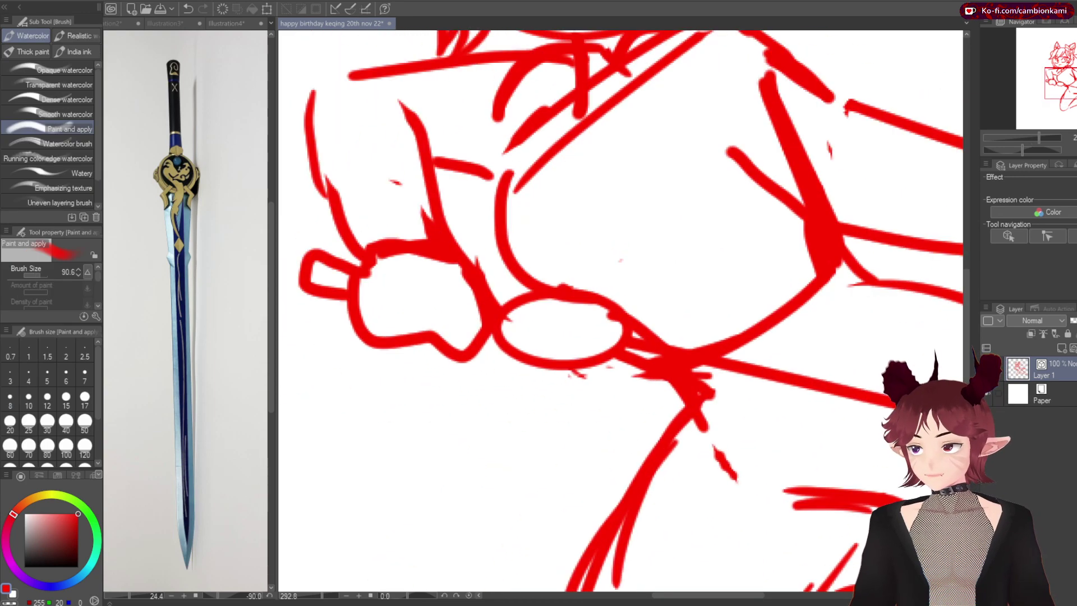
Replace the single sword guide line with two converging blade edges extending from the guard, and save the drawing
scroll(494, 309, "left", 5)
left_click(679, 388)
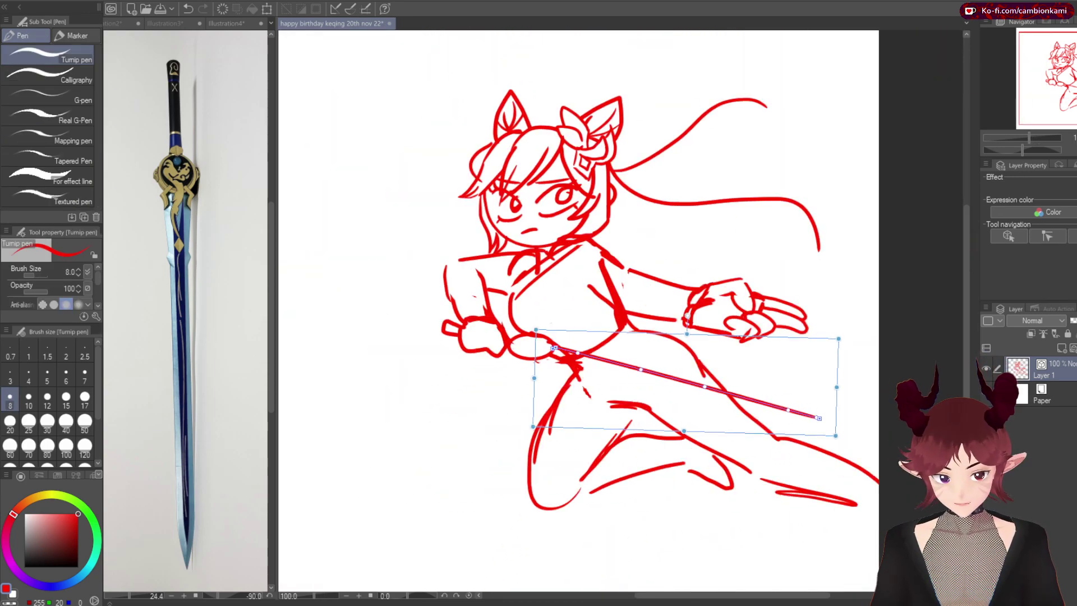
scroll(524, 368, "up", 5)
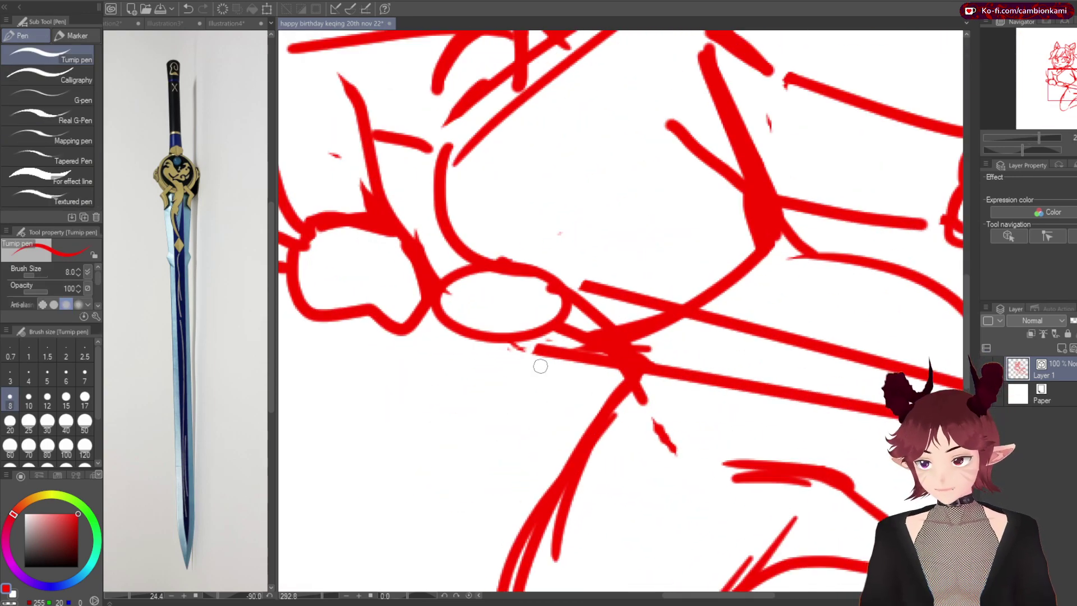
scroll(524, 368, "down", 6)
scroll(524, 368, "up", 2)
scroll(620, 312, "up", 5)
key("ctrl+s")
Draw swirl details inside the oval guard and erase the body lines that cross the blade beside it
left_click_drag(394, 169, 303, 180)
left_click_drag(336, 169, 324, 203)
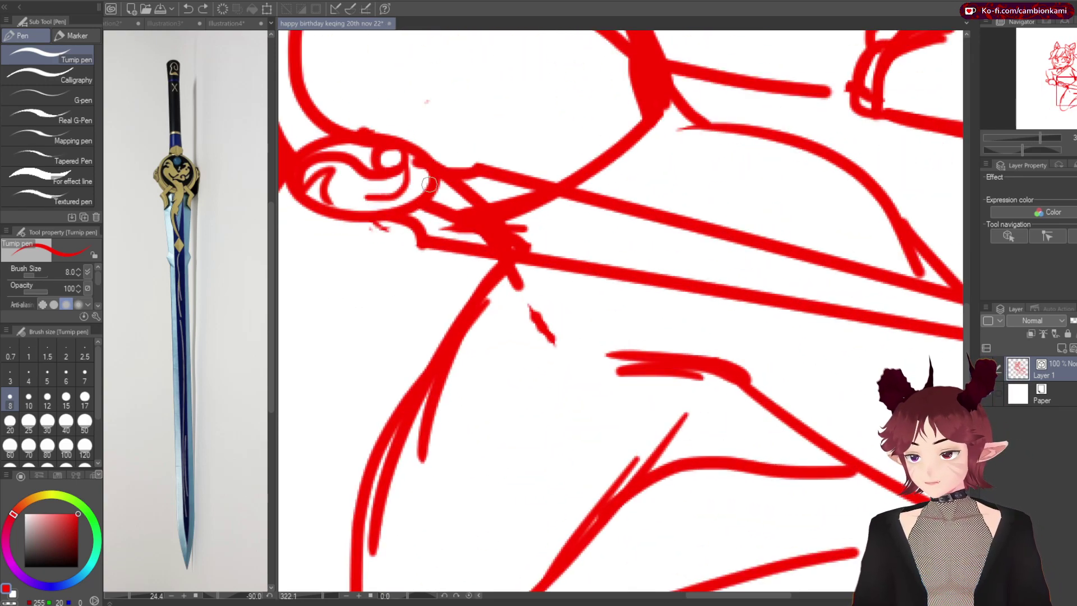
key("e")
mouse_move(449, 178)
left_mouse_down()
mouse_move(505, 224)
mouse_move(460, 247)
mouse_move(488, 230)
left_mouse_up()
key("p")
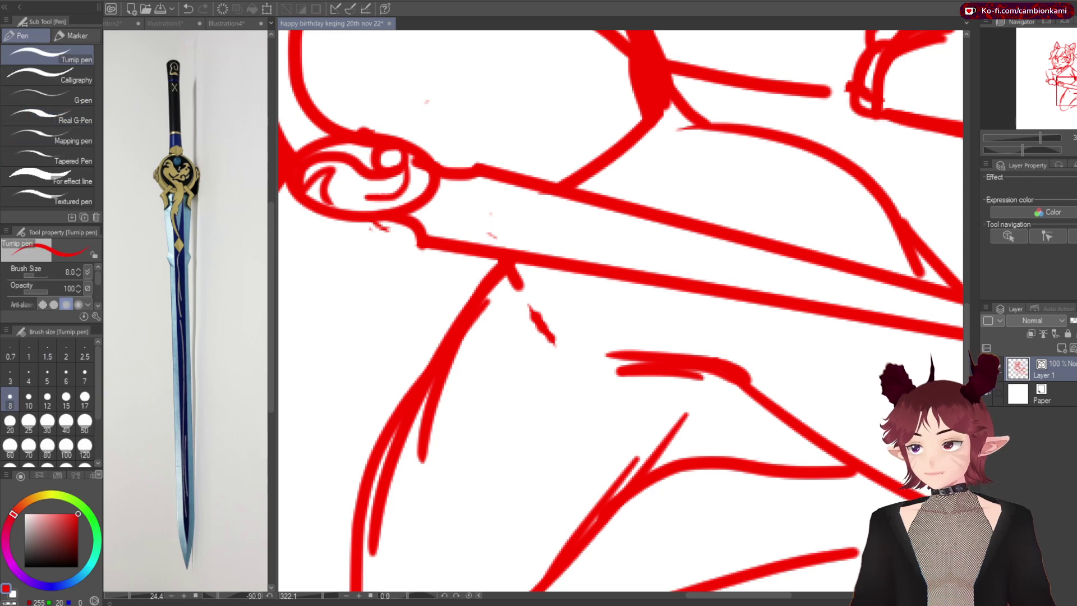
Draw a wavy double-line inlay along the blade from the guard, ending in a small diamond
left_click_drag(391, 209, 736, 255)
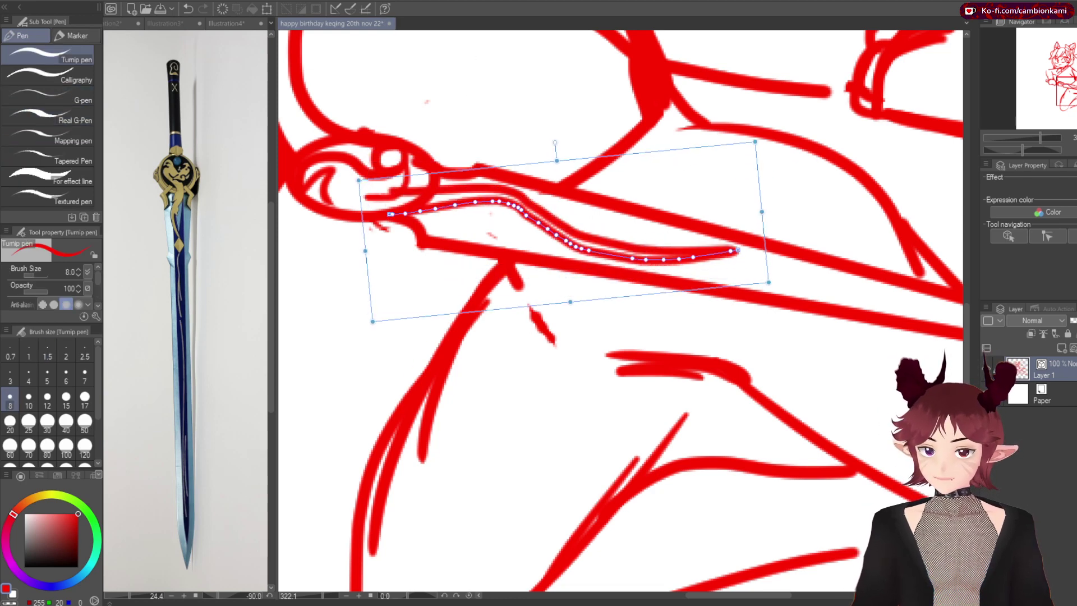
key("ctrl+z")
key("u")
left_click_drag(327, 276, 407, 353)
key("p")
key("ctrl+t")
left_click_drag(366, 236, 758, 258)
key("Return")
scroll(428, 385, "down", 5)
scroll(428, 384, "up", 5)
Add curled edge details around the sword guard, adjust their placement, and erase the overlapping lines
key("e")
left_click_drag(596, 217, 591, 228)
key("p")
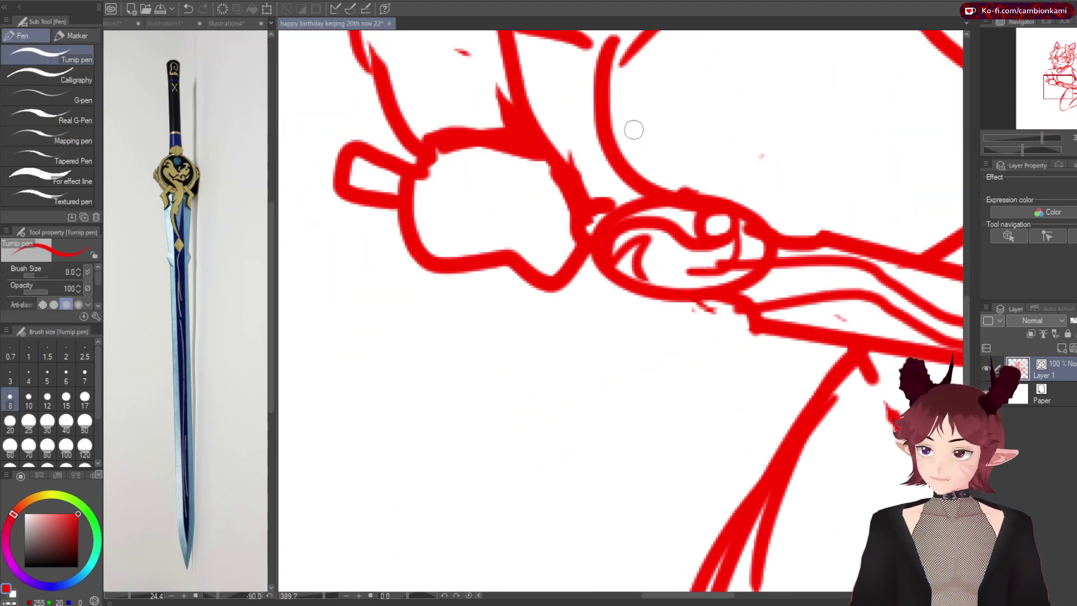
key("ctrl+t")
left_click_drag(793, 342, 817, 344)
key("Return")
key("e")
mouse_move(678, 305)
left_mouse_down()
mouse_move(763, 276)
mouse_move(783, 244)
left_mouse_up()
Bring up the Illustration3 reference and shift the whole sketched figure towards the left side of the canvas
scroll(645, 281, "down", 8)
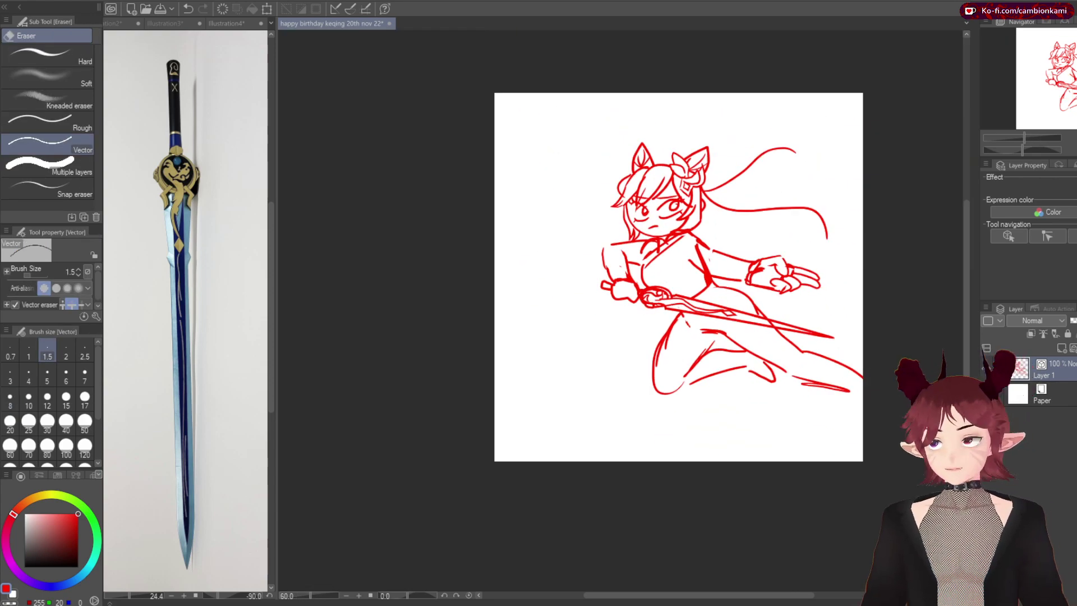
scroll(645, 281, "up", 2)
left_click(188, 23)
scroll(265, 76, "down", 3)
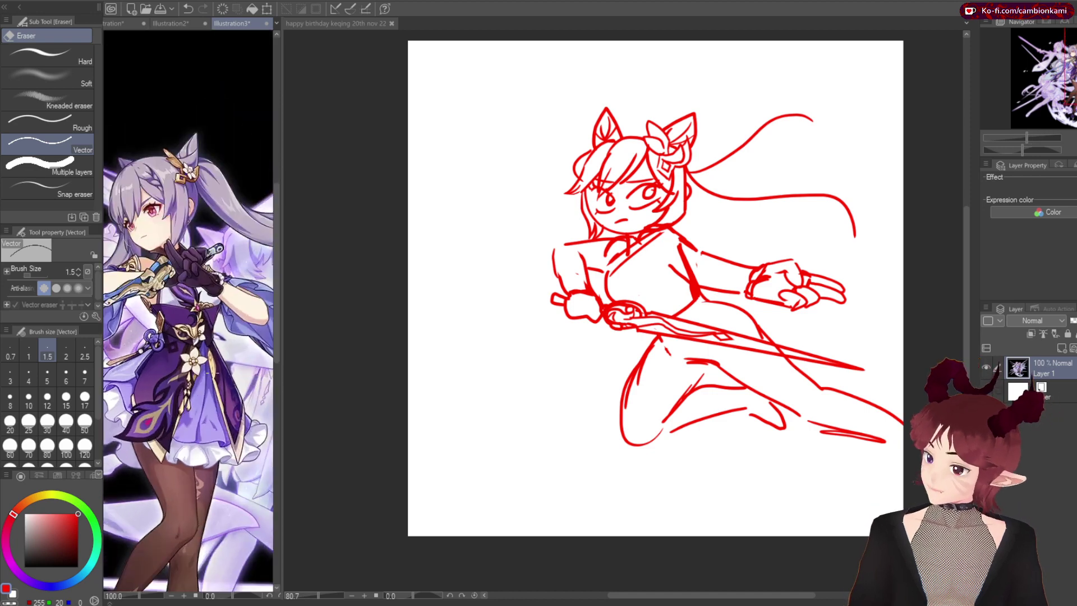
key("ctrl+t")
left_click_drag(697, 397, 621, 393)
key("Return")
Reshape both irises into taller, larger ovals and adjust their position inside the eye outlines
scroll(561, 224, "up", 3)
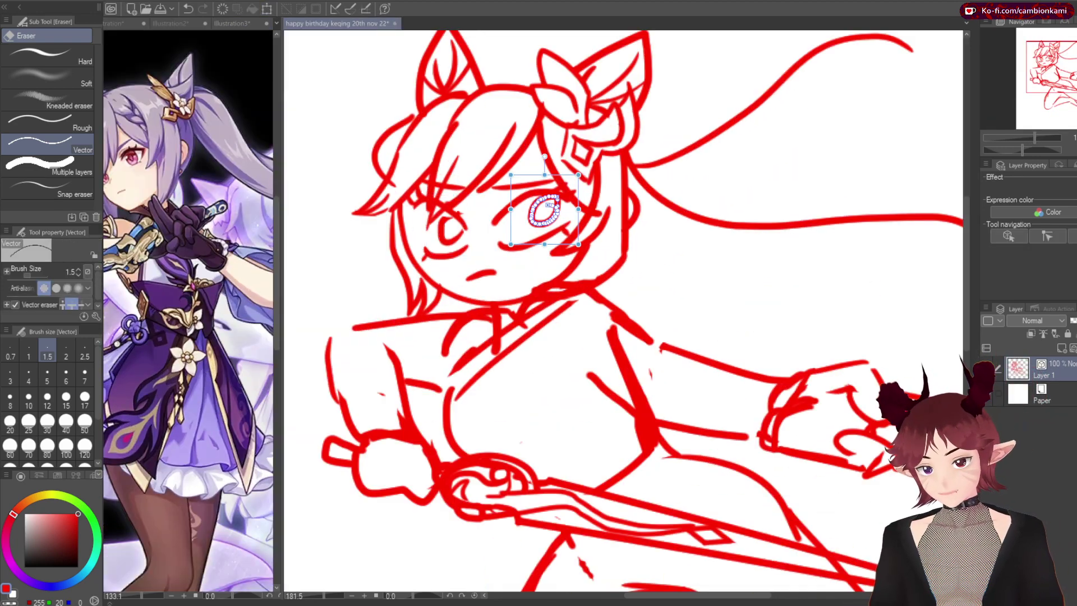
left_click(539, 238, "ctrl")
key("Delete")
left_click_drag(522, 246, 581, 227)
left_click_drag(547, 193, 583, 208)
left_click_drag(455, 213, 477, 230)
left_click_drag(536, 202, 561, 219)
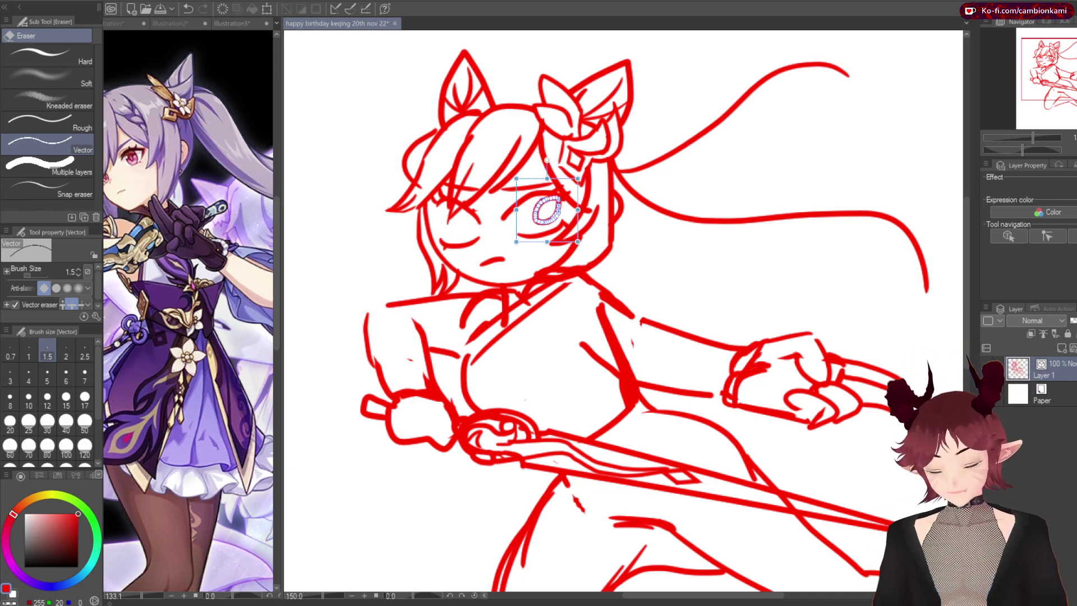
scroll(465, 235, "up", 3)
key("p")
left_click_drag(463, 206, 463, 207)
left_click(479, 220, "ctrl")
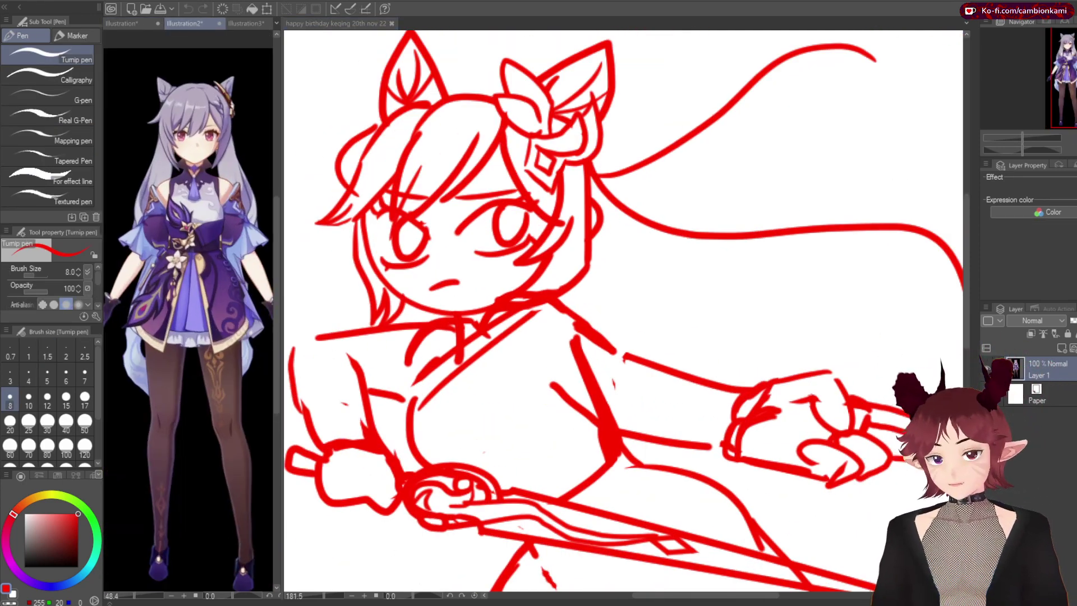
Draw the sleeveless top's curved edges running from the collar down both sides of the chest
scroll(511, 396, "up", 2)
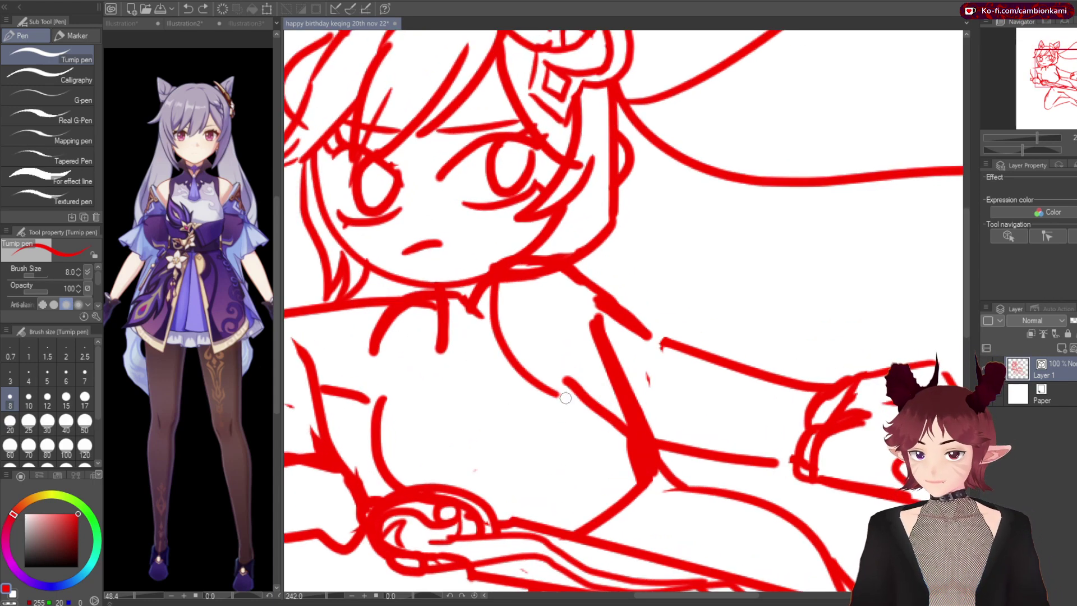
left_click_drag(491, 285, 605, 388)
left_click(538, 359, "ctrl")
key("ctrl+d")
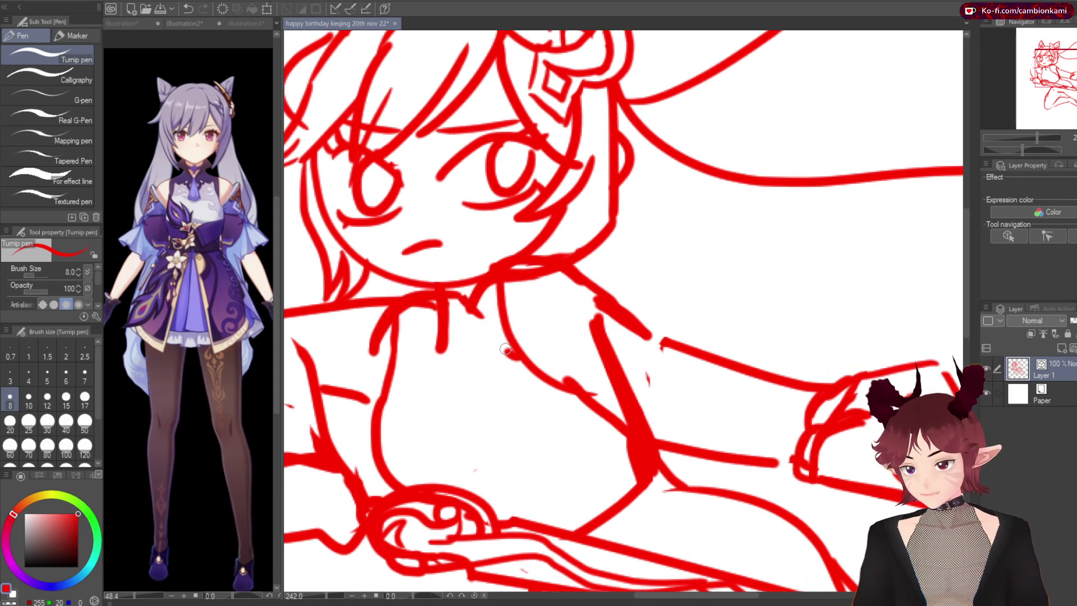
Rework the collar front into a pointed closure and draw a patterned teardrop pendant hanging below it
key("e")
key("ctrl+z")
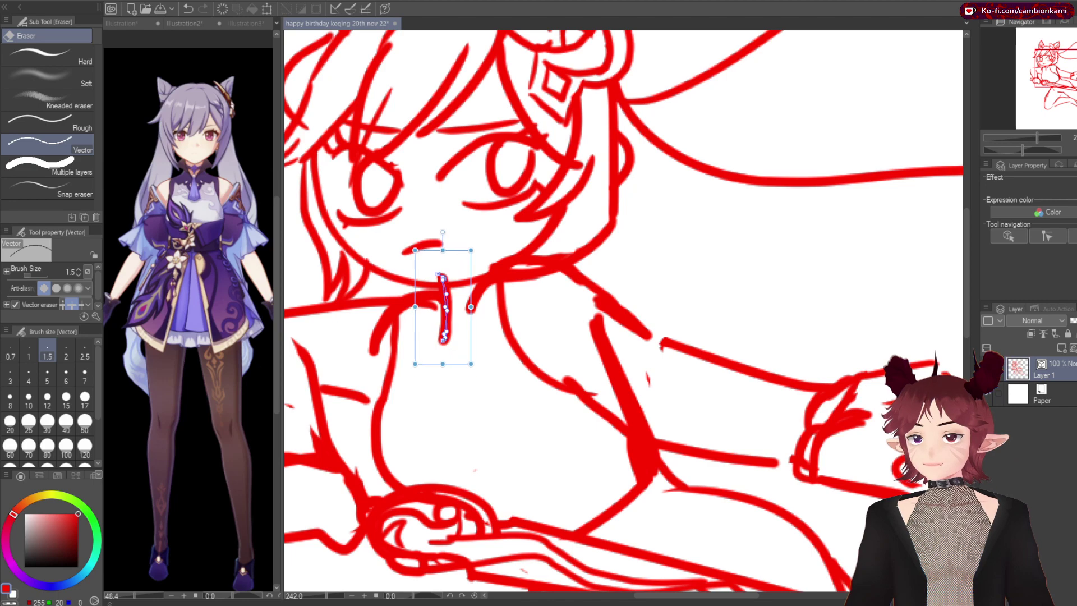
key("p")
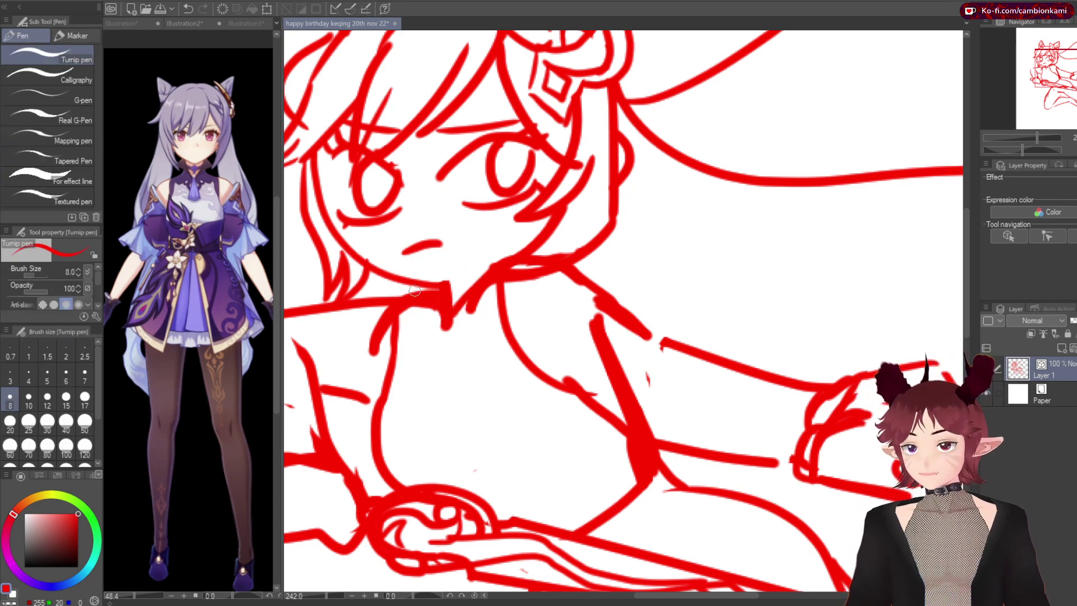
key("e")
left_click_drag(439, 298, 458, 305)
key("p")
left_click_drag(472, 350, 468, 355)
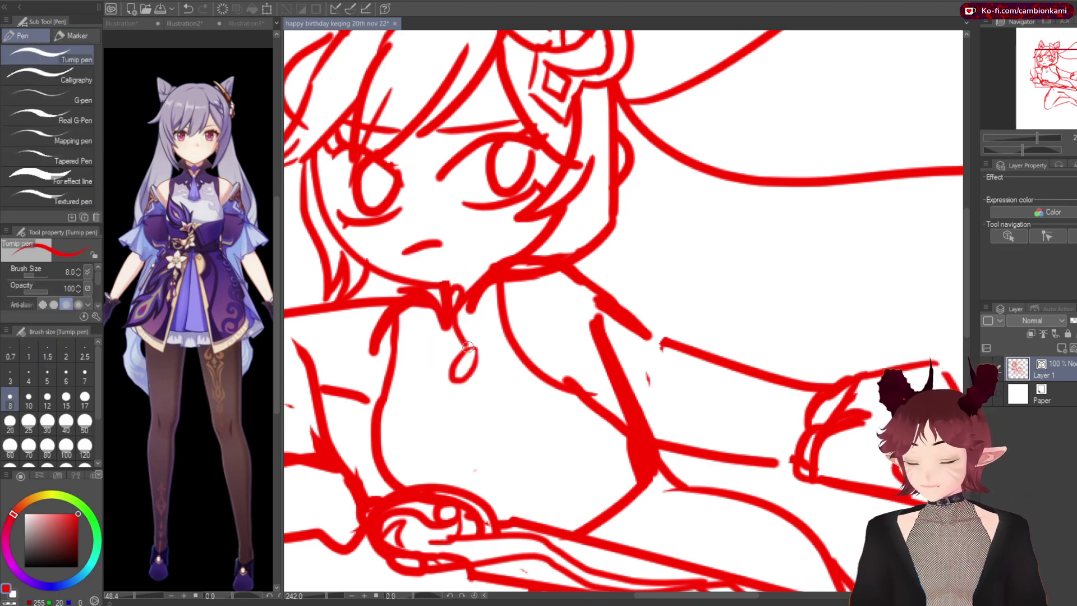
key("e")
left_click_drag(443, 284, 446, 314)
key("p")
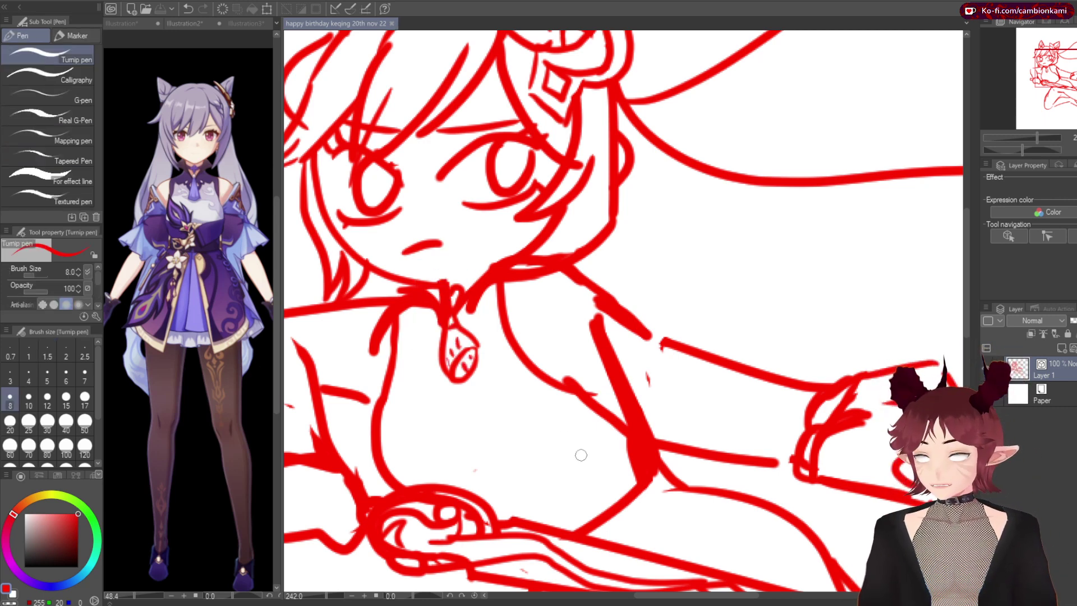
Sketch the bodice's curved side seam and lower edge, and a pointed bow at the back of the waist
left_click_drag(597, 416, 539, 519)
left_click_drag(673, 489, 661, 537)
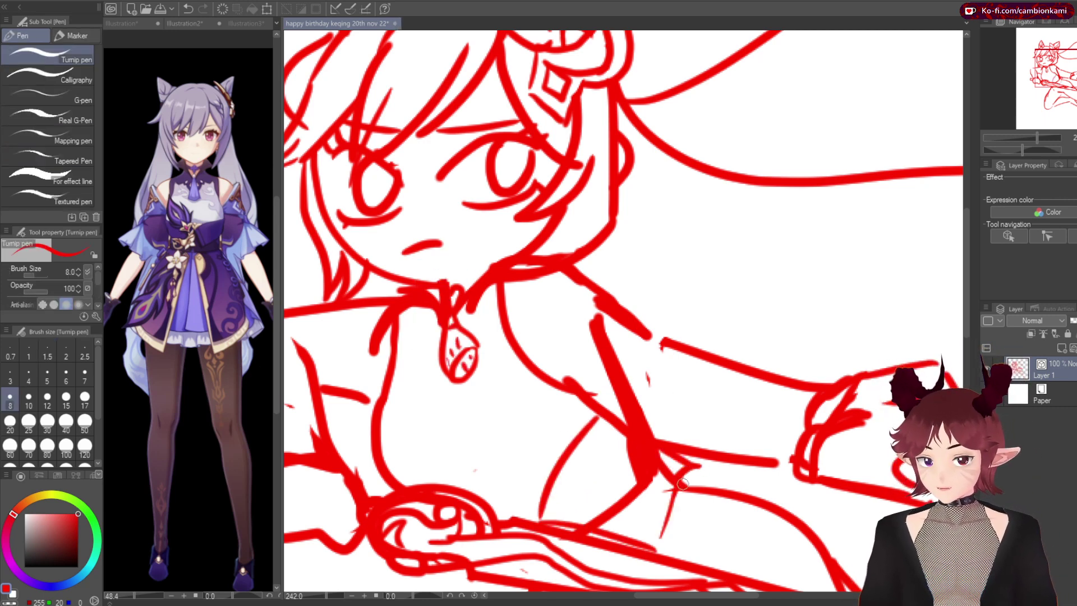
scroll(565, 377, "down", 5)
mouse_move(467, 294)
left_mouse_down()
mouse_move(493, 303)
mouse_move(516, 337)
left_mouse_up()
key("Return")
Sketch the flame-shaped leaf ornament rising over the torso above the sword guard, with an inner leaf detail
left_click_drag(392, 107, 387, 236)
left_click_drag(395, 159, 469, 247)
left_click_drag(457, 191, 493, 264)
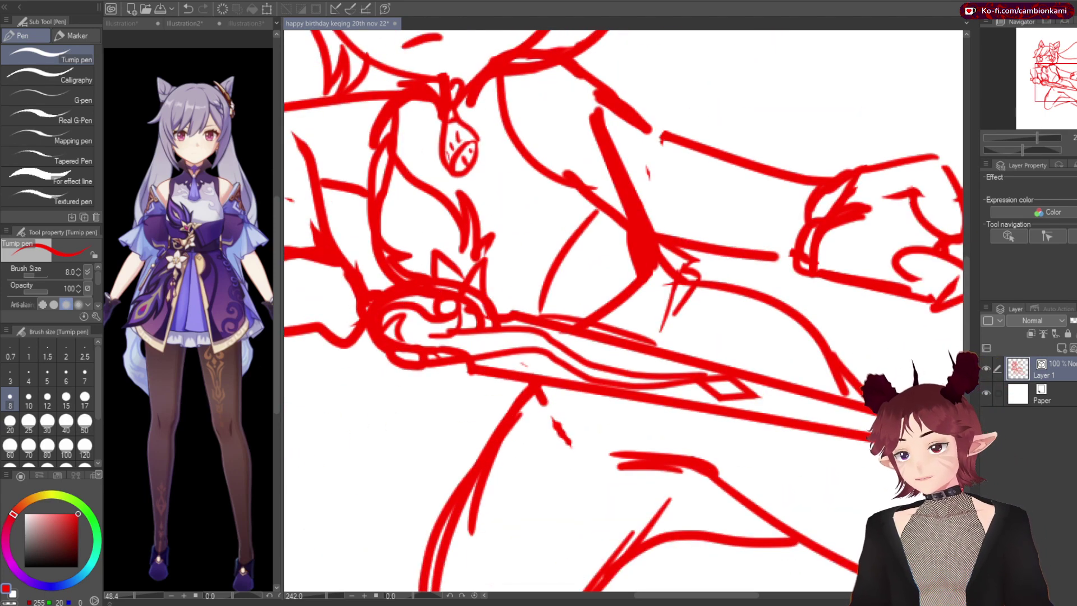
key("ctrl+z")
left_click_drag(409, 201, 431, 246)
key("ctrl+t")
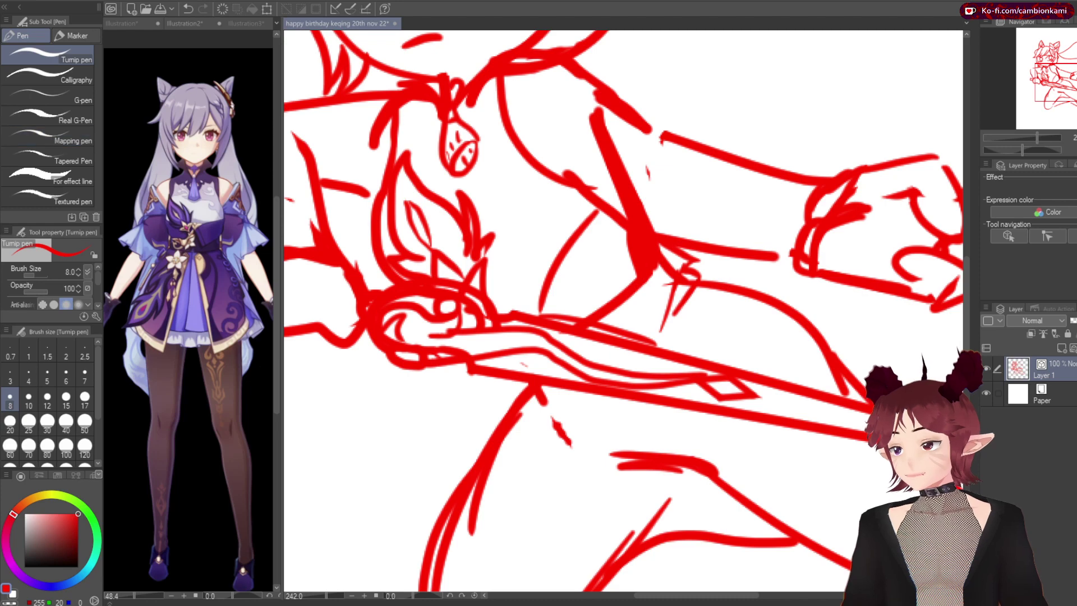
Redraw the bodice's side seam and lower edge closer to the torso's front, and clean up the waist bow's lines
left_click_drag(578, 202, 522, 303)
left_click_drag(659, 275, 645, 320)
mouse_move(673, 314)
left_mouse_down()
mouse_move(693, 292)
mouse_move(514, 317)
left_mouse_up()
key("e")
mouse_move(660, 244)
left_mouse_down()
mouse_move(701, 273)
mouse_move(650, 317)
left_mouse_up()
key("p")
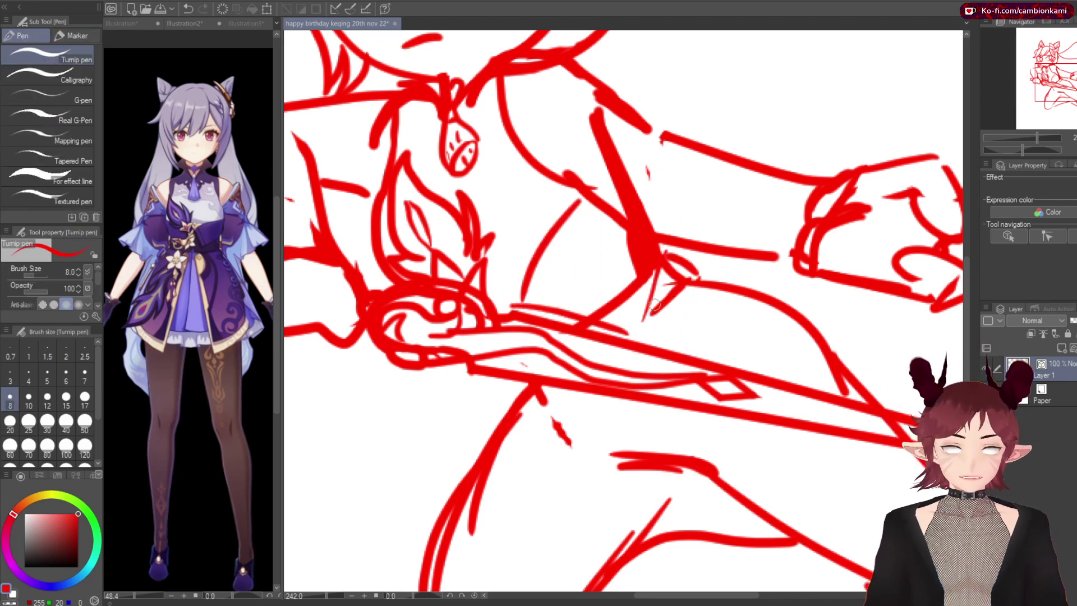
Draw curled embroidery lines on the chest beside the pendant
scroll(757, 293, "down", 3)
scroll(589, 206, "up", 2)
scroll(632, 262, "up", 3)
left_click_drag(519, 227, 554, 256)
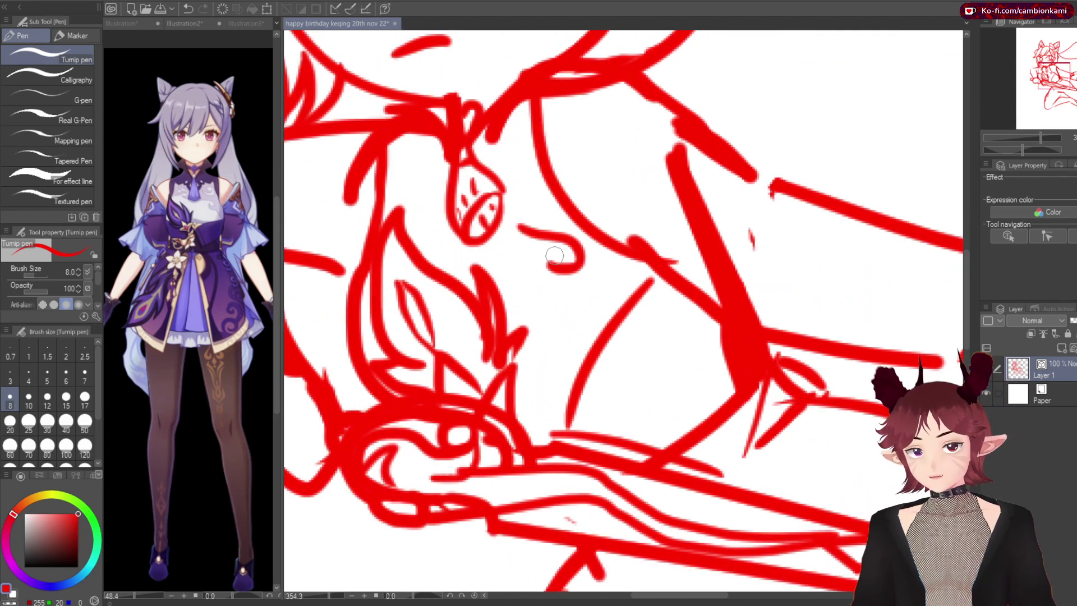
scroll(533, 146, "down", 5)
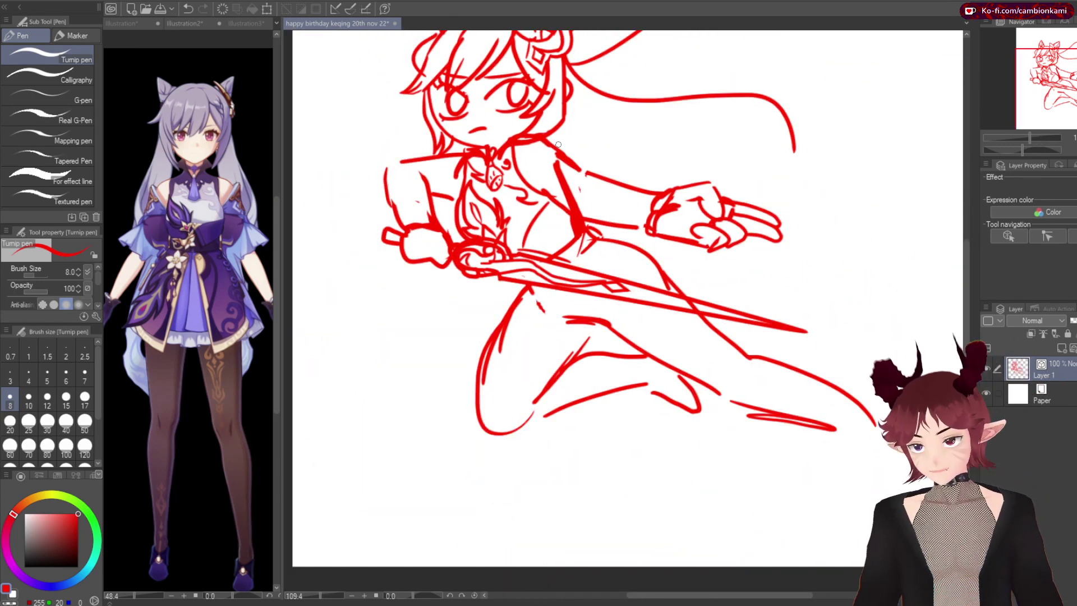
Draw the front skirt panel's edges falling from the waist below the sword guard over the bent leg
scroll(644, 254, "up", 3)
left_click_drag(384, 292, 303, 438)
left_click_drag(493, 280, 339, 440)
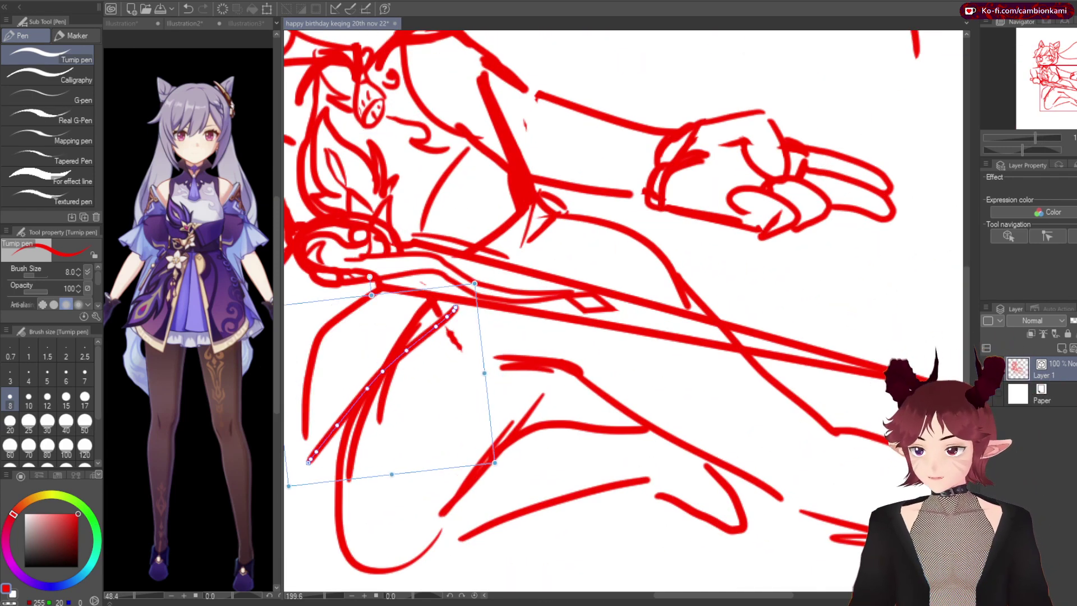
left_click_drag(459, 305, 309, 466)
Draw the skirt panel wrapping the extended thigh with a trimmed hem, and erase the leg lines it covers
left_click_drag(584, 387, 738, 386)
left_click(656, 236, "ctrl")
mouse_move(651, 188)
left_mouse_down()
mouse_move(631, 160)
mouse_move(729, 314)
mouse_move(755, 296)
left_mouse_up()
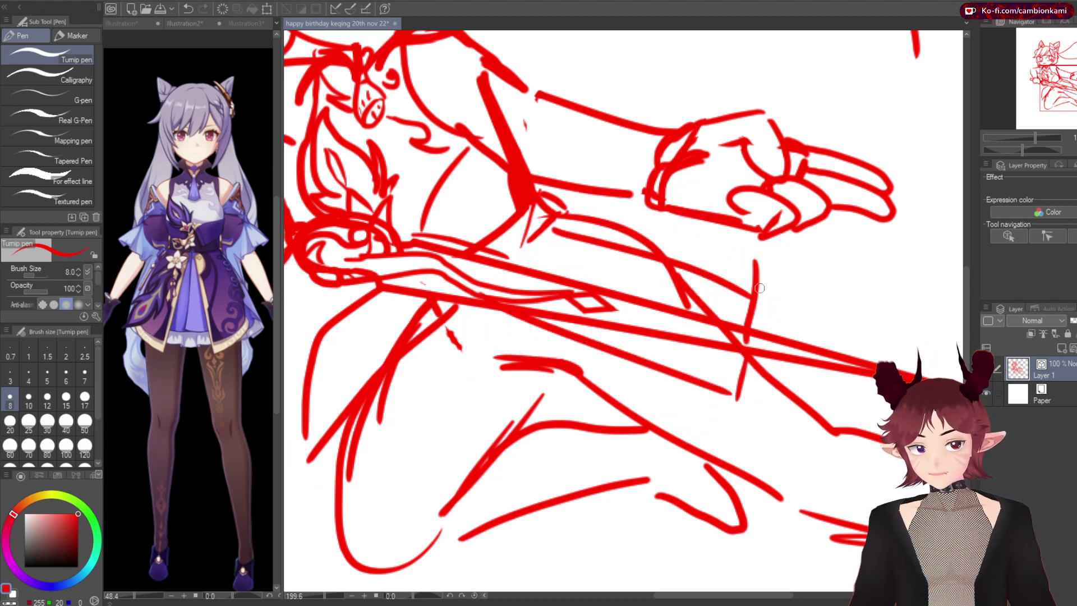
key("e")
key("p")
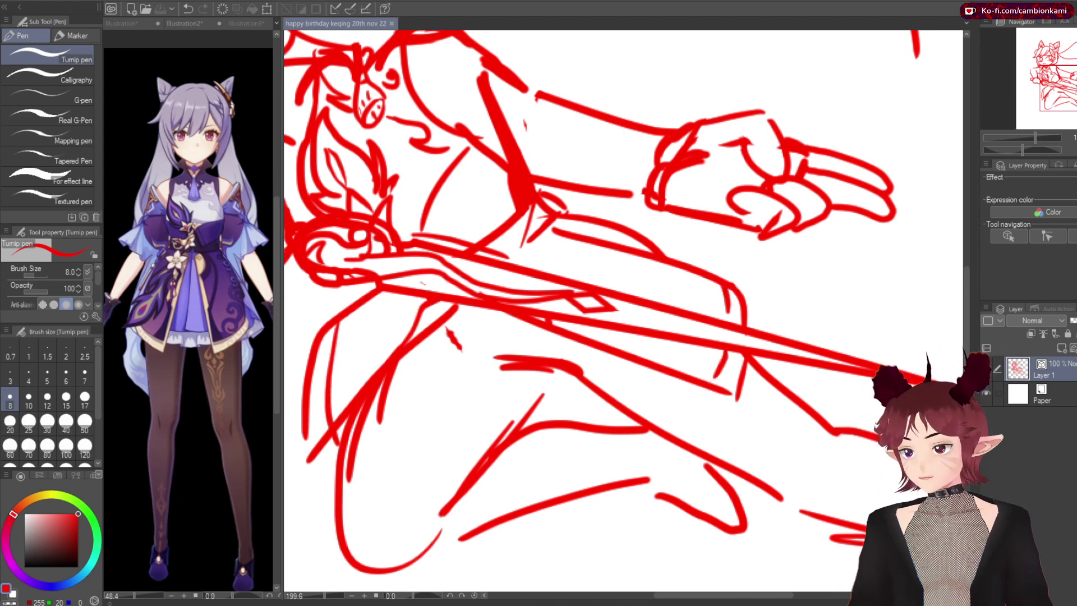
Draw the skirt's lower hem sweeping across both thighs to a pointed rear tip, with fold lines inside
scroll(623, 309, "down", 2)
scroll(623, 308, "up", 1)
mouse_move(415, 451)
left_mouse_down()
mouse_move(808, 337)
mouse_move(812, 308)
left_mouse_up()
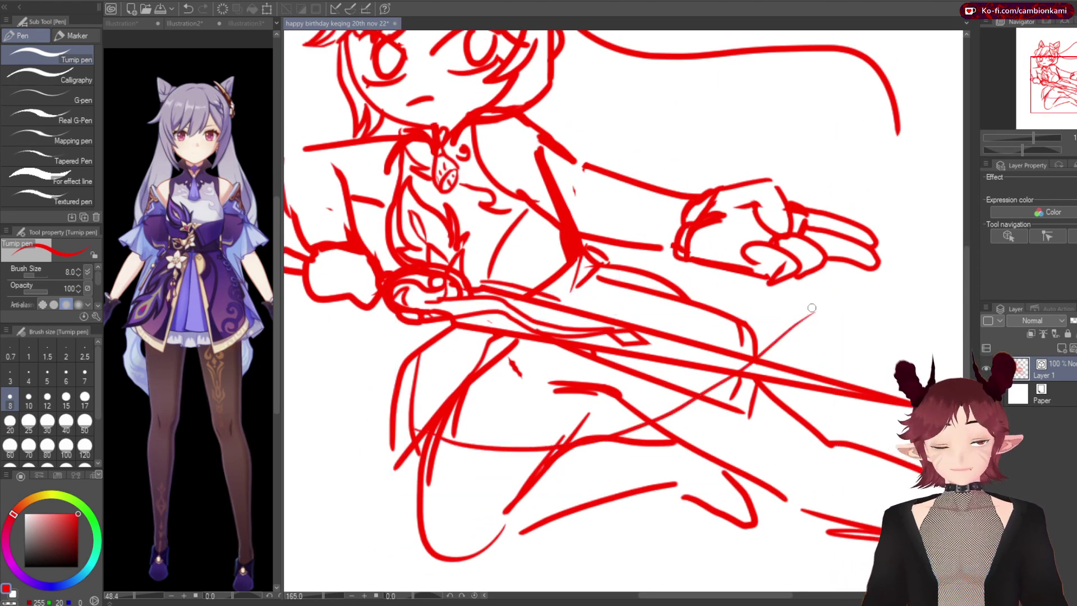
left_click_drag(645, 426, 513, 438)
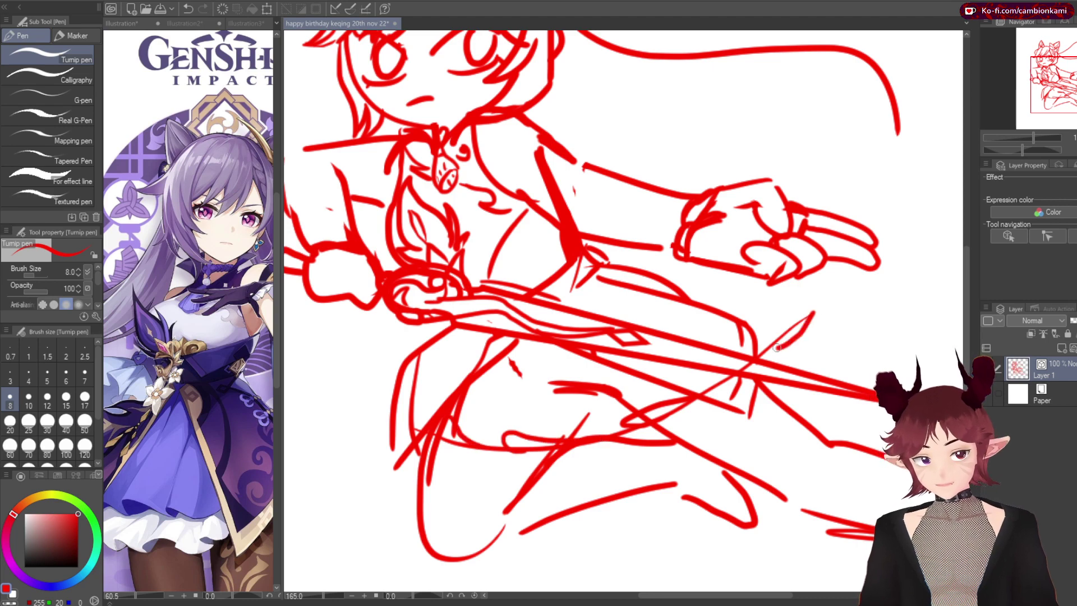
scroll(414, 463, "down", 1)
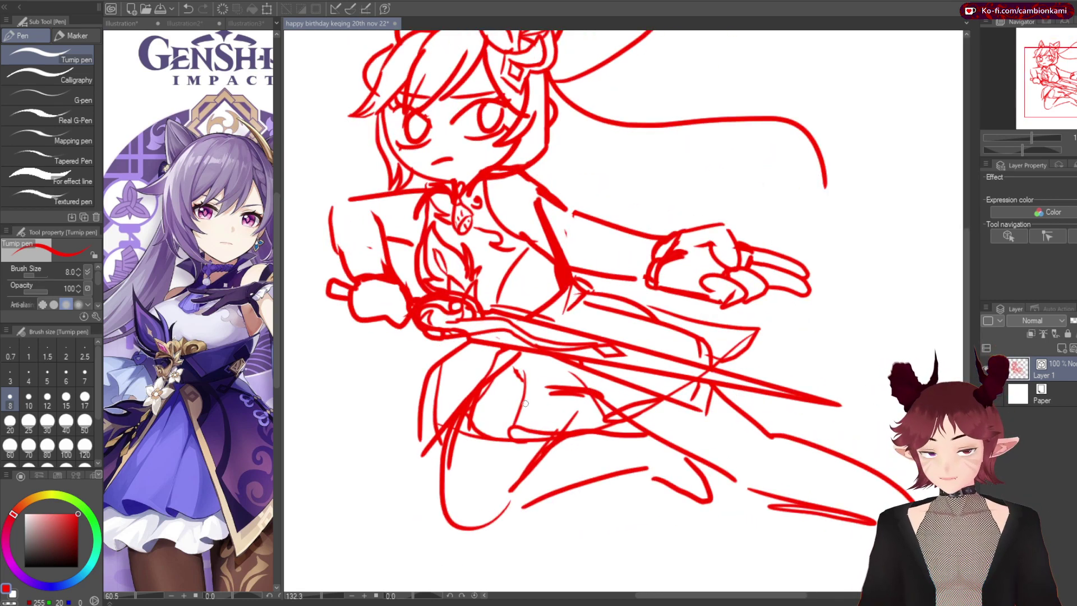
scroll(558, 391, "up", 1)
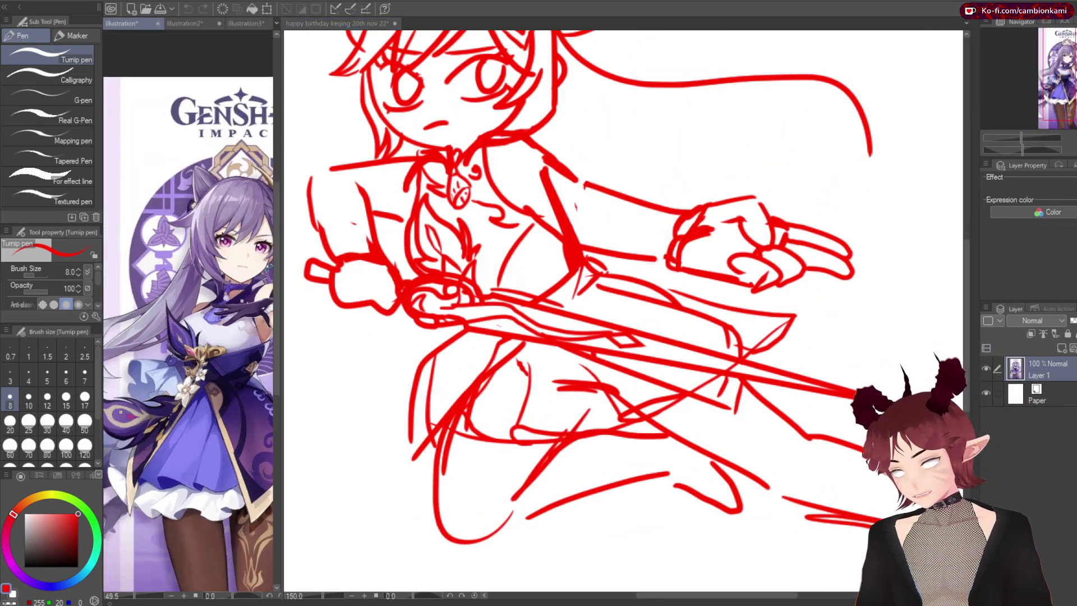
Sketch the feather-shaped hip ornament with an eye motif behind the waist, below the gripping hand
left_click_drag(423, 343, 405, 351)
left_click_drag(339, 323, 418, 354)
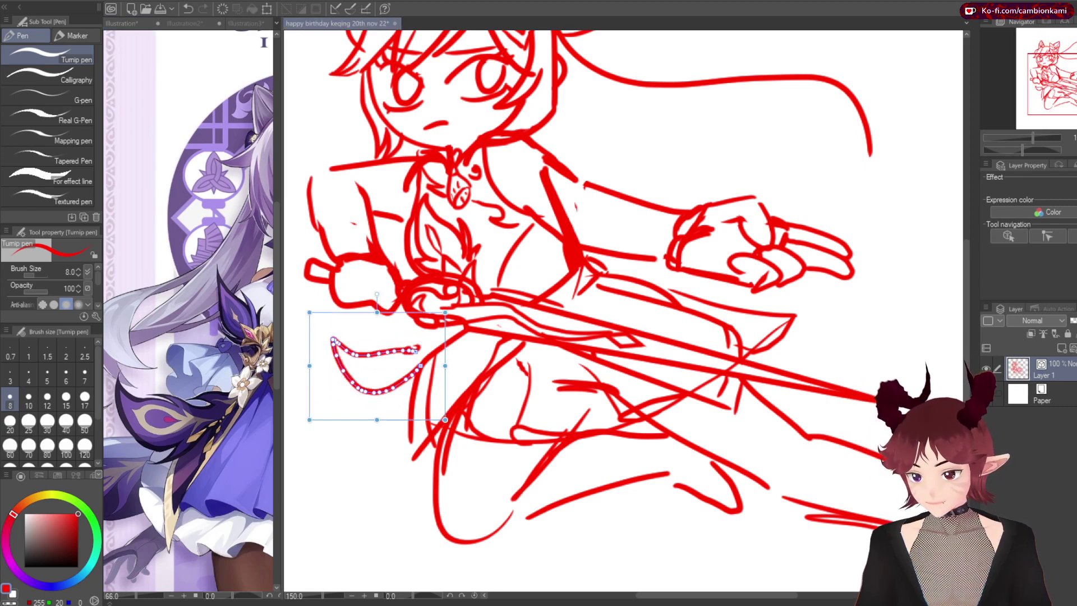
left_click_drag(382, 317, 396, 324)
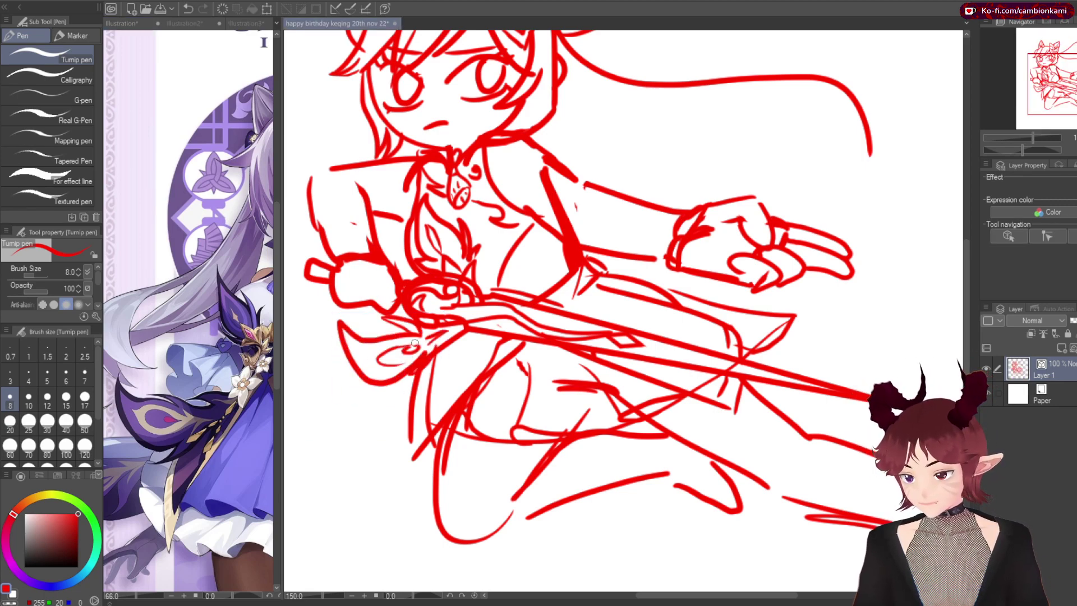
Save the drawing and handwrite the note "IDK How to draw her" with a sad face below the figure
scroll(627, 82, "down", 2)
key("ctrl+s")
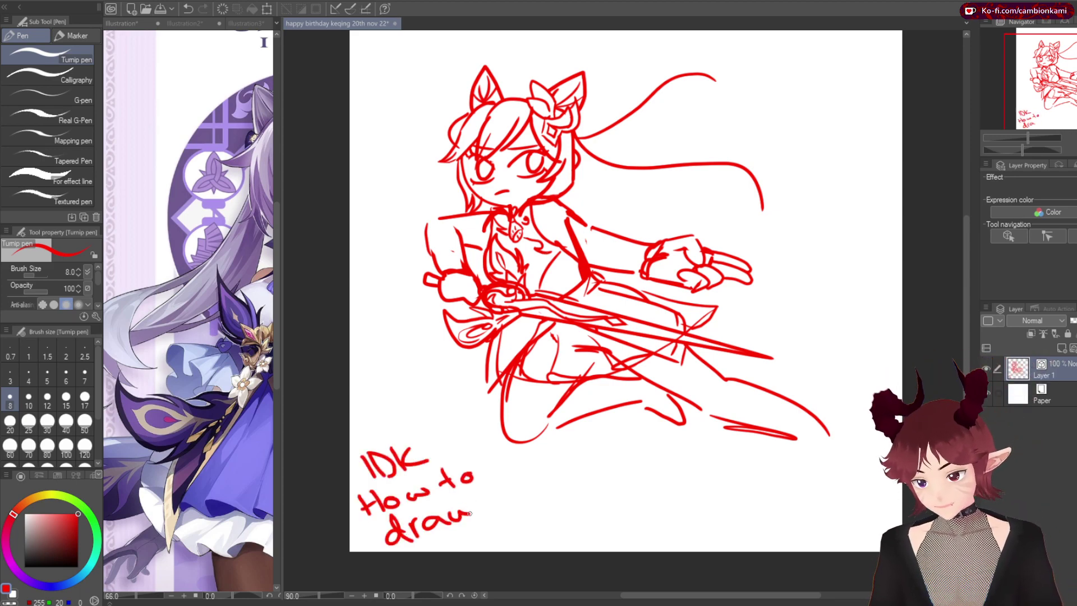
scroll(512, 273, "up", 2)
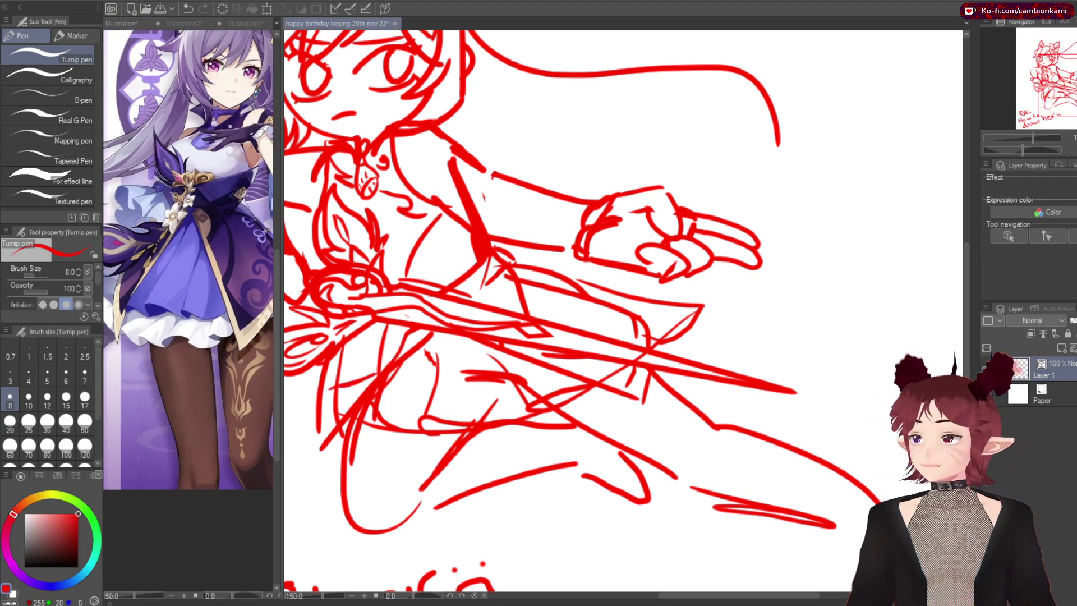
Sketch the stocking emblem on blank canvas beside the figure: a nested teardrop with flanking curls, a small cup shape and a droplet below
scroll(568, 283, "down", 3)
scroll(670, 423, "up", 4)
scroll(609, 295, "down", 3)
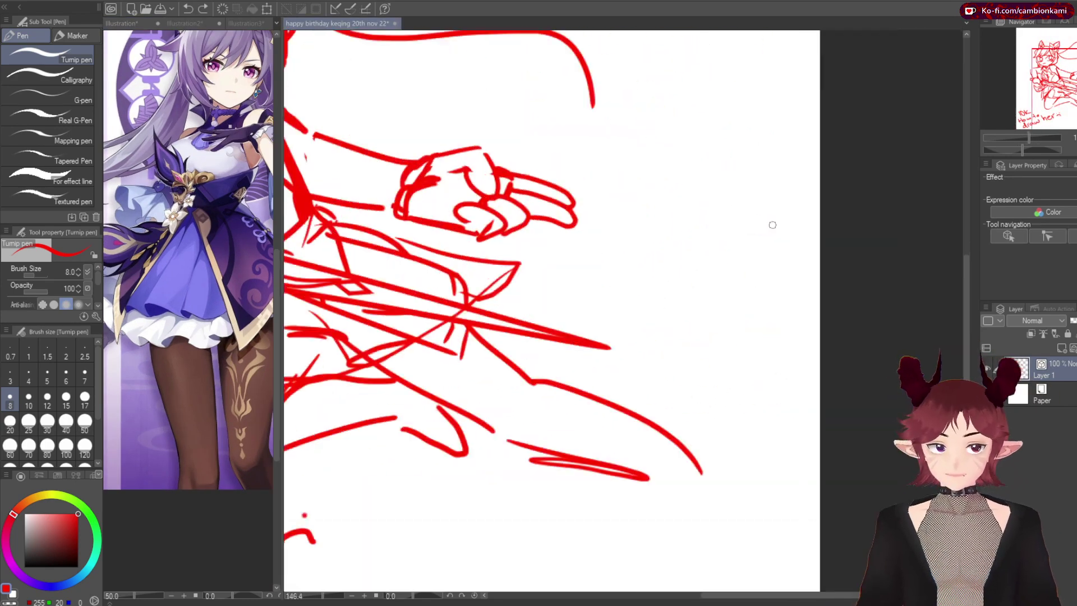
scroll(624, 230, "up", 3)
left_click_drag(757, 207, 708, 286)
left_click_drag(634, 192, 629, 275)
left_click_drag(684, 216, 673, 238)
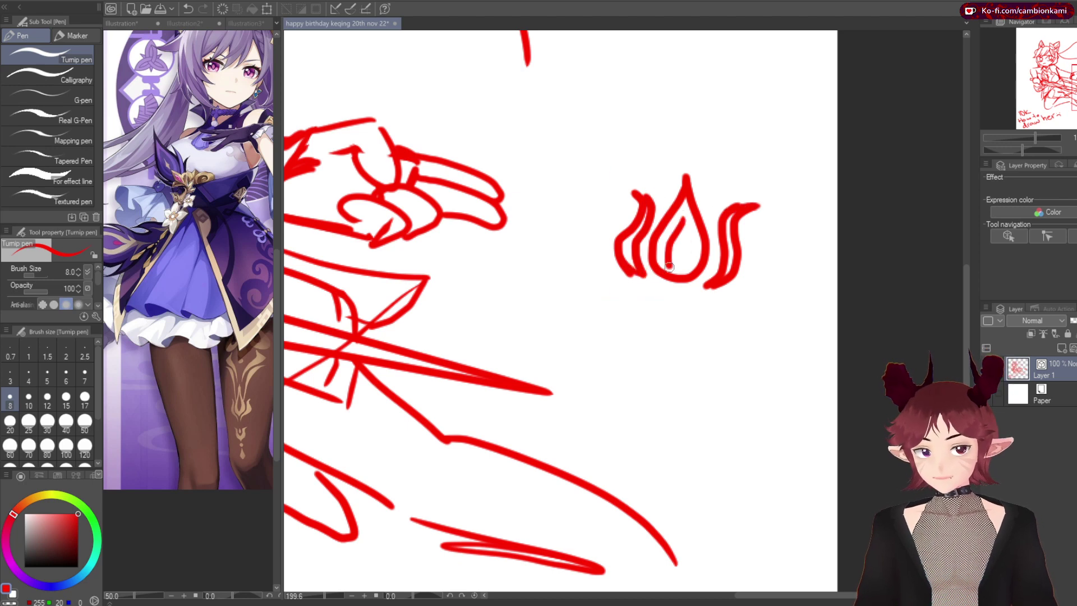
mouse_move(634, 287)
left_mouse_down()
mouse_move(686, 308)
mouse_move(721, 302)
left_mouse_up()
key("ctrl+z")
left_click(665, 334)
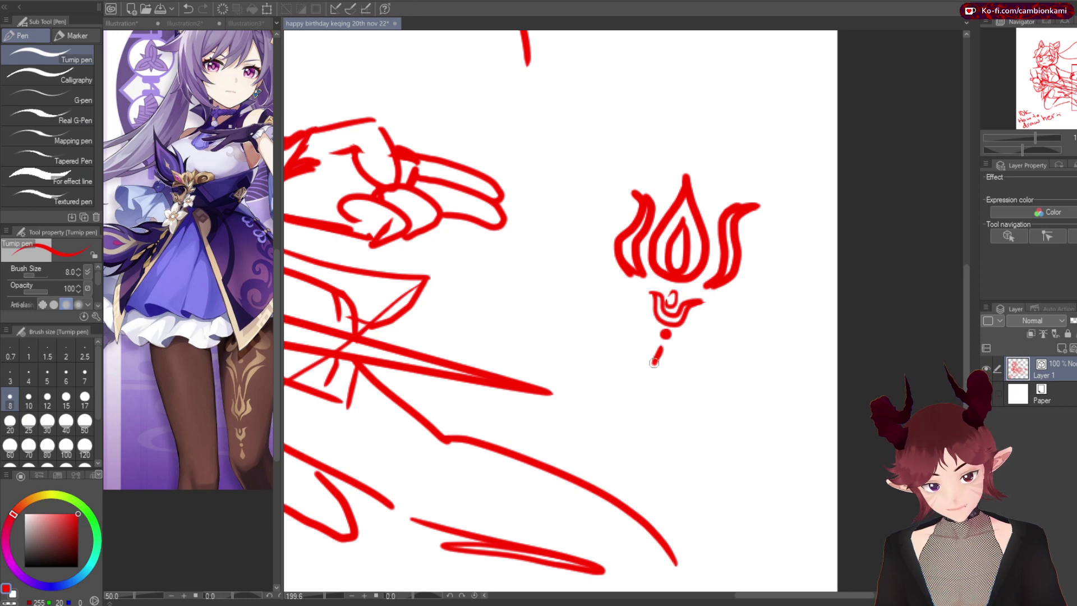
Draw one side of the emblem's tall flourish as curved, pointed leaf shapes rising above the teardrop
key("ctrl+t")
key("Return")
mouse_move(667, 190)
left_mouse_down()
mouse_move(648, 118)
mouse_move(660, 118)
left_mouse_up()
key("ctrl+t")
key("Return")
scroll(678, 169, "up", 2)
mouse_move(680, 238)
left_mouse_down()
mouse_move(678, 113)
mouse_move(632, 168)
left_mouse_up()
Copy the tall flourish, mirror it onto the emblem's other side, and draw a small ring between the two tips
key("m")
left_click_drag(609, 102, 586, 122)
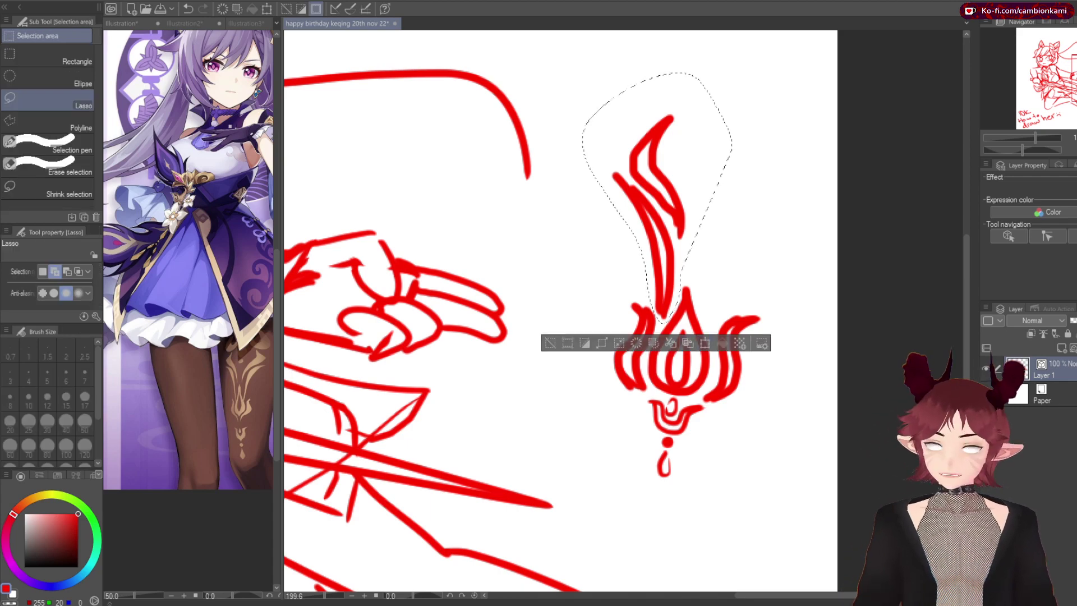
key("ctrl+c")
key("ctrl+v")
key("ctrl+t")
key("Return")
key("ctrl+d")
key("p")
left_click_drag(694, 135, 691, 138)
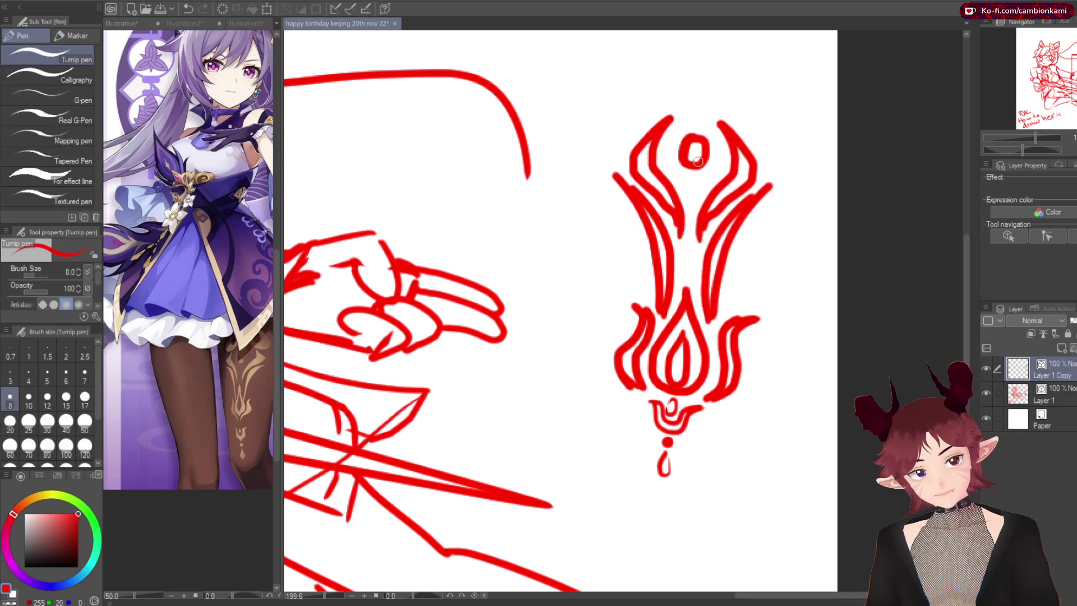
Merge the copied flourish into Layer 1, then shrink and rotate the whole emblem onto the extended thigh
key("m")
scroll(561, 309, "down", 5)
left_click_drag(589, 51, 724, 325)
key("ctrl+e")
key("ctrl+t")
mouse_move(913, 456)
left_mouse_down()
mouse_move(909, 409)
mouse_move(897, 420)
left_mouse_up()
mouse_move(832, 255)
left_mouse_down()
mouse_move(445, 439)
mouse_move(493, 364)
mouse_move(483, 359)
left_mouse_up()
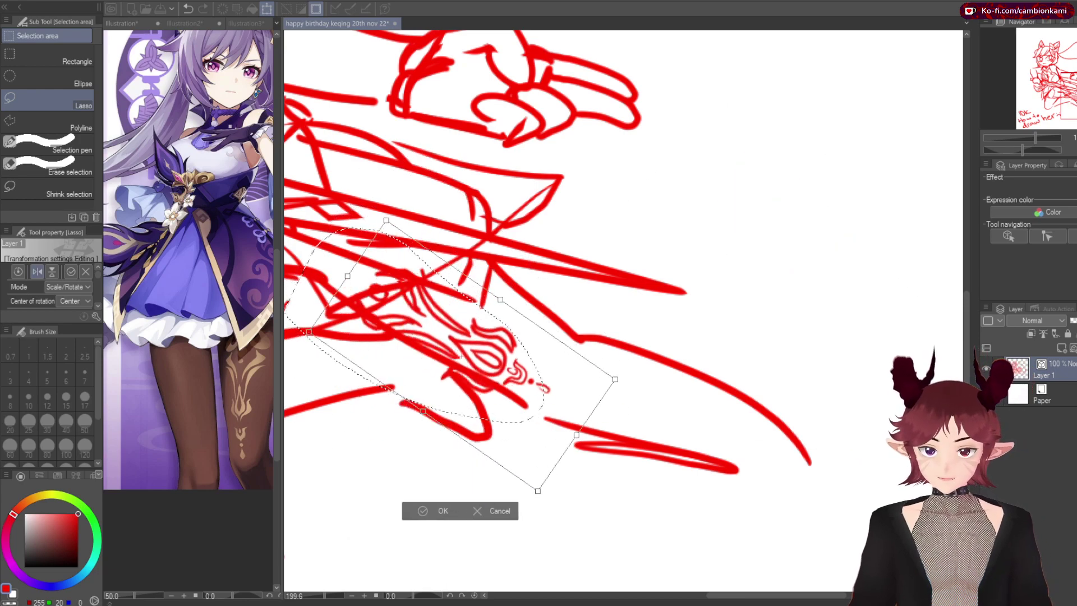
key("Return")
Redraw the bent leg's foot as a high-heeled shoe with an ankle strap, following the splash art reference
scroll(623, 309, "down", 1)
left_click(231, 23)
scroll(193, 314, "up", 5)
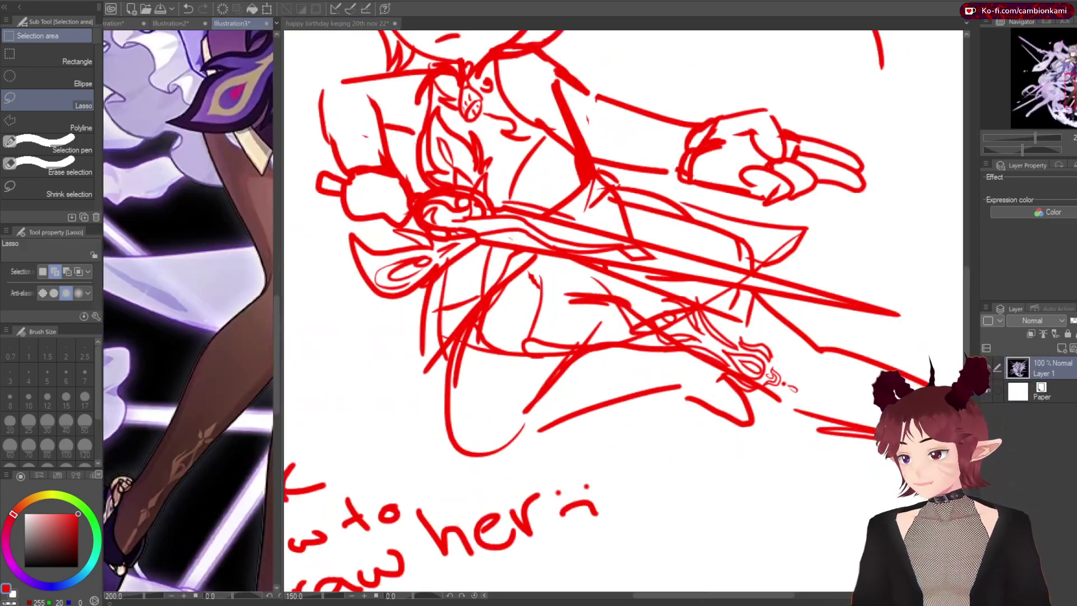
scroll(193, 314, "down", 2)
key("p")
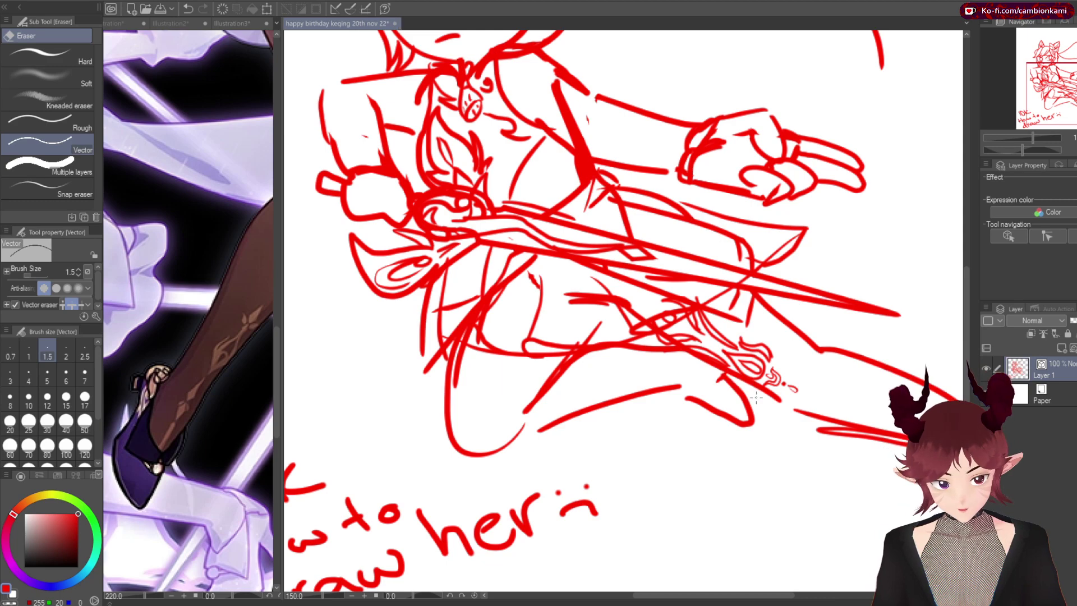
left_click_drag(700, 404, 724, 467)
mouse_move(748, 405)
left_mouse_down()
mouse_move(744, 460)
mouse_move(721, 452)
mouse_move(735, 456)
left_mouse_up()
key("e")
key("p")
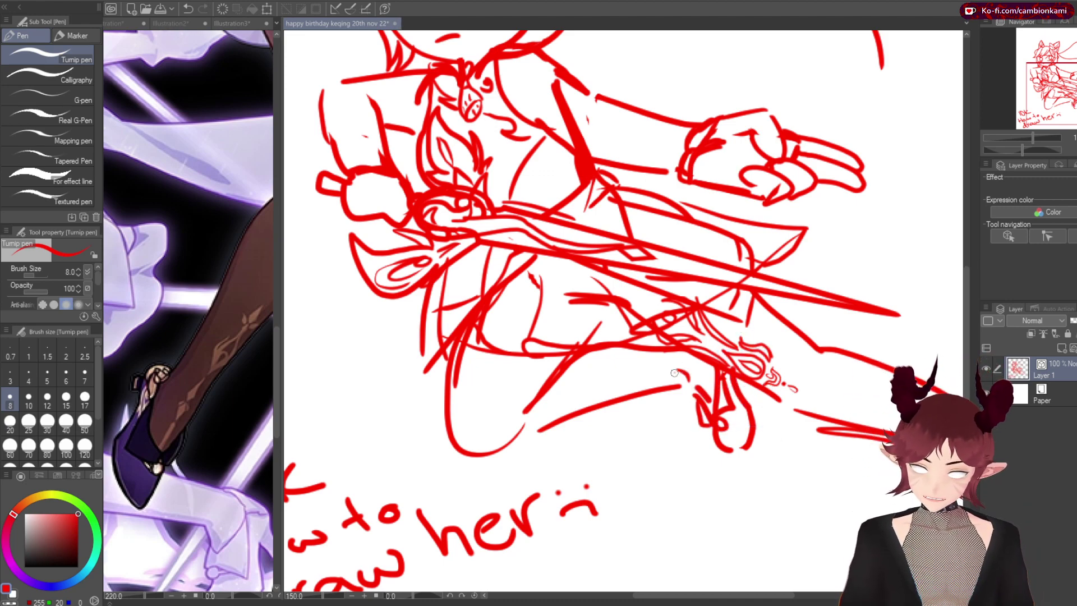
Draw the small stocking pattern along the bent leg's shin and shrink it to fit near the ankle
key("Return")
key("m")
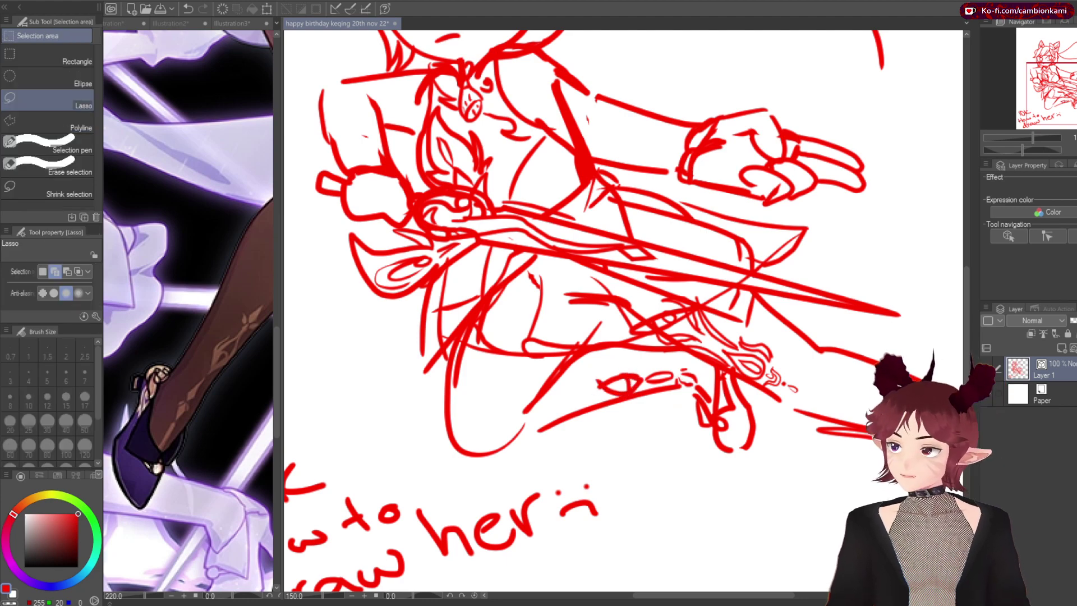
key("ctrl+t")
left_click_drag(590, 387, 611, 386)
key("Return")
key("p")
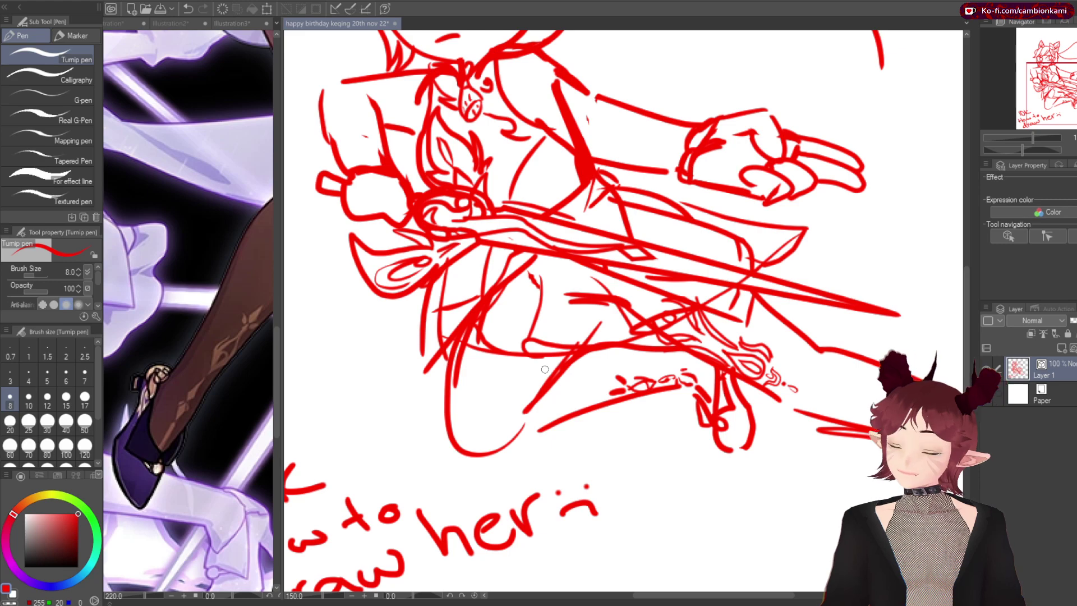
scroll(721, 345, "down", 2)
scroll(690, 253, "up", 1)
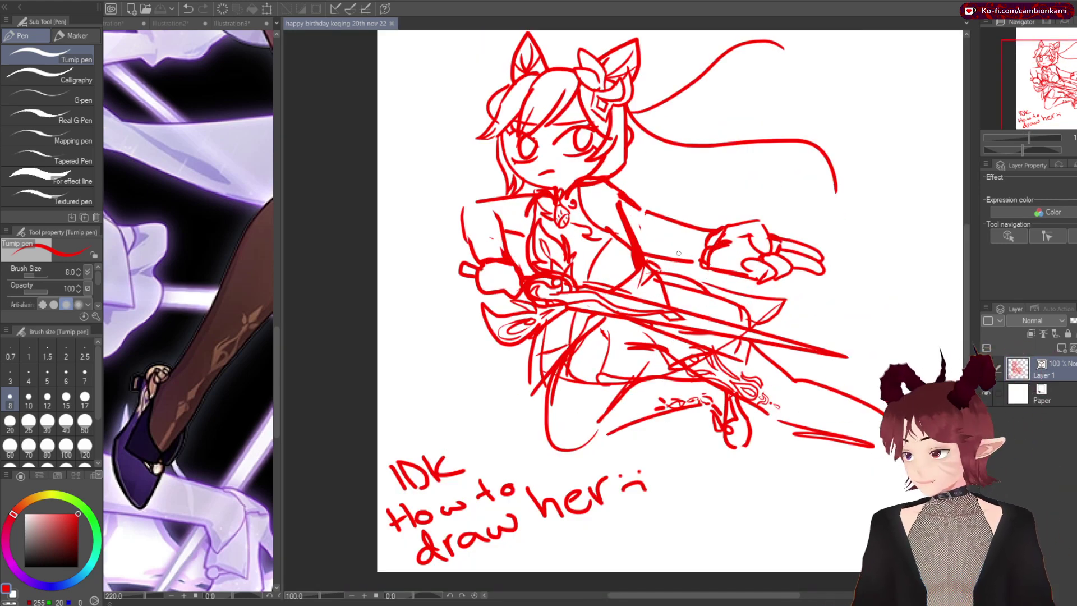
key("ctrl+d")
Rotate the outstretched hand upward at the wrist and reposition it against the forearm
scroll(690, 258, "down", 2)
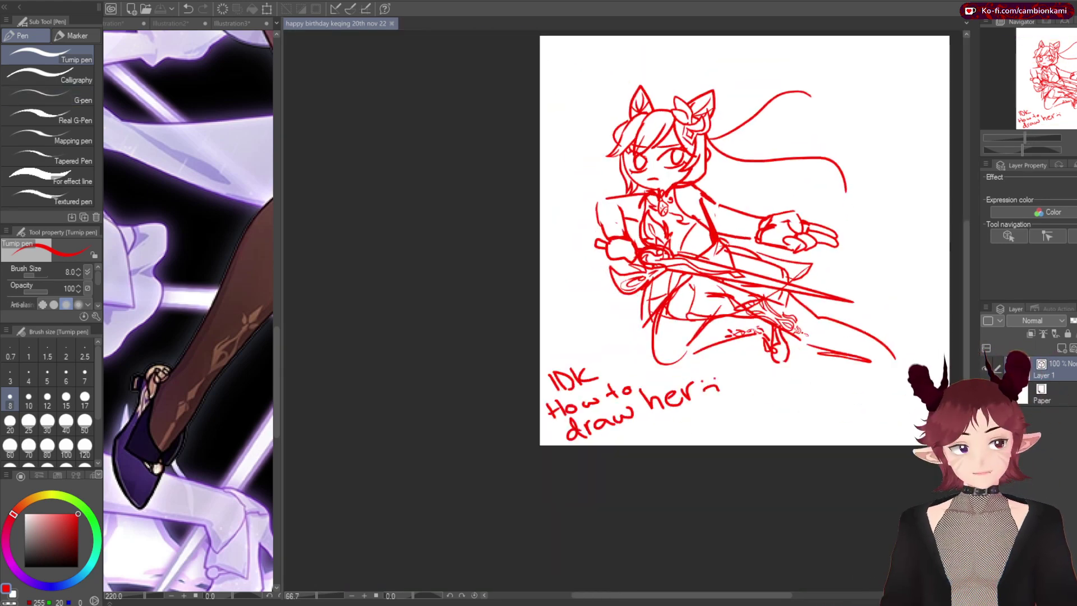
scroll(606, 252, "up", 3)
key("m")
mouse_move(552, 212)
left_mouse_down()
mouse_move(699, 294)
mouse_move(696, 224)
mouse_move(730, 235)
left_mouse_up()
key("ctrl+t")
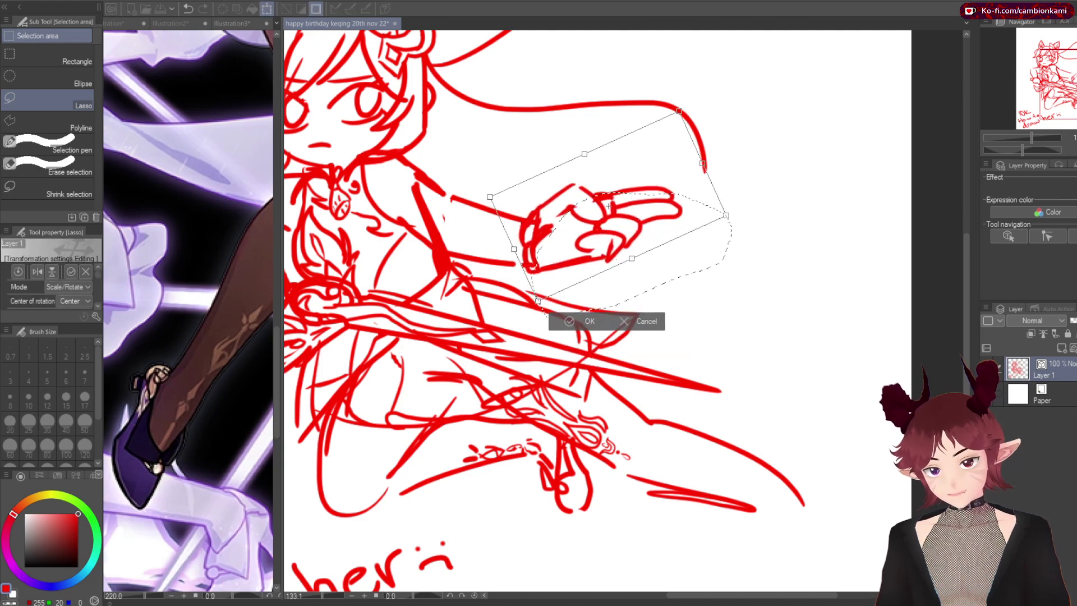
key("Return")
scroll(606, 252, "down", 3)
scroll(606, 253, "up", 3)
left_click_drag(624, 247, 636, 190)
key("ctrl+t")
left_click_drag(793, 132, 780, 147)
key("Return")
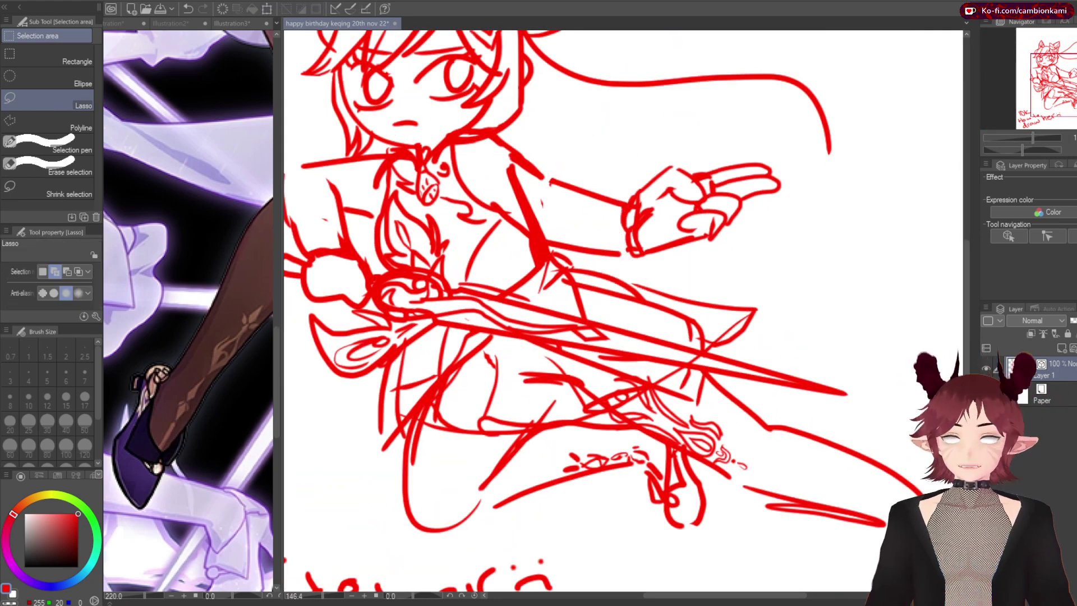
scroll(605, 280, "down", 2)
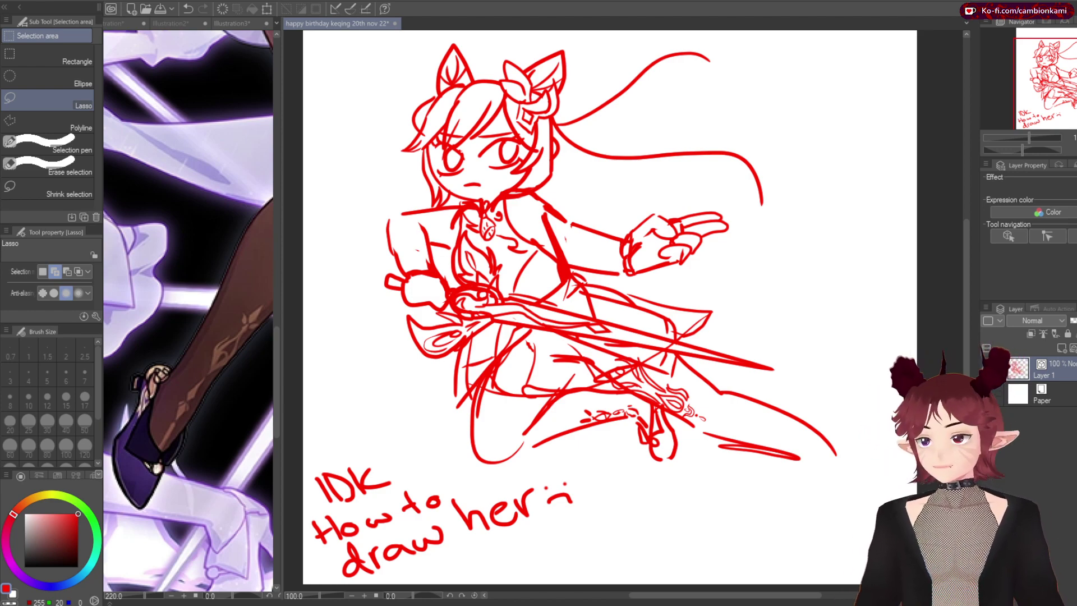
Draw the detached sleeve on the sword-gripping arm, with a band across the upper arm and a pointed drape hanging behind the hand
key("p")
scroll(423, 232, "up", 4)
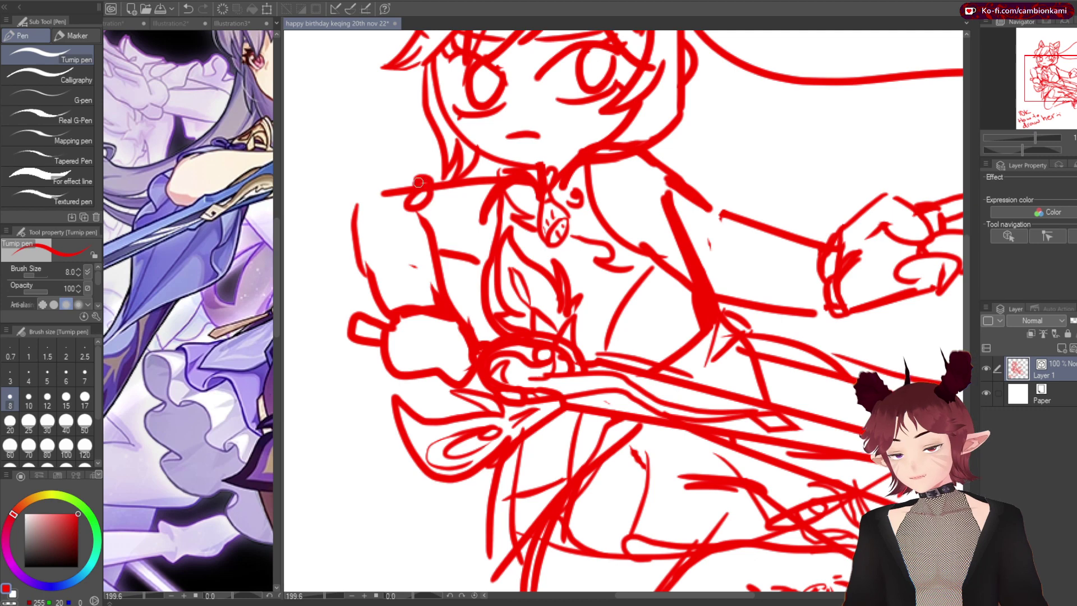
left_click_drag(349, 207, 393, 454)
left_click_drag(456, 271, 444, 235)
key("ctrl+z")
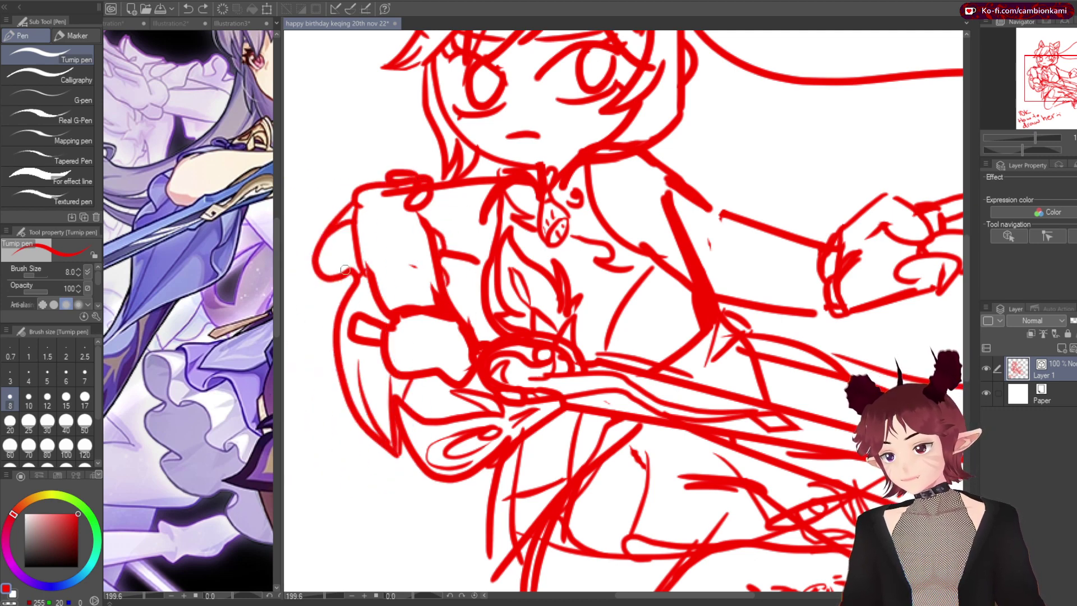
scroll(541, 267, "down", 2)
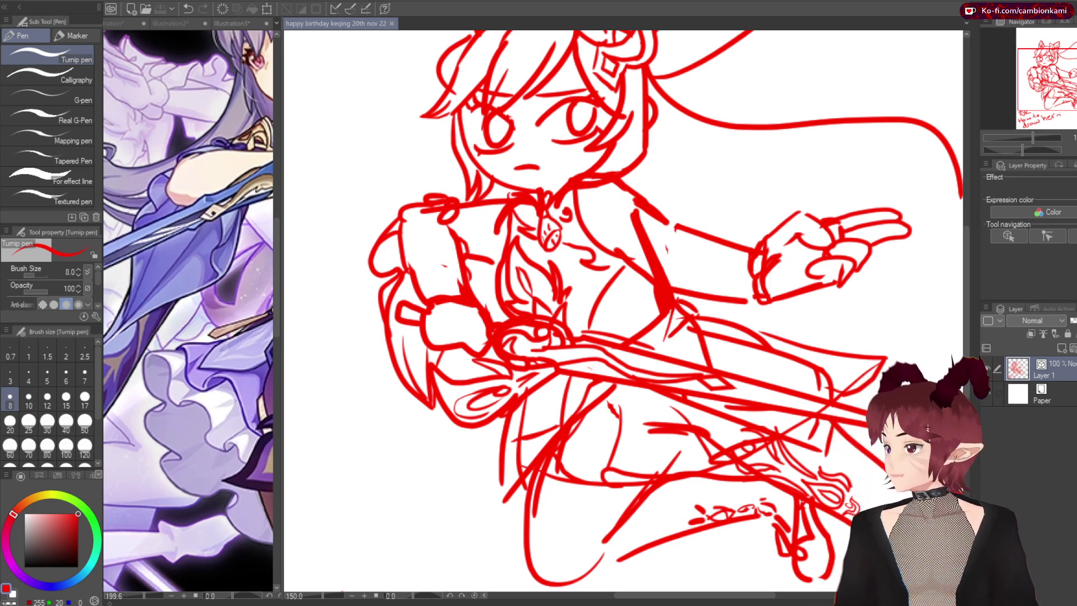
Sketch the shoulder edge, upper-arm band and forearm sleeve line on the outstretched arm, using the outfit references
scroll(698, 220, "down", 2)
scroll(188, 309, "down", 3)
scroll(188, 309, "up", 2)
scroll(698, 220, "up", 4)
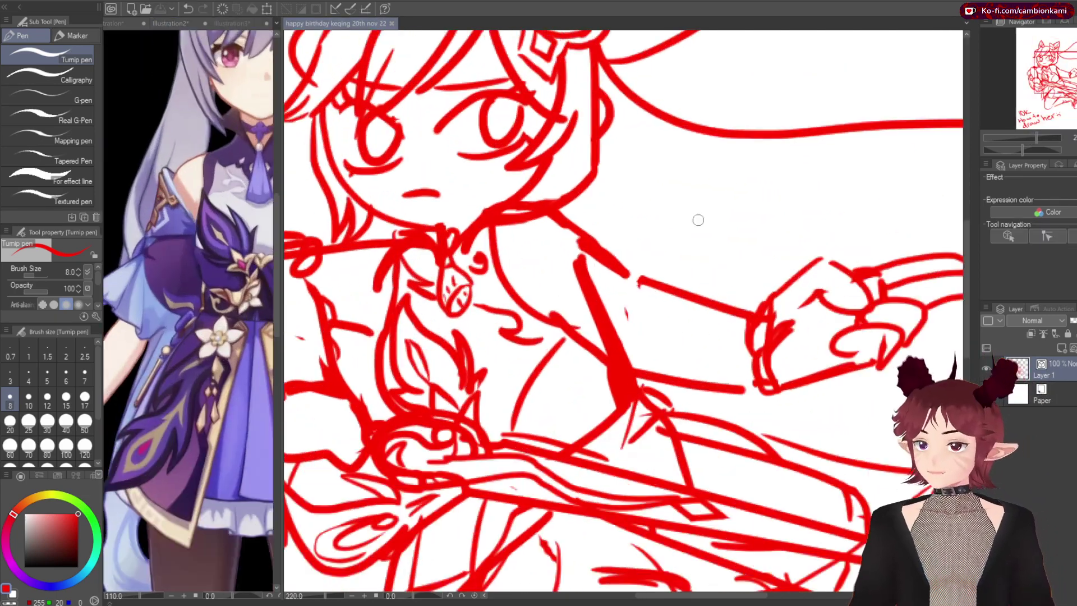
scroll(698, 219, "down", 2)
scroll(741, 318, "up", 1)
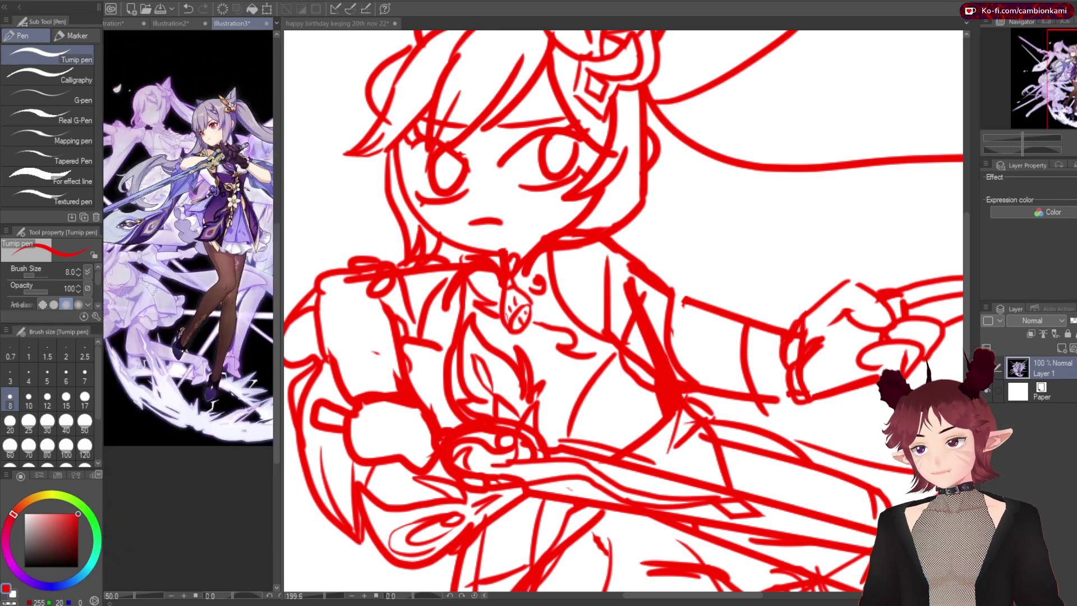
scroll(587, 260, "up", 1)
left_click_drag(681, 291, 630, 230)
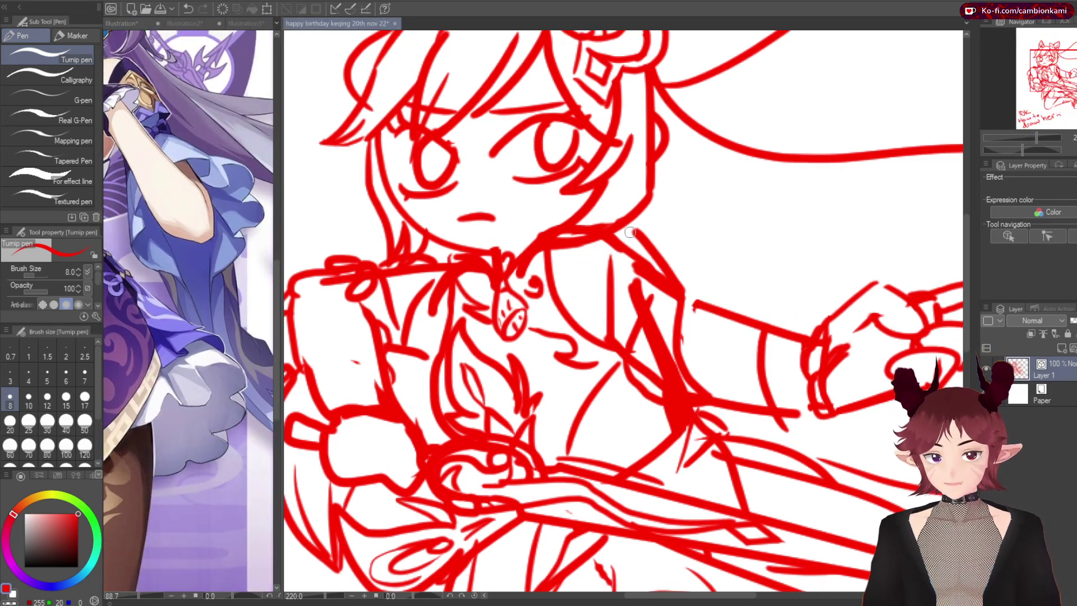
Erase the thick overlapping shoulder lines on the outstretched arm and redraw the sleeve's upper edge as a clean curve
key("e")
left_click_drag(645, 298, 649, 325)
left_click_drag(620, 230, 681, 297)
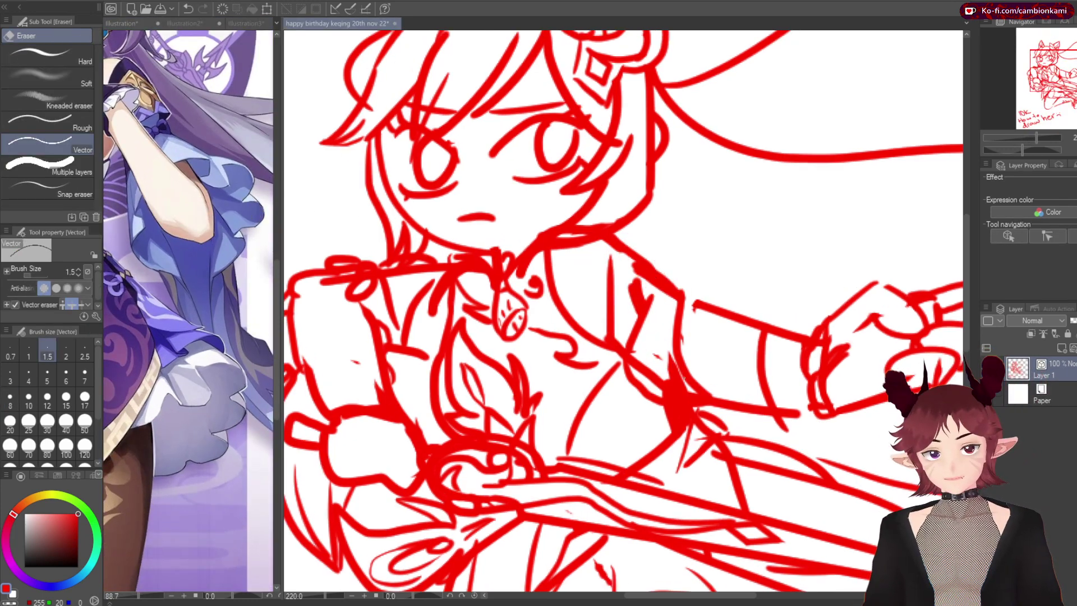
left_click_drag(611, 255, 614, 337)
key("p")
mouse_move(645, 247)
left_mouse_down()
mouse_move(687, 295)
mouse_move(636, 331)
mouse_move(670, 337)
left_mouse_up()
key("e")
left_click_drag(760, 359, 649, 337)
key("Return")
key("p")
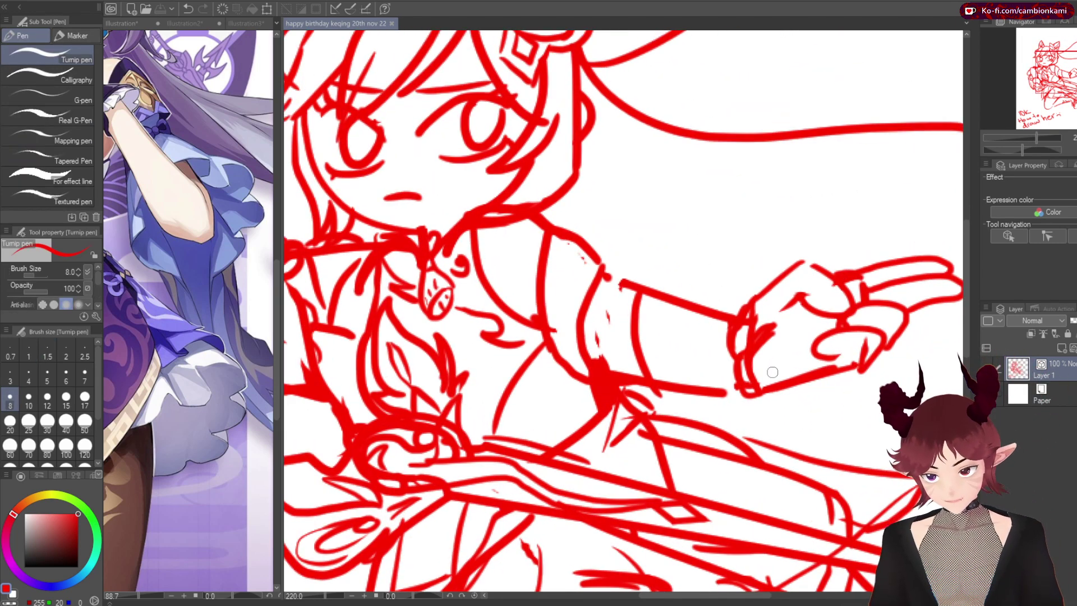
Draw the outstretched arm's ruffled sleeve opening at the wrist and its long drape flowing out behind the skirt and sword
left_click_drag(715, 311, 698, 354)
left_click_drag(639, 280, 740, 300)
mouse_move(693, 359)
left_mouse_down()
mouse_move(833, 458)
mouse_move(538, 457)
left_mouse_up()
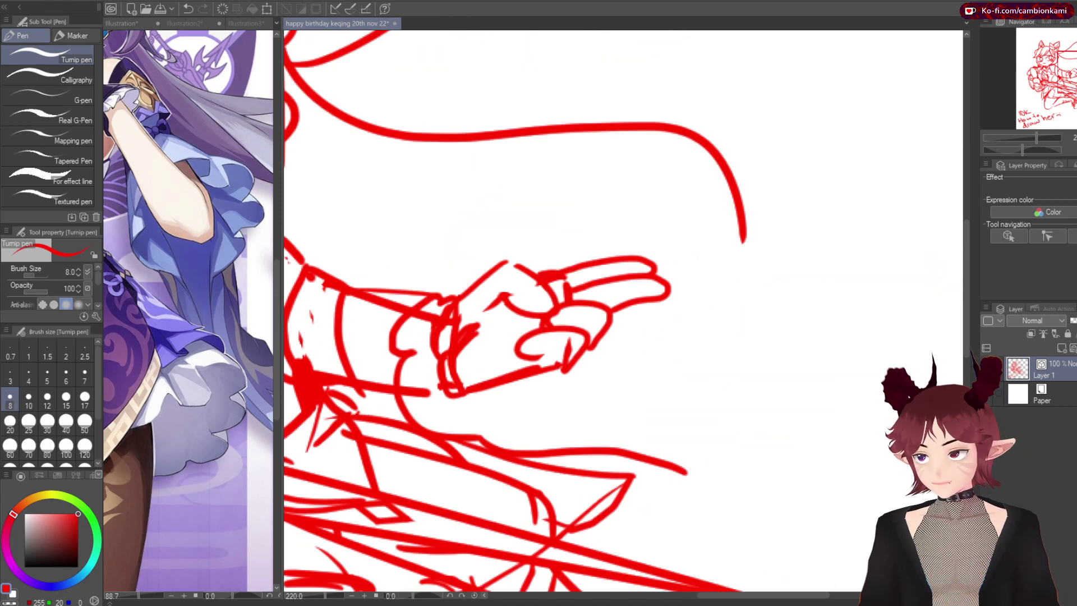
left_click(185, 23)
left_click_drag(499, 412, 703, 483)
left_click_drag(583, 468, 721, 582)
left_click_drag(481, 387, 515, 407)
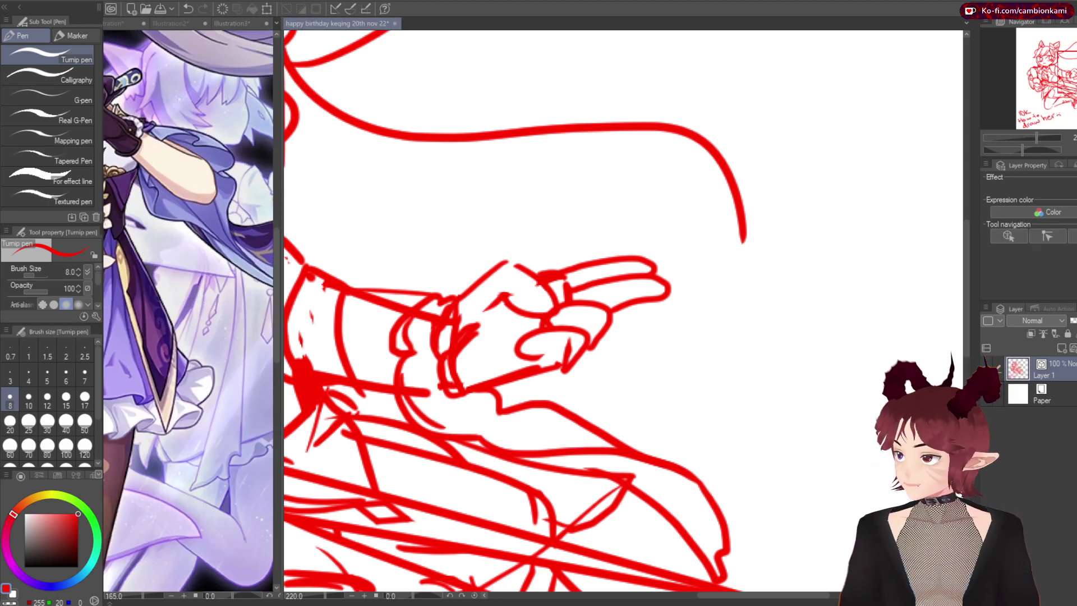
Extend the gripping arm's sleeve drape below the hip ornament to a jagged tip
key("ctrl+0")
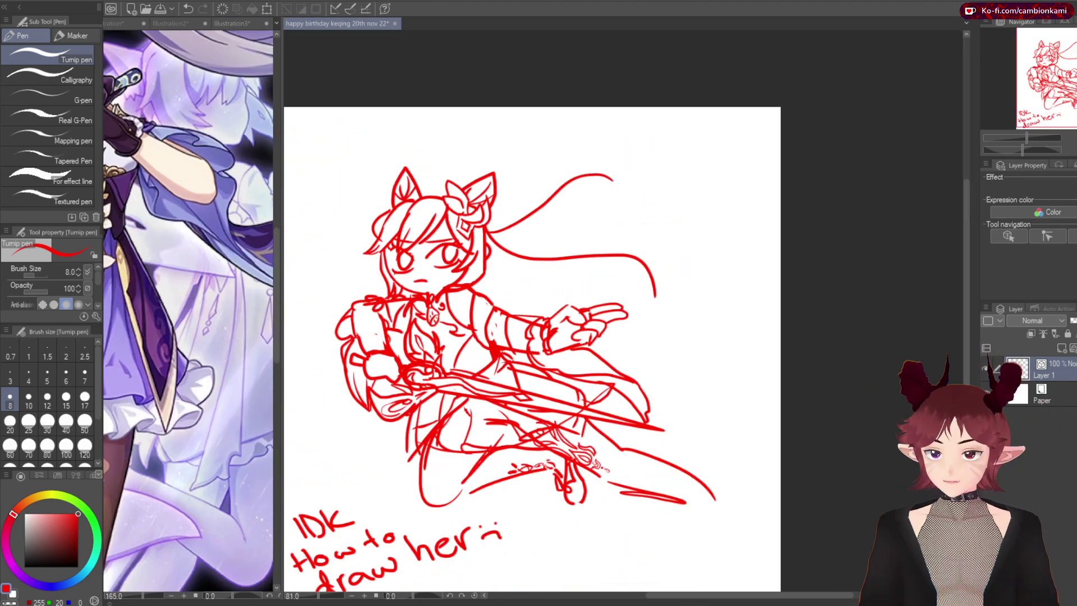
scroll(352, 319, "up", 5)
key("ctrl+0")
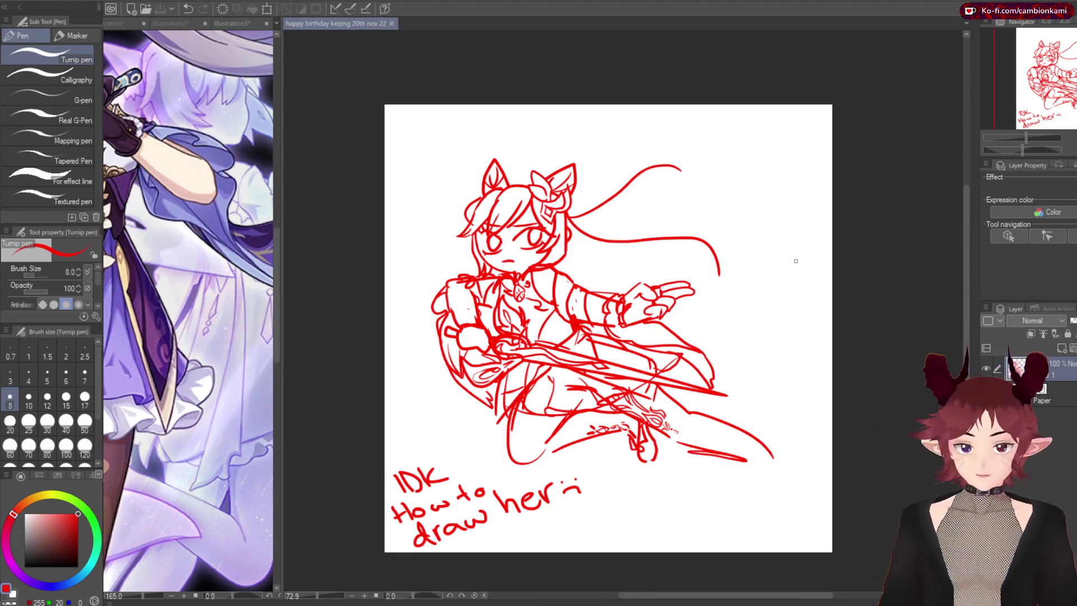
Replace the lower ponytail line with strands sweeping back from the hair ornament and from behind the ear
scroll(795, 260, "up", 2)
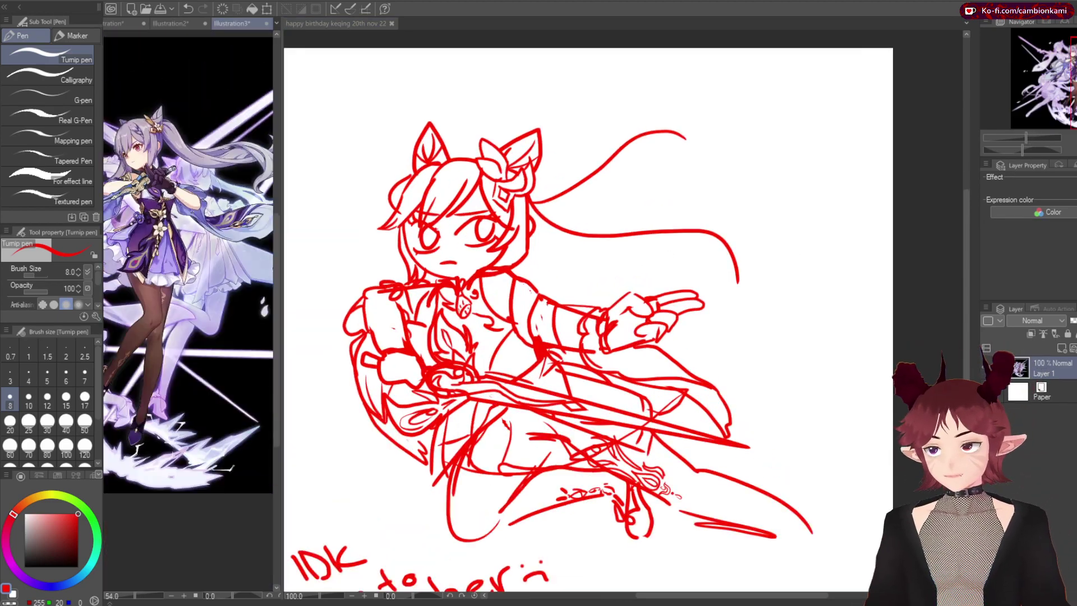
scroll(683, 232, "up", 3)
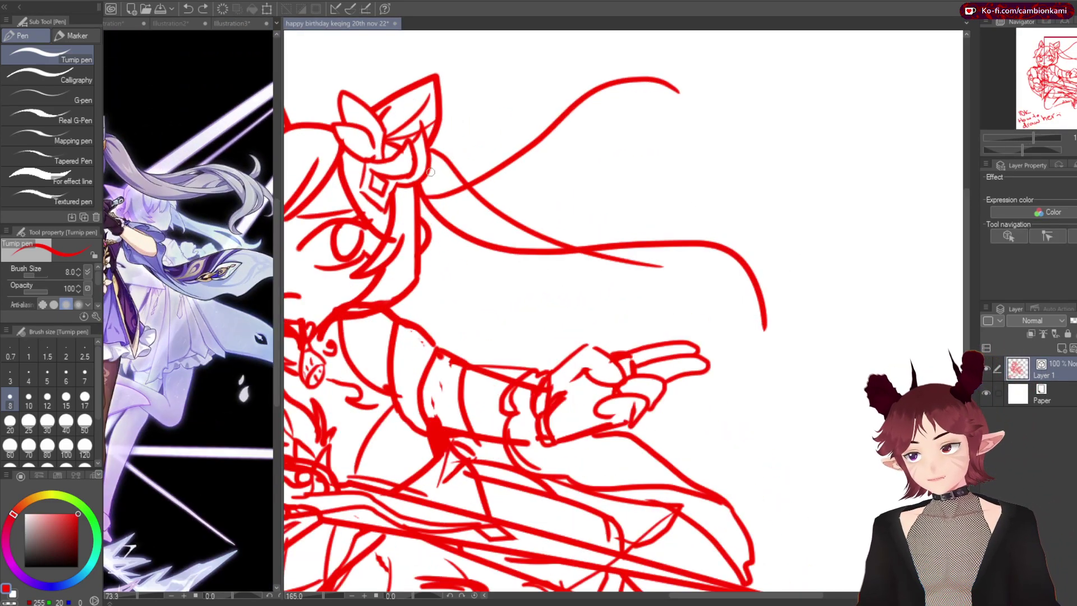
left_click_drag(426, 193, 561, 252)
key("ctrl+z")
left_click_drag(432, 236, 744, 283)
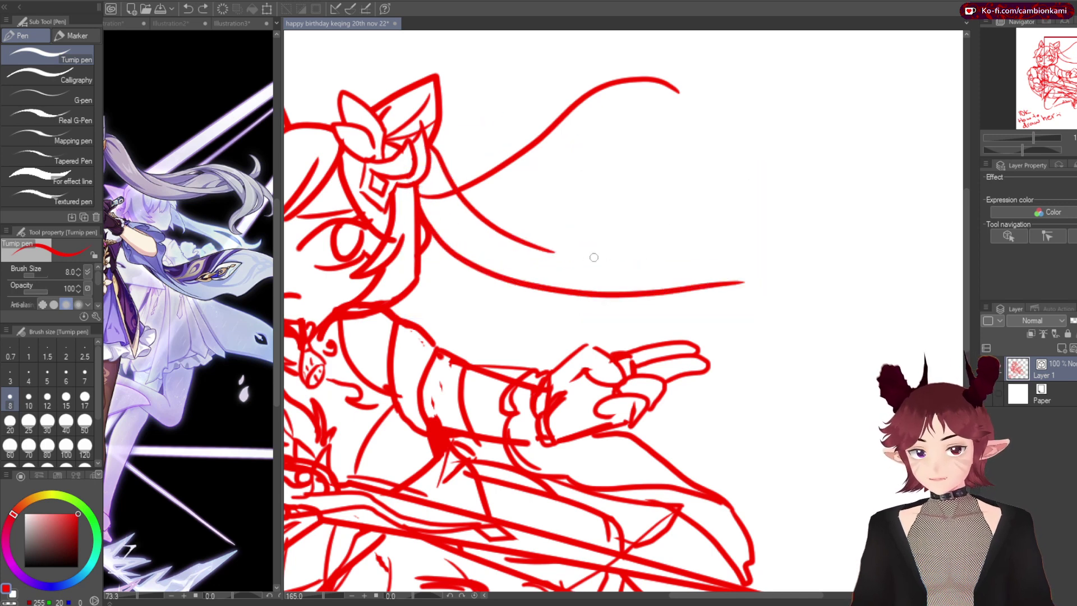
Draw the lower ponytail's long strands sweeping back to curled, pointed ends, add a forked wisp rising above them, and save the illustration
left_click_drag(575, 258, 844, 355)
left_click_drag(474, 201, 909, 371)
left_click_drag(843, 351, 841, 353)
key("Return")
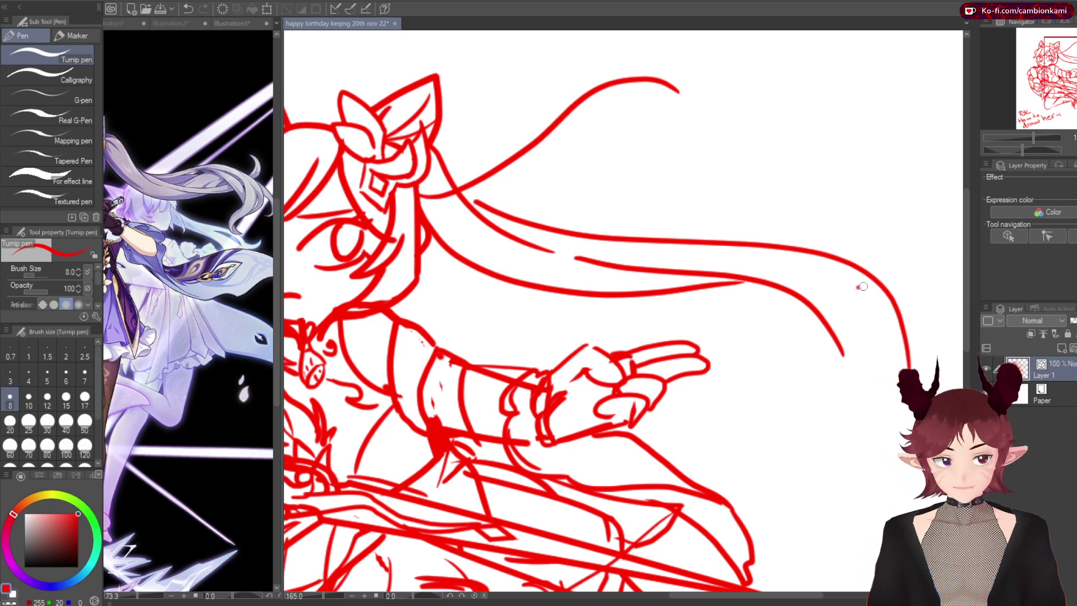
left_click_drag(875, 312, 892, 521)
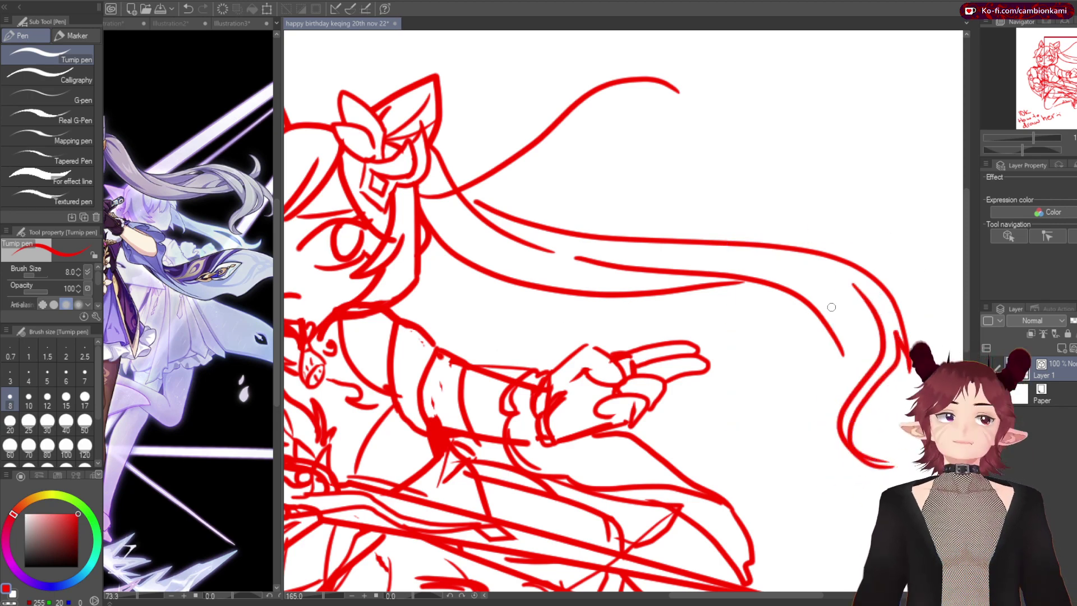
left_click_drag(695, 242, 940, 224)
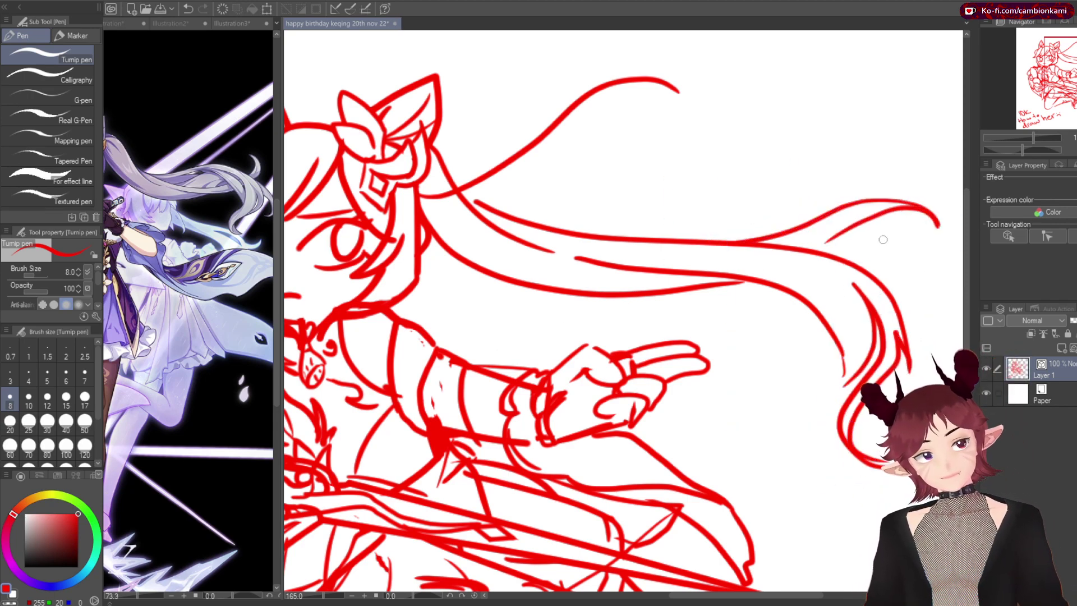
key("ctrl+s")
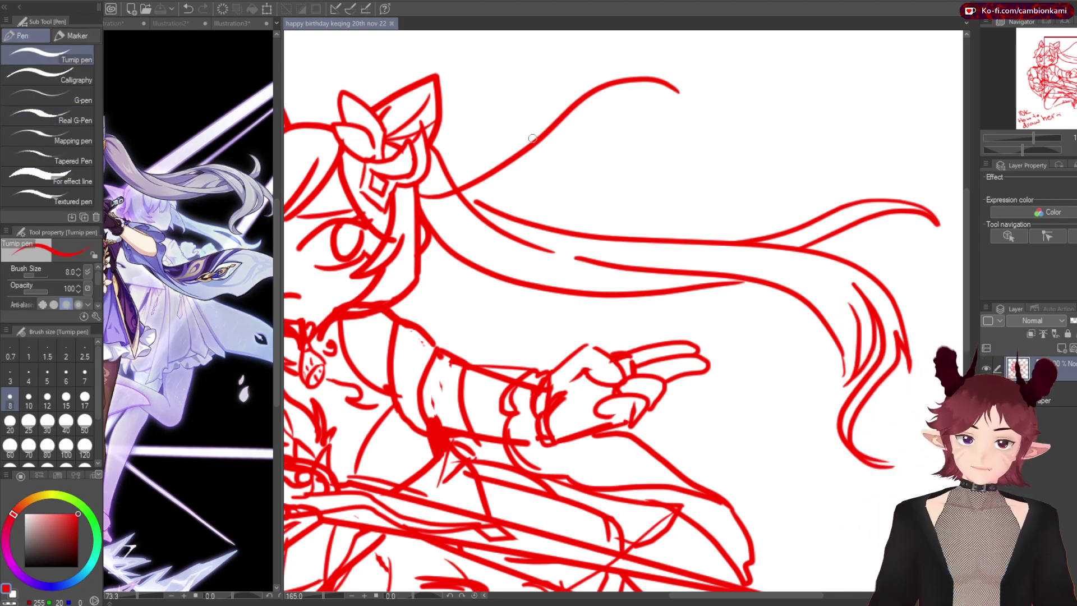
Try extra strokes for the upper ponytail section, undo them, and save the file
scroll(680, 145, "up", 1)
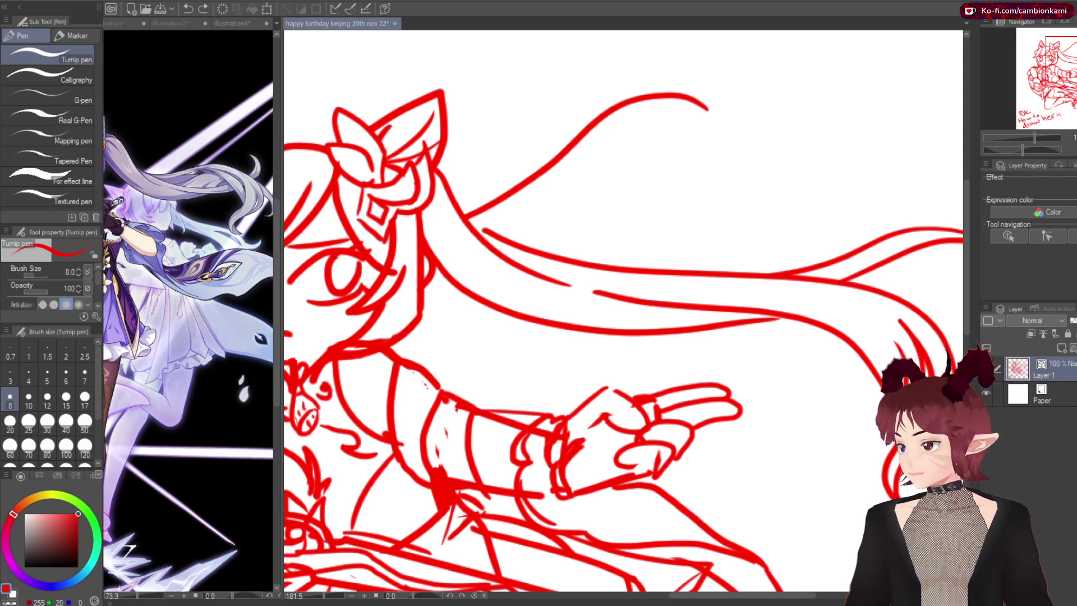
left_click_drag(593, 185, 1022, 185)
left_click_drag(645, 134, 578, 269)
key("ctrl+z")
left_click_drag(644, 167, 574, 202)
key("ctrl+z")
key("ctrl+s")
scroll(474, 493, "down", 2)
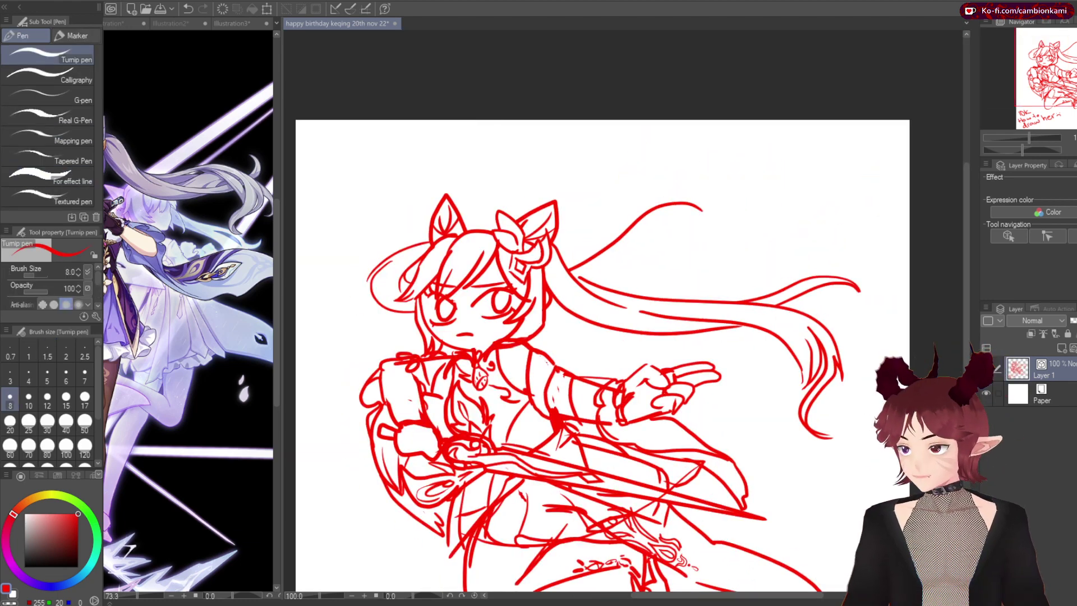
Try to reshape the upper ponytail strand by lassoing and transforming it, and undo the change
scroll(528, 255, "down", 4)
scroll(668, 387, "up", 3)
key("m")
mouse_move(580, 286)
left_mouse_down()
mouse_move(710, 391)
mouse_move(583, 287)
left_mouse_up()
key("ctrl+t")
scroll(654, 314, "up", 3)
left_click_drag(710, 232, 654, 315)
scroll(654, 314, "down", 3)
key("ctrl+z")
scroll(654, 314, "down", 1)
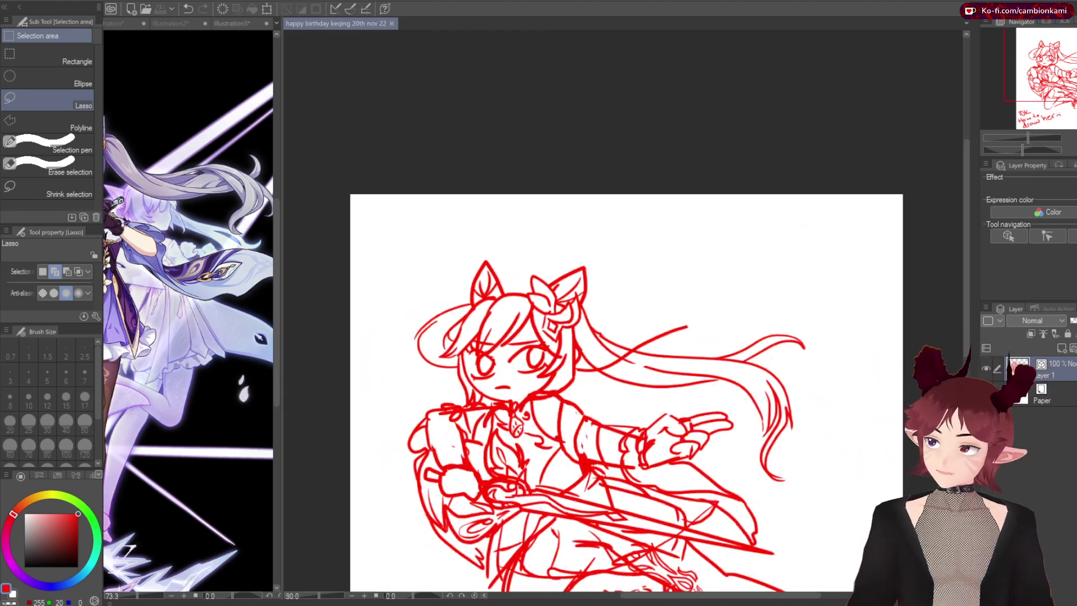
Redraw the upper ponytail section as a rising curve with a hooked tip and a separate underside line, undoing unsuitable strokes
key("p")
key("ctrl+d")
scroll(567, 247, "up", 3)
left_click_drag(779, 349, 510, 381)
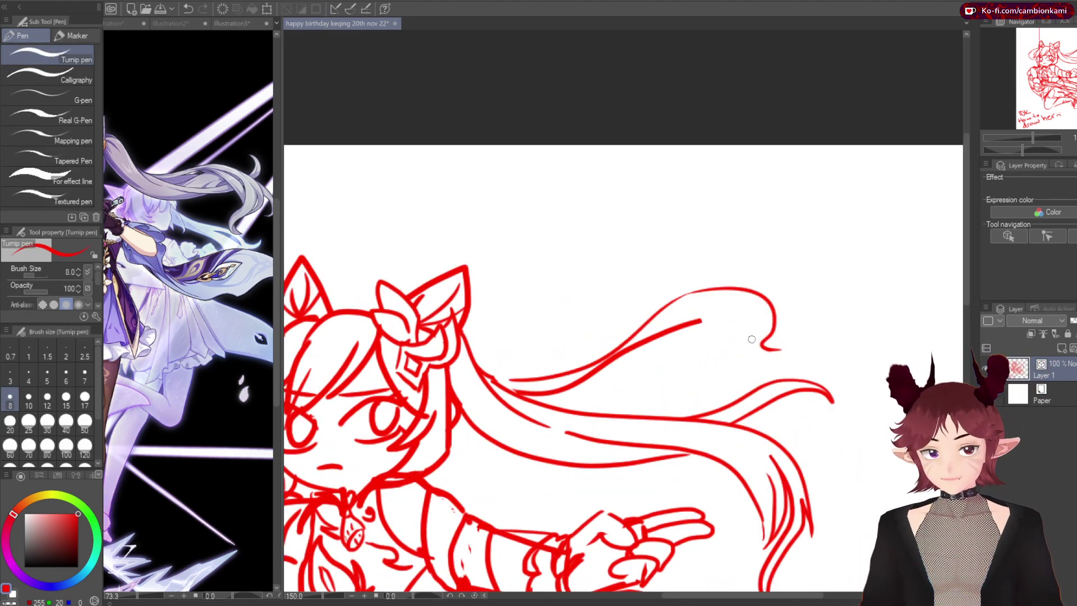
key("ctrl+z")
key("ctrl+z")
key("ctrl+z")
key("ctrl+z")
key("ctrl+z")
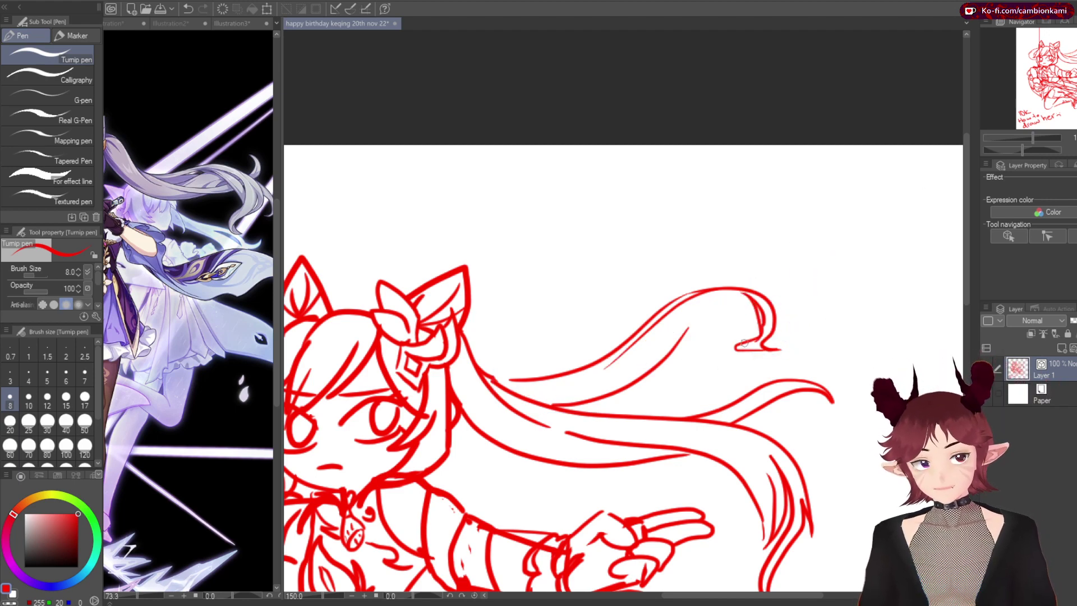
Add an upturned flick at the upper ponytail's tip and an inner contour line joining its underside, and save the file
left_click_drag(705, 292, 833, 269)
key("ctrl+z")
left_click_drag(763, 325, 839, 294)
left_click_drag(662, 348, 760, 311)
key("ctrl+z")
left_click_drag(687, 325, 749, 303)
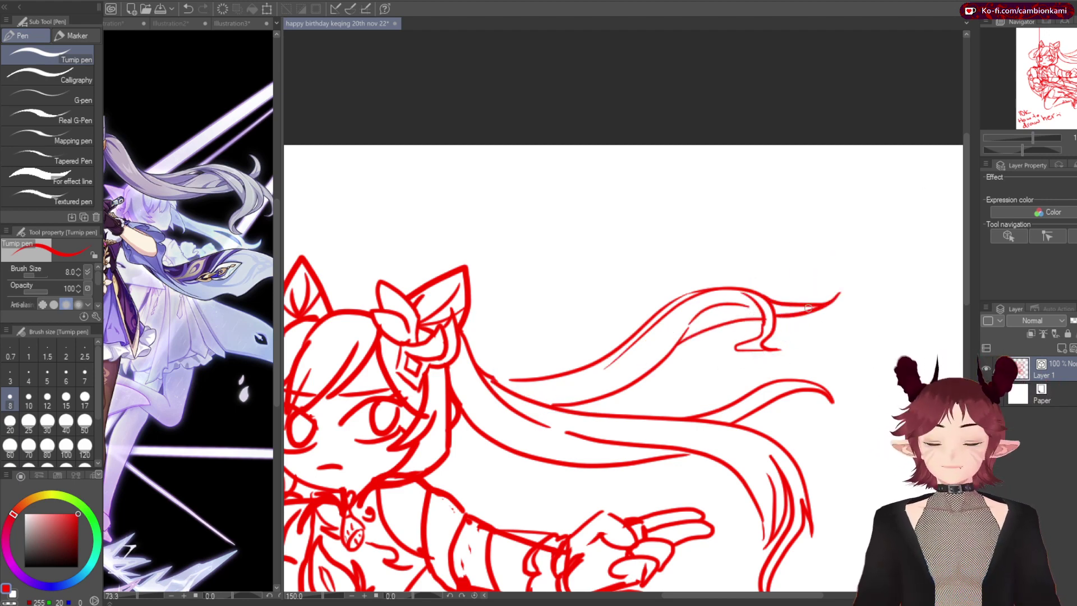
scroll(589, 327, "down", 2)
scroll(426, 392, "up", 5)
mouse_move(460, 289)
left_mouse_down()
mouse_move(466, 238)
mouse_move(547, 156)
left_mouse_up()
key("ctrl+z")
scroll(424, 122, "down", 7)
key("ctrl+s")
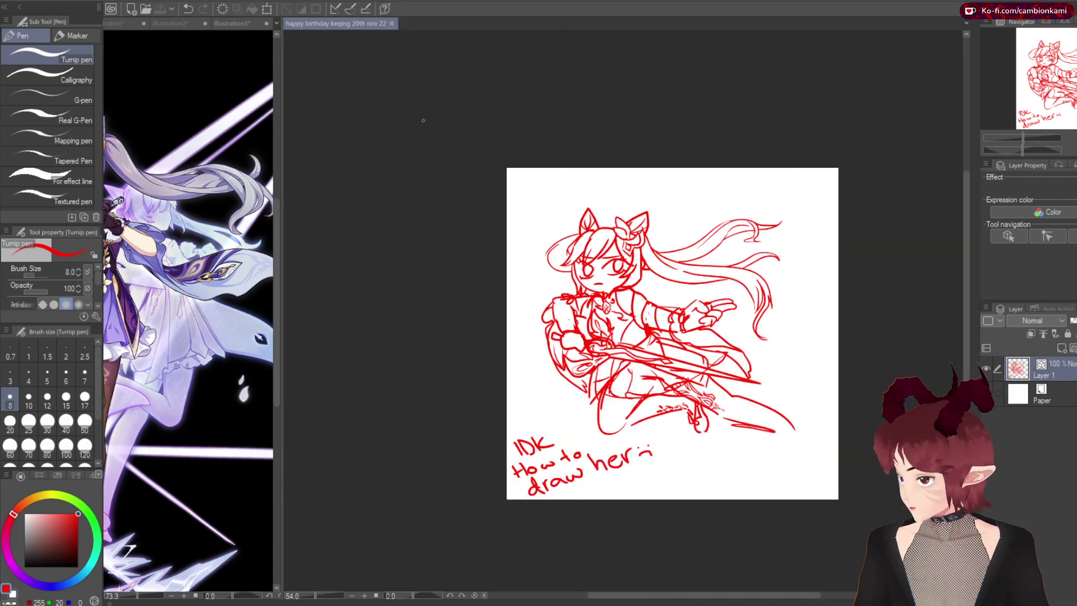
Lasso the handwritten note beneath the character and delete it
key("m")
left_click_drag(497, 432, 662, 519)
key("Delete")
Try tilting the whole sketch counterclockwise
key("ctrl+t")
left_click_drag(830, 494, 842, 465)
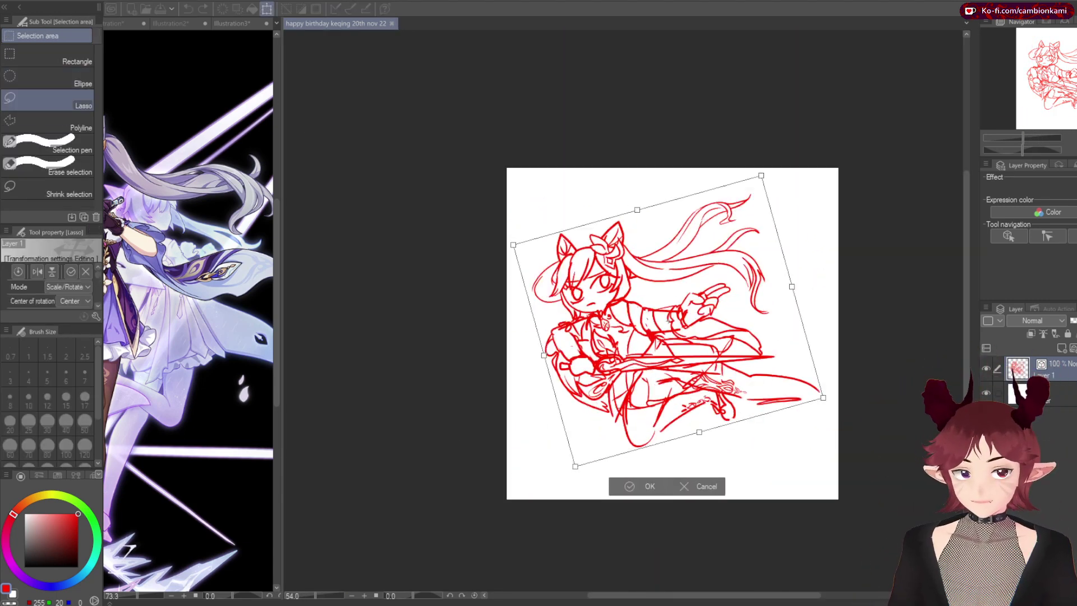
key("Return")
Enlarge and reposition the upright sketch to fill the canvas, fade its layer to 32% opacity, and save
key("ctrl+t")
left_click_drag(788, 440, 836, 494)
left_click_drag(673, 336, 660, 336)
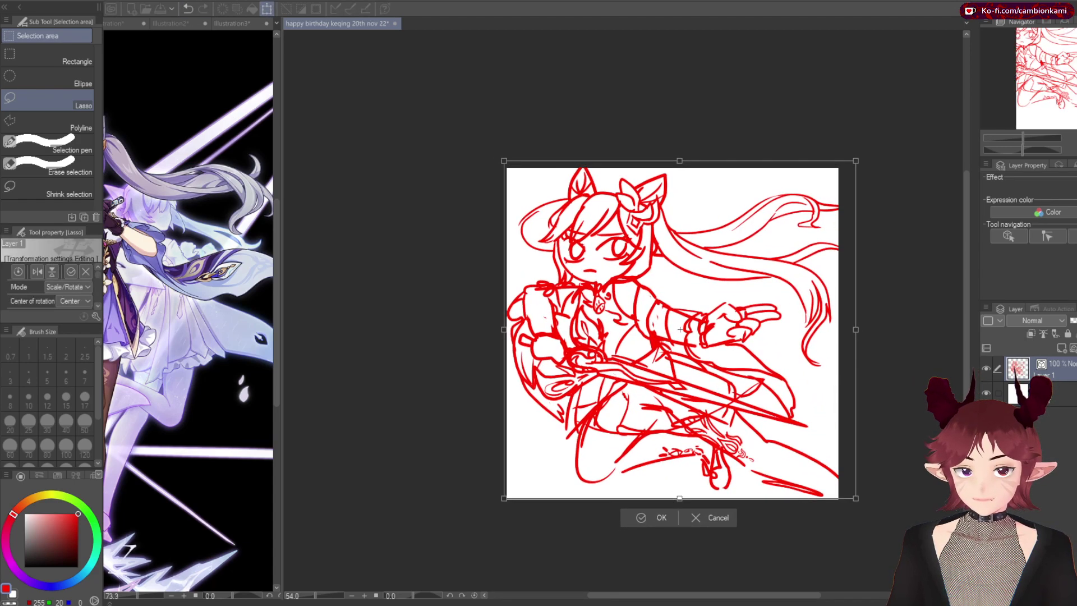
key("Return")
scroll(725, 386, "up", 2)
key("ctrl+s")
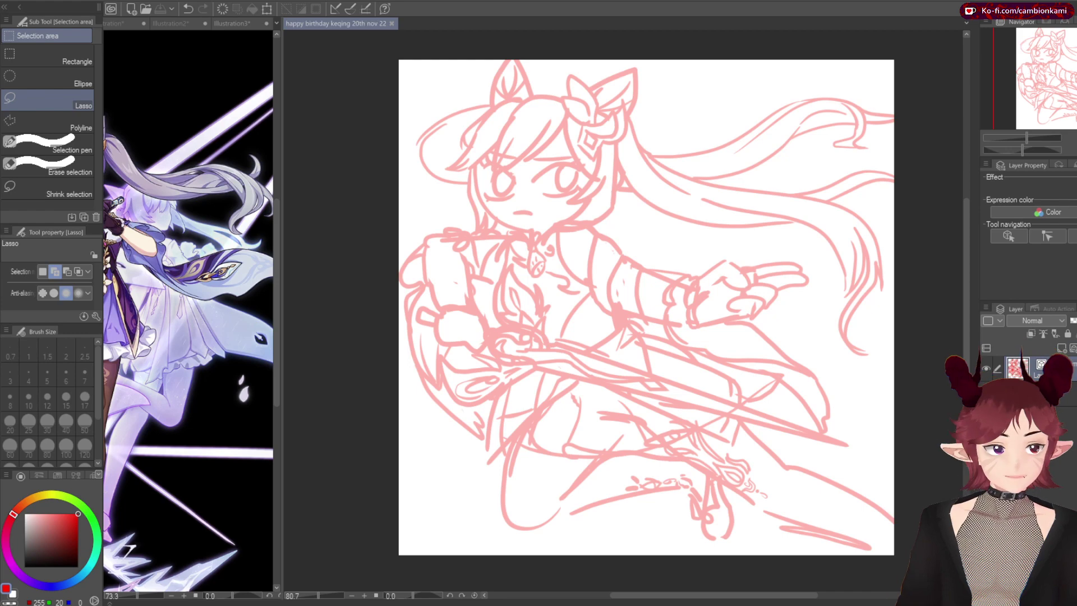
Draw a black circle over the sketched face on Layer 2 as the head's base shape
key("p")
scroll(529, 200, "up", 3)
key("u")
scroll(623, 308, "up", 3)
left_click_drag(464, 144, 661, 385)
Ink the upper and lower lid lines of the eye nearest the hair ornament, and adjust them with a transform
key("p")
left_click_drag(549, 317, 633, 289)
key("ctrl+z")
left_click_drag(533, 283, 637, 275)
left_click_drag(552, 309, 634, 291)
key("ctrl+z")
key("m")
left_click_drag(533, 241, 532, 247)
key("ctrl+t")
key("Return")
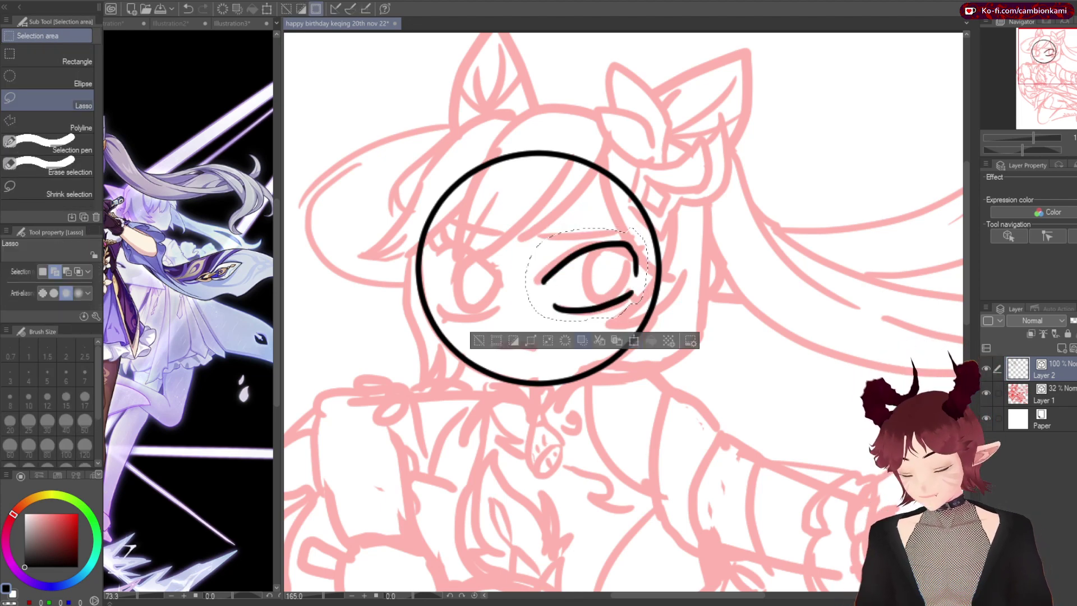
Copy the inked eyelids and place a mirrored copy over the other sketched eye
key("ctrl+c")
key("ctrl+v")
key("ctrl+t")
key("Return")
key("ctrl+d")
Ink a short, flat mouth line below the eyes inside the face circle
key("p")
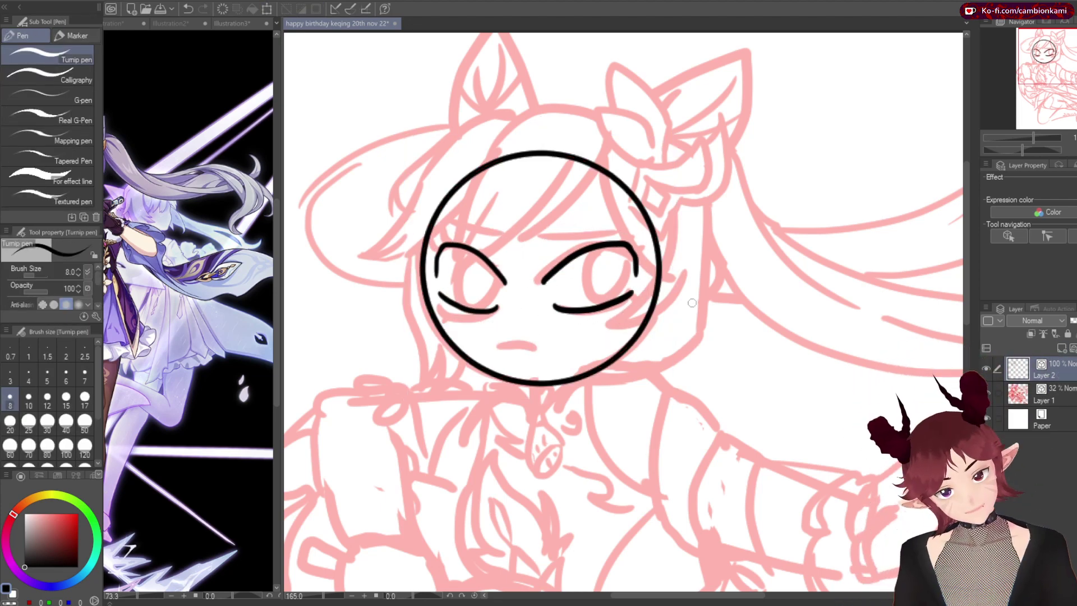
scroll(692, 303, "up", 2)
left_click_drag(472, 375, 532, 372)
Try plain oval irises in both eyes, view the reference's face up close, and undo the irises
left_click_drag(470, 264, 467, 262)
left_click_drag(662, 246, 658, 246)
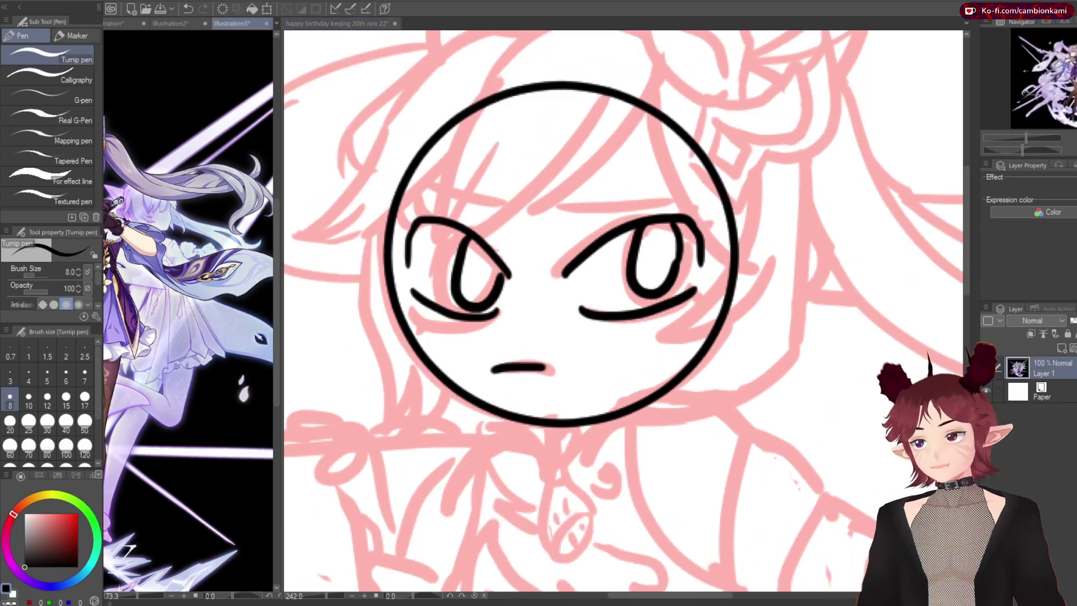
scroll(188, 314, "up", 3)
key("ctrl+Tab")
key("ctrl+z")
key("ctrl+z")
key("ctrl+z")
key("ctrl+z")
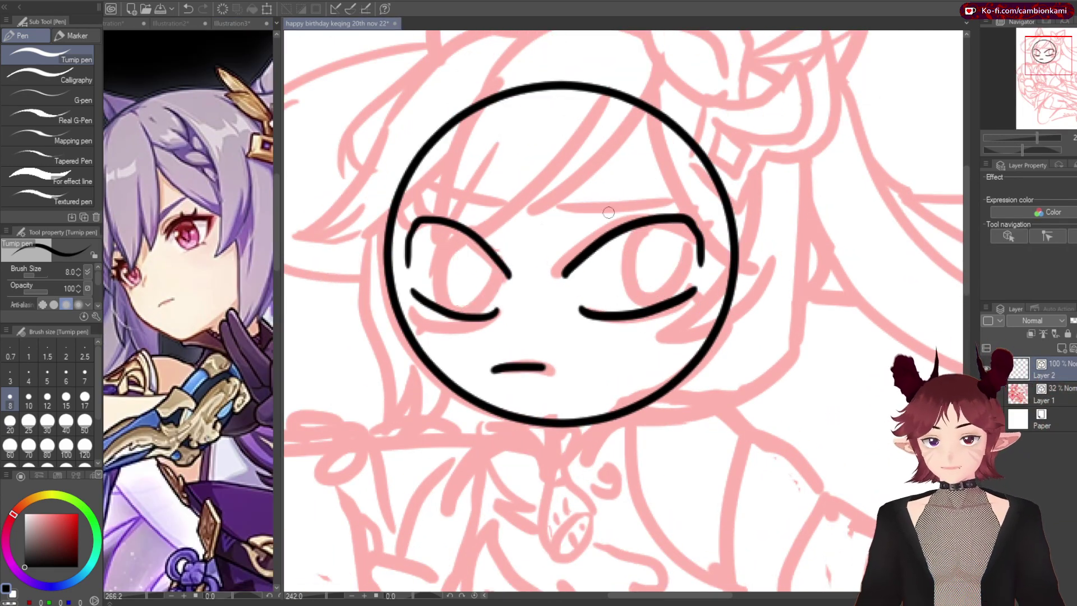
Draw an upright oval iris with a diamond-shaped pupil at its centre in the blank area beside the head
scroll(608, 213, "up", 3)
left_click_drag(632, 160, 628, 162)
left_click_drag(376, 107, 377, 109)
key("ctrl+t")
left_click_drag(414, 144, 633, 253)
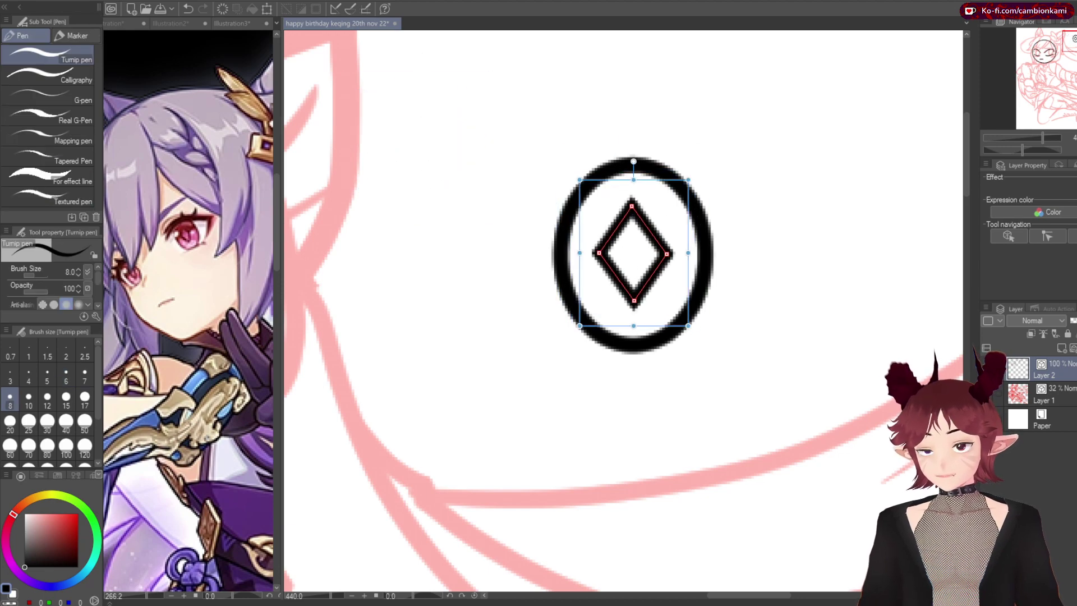
key("Return")
Connect the diamond pupil to both sides of the iris with short lines, and paint a white highlight over the iris's upper edge
left_click_drag(568, 257, 603, 252)
left_click_drag(668, 246, 700, 247)
key("x")
left_click_drag(559, 247, 588, 215)
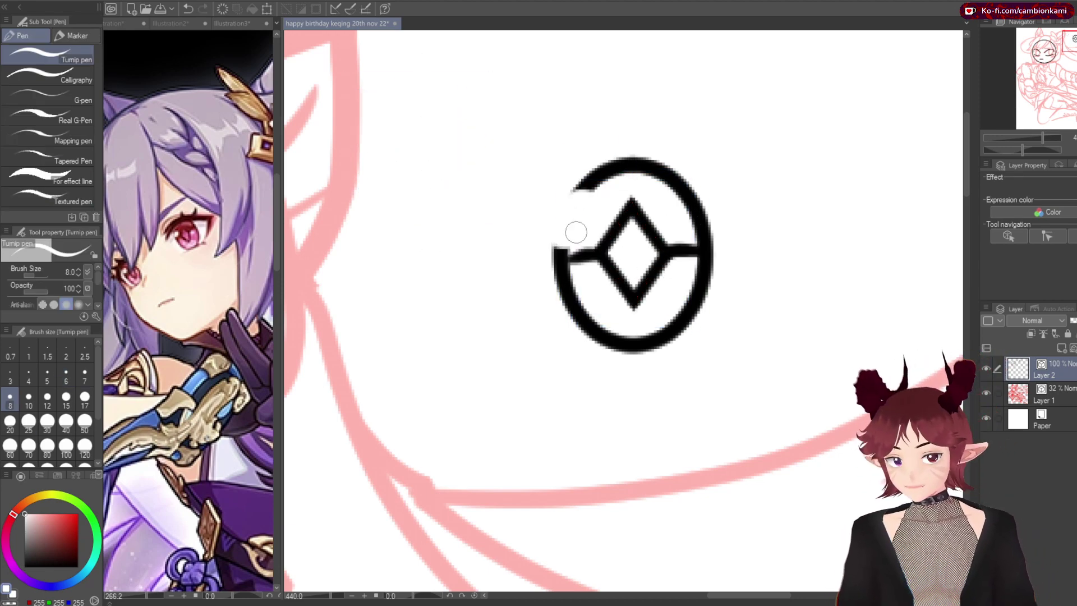
Scale the finished iris into the eye area, and copy it so that each eye has one
scroll(588, 215, "down", 5)
key("ctrl+t")
key("m")
left_click_drag(662, 280, 488, 432)
key("ctrl+c")
key("ctrl+v")
key("ctrl+t")
scroll(617, 393, "up", 2)
key("Return")
left_click_drag(561, 393, 699, 393)
Transform the irises to fit beneath the upper lids, and merge the copied layer into Layer 2
mouse_move(841, 297)
left_mouse_down()
mouse_move(524, 440)
mouse_move(547, 443)
left_mouse_up()
key("ctrl+t")
scroll(548, 443, "up", 3)
key("Return")
key("e")
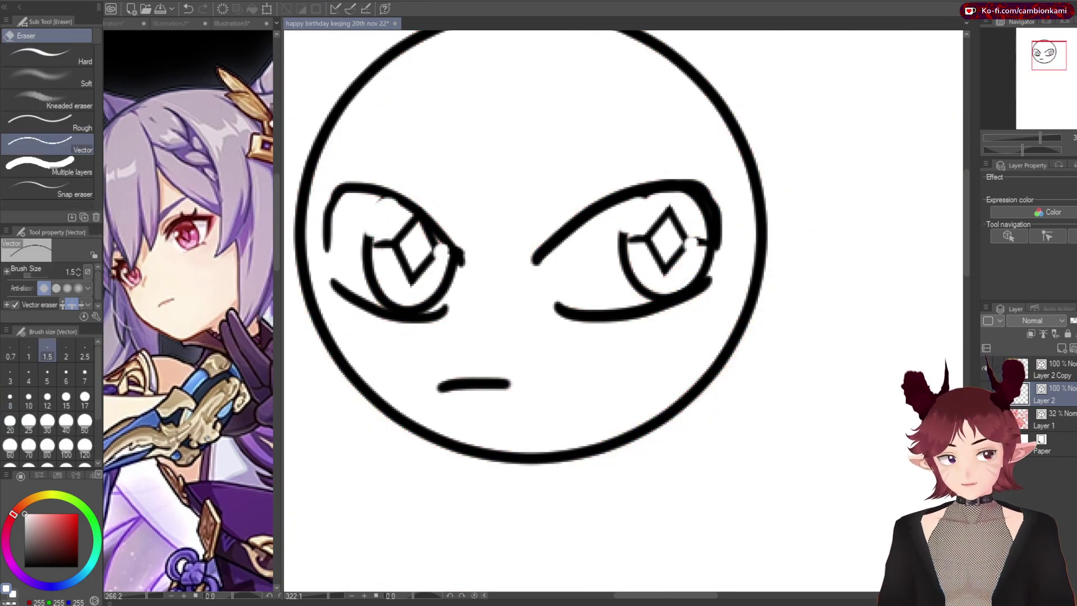
key("ctrl+e")
Adjust the line points near the upper edges of both irises to finish the eye details
key("p")
left_click(477, 216, "ctrl")
left_click(729, 194, "ctrl")
Draw short black eyelashes on the upper lids of both eyes, thicken the outer corner, and save the file
key("x")
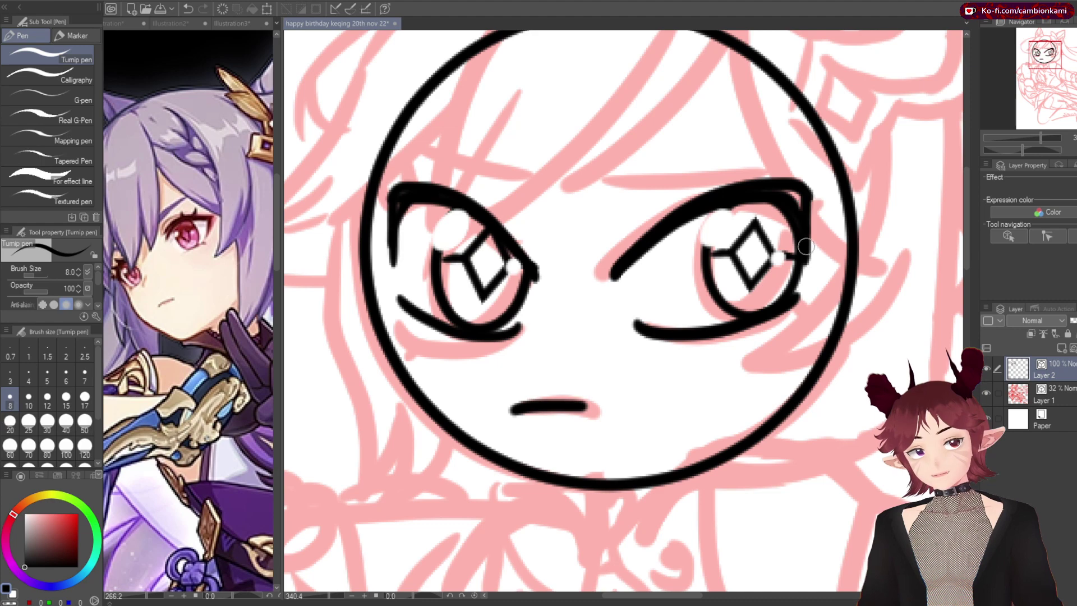
left_click_drag(748, 183, 755, 160)
left_click_drag(782, 179, 791, 158)
left_click_drag(416, 183, 404, 160)
left_click_drag(443, 188, 444, 168)
left_click(442, 180, "ctrl")
left_click_drag(808, 207, 794, 163)
key("ctrl+s")
scroll(736, 230, "down", 3)
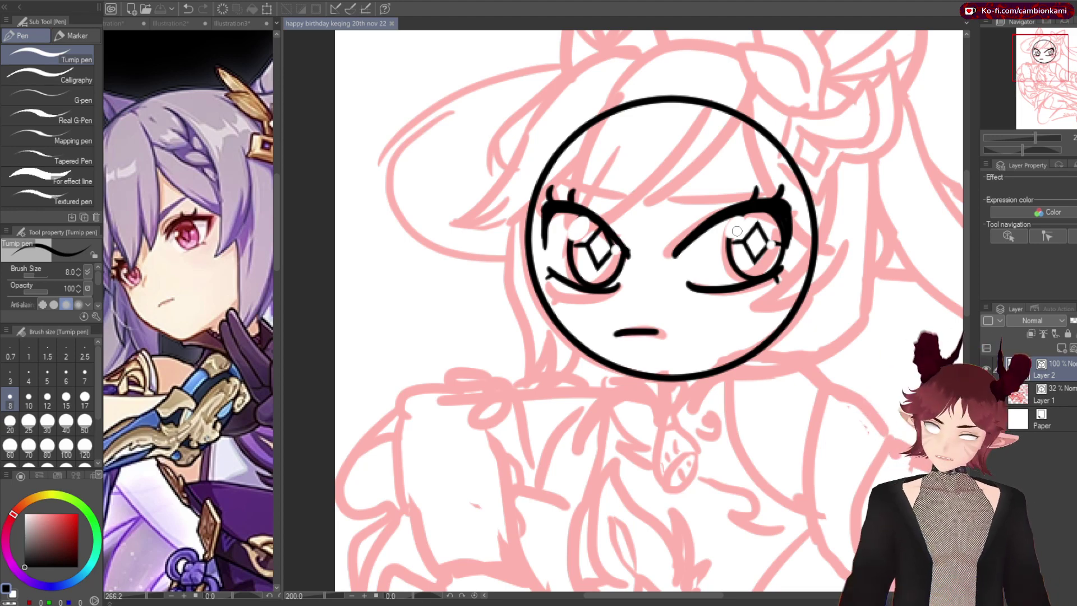
Ink angled, frowning eyebrows above both eyes, adjust their curves, and tilt the mouth line
scroll(737, 231, "up", 3)
left_click_drag(634, 175, 510, 138)
left_click(572, 157, "ctrl")
left_click_drag(634, 177, 511, 138)
left_click(572, 160, "ctrl")
left_click_drag(668, 178, 797, 163)
left_click(730, 168, "ctrl")
left_click(623, 387, "ctrl")
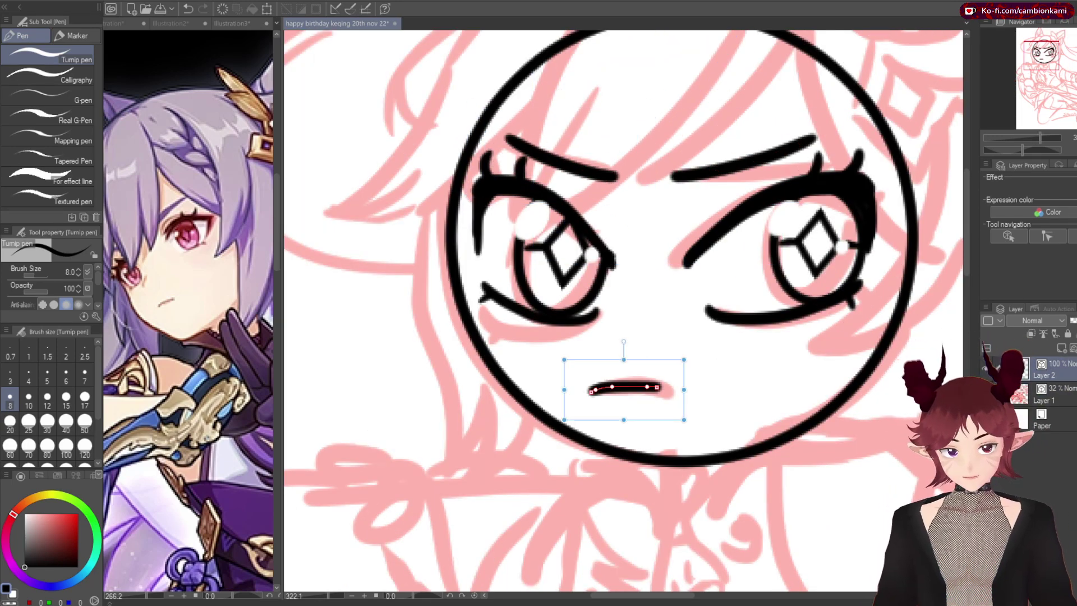
Ink the central bangs on a new layer, sweeping from the crown to pointed tips over one eye, and save the file
scroll(708, 333, "down", 5)
scroll(708, 334, "up", 1)
key("ctrl+shift+n")
scroll(624, 312, "up", 2)
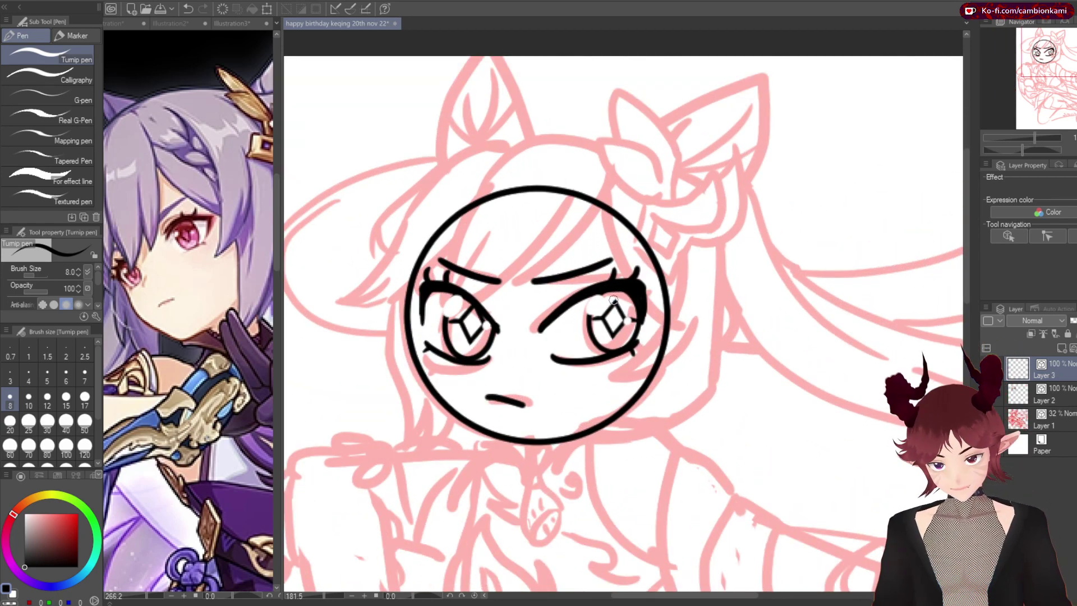
scroll(613, 299, "up", 1)
scroll(501, 250, "up", 3)
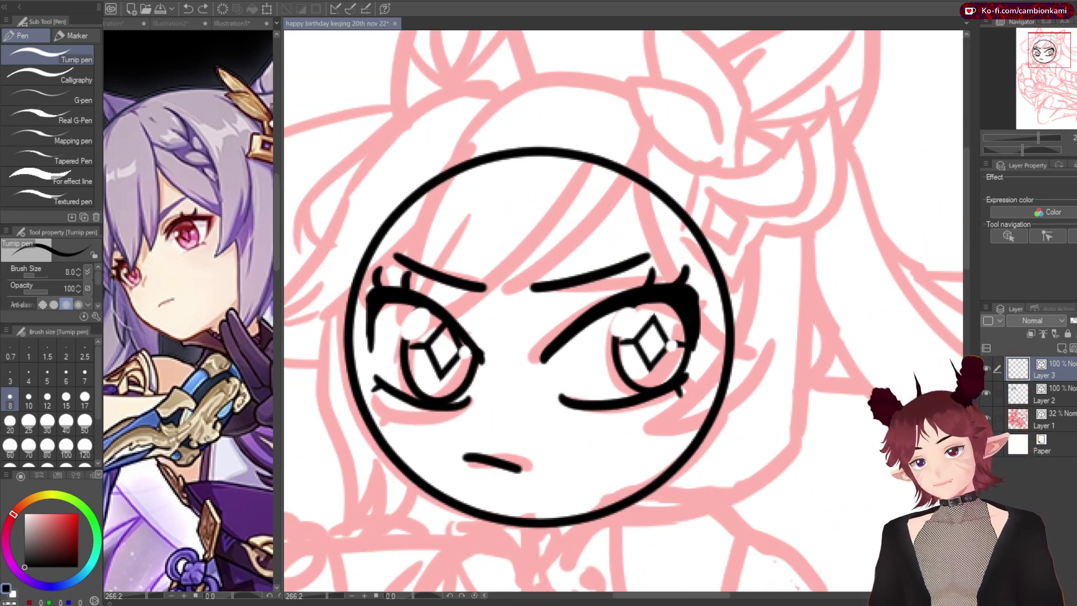
left_click_drag(656, 107, 474, 294)
left_click_drag(430, 169, 629, 109)
key("ctrl+z")
mouse_move(597, 166)
left_mouse_down()
mouse_move(379, 343)
mouse_move(483, 171)
mouse_move(656, 121)
left_mouse_up()
key("ctrl+z")
left_click_drag(469, 143, 640, 114)
key("ctrl+s")
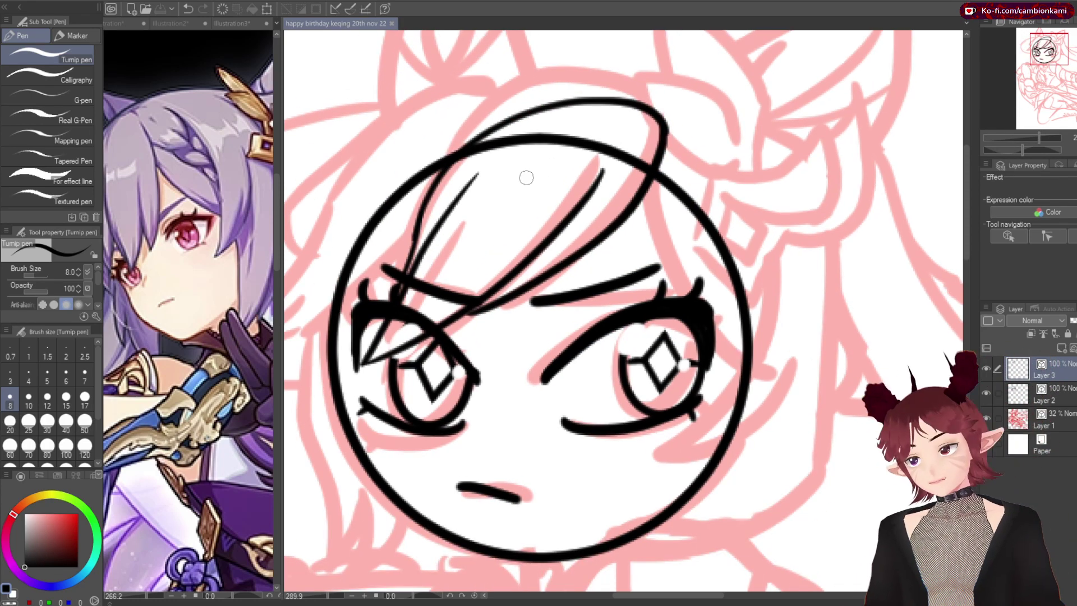
Ink the strand falling past the temple and the outer fringe with jagged tips on the head's opposite side
left_click_drag(653, 180, 744, 363)
scroll(699, 174, "up", 1)
mouse_move(712, 104)
left_mouse_down()
mouse_move(463, 289)
mouse_move(432, 291)
left_mouse_up()
key("ctrl+z")
left_click_drag(524, 236, 418, 320)
Ink the side lock running down along the cheek, ending it in jagged points beside the chin
mouse_move(508, 301)
left_mouse_down()
mouse_move(400, 512)
mouse_move(515, 469)
mouse_move(533, 480)
mouse_move(536, 555)
left_mouse_up()
key("ctrl+z")
key("ctrl+z")
scroll(505, 500, "down", 2)
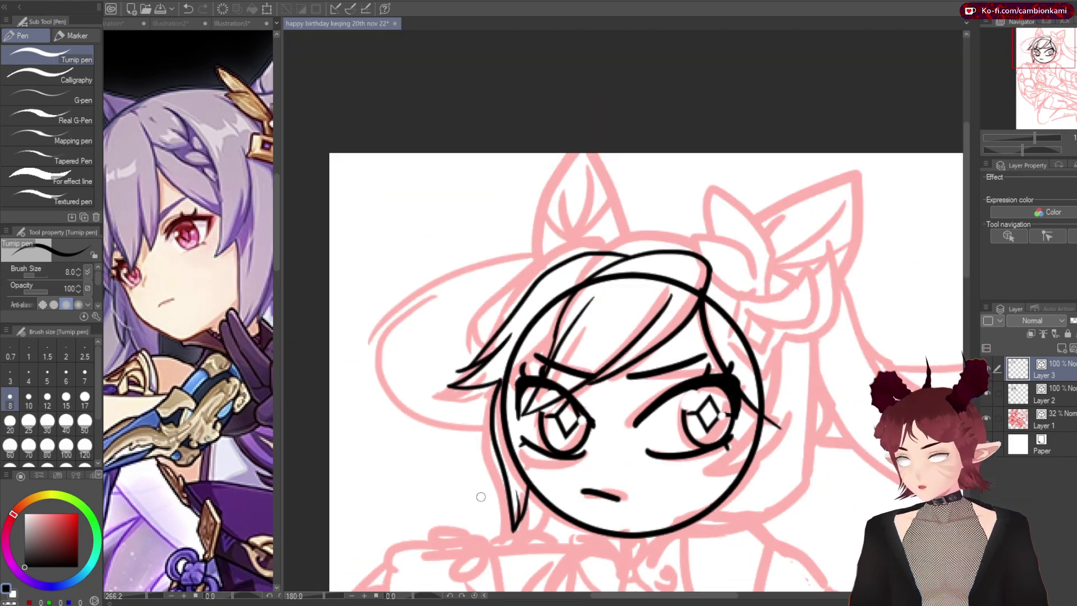
scroll(482, 494, "up", 3)
scroll(673, 336, "down", 1)
scroll(505, 225, "down", 1)
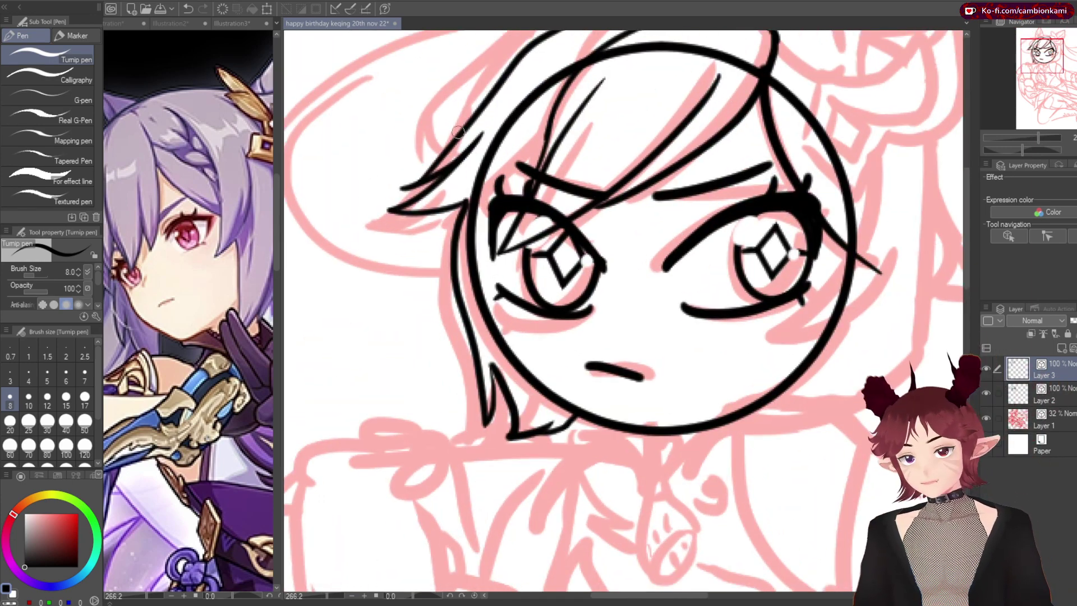
Hide the red sketch, erase the face circle's lines that cross the bangs, and show the sketch again
scroll(645, 180, "down", 1)
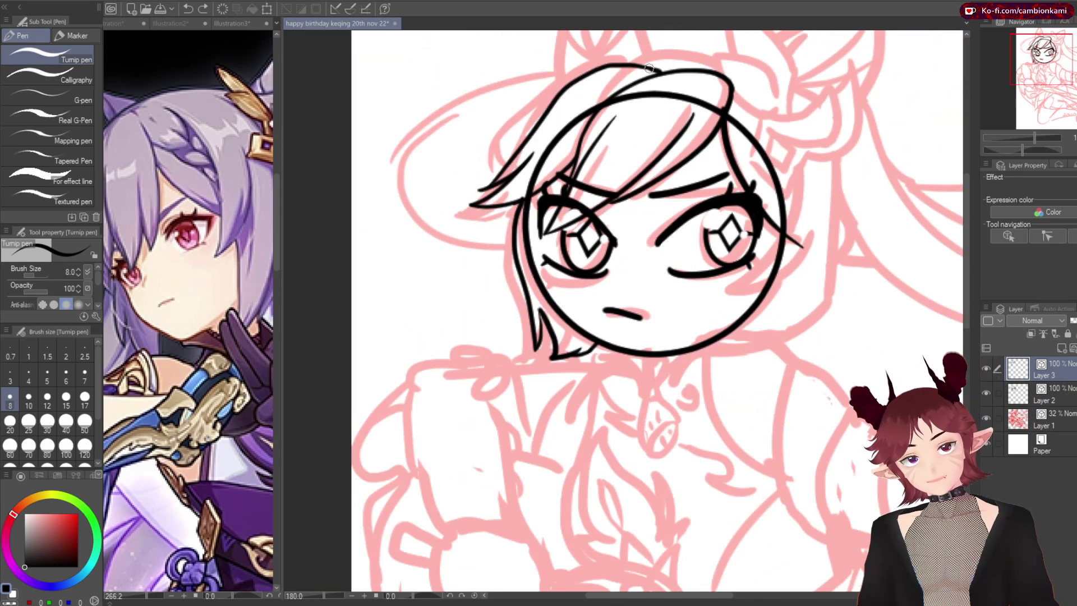
left_click(986, 418)
key("e")
scroll(631, 179, "down", 1)
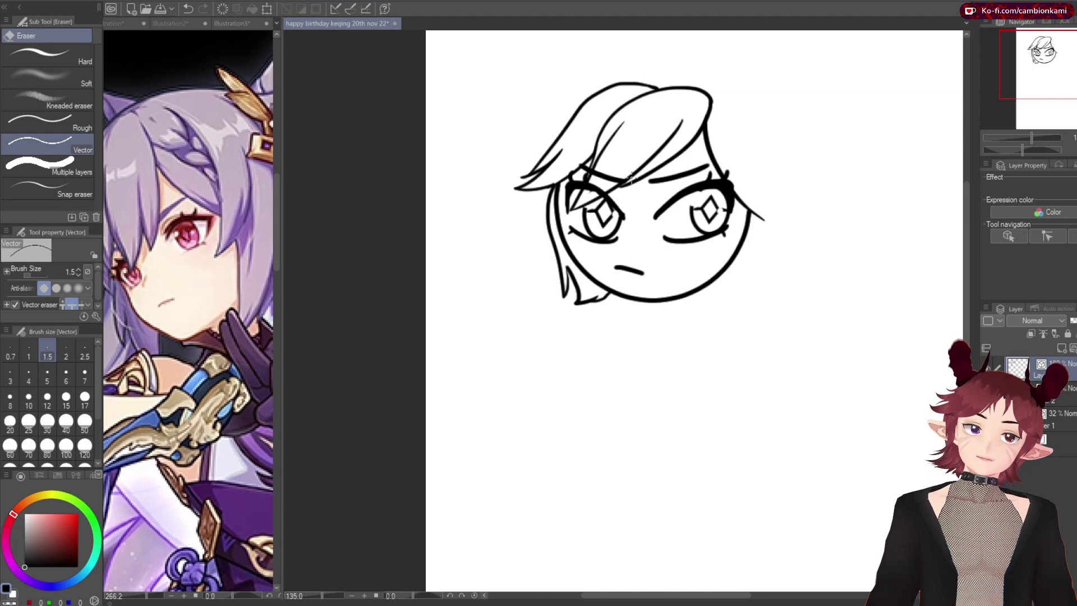
left_click(986, 418)
scroll(631, 178, "up", 2)
Ink the side lock curving down past the eye, splitting into a pointed tip over the cheek
key("p")
left_click_drag(764, 137, 691, 386)
left_click_drag(751, 300, 611, 404)
Erase the face outline and line ends that cross the new side lock, checking with the sketch hidden
key("e")
left_click(987, 418)
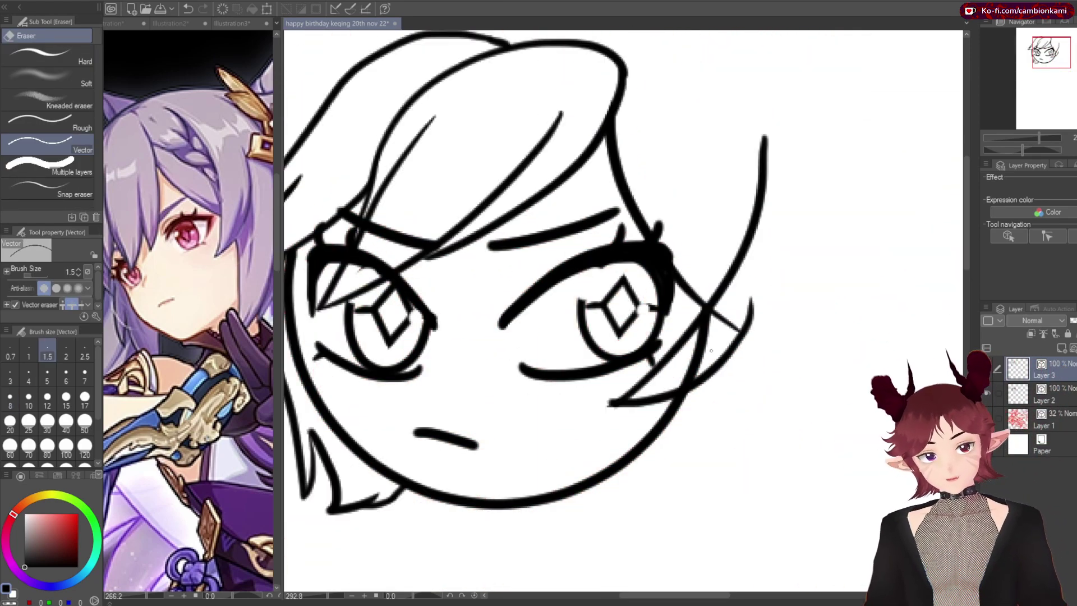
left_click(1043, 394)
left_click(725, 320)
left_click(986, 418)
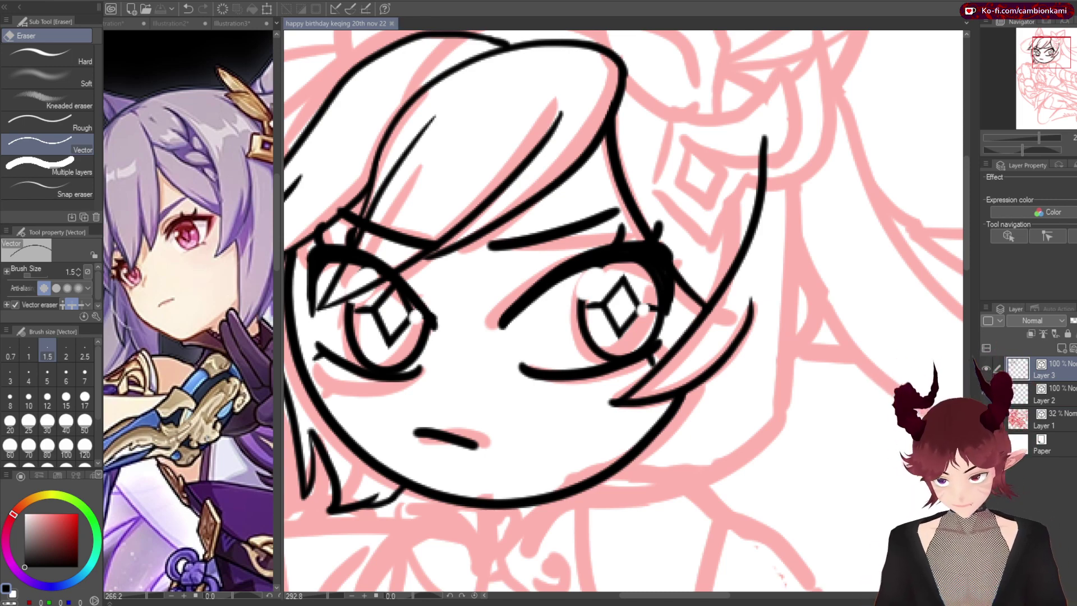
Adjust the curve of the face outline and merge the hair line art into Layer 2
key("ctrl+minus")
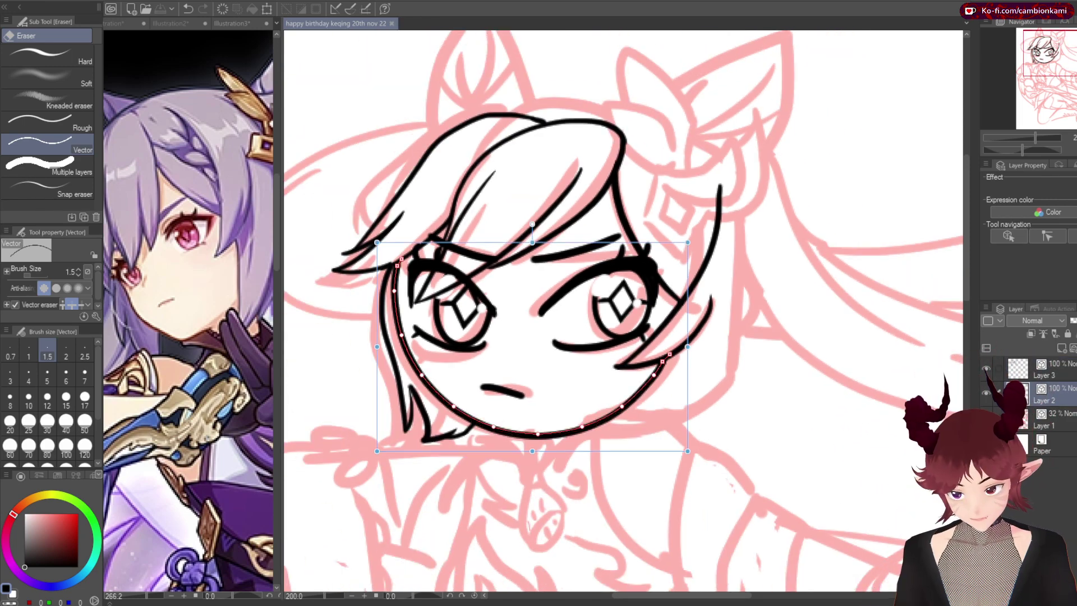
left_click(648, 360, "ctrl+shift")
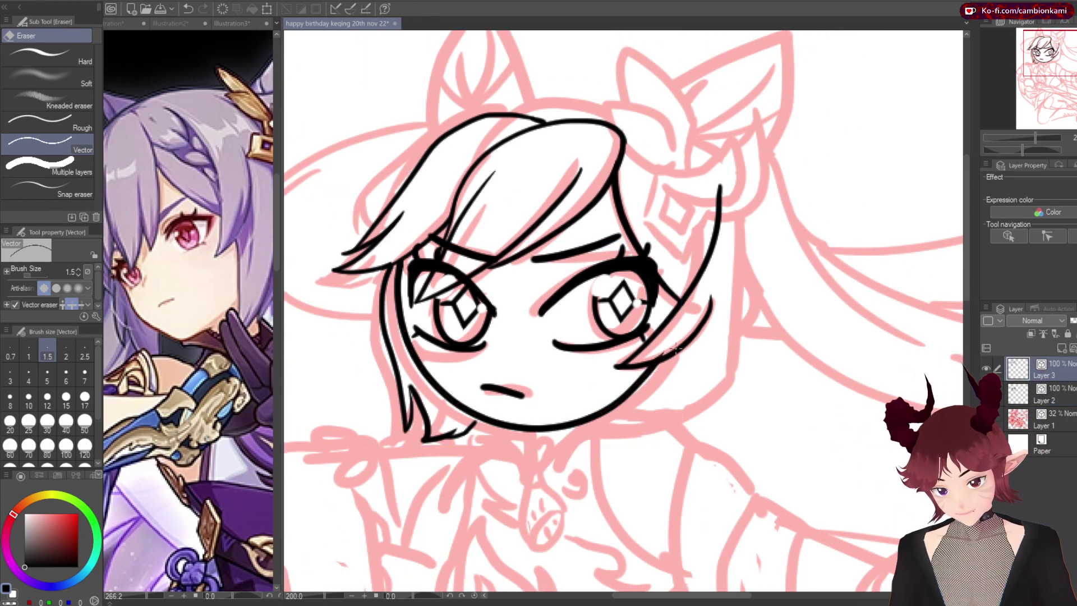
key("ctrl+z")
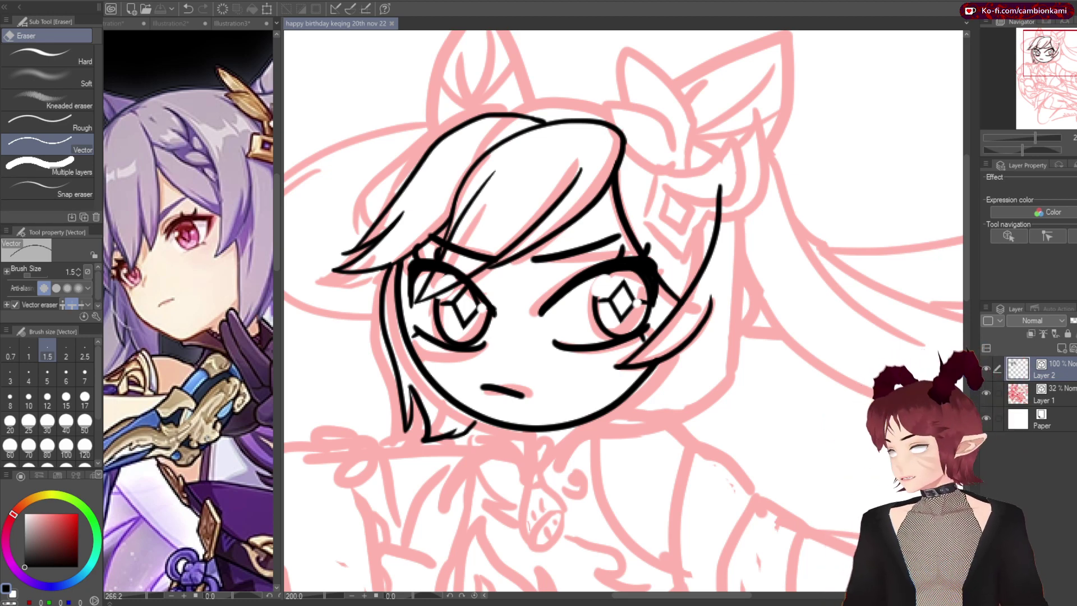
Ink the back hair lock falling behind the cheek to a pointed tip, with a small rounded bump behind it
scroll(335, 93, "down", 5)
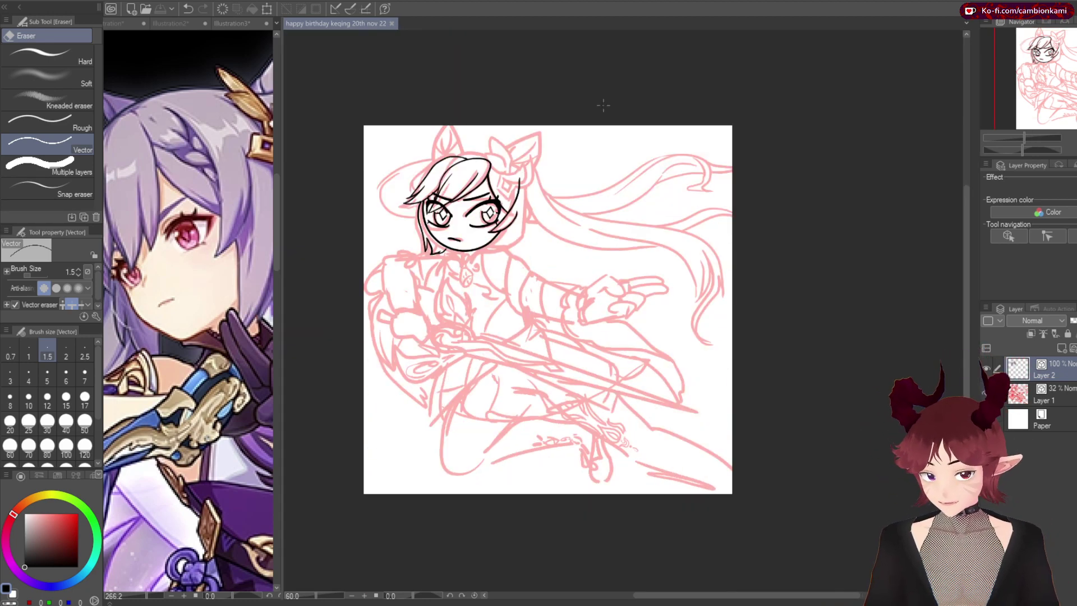
scroll(452, 234, "up", 1)
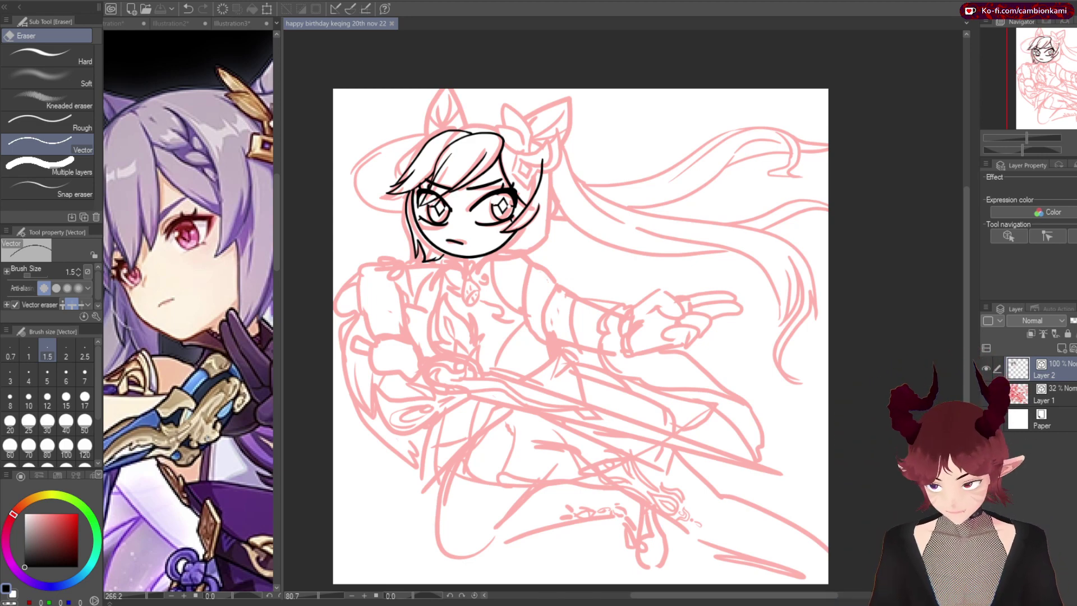
key("p")
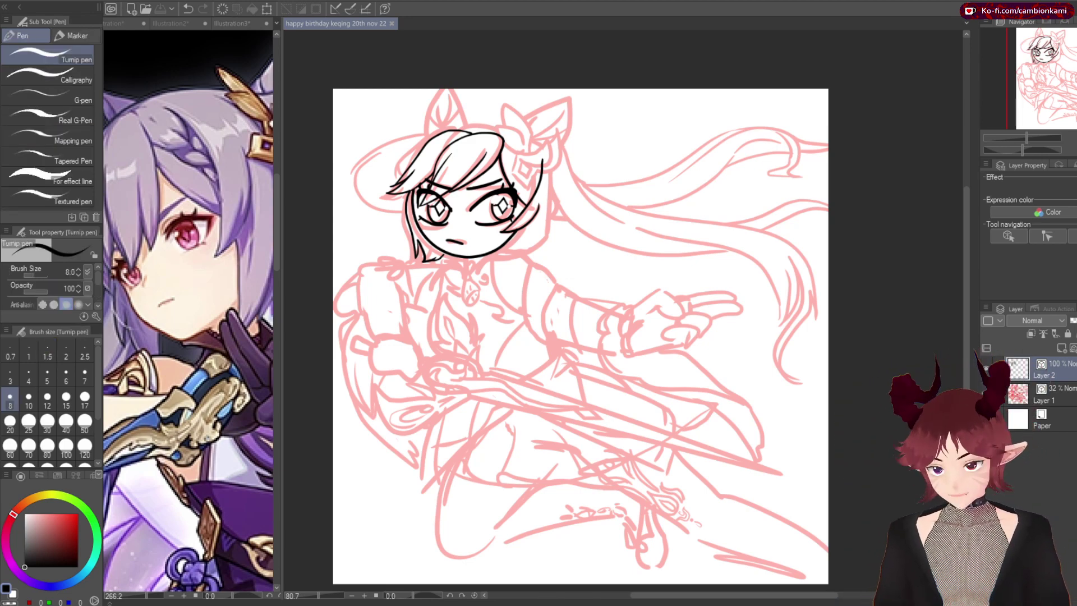
scroll(511, 187, "up", 3)
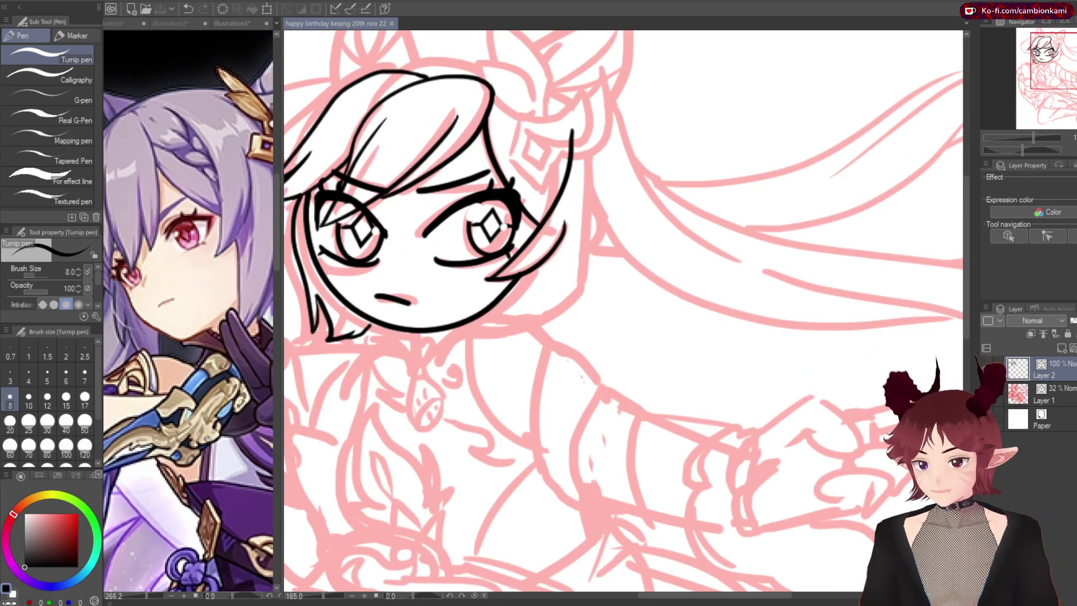
left_click_drag(564, 263, 483, 324)
key("ctrl+z")
left_click_drag(547, 290, 474, 353)
mouse_move(585, 156)
left_mouse_down()
mouse_move(583, 287)
mouse_move(478, 350)
left_mouse_up()
key("ctrl+z")
left_click_drag(586, 275, 476, 353)
left_click_drag(591, 186, 592, 232)
Draw a rectangle and reshape it into a slanted diamond over the sketched hair ornament
scroll(591, 232, "up", 2)
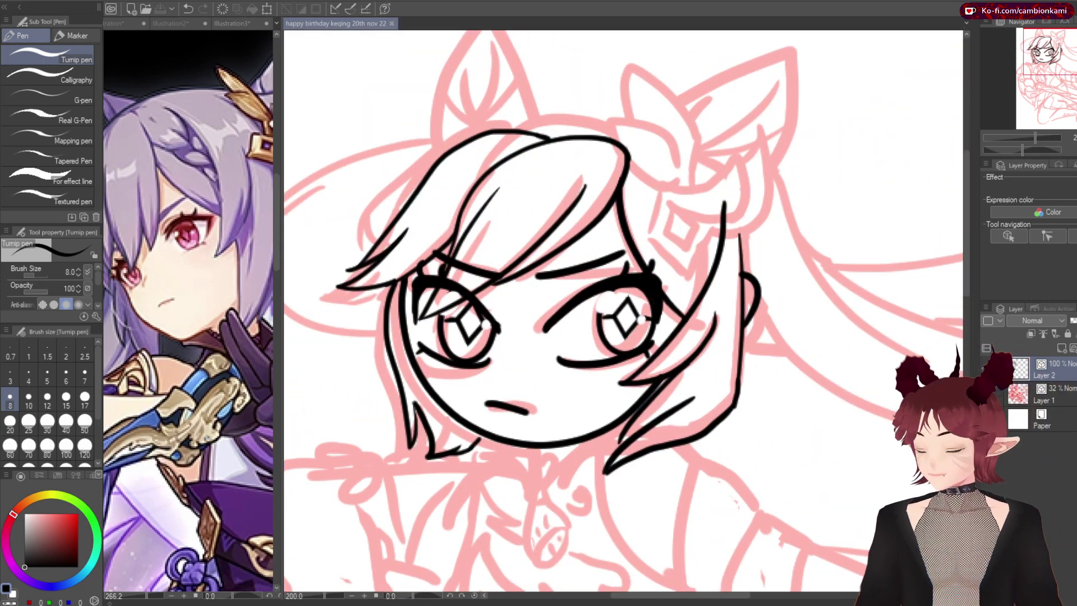
scroll(583, 203, "down", 2)
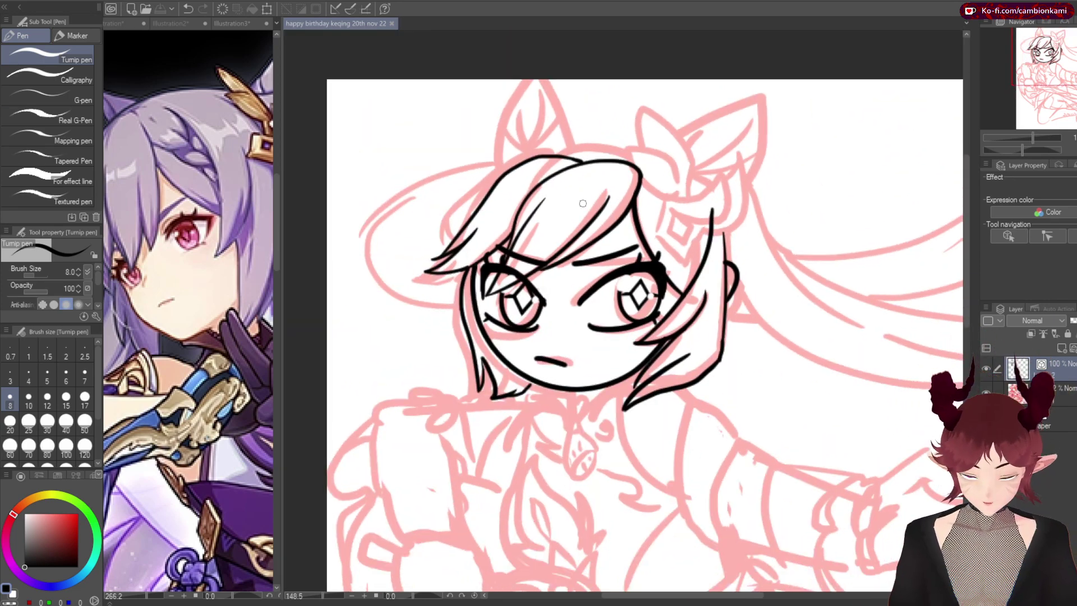
scroll(583, 204, "up", 2)
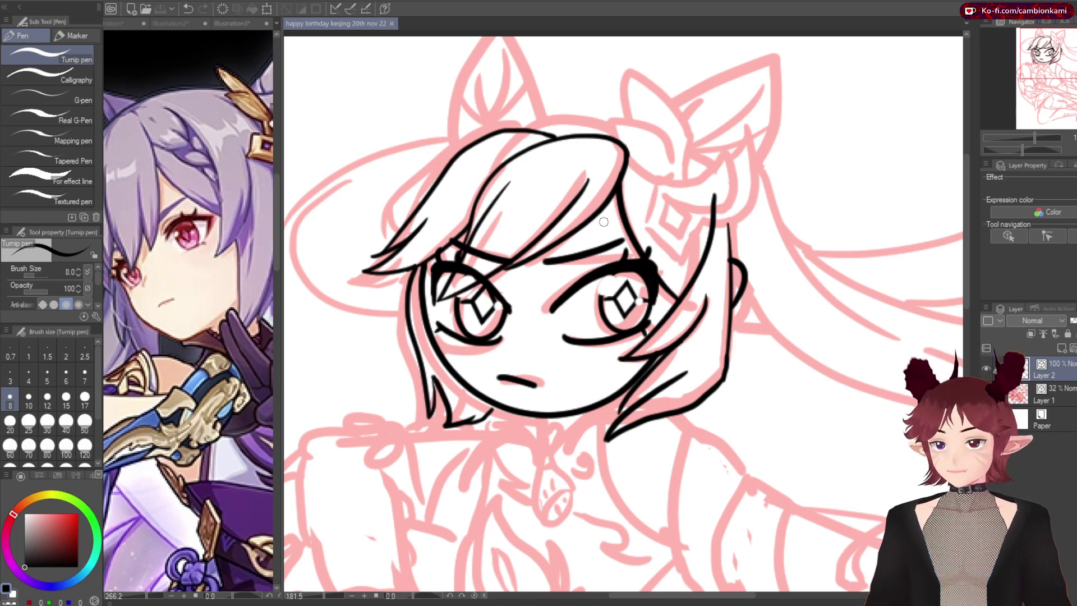
scroll(603, 223, "up", 3)
key("u")
left_click_drag(623, 120, 690, 187)
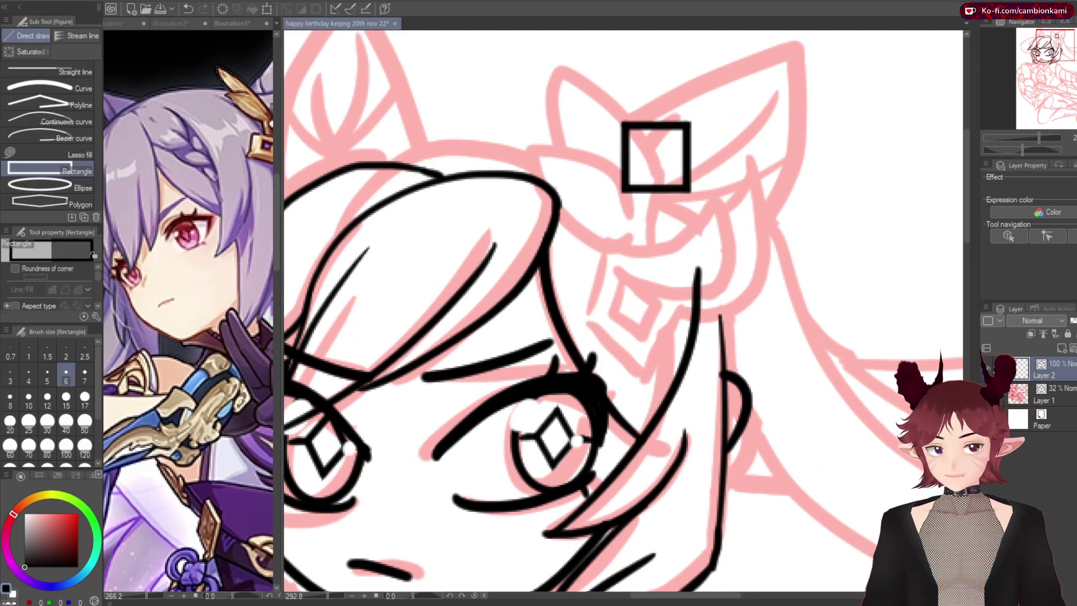
left_click_drag(637, 157, 640, 296)
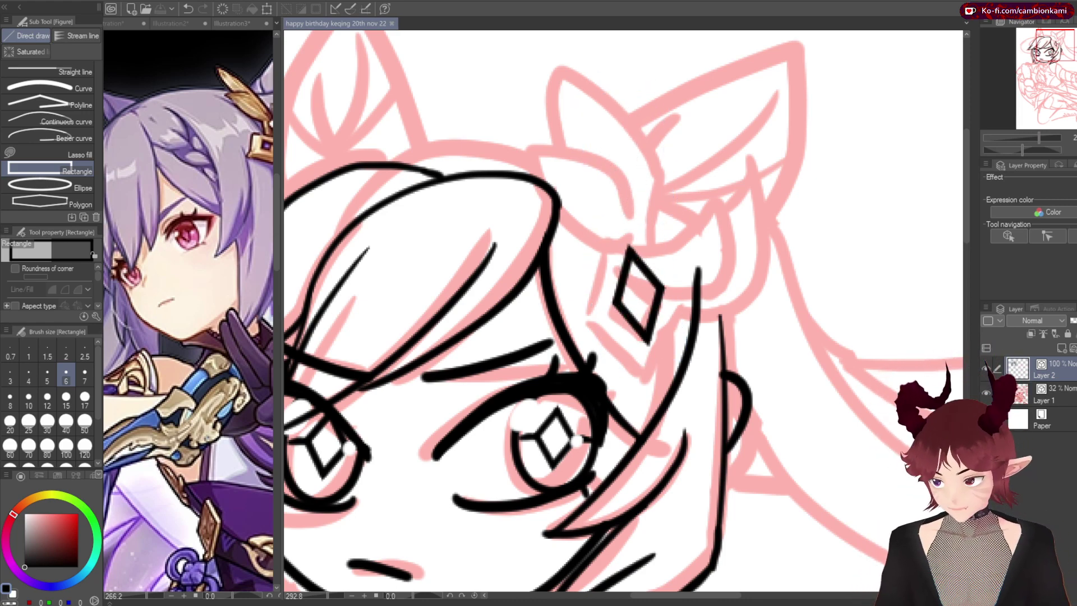
Duplicate the diamond and enlarge the copy to form the hair ornament's outer frame
scroll(623, 311, "down", 3)
left_click_drag(728, 222, 776, 345)
key("ctrl+z")
scroll(623, 311, "left", 3)
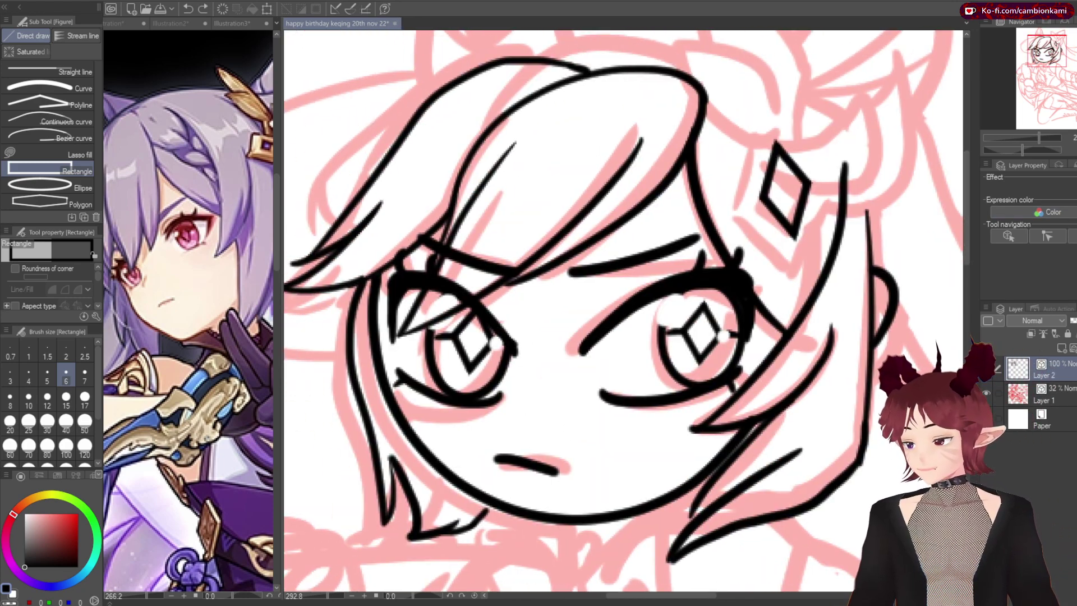
scroll(623, 311, "down", 2)
key("ctrl+t")
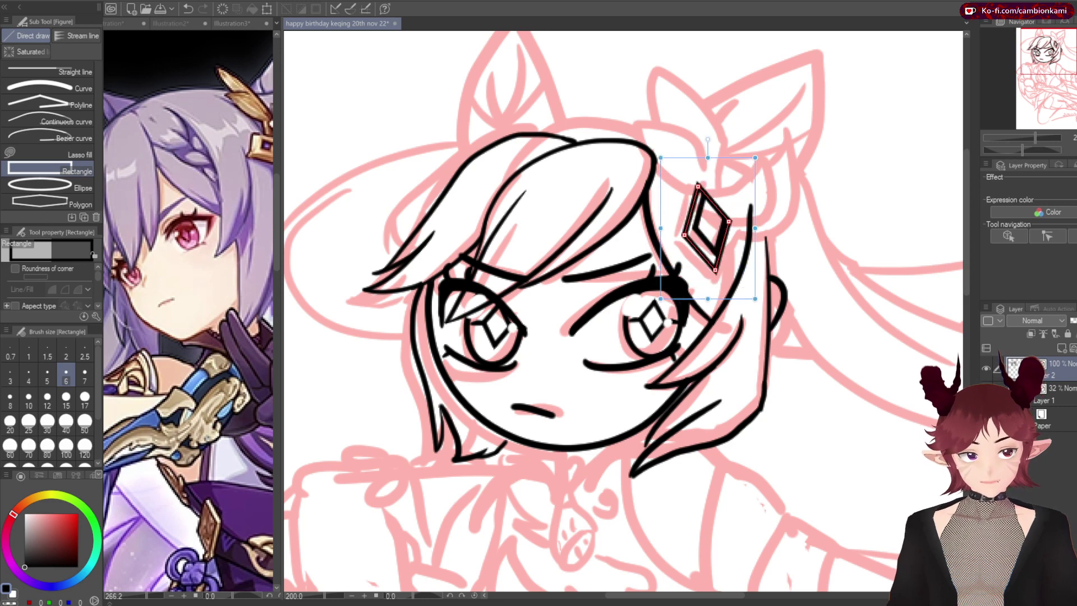
key("Escape")
scroll(622, 311, "up", 3)
key("m")
key("ctrl+t")
key("Return")
Ink two curved, pointed prongs sweeping up from the diamond ornament and trim their overlapping lines
key("p")
left_click_drag(671, 187, 798, 229)
key("ctrl+z")
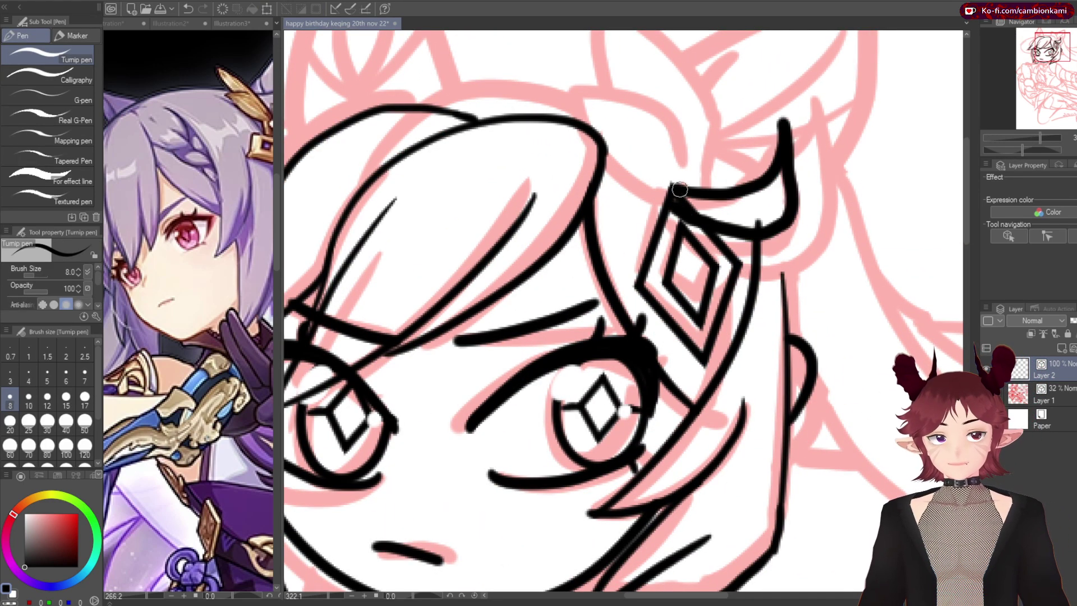
left_click_drag(701, 222, 757, 242)
key("e")
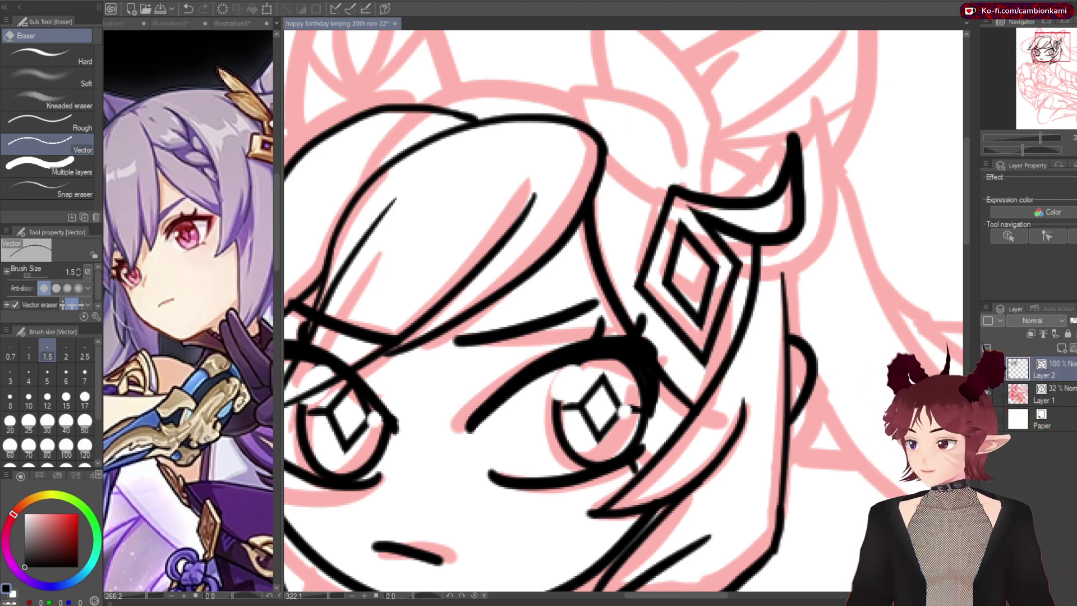
key("p")
left_click_drag(802, 193, 756, 247)
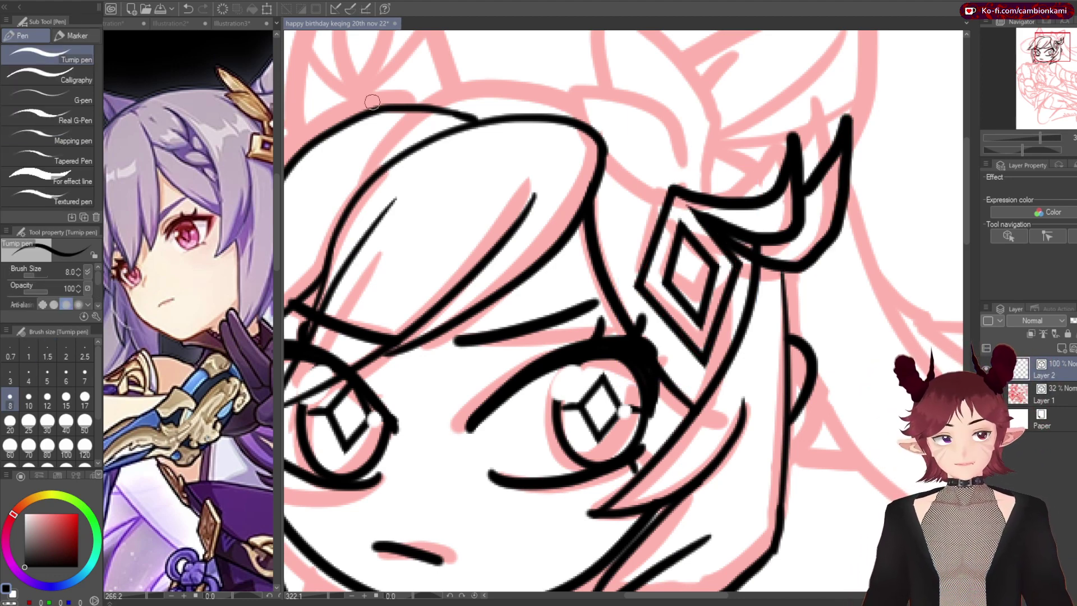
key("e")
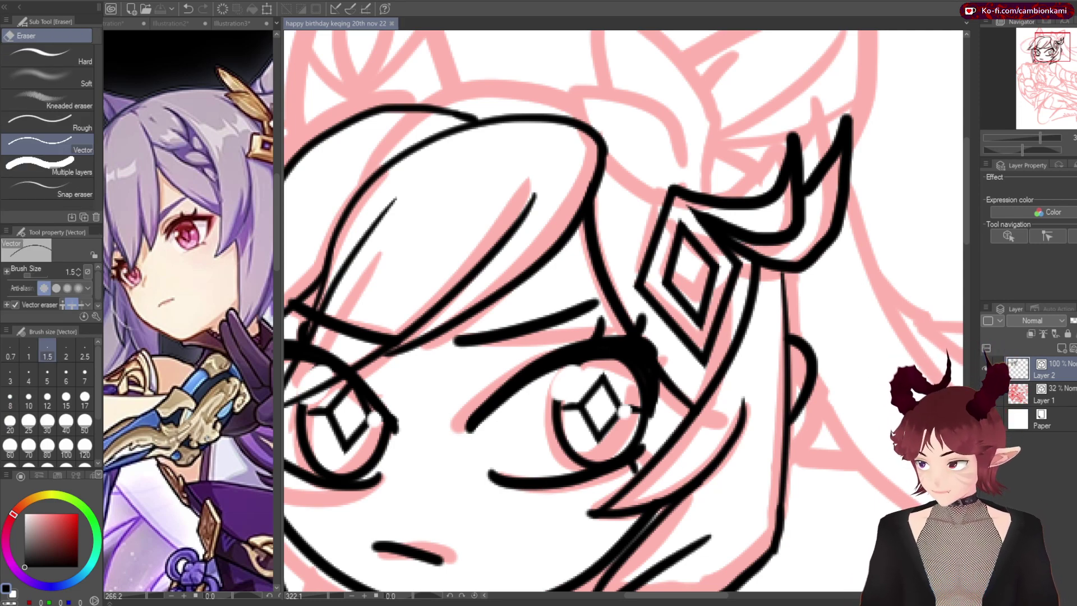
Ink two pointed feathers with vein details rising above the diamond hair ornament
key("p")
scroll(795, 292, "up", 3)
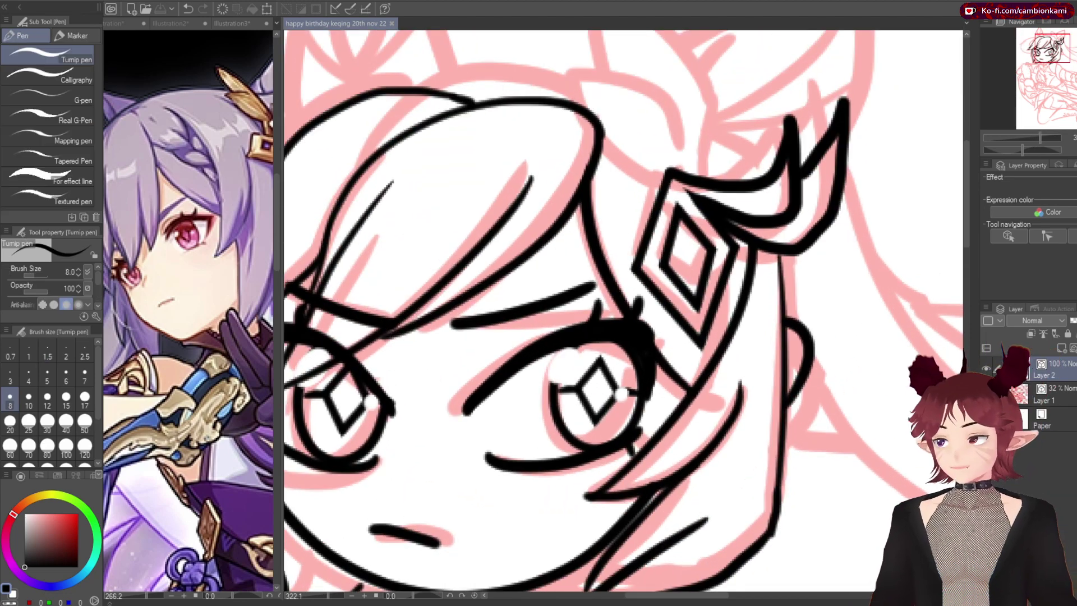
mouse_move(569, 174)
left_mouse_down()
mouse_move(682, 258)
mouse_move(721, 241)
left_mouse_up()
mouse_move(606, 208)
left_mouse_down()
mouse_move(663, 244)
mouse_move(628, 148)
left_mouse_up()
left_click_drag(617, 168, 694, 216)
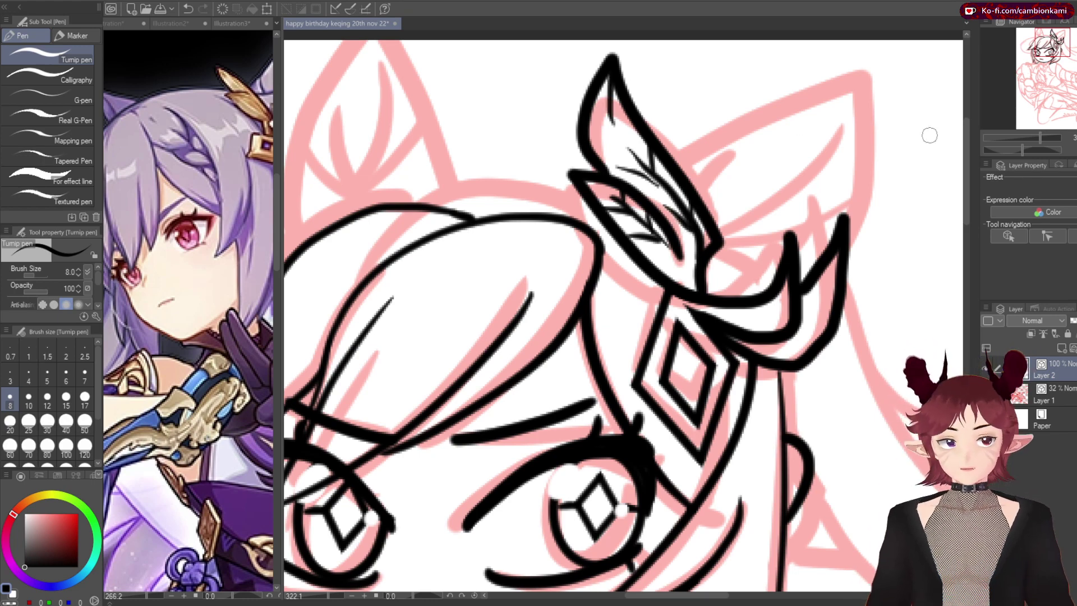
scroll(929, 136, "down", 3)
scroll(696, 266, "up", 3)
Ink small rounded details between the diamond ornament and the side lock, and save the file
left_click_drag(724, 360, 698, 399)
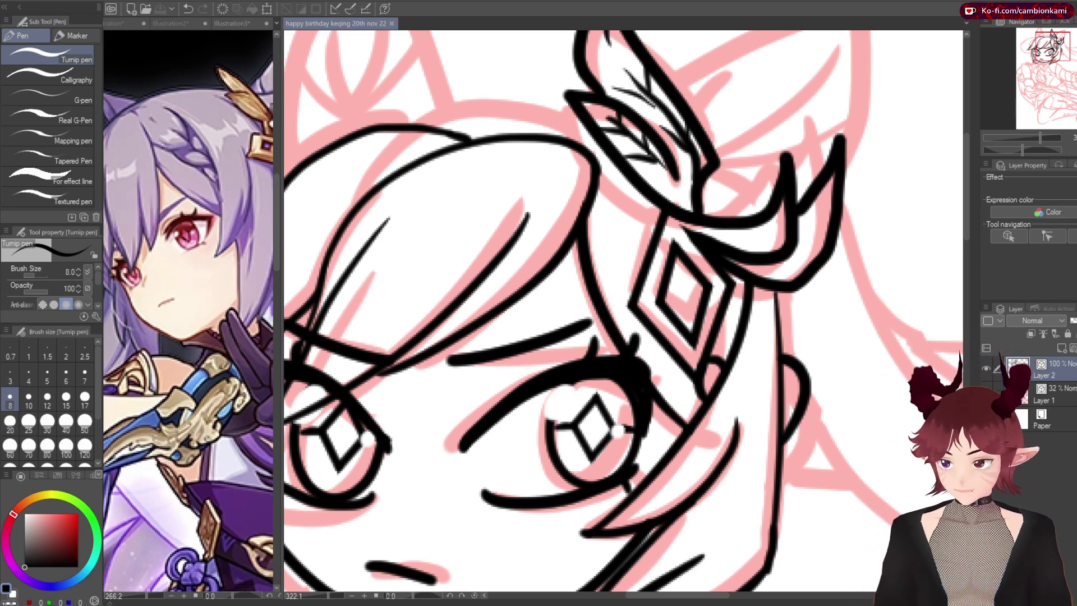
left_click_drag(735, 295, 723, 336)
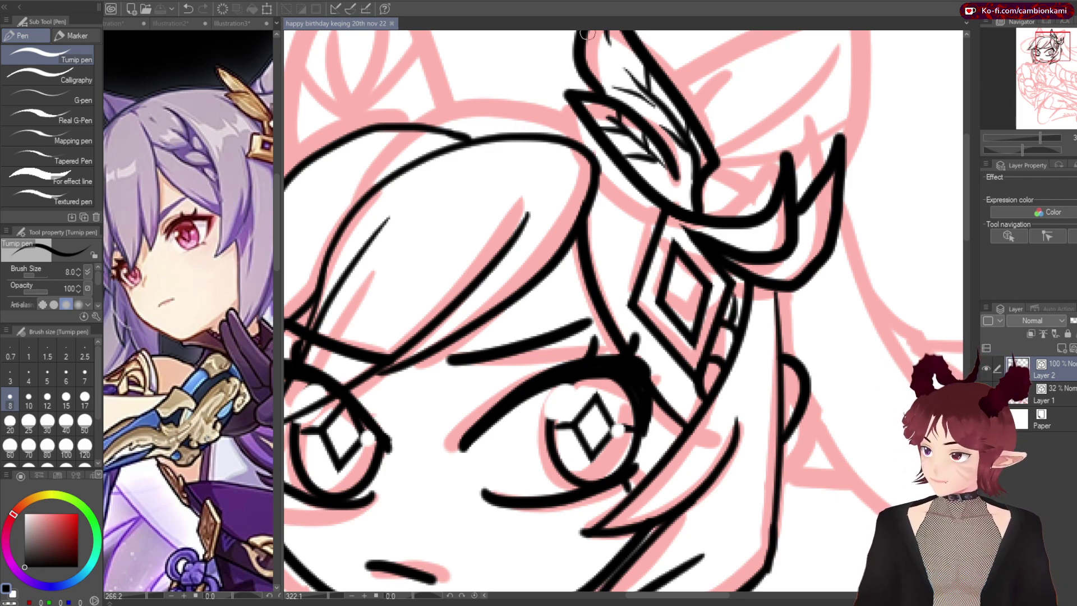
key("ctrl+minus")
key("ctrl+minus")
key("ctrl+s")
Ink the outlines of both cat-ear-shaped hair buns and adjust the curve of the one behind the feathers
scroll(623, 309, "up", 1)
left_click_drag(724, 174, 881, 113)
key("ctrl+z")
left_click_drag(451, 221, 569, 233)
left_click_drag(678, 222, 769, 288)
key("ctrl+t")
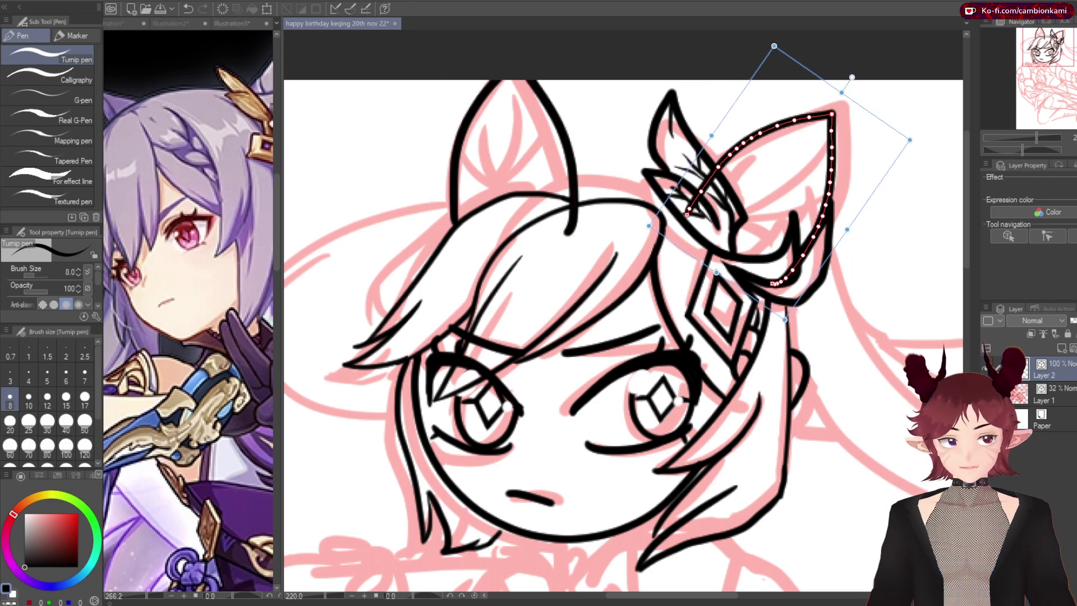
key("Return")
Trim the bun outlines where they overlap the bangs, feathers and prongs, hiding the sketch while erasing
left_click(985, 394)
key("e")
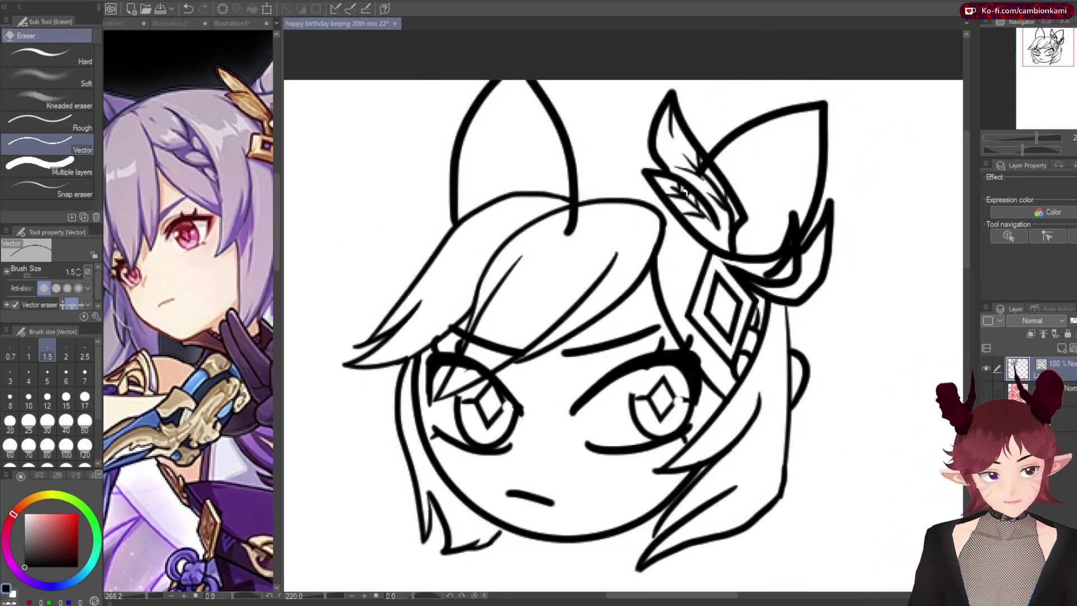
left_click_drag(571, 205, 572, 235)
left_click(985, 393)
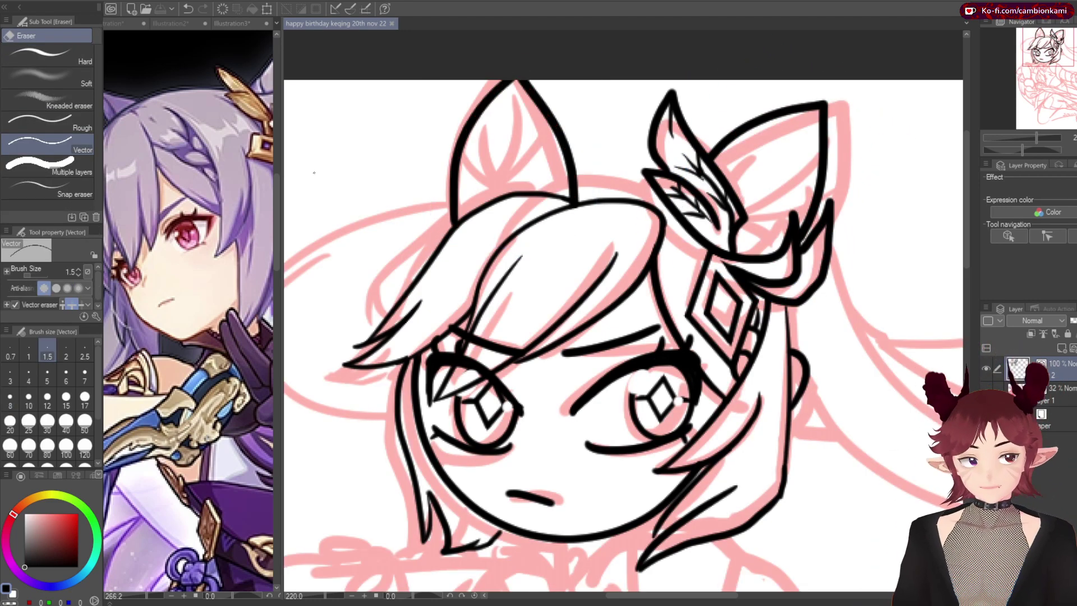
key("p")
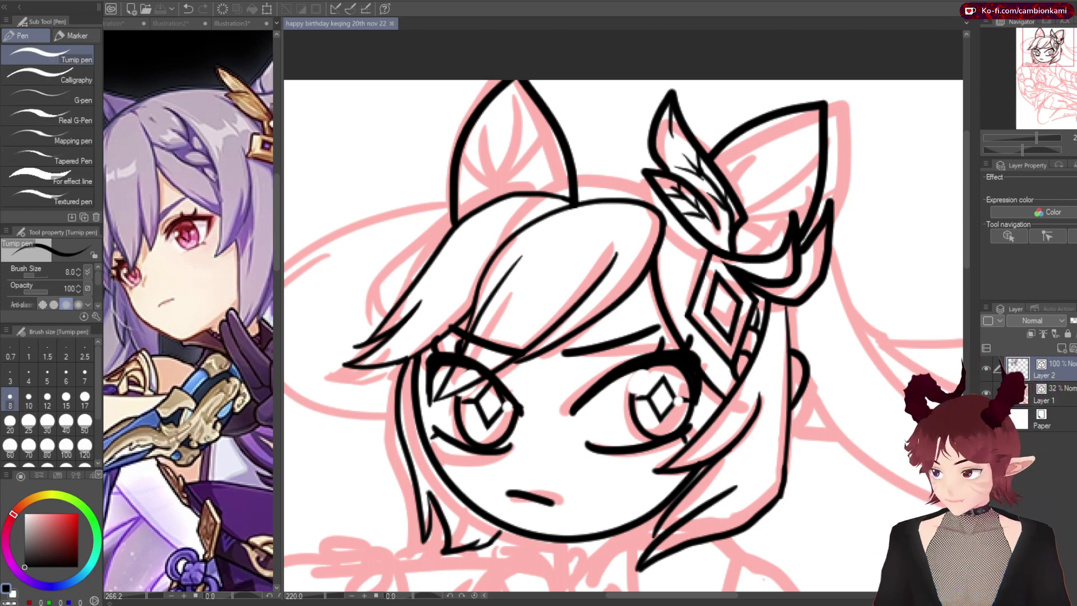
scroll(576, 202, "down", 1)
left_click_drag(572, 207, 577, 199)
key("e")
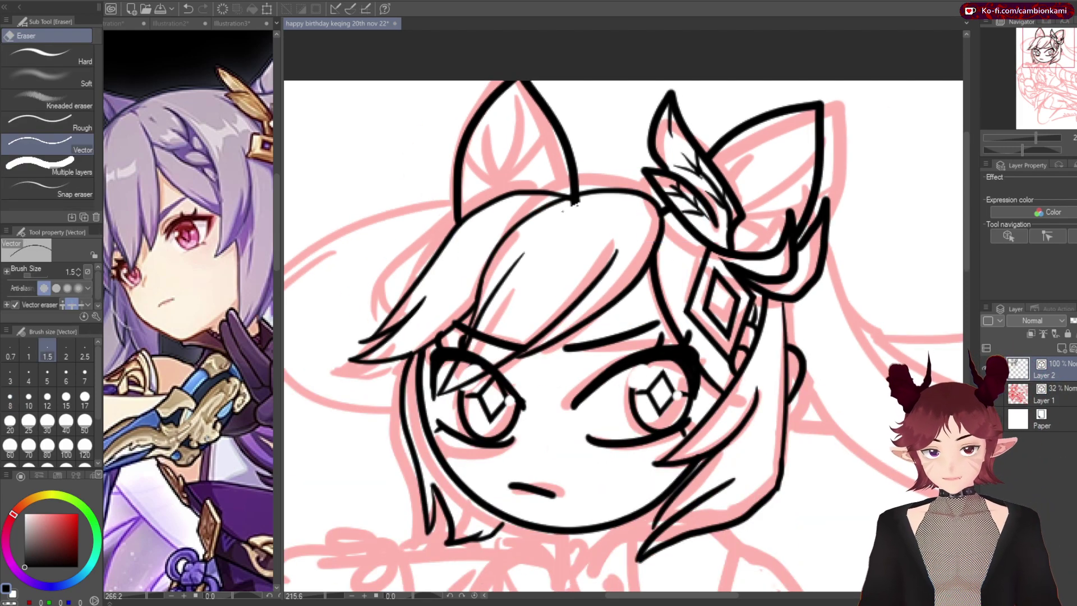
Ink the inner fold lines on both hair buns and save the file
key("p")
mouse_move(552, 125)
left_mouse_down()
mouse_move(499, 186)
mouse_move(515, 183)
left_mouse_up()
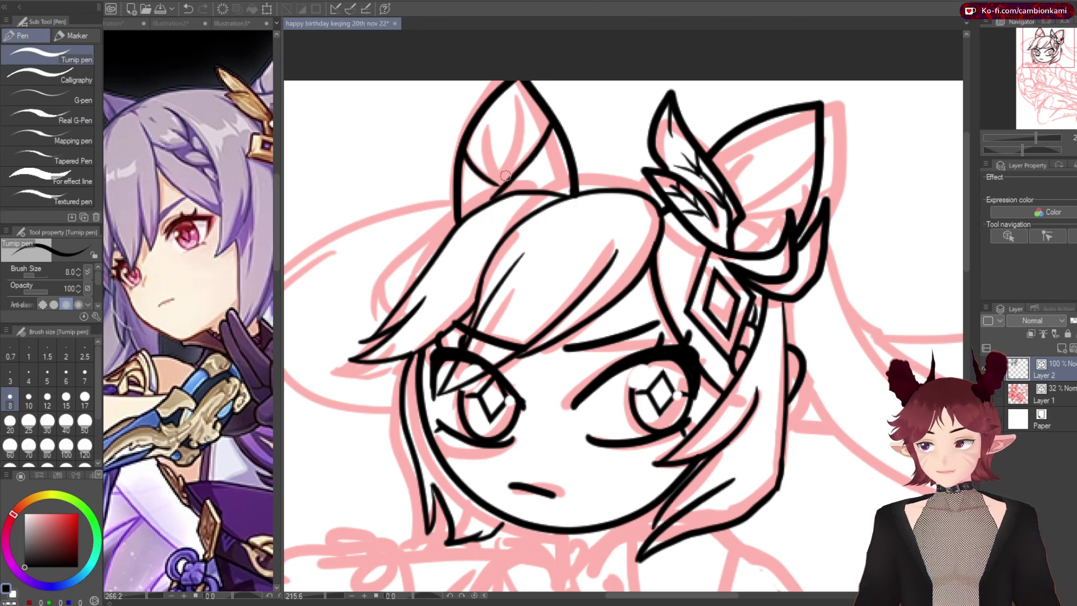
left_click_drag(744, 197, 727, 147)
left_click_drag(741, 214, 793, 149)
key("ctrl+s")
Ink the looping pigtail behind the outer fringe and trim the line where it meets the side hair
scroll(458, 161, "down", 2)
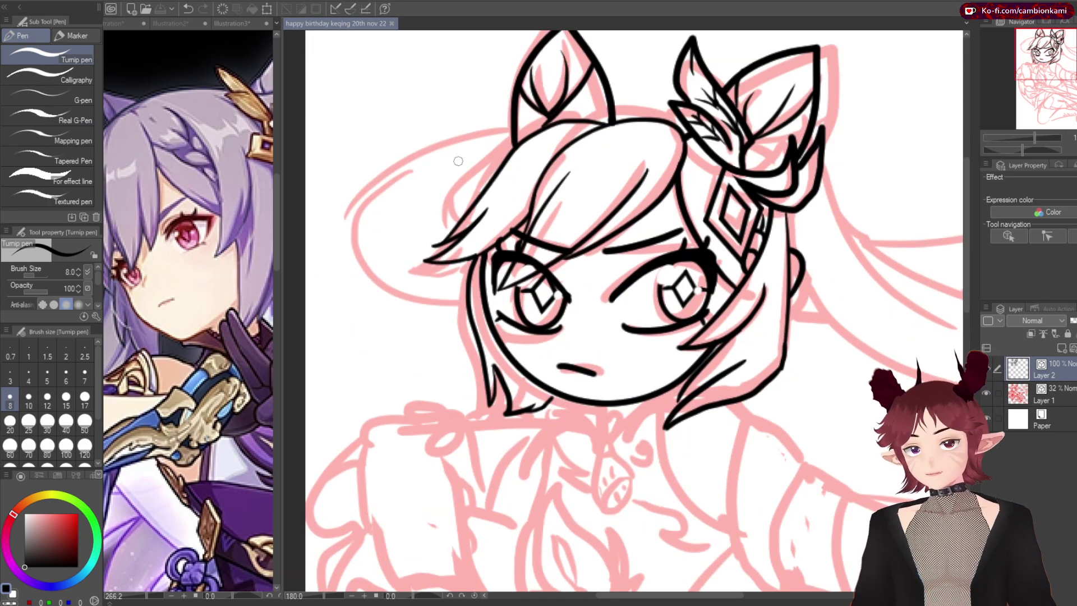
mouse_move(509, 135)
left_mouse_down()
mouse_move(335, 227)
mouse_move(468, 303)
left_mouse_up()
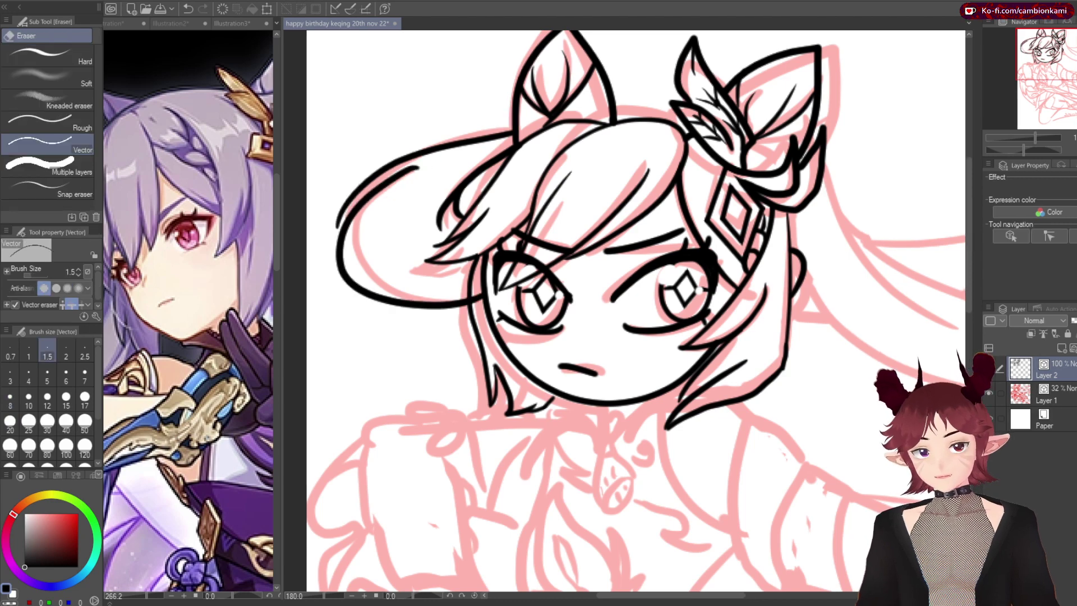
key("e")
key("p")
left_click(338, 225, "ctrl")
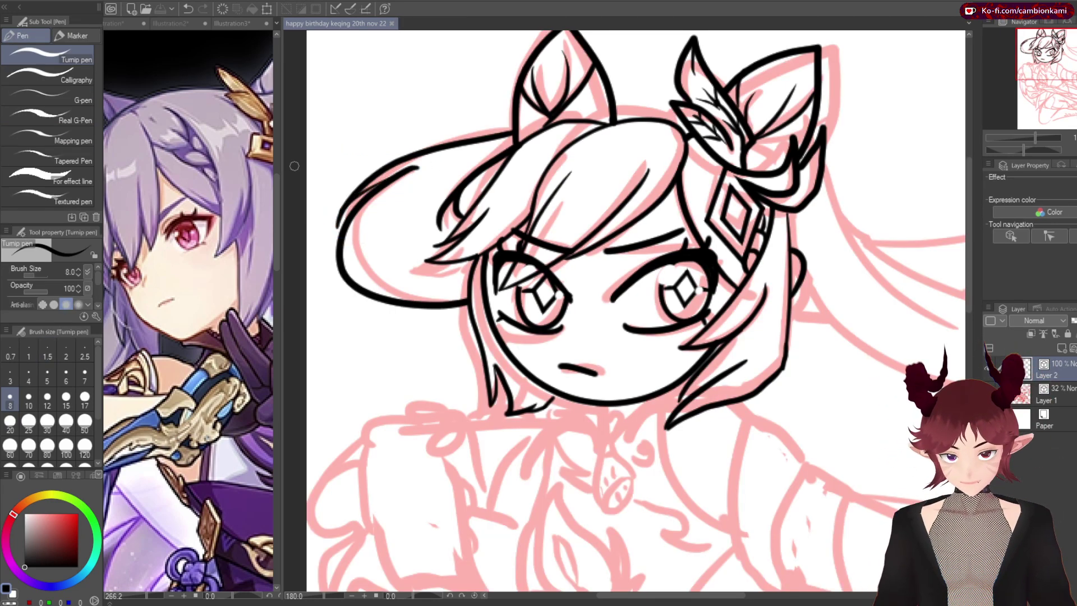
Check the inked head with the sketch hidden, then restore the sketch and trim the looping pigtail's inner line beside the bangs
scroll(294, 166, "down", 3)
scroll(295, 166, "up", 3)
left_click(989, 393)
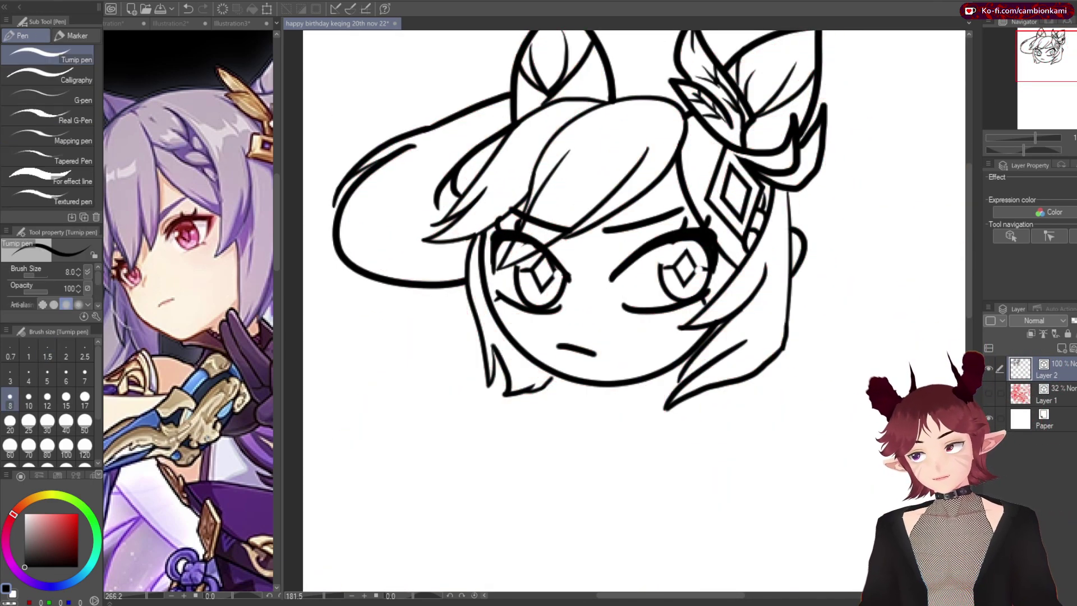
left_click(989, 393)
left_click(477, 159, "ctrl")
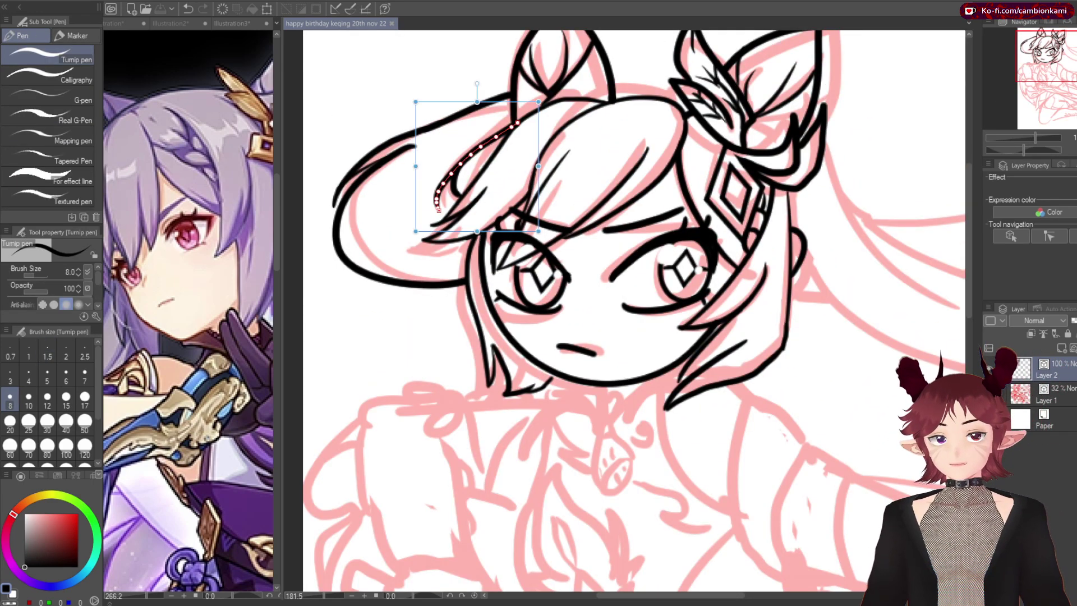
key("e")
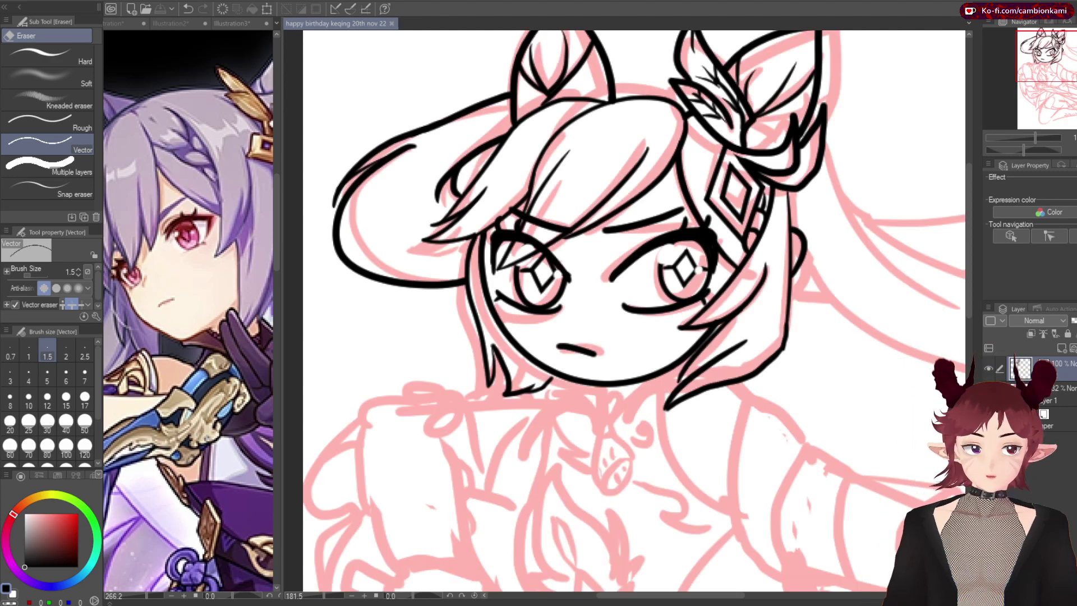
Ink the base lines, underside and inner tip strokes of the long pigtail flowing from behind the feathered bun
scroll(440, 203, "down", 3)
scroll(439, 203, "up", 1)
key("p")
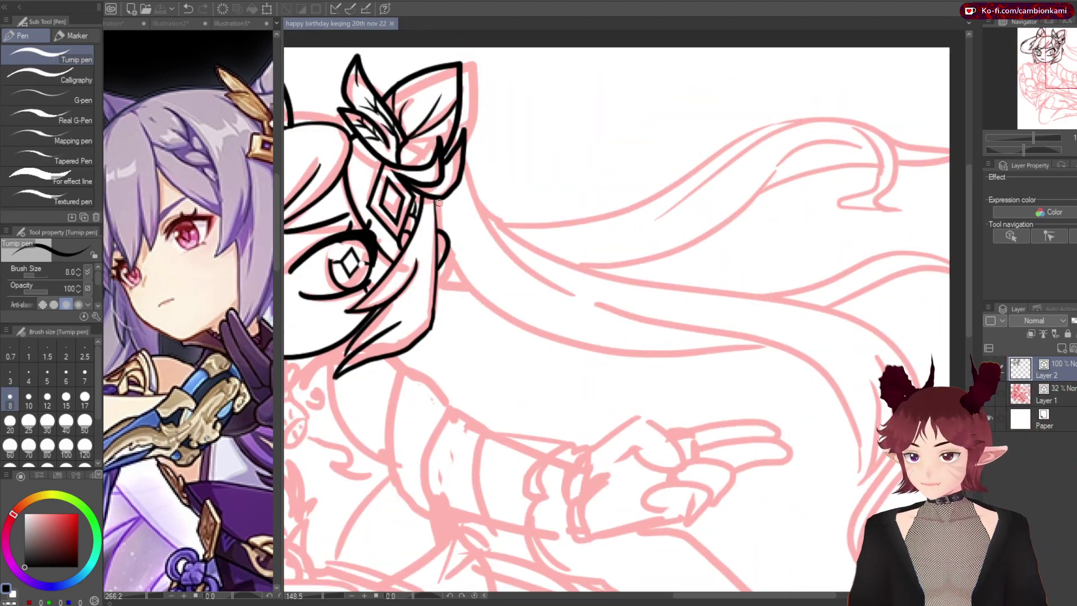
mouse_move(457, 156)
left_mouse_down()
mouse_move(565, 301)
mouse_move(718, 347)
mouse_move(741, 339)
left_mouse_up()
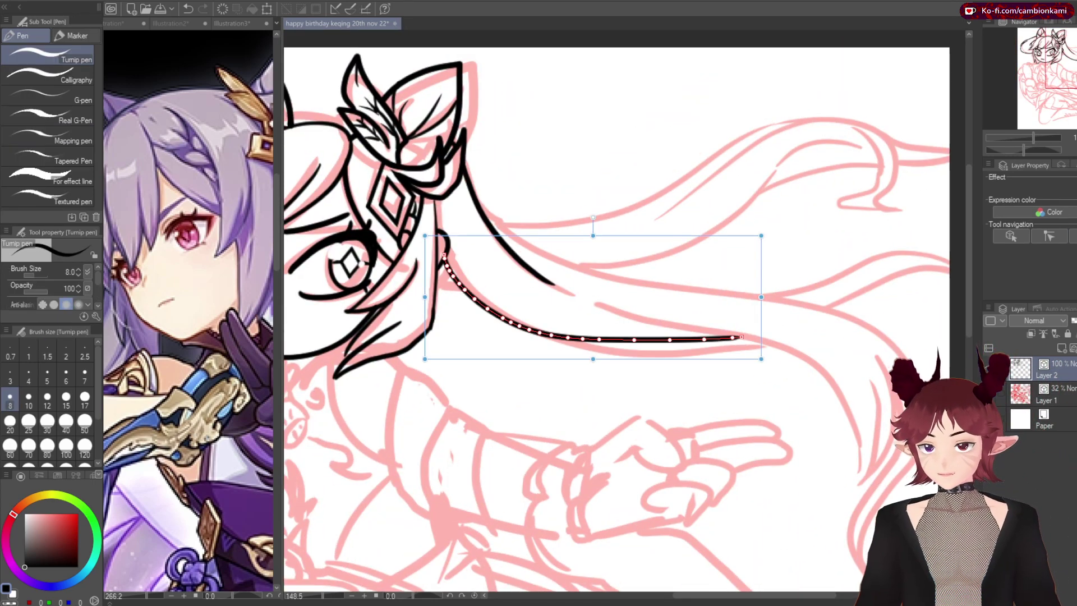
left_click_drag(593, 302, 867, 467)
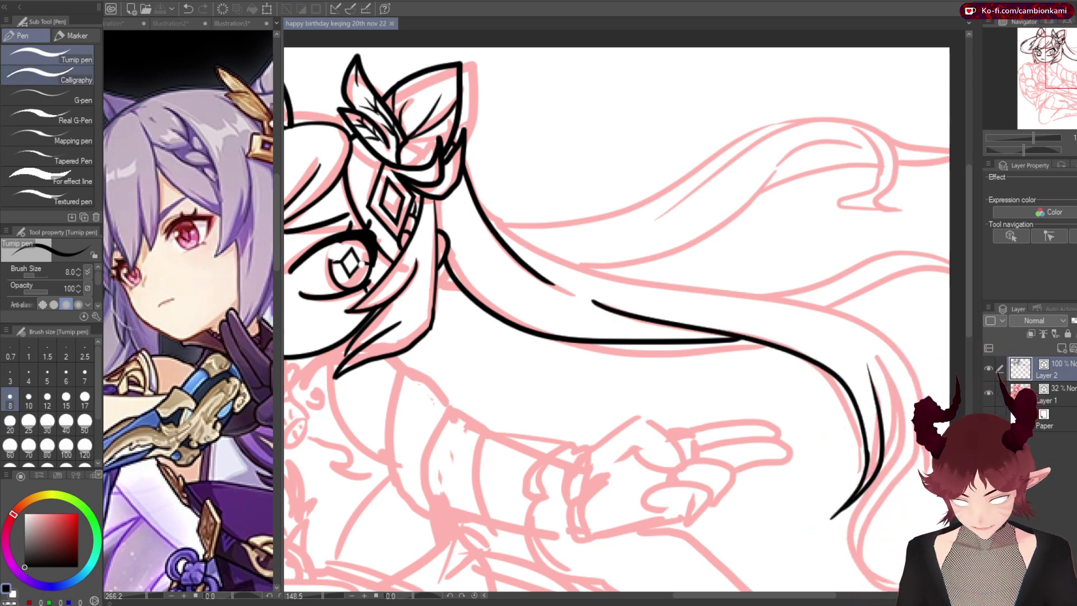
Ink the flowing pigtail's upper contour and pointed, curling end, redrawing the contour closer to the sketch, and save the file
scroll(829, 324, "down", 2)
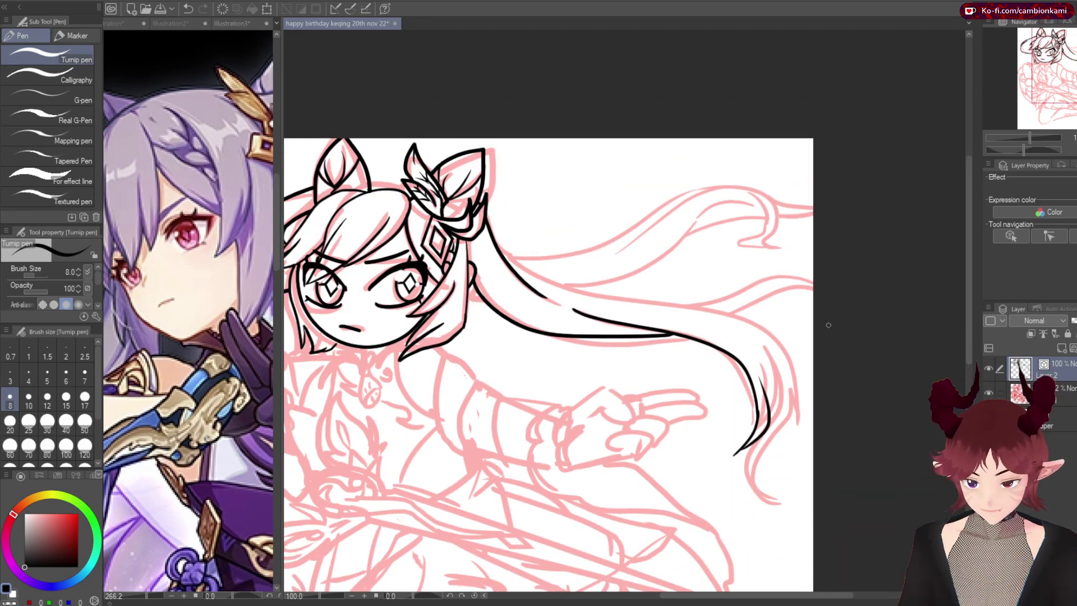
scroll(829, 325, "up", 2)
mouse_move(349, 157)
left_mouse_down()
mouse_move(813, 379)
mouse_move(793, 385)
mouse_move(794, 578)
left_mouse_up()
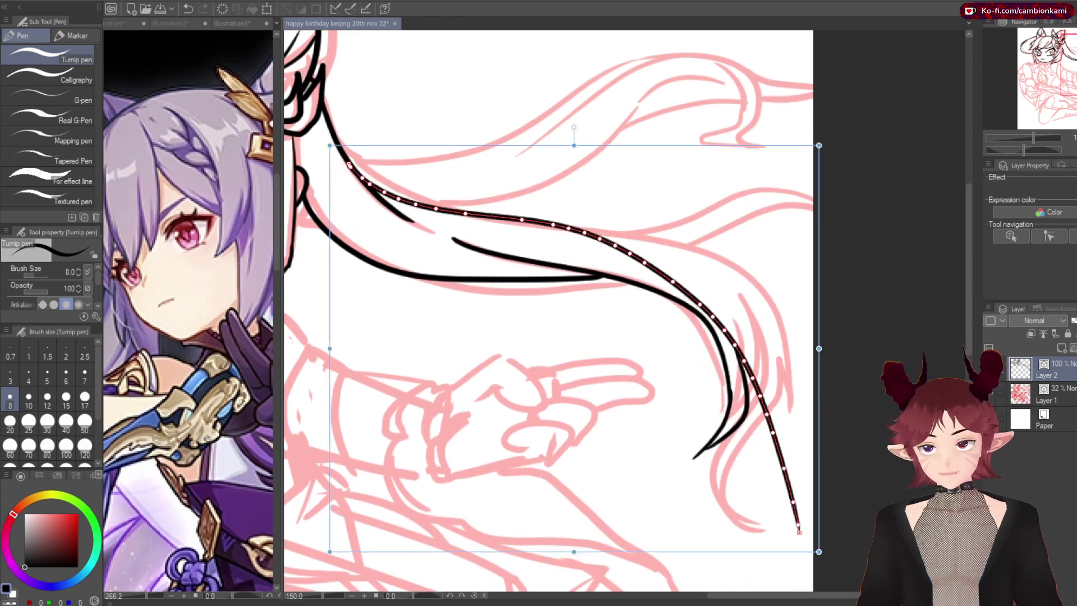
key("ctrl+z")
left_click_drag(349, 168, 807, 421)
left_click_drag(769, 370, 776, 527)
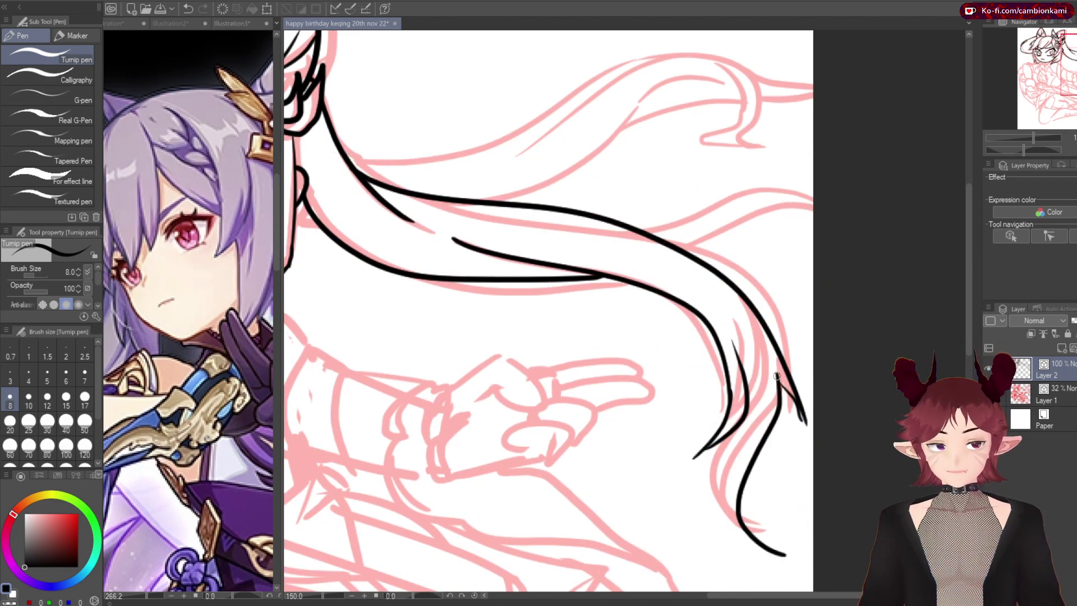
left_click_drag(807, 420, 786, 371)
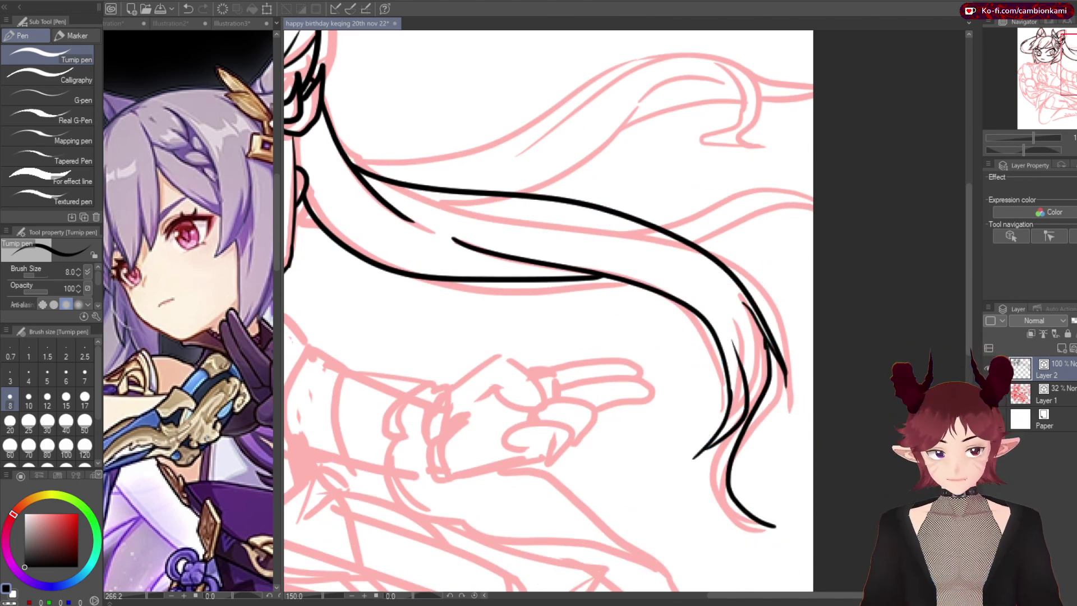
scroll(713, 223, "down", 4)
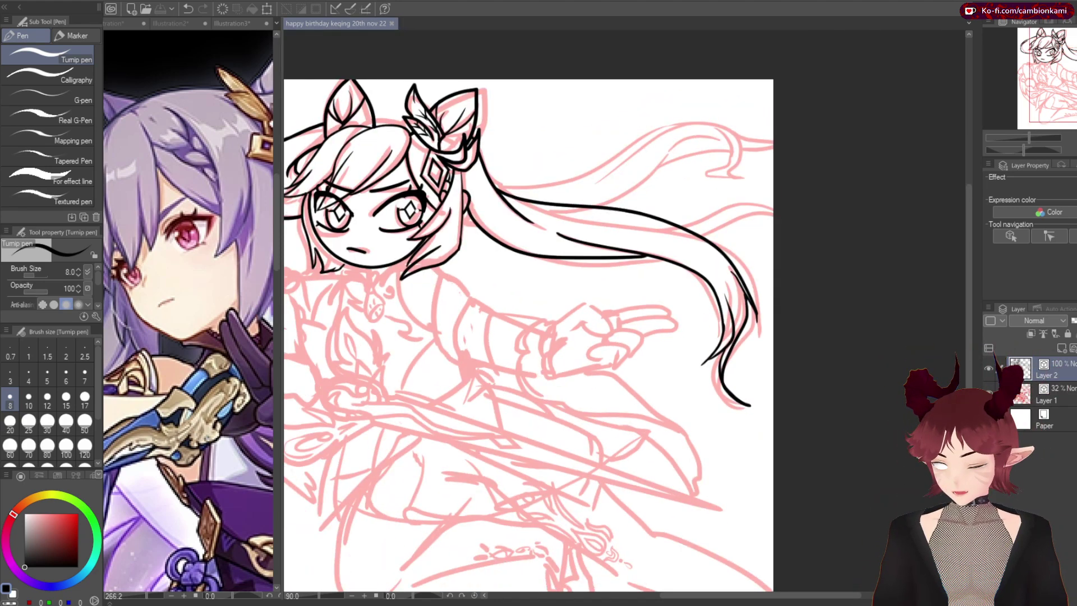
scroll(787, 408, "up", 3)
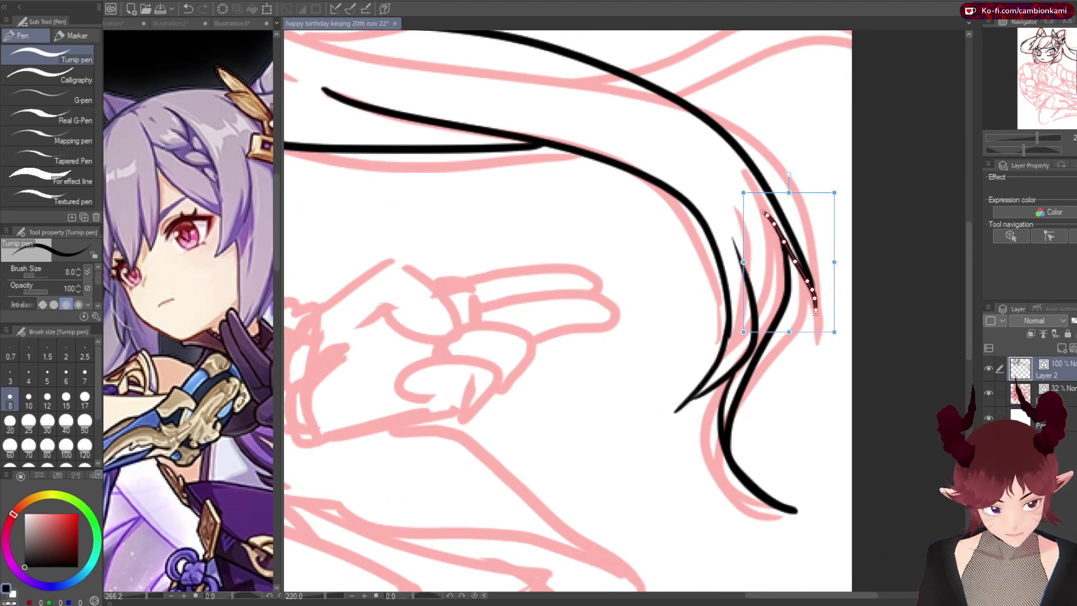
scroll(787, 407, "down", 4)
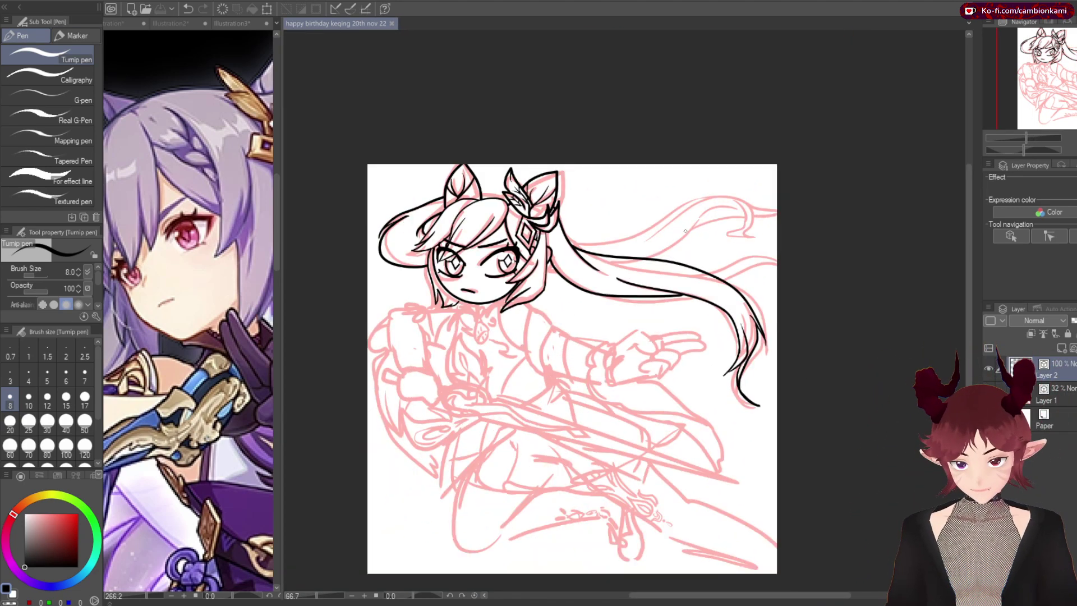
Clean up the short line where the flowing pigtail meets the side hair below the ear
scroll(557, 232, "up", 5)
key("e")
scroll(627, 323, "up", 2)
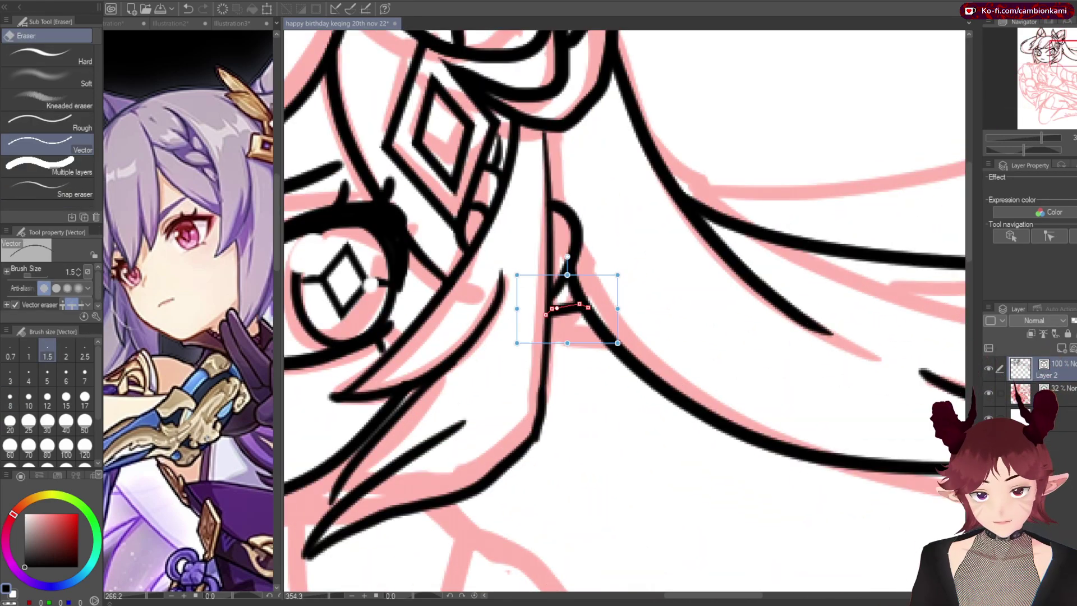
scroll(628, 323, "down", 4)
scroll(627, 323, "down", 2)
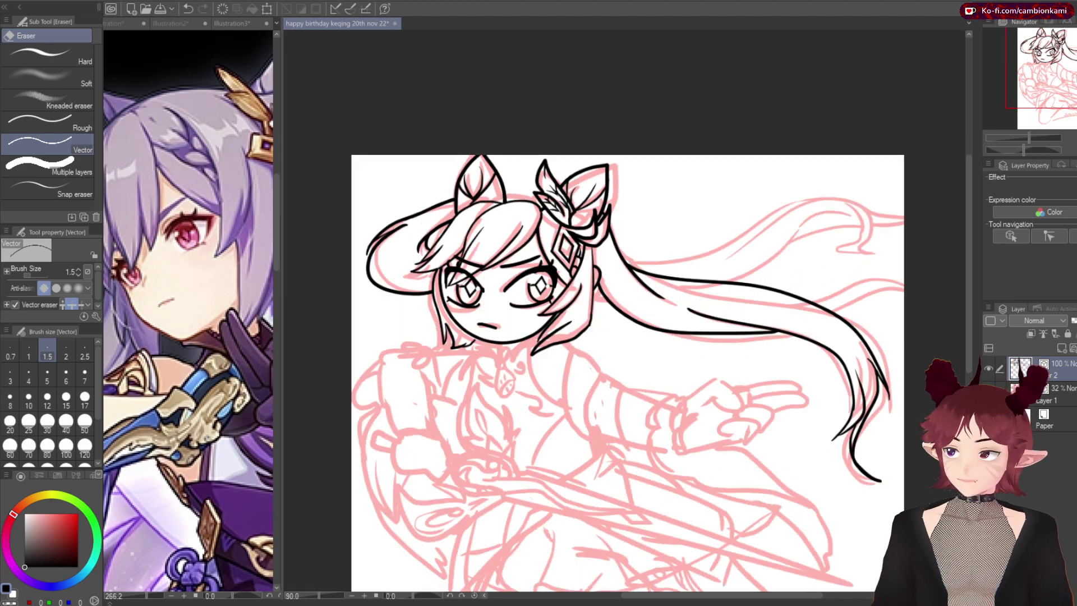
Lasso the upper pigtail strand on the sketch layer and transform it so its end sits inside the canvas edge
key("l")
left_click_drag(614, 213, 617, 233)
key("ctrl+t")
key("Return")
scroll(627, 323, "down", 2)
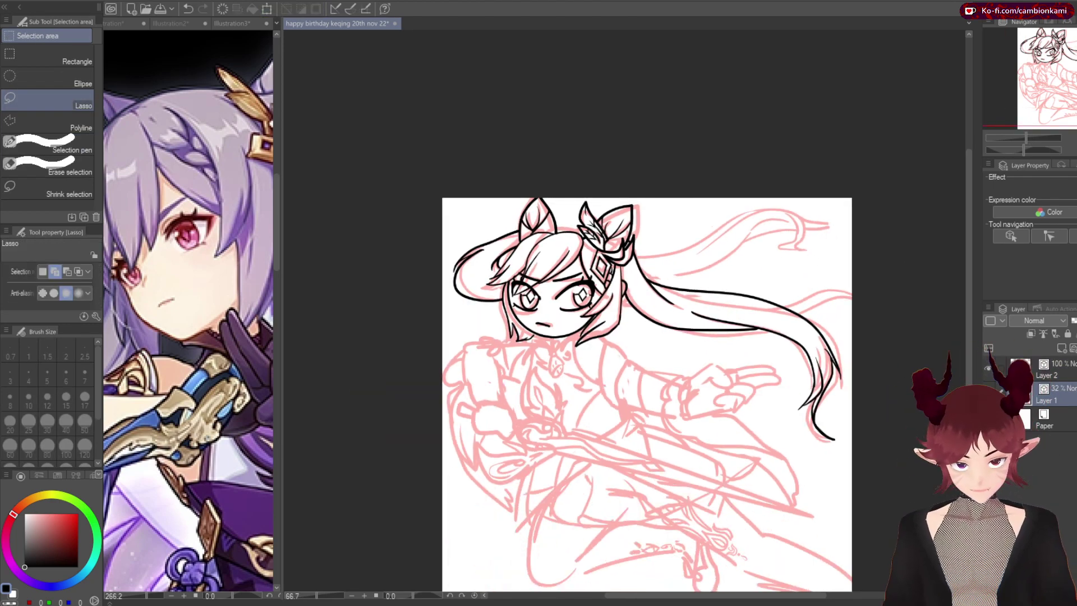
Ink the short hair line between the bangs and the diamond ornament on the lineart layer and save the file
scroll(561, 253, "up", 6)
key("p")
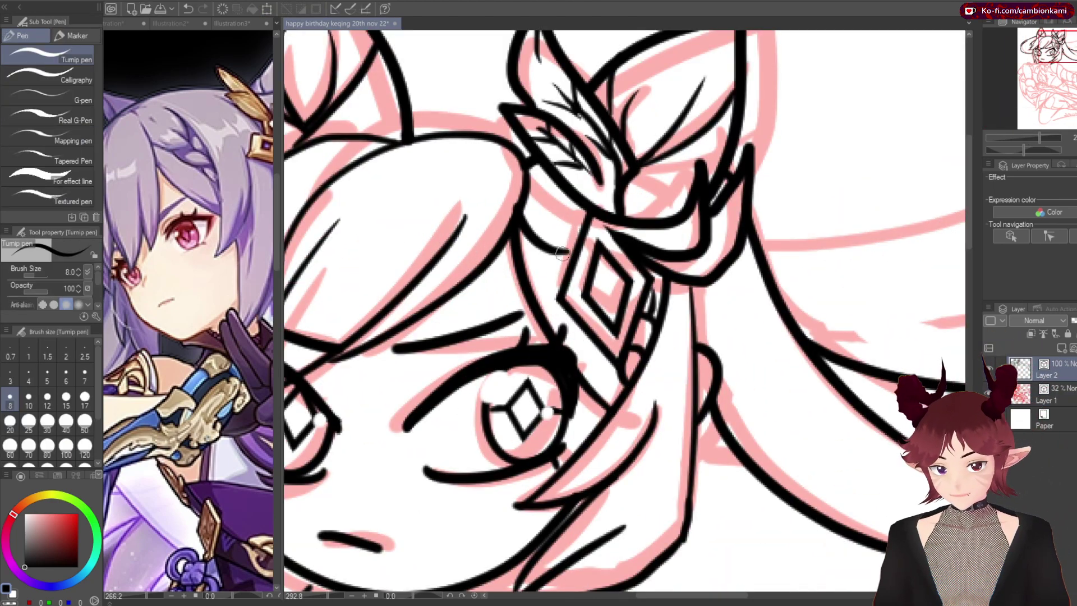
key("ctrl+s")
Ink the upper flowing pigtail strand with its wavy contours, hooked curl and pointed tip
scroll(624, 312, "down", 3)
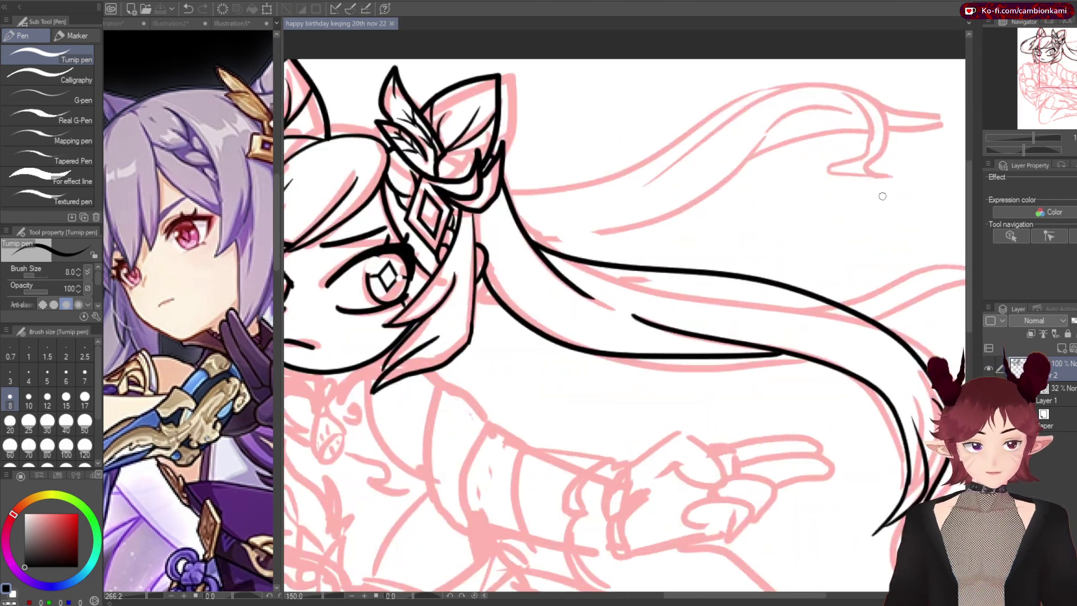
scroll(748, 137, "up", 2)
left_click_drag(819, 115, 404, 300)
left_click_drag(920, 198, 353, 219)
left_click_drag(829, 90, 920, 217)
key("ctrl+comma")
key("ctrl+comma")
mouse_move(639, 203)
left_mouse_down()
mouse_move(860, 105)
mouse_move(866, 56)
left_mouse_up()
left_click_drag(706, 87, 858, 84)
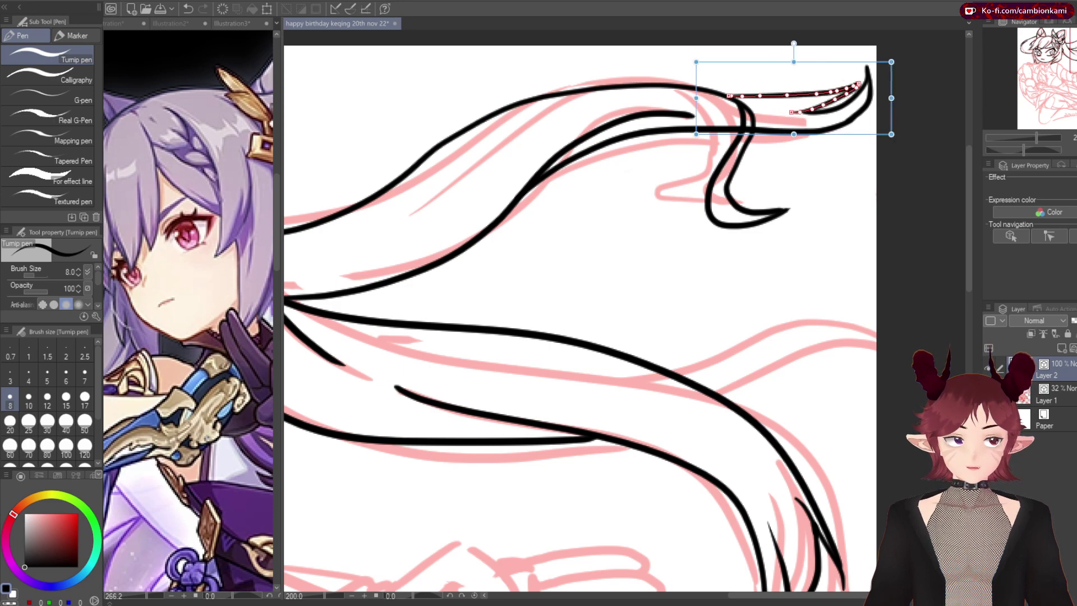
Erase the overlapping lines at the curl and tip of the upper pigtail strand and save the file
key("ctrl+comma")
key("e")
key("ctrl+comma")
scroll(814, 245, "down", 4)
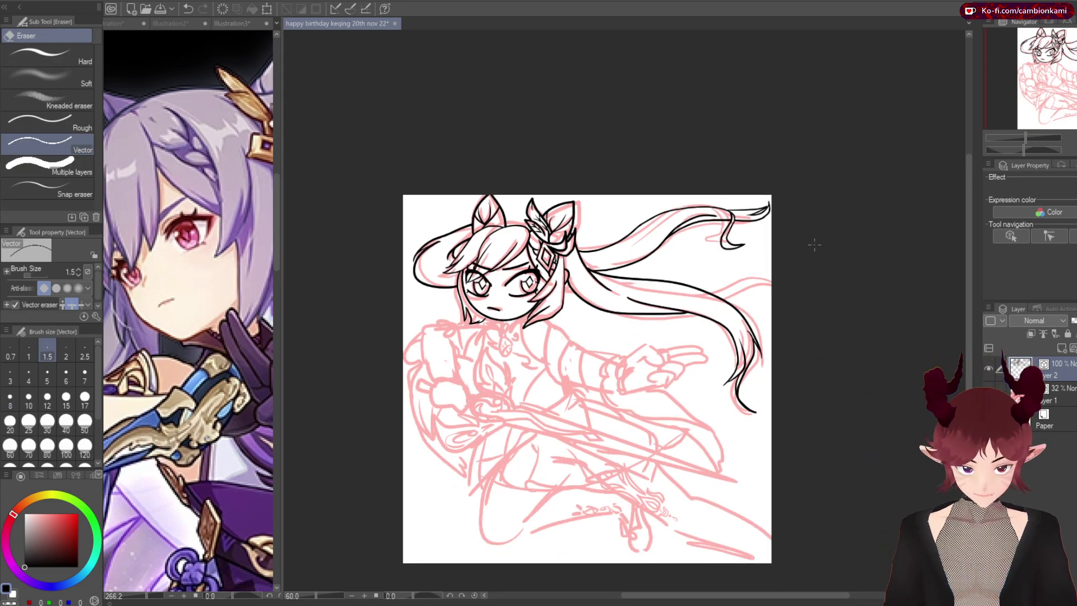
scroll(707, 314, "up", 4)
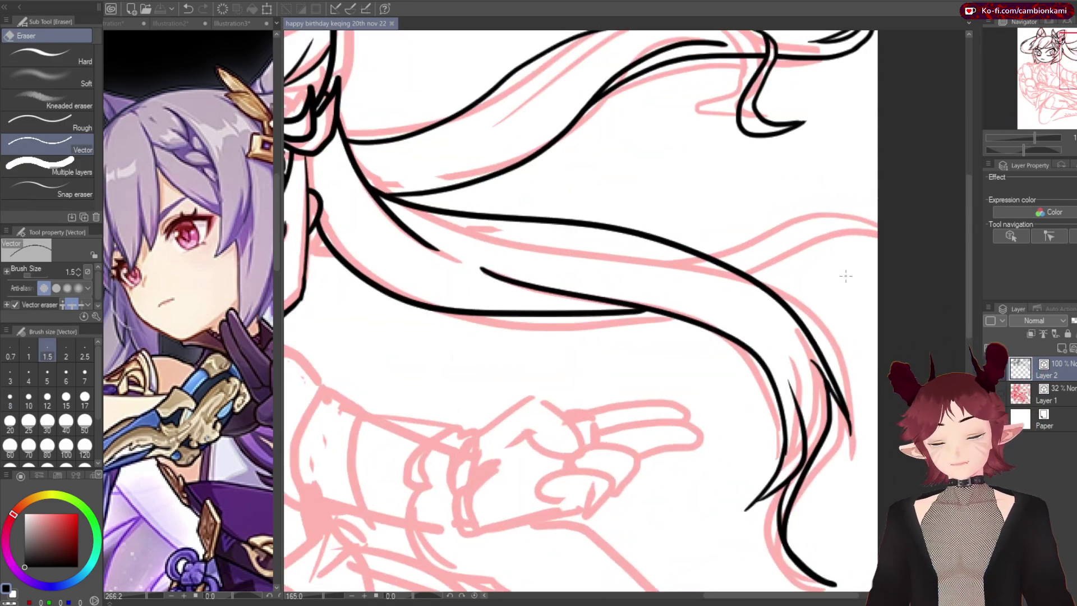
Ink the small middle strand branching off the lower pigtail and trim the lines where the strands overlap
key("p")
left_click_drag(581, 232, 861, 224)
left_click_drag(676, 273, 861, 225)
key("ctrl+comma")
key("e")
left_click(611, 236)
left_click(690, 266)
key("ctrl+comma")
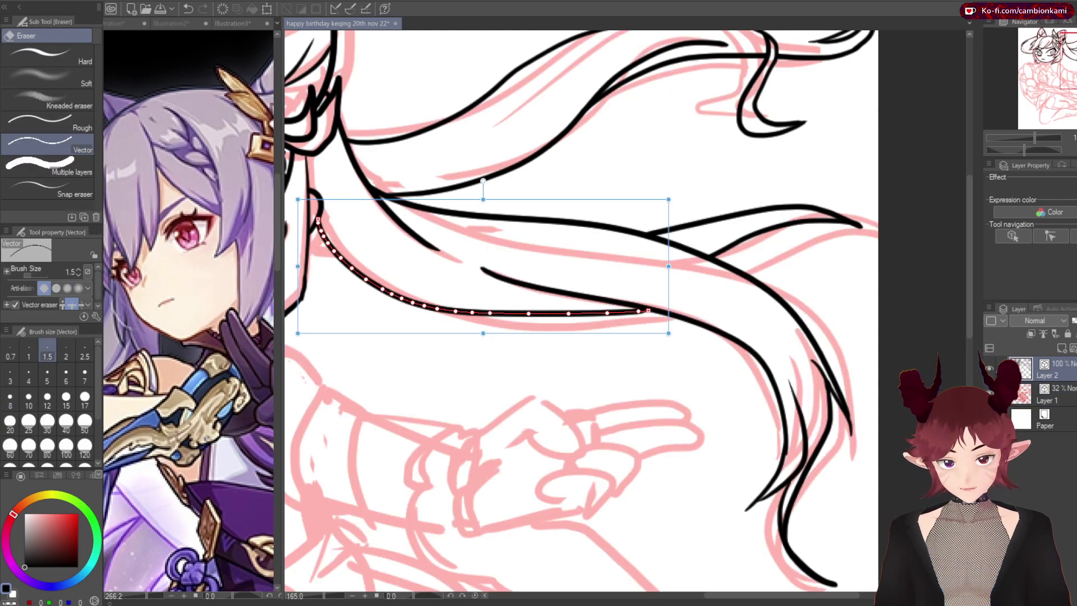
left_click(634, 310)
scroll(411, 315, "down", 3)
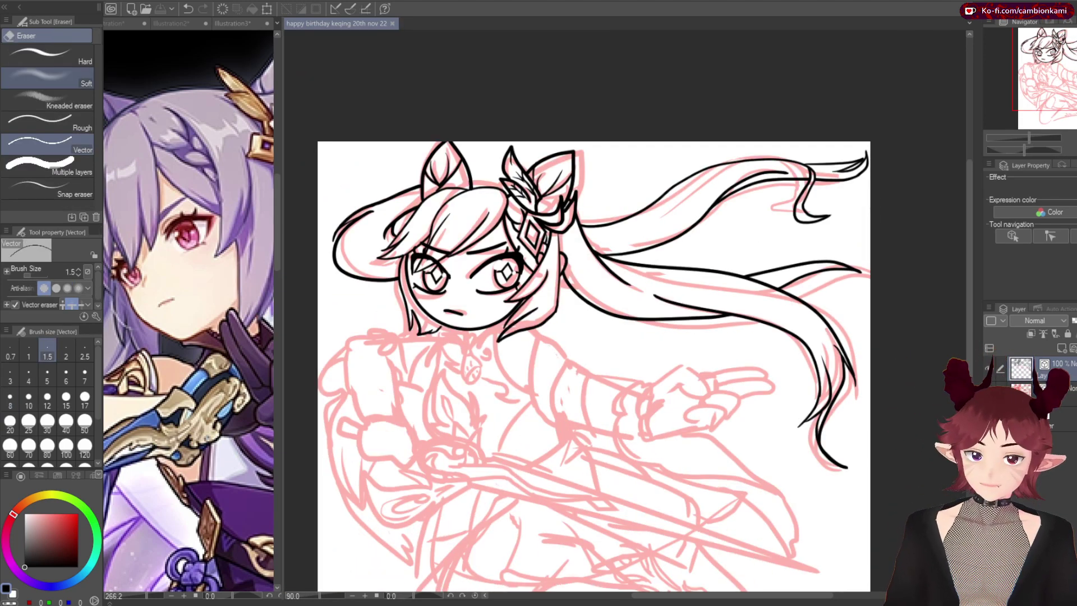
Ink the collar's centre line, small loop and teardrop pendant with its inner details below the chin
scroll(961, 257, "down", 2)
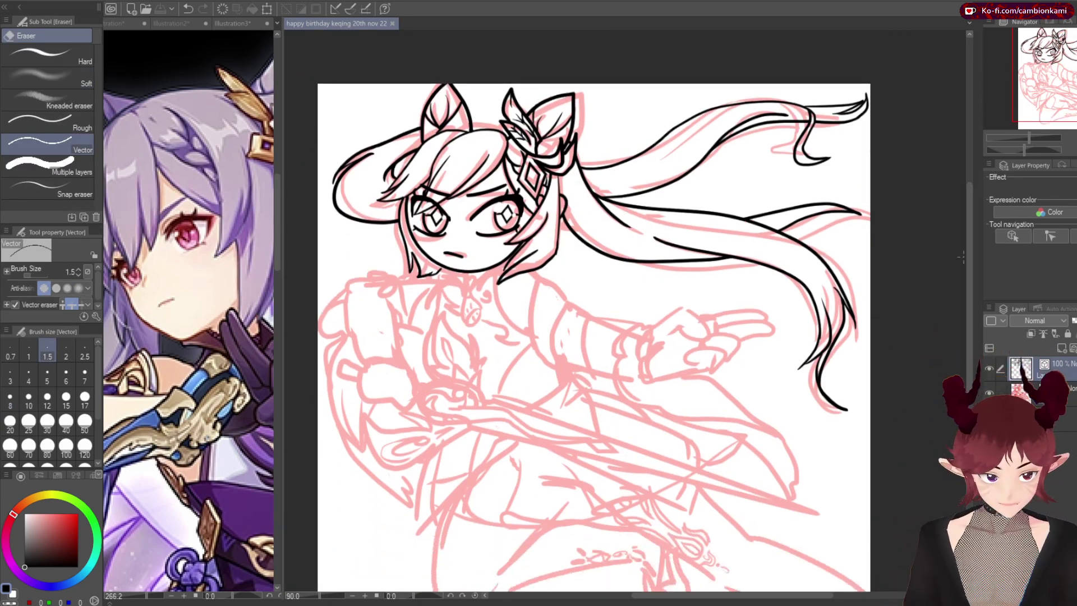
scroll(961, 257, "down", 1)
scroll(579, 199, "up", 6)
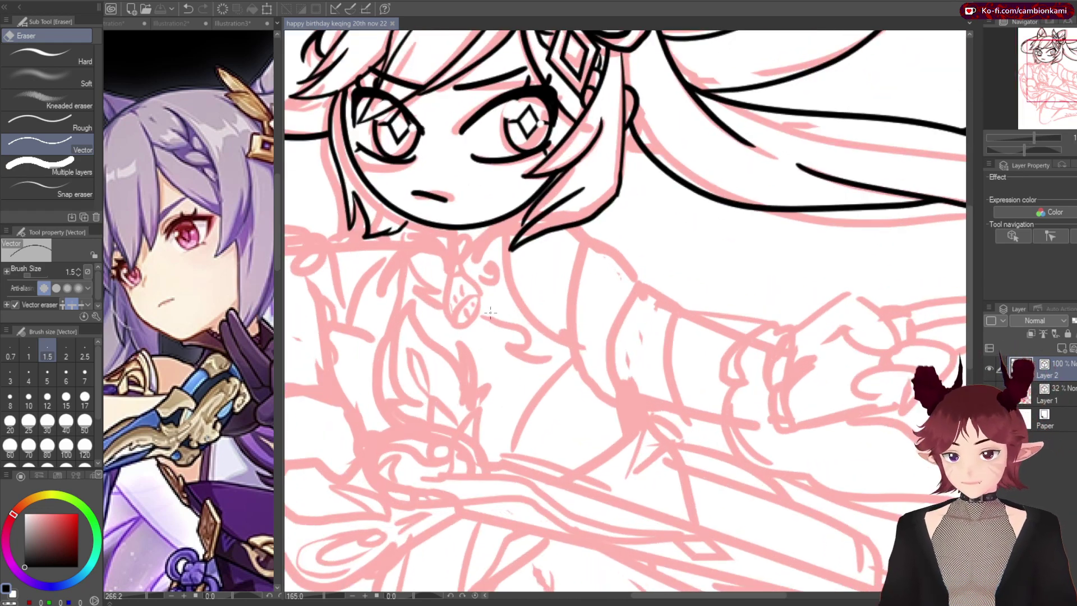
key("p")
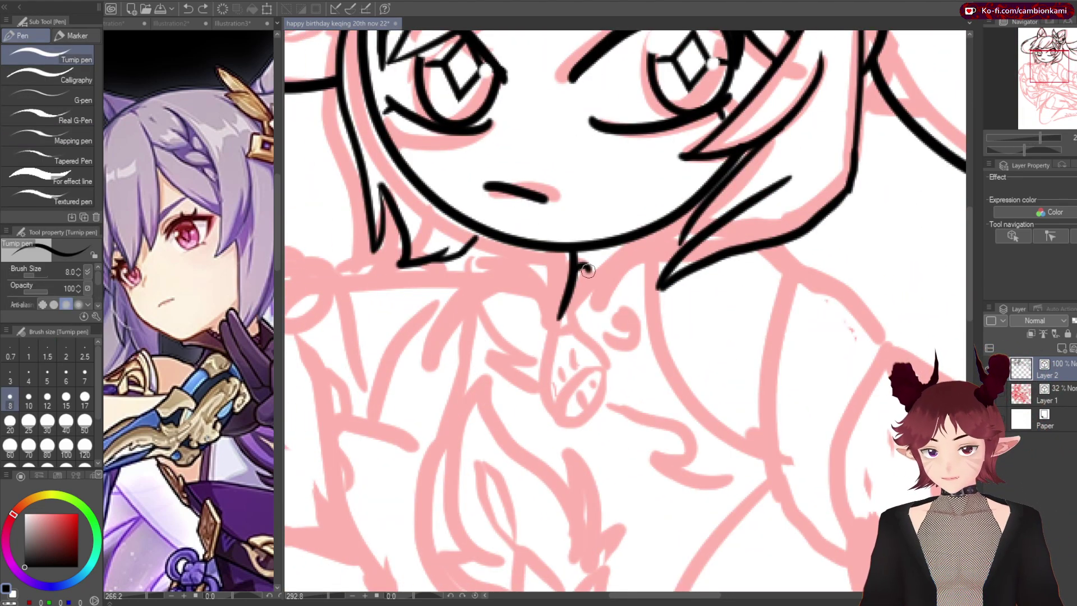
left_click_drag(561, 323, 565, 386)
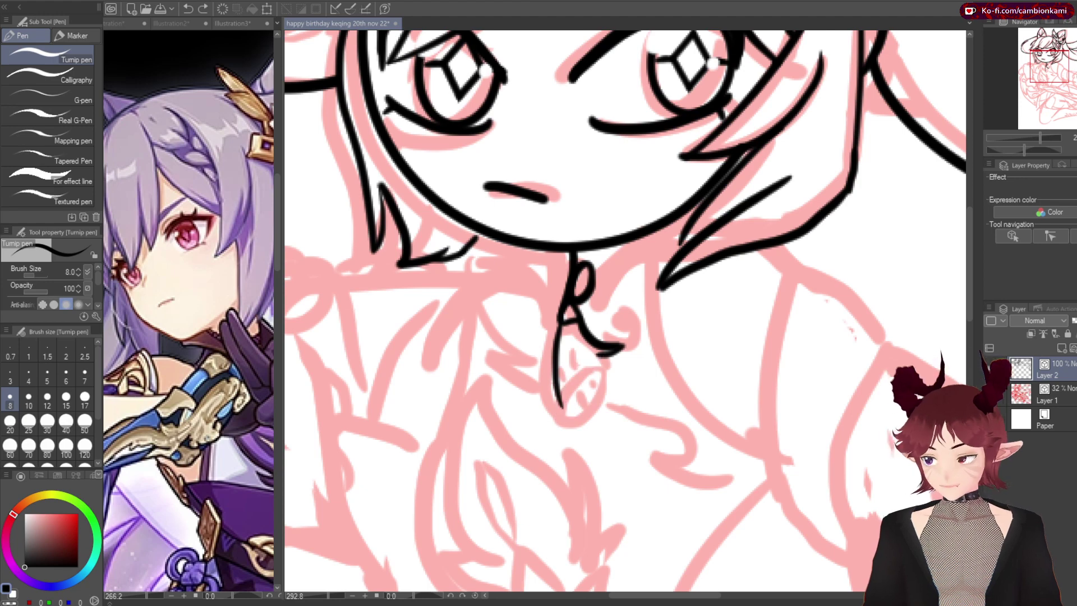
scroll(564, 382, "up", 2)
mouse_move(564, 343)
left_mouse_down()
mouse_move(543, 432)
mouse_move(564, 362)
left_mouse_up()
scroll(564, 373, "down", 5)
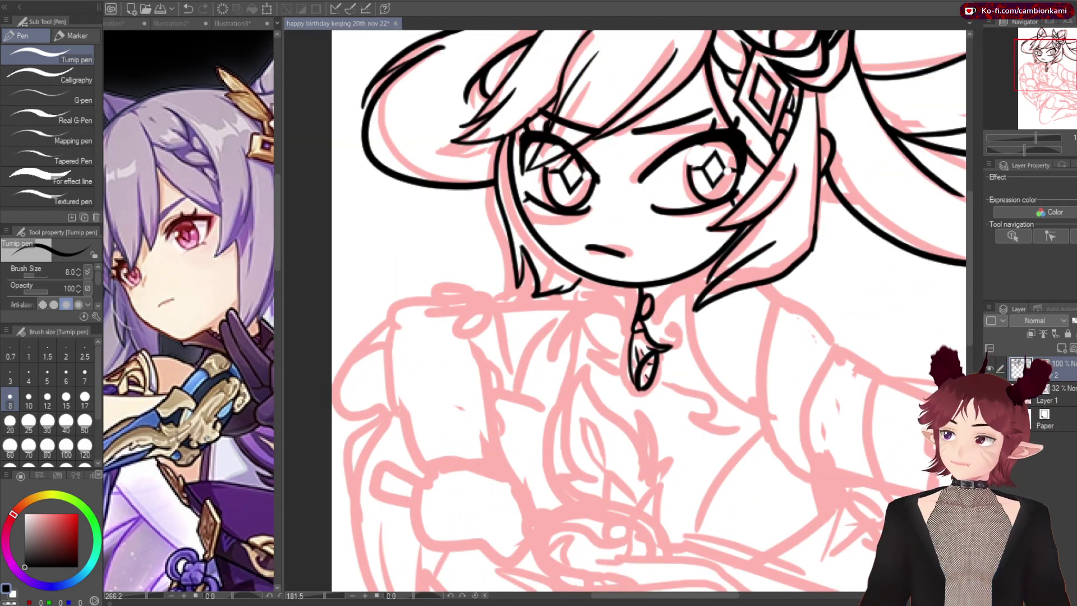
Ink the side of the neck, the short shoulder line under the side hair and the lower edge of the shoulder opening
scroll(680, 257, "up", 1)
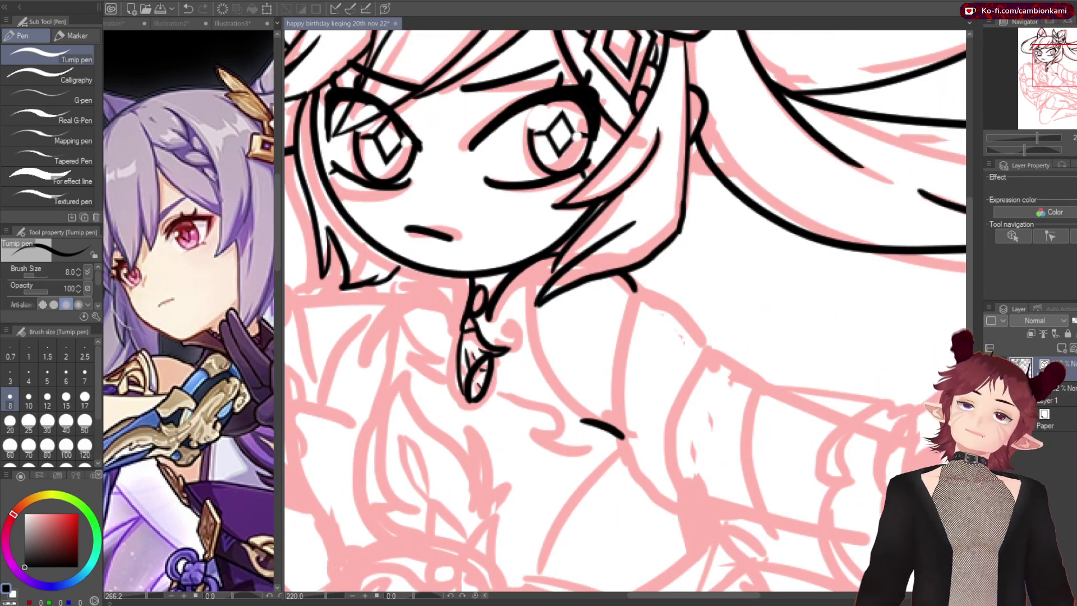
left_click_drag(554, 408, 586, 420)
scroll(584, 420, "up", 2)
scroll(609, 291, "down", 3)
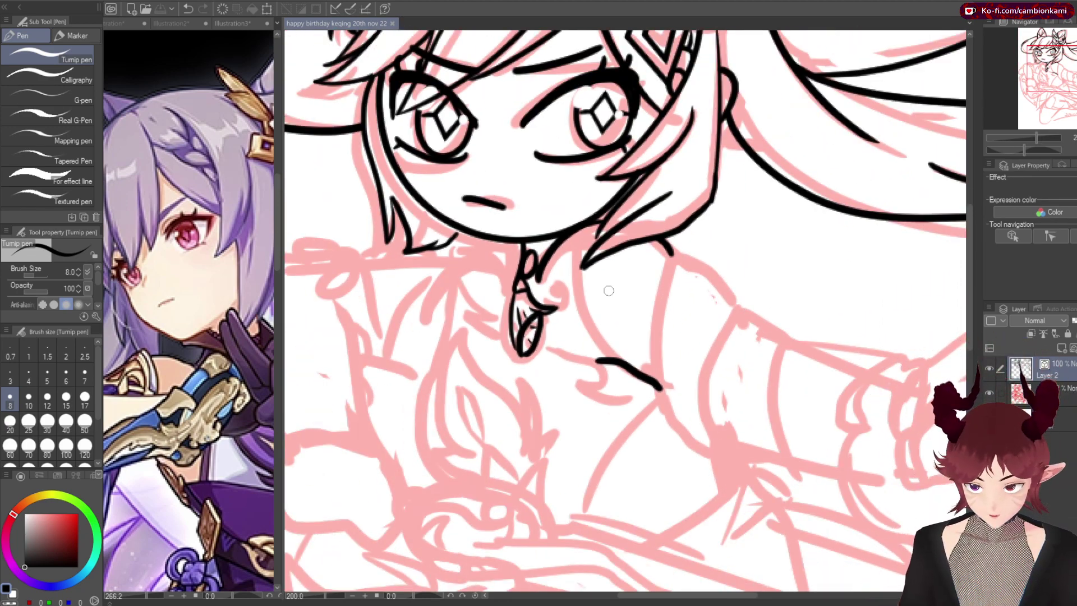
Ink the curved inner edge of the shoulder opening and the narrow double-line band at the top of the sleeve
scroll(769, 282, "up", 3)
left_click_drag(495, 220, 539, 387)
mouse_move(642, 235)
left_mouse_down()
mouse_move(630, 443)
mouse_move(676, 502)
mouse_move(627, 439)
left_mouse_up()
key("ctrl+z")
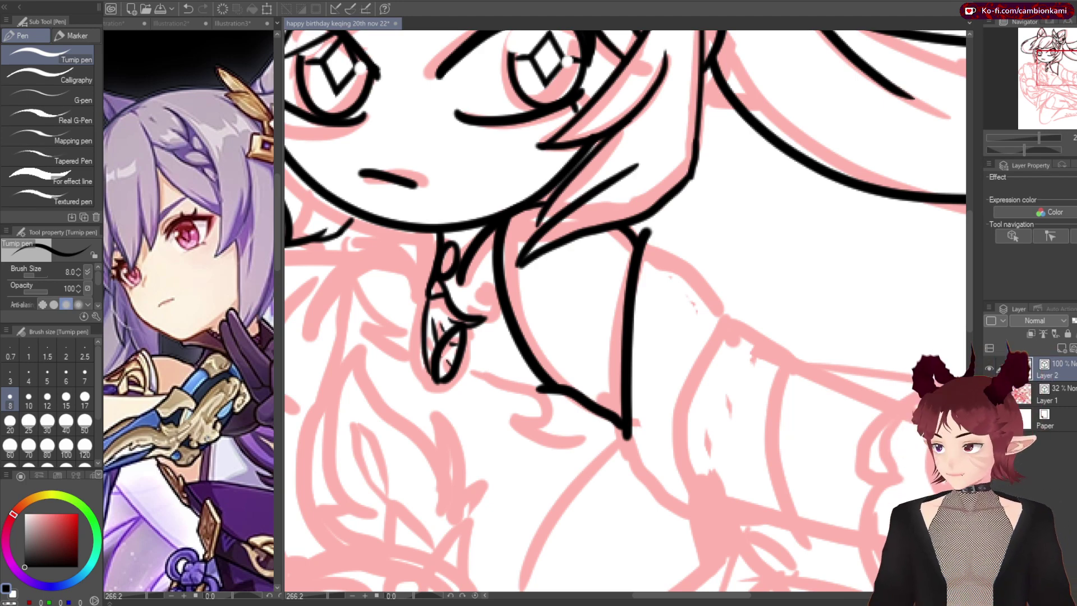
left_click_drag(669, 256, 654, 481)
key("ctrl+z")
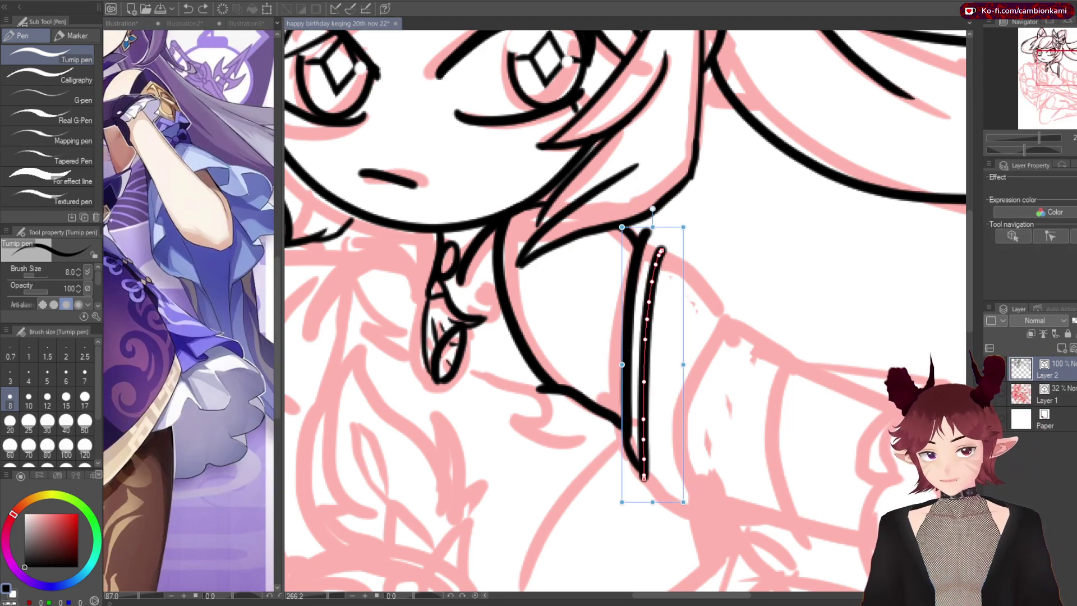
Ink the short upper sleeve section next to the shoulder band, with its sloping top and curved outer edge, and save the file
mouse_move(719, 314)
left_mouse_down()
mouse_move(682, 483)
mouse_move(695, 531)
left_mouse_up()
key("ctrl+z")
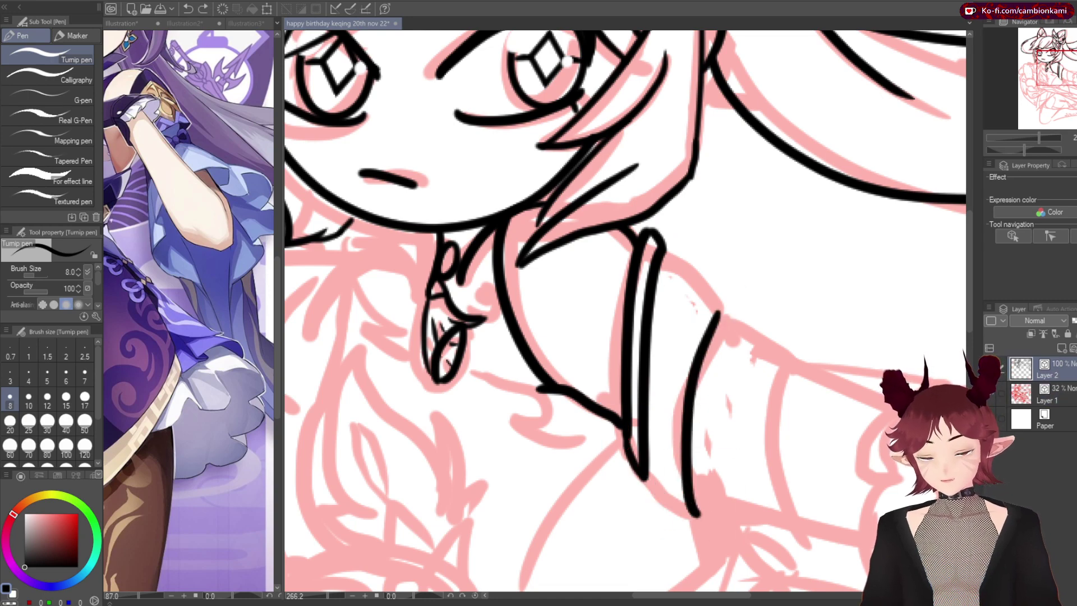
key("ctrl+z")
left_click_drag(662, 250, 695, 517)
key("ctrl+s")
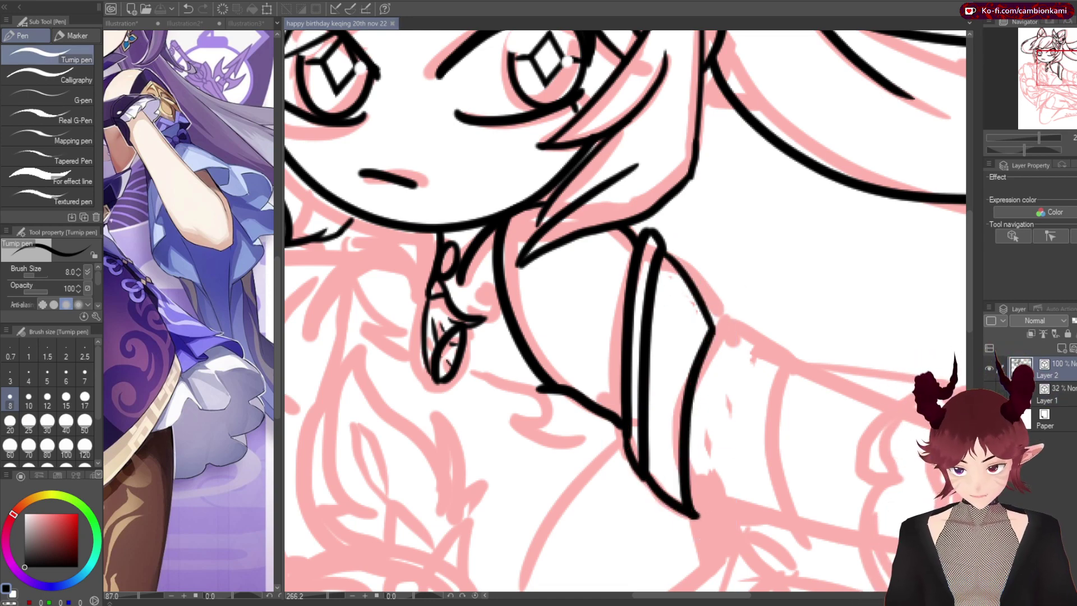
Ink the inner fold of the upper sleeve section, trim its straight top edge into a rounded puff, and save the file
scroll(771, 287, "up", 2)
mouse_move(664, 254)
left_mouse_down()
mouse_move(729, 322)
mouse_move(620, 289)
left_mouse_up()
left_click_drag(617, 234, 681, 311)
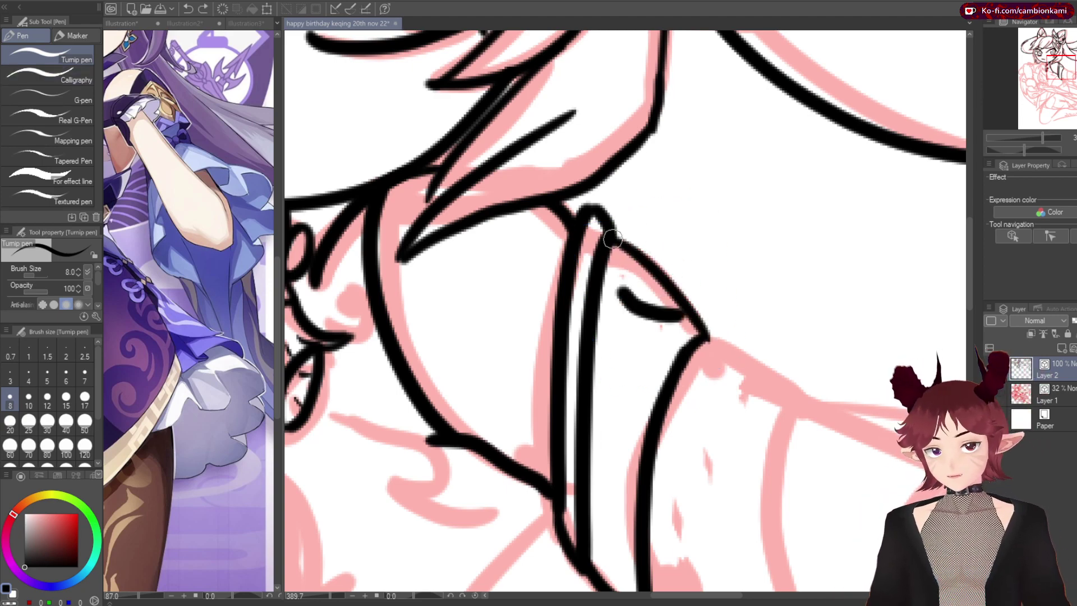
left_click_drag(622, 292, 593, 444)
key("e")
left_click_drag(623, 247, 673, 303)
scroll(626, 314, "down", 3)
scroll(626, 314, "up", 2)
key("ctrl+s")
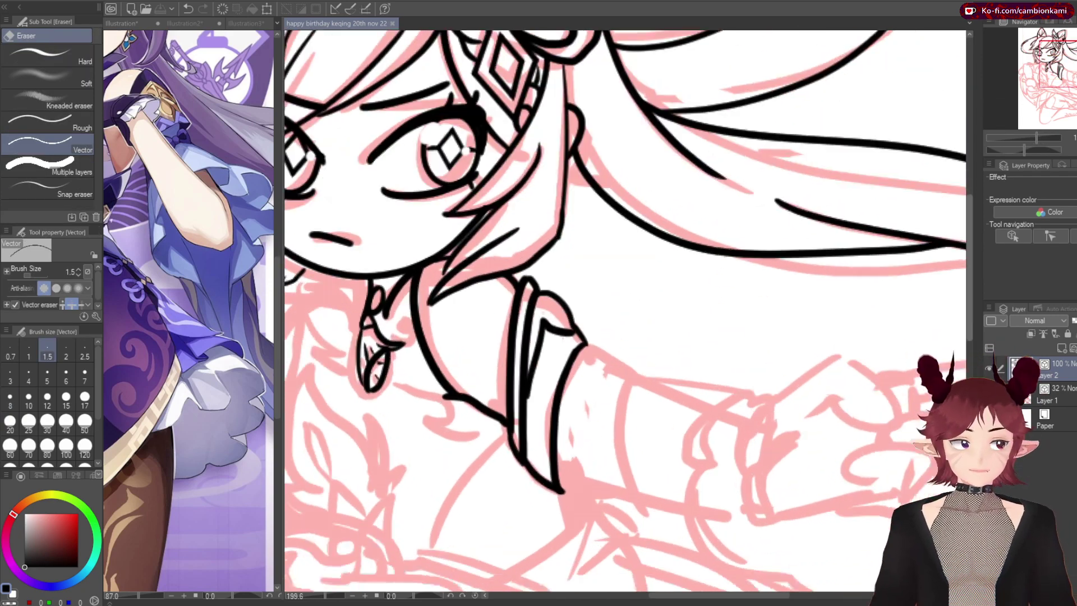
Check the costume reference and ink the gathered top, long side edges and inner fold lines of the hanging sleeve panel
left_click(121, 23)
scroll(185, 168, "up", 5)
left_click_drag(561, 225, 561, 312)
key("p")
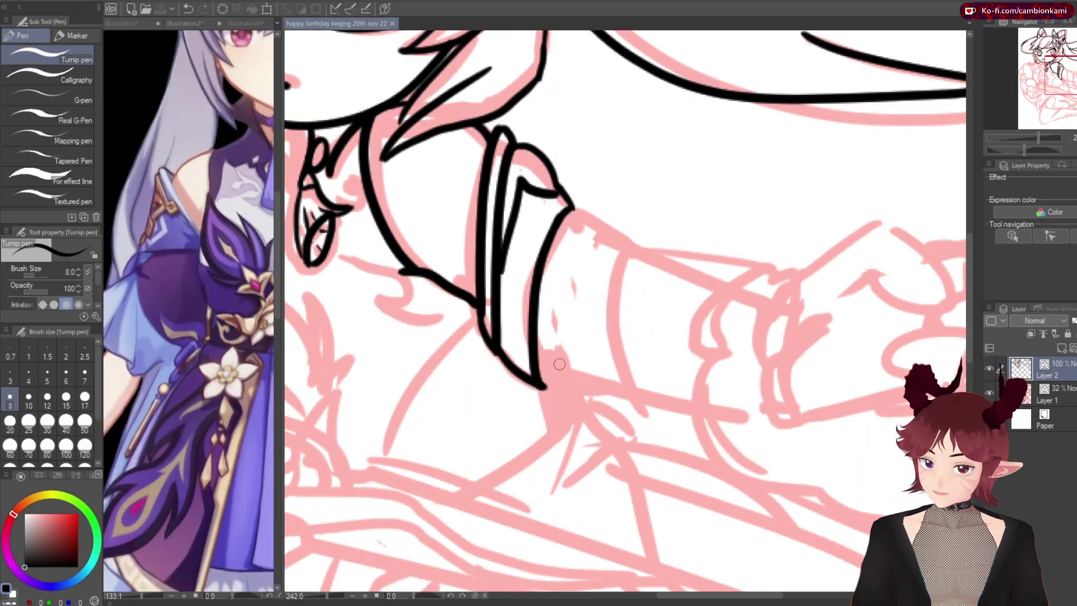
left_click_drag(577, 213, 562, 384)
key("ctrl+z")
left_click_drag(583, 212, 628, 399)
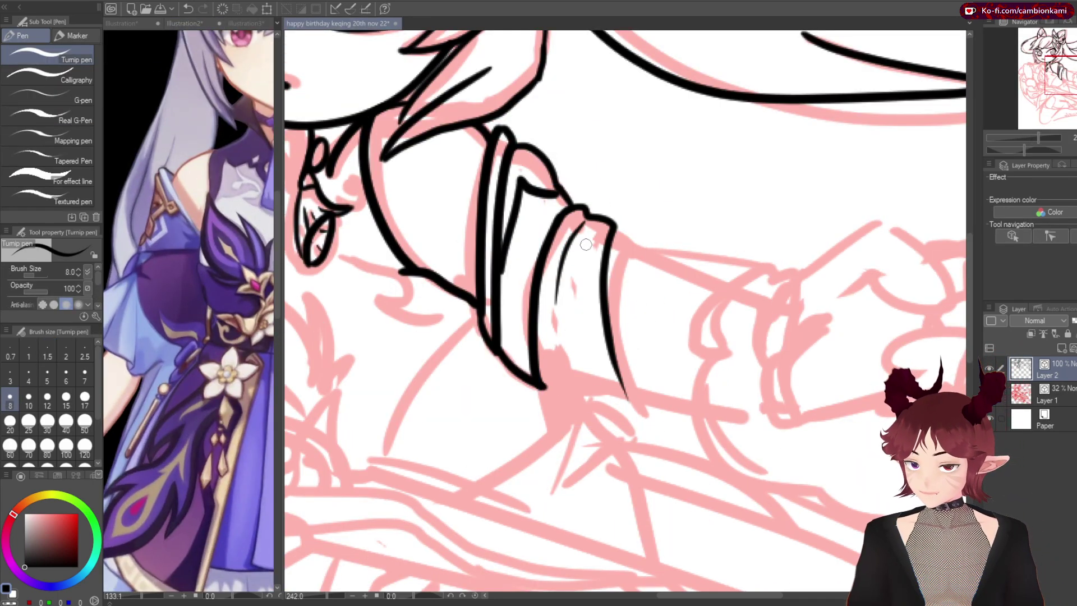
Ink the pointed lower end of the hanging sleeve panel and erase the line overlapping it, checking with the sketch hidden
left_click_drag(537, 387, 561, 497)
mouse_move(618, 382)
left_mouse_down()
mouse_move(646, 440)
mouse_move(660, 433)
left_mouse_up()
left_click(989, 392)
key("e")
left_click(533, 365, "ctrl")
left_click(989, 392)
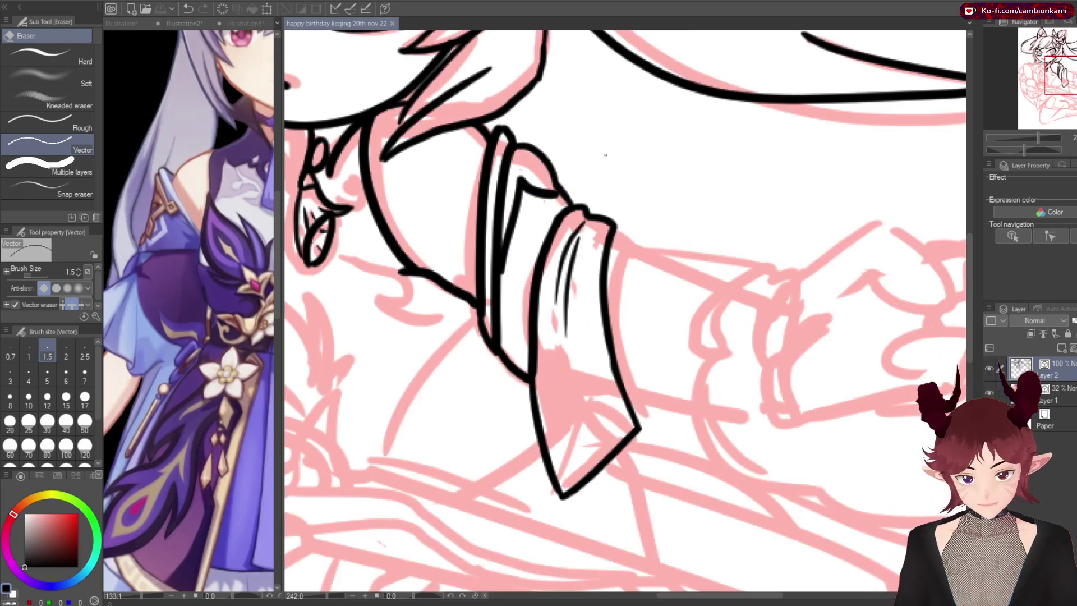
Ink a thick S-shaped curl ornament near the pointed tip of the hanging sleeve panel
key("p")
left_click_drag(561, 442, 571, 471)
left_click(576, 451, "ctrl")
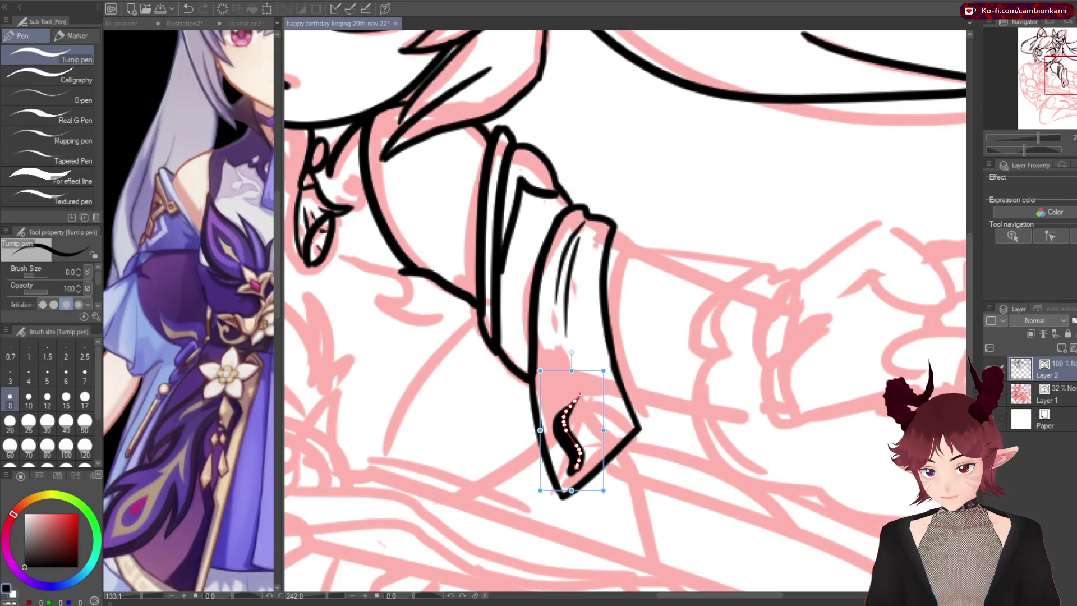
key("ctrl+0")
scroll(524, 393, "up", 5)
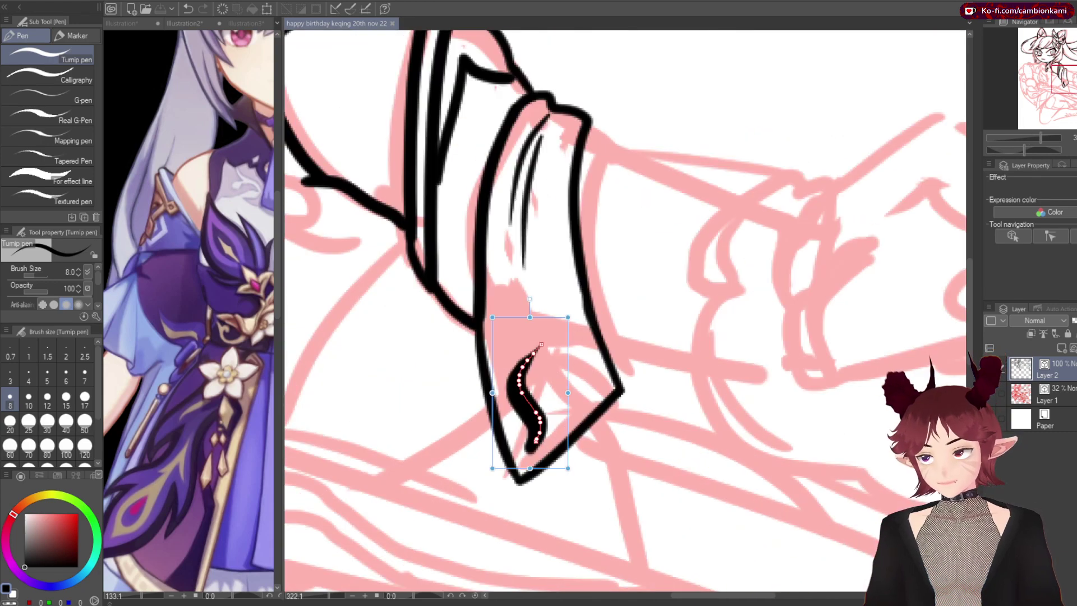
key("ctrl+d")
scroll(678, 347, "down", 5)
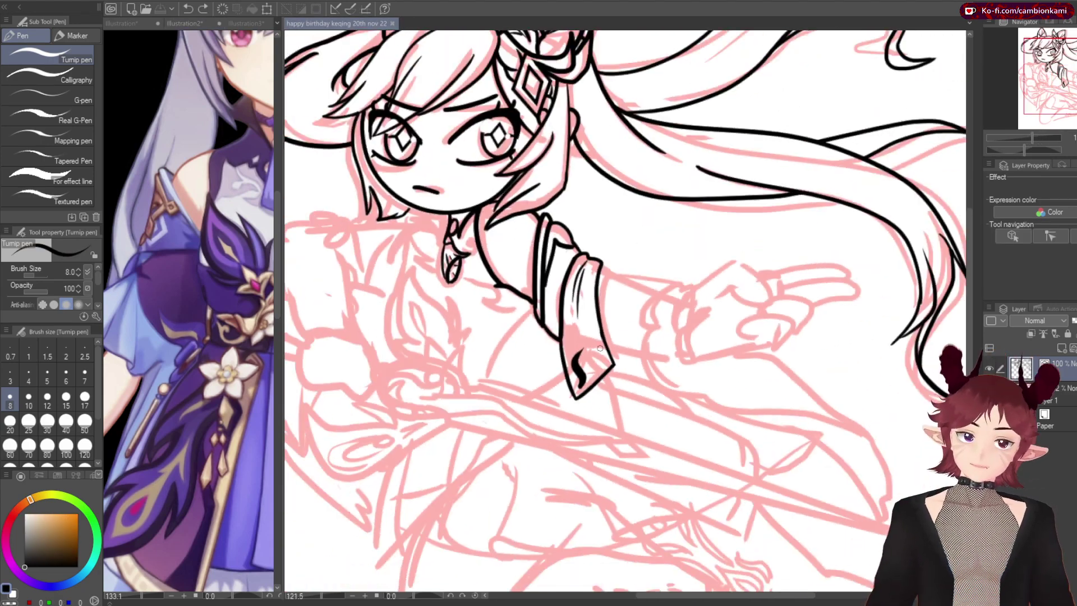
Ink the forearm sleeve's upper edge, the folded corner and front edge of its opening, and thin crease lines across it
scroll(679, 347, "up", 2)
scroll(679, 347, "up", 3)
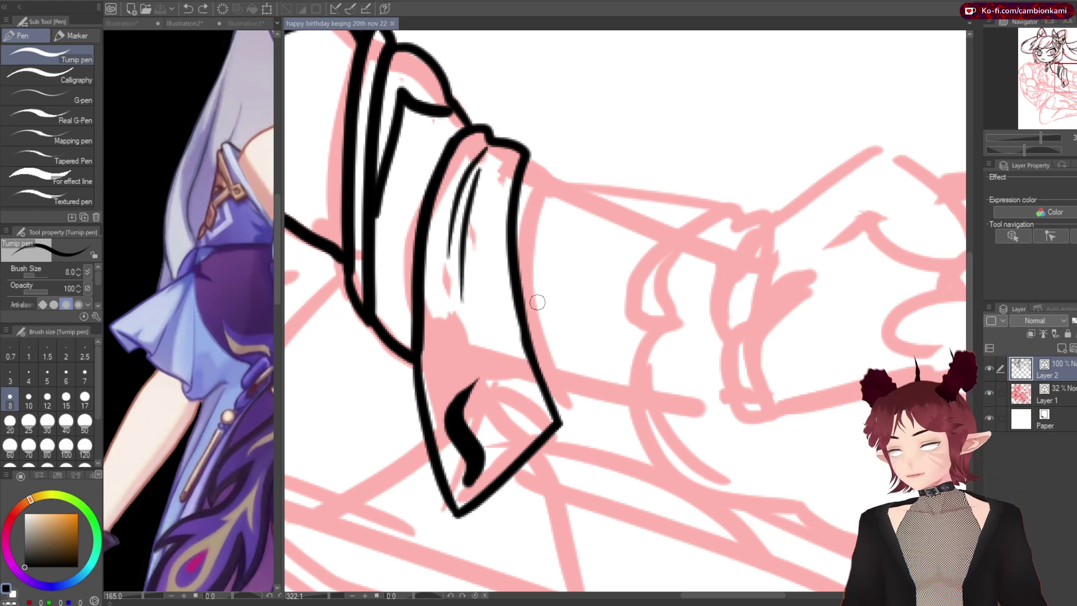
mouse_move(530, 160)
left_mouse_down()
mouse_move(720, 194)
mouse_move(725, 250)
left_mouse_up()
left_click_drag(777, 208, 693, 312)
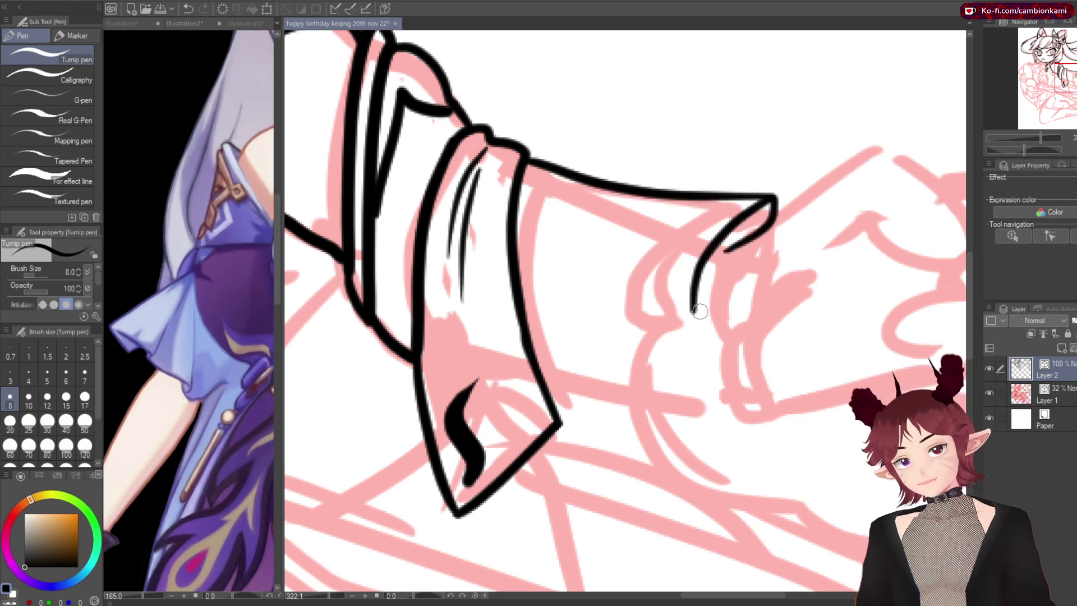
left_click_drag(539, 198, 627, 275)
key("ctrl+z")
left_click_drag(697, 315, 640, 290)
left_click_drag(514, 234, 564, 348)
Ink the curved lower edge of the sleeve opening with a small fold at its top, and save the file
left_click_drag(752, 502, 685, 363)
key("ctrl+z")
key("ctrl+z")
left_click_drag(733, 468, 688, 339)
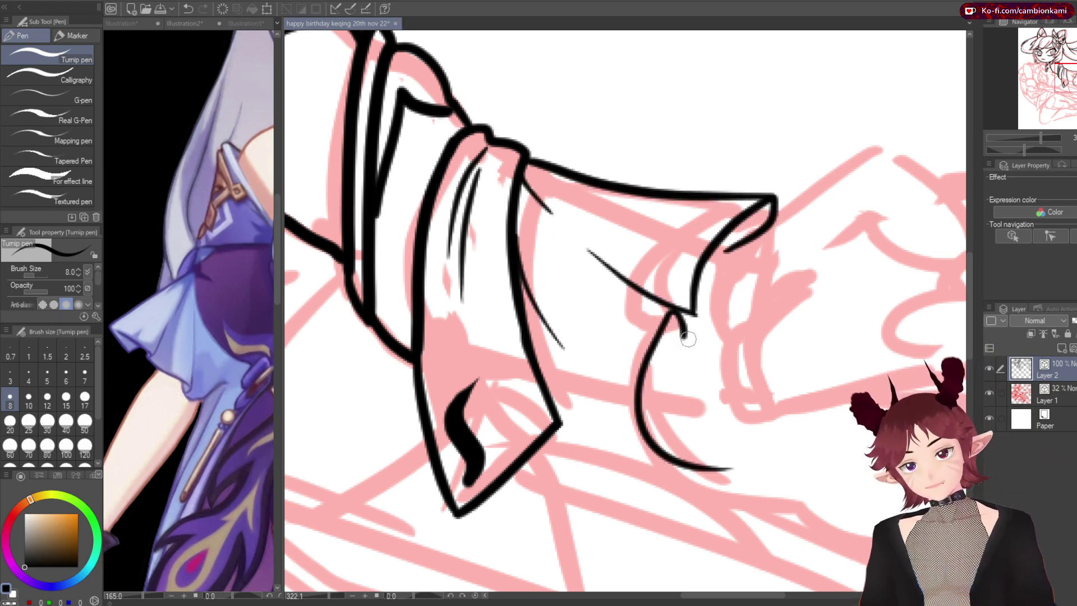
key("ctrl+s")
Ink the long wavy edge trailing from the sleeve opening, clean up its lines with the vector eraser, and save the file
scroll(770, 285, "down", 5)
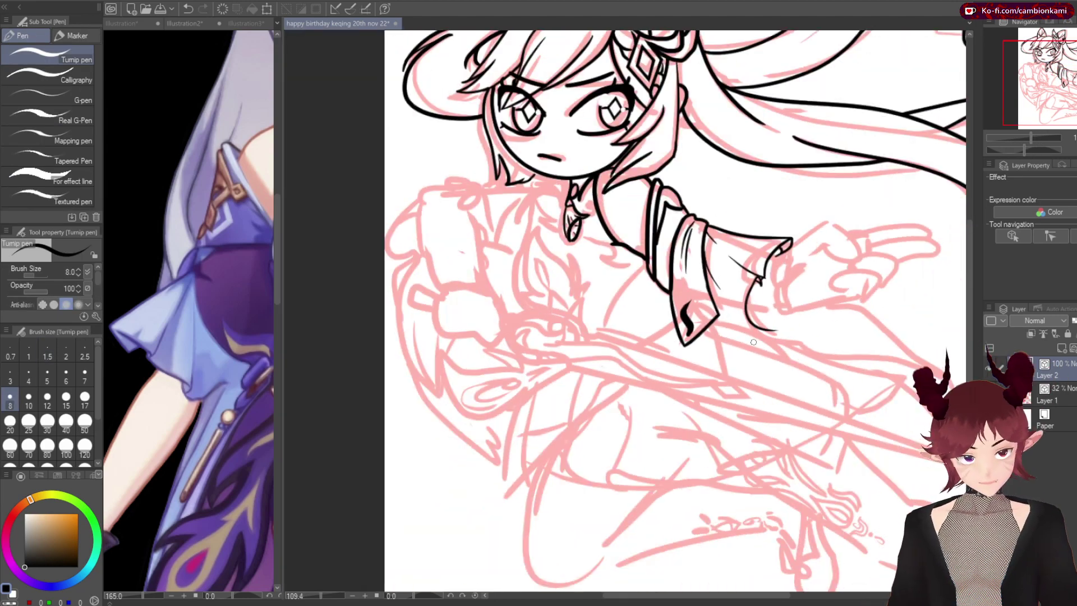
scroll(770, 285, "up", 4)
left_click_drag(770, 285, 740, 173)
scroll(415, 314, "up", 1)
mouse_move(677, 328)
left_mouse_down()
mouse_move(415, 314)
mouse_move(909, 488)
left_mouse_up()
key("e")
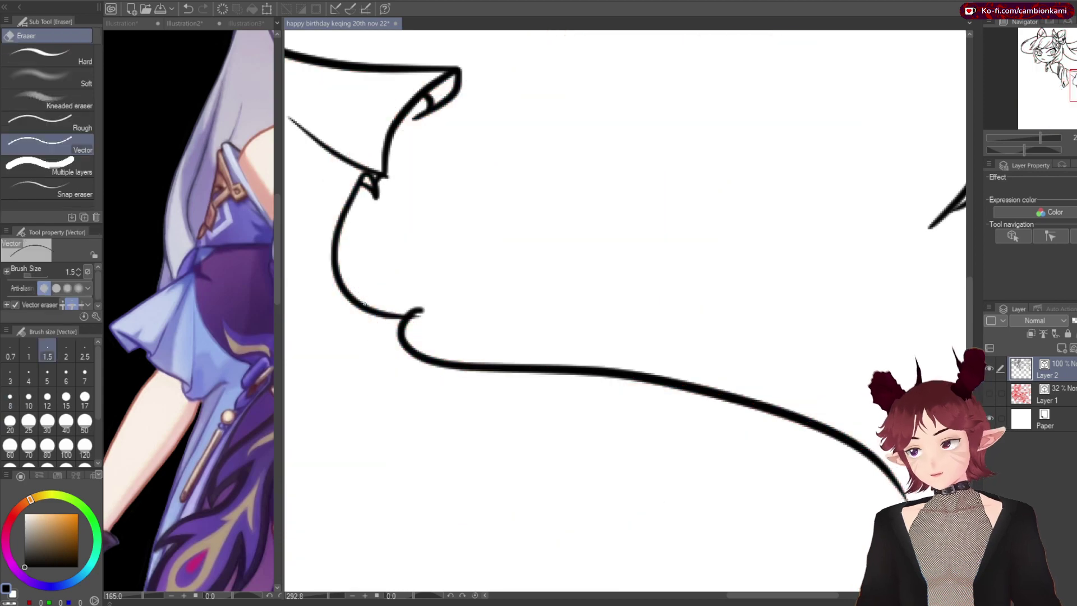
key("p")
key("ctrl+s")
scroll(717, 128, "down", 2)
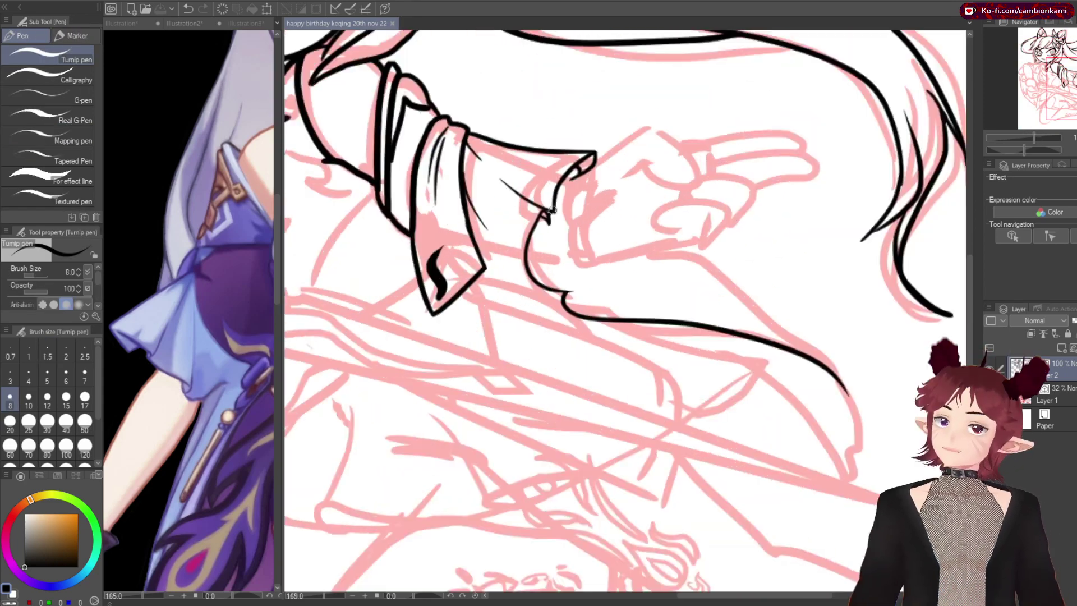
Ink the outstretched hand's thumb and the curved palm line, and erase the excess line at the thumb knuckle
scroll(717, 128, "up", 2)
left_click_drag(701, 62, 693, 139)
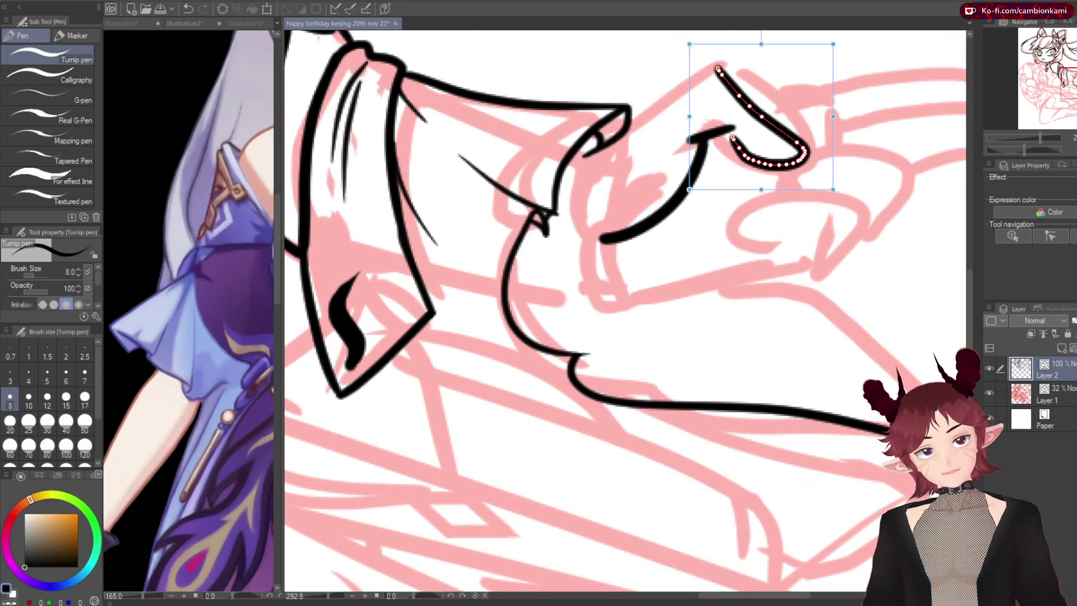
left_click_drag(586, 168, 710, 84)
left_click_drag(701, 144, 600, 241)
key("e")
left_click(711, 71)
key("p")
Ink the curled lower finger and the underside of the hand running back into the sleeve opening
left_click_drag(791, 204, 746, 247)
key("ctrl+z")
left_click_drag(852, 243, 816, 276)
left_click_drag(807, 227, 856, 241)
left_click_drag(780, 238, 812, 224)
mouse_move(817, 276)
left_mouse_down()
mouse_move(611, 306)
mouse_move(493, 277)
left_mouse_up()
scroll(611, 152, "down", 3)
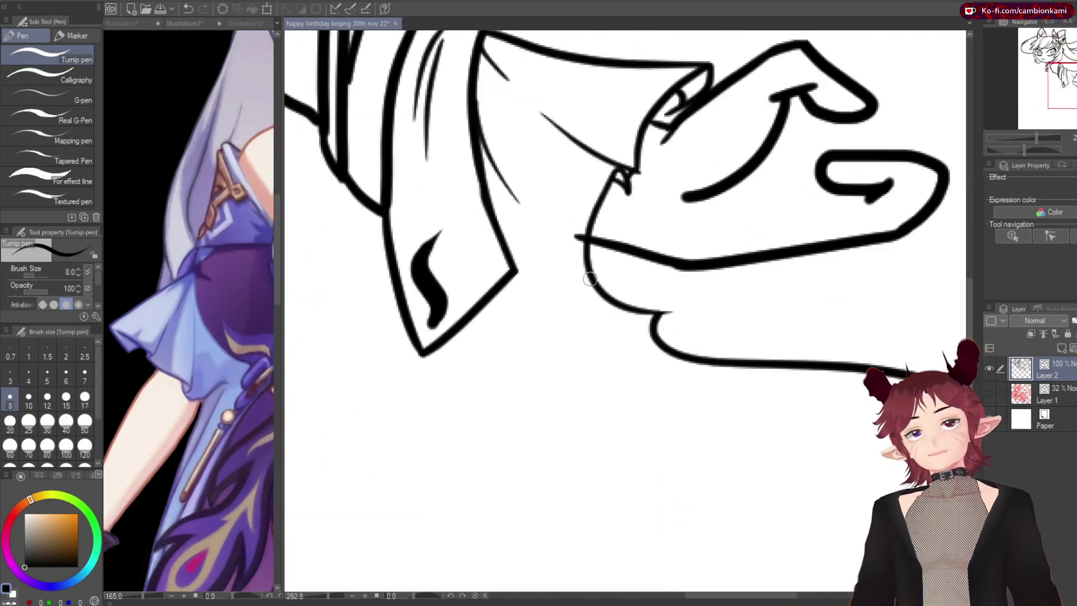
Erase the line ends where the underside of the hand and the wrist overlap the sleeve opening
key("e")
left_click(632, 275, "ctrl")
left_click_drag(631, 275, 644, 269)
left_click(670, 264, "ctrl")
scroll(671, 264, "up", 3)
left_click(524, 165, "ctrl")
scroll(457, 236, "down", 4)
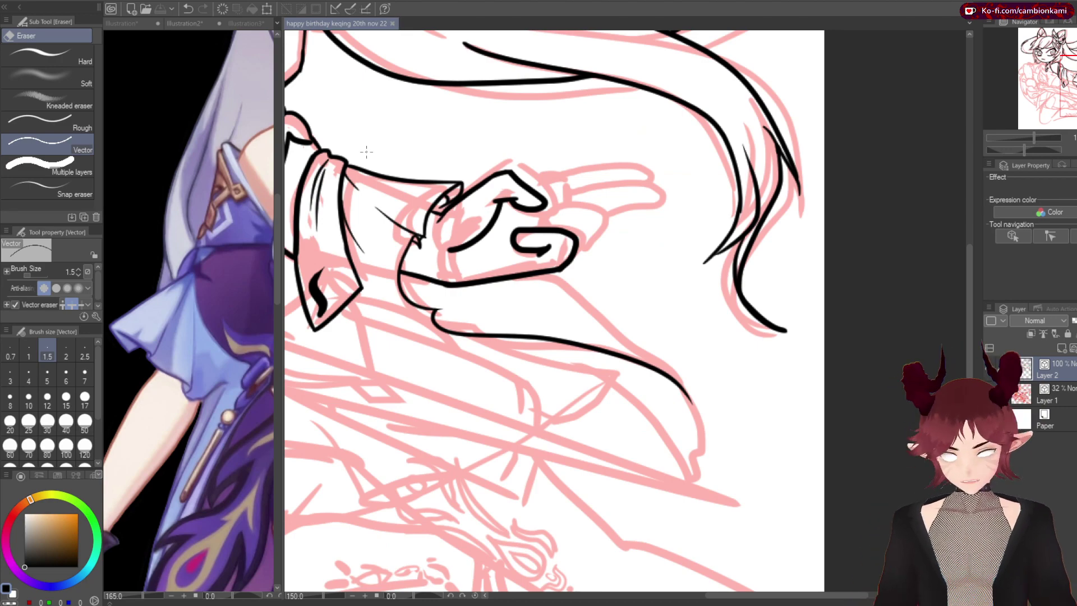
Ink the second curled finger and the two extended fingers of the outstretched hand
scroll(501, 185, "up", 5)
key("p")
mouse_move(692, 343)
left_mouse_down()
mouse_move(730, 292)
mouse_move(712, 251)
mouse_move(640, 204)
left_mouse_up()
left_click(786, 191, "ctrl")
left_click_drag(785, 191, 747, 138)
scroll(584, 236, "down", 4)
scroll(583, 235, "up", 3)
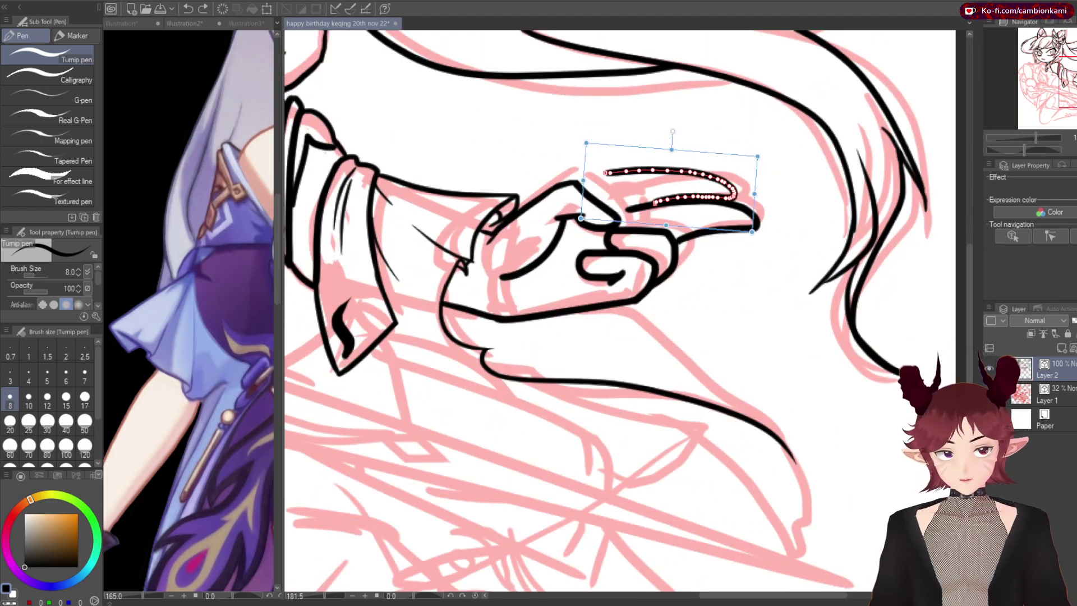
left_click(637, 178, "ctrl")
left_click_drag(636, 178, 634, 180)
Hide the sketch, erase the excess line at the base of the extended fingers, and show the sketch again to check the hand
left_click(989, 393)
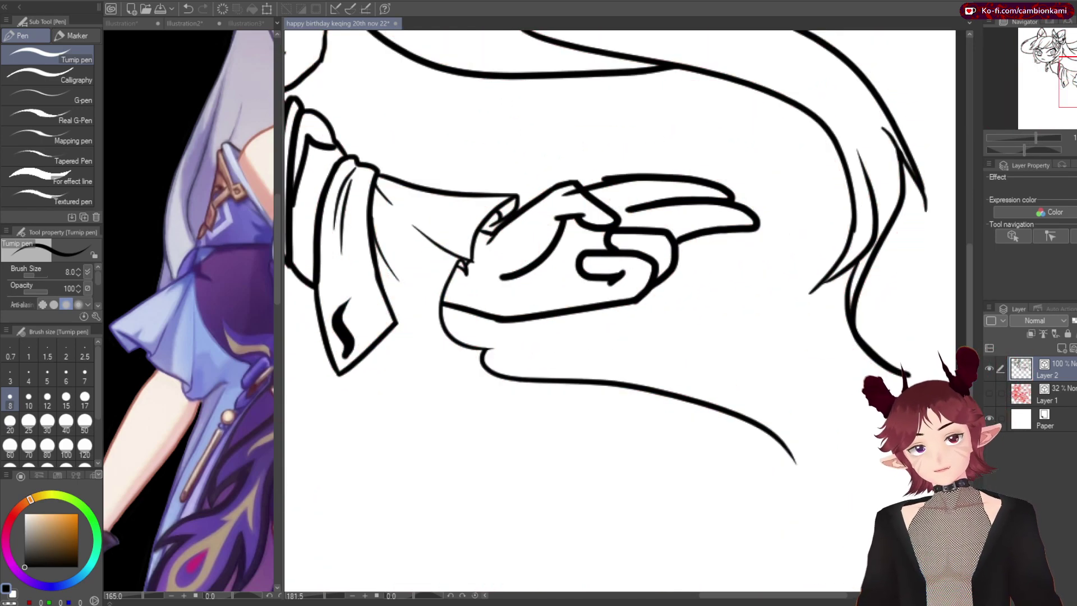
key("e")
left_click(612, 178, "ctrl")
scroll(706, 128, "down", 5)
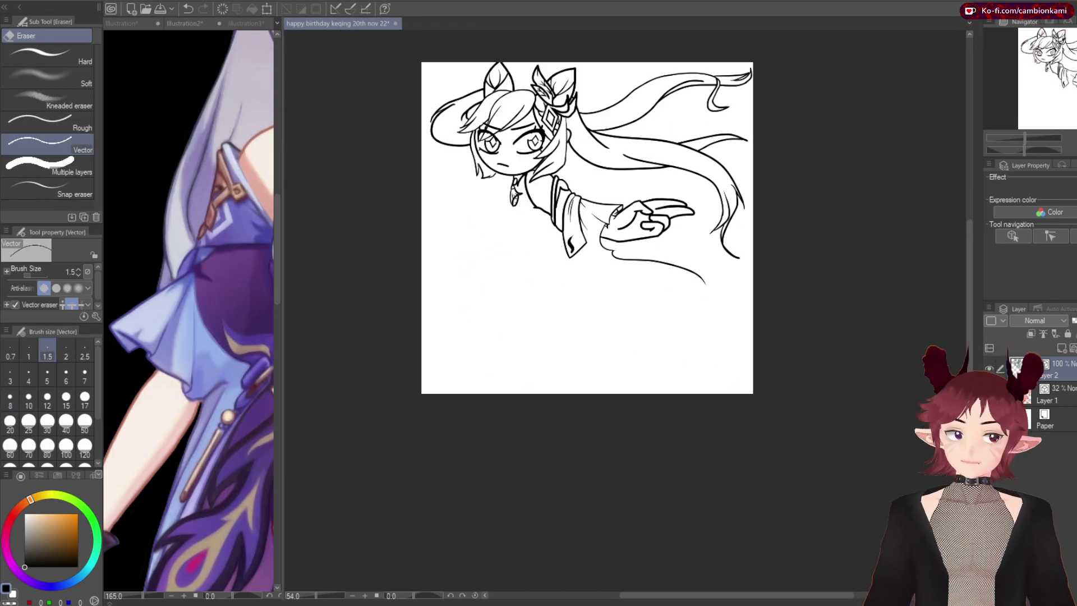
left_click(989, 393)
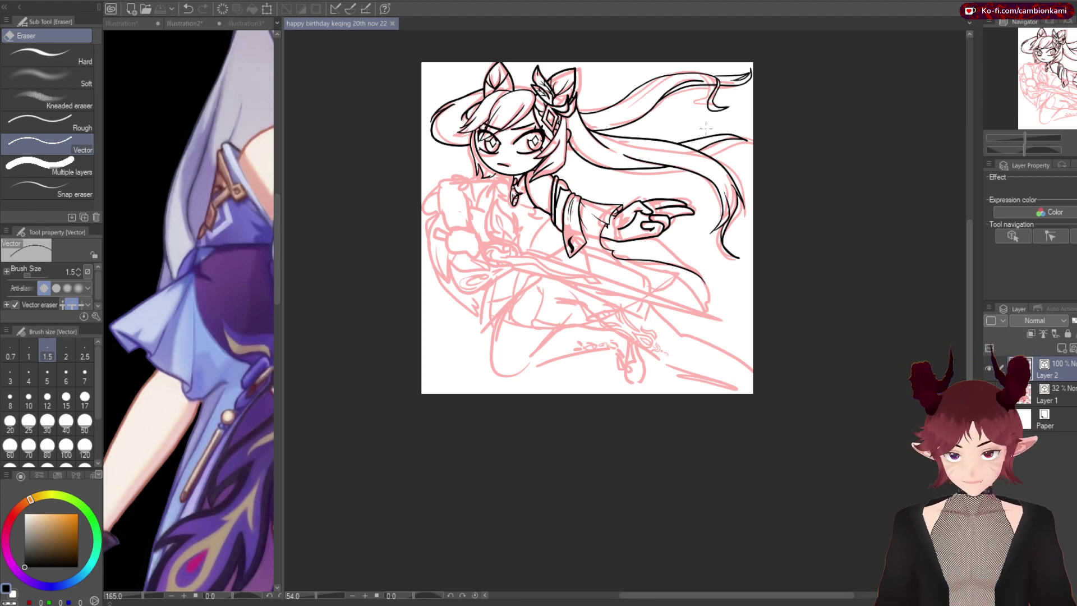
scroll(705, 128, "up", 3)
scroll(881, 417, "down", 1)
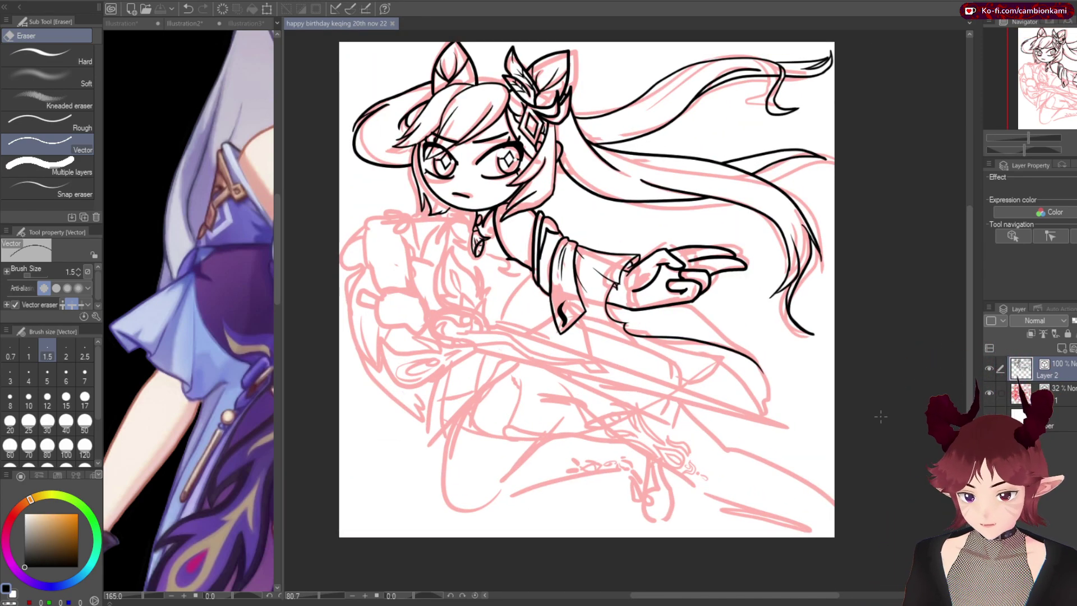
scroll(802, 251, "up", 3)
left_click(787, 251, "ctrl")
scroll(617, 314, "down", 5)
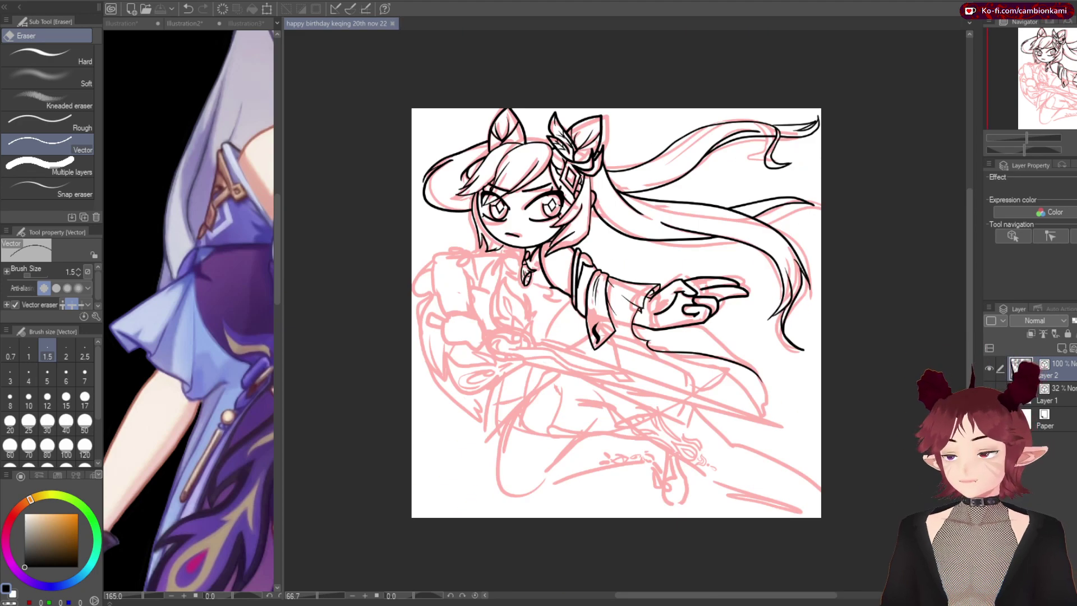
Ink the upper edge of the trailing sleeve from beneath the hand to its far end, and save the file
scroll(711, 349, "up", 3)
key("p")
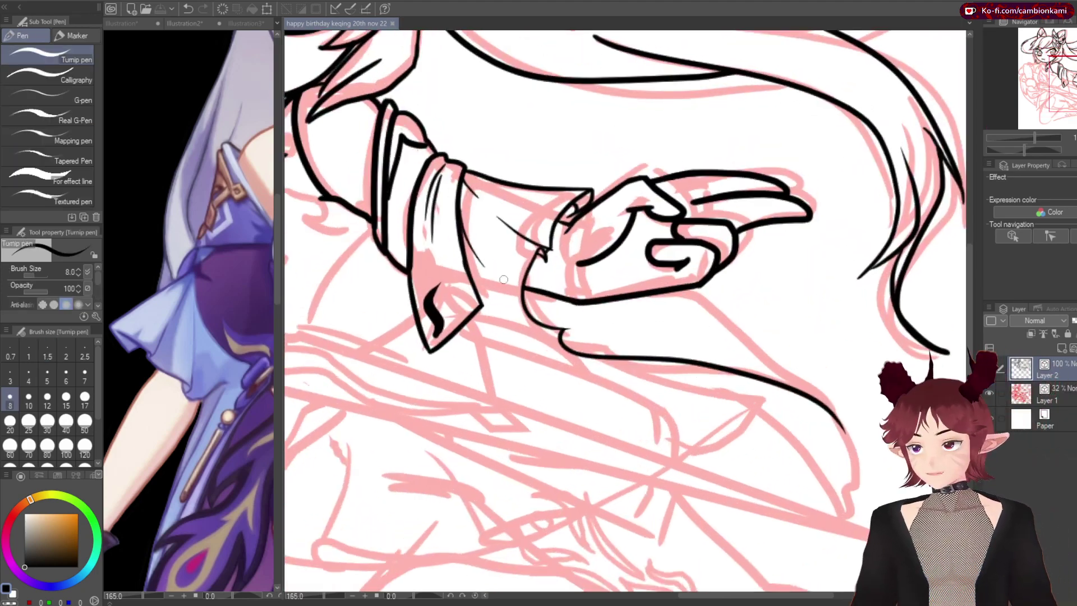
left_click_drag(686, 292, 843, 427)
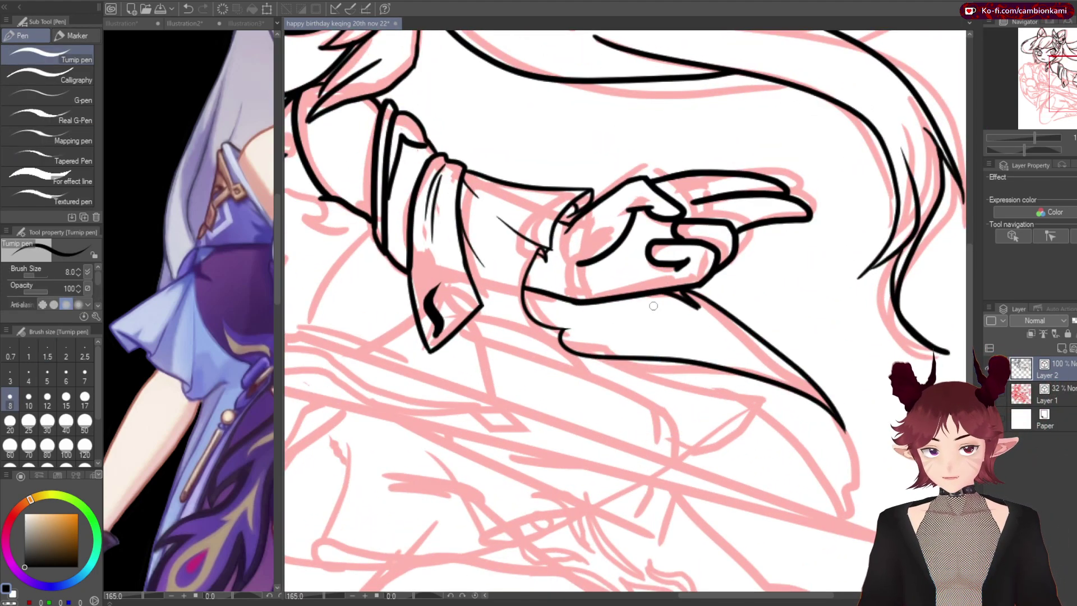
key("ctrl+s")
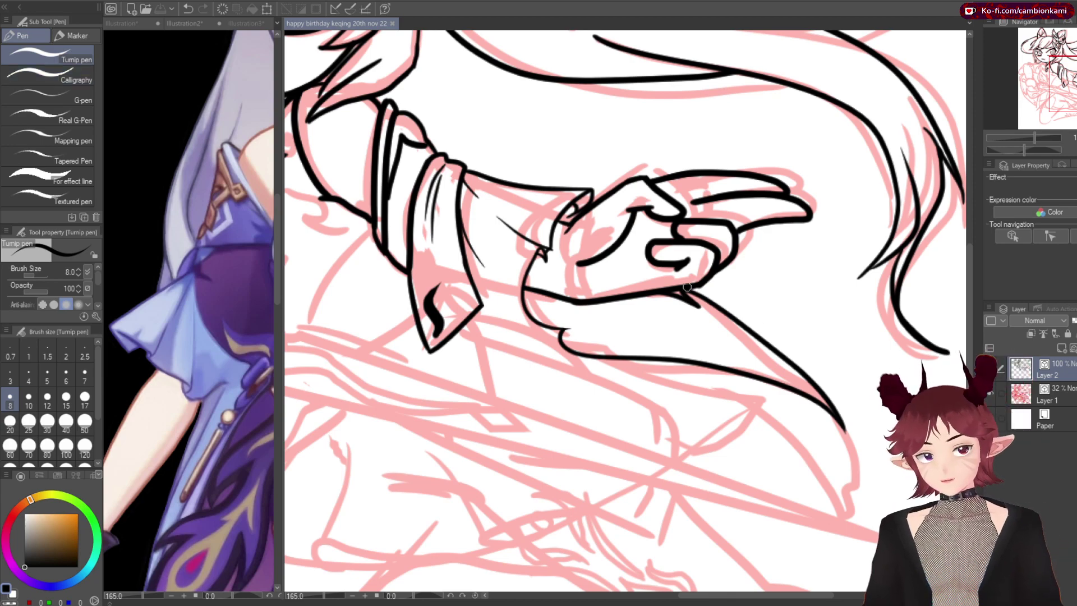
Ink the trailing sleeve's outer panel to a sharp point with a notched lower edge, following the Illustration3 reference
scroll(687, 287, "down", 5)
key("ctrl+Tab")
key("ctrl+Tab")
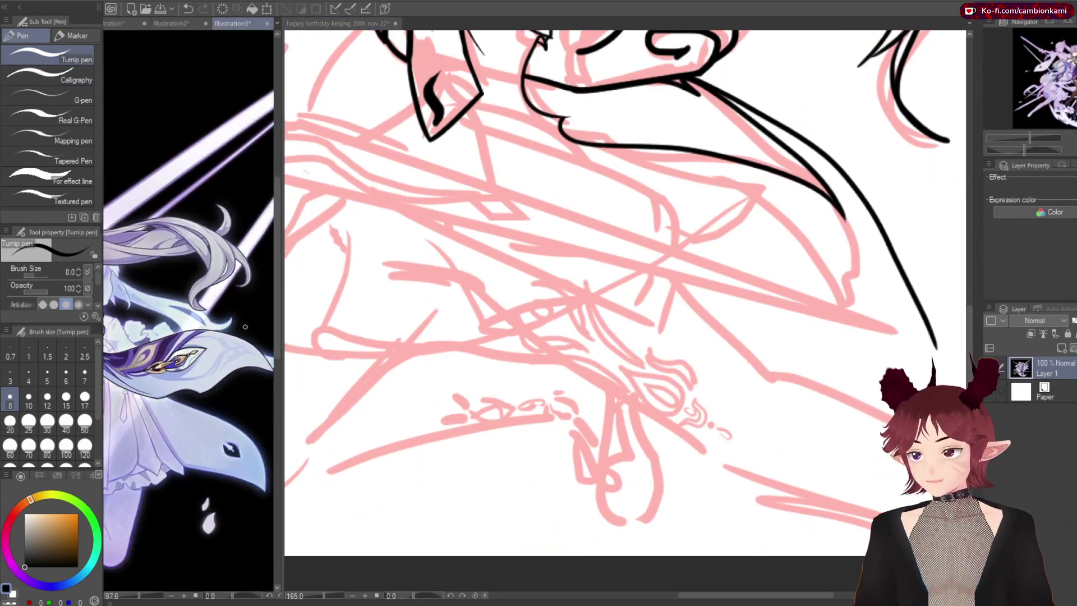
key("ctrl+Tab")
left_click_drag(819, 224, 825, 230)
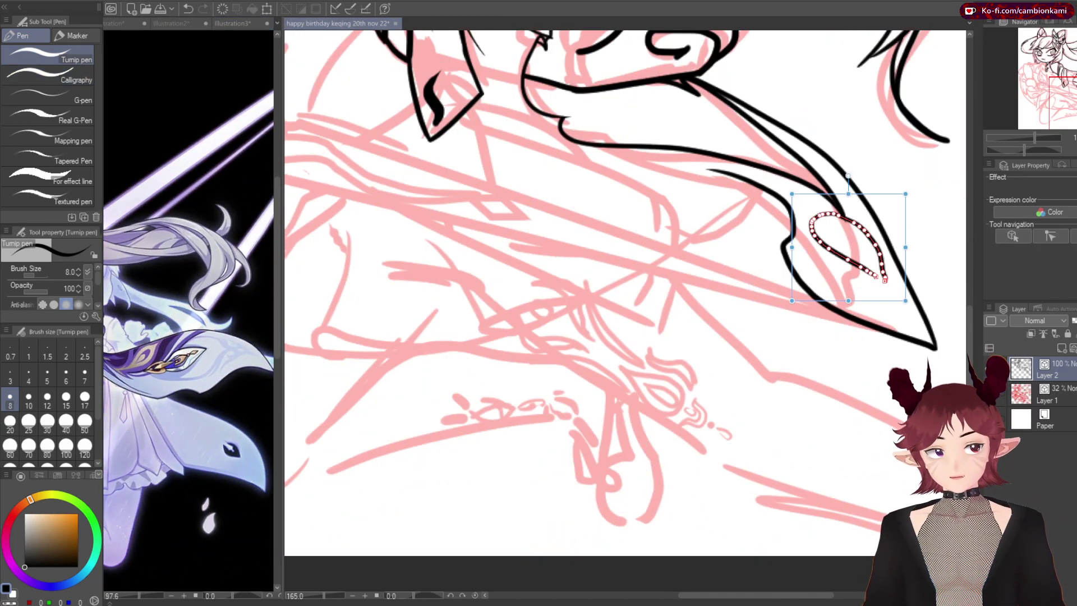
Replace the teardrop ornament near the trailing sleeve's pointed tip with a smaller, narrower one, and save the file
key("ctrl+z")
left_click_drag(754, 359, 757, 365)
key("ctrl+t")
left_click_drag(785, 488, 825, 503)
left_click_drag(776, 416, 858, 247)
key("Return")
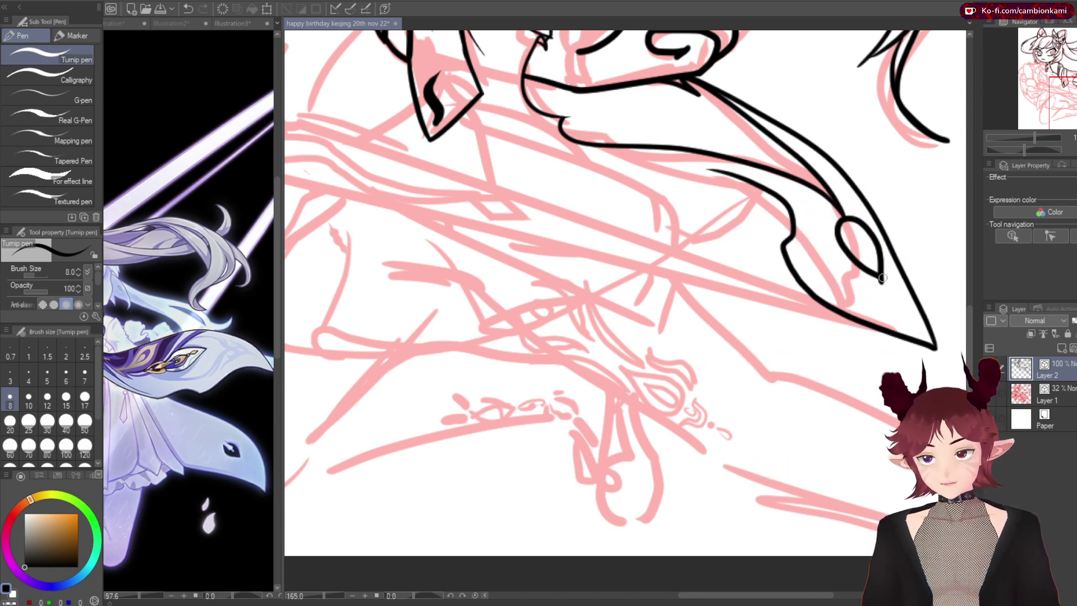
key("ctrl+s")
Ink the lower sleeve edge from the hanging panel to the trailing end, add long fold lines inside, and save
scroll(673, 339, "down", 5)
scroll(673, 339, "up", 6)
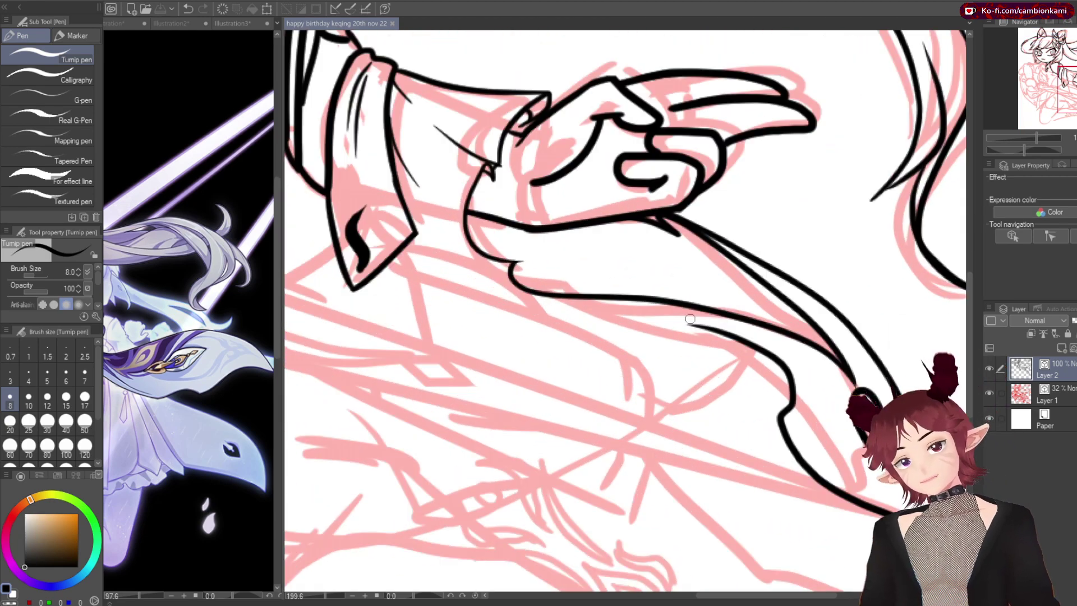
left_click_drag(410, 238, 721, 324)
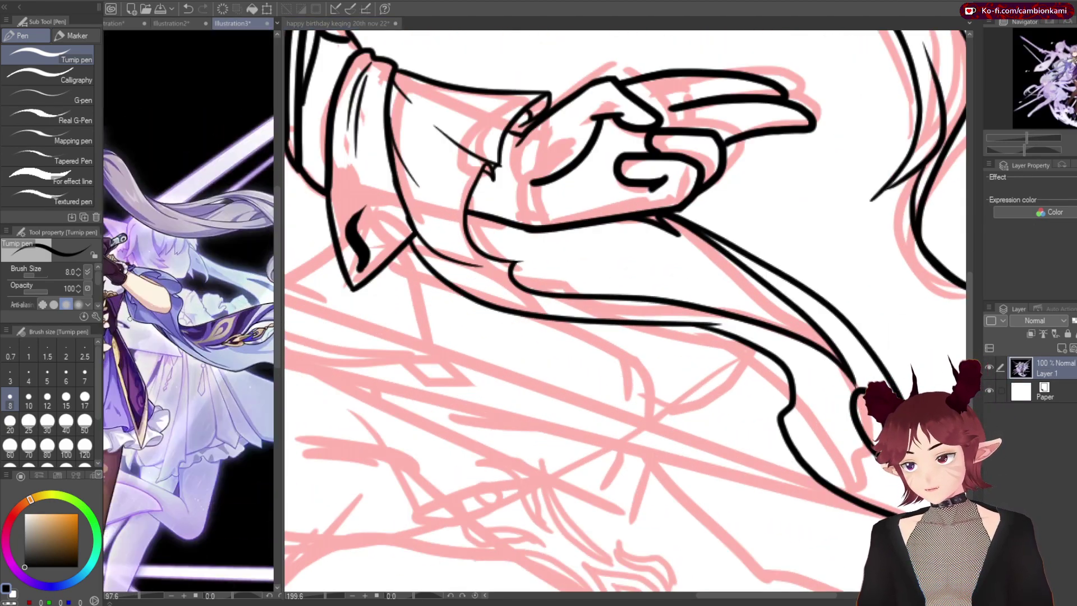
left_click(468, 206, "ctrl")
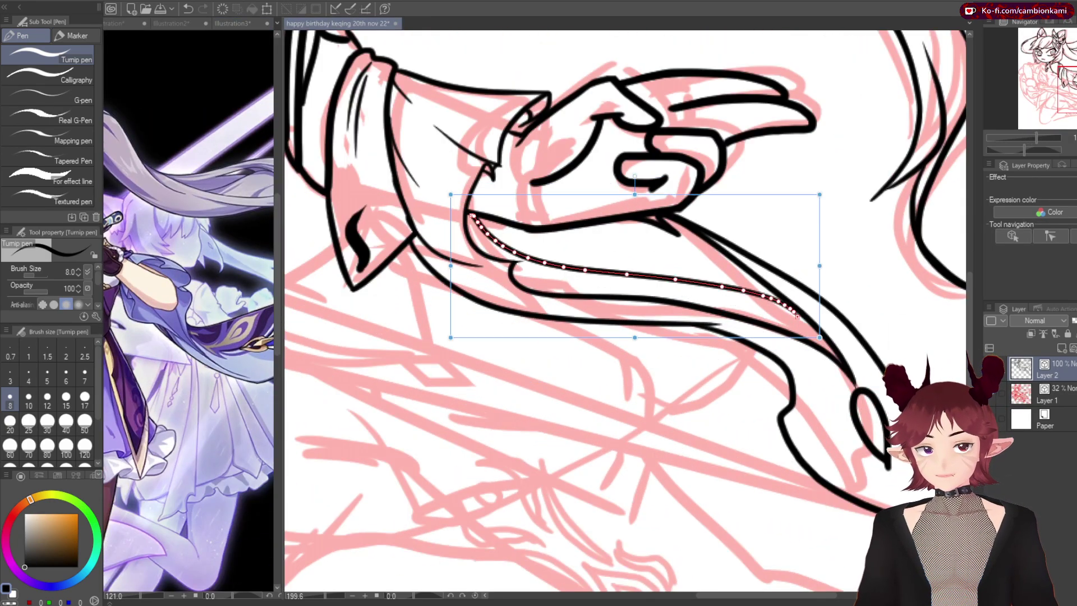
left_click(679, 252, "ctrl")
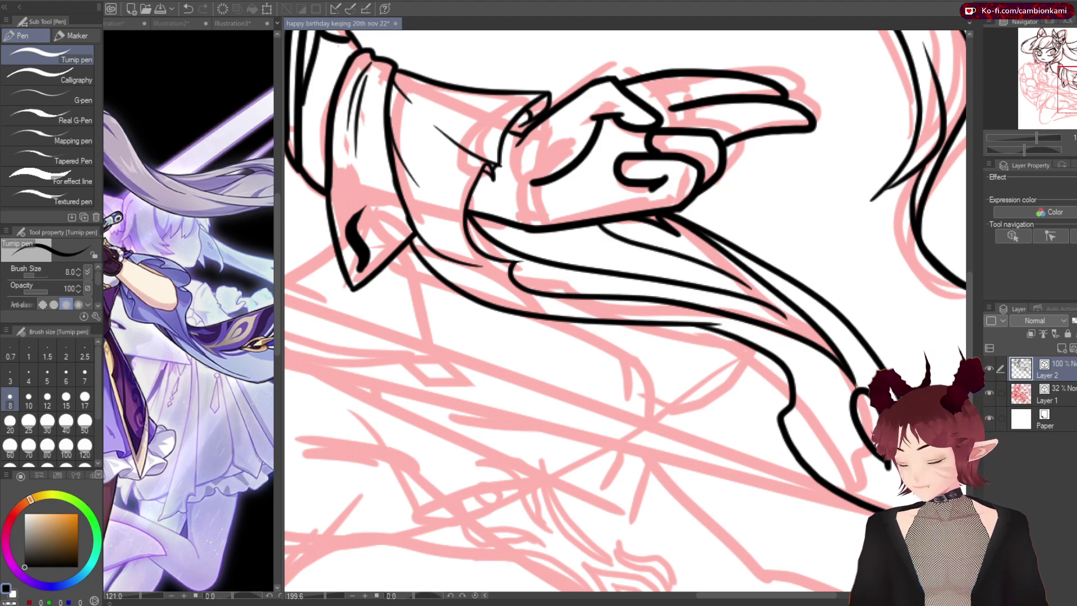
key("ctrl+minus")
key("ctrl+minus")
key("ctrl+minus")
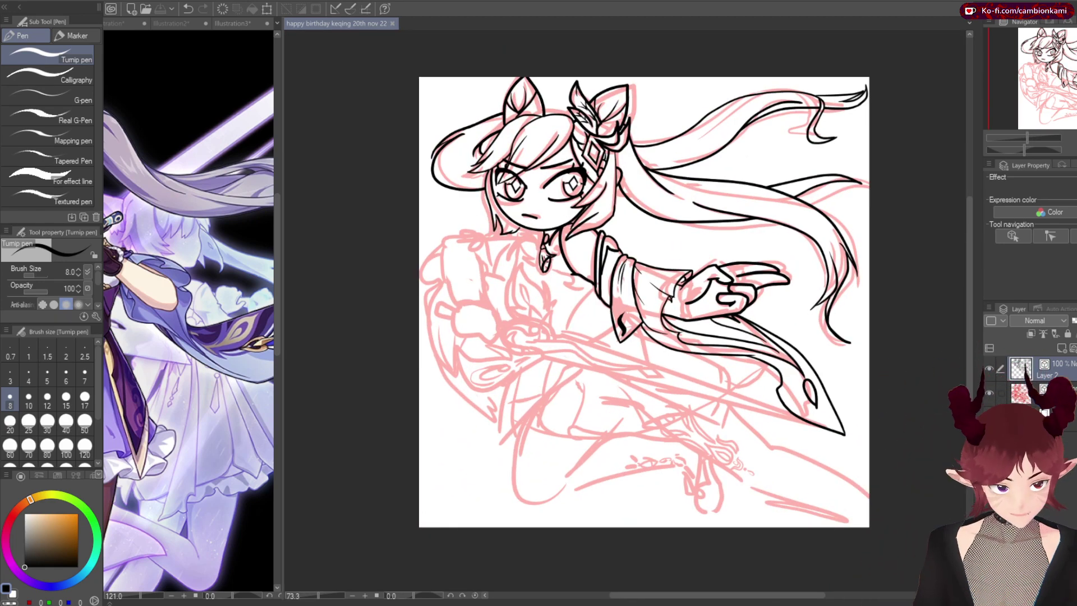
scroll(528, 238, "up", 5)
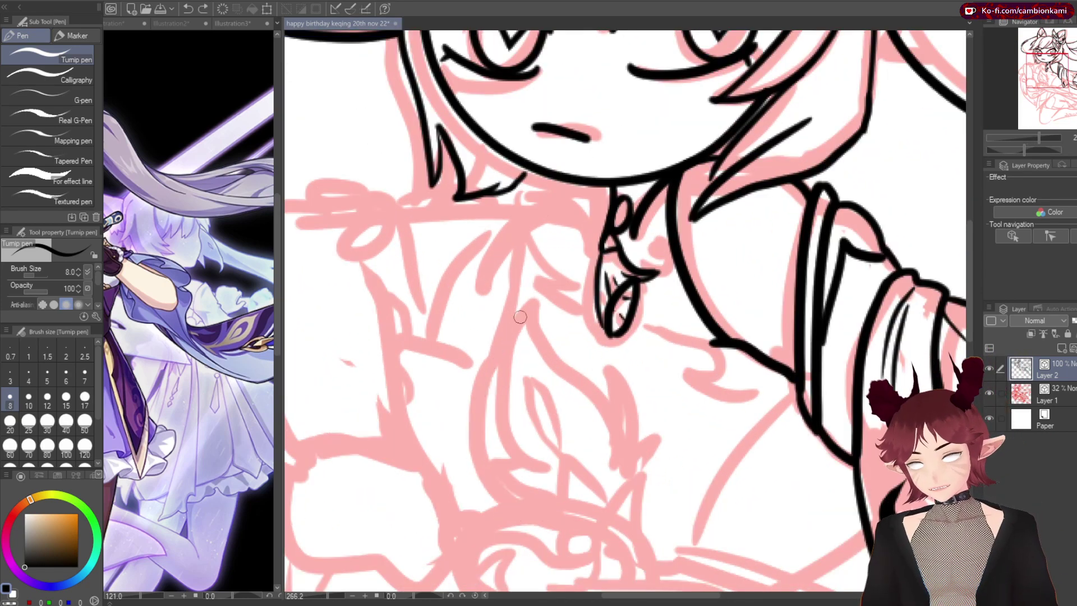
Ink the chest's outer curve from the collar down to the waist, and the neckline edge beneath the chin
left_click_drag(520, 317, 522, 519)
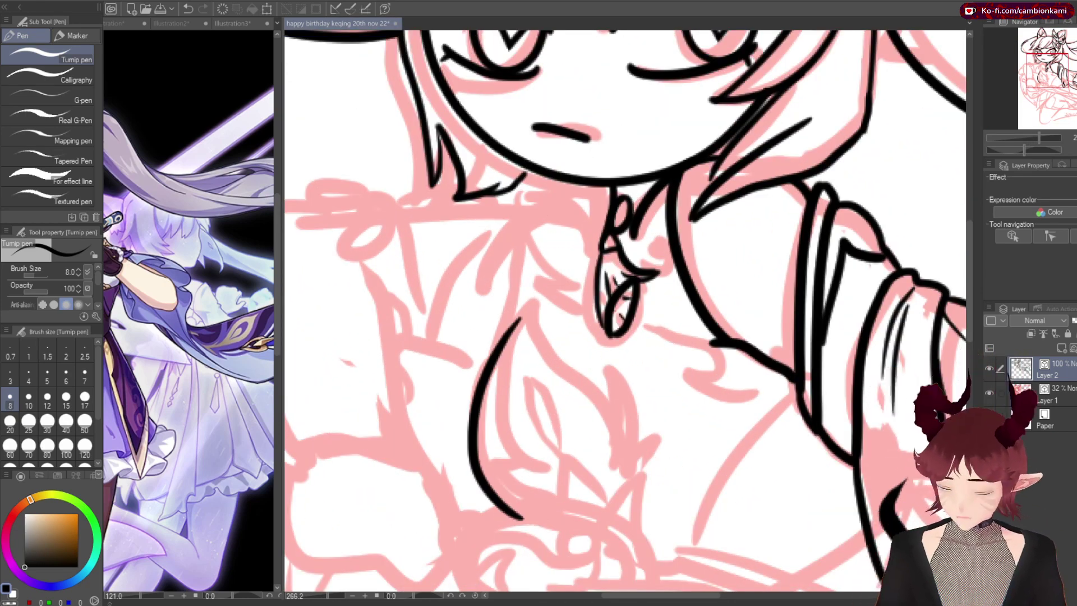
left_click_drag(609, 188, 500, 213)
left_click_drag(535, 199, 500, 329)
scroll(587, 176, "down", 3)
scroll(675, 231, "up", 3)
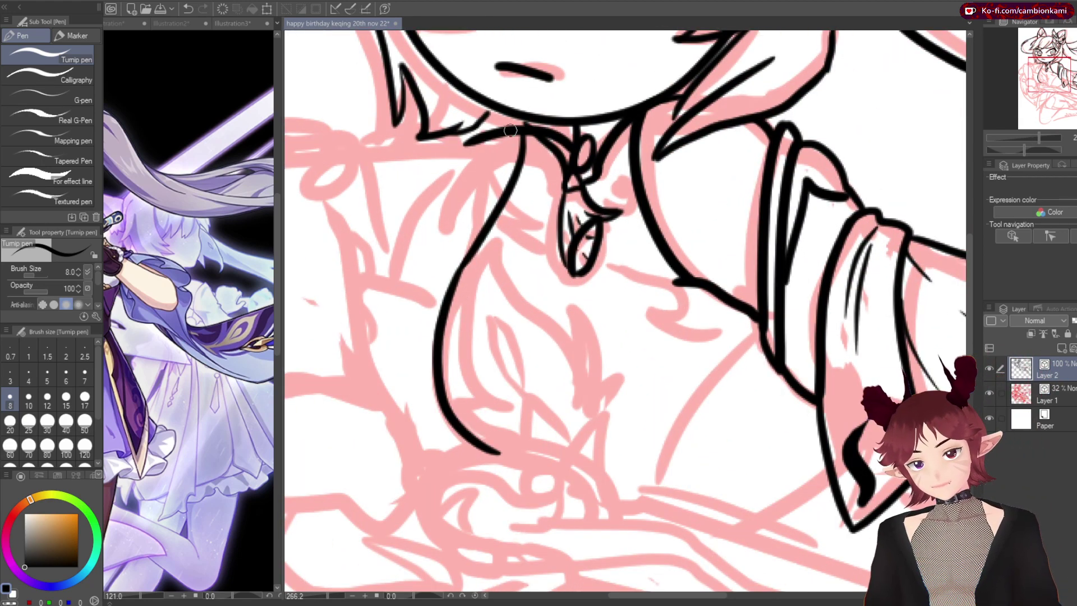
scroll(521, 168, "down", 3)
scroll(544, 251, "up", 3)
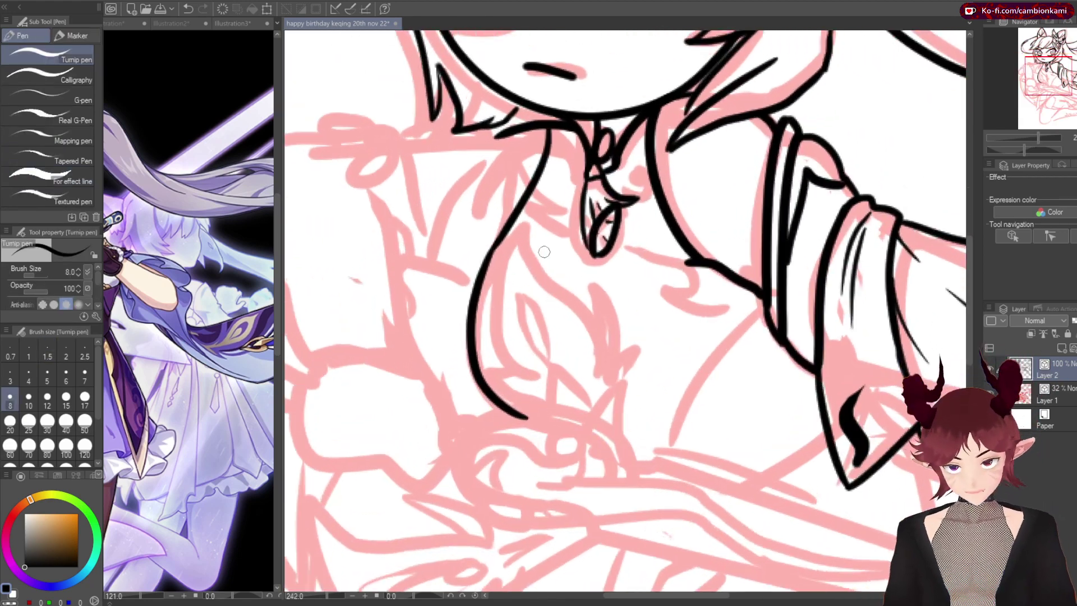
Ink two thin diagonal crease lines across the chest below the hanging neck ornament, redoing them until they sit right
scroll(617, 258, "down", 1)
key("ctrl+z")
left_click_drag(558, 293, 633, 255)
key("ctrl+z")
left_click_drag(533, 303, 614, 275)
key("ctrl+z")
left_click_drag(532, 307, 610, 266)
scroll(561, 287, "up", 1)
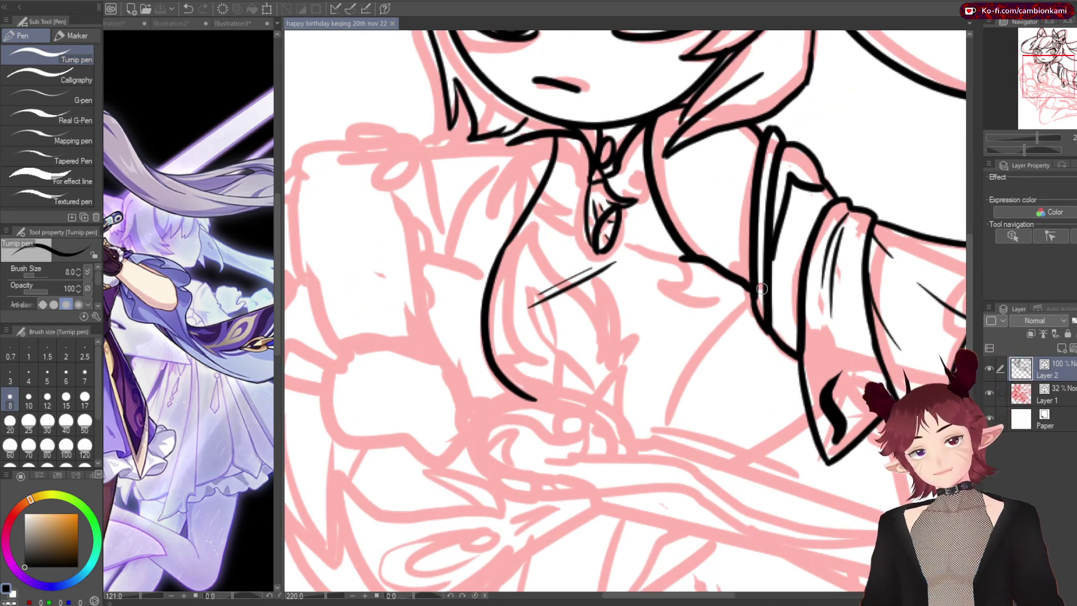
Ink the narrow vertical strap beside the collar and the edge of the shoulder panel next to it
left_click_drag(509, 133, 486, 280)
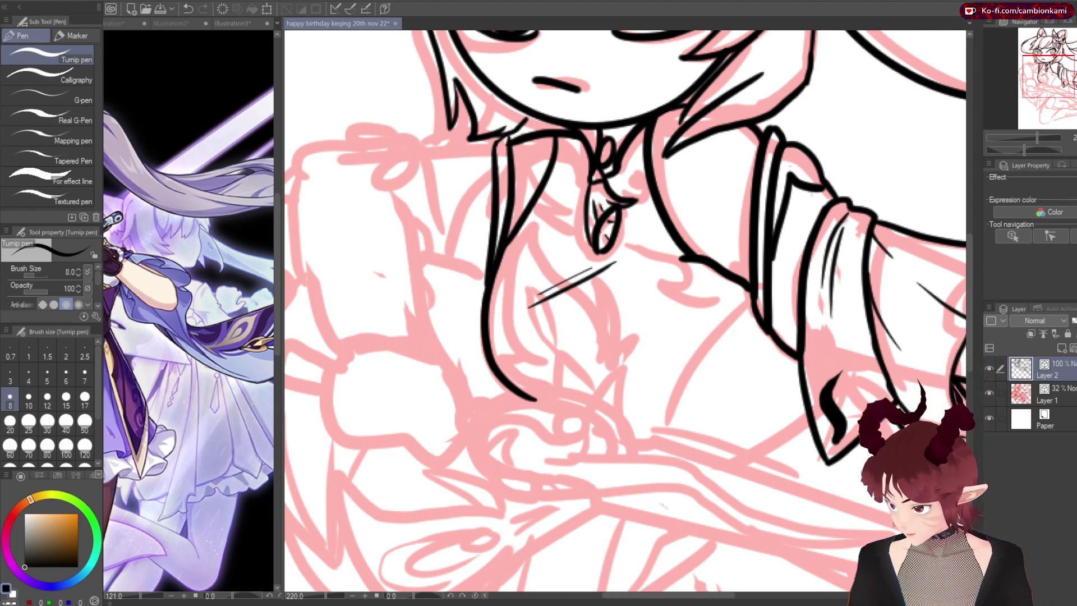
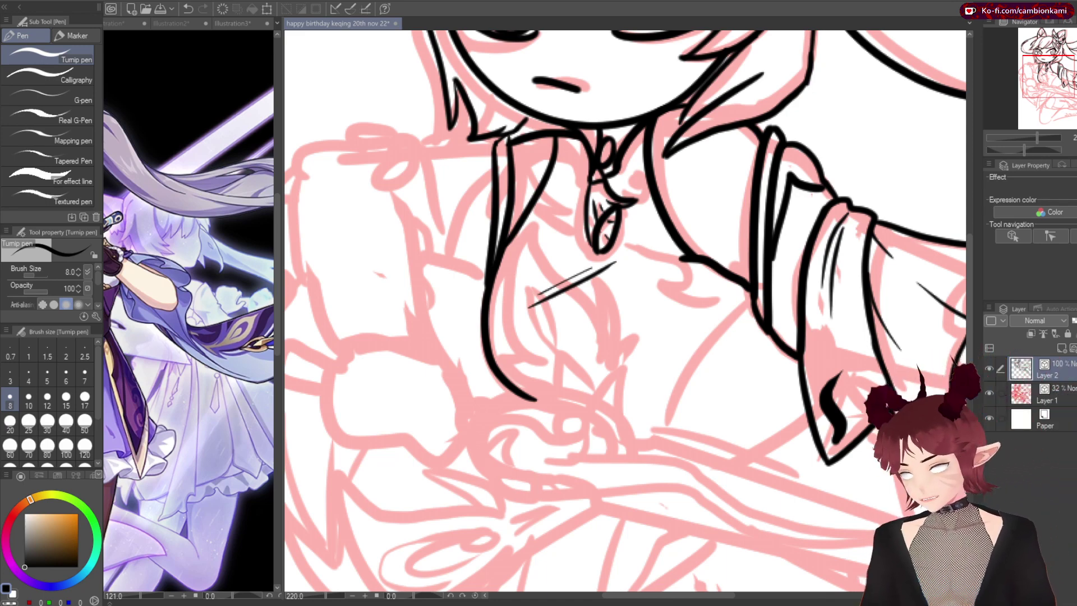
mouse_move(447, 146)
left_mouse_down()
mouse_move(422, 147)
mouse_move(451, 264)
left_mouse_up()
key("ctrl+z")
left_click_drag(420, 147, 449, 273)
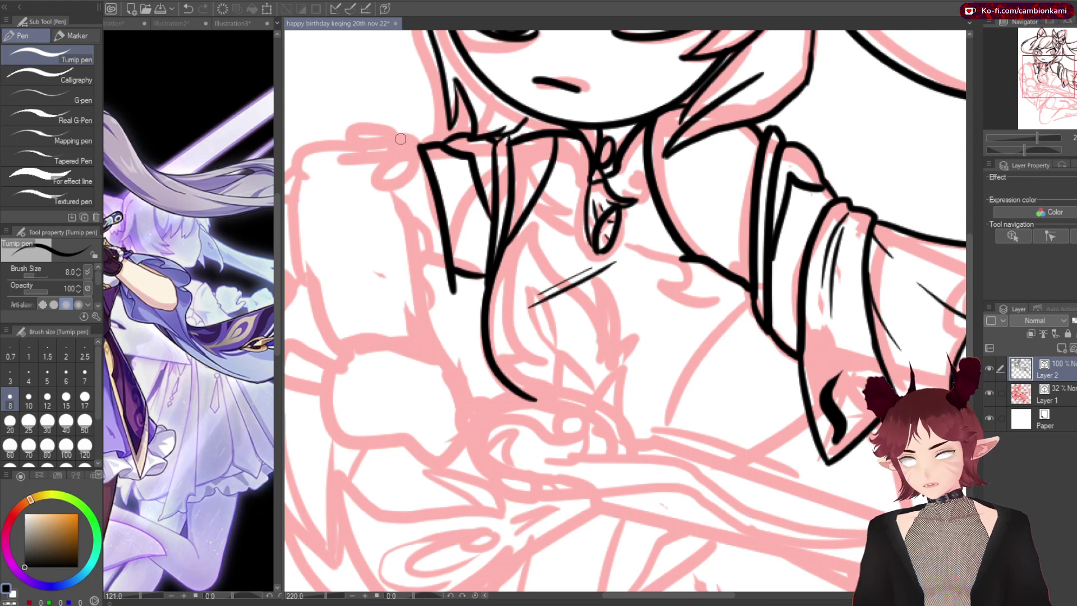
scroll(457, 287, "down", 3)
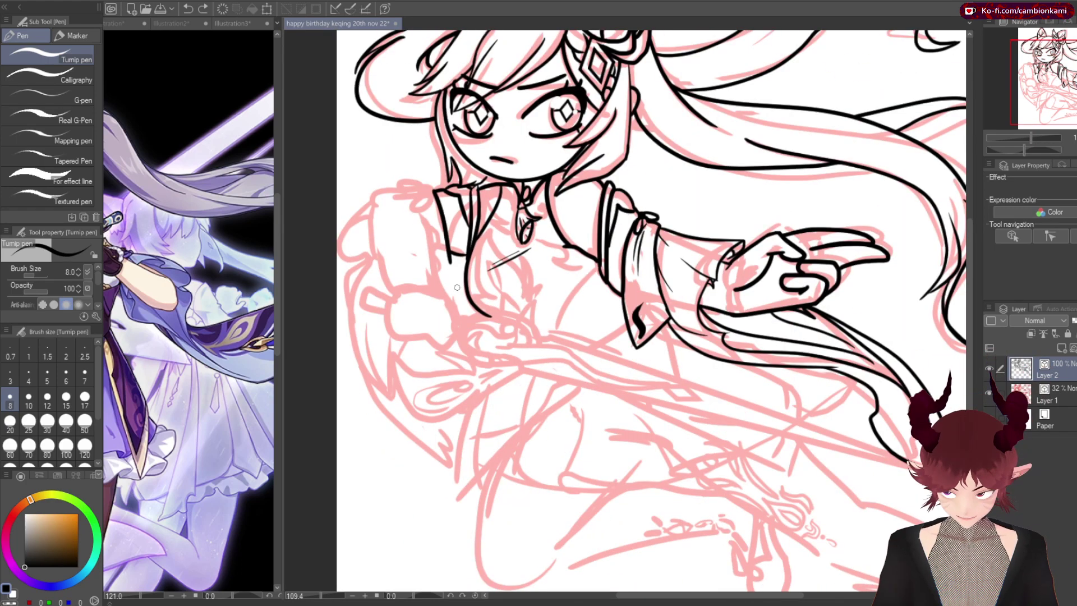
Ink the draped sleeve strip on the bent arm's shoulder with fold lines and a small knot, and save the file
scroll(457, 287, "up", 3)
left_click_drag(426, 149, 453, 337)
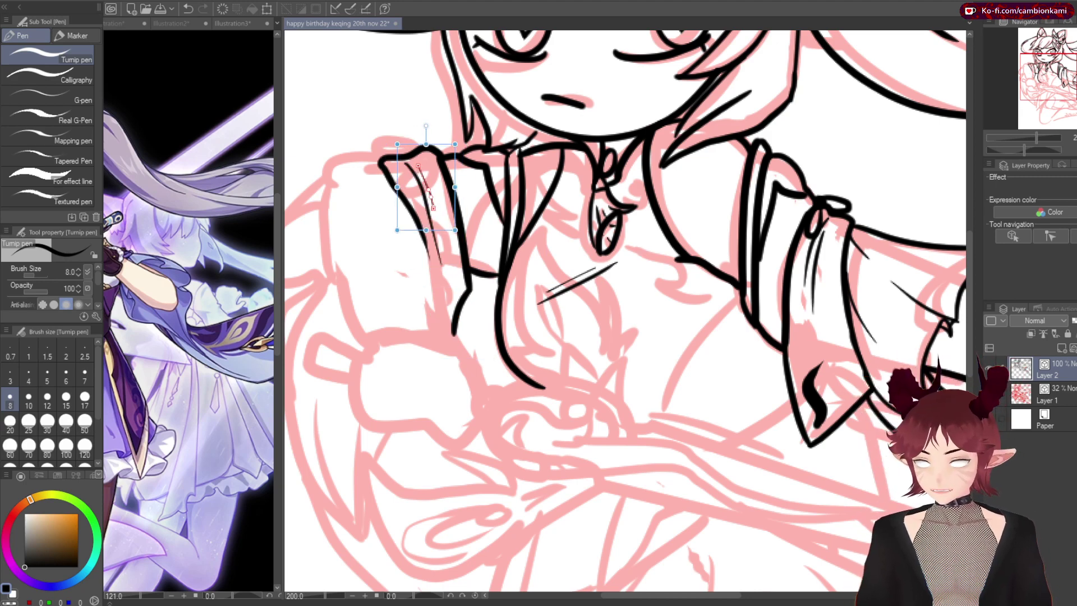
key("ctrl+s")
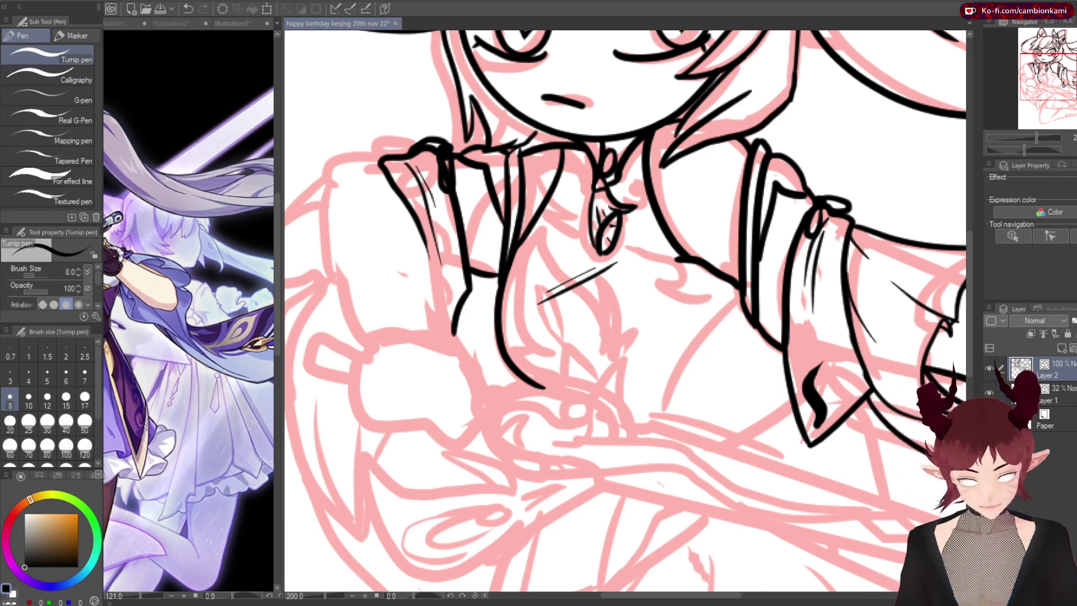
key("ctrl+s")
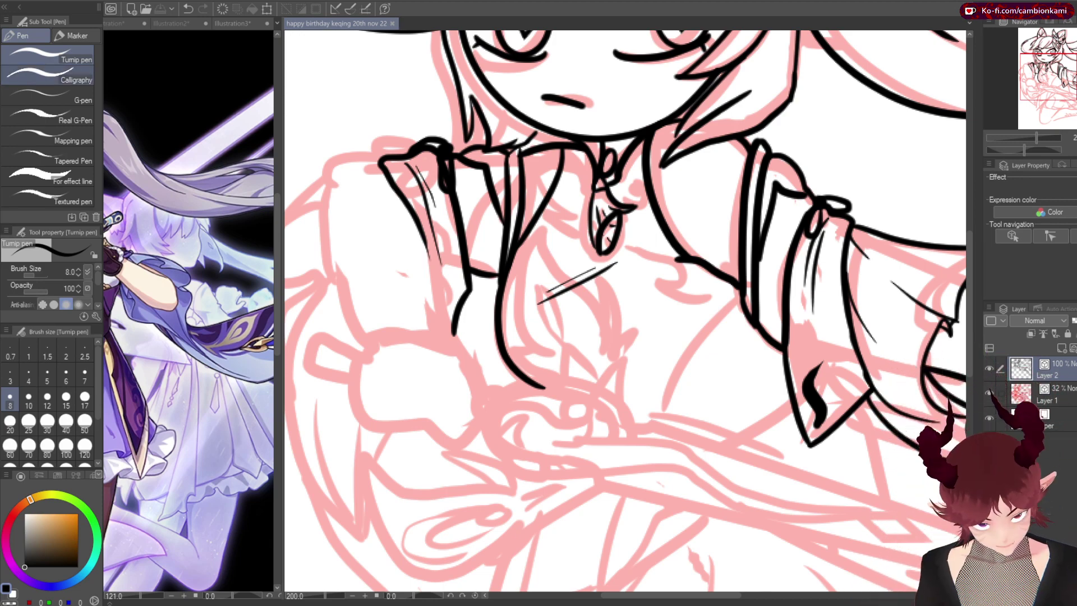
Ink both edges of the bent arm from shoulder to wrist, and begin the puffed sleeve outline behind it
scroll(635, 170, "up", 3)
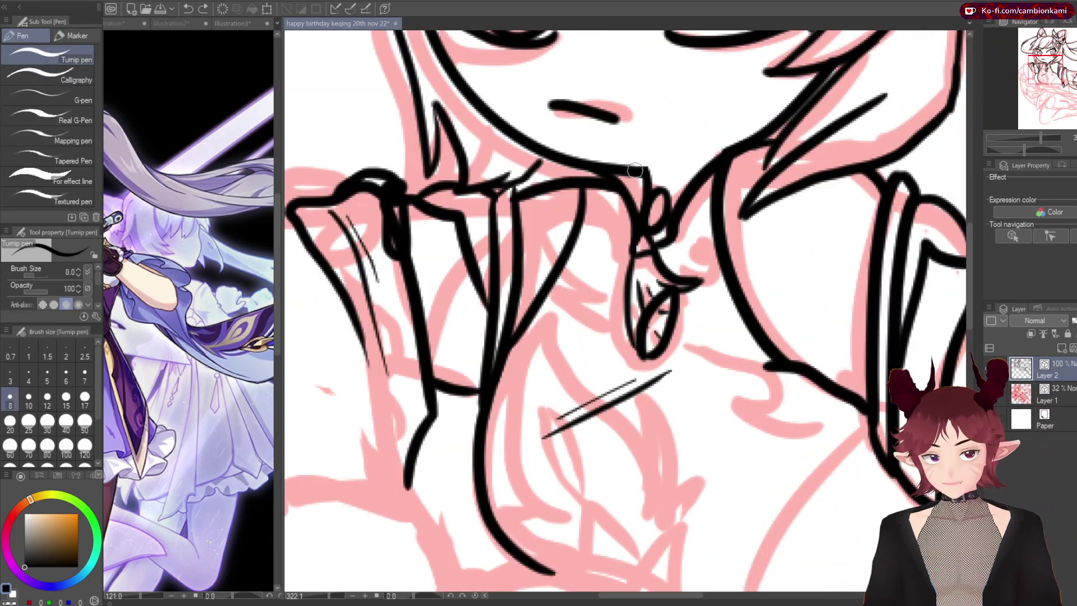
scroll(635, 170, "down", 3)
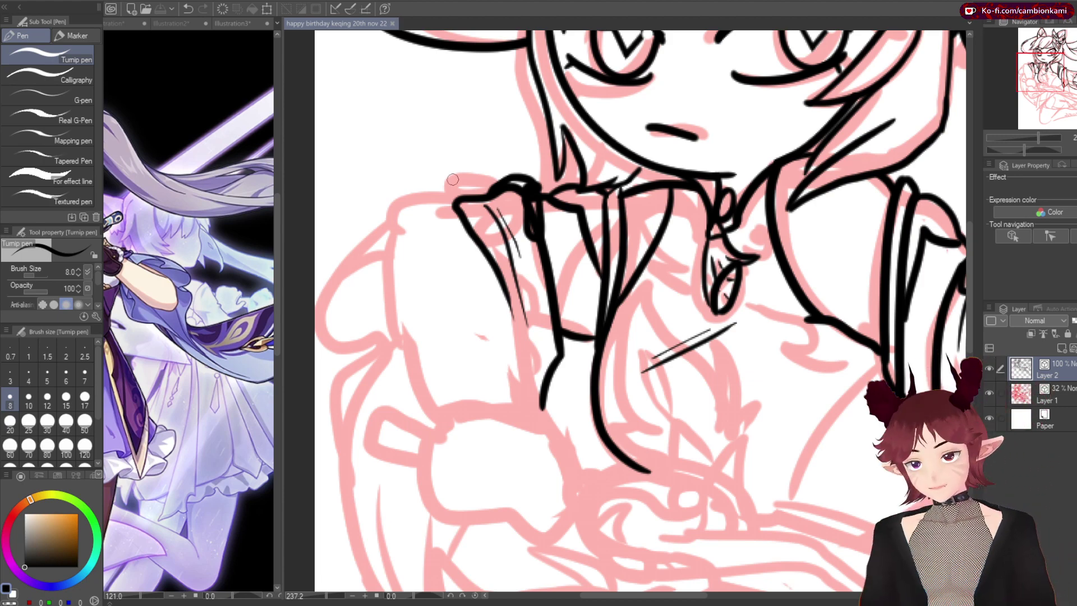
left_click_drag(464, 188, 449, 419)
left_click_drag(494, 270, 525, 410)
left_click_drag(381, 245, 315, 315)
mouse_move(314, 380)
left_mouse_down()
mouse_move(373, 368)
mouse_move(367, 164)
left_mouse_up()
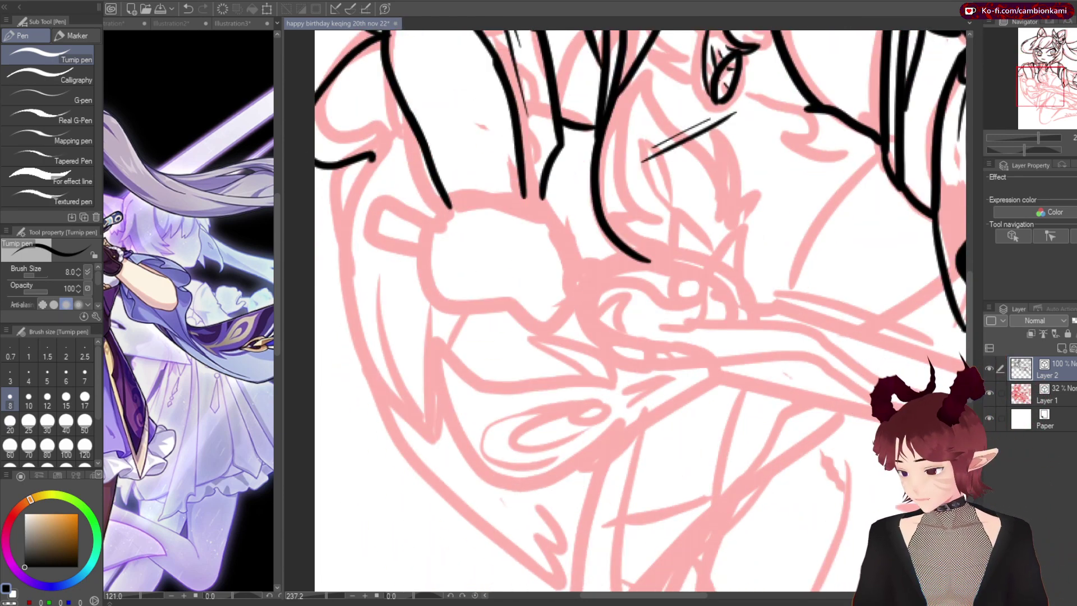
Ink the bent arm's hanging sleeve down to a sharp point, and add the rolled cuff over its shoulder
left_click_drag(428, 307, 409, 457)
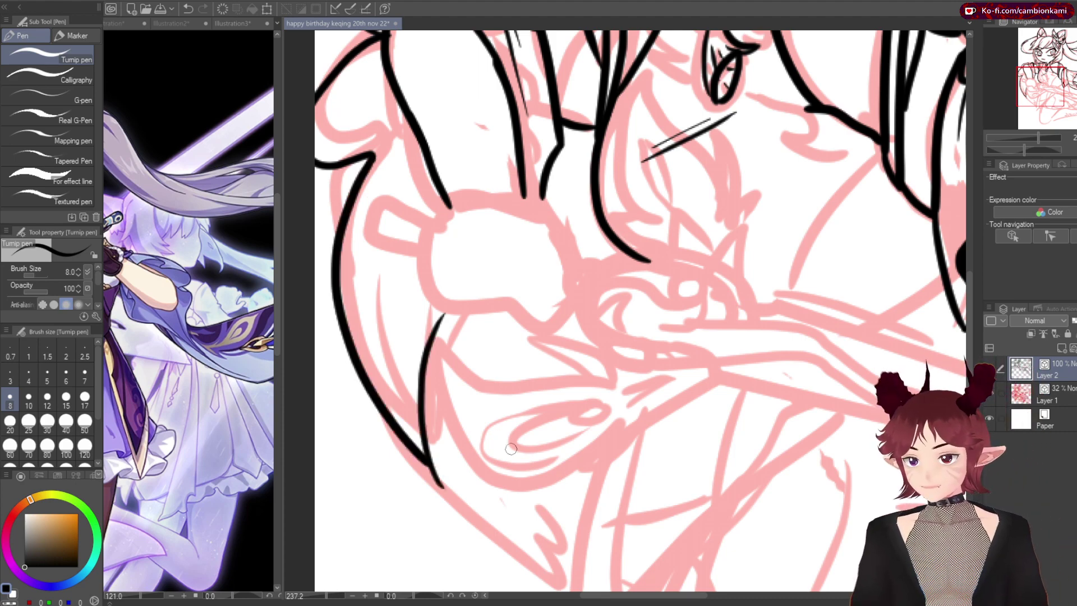
scroll(634, 280, "down", 3)
scroll(374, 292, "up", 3)
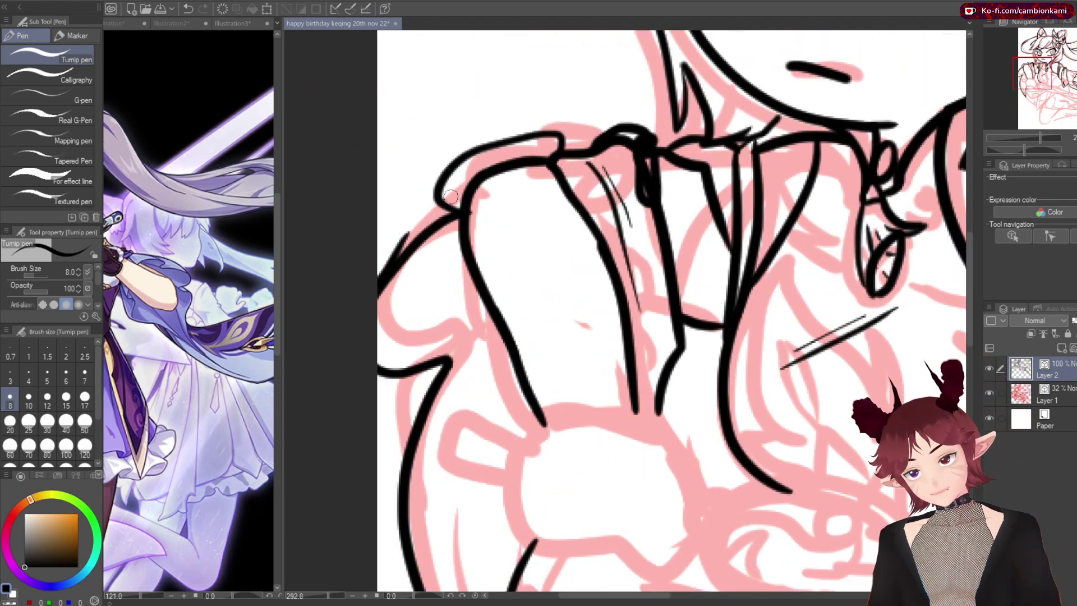
scroll(425, 367, "down", 4)
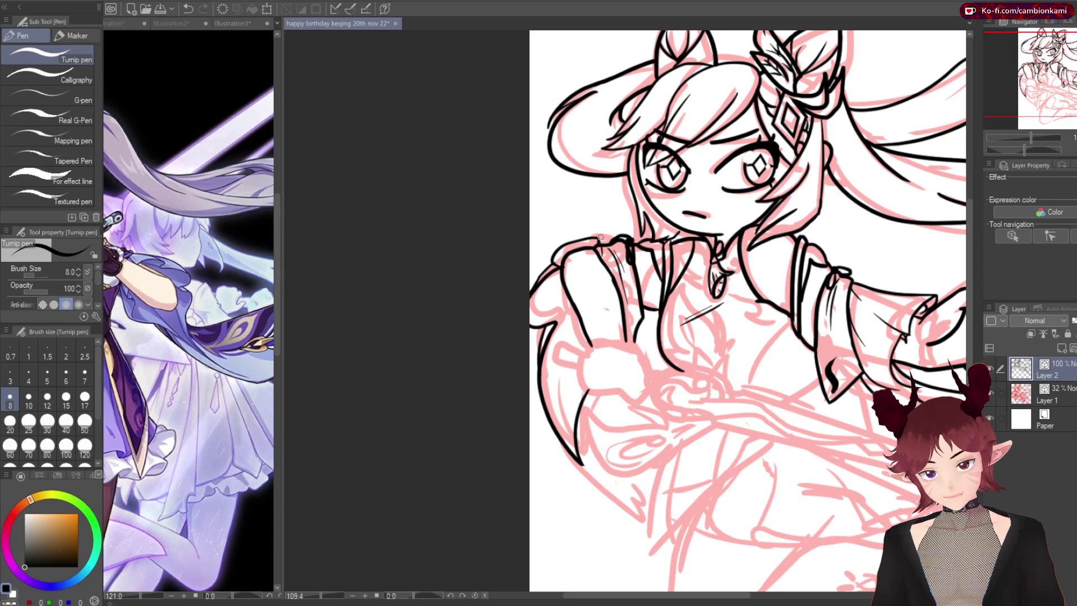
scroll(617, 249, "up", 5)
key("e")
scroll(617, 253, "down", 3)
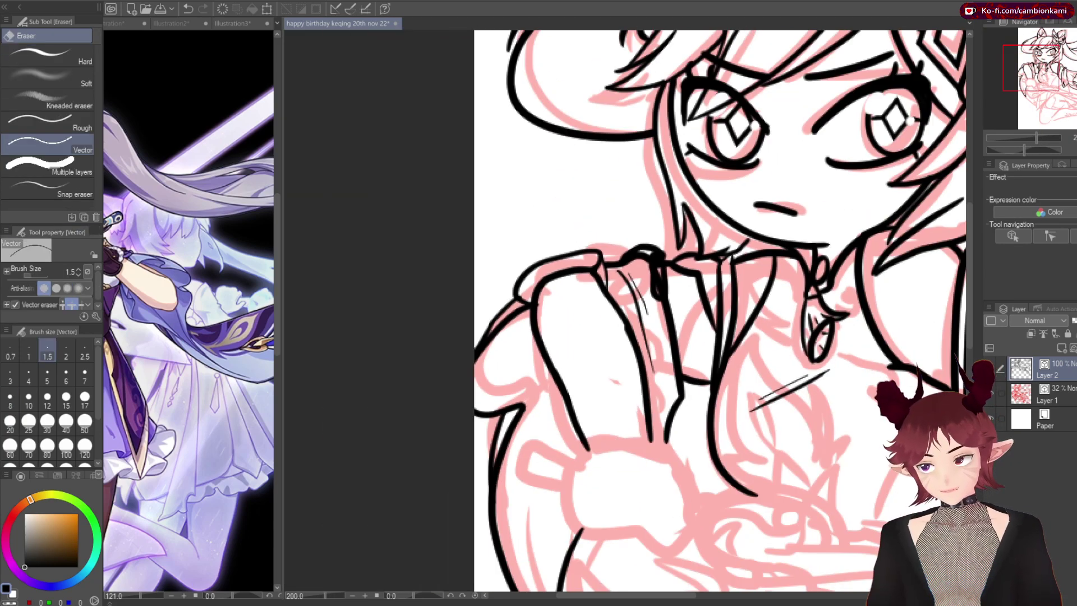
Handwrite the note "forgot the gloves oop" above the outstretched hand
scroll(617, 309, "down", 5)
scroll(188, 337, "down", 2)
scroll(743, 440, "down", 3)
scroll(743, 440, "up", 3)
key("p")
mouse_move(303, 79)
left_mouse_down()
mouse_move(432, 96)
mouse_move(488, 135)
mouse_move(624, 99)
left_mouse_up()
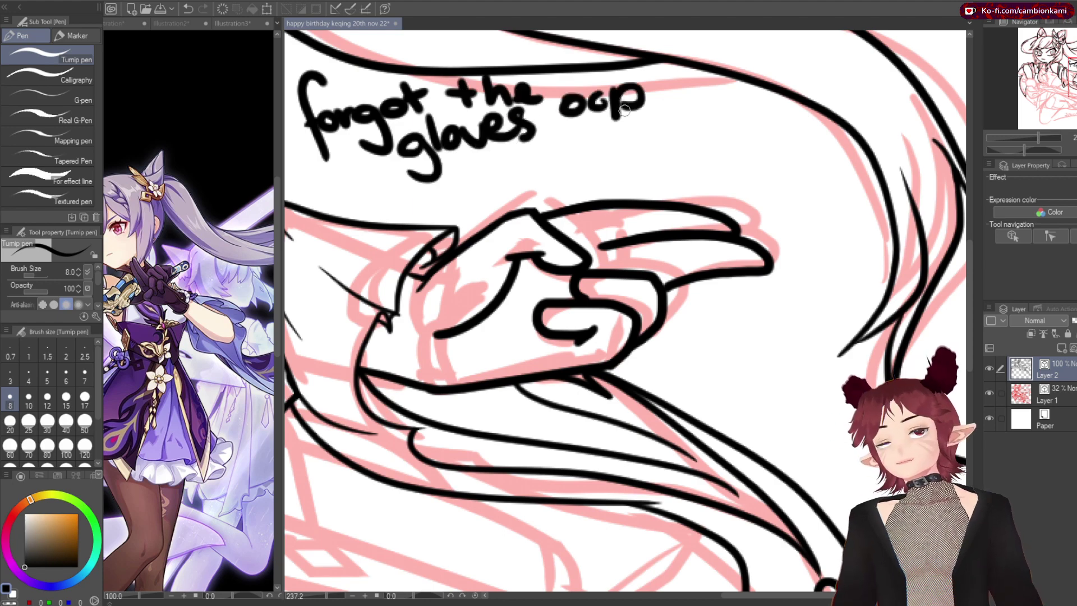
Ink a glove cuff at the outstretched hand's wrist from the glove reference, hiding the red sketch layer while checking the lines
scroll(168, 281, "up", 4)
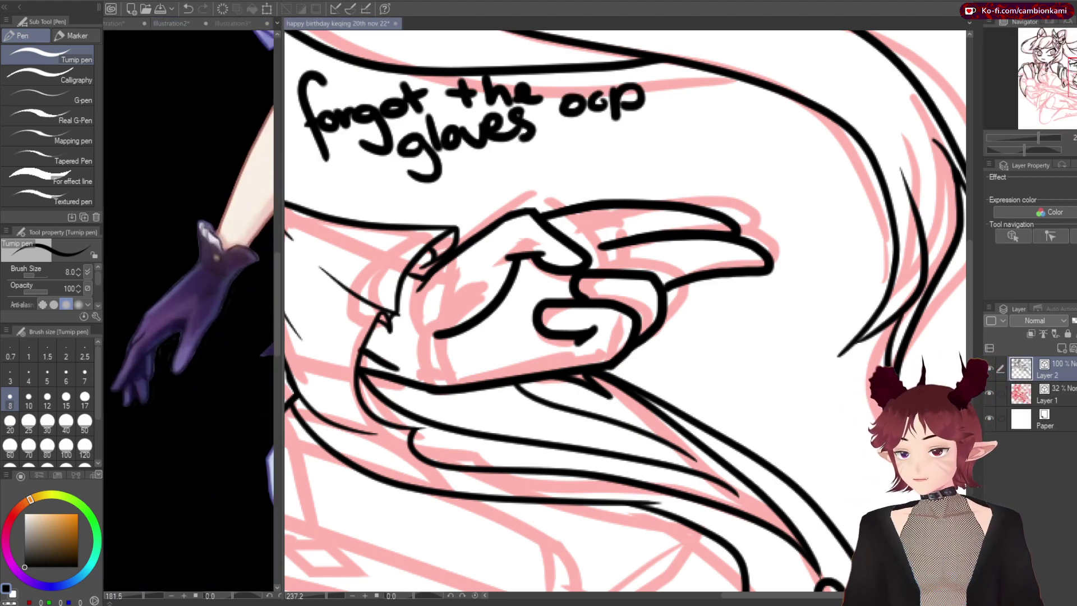
left_click(989, 393)
key("e")
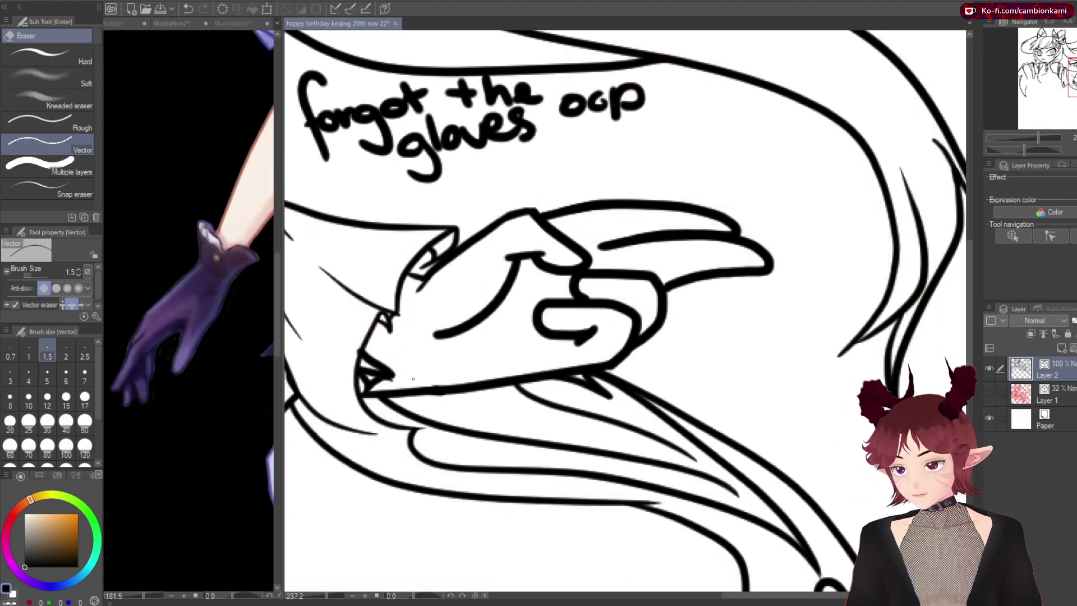
key("p")
scroll(599, 367, "down", 8)
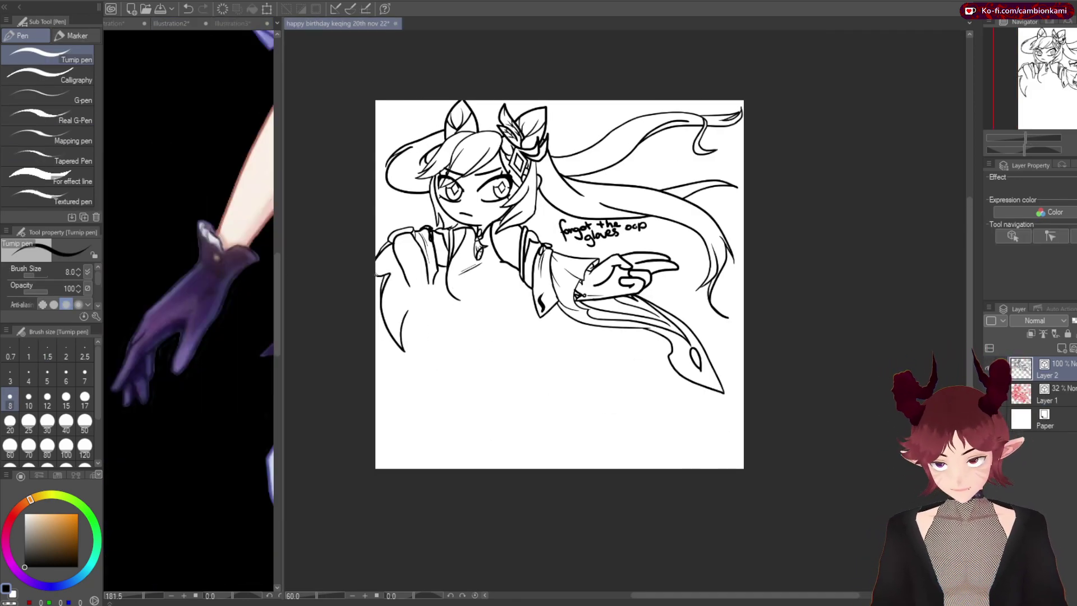
left_click(989, 392)
Ink the bent arm's closed fist with curled fingers at the wrist, and adjust its placement with a transform
scroll(478, 309, "up", 8)
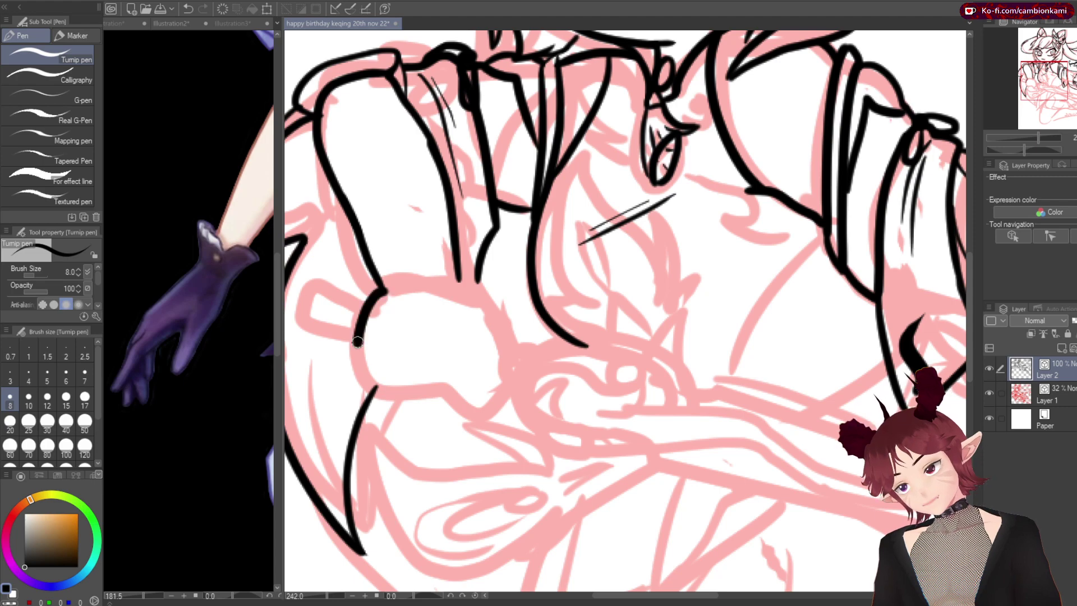
key("ctrl+z")
left_click_drag(377, 312, 411, 396)
mouse_move(414, 312)
left_mouse_down()
mouse_move(447, 325)
mouse_move(482, 314)
mouse_move(493, 381)
mouse_move(370, 312)
left_mouse_up()
key("m")
key("ctrl+t")
left_click_drag(427, 348, 440, 359)
key("Return")
key("ctrl+d")
Ink the glove cuff around the fist's wrist with a small round button, tidying the overlapping line ends
key("p")
mouse_move(381, 275)
left_mouse_down()
mouse_move(454, 253)
mouse_move(391, 294)
left_mouse_up()
key("e")
key("p")
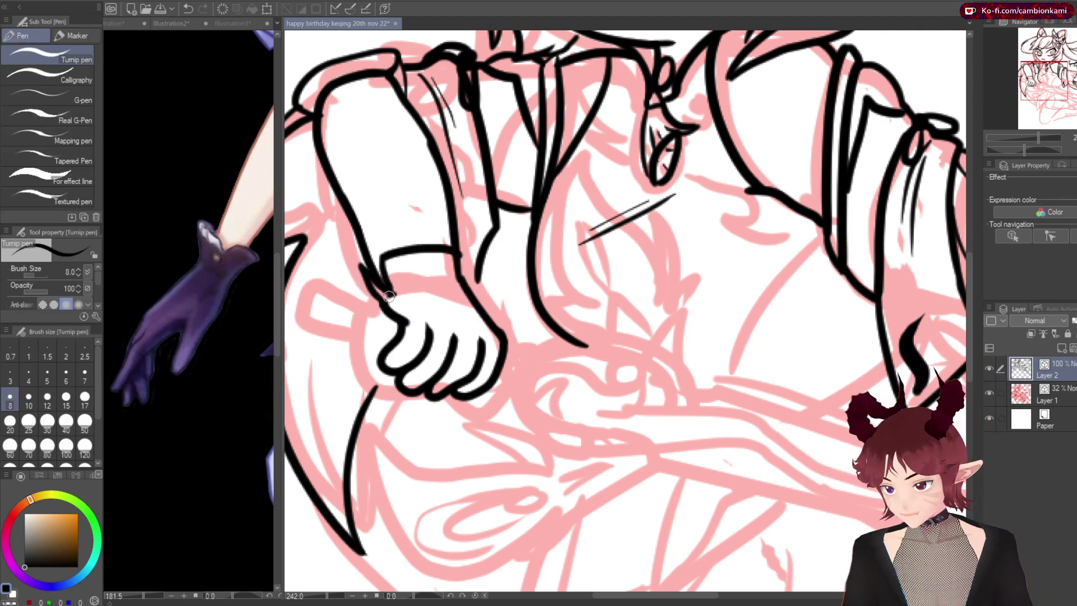
scroll(424, 316, "down", 5)
scroll(424, 316, "up", 6)
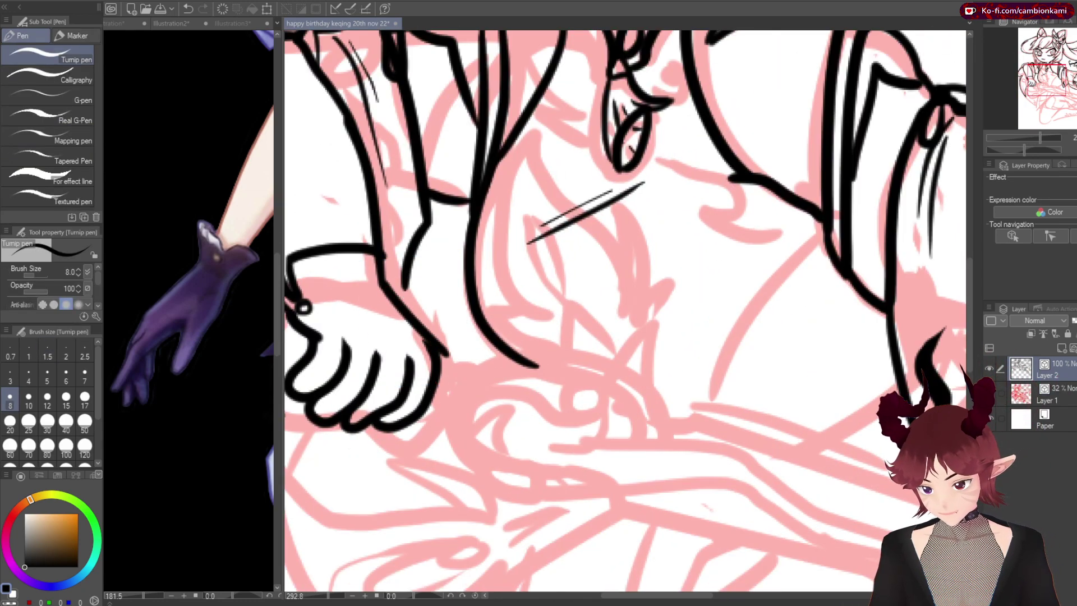
scroll(424, 316, "down", 5)
scroll(939, 256, "up", 3)
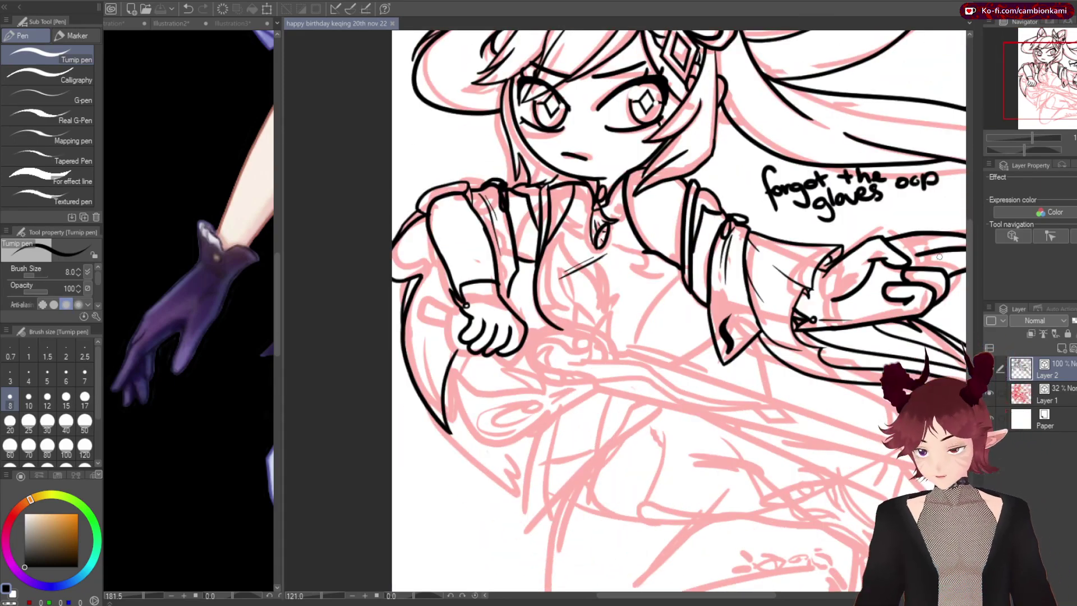
Lasso the handwritten gloves note above the outstretched hand and delete it
scroll(940, 256, "up", 5)
key("m")
left_click_drag(766, 278, 403, 264)
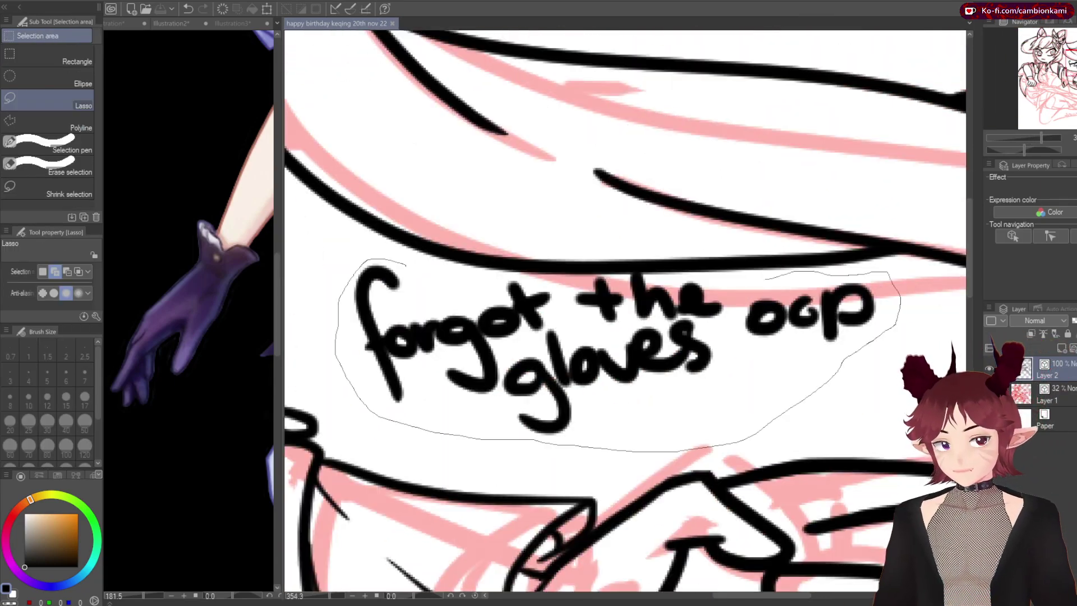
key("Delete")
key("b")
scroll(625, 311, "down", 6)
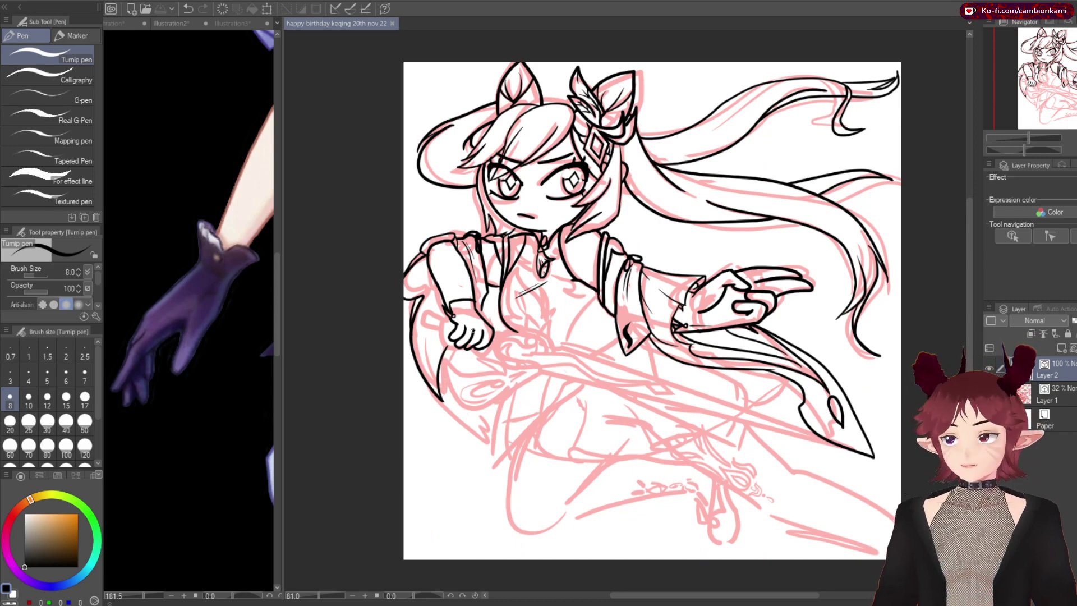
key("p")
left_click_drag(477, 404, 476, 405)
left_click_drag(494, 444, 547, 446)
left_click_drag(490, 461, 508, 536)
mouse_move(480, 458)
left_mouse_down()
mouse_move(517, 498)
mouse_move(507, 537)
left_mouse_up()
left_click_drag(558, 468, 595, 487)
left_click_drag(606, 488, 659, 495)
left_click_drag(713, 471, 721, 495)
left_click_drag(741, 443, 758, 508)
left_click_drag(779, 458, 836, 481)
left_click_drag(723, 414, 808, 446)
left_click_drag(829, 492, 829, 499)
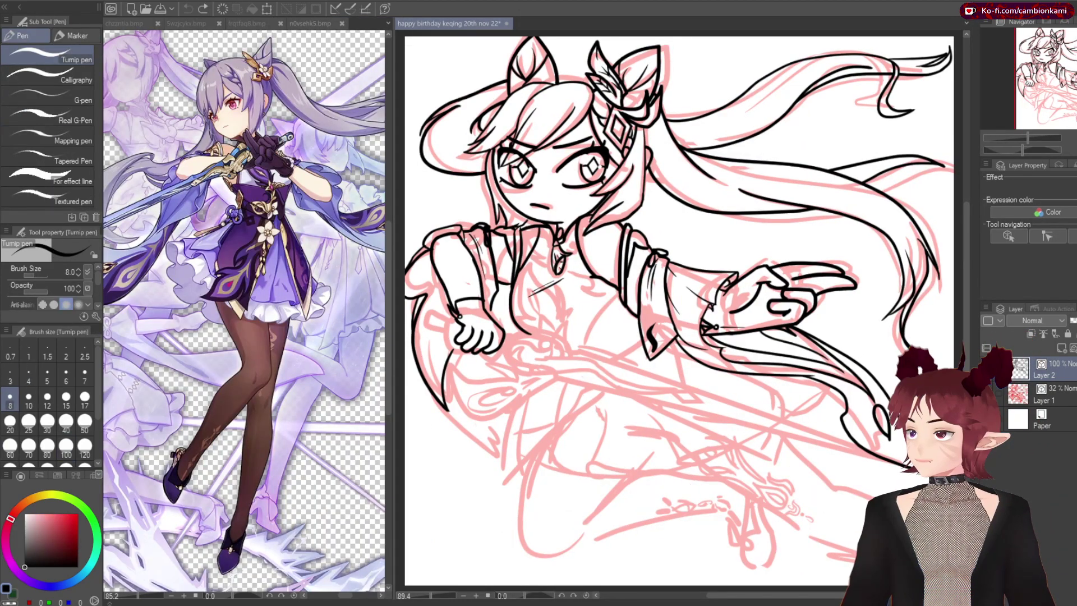
Ink the flame-shaped, pointed pattern on the front of the bodice over the red sketch
scroll(715, 326, "up", 4)
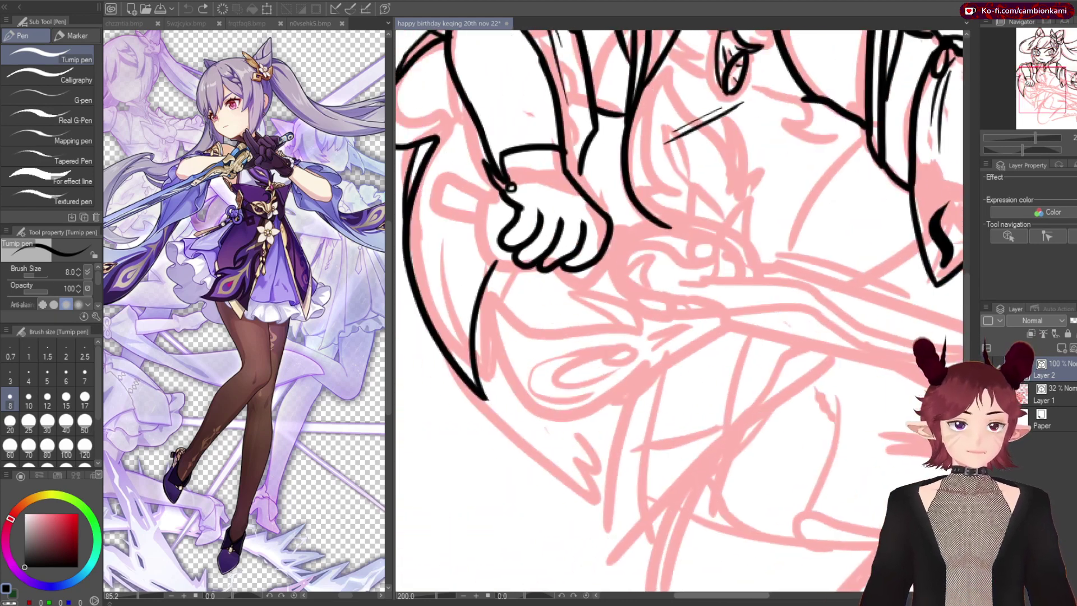
left_click_drag(713, 191, 636, 214)
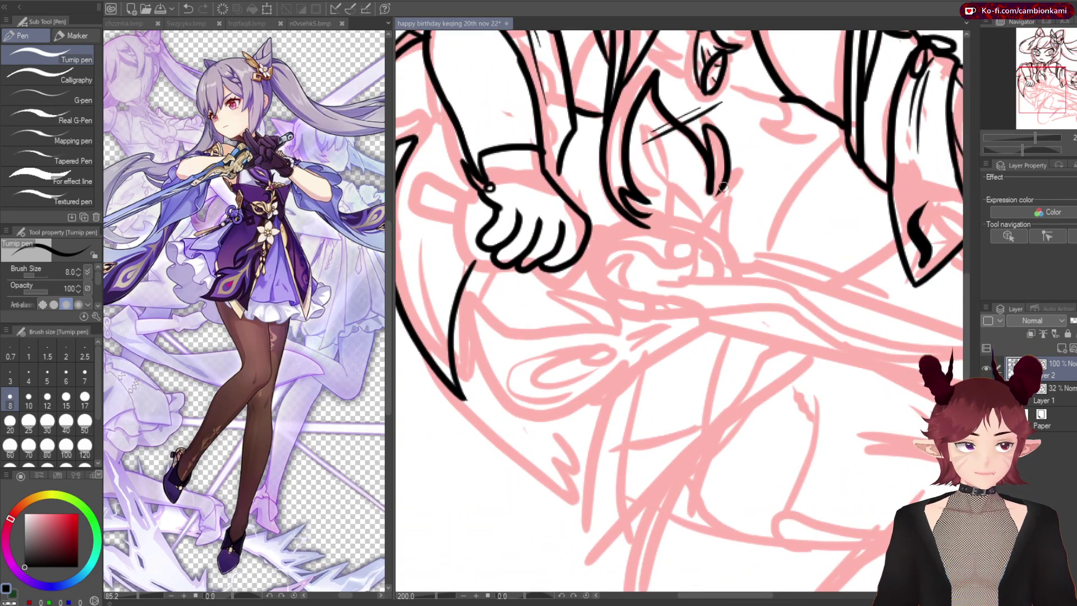
left_click_drag(720, 234, 727, 158)
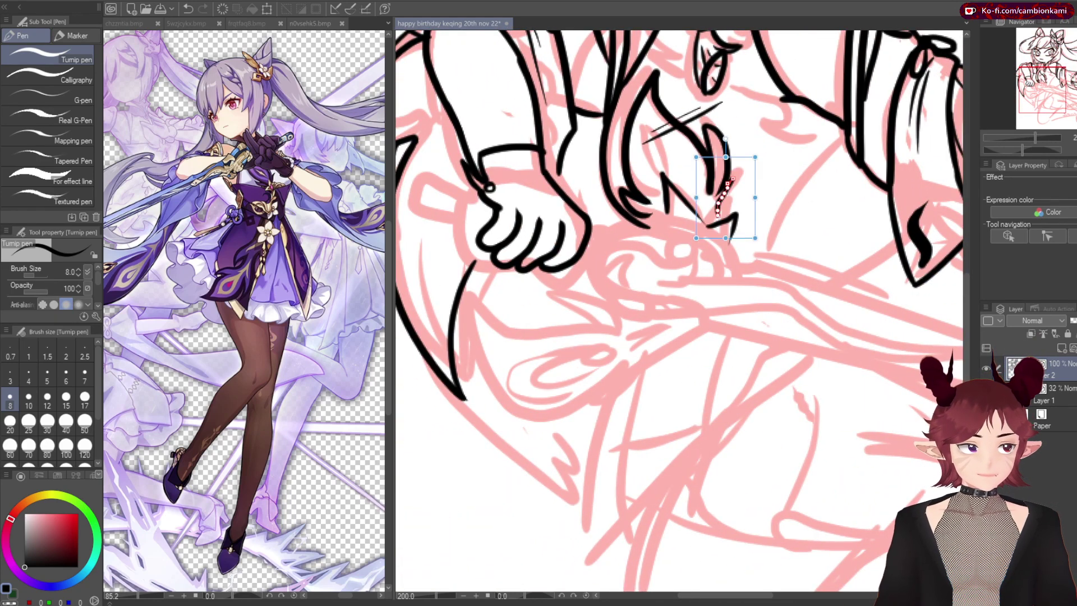
Ink the flared, pointed panel below the fist with its notched end, and add the nested teardrop ornament inside
left_click_drag(617, 330, 584, 394)
key("ctrl+z")
key("ctrl+z")
key("ctrl+z")
left_click_drag(541, 297, 655, 307)
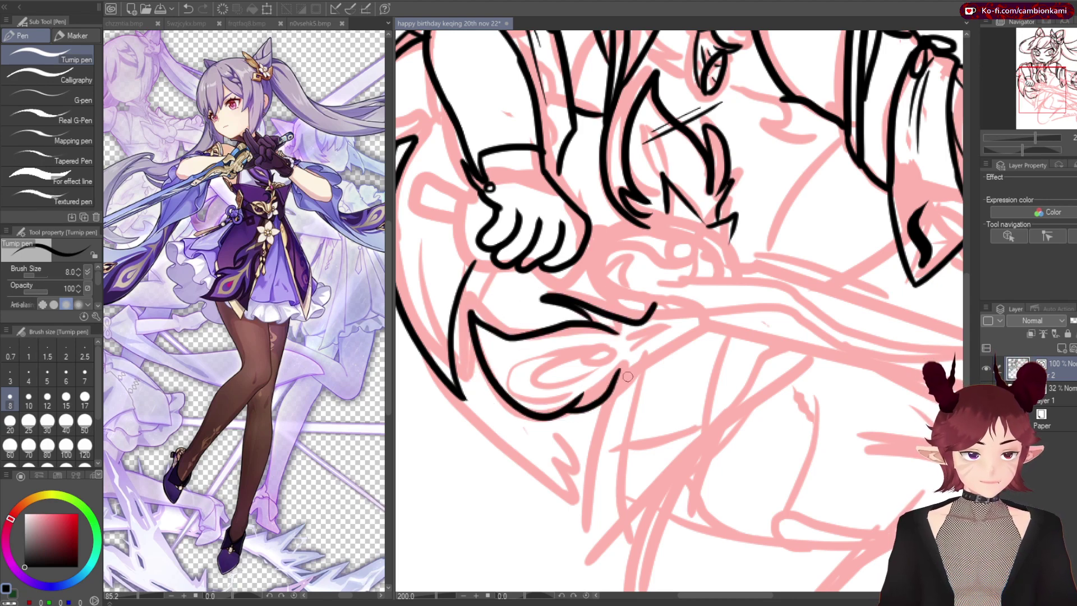
left_click_drag(611, 349, 643, 327)
key("ctrl+z")
key("ctrl+z")
key("ctrl+z")
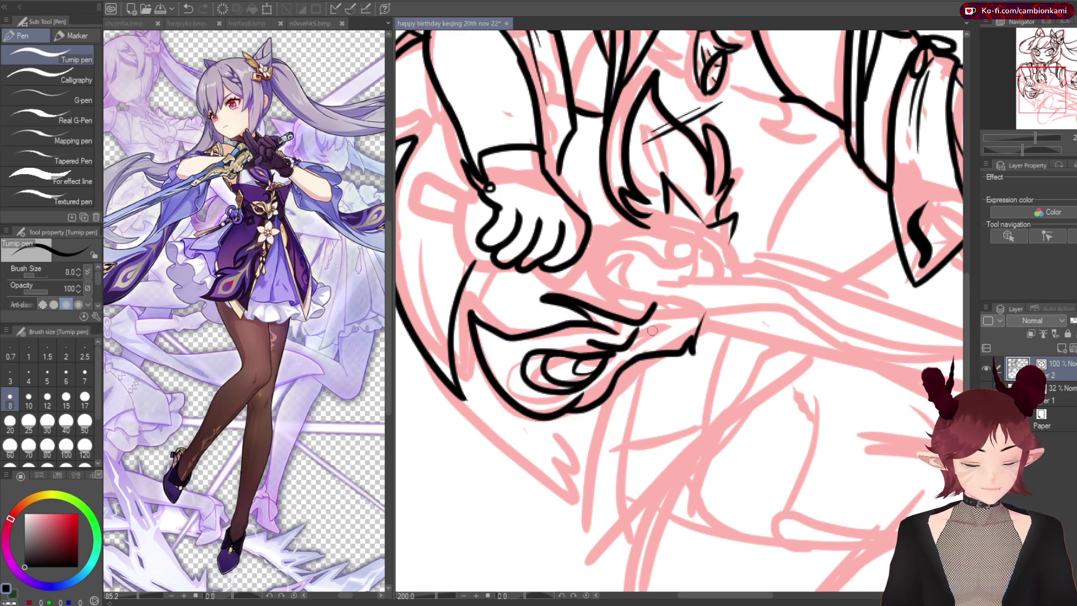
Ink the sword's pommel beside the fist as a short cylinder with a spiral on it, following the sword reference
mouse_move(490, 188)
left_mouse_down()
mouse_move(553, 189)
mouse_move(487, 225)
left_mouse_up()
key("ctrl+z")
mouse_move(505, 178)
left_mouse_down()
mouse_move(519, 224)
mouse_move(483, 168)
left_mouse_up()
key("m")
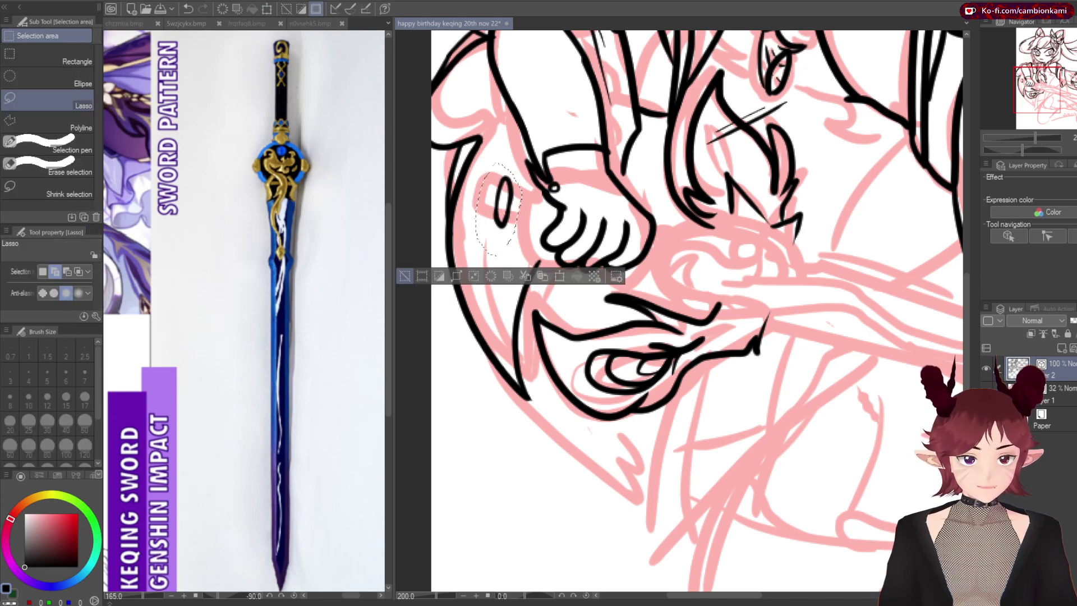
key("ctrl+d")
key("p")
left_click_drag(518, 234, 515, 253)
key("Return")
key("m")
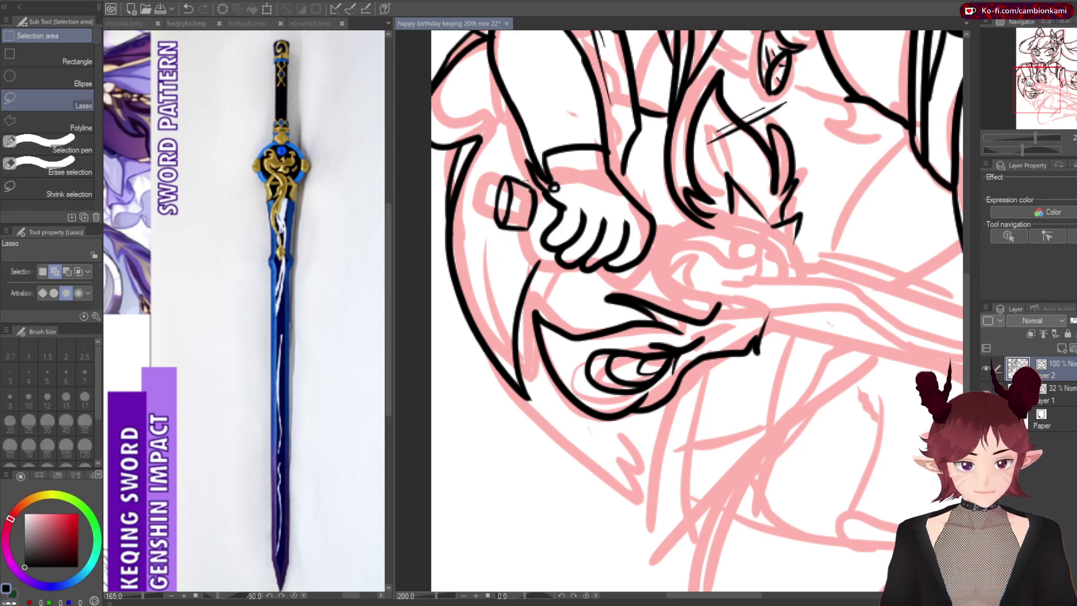
left_click_drag(540, 193, 525, 217)
key("ctrl+d")
key("p")
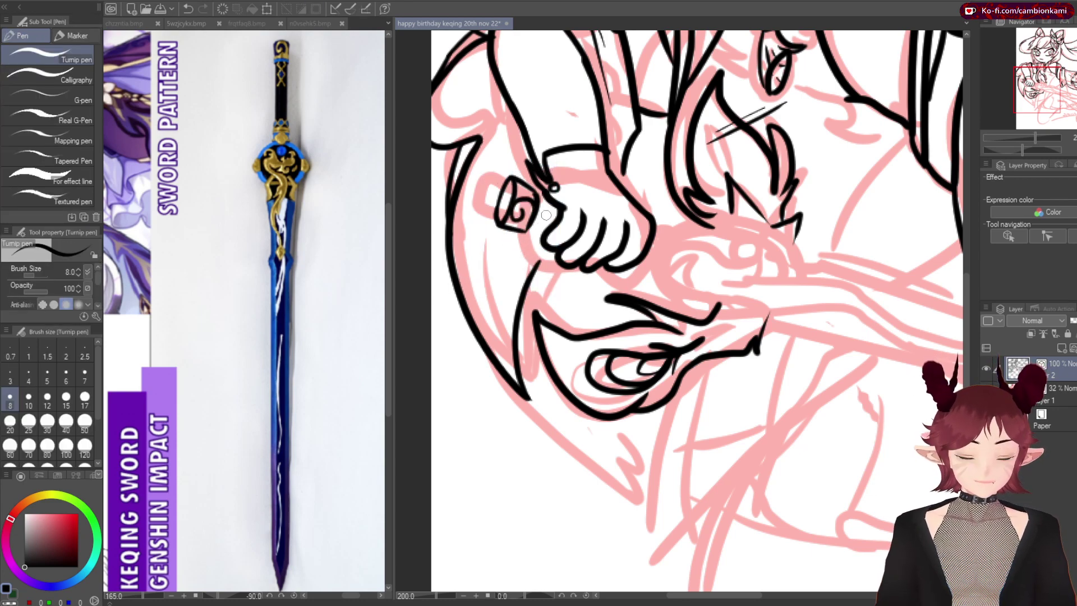
Transform the pommel into place and ink the crossed-pattern grip between it and the fist
key("m")
key("ctrl+t")
key("p")
left_click_drag(552, 187, 552, 187)
key("Return")
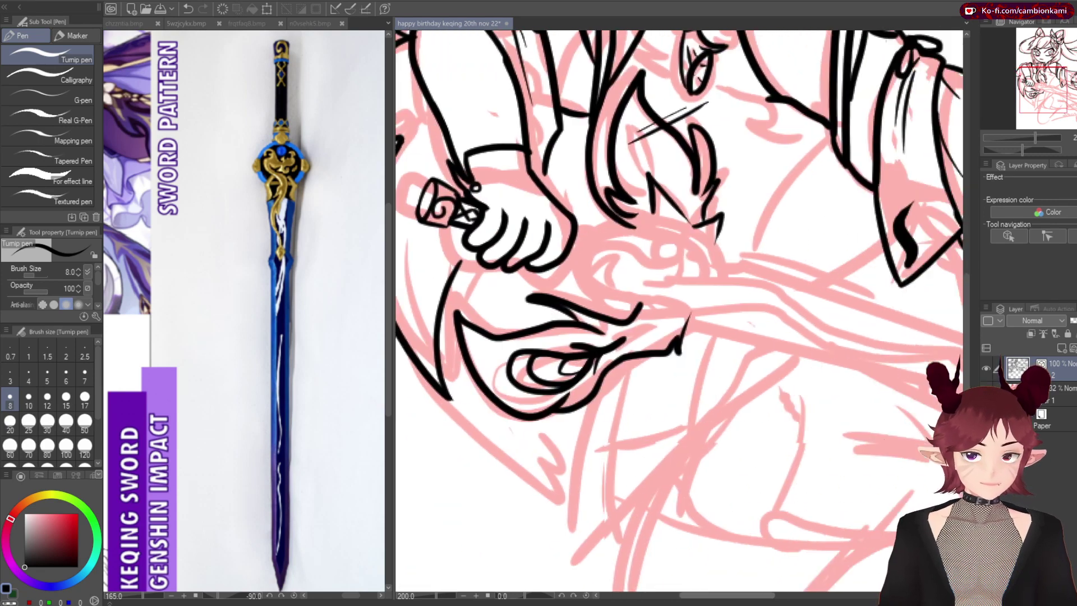
Ink two overlapping ellipses for the sword's round guard over the sketch, using the Ellipse tool and erasing the excess line
key("u")
left_click_drag(536, 210, 713, 314)
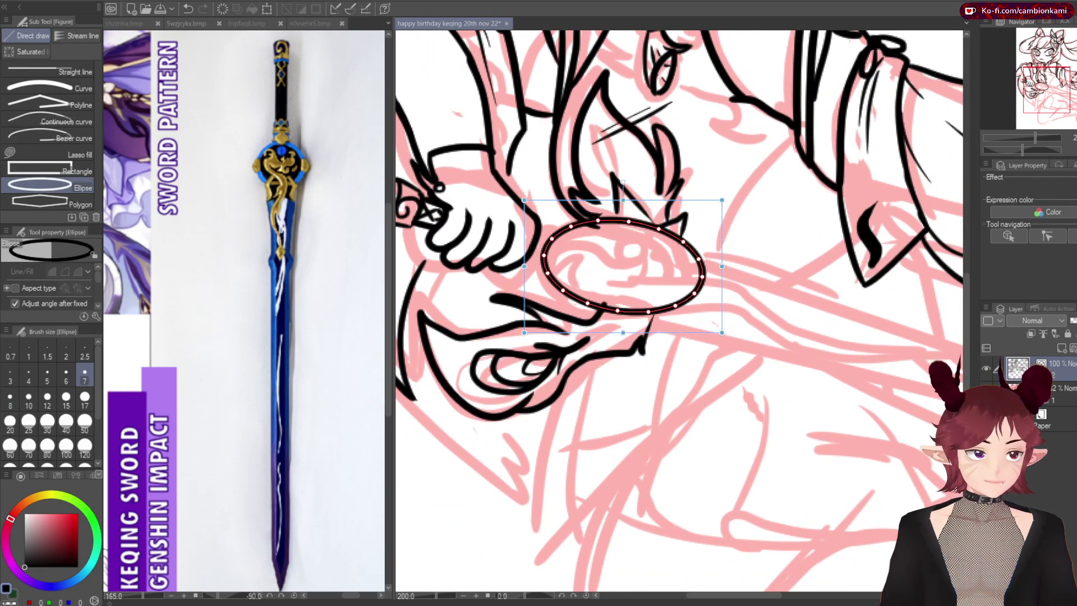
left_click_drag(524, 197, 717, 318)
left_click(648, 310)
key("e")
key("ctrl+z")
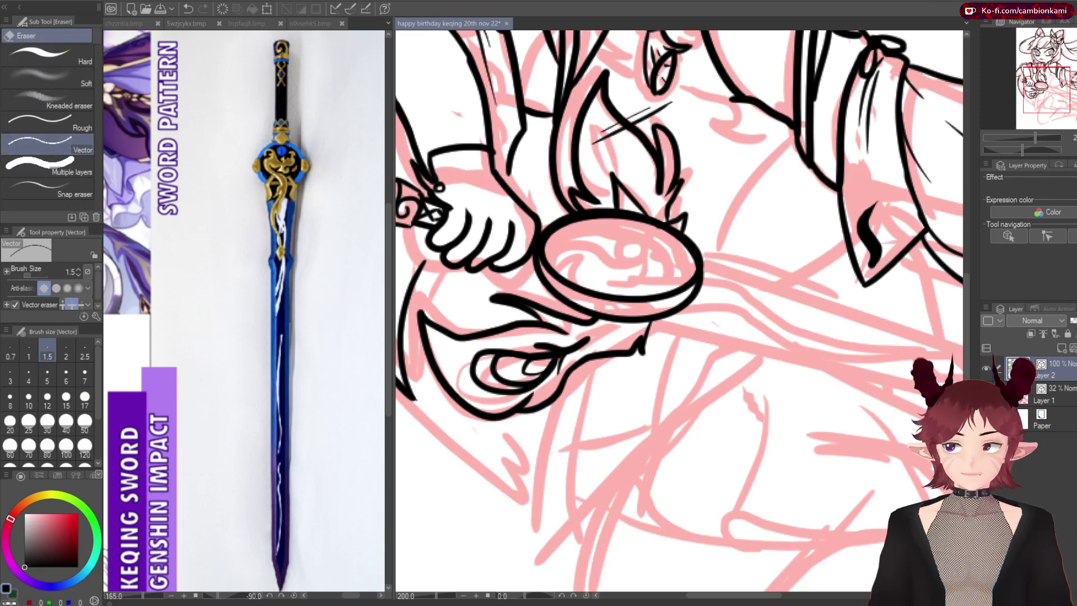
Ink the swirl ornament with a small central circle inside the sword's round guard using the Turnip pen
key("p")
key("ctrl+z")
key("ctrl+z")
mouse_move(559, 241)
left_mouse_down()
mouse_move(578, 267)
mouse_move(610, 264)
left_mouse_up()
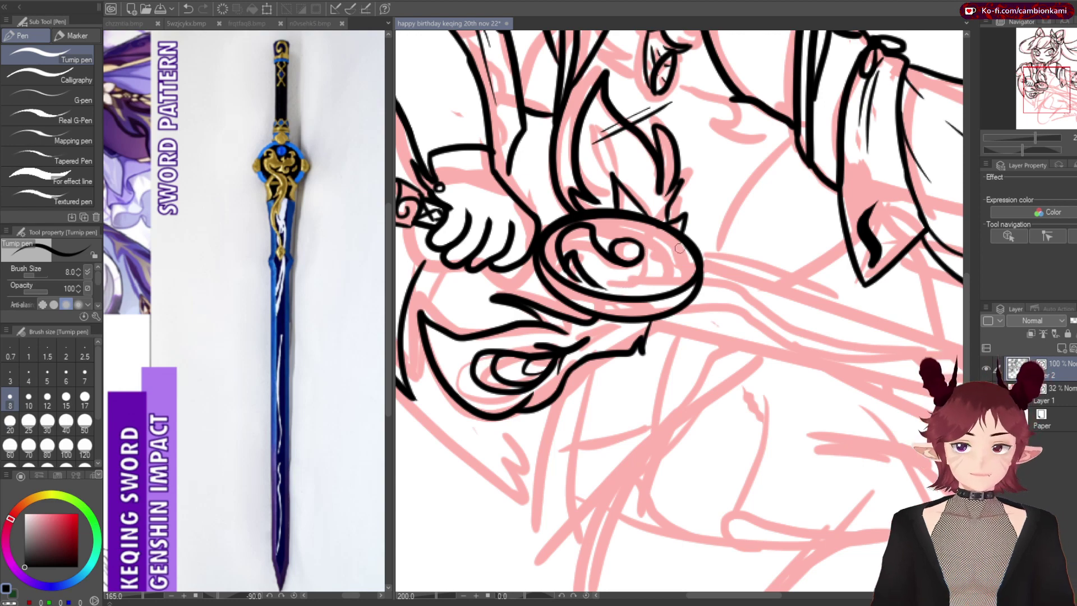
Ink the two long straight edges of the sword blade from the guard to the pointed tip
scroll(662, 250, "down", 1)
scroll(662, 251, "right", 3)
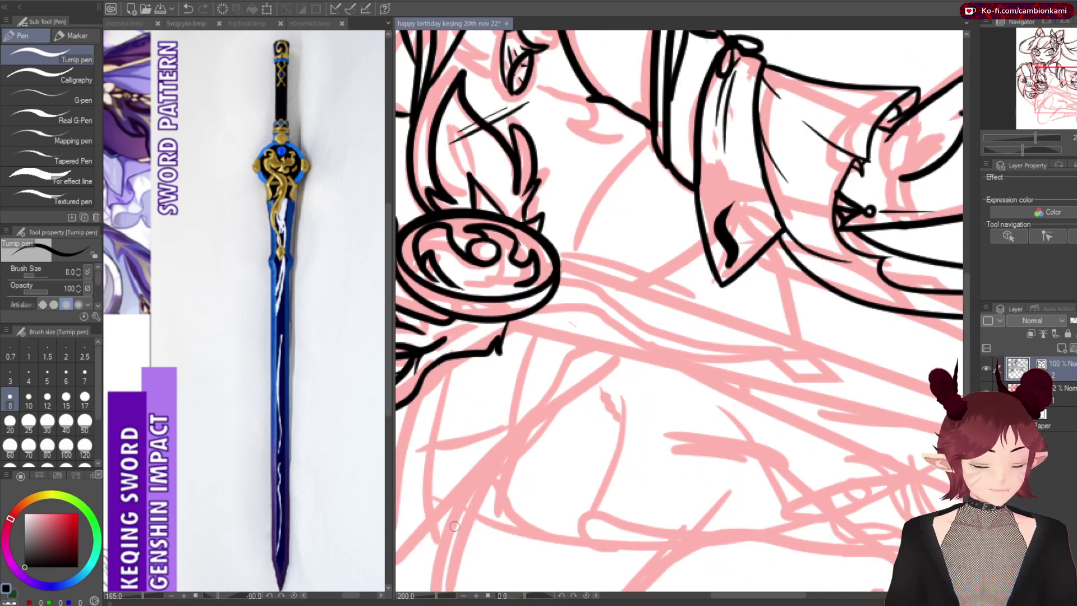
scroll(679, 314, "down", 1)
left_click_drag(532, 314, 875, 407)
key("ctrl+z")
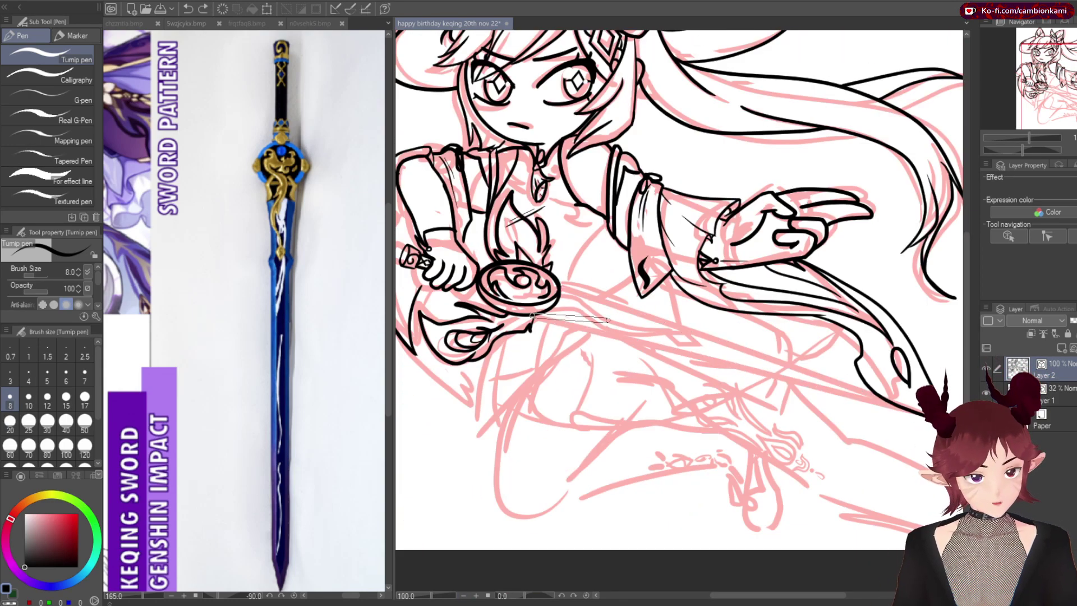
left_click_drag(530, 314, 920, 414)
left_click_drag(559, 289, 923, 416)
key("ctrl+z")
left_click_drag(558, 289, 923, 415)
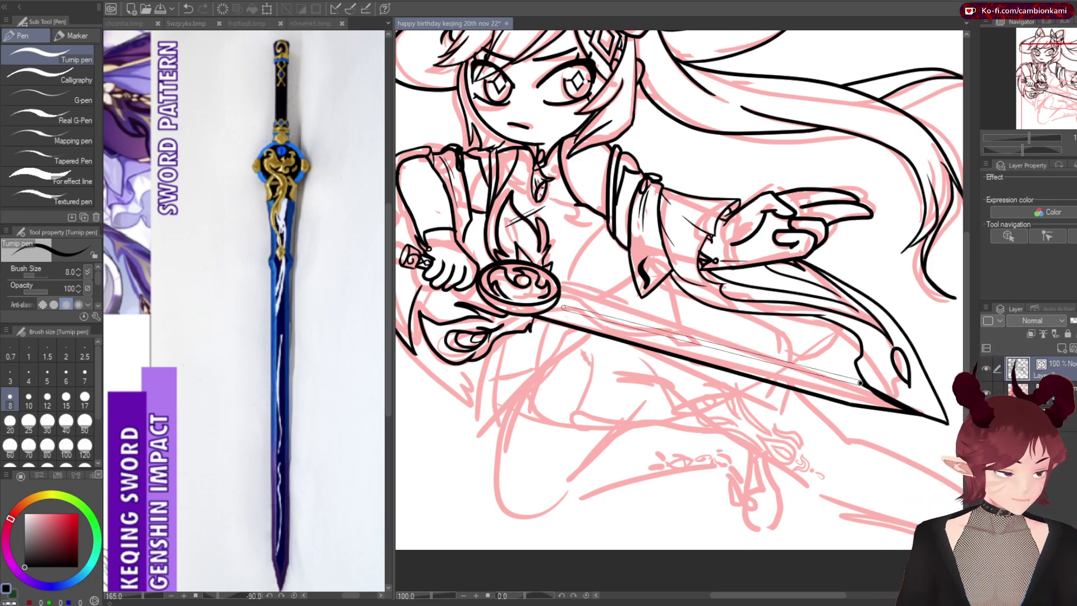
Ink the lower clasp, upper cap and small side knob on the guard's rim, erasing the ellipse lines that cross them
scroll(511, 318, "up", 3)
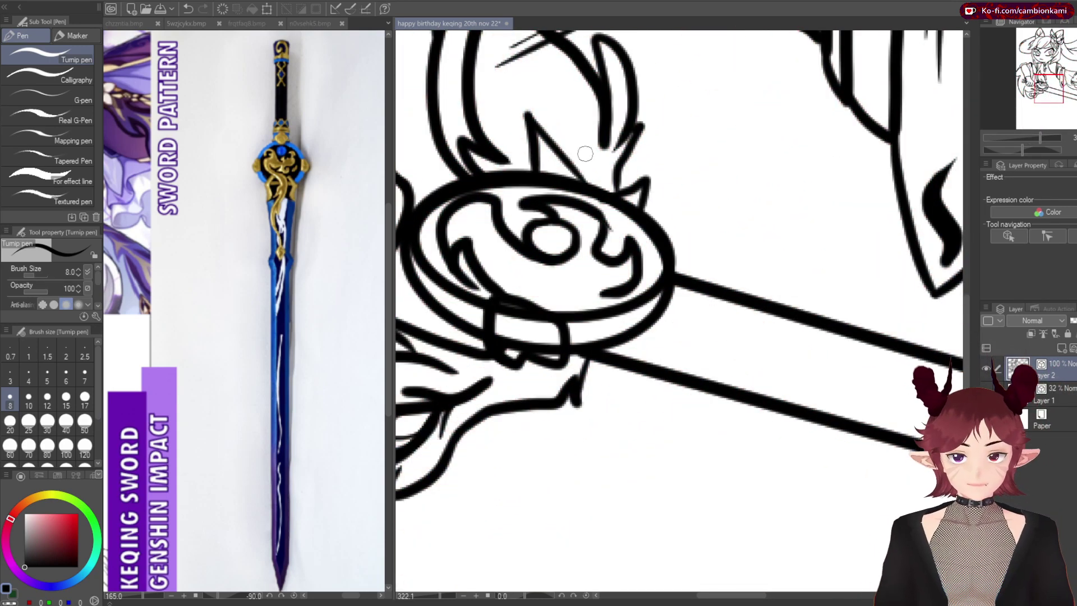
key("e")
left_click_drag(557, 175, 593, 191)
left_click_drag(411, 197, 596, 194)
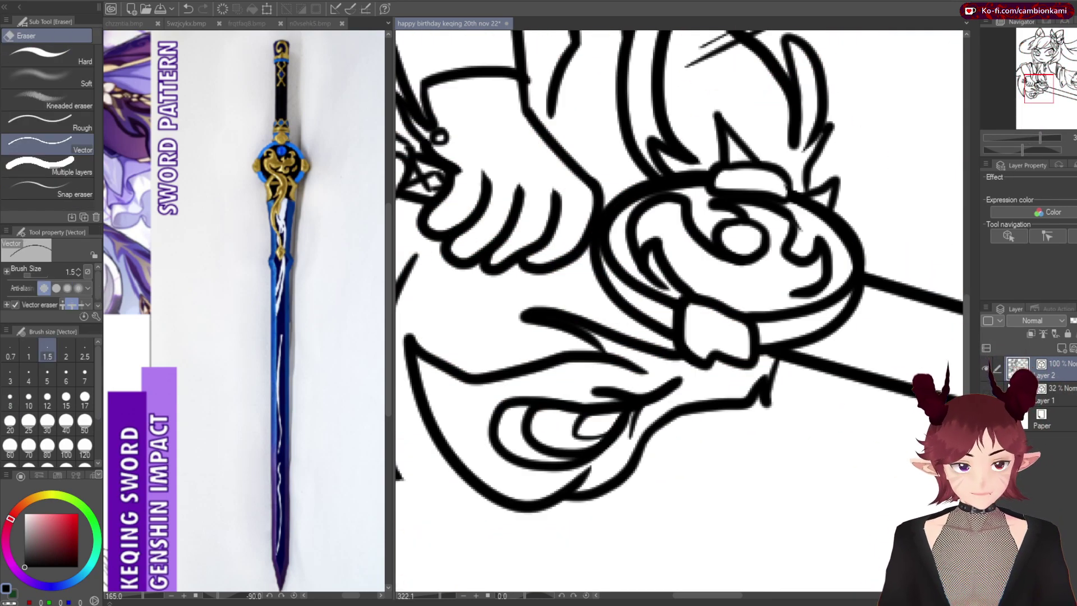
key("p")
key("e")
key("p")
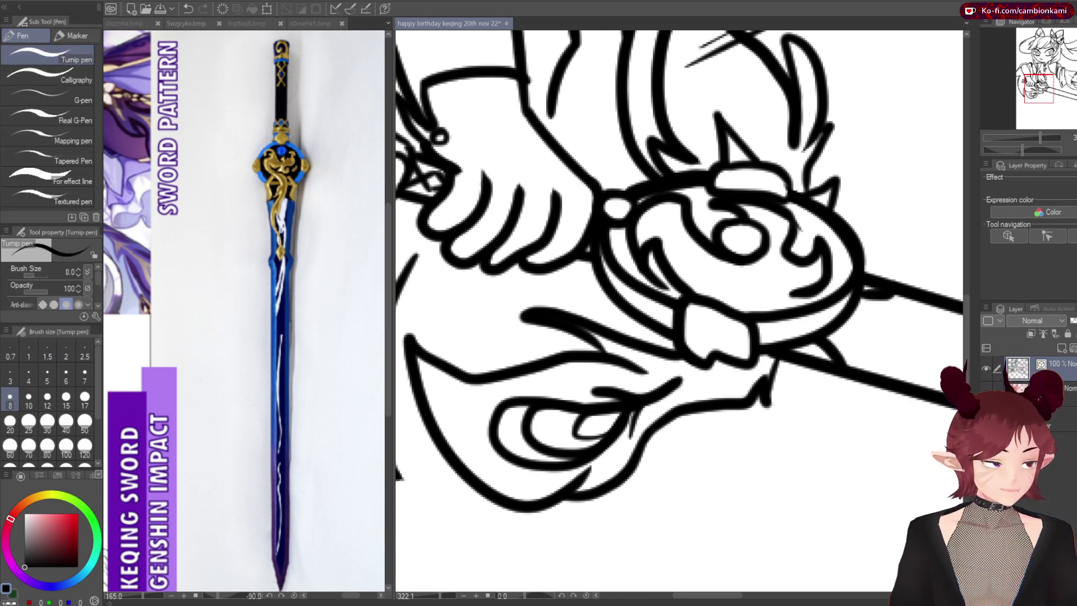
key("e")
left_click(603, 285)
Ink the wavy ornament curves running along the blade from the guard, following the sketch
scroll(561, 281, "down", 3)
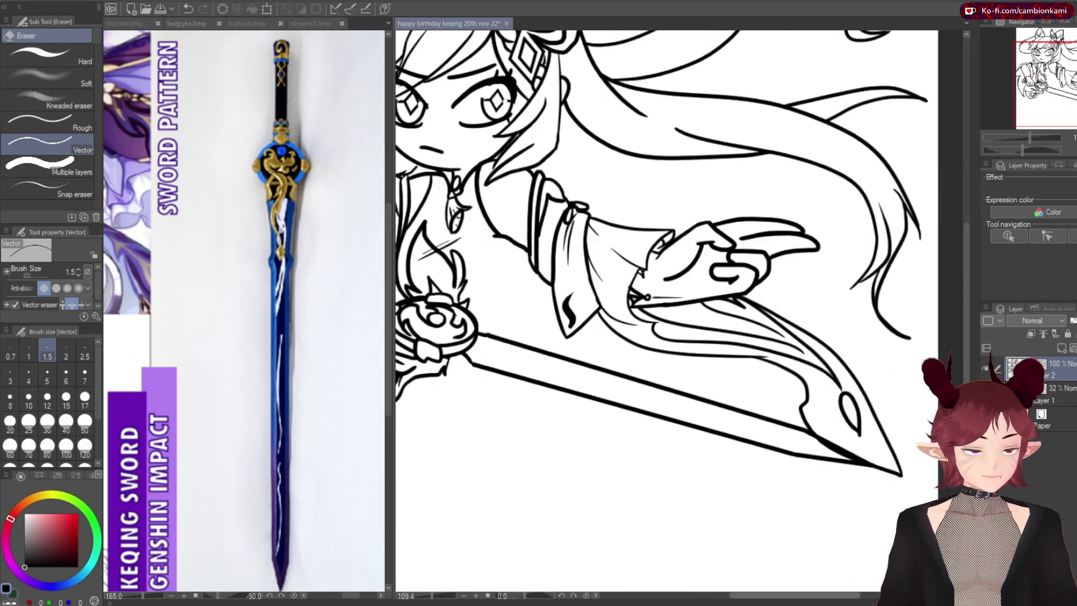
key("p")
left_click_drag(470, 284, 760, 346)
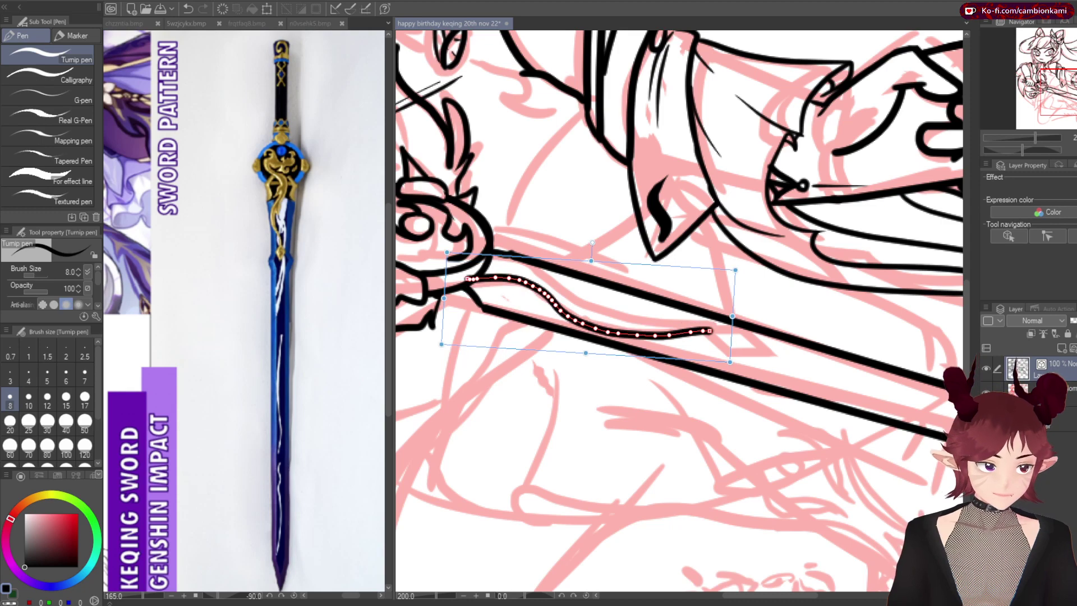
key("ctrl+z")
mouse_move(470, 285)
left_mouse_down()
mouse_move(809, 349)
mouse_move(823, 367)
left_mouse_up()
key("e")
key("p")
Reshape both blade edges with an angular step beside the ornament's diamond tip, checking the lines with the sketch layer hidden
left_click(985, 392)
left_click_drag(754, 330, 847, 357)
left_click(986, 392)
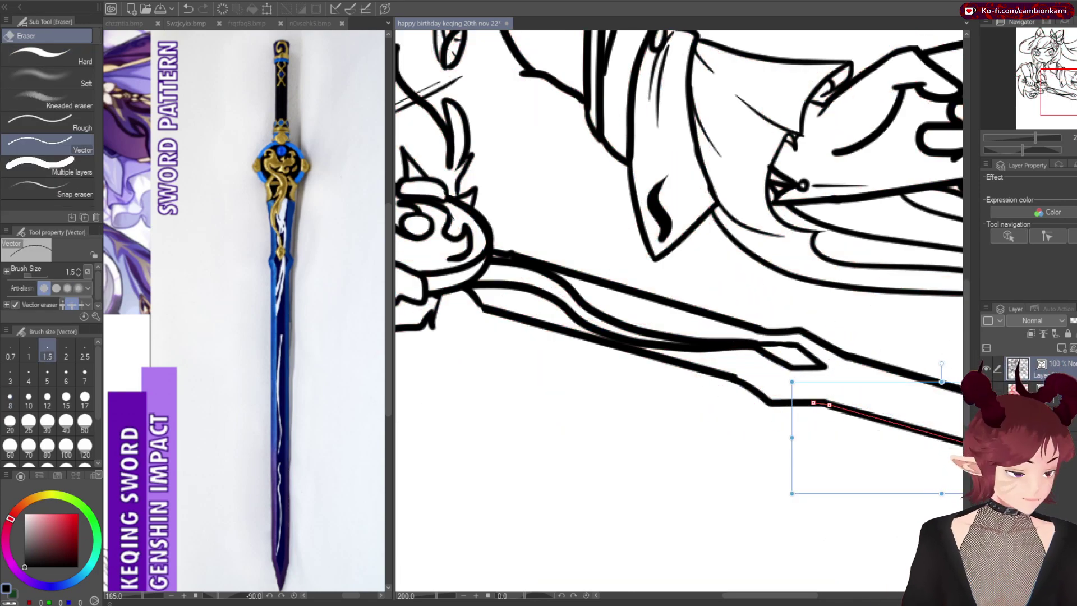
left_click(985, 392)
key("e")
key("ctrl+0")
scroll(586, 441, "up", 5)
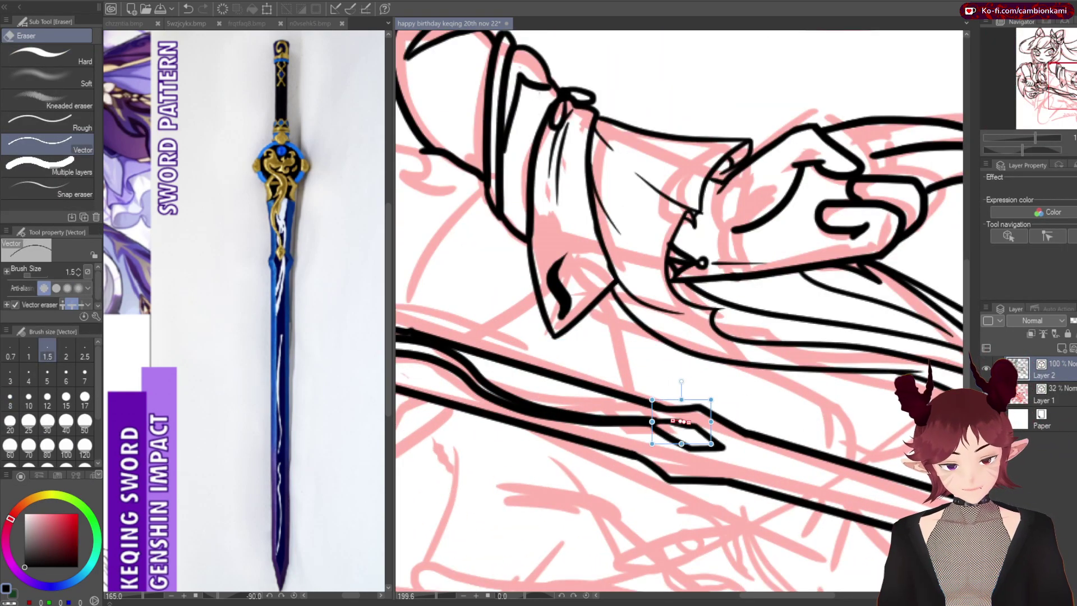
scroll(679, 311, "left", 5)
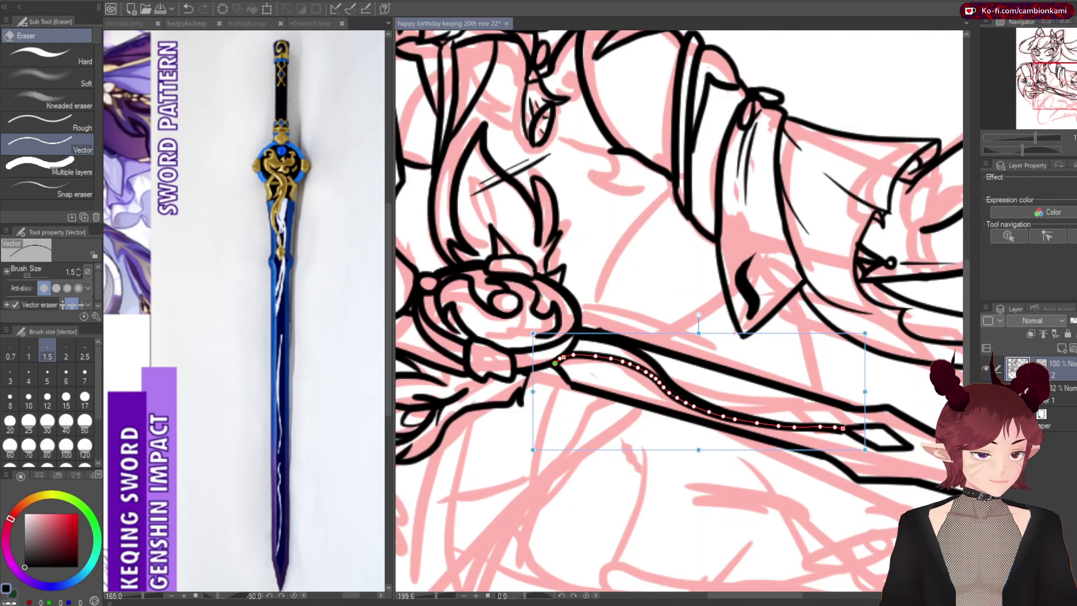
scroll(652, 462, "down", 5)
scroll(652, 462, "up", 1)
Switch the reference to the full-body front view of the character and ink the inner lines of the flame ornament above the guard
left_click(247, 23)
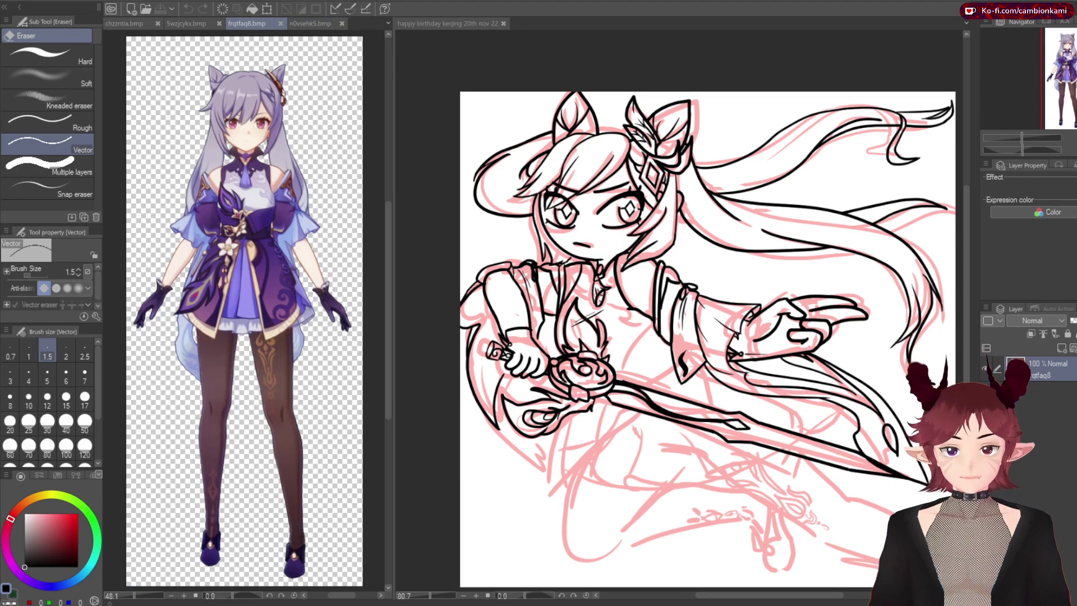
key("p")
scroll(816, 545, "up", 6)
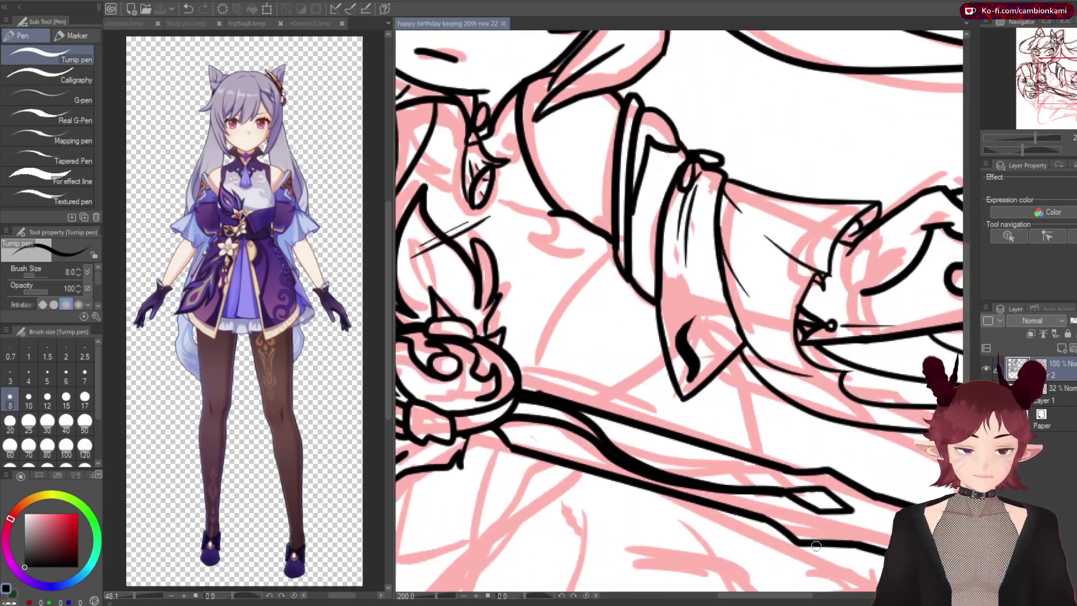
left_click_drag(531, 257, 691, 251)
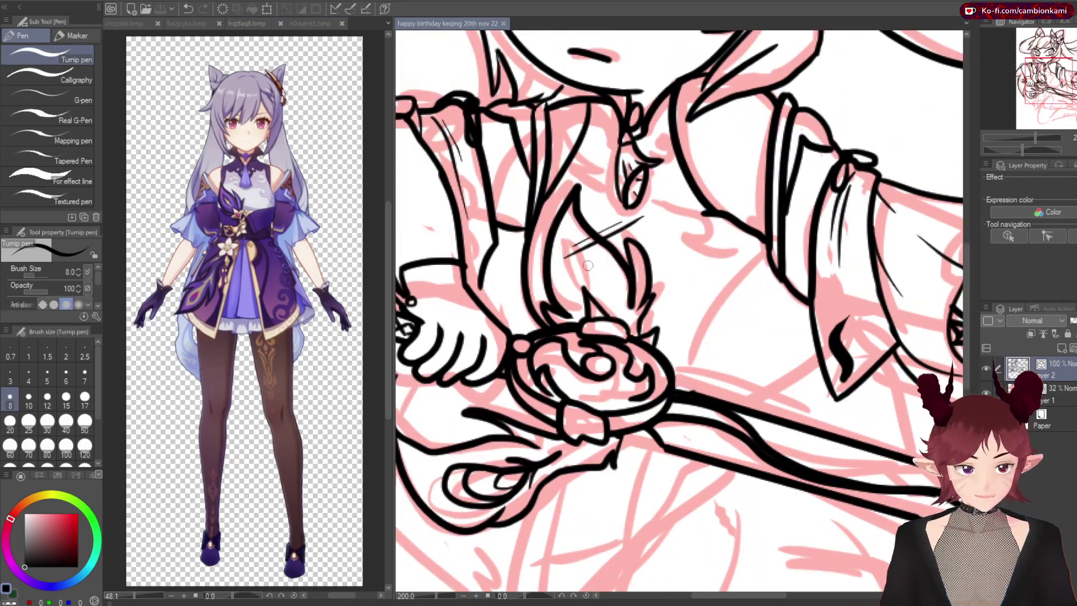
left_click_drag(584, 303, 611, 308)
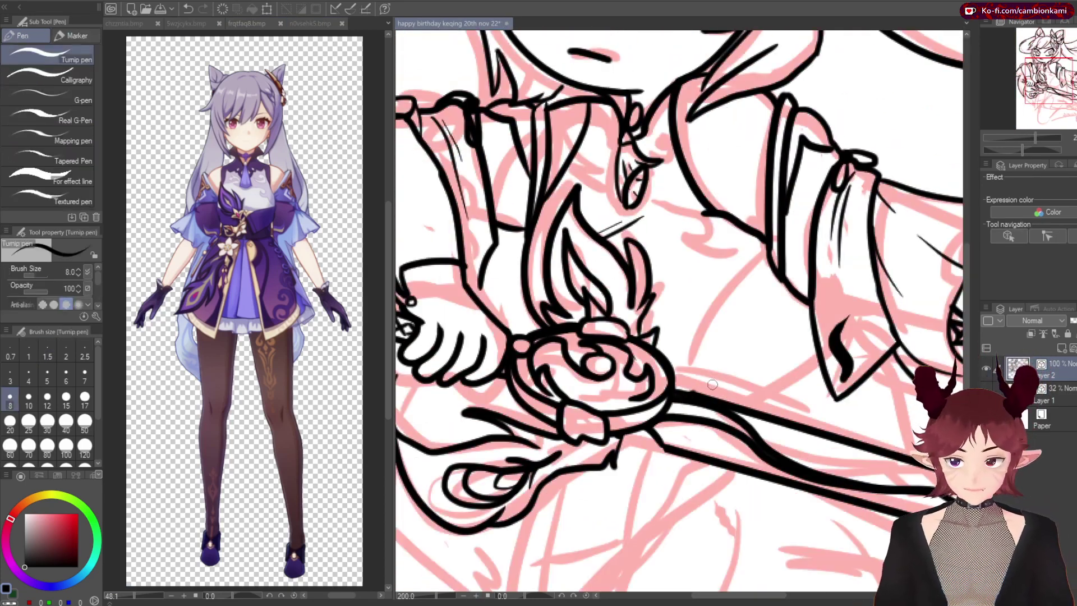
Ink the waist line above the guard, an inner line along the blade, and the clothing lines between sword and hanging sleeve
left_click_drag(673, 373, 767, 244)
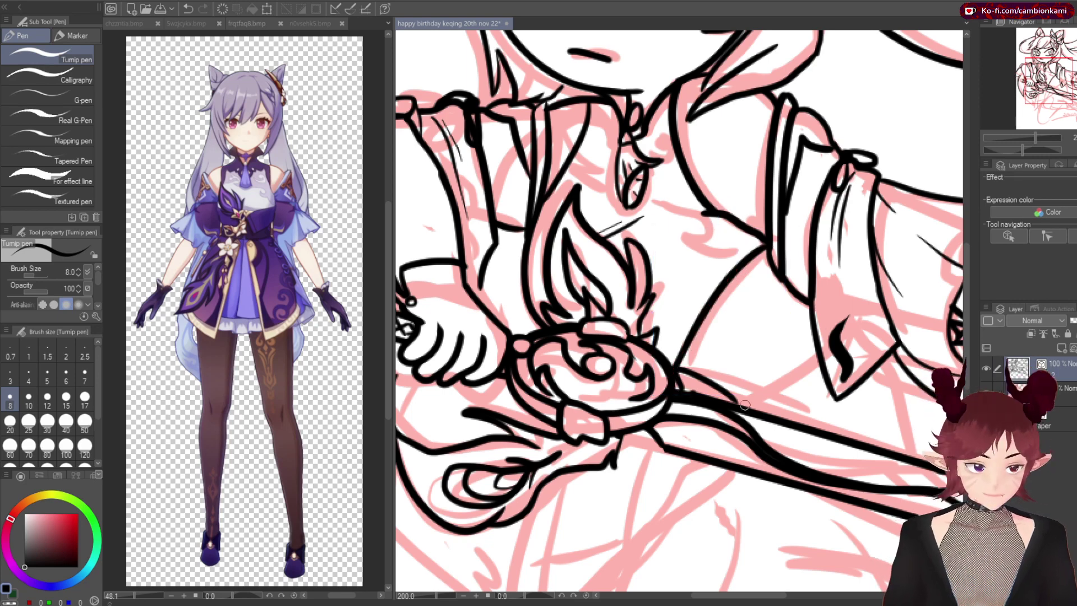
left_click_drag(670, 406, 861, 486)
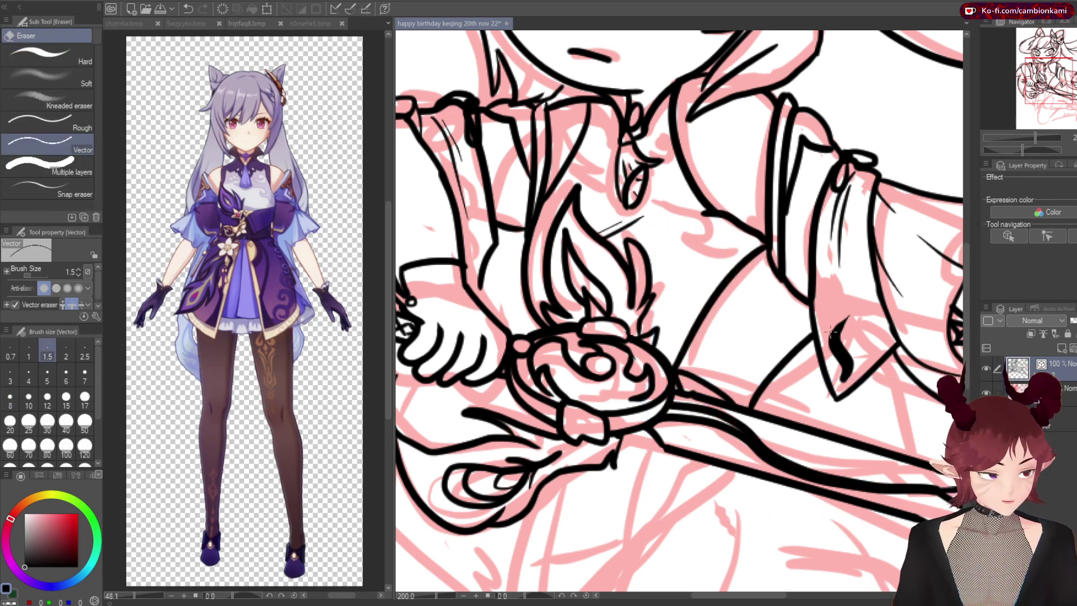
left_click_drag(751, 337, 692, 337)
mouse_move(745, 387)
left_mouse_down()
mouse_move(689, 387)
mouse_move(708, 382)
left_mouse_up()
key("ctrl+minus")
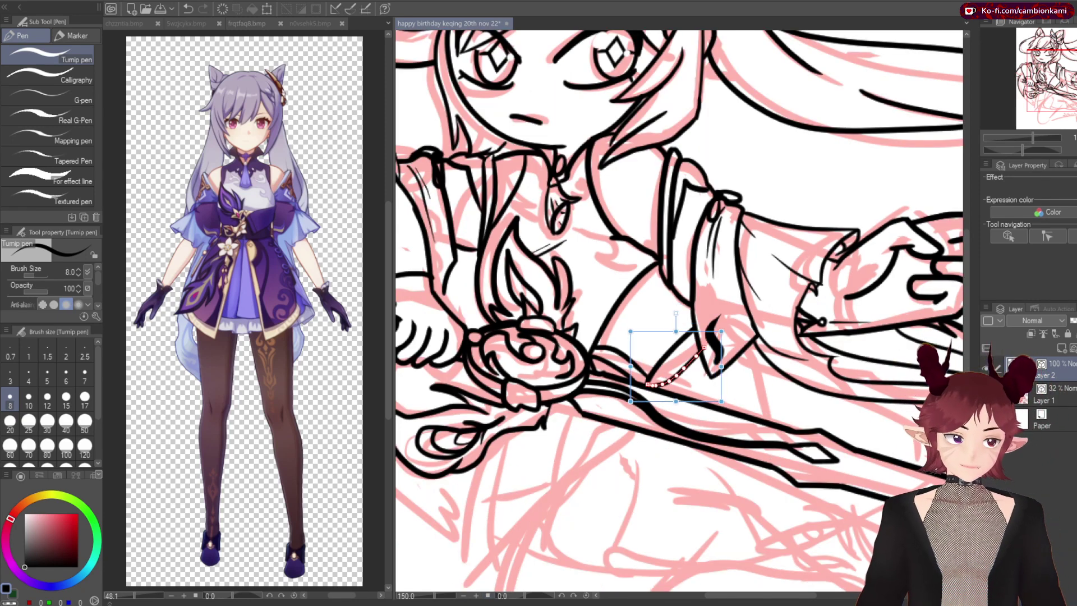
Ink the pointed coat panel extending below the blade, and erase its line where it crosses the sword
left_click_drag(592, 391, 592, 211)
left_click_drag(682, 259, 892, 404)
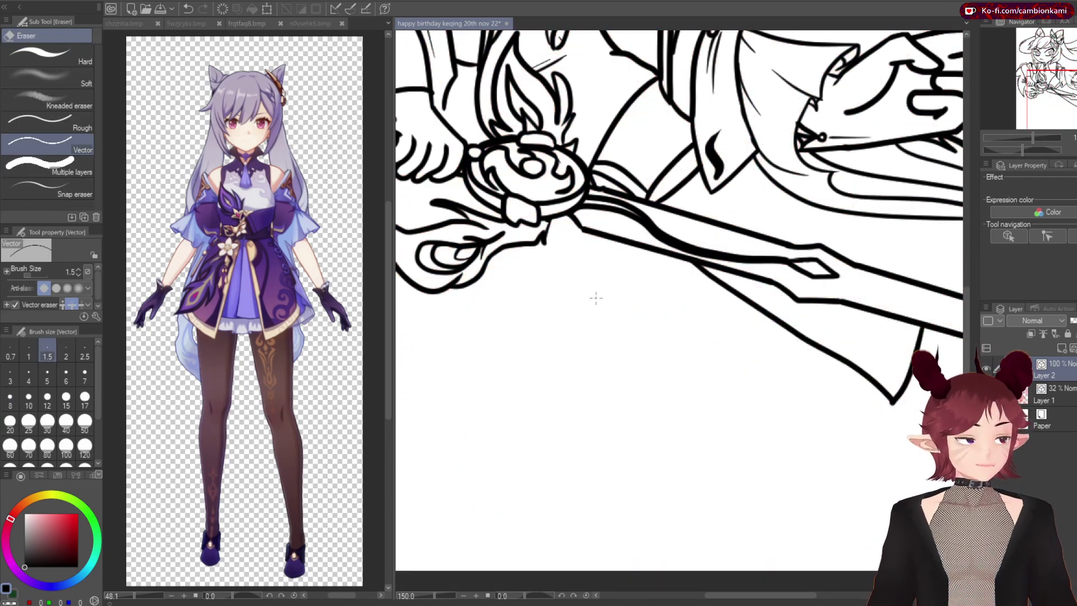
mouse_move(930, 283)
left_mouse_down()
mouse_move(884, 225)
mouse_move(607, 214)
left_mouse_up()
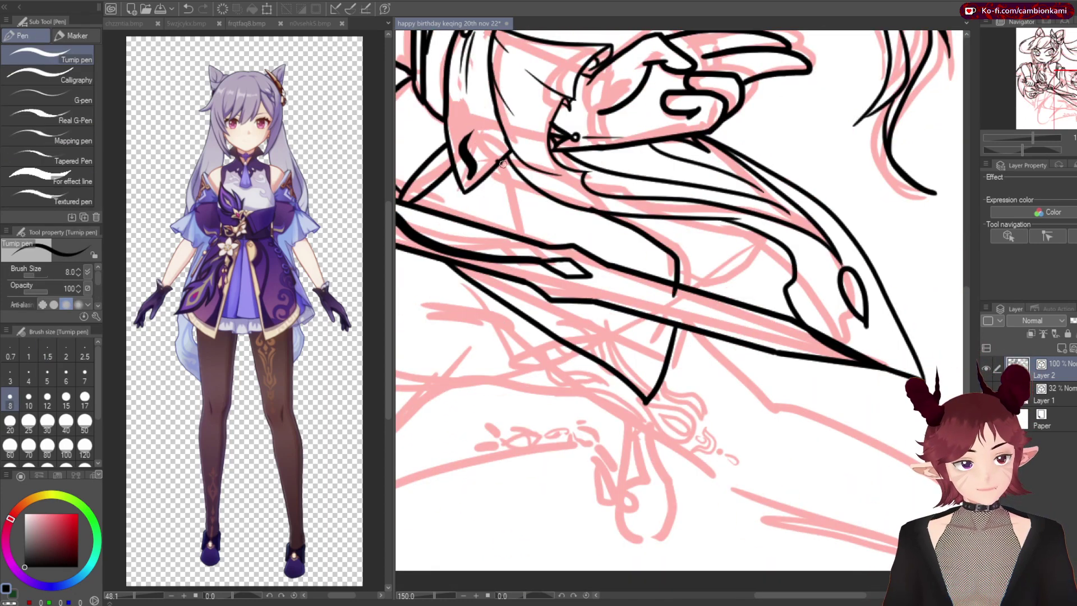
key("e")
scroll(679, 300, "down", 3)
scroll(679, 301, "up", 3)
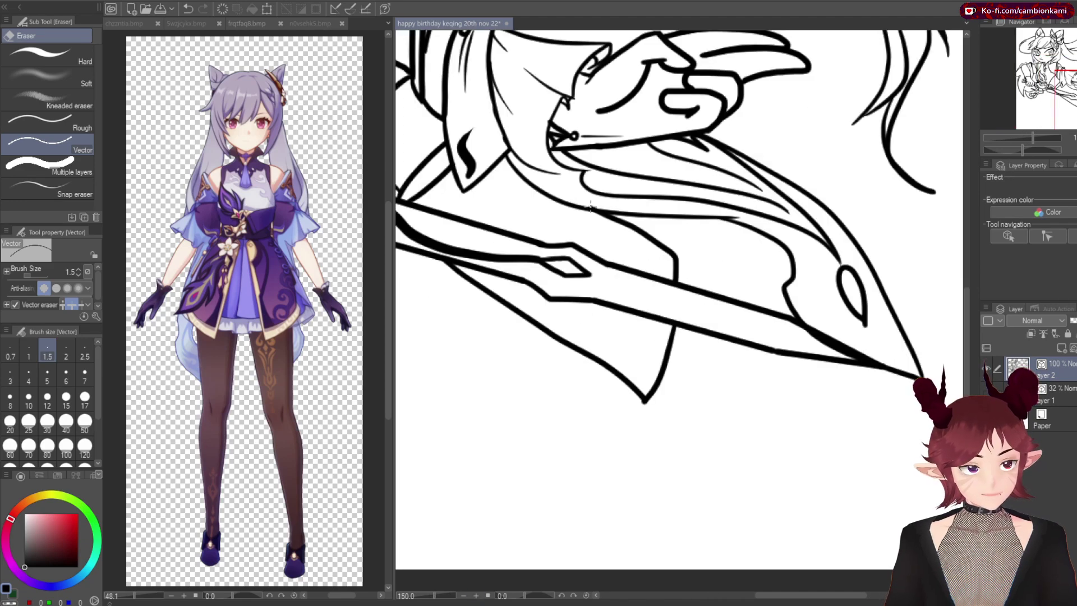
scroll(467, 232, "down", 3)
Ink the curved fold and trim lines of the coat between the hanging sleeve and the blade
key("p")
scroll(467, 232, "up", 3)
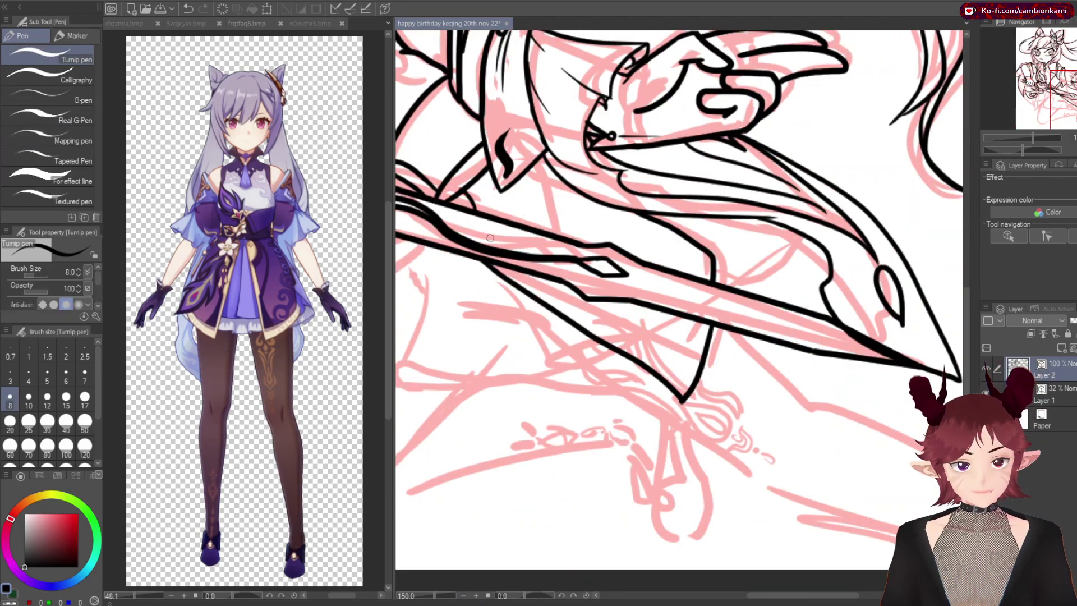
left_click_drag(512, 189, 516, 223)
left_click_drag(542, 169, 560, 239)
key("ctrl+z")
left_click_drag(542, 168, 578, 242)
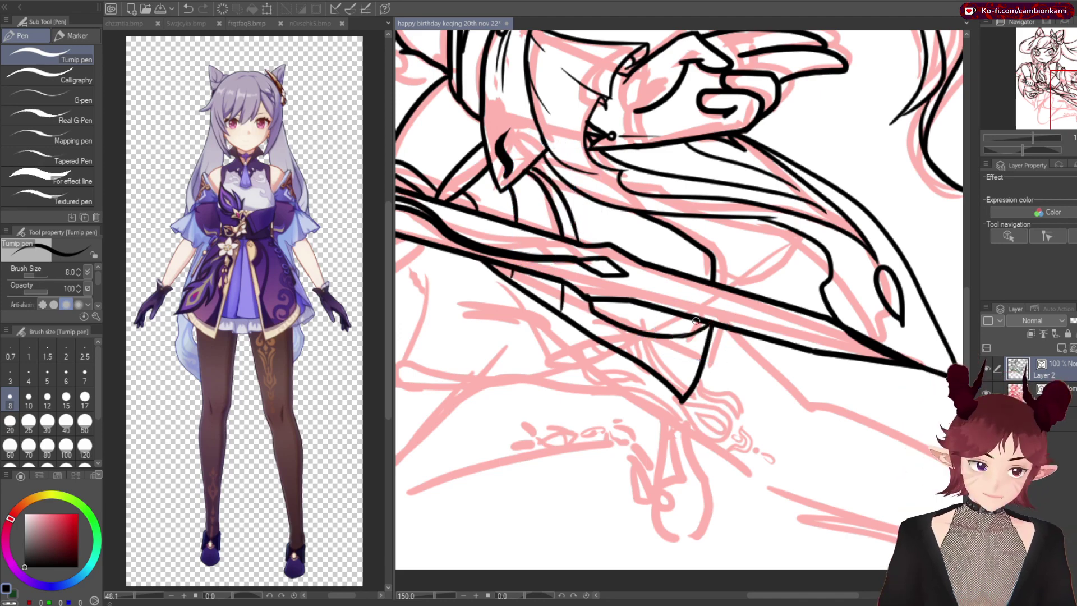
Redo the trim line on the coat panel's edge just below the blade
key("ctrl+z")
mouse_move(699, 307)
left_mouse_down()
mouse_move(689, 328)
mouse_move(682, 314)
mouse_move(681, 392)
mouse_move(717, 333)
left_mouse_up()
key("e")
key("p")
Ink the long coat tail hanging below the guard, including its inner border line
scroll(680, 231, "left", 5)
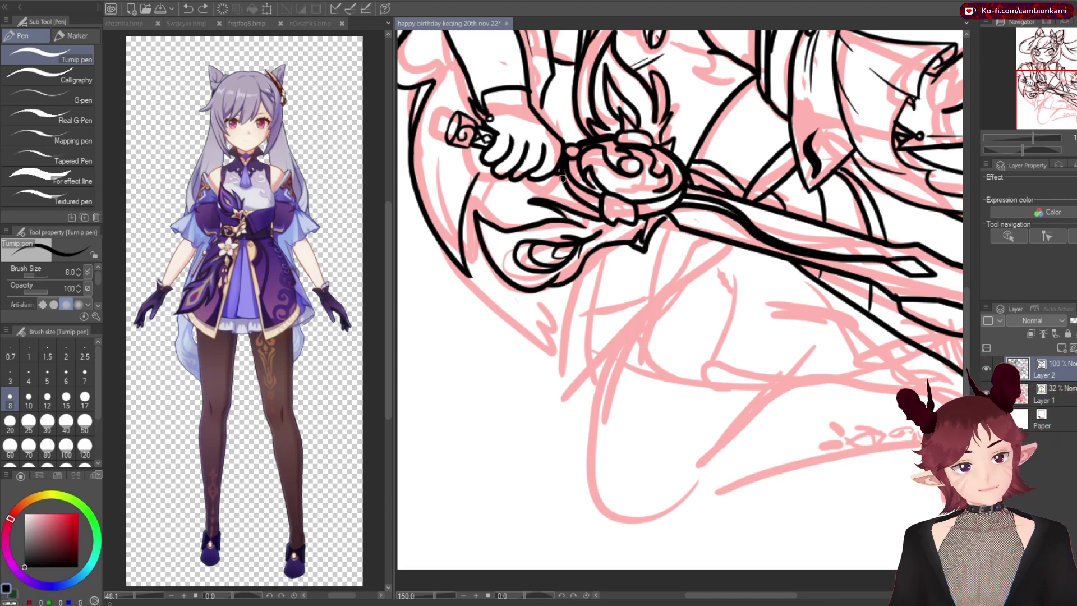
left_click_drag(686, 231, 614, 421)
mouse_move(614, 421)
left_mouse_down()
mouse_move(592, 254)
mouse_move(568, 355)
left_mouse_up()
key("ctrl+z")
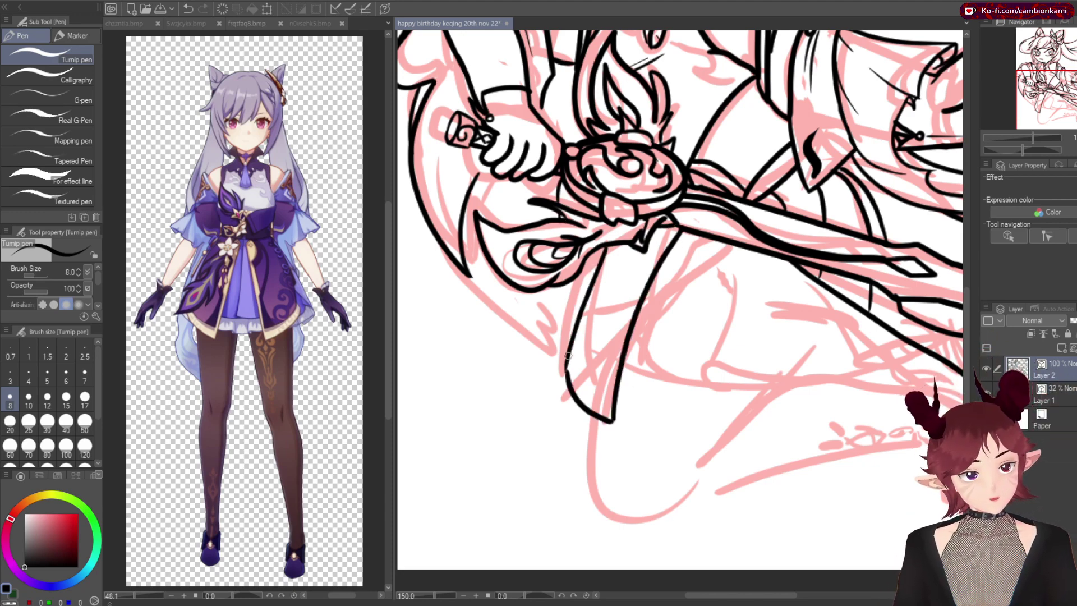
left_click_drag(595, 393, 610, 246)
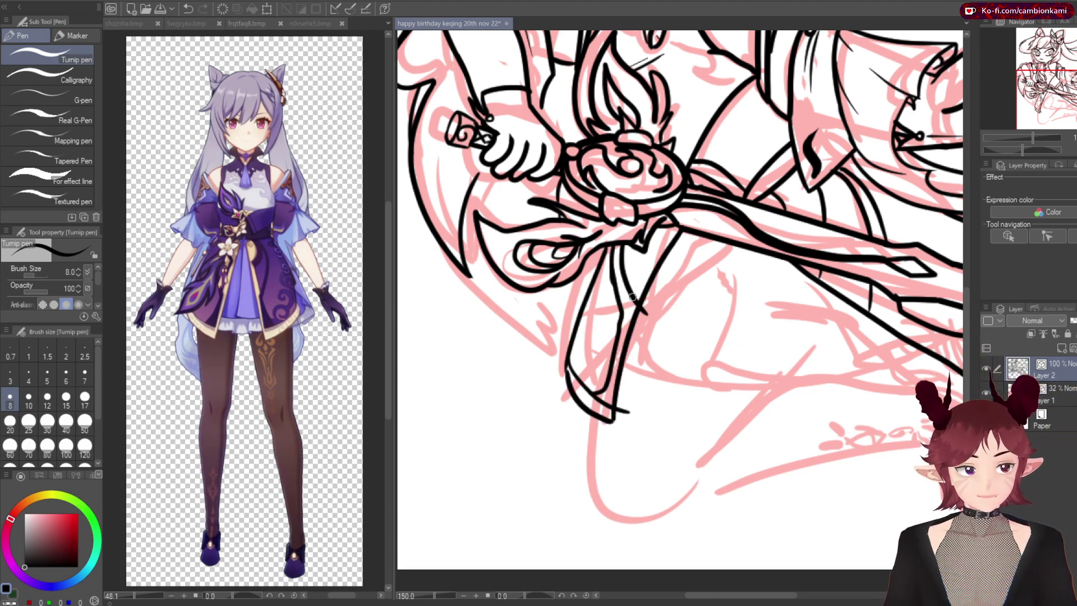
Switch the reference view to the illustration of the character holding her sword
scroll(633, 297, "right", 3)
key("ctrl+shift+h")
key("ctrl+shift+h")
key("ctrl+Tab")
key("ctrl+shift+Tab")
key("ctrl+Tab")
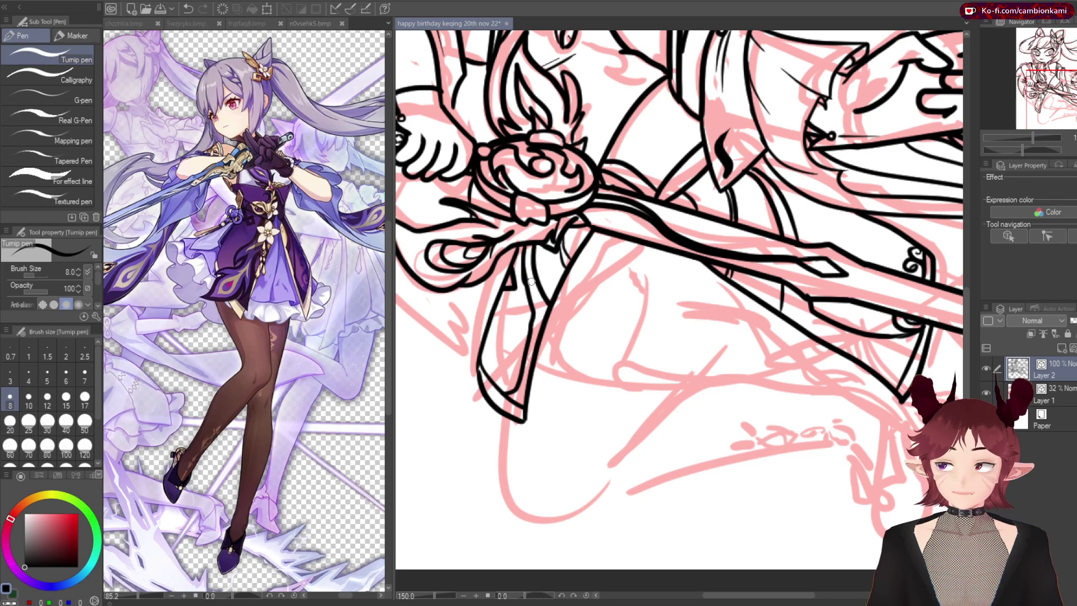
Ink the skirt's curved hem and fold lines below the sword, checking the line art with the sketch hidden
scroll(679, 300, "right", 3)
mouse_move(705, 370)
left_mouse_down()
mouse_move(530, 375)
mouse_move(594, 386)
left_mouse_up()
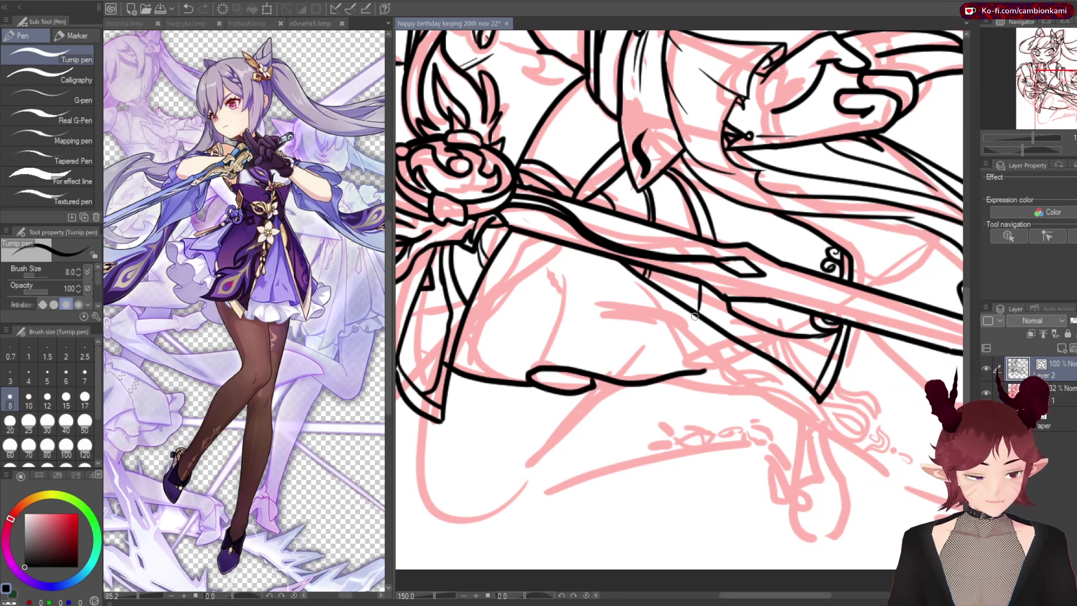
left_click_drag(536, 320, 529, 373)
left_click_drag(629, 296, 691, 369)
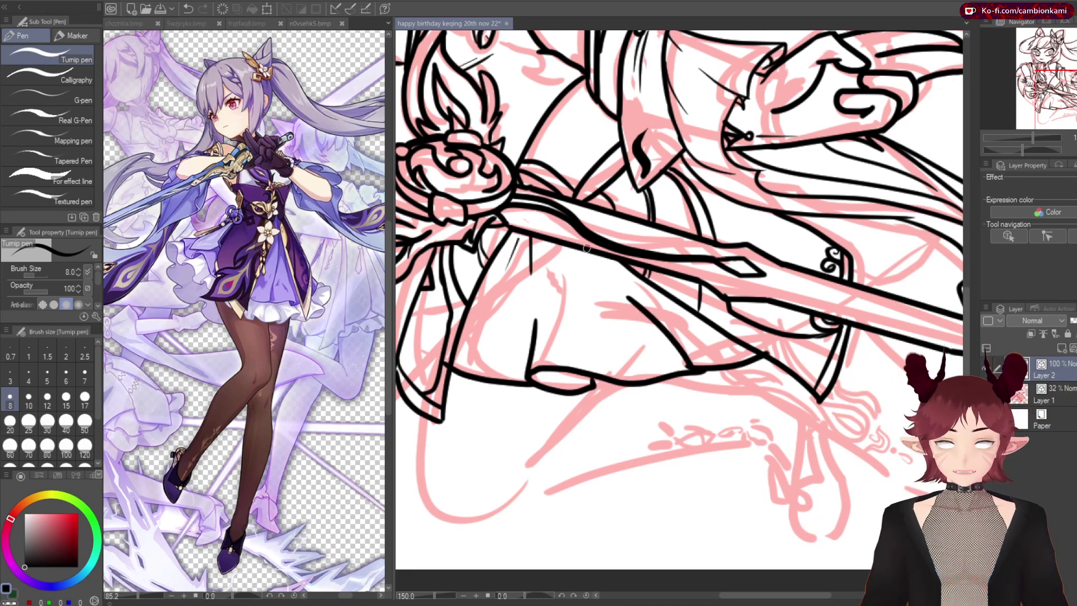
key("ctrl+comma")
key("e")
key("p")
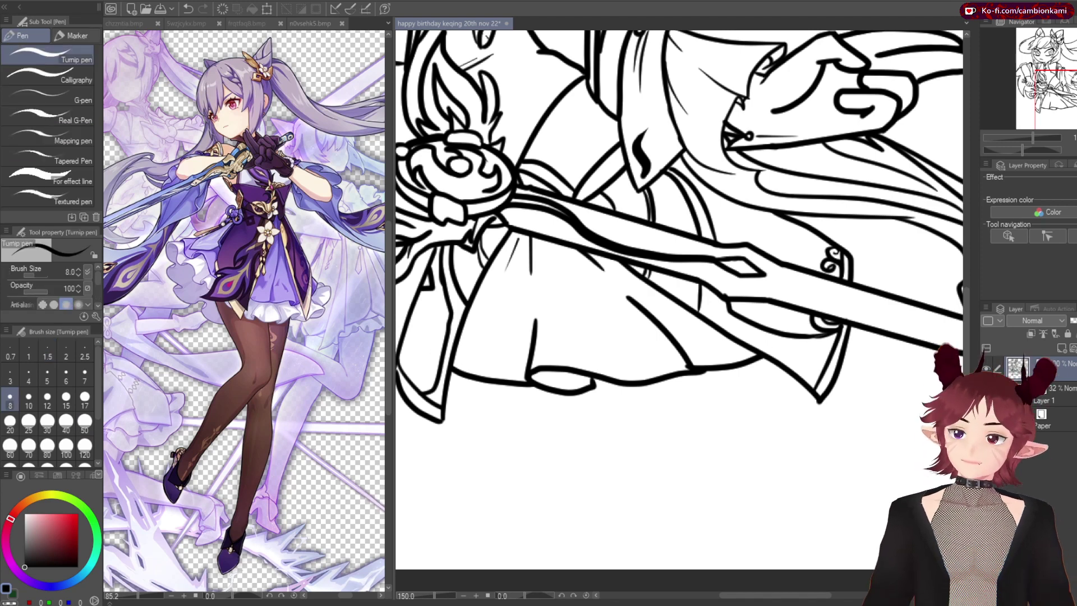
key("ctrl+comma")
Ink the outer curve and pointed end of the trailing sleeve behind the sword guard
scroll(765, 348, "down", 3)
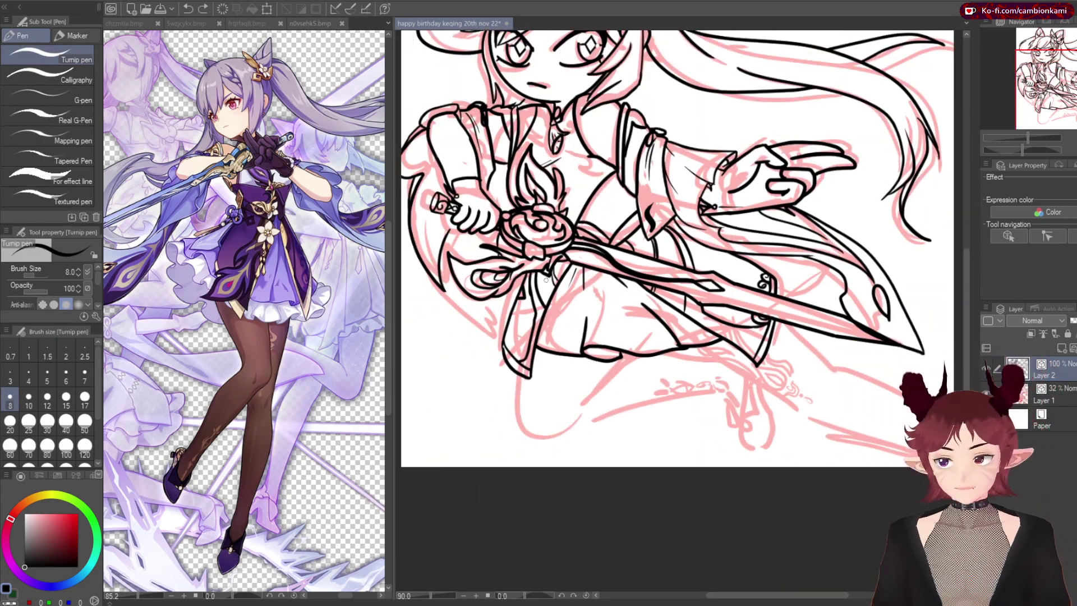
left_click(461, 318, "ctrl")
left_click_drag(461, 318, 472, 318)
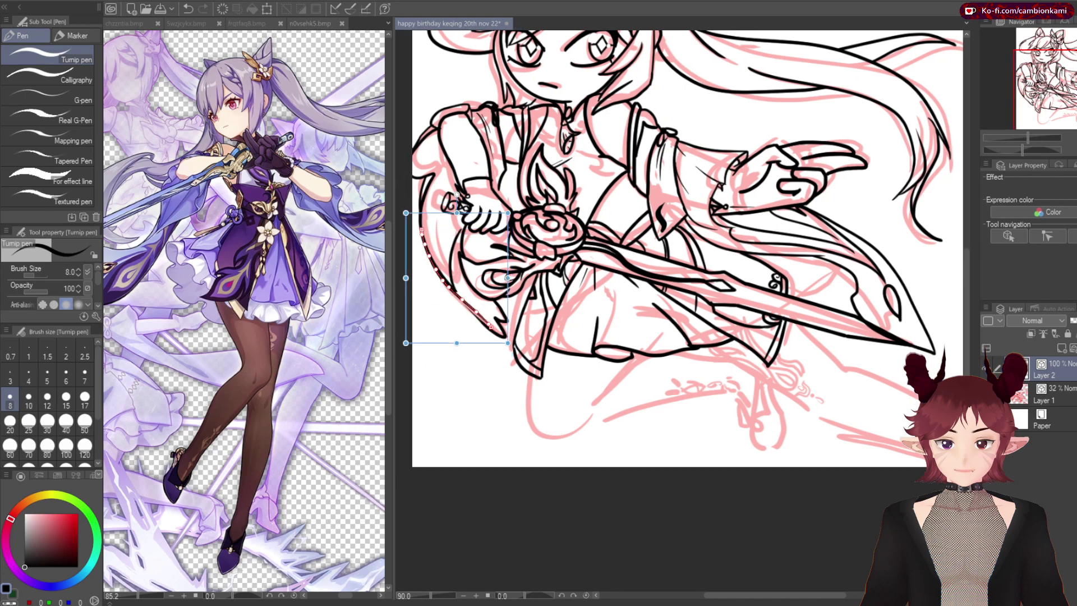
left_click_drag(493, 277, 459, 277)
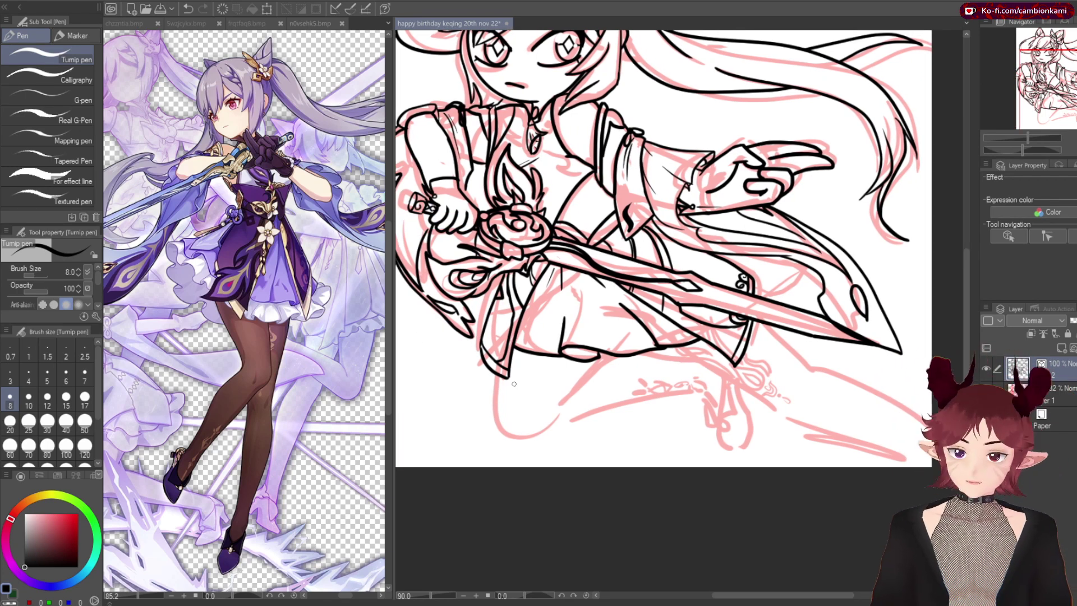
Ink the bent knee's curve below the skirt and trim the part of the line crossing the coat tail
left_click_drag(543, 296, 558, 415)
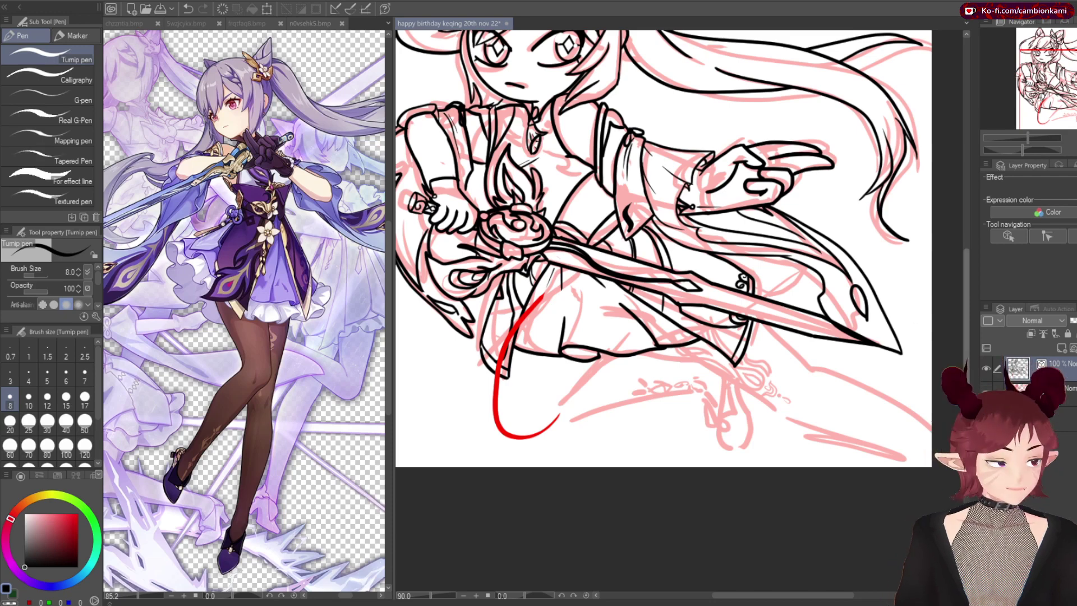
left_click(986, 392)
key("e")
left_click(519, 322)
left_click(986, 392)
scroll(549, 352, "up", 3)
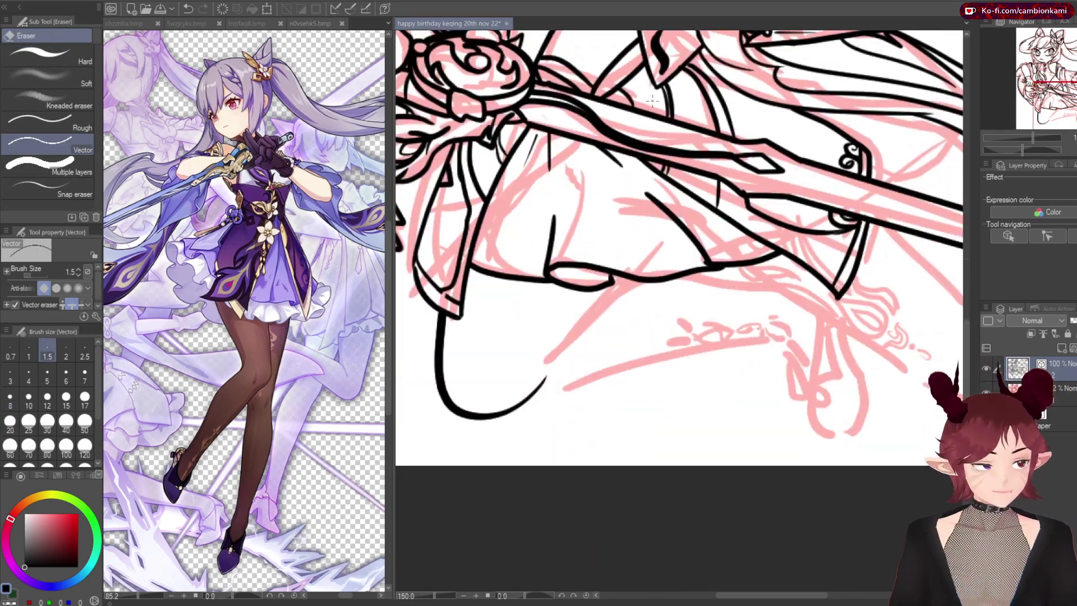
Ink the folded leg's lower shin line from the knee to the ankle and trim the overlap at the knee
key("p")
key("ctrl+z")
left_click_drag(530, 400, 766, 337)
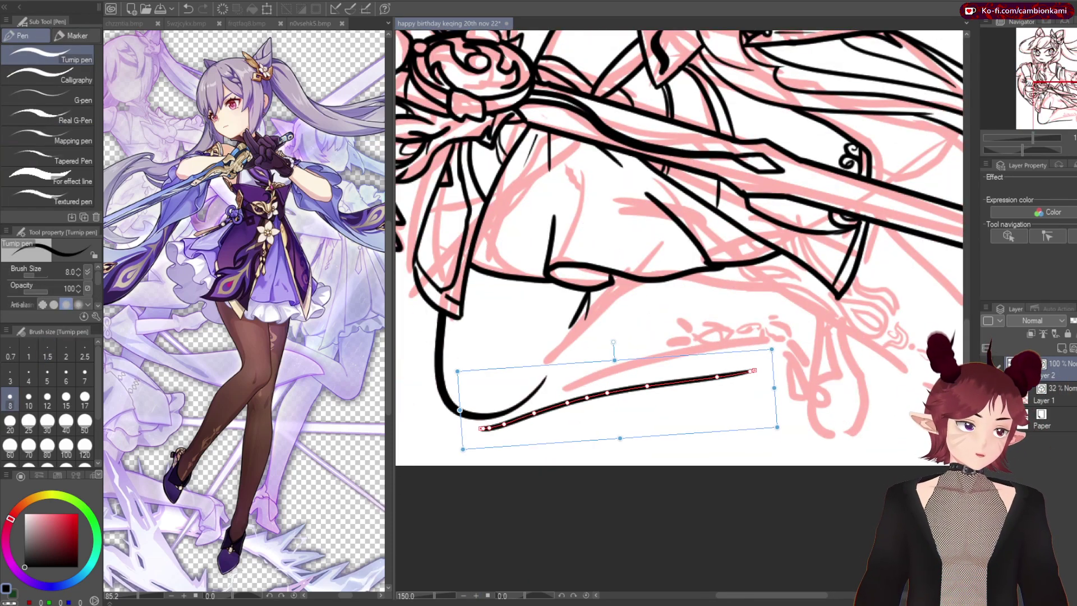
key("e")
left_click(548, 384)
left_click(522, 400)
key("p")
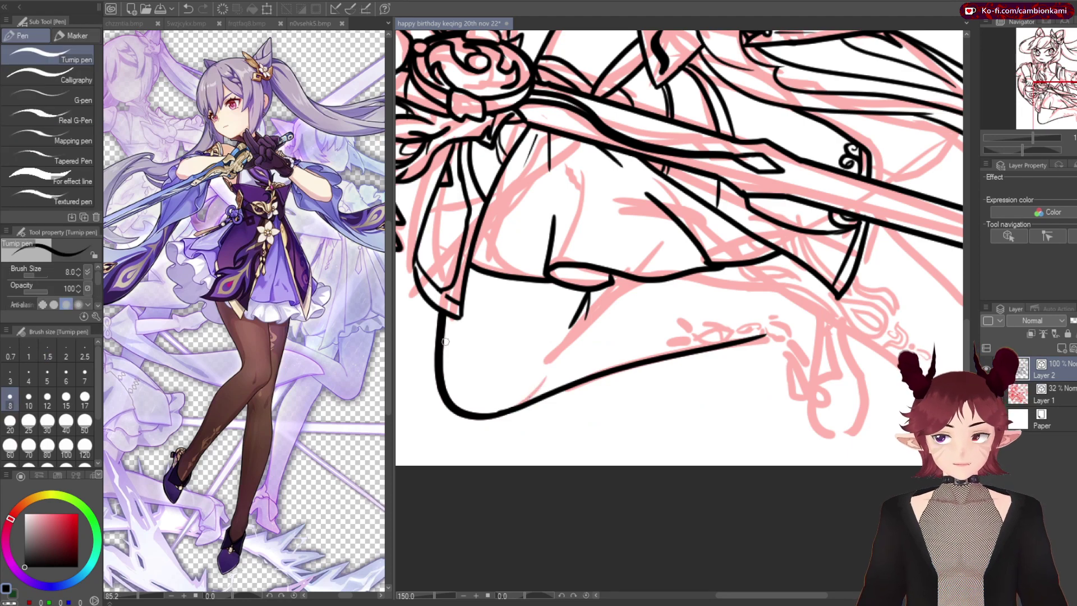
Ink the long lower contour of the extended leg from the skirt hem, comparing it with the sketch
left_click_drag(517, 405, 320, 406)
mouse_move(530, 264)
left_mouse_down()
mouse_move(729, 393)
mouse_move(862, 438)
left_mouse_up()
left_click(986, 393)
left_click(986, 392)
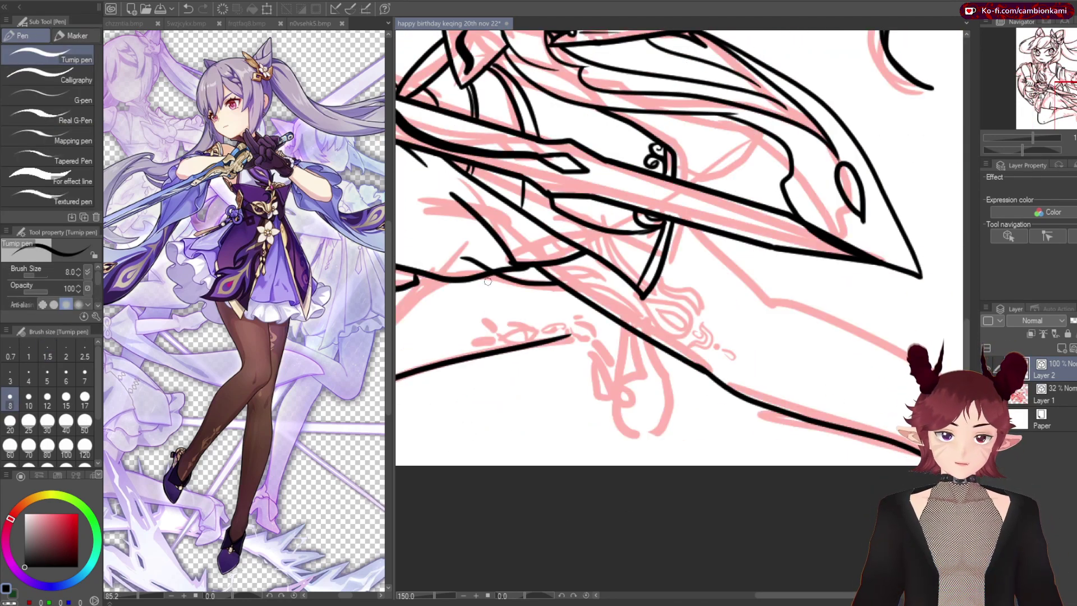
left_click(757, 272, "ctrl")
left_click_drag(757, 252, 757, 264)
Clean up the fold marks under the skirt hem on the folded leg, checking with the sketch hidden
left_click(986, 393)
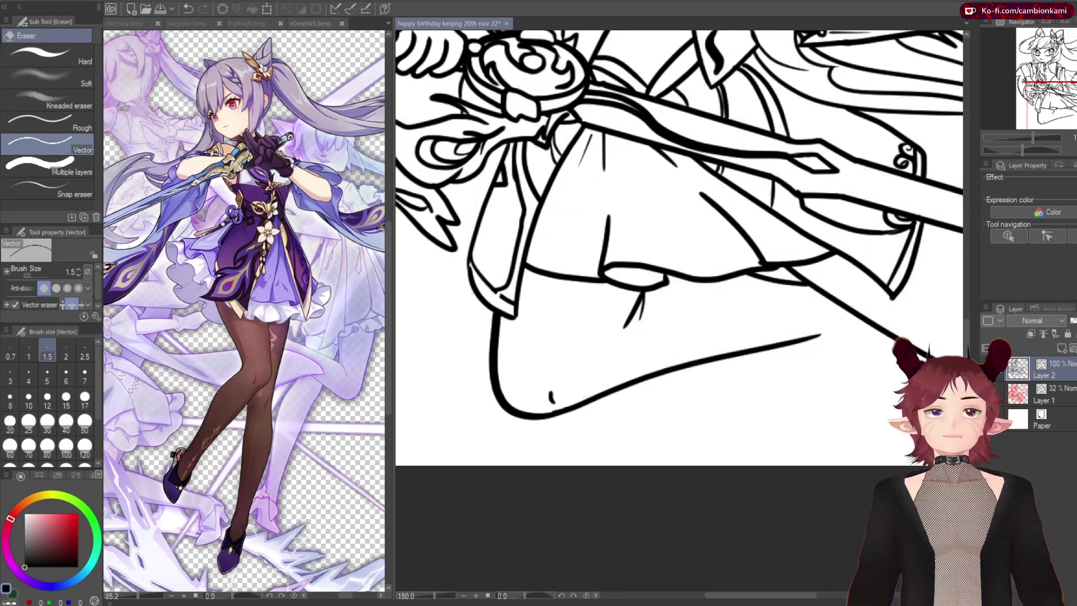
left_click(986, 393)
left_click(986, 392)
left_click_drag(620, 289, 598, 289)
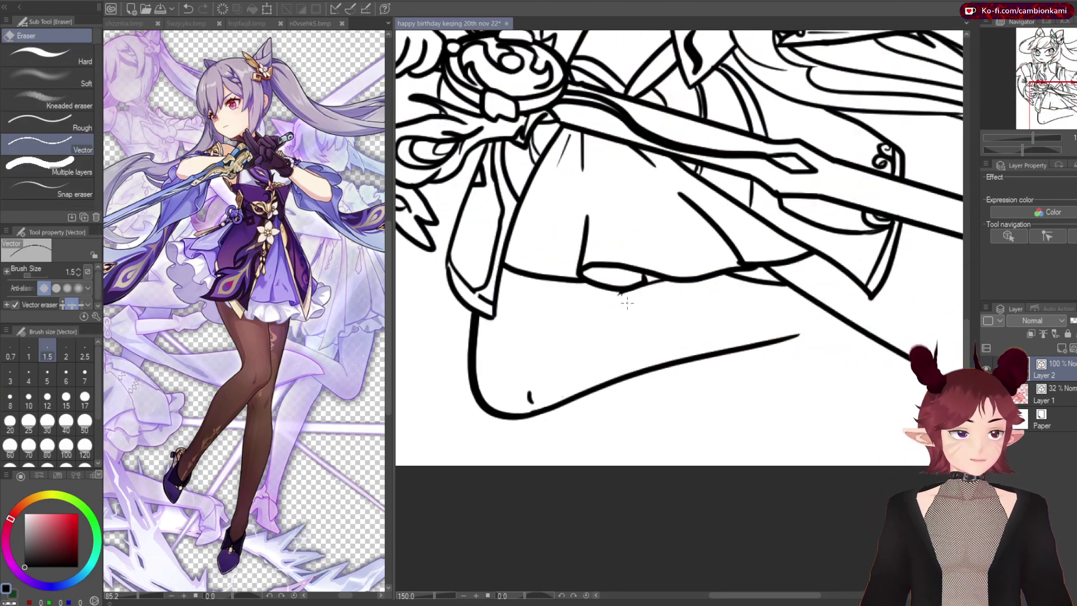
left_click(986, 393)
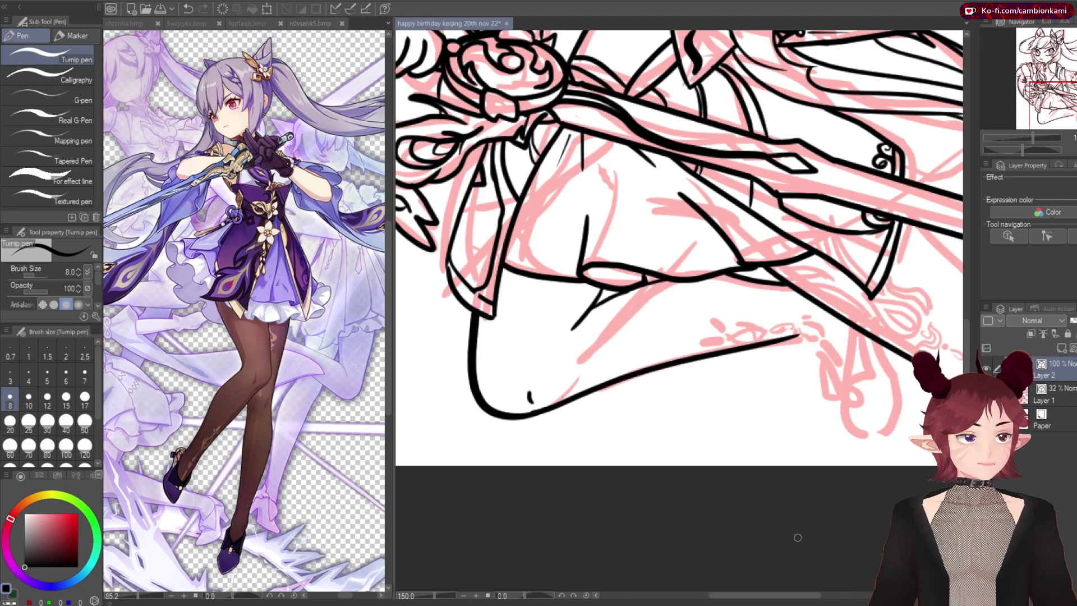
Ink the extended leg's upper contour from beneath the blade to the canvas edge
left_click_drag(483, 395, 450, 395)
mouse_move(673, 247)
left_mouse_down()
mouse_move(561, 169)
mouse_move(617, 225)
left_mouse_up()
mouse_move(609, 303)
left_mouse_down()
mouse_move(729, 359)
mouse_move(808, 418)
left_mouse_up()
left_click(986, 393)
left_click_drag(617, 281, 802, 280)
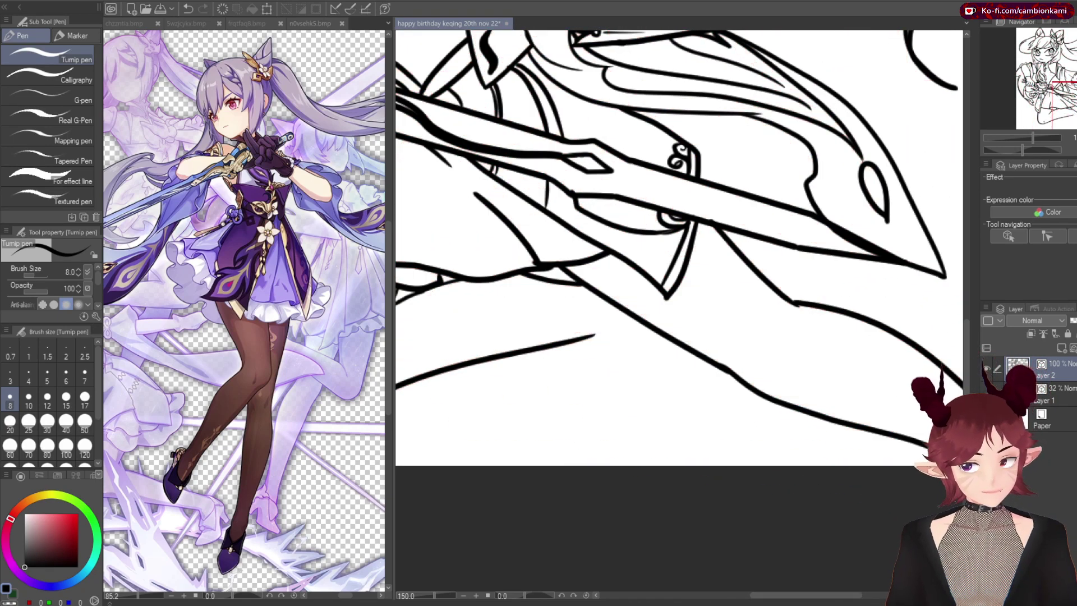
left_click(986, 393)
left_click_drag(808, 539, 890, 539)
Ink the high-heeled shoe on the folded leg's foot and check the whole line art with the sketch hidden
left_click_drag(676, 331, 746, 451)
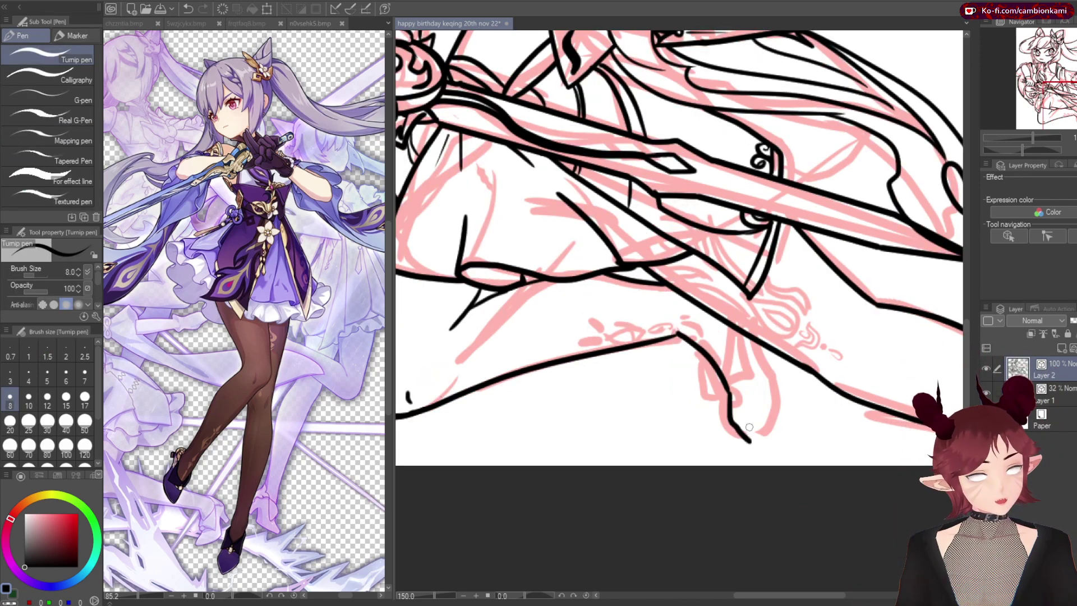
mouse_move(775, 370)
left_mouse_down()
mouse_move(754, 460)
mouse_move(774, 381)
left_mouse_up()
left_click_drag(723, 329, 729, 404)
left_click_drag(740, 337, 751, 377)
mouse_move(729, 428)
left_mouse_down()
mouse_move(754, 446)
mouse_move(774, 381)
left_mouse_up()
left_click(986, 393)
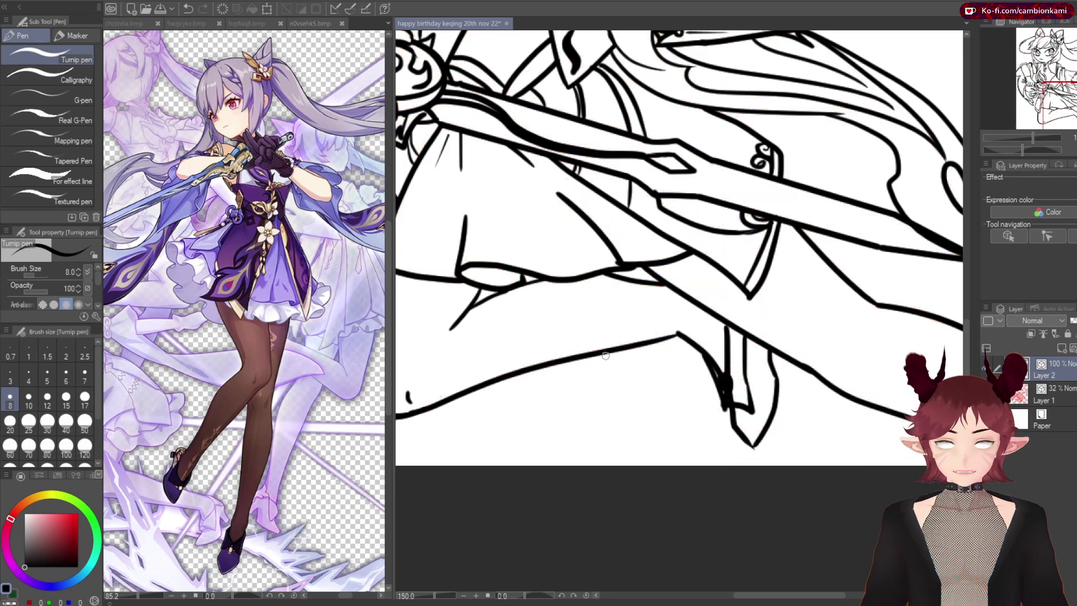
left_click(987, 392)
left_click(986, 393)
key("ctrl+minus")
key("ctrl+minus")
key("ctrl+minus")
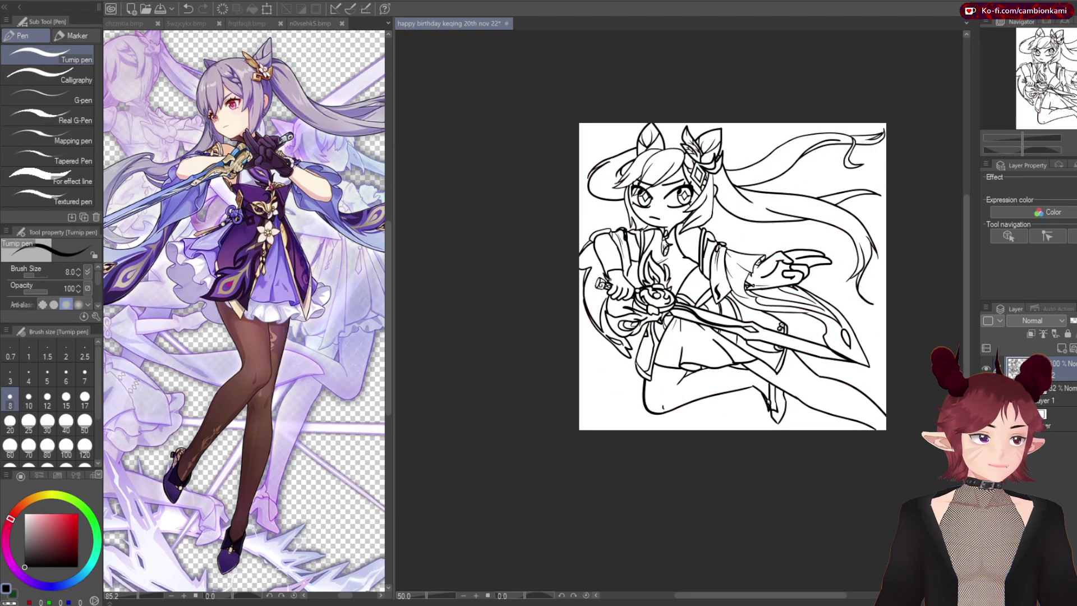
Add a small detail inside the character's eye on a new layer above the line art
scroll(684, 171, "up", 5)
left_click_drag(648, 202, 694, 250)
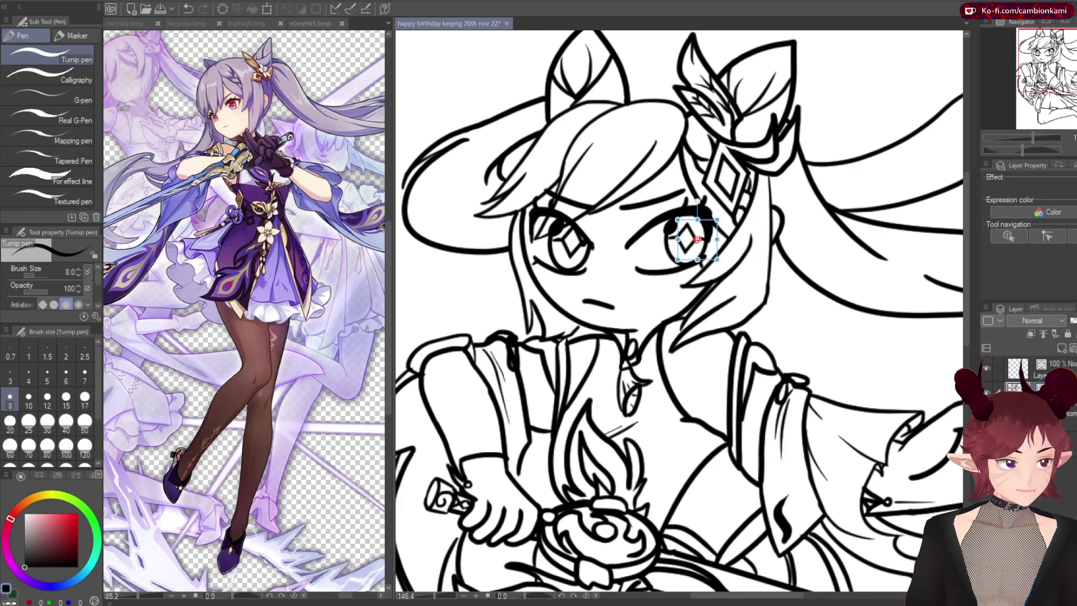
key("Return")
key("ctrl+minus")
key("ctrl+minus")
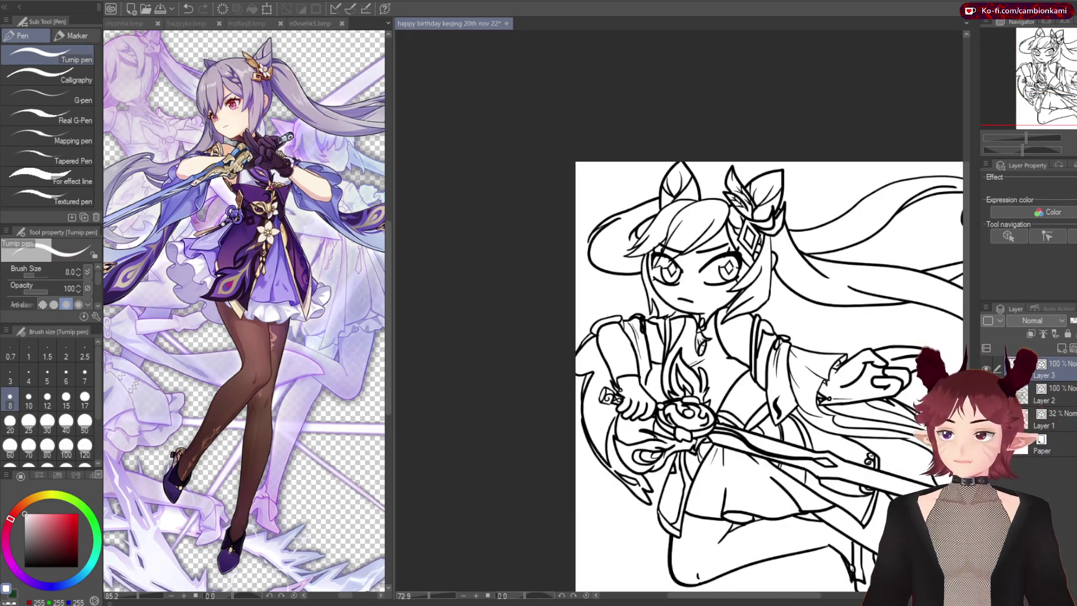
Fill the face, arm and shoulder with a pale skin tone, RGB 254, 243, 228, using other layers as reference
key("g")
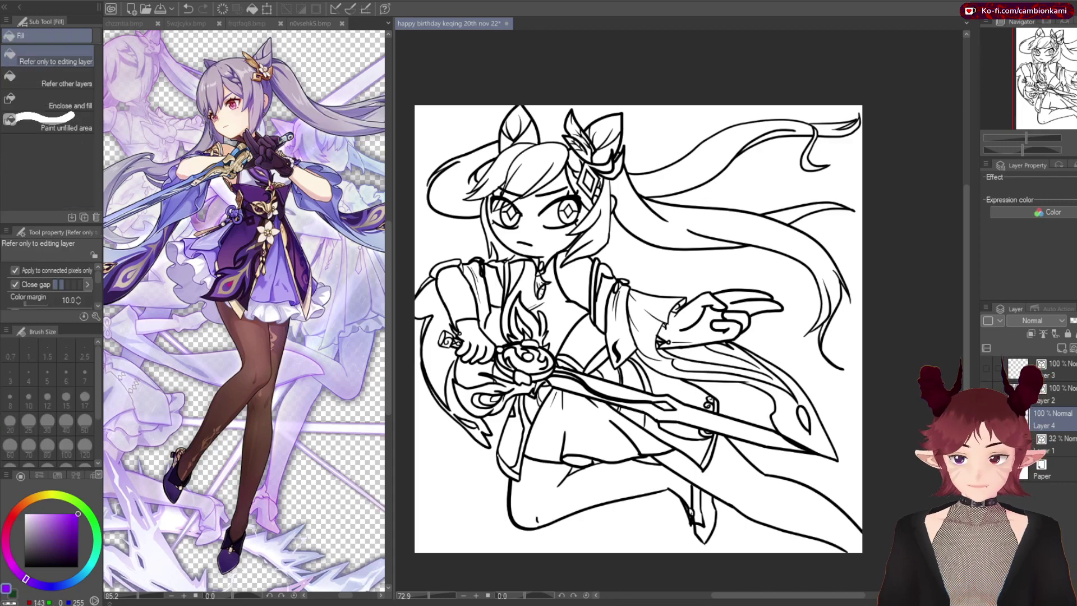
key("ctrl+plus")
key("ctrl+plus")
left_click(561, 180)
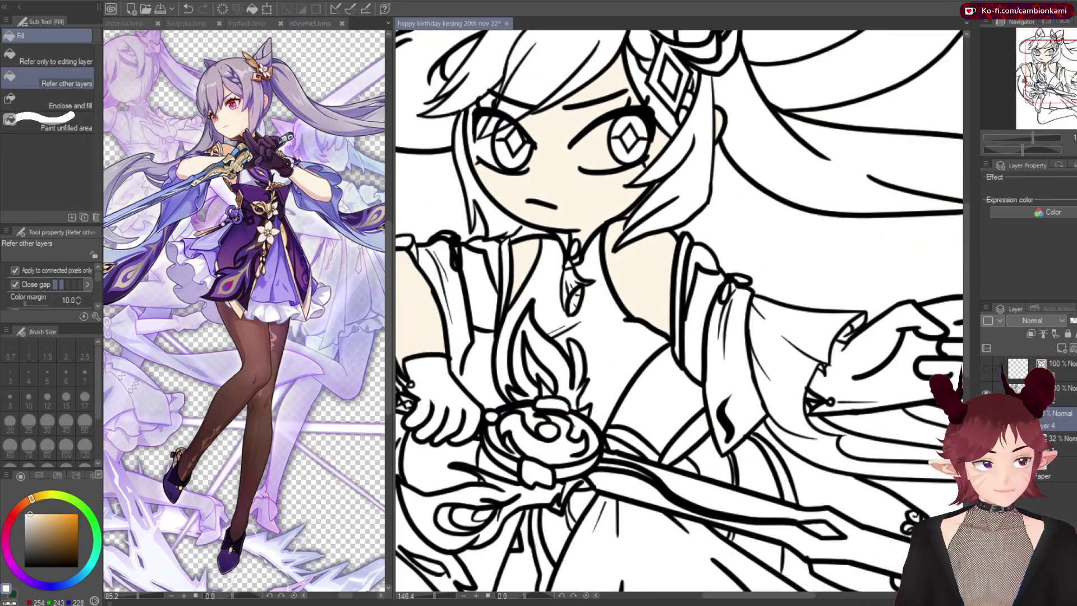
Fill the bodice with pale lavender, RGB 234, 234, 247
key("ctrl+minus")
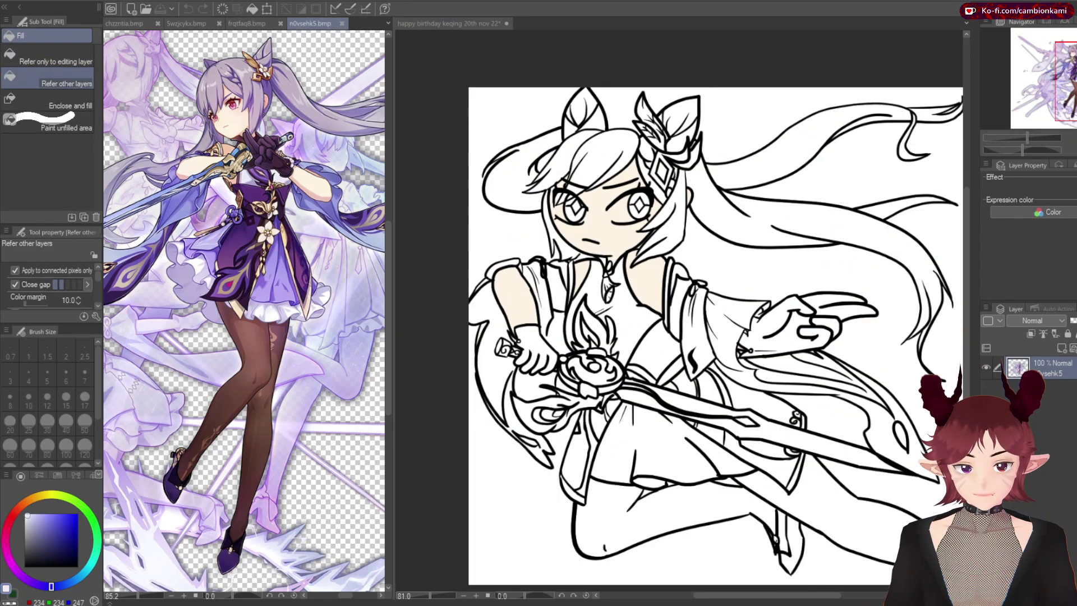
left_click(617, 303)
key("ctrl+plus")
Fill the waist and the coat panels on both sides of the skirt with dark purple, RGB 78, 46, 121
left_click(668, 364)
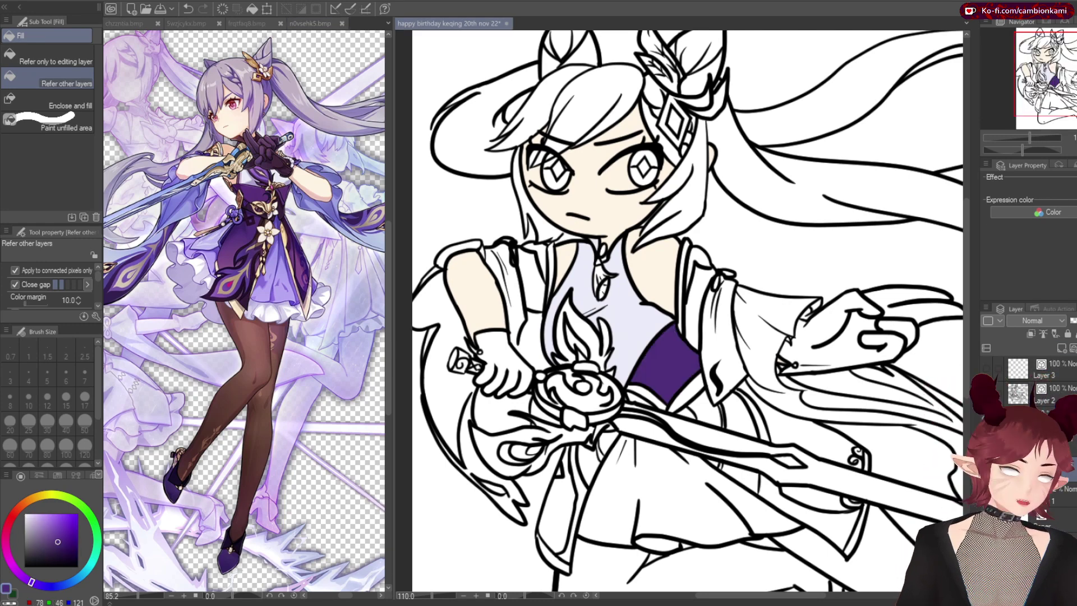
left_click(796, 426)
key("ctrl+plus")
key("ctrl+plus")
key("ctrl+minus")
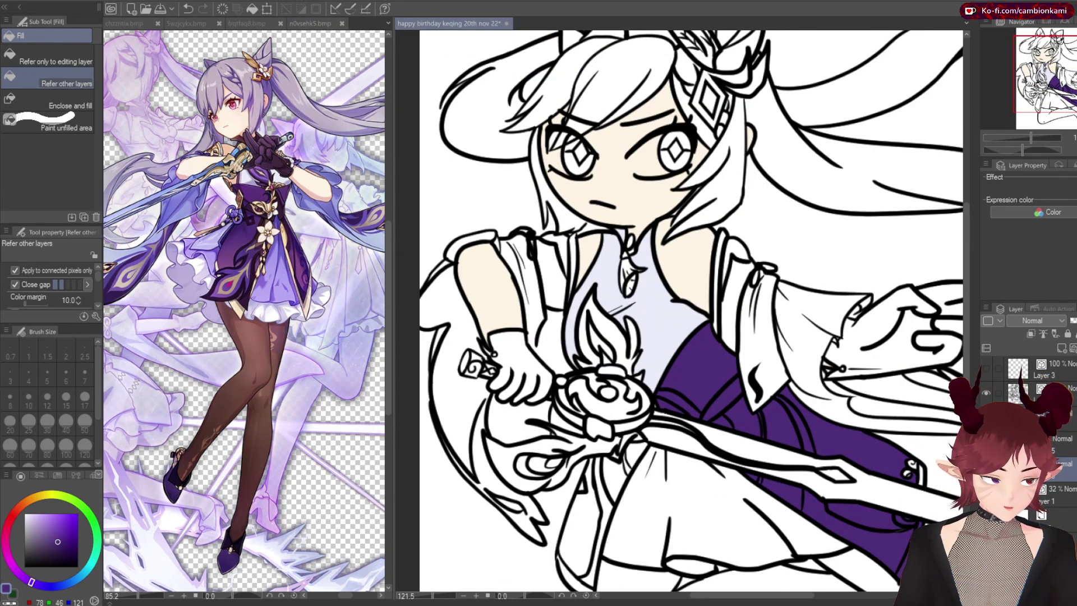
left_click(593, 521)
key("ctrl+plus")
key("ctrl+plus")
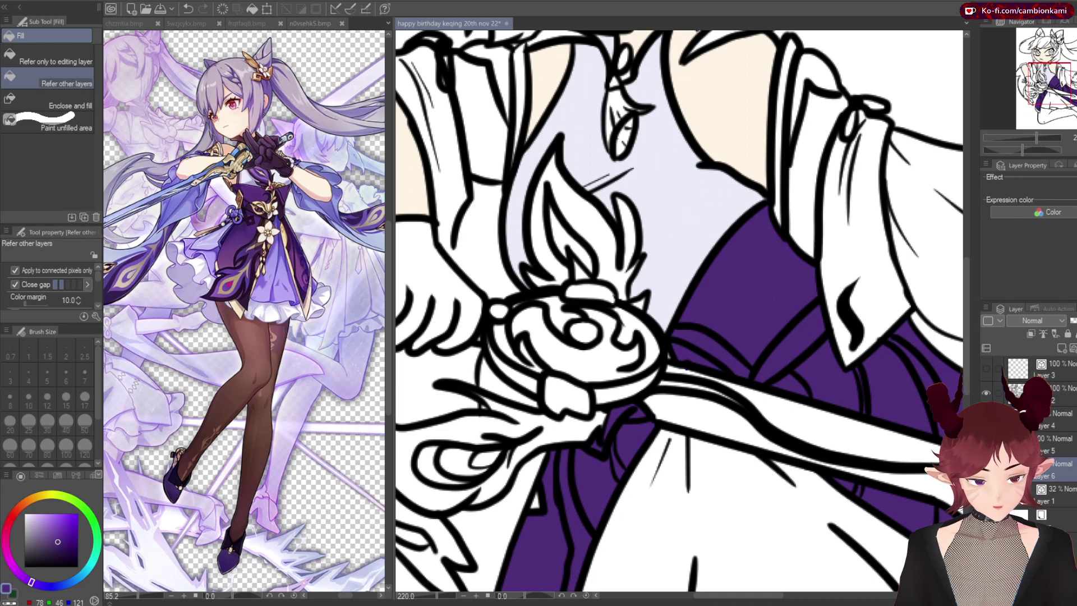
Switch the reference to the front-facing standing picture and fill the upper sleeves with the dark purple
scroll(679, 311, "down", 5)
key("ctrl+minus")
left_click(247, 23)
key("ctrl+plus")
key("ctrl+plus")
left_click(580, 308)
left_click(568, 197)
key("p")
key("ctrl+minus")
key("ctrl+minus")
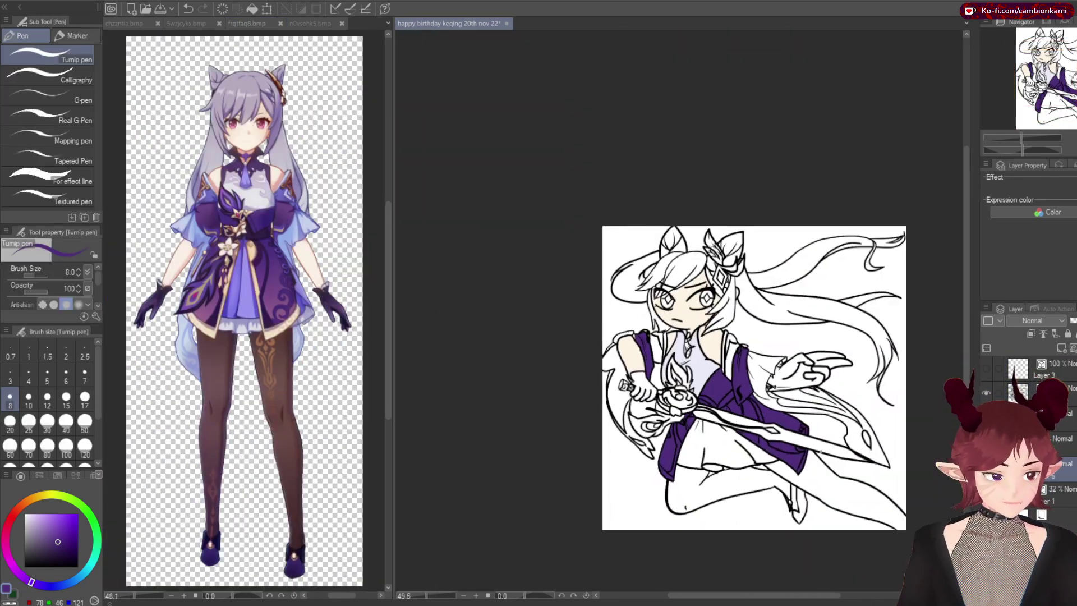
Fill both gloves and the shoe with the dark purple, touching up small unfilled gaps
key("ctrl+plus")
key("g")
left_click(797, 336)
key("ctrl+plus")
key("ctrl+plus")
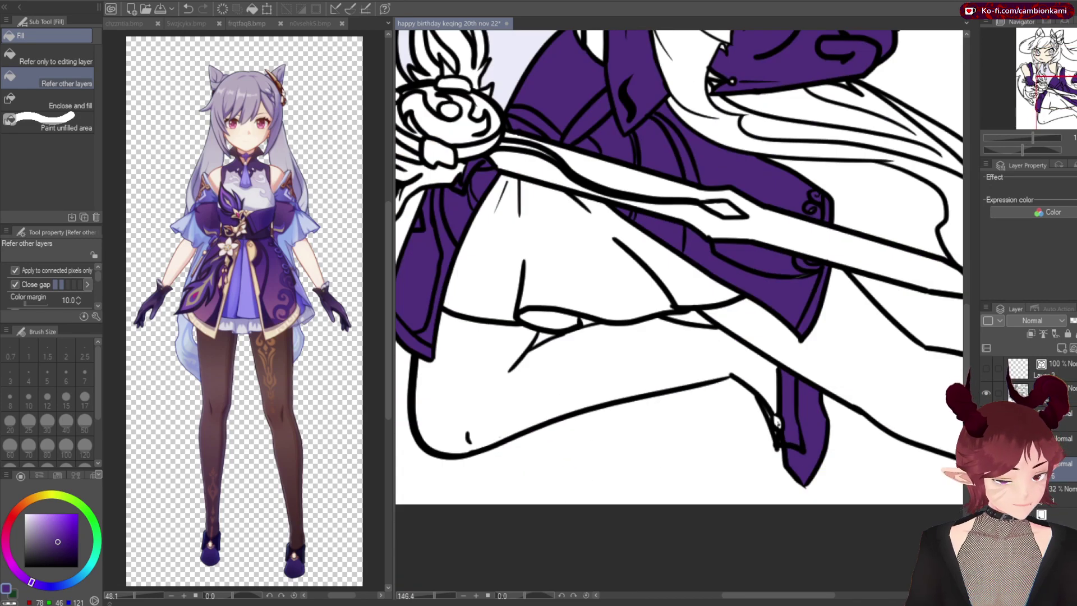
key("p")
key("ctrl+plus")
key("ctrl+minus")
key("ctrl+minus")
key("ctrl+minus")
Fill the flowing outer sleeves on both arms with light blue, RGB 195, 206, 234
key("g")
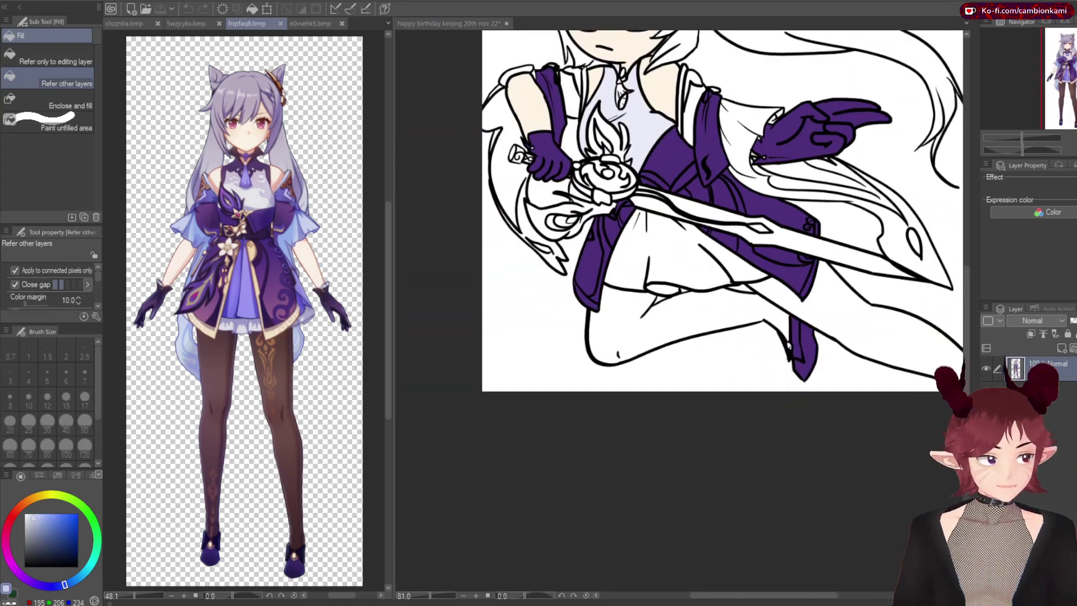
scroll(724, 270, "up", 3)
left_click(507, 270)
left_click(533, 343)
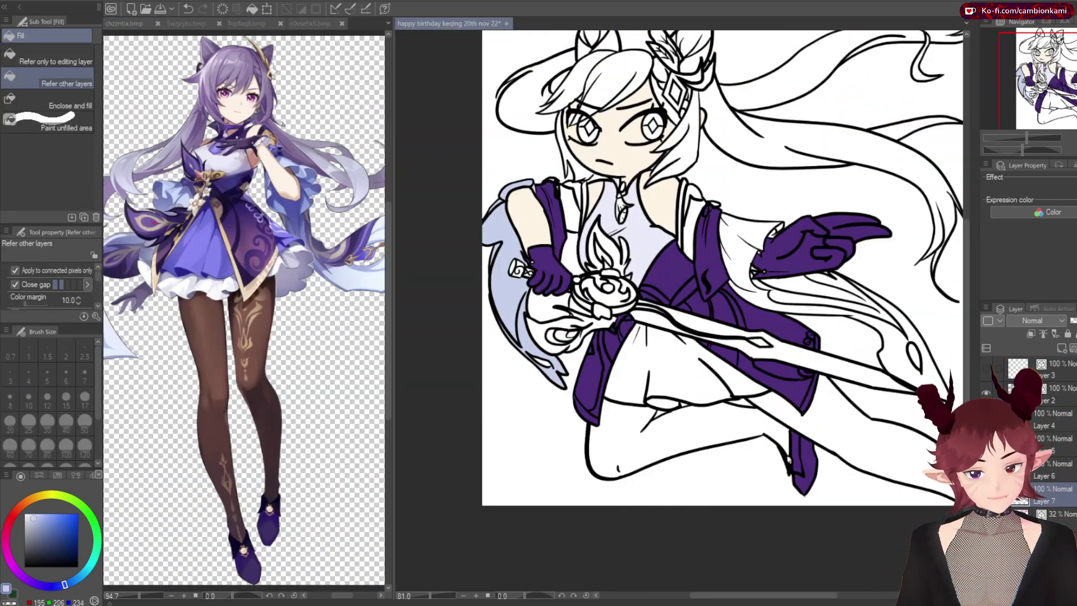
left_click(754, 292)
scroll(749, 268, "up", 5)
scroll(679, 308, "down", 4)
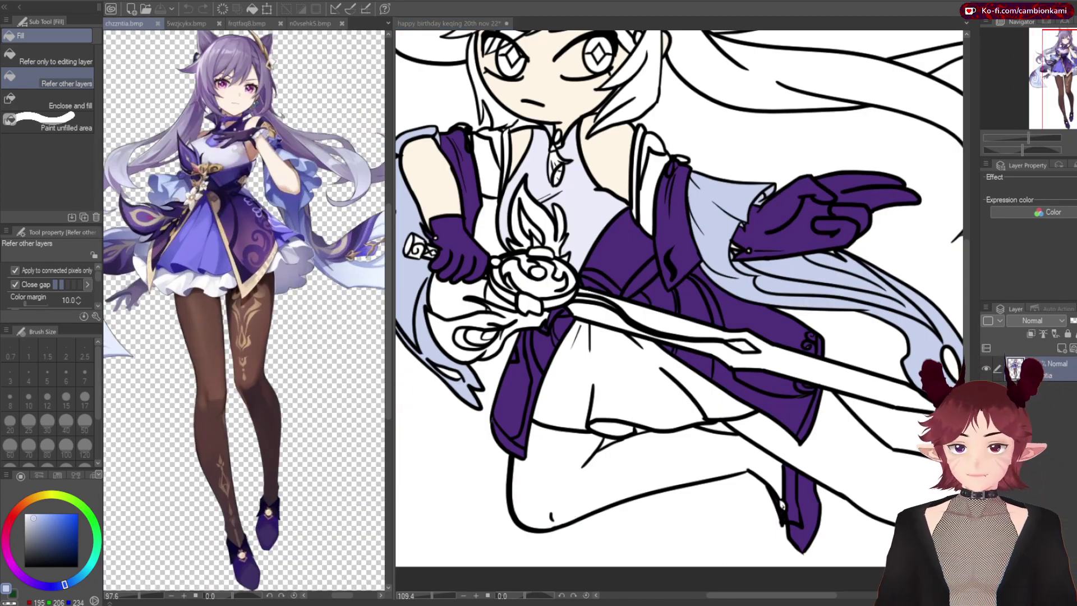
Fill the skirt with periwinkle, RGB 157, 149, 241, and the stockings with brown, RGB 108, 79, 77, sampled from the reference
left_click(242, 281, "alt")
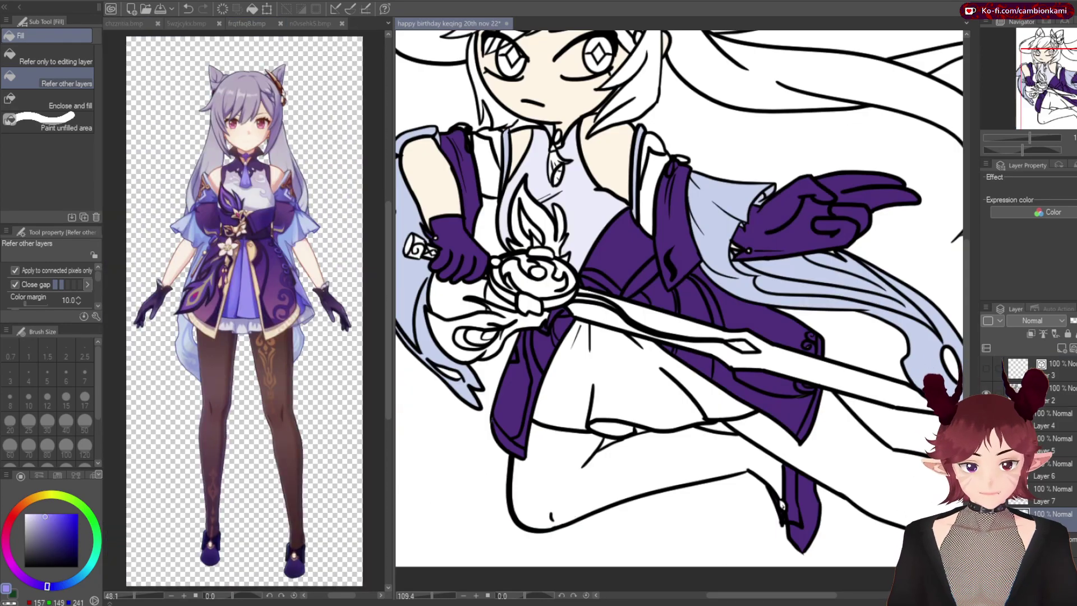
left_click(617, 381)
left_click(222, 404, "alt")
left_click(561, 483)
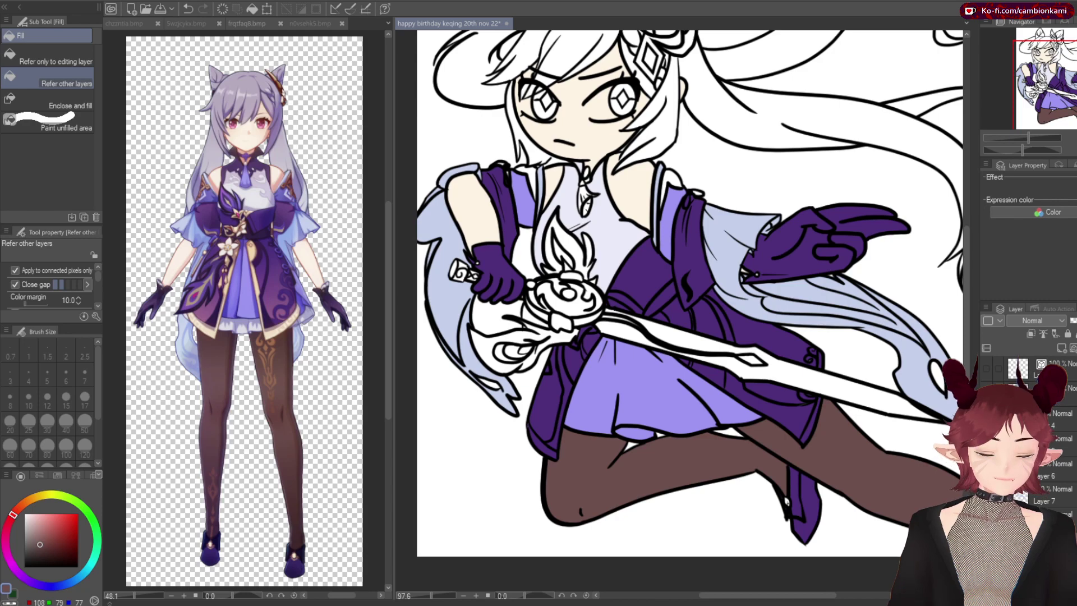
Sample the reference's hair color, RGB 182, 170, 190, and fill the long ponytail, one ear-shaped bun and the side lock
left_click(264, 135, "alt")
scroll(679, 309, "down", 2)
left_click(853, 163)
scroll(637, 193, "up", 3)
left_click(654, 213)
left_click(631, 120)
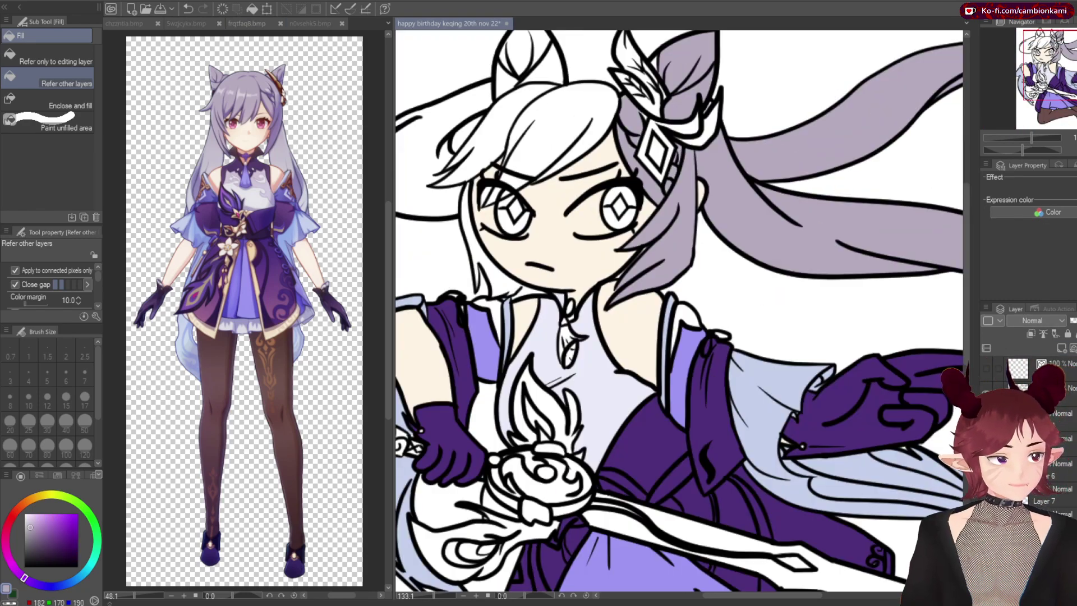
Fill the other ear-shaped bun, the bangs and the remaining ponytail with the greyish-purple hair color
left_click(530, 56)
left_click(527, 124)
left_click(443, 151)
scroll(679, 309, "down", 2)
scroll(679, 309, "up", 2)
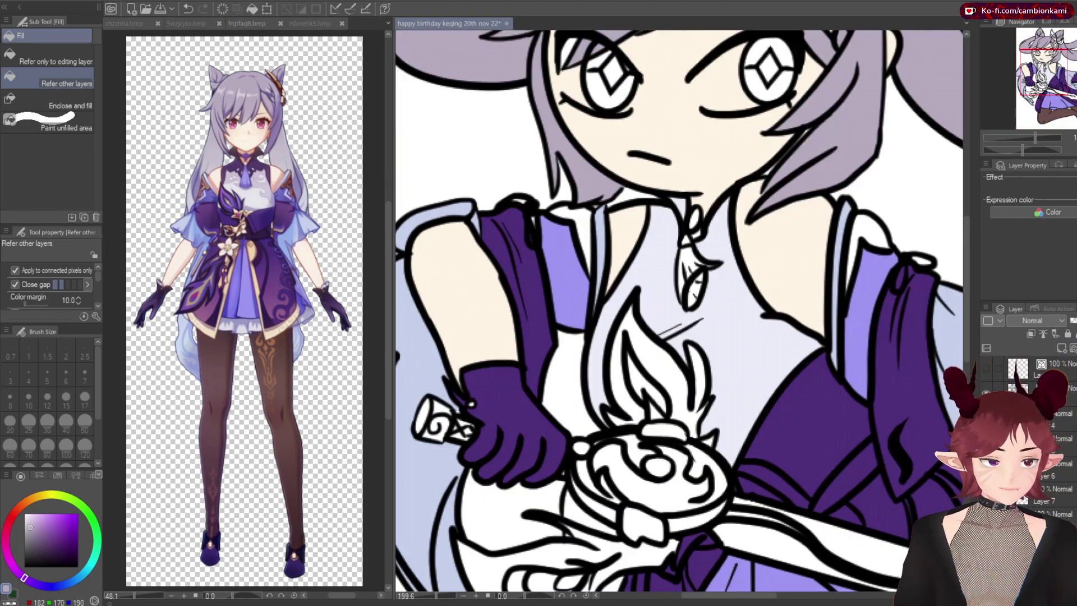
scroll(679, 309, "down", 2)
key("ctrl+z")
scroll(679, 308, "down", 1)
scroll(679, 308, "up", 1)
key("ctrl+y")
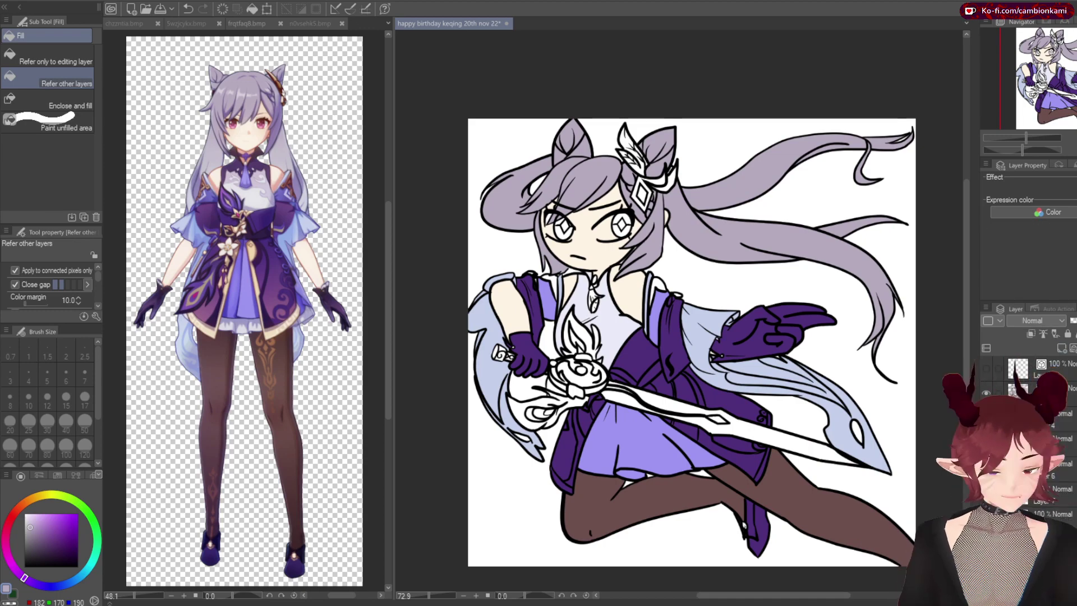
Fill the feather-shaped ornaments around the sword guard with purple, RGB 100, 72, 151
left_click(645, 392, "alt")
left_click(581, 334)
left_click(547, 409)
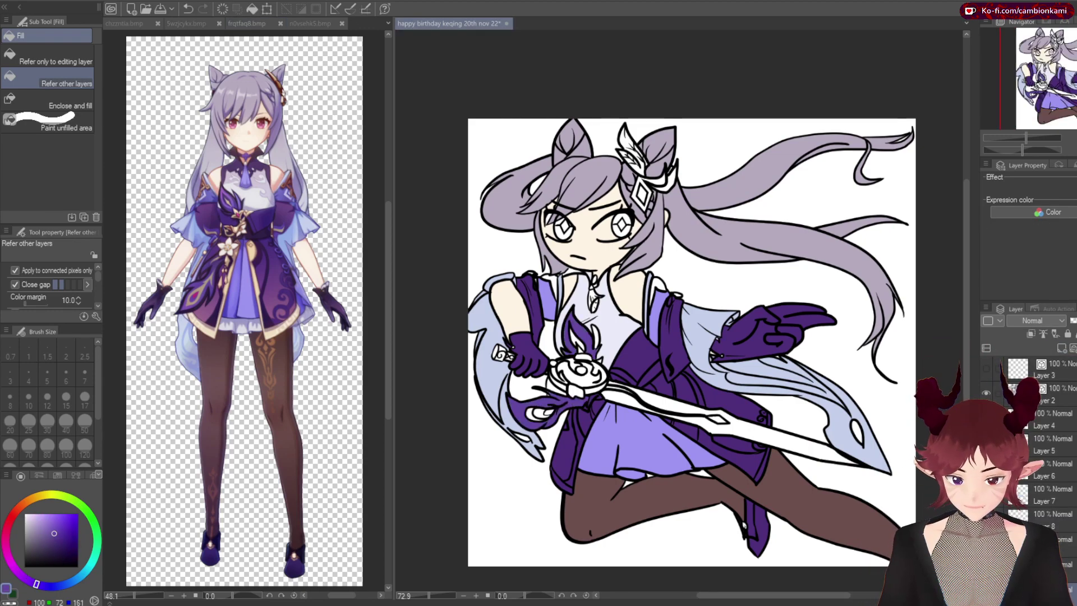
Fill the feather ornaments' inner markings and the shoulder trims with golden brown, RGB 179, 156, 129
scroll(679, 309, "up", 2)
left_click(557, 328)
left_click(473, 460)
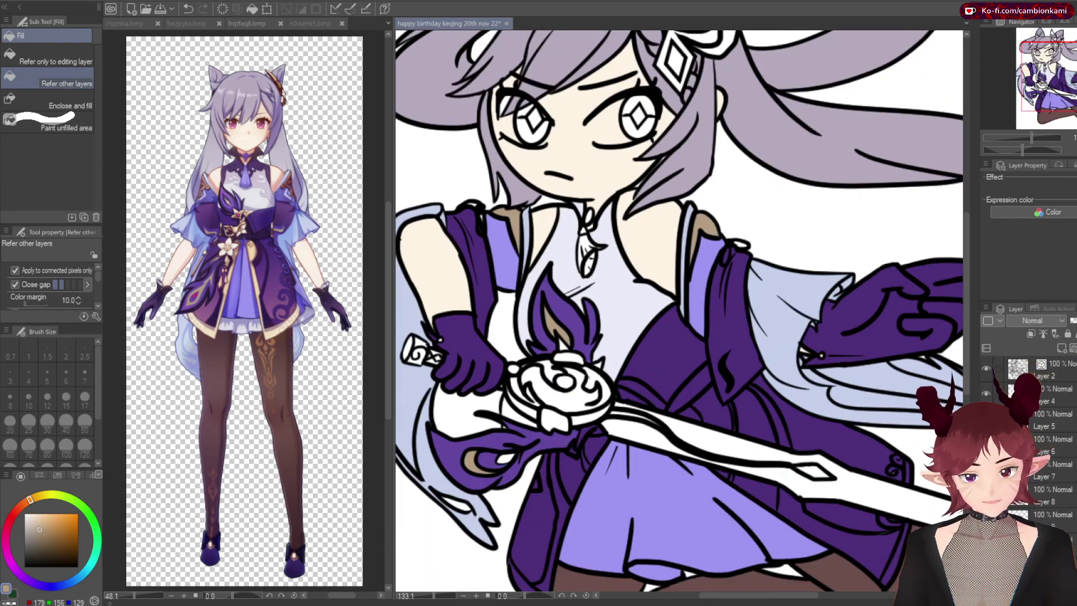
Fill the diamond frame, feathers and curved prongs of the hair ornament with golden brown, RGB 179, 156, 129
scroll(679, 308, "down", 2)
left_click(687, 68)
left_click(648, 49)
scroll(673, 169, "up", 3)
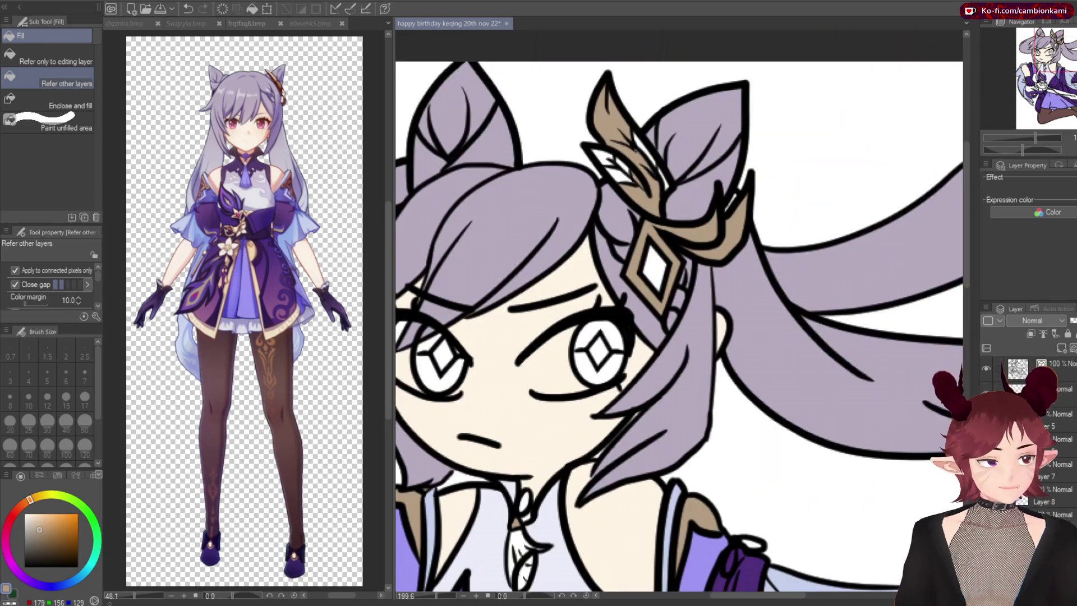
scroll(679, 308, "down", 2)
key("p")
scroll(678, 308, "down", 2)
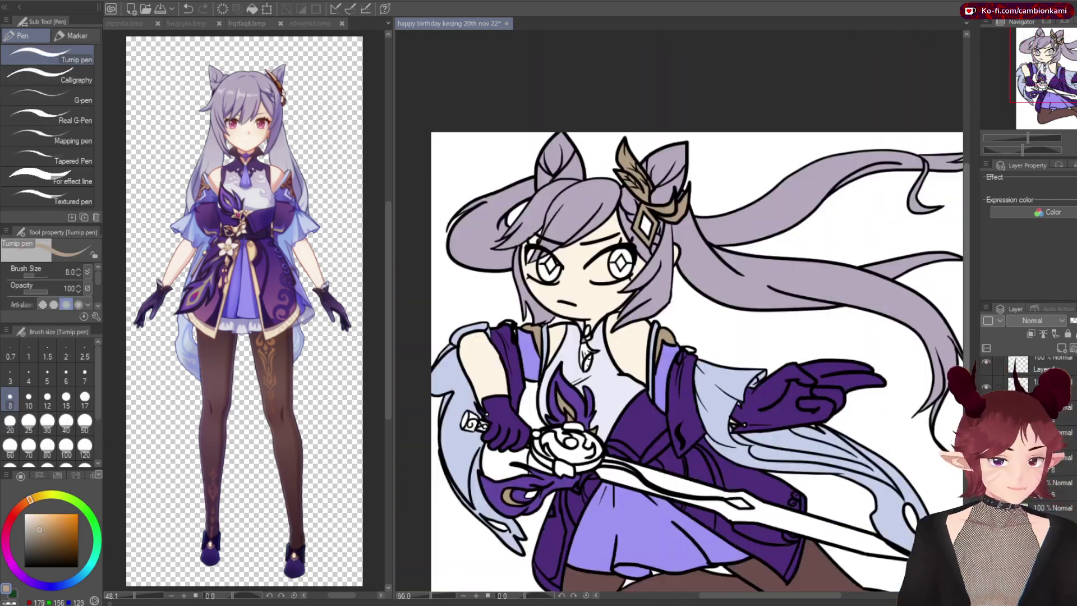
Fill the trims along the coat's hem with the golden brown color
scroll(757, 508, "up", 2)
key("g")
scroll(759, 510, "up", 2)
scroll(679, 309, "down", 3)
scroll(759, 509, "up", 5)
scroll(679, 308, "down", 5)
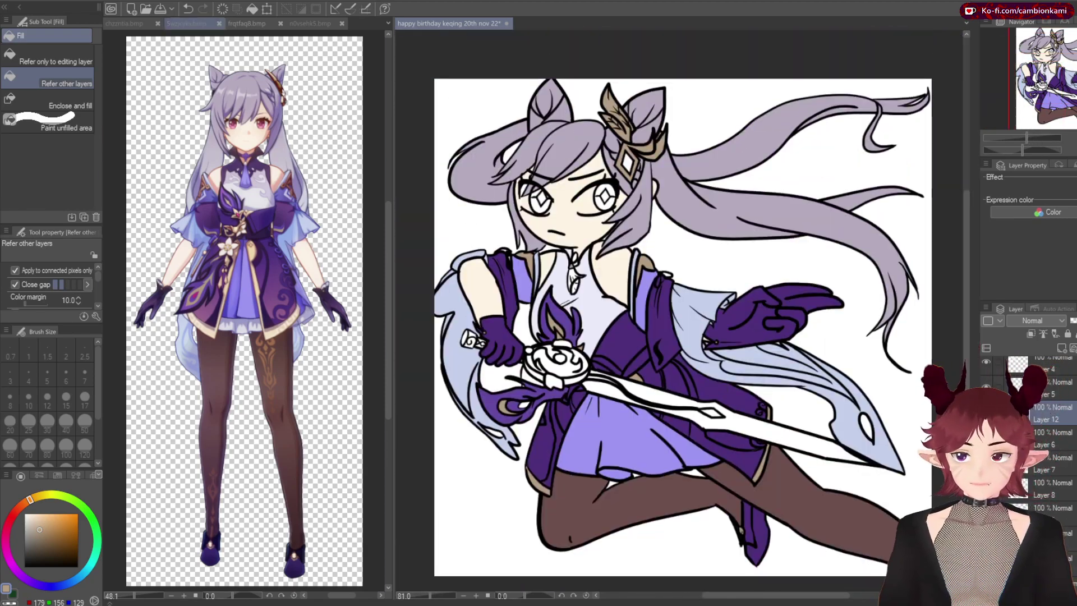
Sample dark pink, RGB 198, 37, 117, from the reference illustration and fill the irises, the hair gem and the feather ornament's inner marking
left_click(310, 23)
left_click(449, 23)
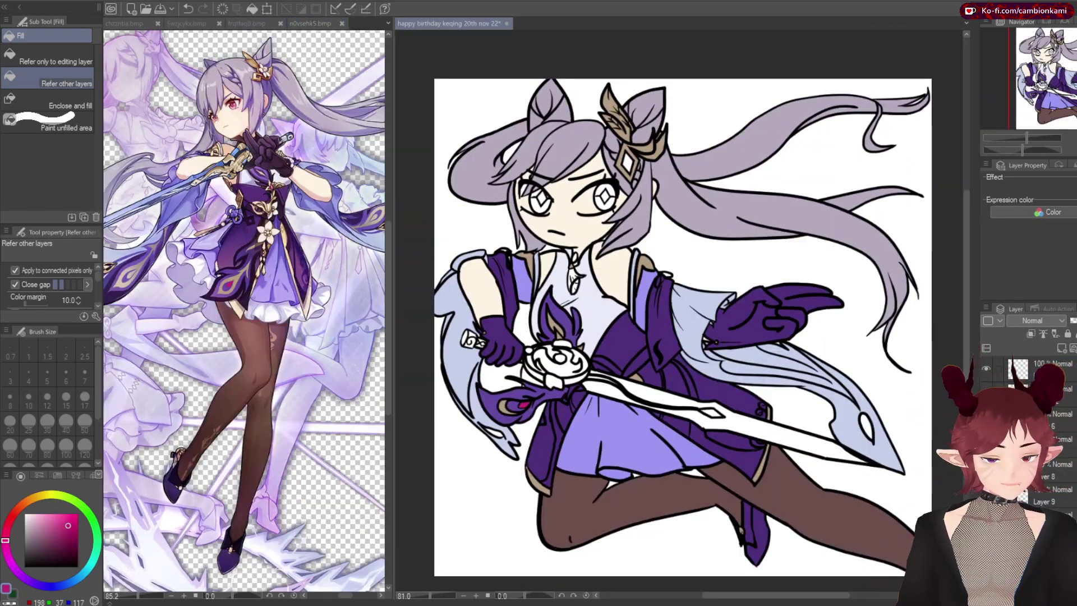
scroll(679, 309, "up", 3)
scroll(679, 309, "down", 3)
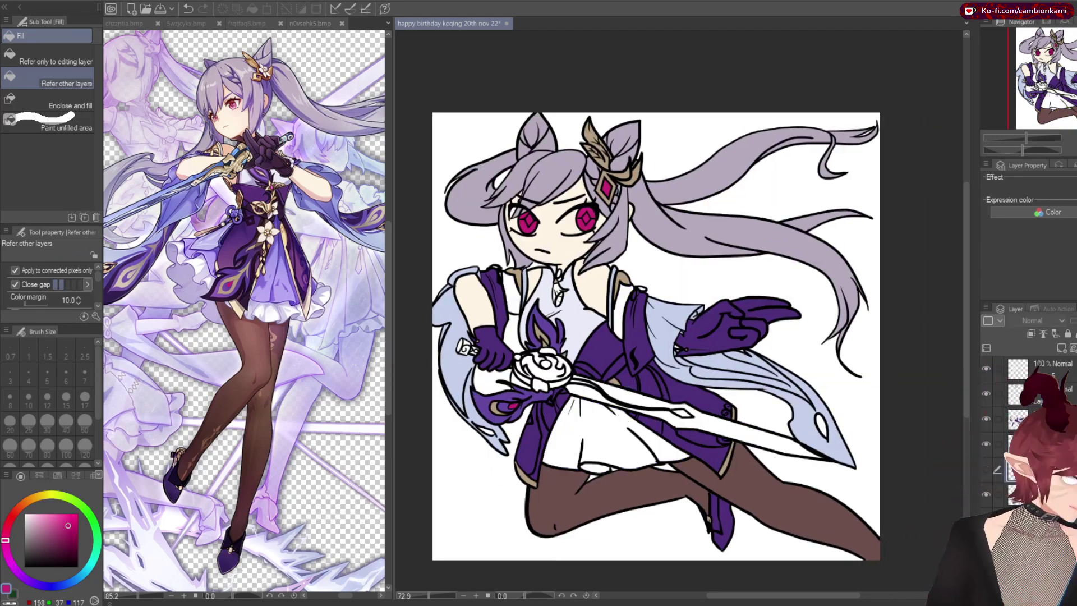
scroll(679, 308, "up", 2)
scroll(678, 309, "up", 1)
Fill the neck pendant with purple and bring up the sword reference image
left_click(186, 23)
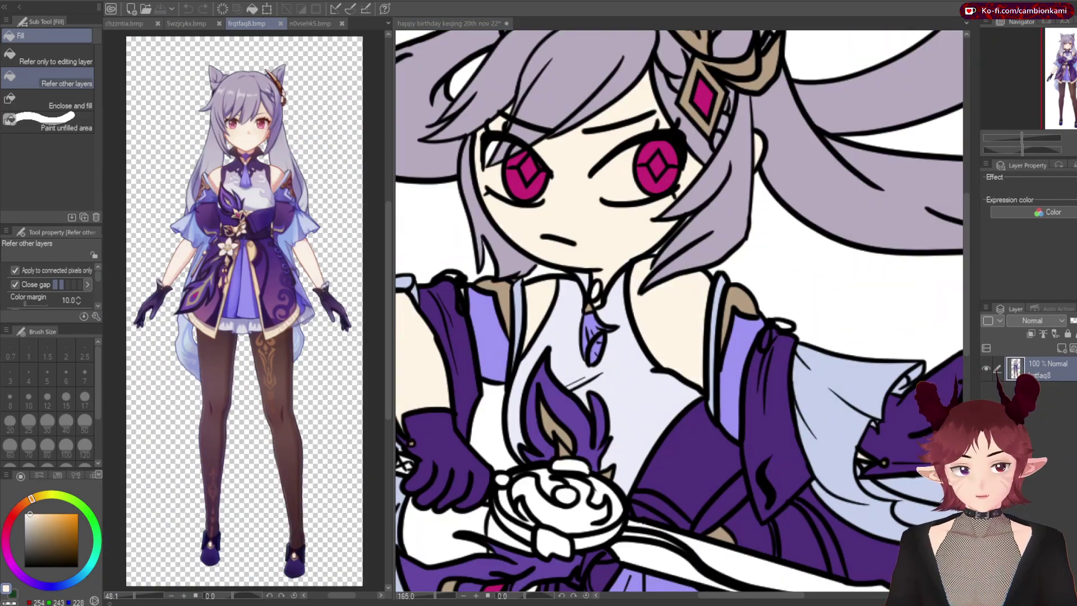
scroll(679, 309, "down", 4)
left_click(187, 23)
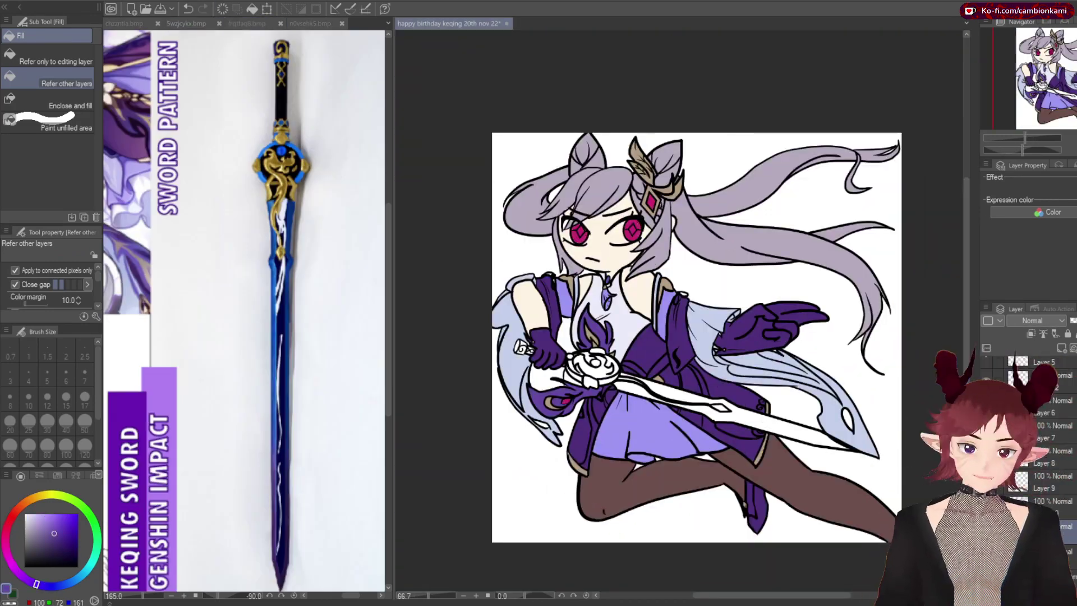
Fill the sword guard's emblem, the handle details and the blade ornaments with golden brown, RGB 179, 156, 129
scroll(525, 348, "up", 5)
key("ctrl+v")
key("ctrl+t")
key("Return")
left_click(1055, 439)
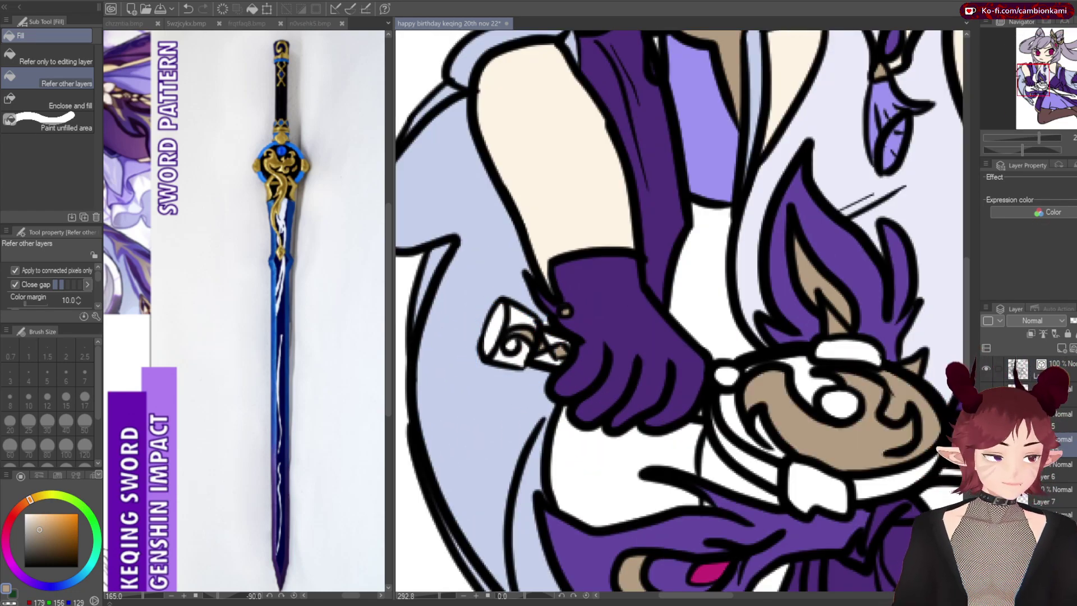
left_click(824, 426)
scroll(824, 427, "down", 5)
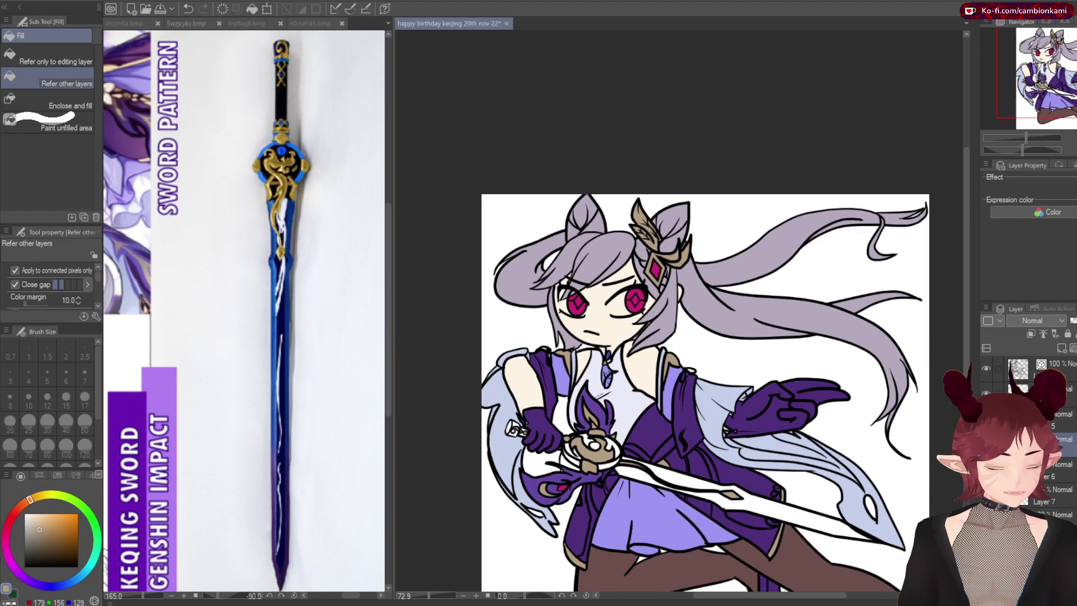
scroll(569, 556, "up", 1)
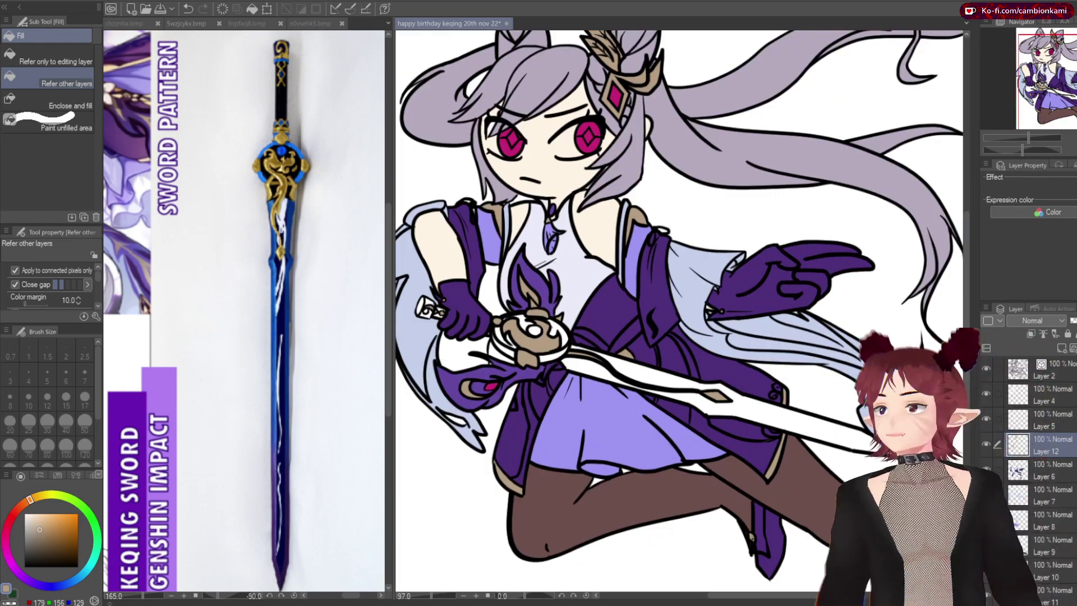
Sample dark blue, RGB 4, 46, 123, from the sword reference and fill the blade and pommel
key("x")
left_click(578, 359)
scroll(504, 324, "up", 2)
scroll(770, 446, "down", 3)
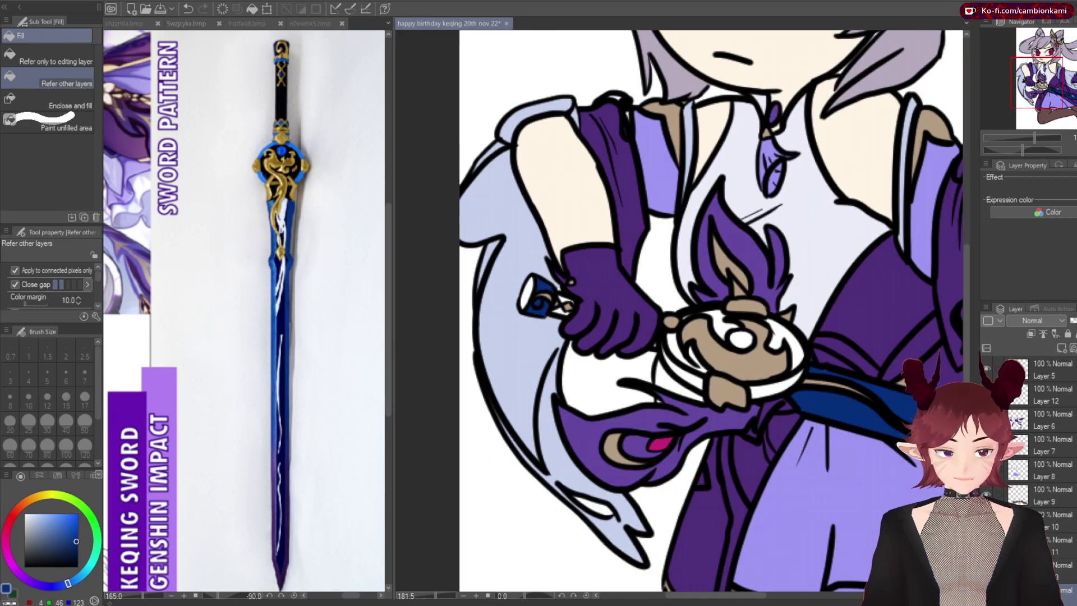
scroll(770, 446, "up", 3)
key("e")
scroll(770, 446, "down", 3)
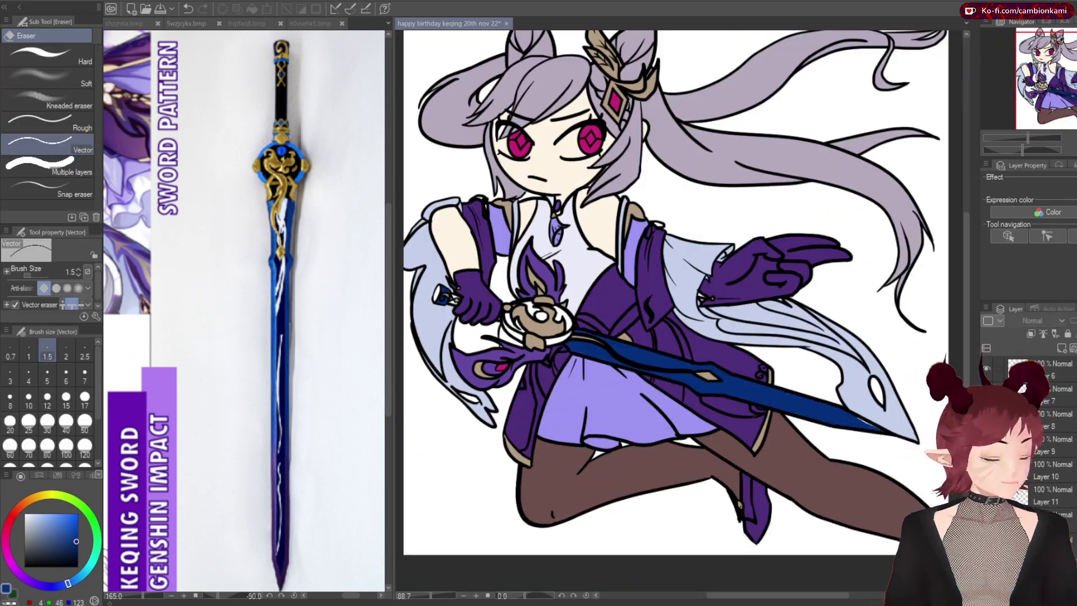
Fill the guard's rim and center gem with bright blue, and its interior and the grip with dark purple, RGB 34, 18, 53
key("g")
scroll(603, 306, "up", 3)
left_click(596, 317)
left_click(525, 294)
left_click(499, 330)
scroll(618, 365, "down", 3)
scroll(617, 365, "up", 3)
left_click(278, 527, "alt")
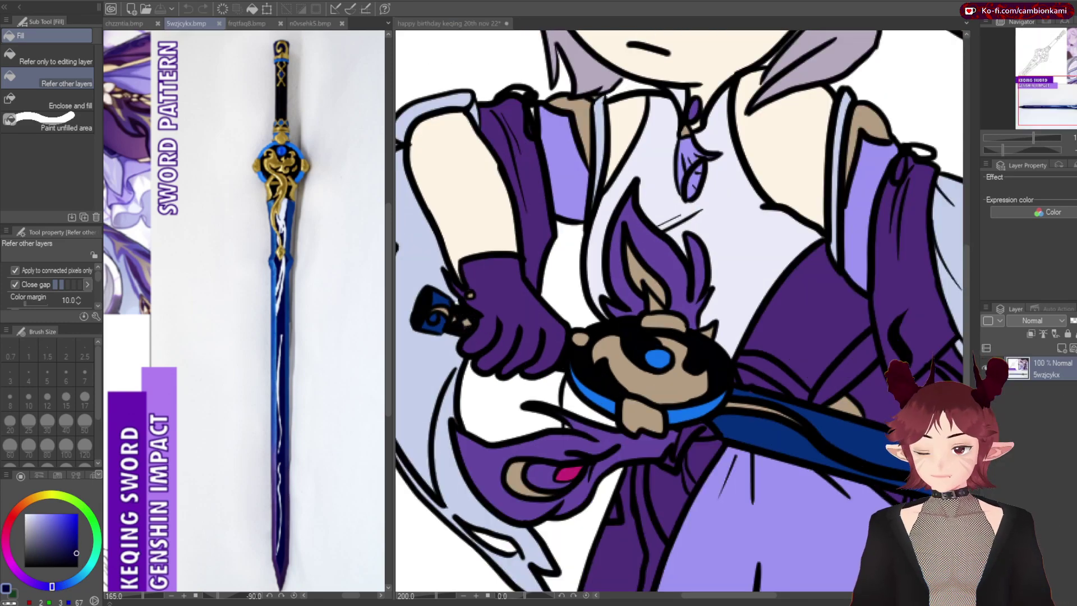
key("ctrl+Tab")
key("ctrl+0")
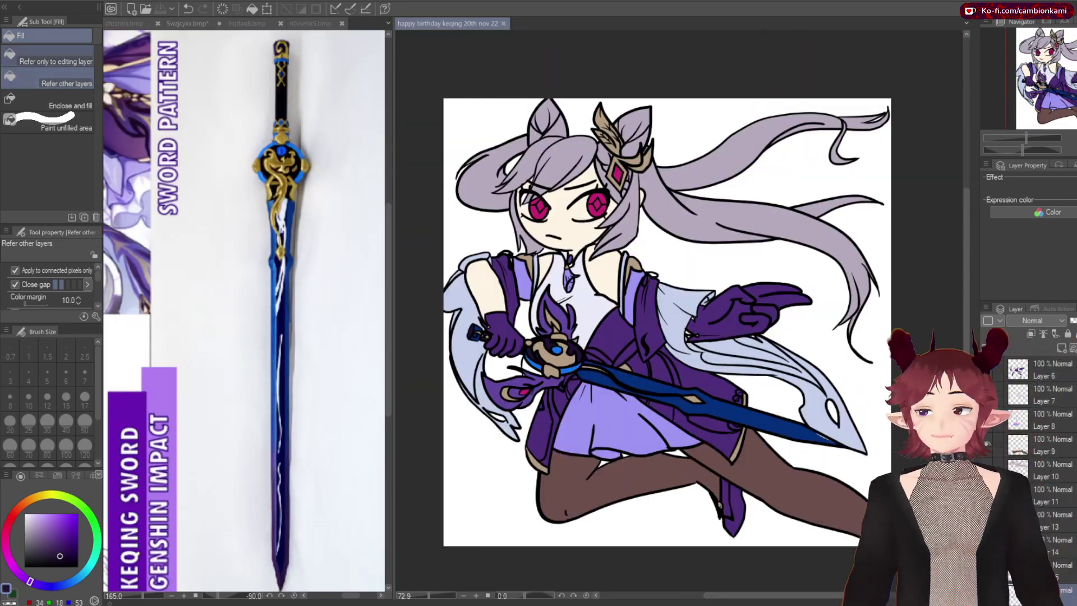
Sample the blade's dark blue, RGB 4, 46, 123, and touch up the sword's handle with the Turnip pen
scroll(839, 447, "up", 5)
left_click(738, 385, "alt")
key("p")
scroll(739, 385, "down", 5)
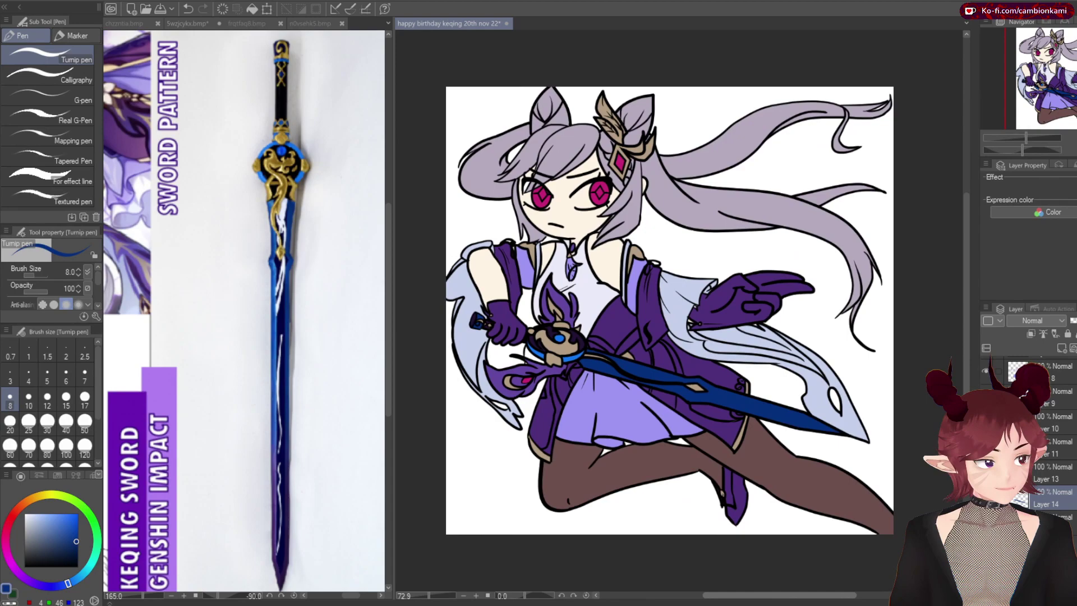
scroll(606, 137, "up", 1)
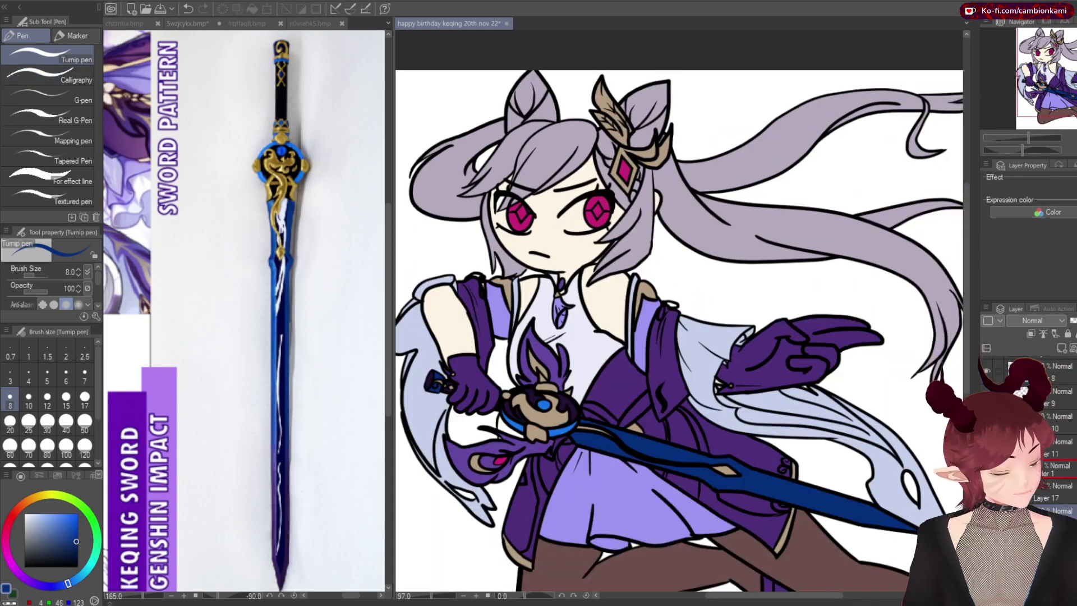
Sample dark red, RGB 121, 29, 22, from the reference's eye and shade one facet of the hair gem
key("ctrl+Tab")
scroll(247, 253, "up", 8)
left_click(315, 168, "alt")
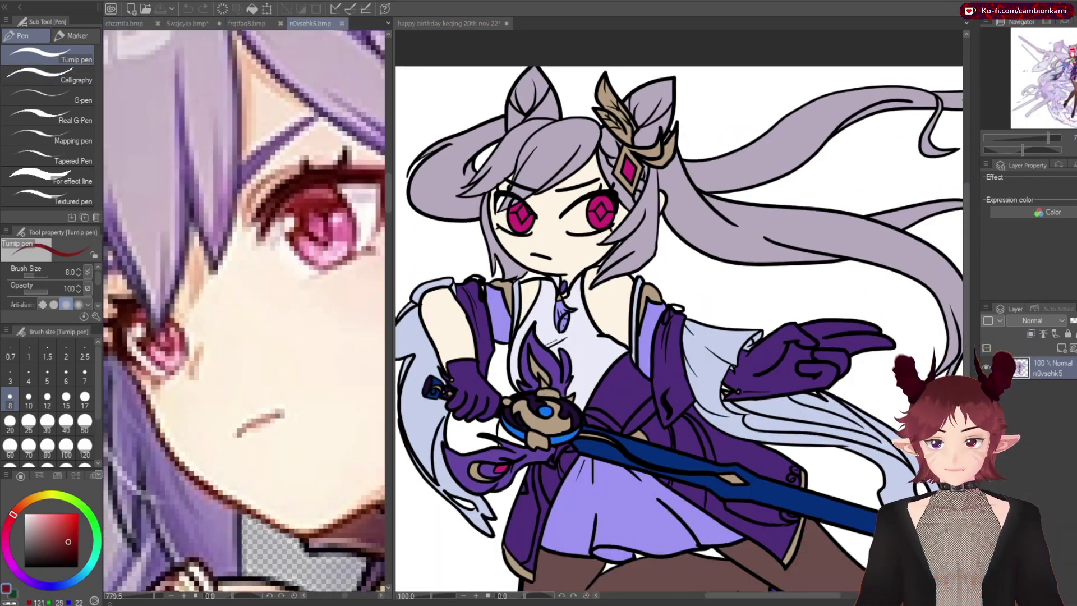
scroll(510, 482, "up", 2)
scroll(510, 483, "up", 2)
scroll(461, 458, "down", 2)
scroll(830, 288, "up", 2)
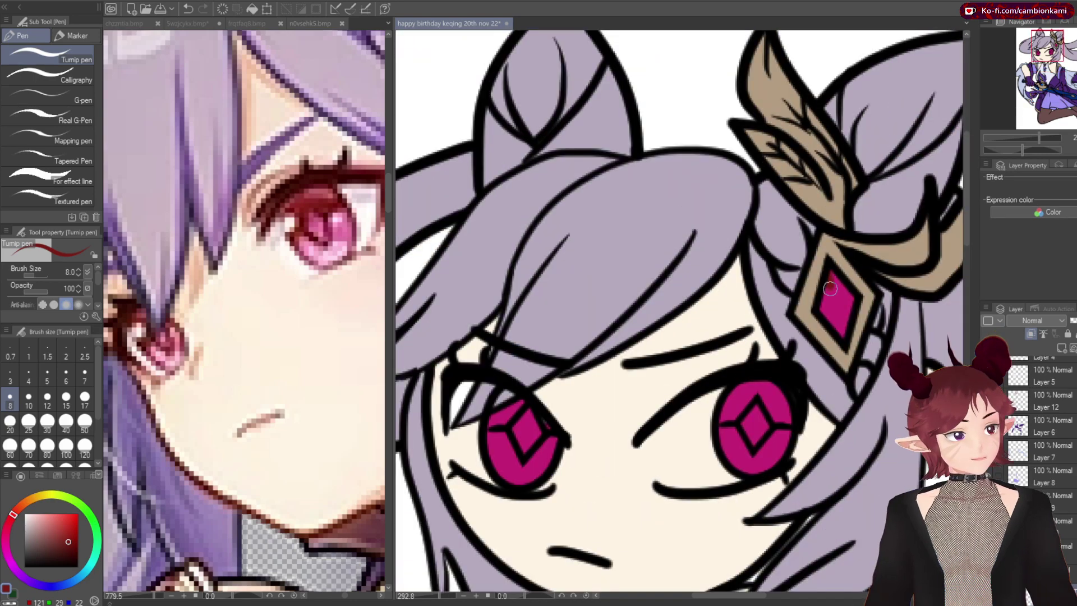
key("e")
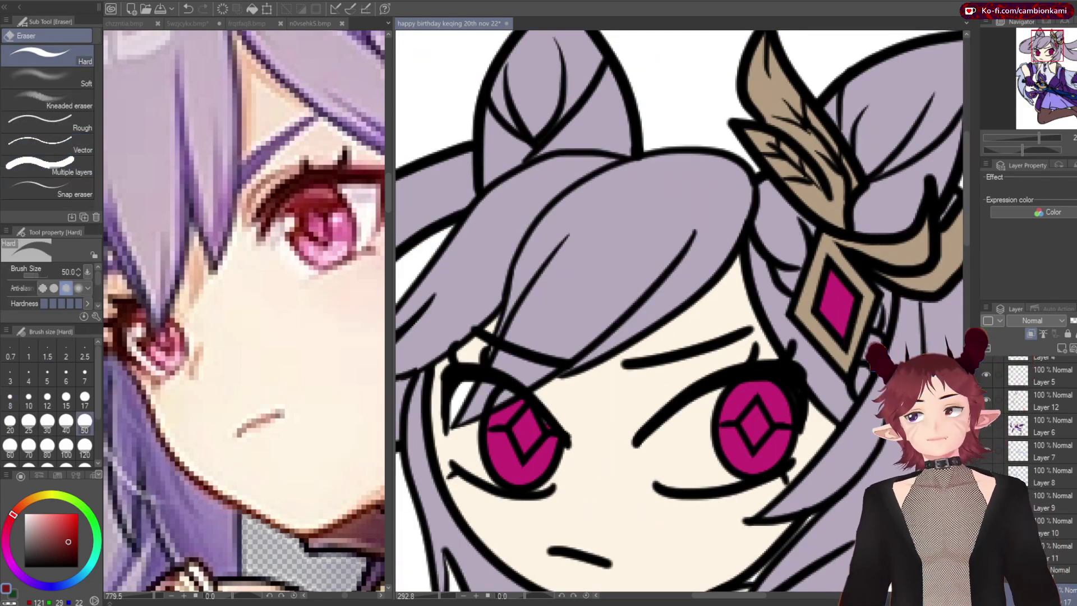
key("p")
left_click_drag(836, 323, 849, 299)
Shade the upper part of both irises with the dark red color
key("e")
key("p")
left_click_drag(491, 421, 517, 408)
mouse_move(721, 417)
left_mouse_down()
mouse_move(763, 390)
mouse_move(791, 407)
left_mouse_up()
Paint white highlights on both eyes and try light pink reflections, RGB 243, 181, 211, in the lower irises
scroll(674, 308, "down", 2)
left_click_drag(774, 362, 788, 355)
left_click_drag(505, 390, 536, 384)
left_click_drag(739, 377, 749, 386)
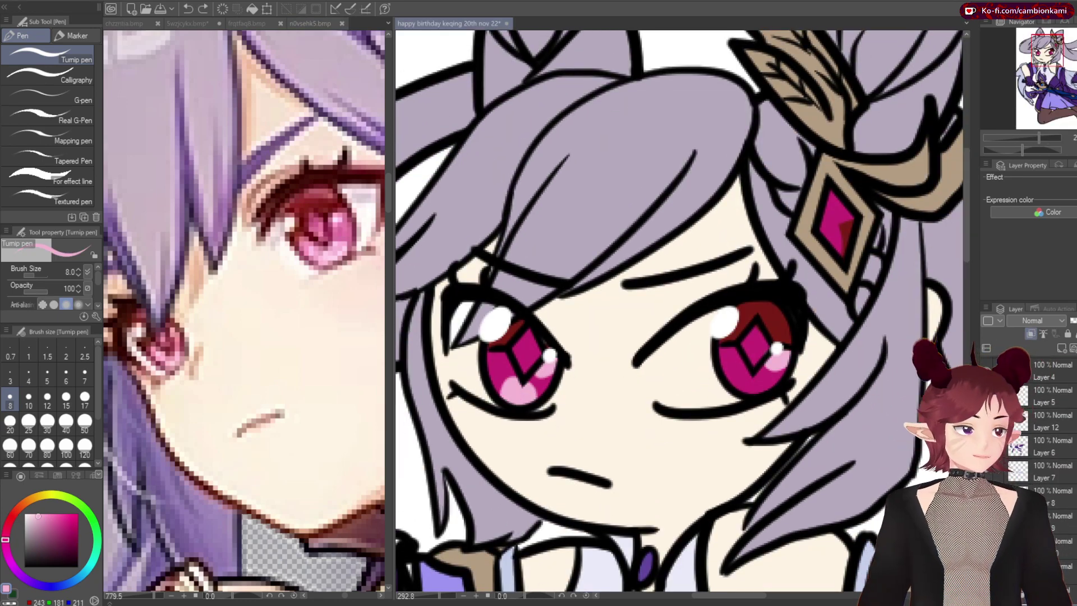
key("ctrl+z")
key("ctrl+z")
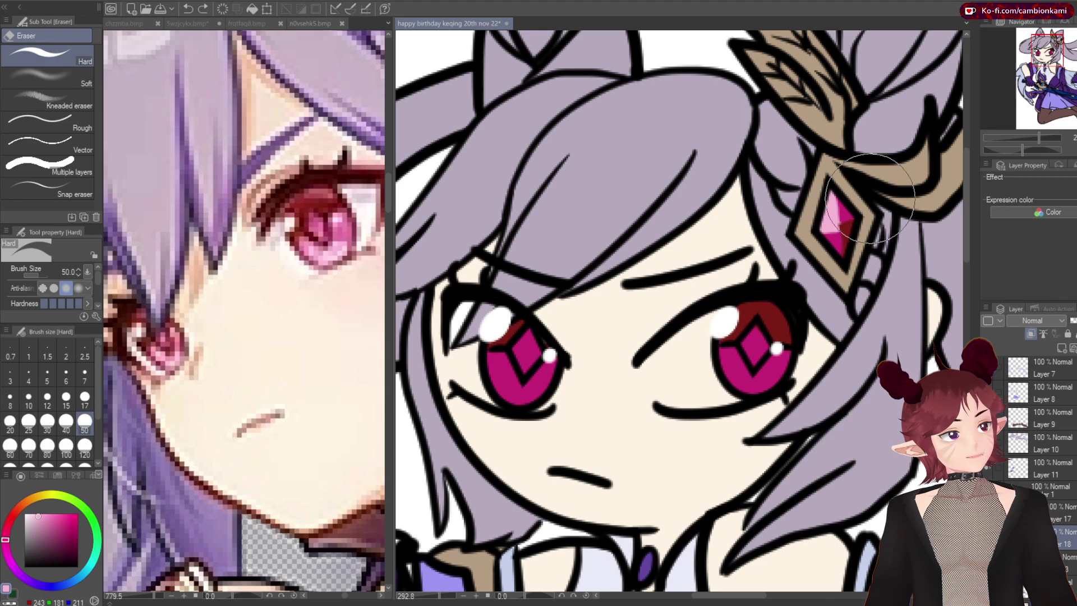
Repaint the light pink reflections in the lower irises and accent them with paler pink, RGB 255, 215, 237
left_click_drag(736, 382, 770, 375)
left_click_drag(504, 393, 511, 390)
left_click(510, 396, "alt")
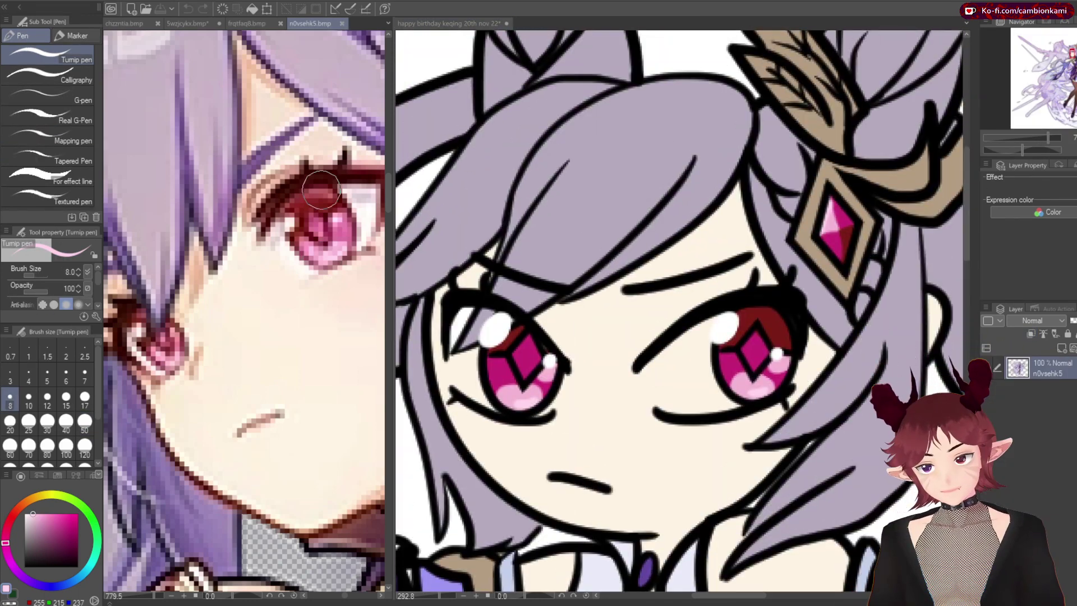
Paint muted red, RGB 187, 95, 103, reflections over the irises' dark red upper part and save the file
left_click(758, 313, "alt")
left_click_drag(751, 314, 783, 322)
key("ctrl+s")
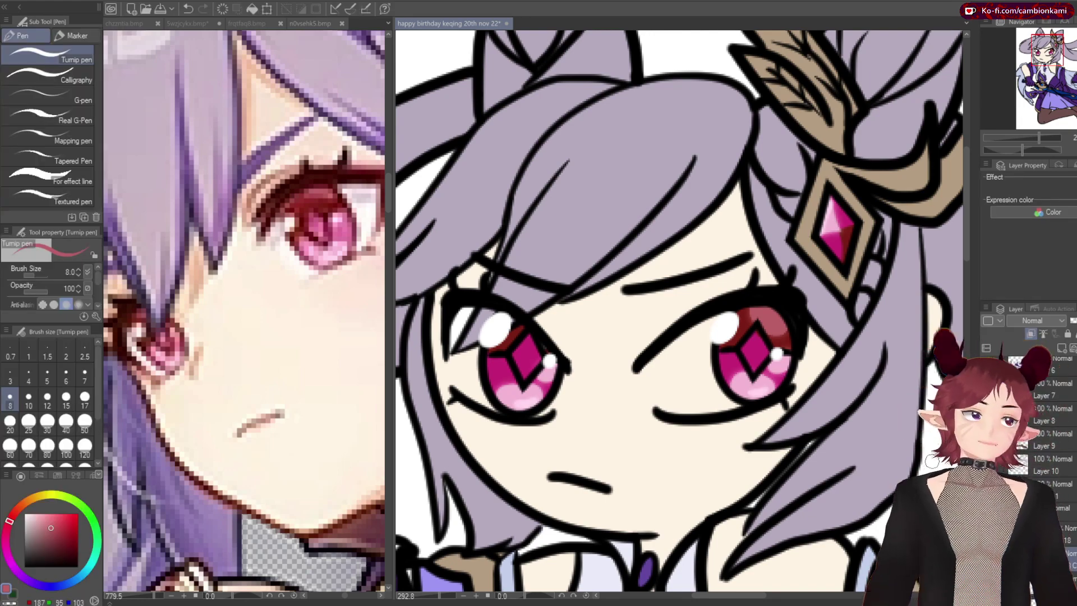
Airbrush soft pink, RGB 248, 145, 175, at brush size 17 over the diamond pupils and the feather ornament's gem
scroll(679, 311, "down", 3)
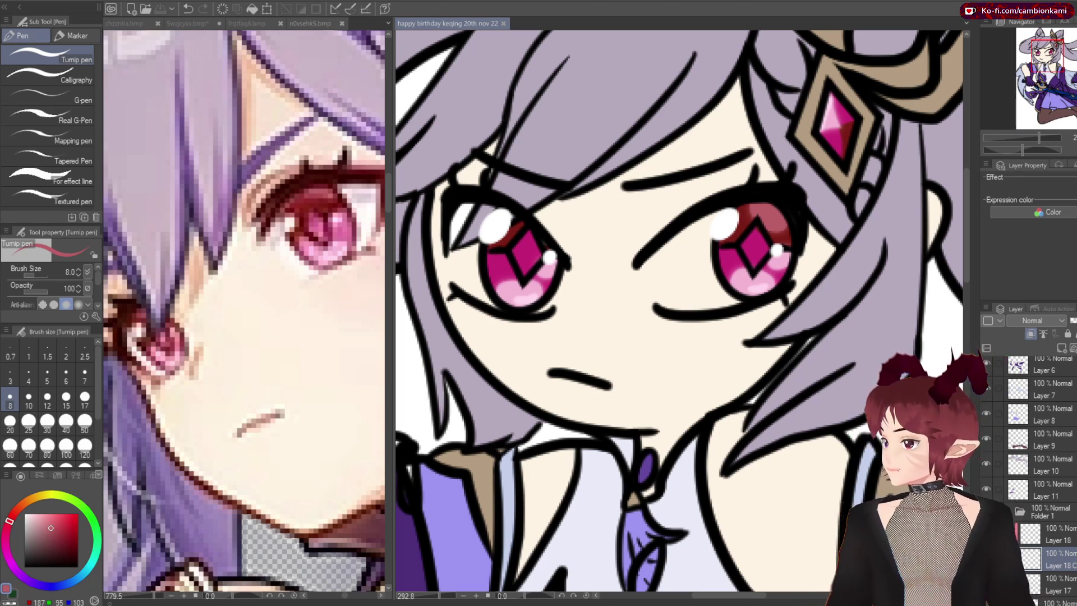
key("b")
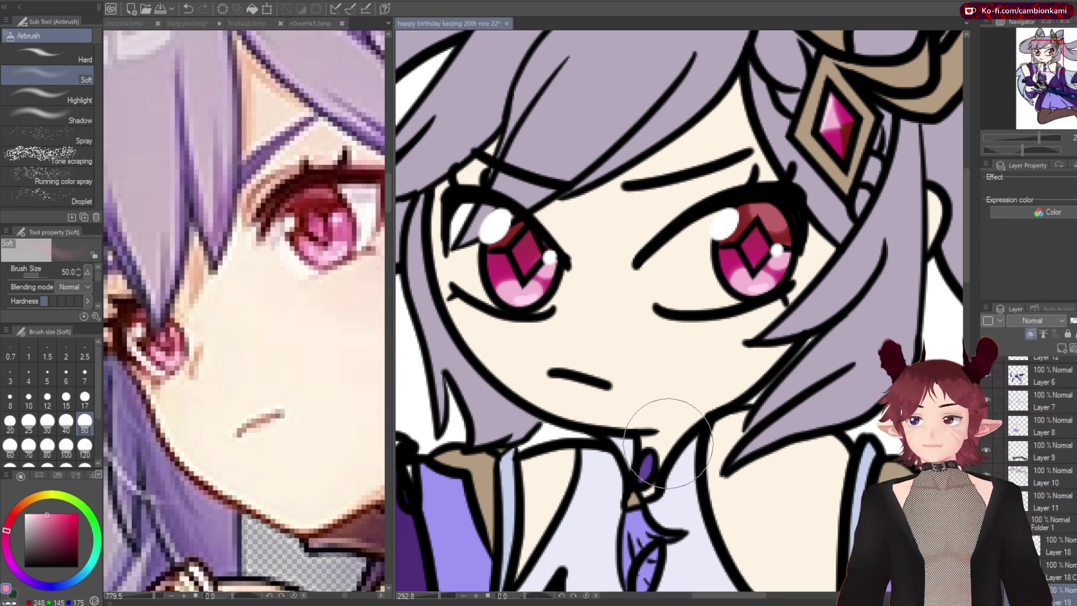
key("bracketleft")
key("bracketleft")
key("bracketleft")
key("bracketleft")
key("bracketleft")
scroll(803, 197, "down", 2)
scroll(803, 196, "down", 5)
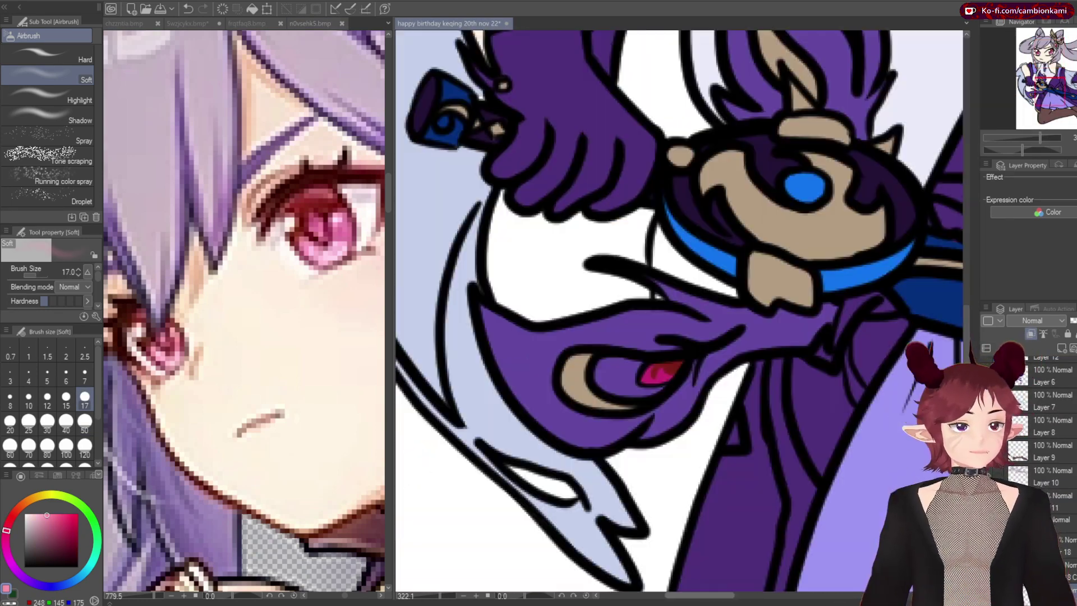
Add a new layer in the eye folder and set the copied eye-detail layer to Overlay at 53% opacity
key("ctrl+shift+n")
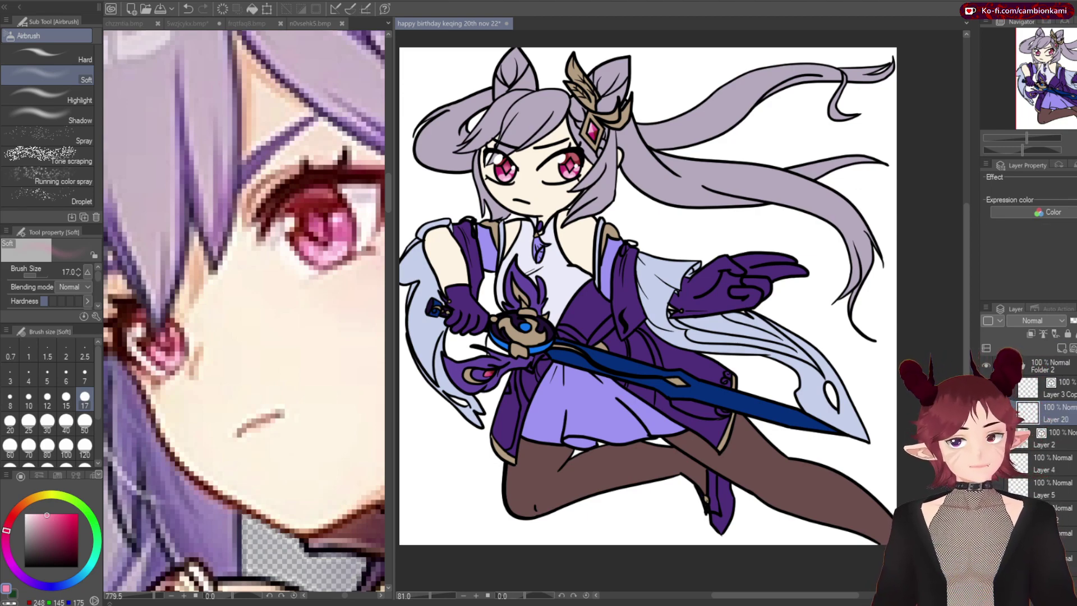
scroll(679, 314, "up", 2)
scroll(679, 314, "down", 1)
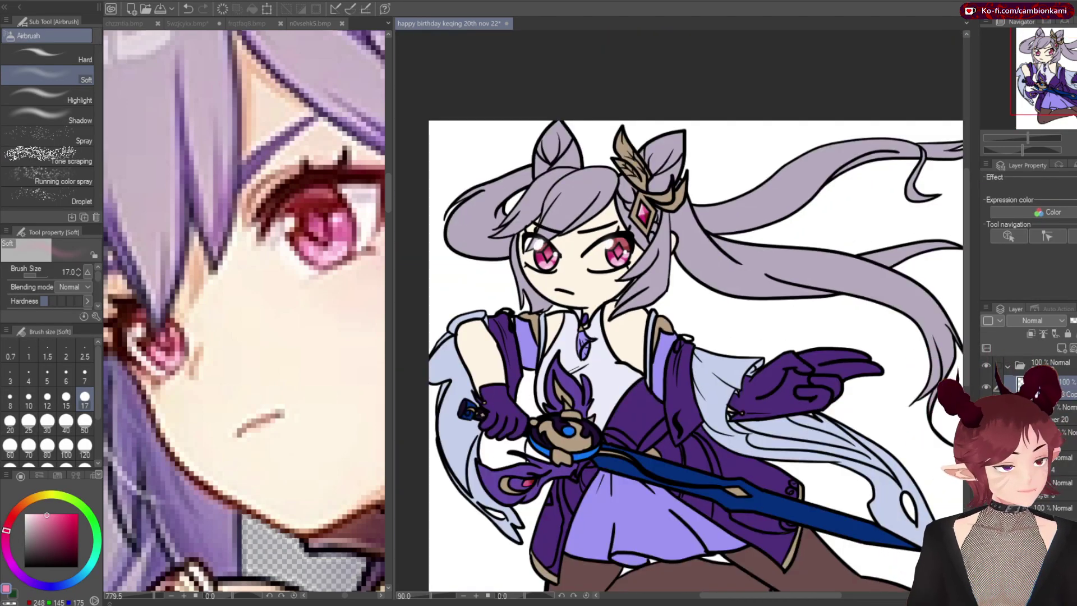
scroll(655, 238, "up", 4)
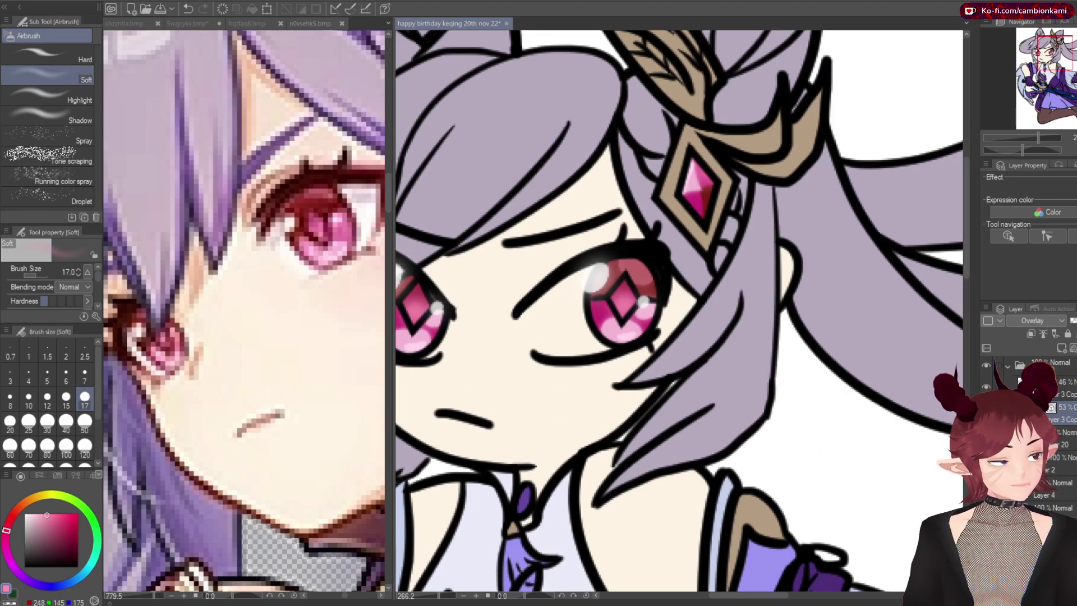
Try to move Layer 20 above the Overlay layer and to transform the copied eye-detail layer
left_click_drag(1061, 438, 1060, 407)
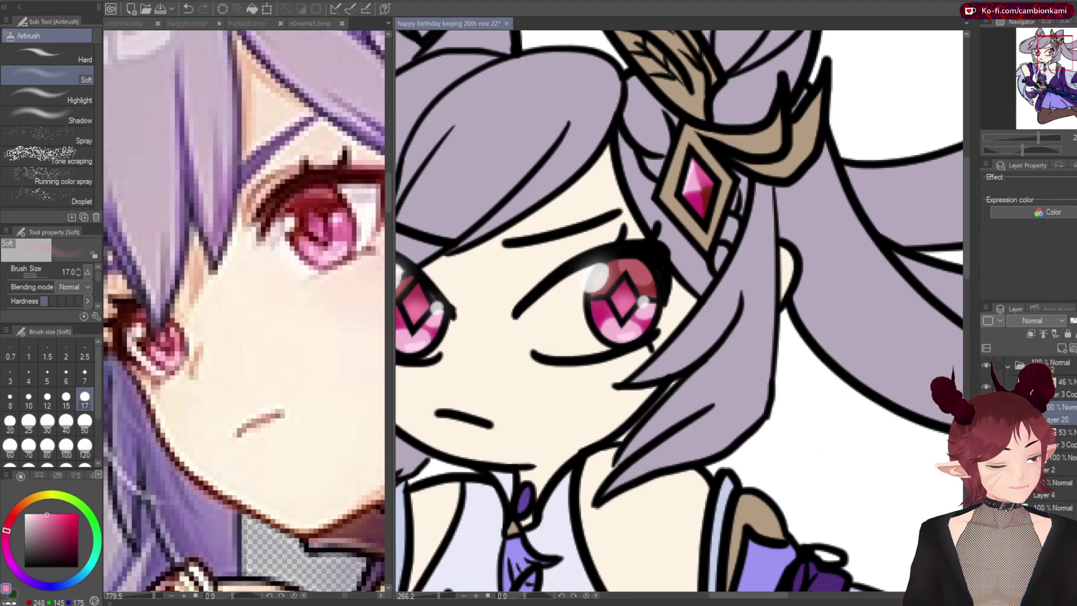
key("ctrl+z")
key("ctrl+t")
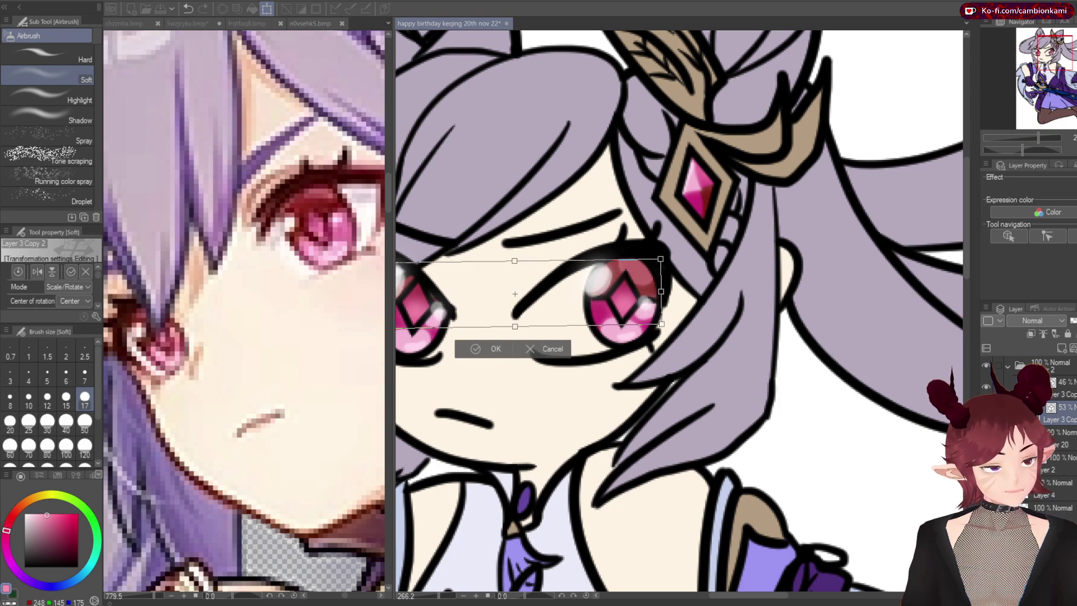
key("Return")
scroll(678, 311, "down", 3)
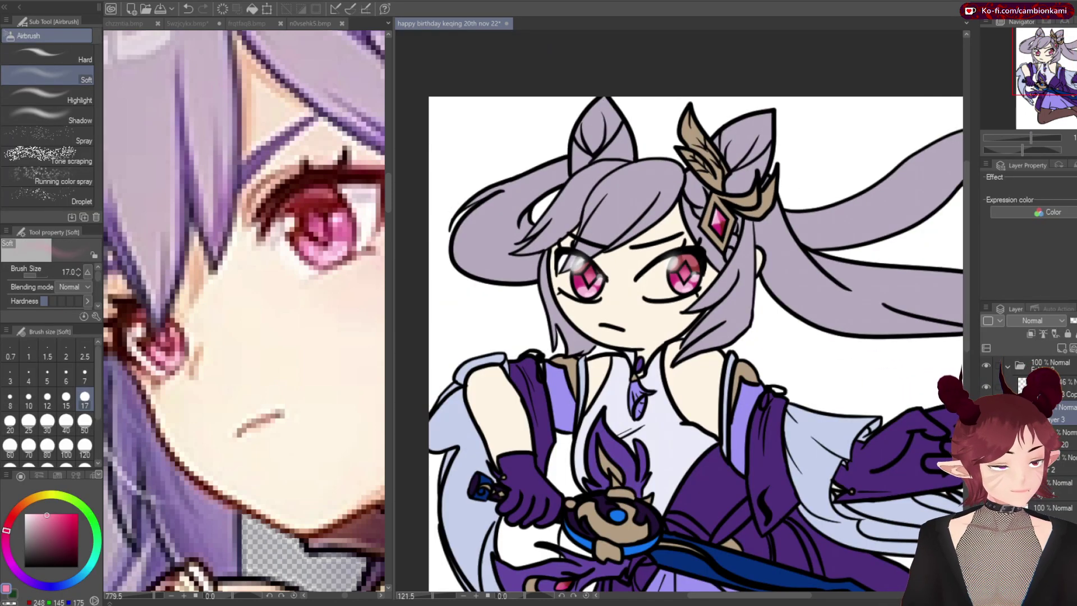
key("ctrl+y")
key("ctrl+y")
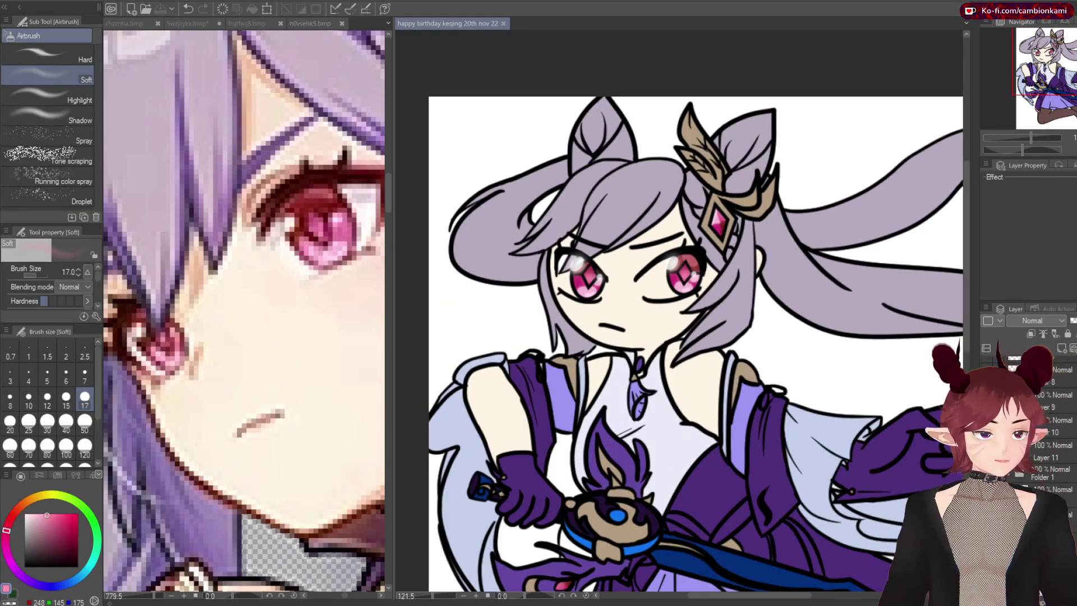
key("ctrl+z")
Shade the dark areas of the sword's round guard with muted purple, RGB 59, 46, 73, and blend the strokes
scroll(617, 504, "up", 3)
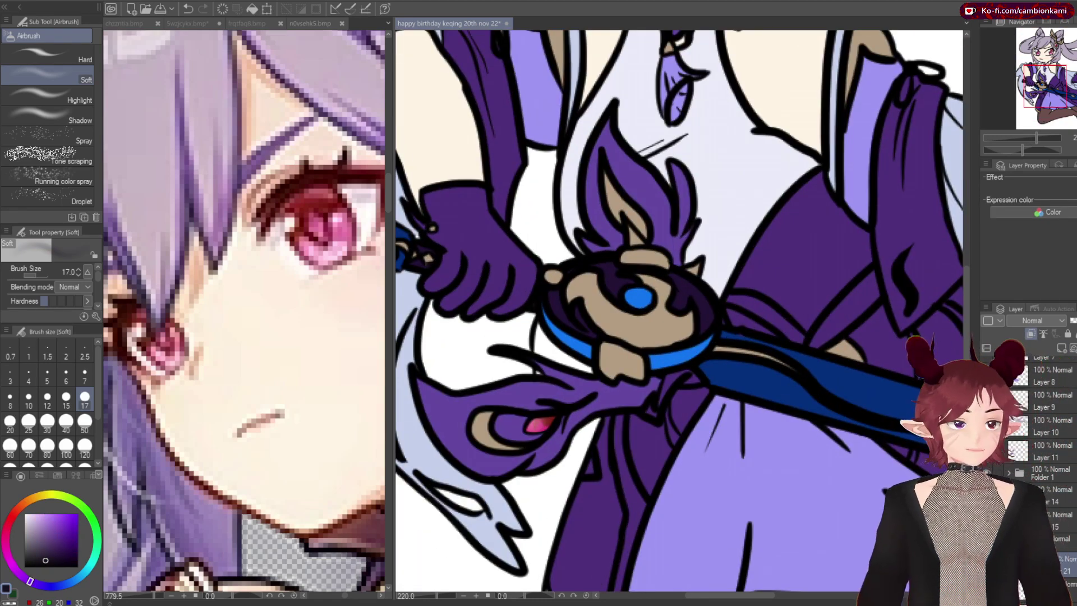
left_click_drag(367, 231, 471, 231)
key("p")
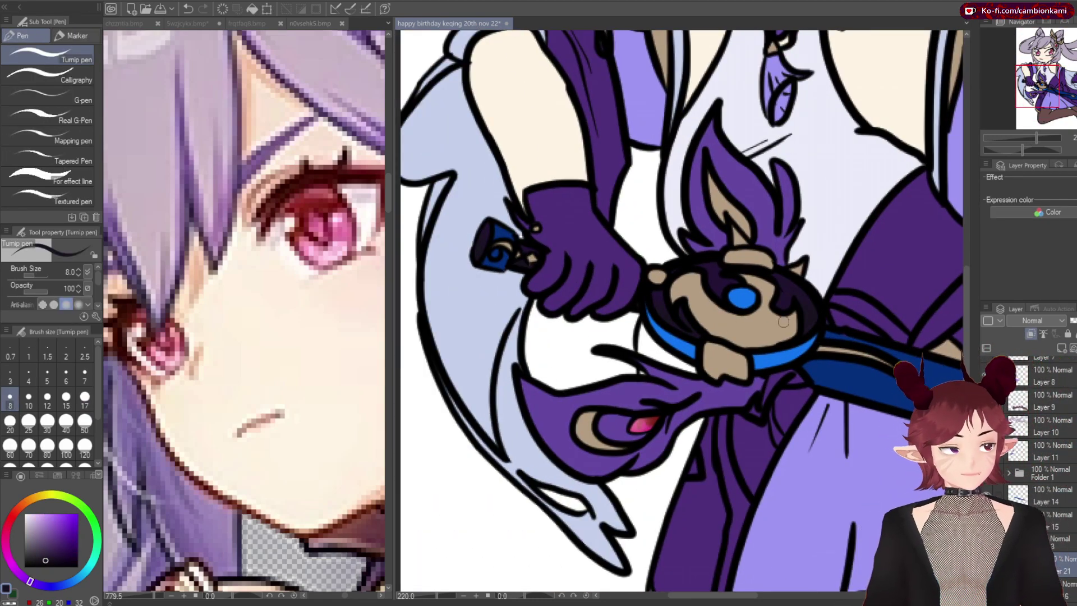
key("j")
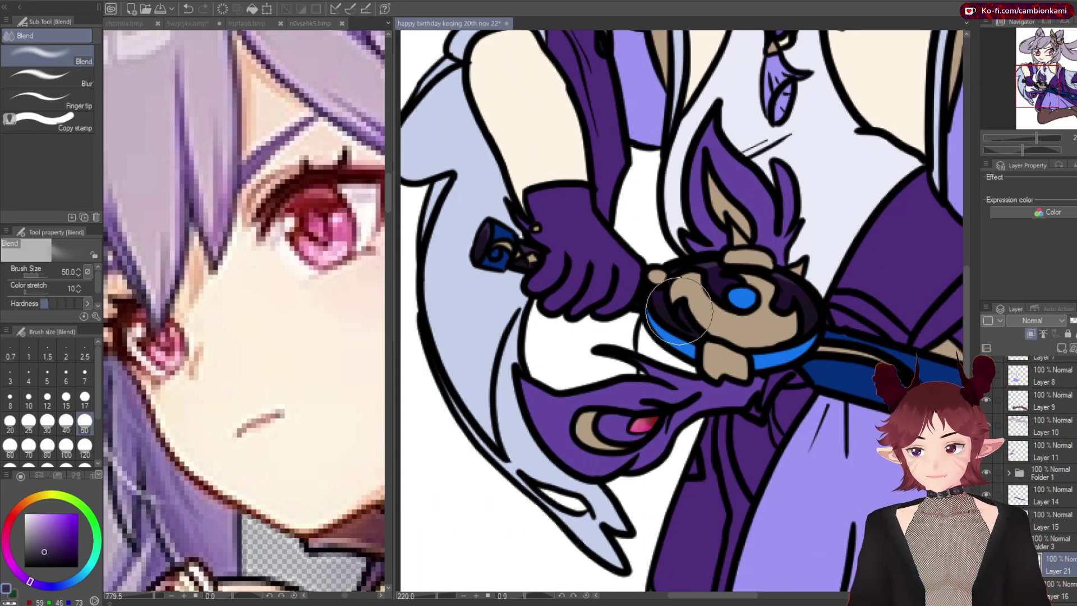
scroll(679, 311, "down", 3)
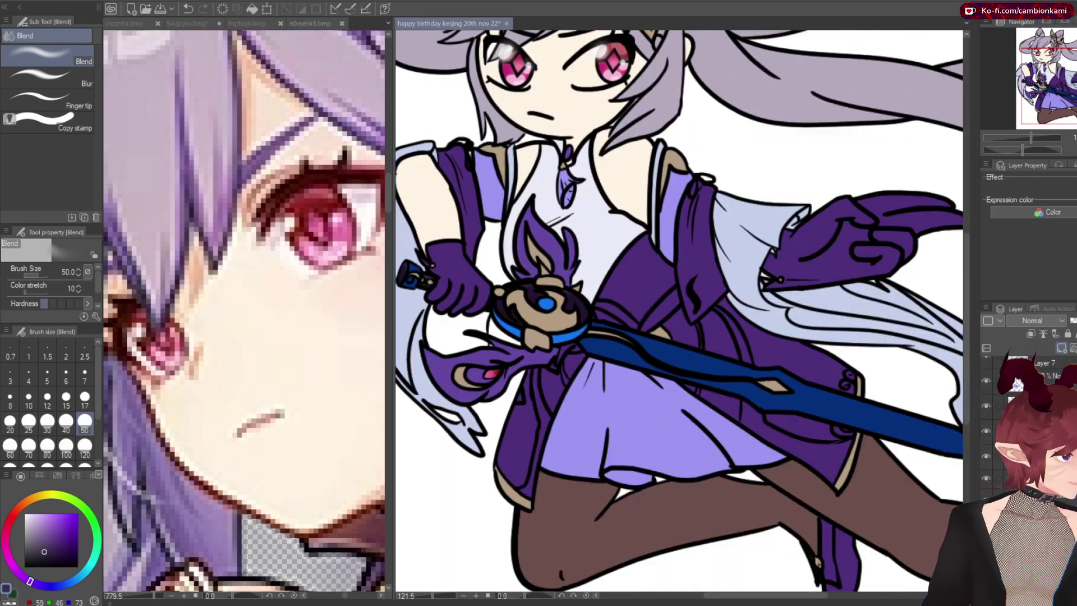
Paint and blend deep blue, RGB 33, 65, 202, shading and light blue, RGB 59, 187, 255, highlights on the sword guard's gem and rim
scroll(547, 305, "up", 3)
key("p")
scroll(726, 565, "up", 1)
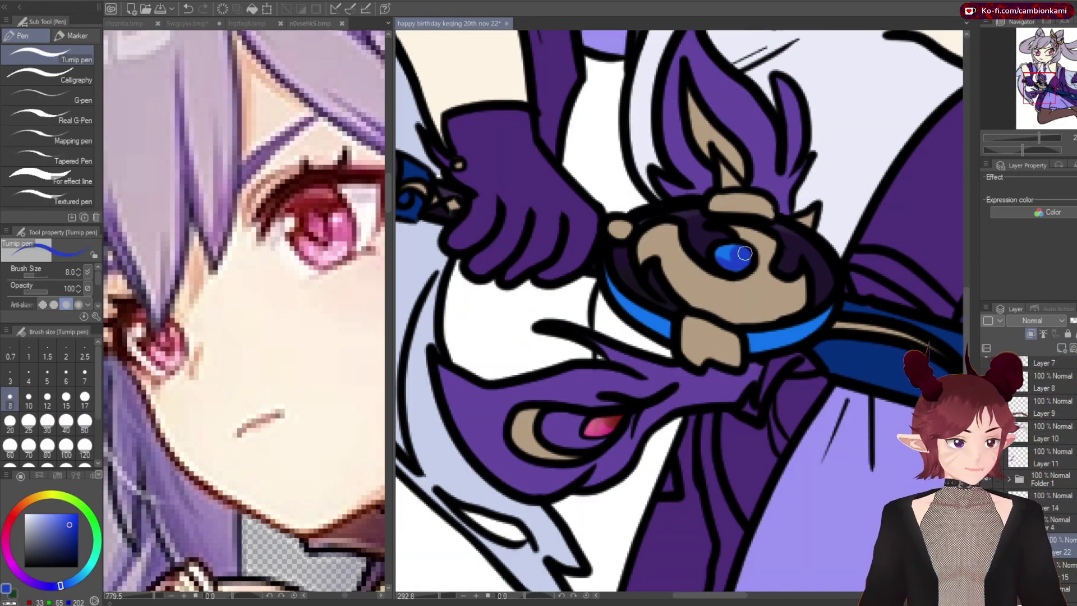
left_click_drag(829, 315, 746, 331)
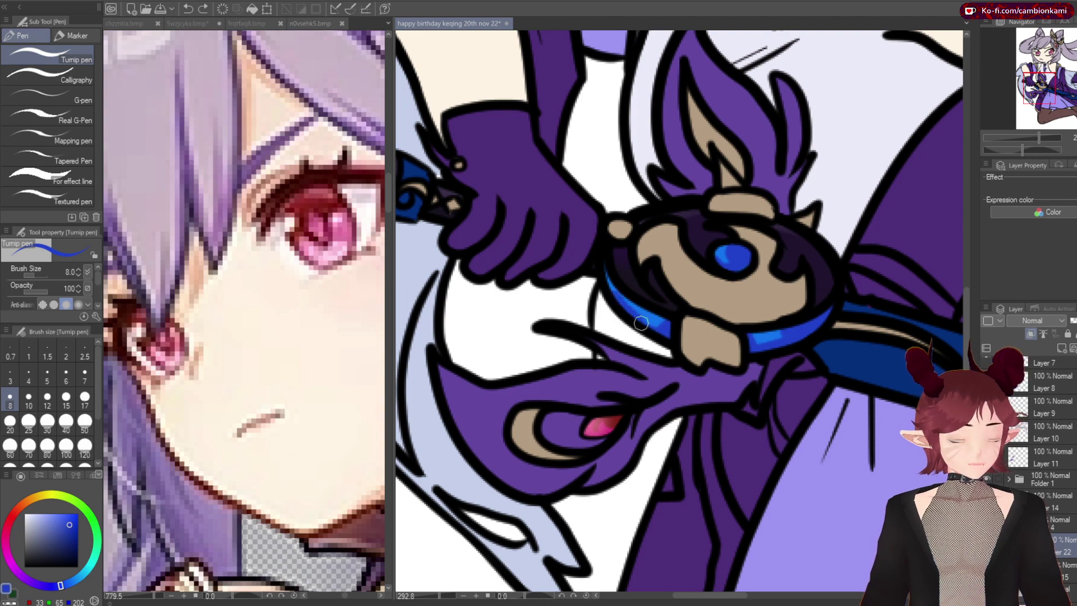
key("b")
key("p")
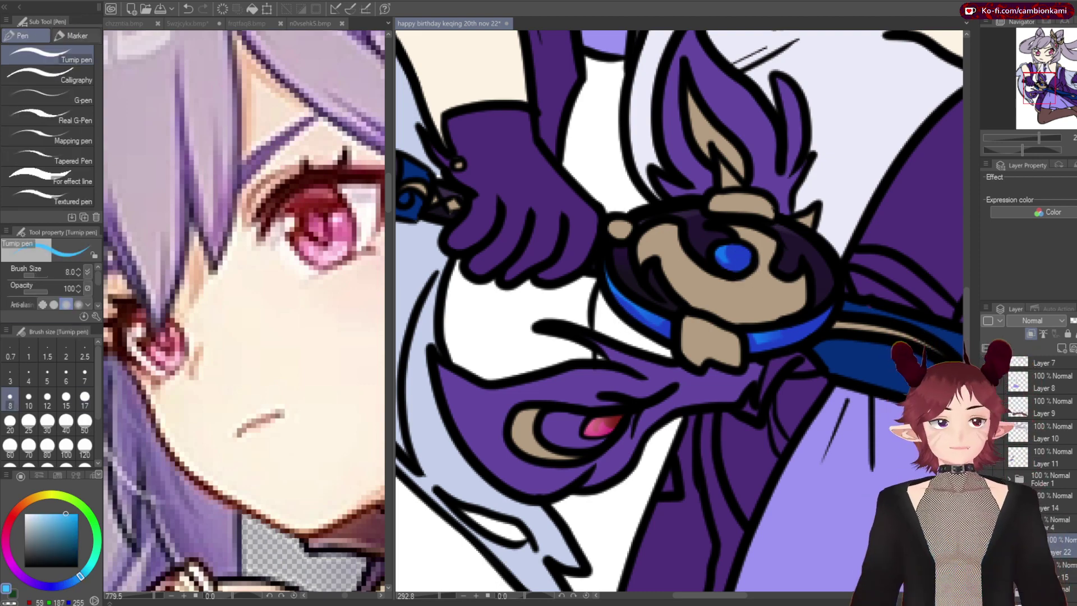
key("j")
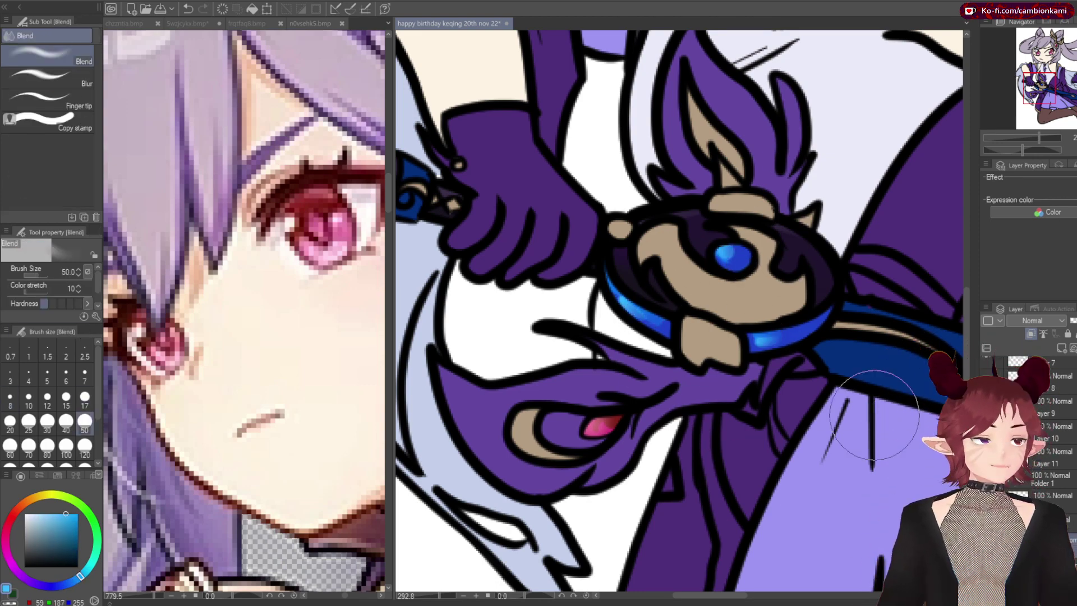
Airbrush blue, RGB 71, 136, 194, matched to the reference sword, over the blade's guard end at brush size 120
scroll(640, 421, "down", 2)
scroll(696, 311, "right", 1)
key("ctrl+Tab")
key("ctrl+Tab")
scroll(597, 376, "right", 3)
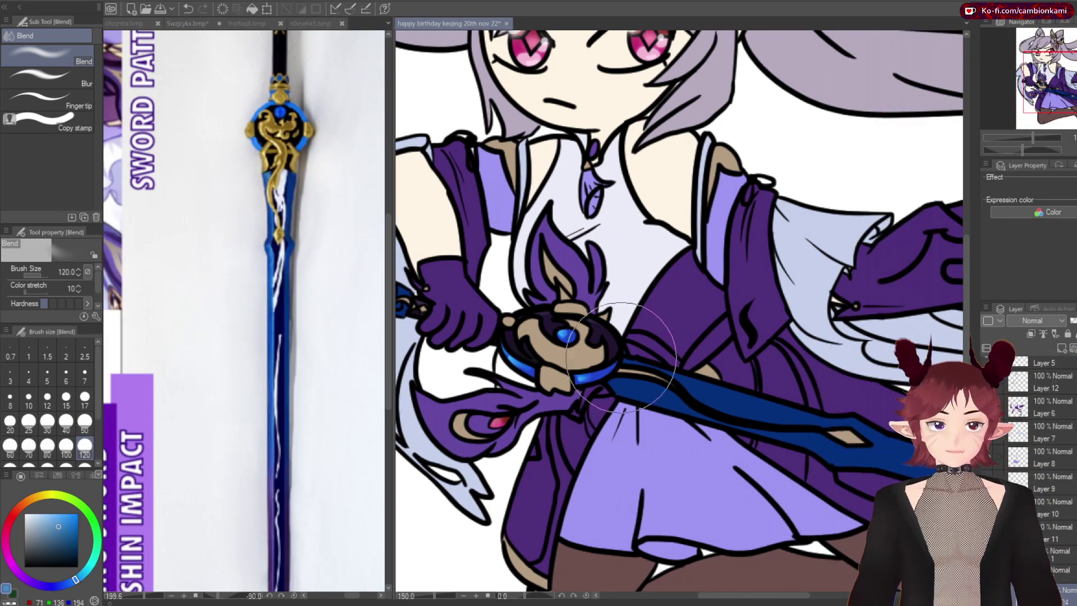
key("b")
left_click_drag(664, 405, 785, 432)
Sample the dark tip color from the reference sword and airbrush it over the drawn blade's tip
scroll(336, 347, "down", 5)
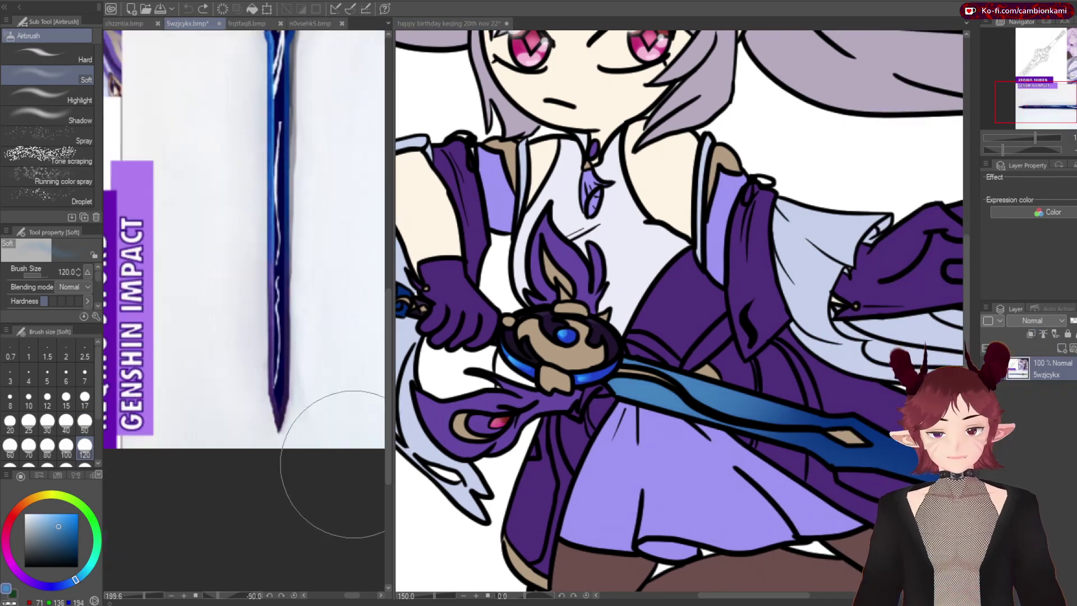
left_click(279, 404, "alt")
scroll(617, 392, "right", 10)
left_click_drag(645, 466, 755, 524)
key("ctrl+0")
scroll(673, 308, "up", 3)
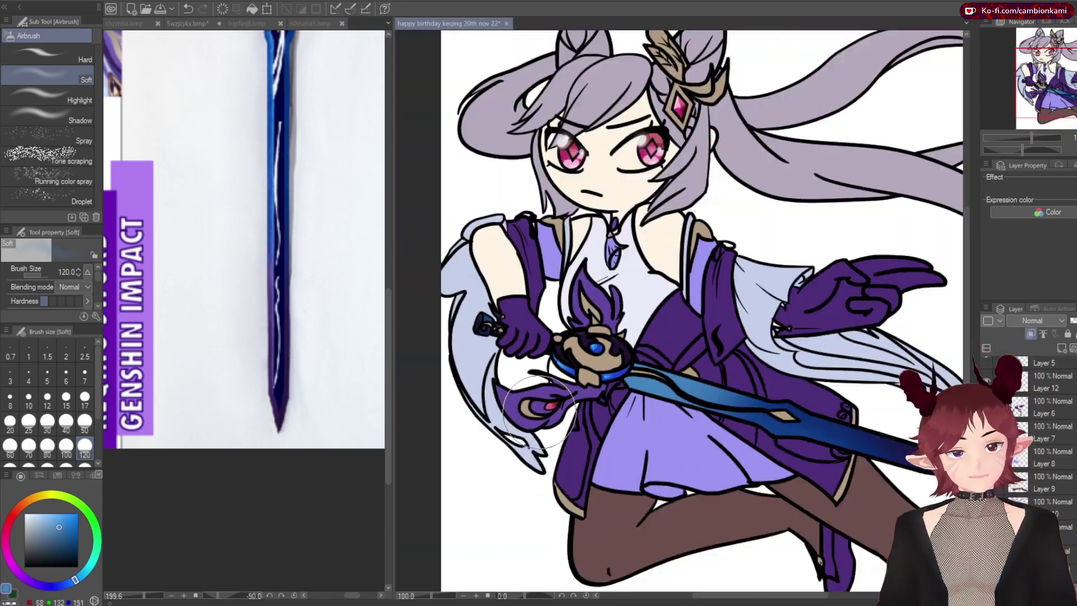
scroll(336, 392, "up", 2)
Paint a pale blue, RGB 205, 226, 255, reflection along the sword blade at brush size 30, partly erasing and blending it
key("p")
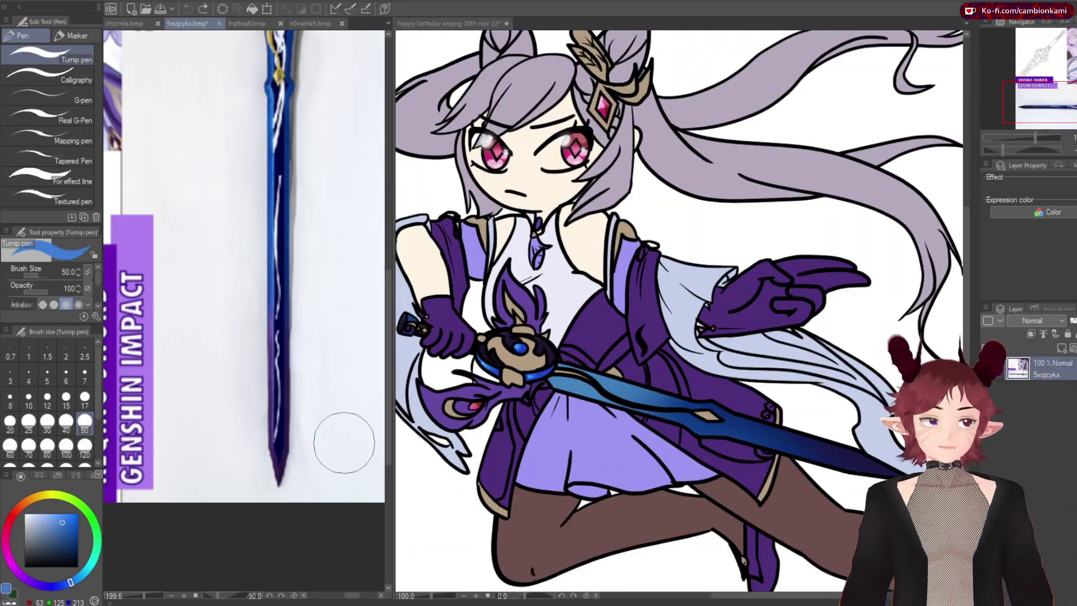
key("ctrl+t")
left_click_drag(662, 421, 647, 398)
key("Return")
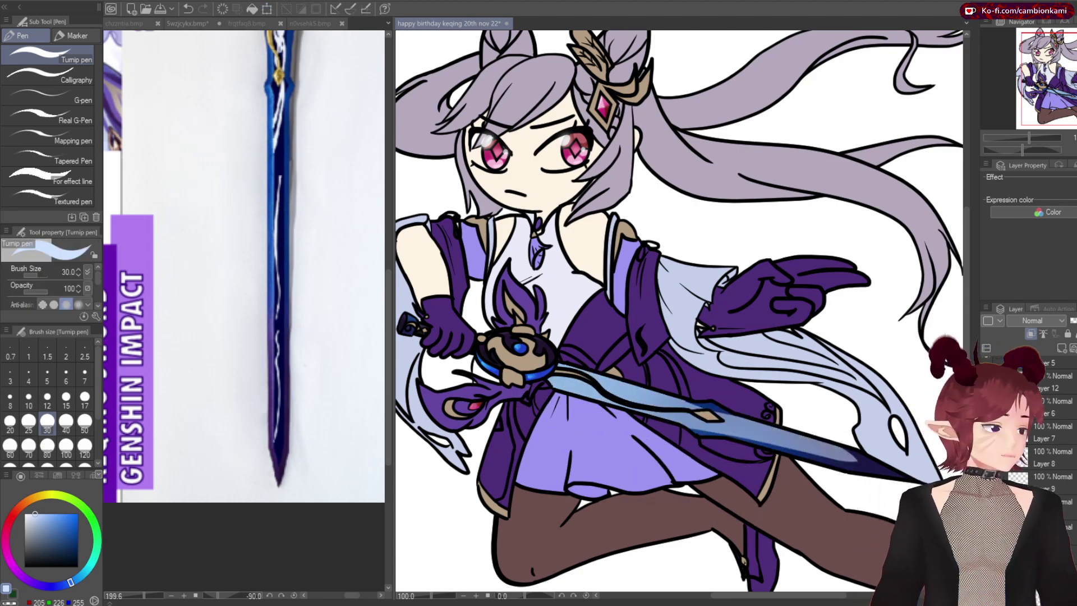
key("e")
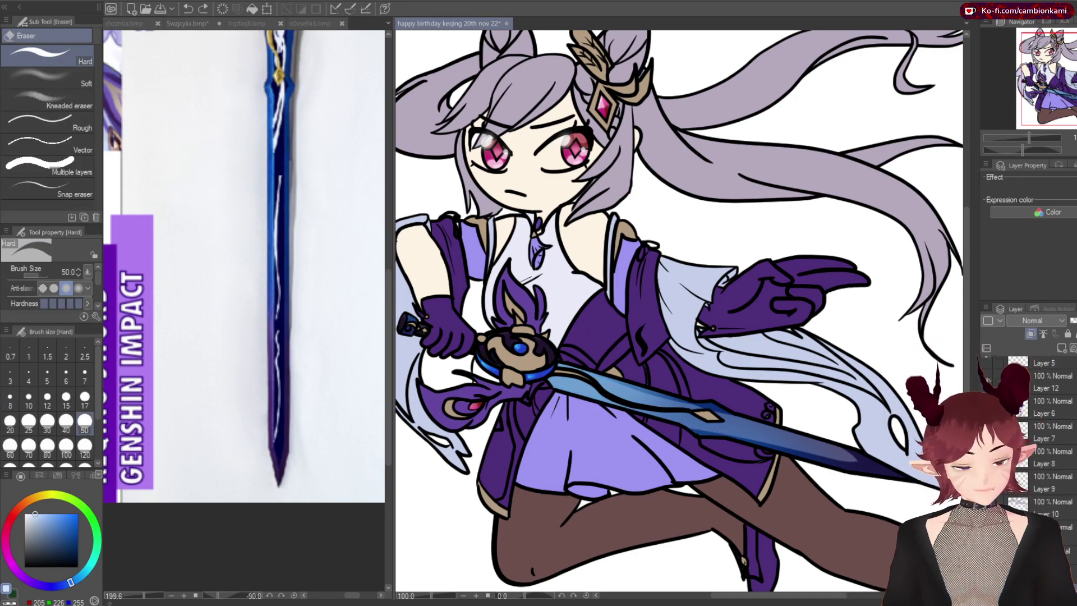
scroll(844, 399, "down", 4)
key("j")
scroll(690, 392, "up", 1)
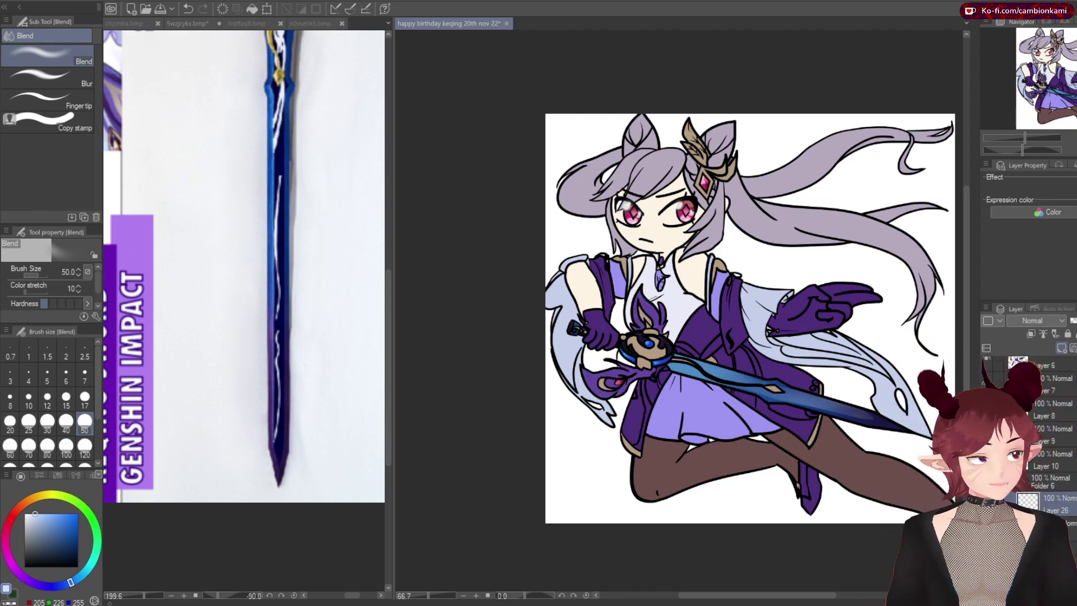
Sample dark purple, RGB 81, 54, 111, from the n0vsehk5.bmp reference and airbrush it over the sword's feather ornaments
scroll(677, 360, "up", 5)
left_click(310, 23)
scroll(253, 335, "down", 2)
left_click(476, 392)
key("b")
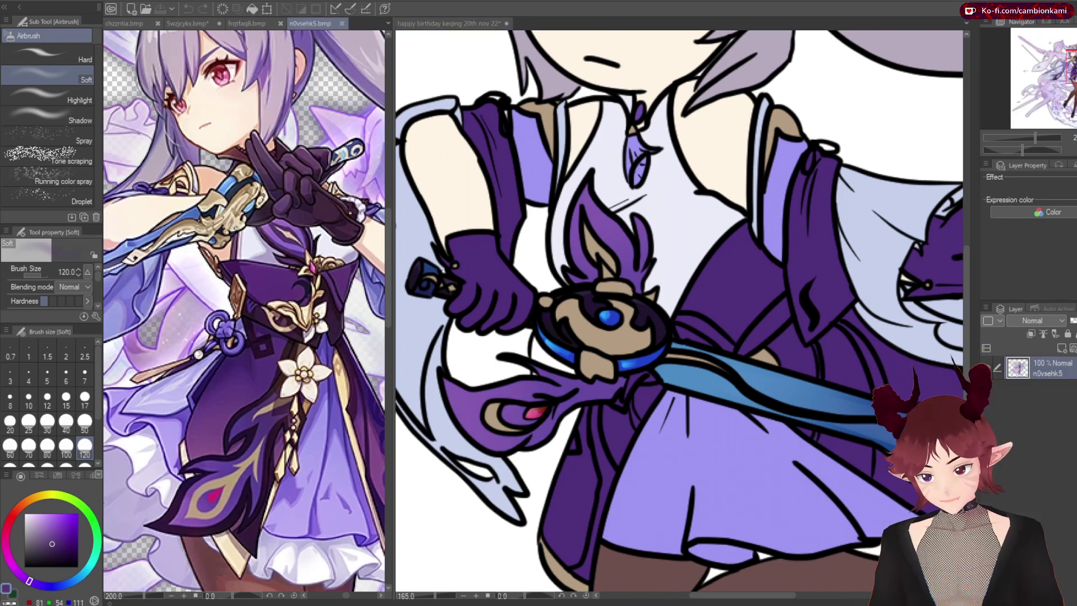
Paint very dark purple, RGB 47, 23, 58, shadows on both feather ornaments beside the sword guard at brush size 8
key("p")
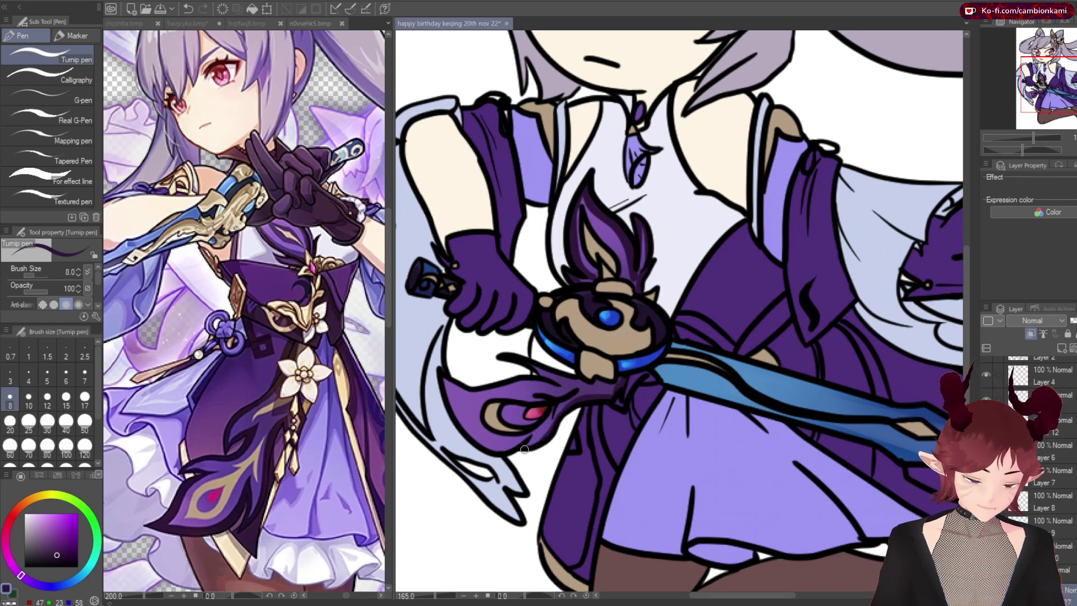
left_click_drag(448, 387, 503, 449)
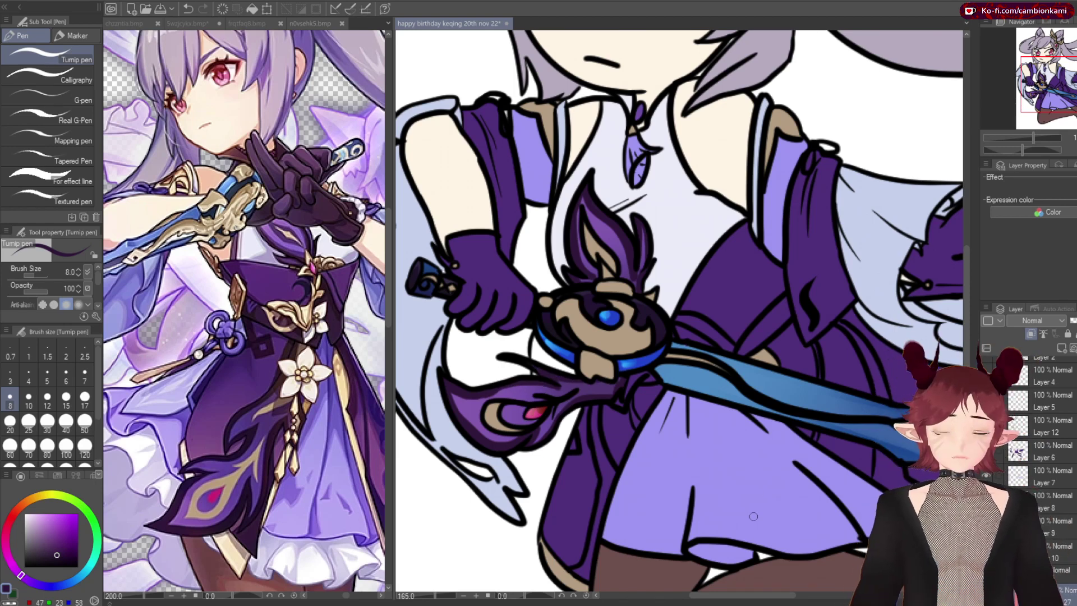
scroll(679, 314, "down", 3)
Airbrush light gray, RGB 195, 196, 203, over the ends of the pigtails at brush size 120
key("b")
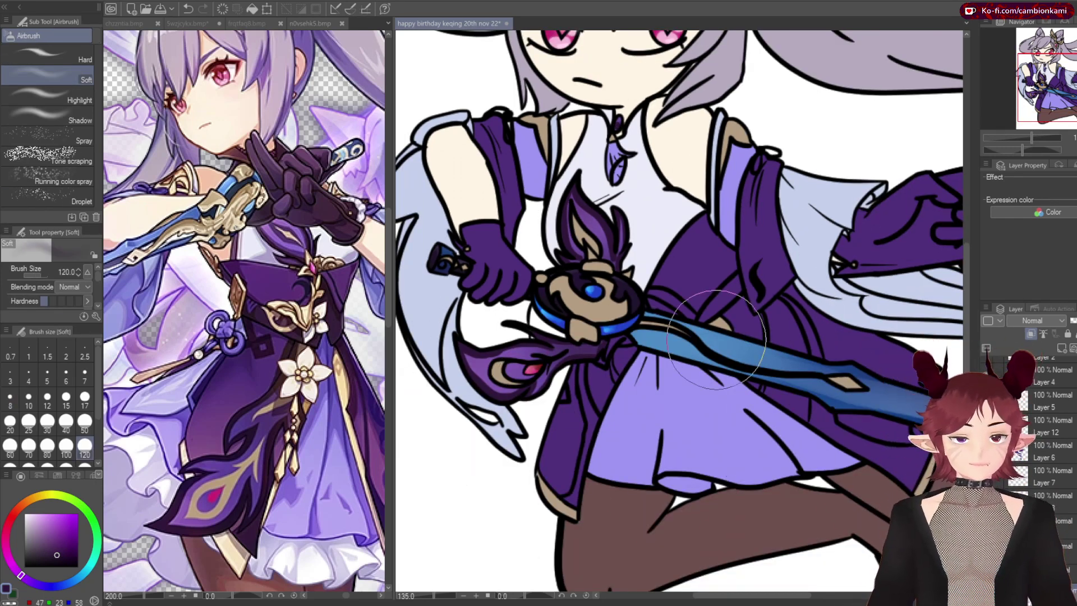
scroll(831, 545, "right", 2)
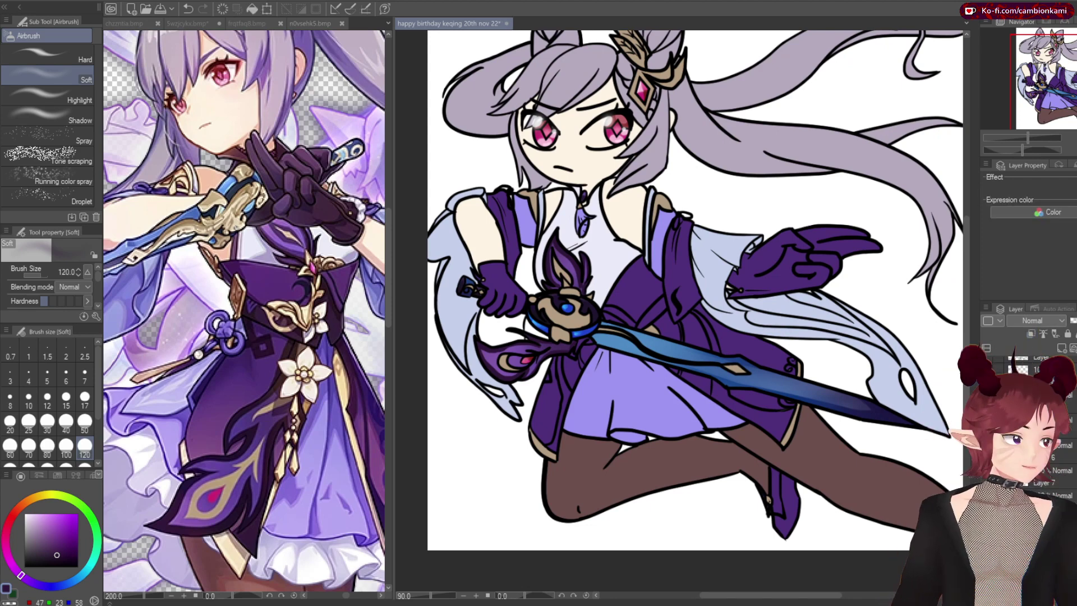
scroll(838, 200, "up", 3)
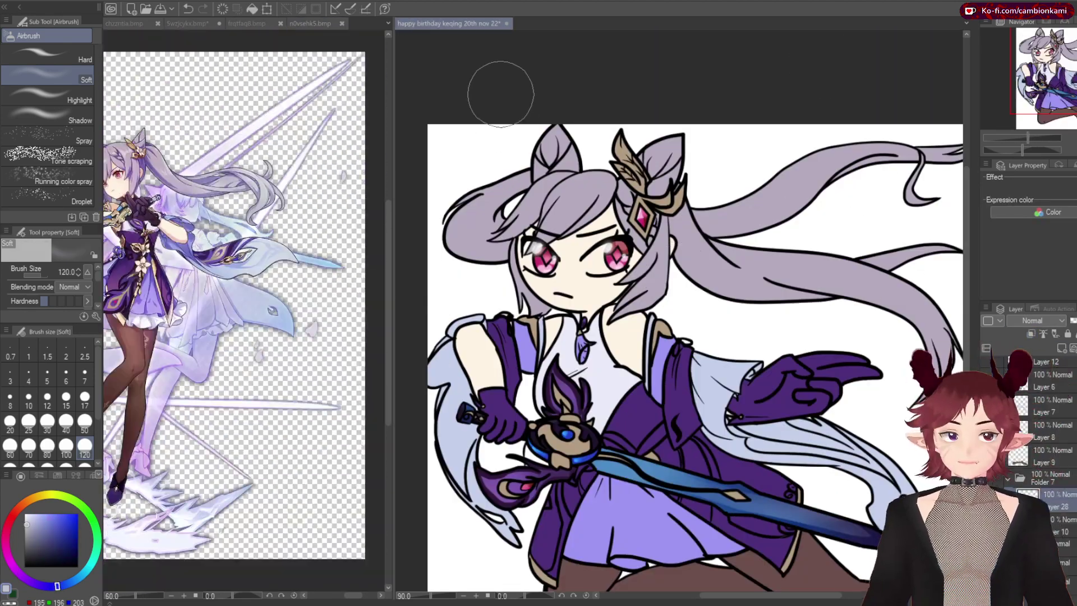
scroll(828, 561, "right", 4)
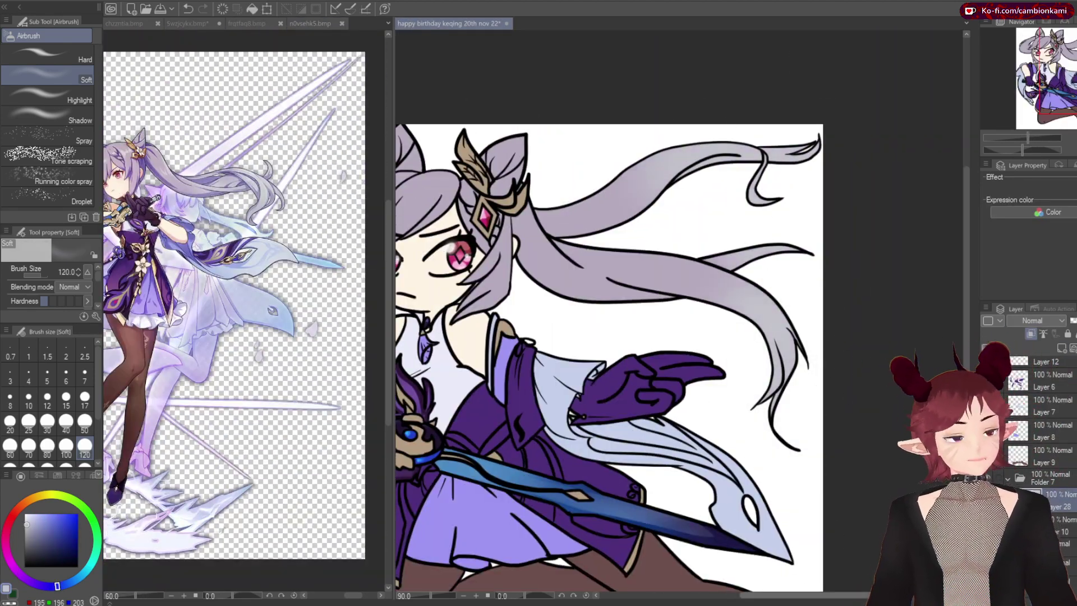
Airbrush pinkish lilac, RGB 214, 188, 208, over the bangs and purple, RGB 119, 93, 170, over the hair's shaded roots
scroll(813, 534, "left", 5)
key("ctrl+Tab")
key("ctrl+Tab")
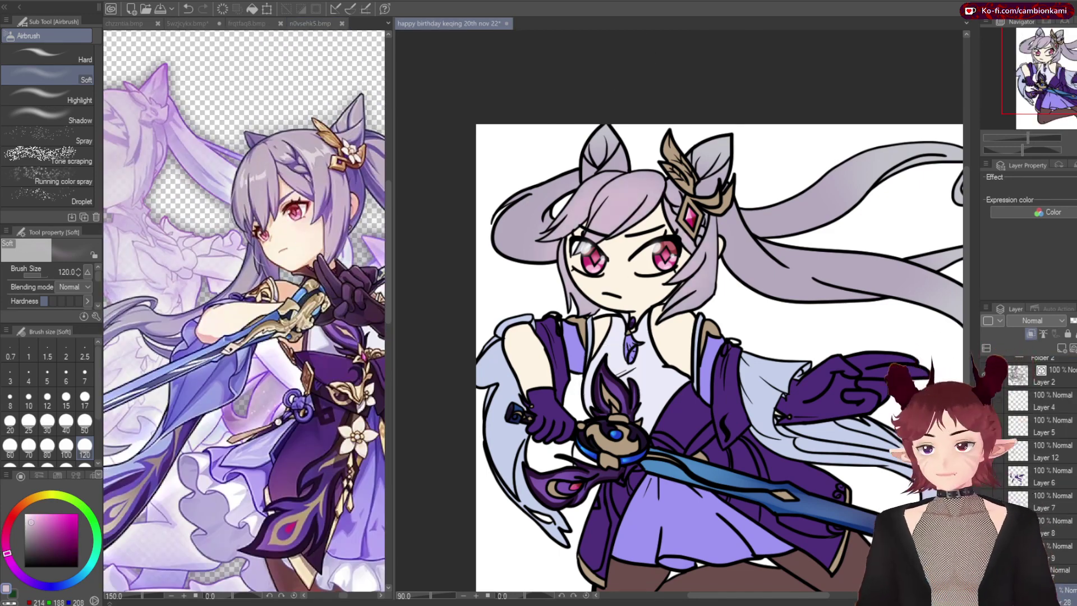
key("ctrl+Tab")
key("ctrl+minus")
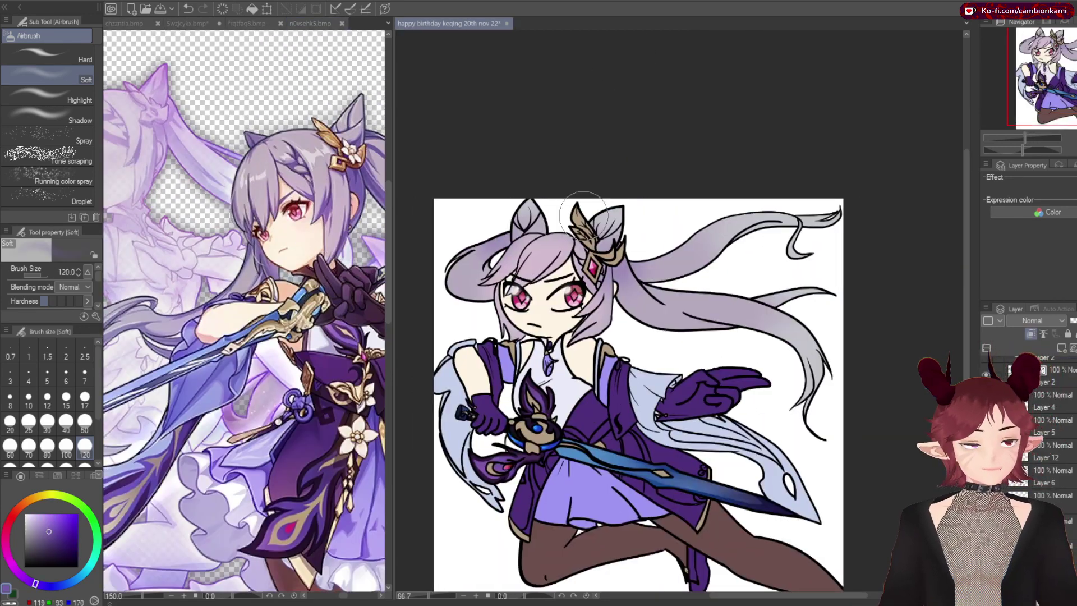
Paint dark purple, RGB 79, 63, 130, shadow strokes along the folds of both hair buns at brush size 8
scroll(521, 192, "up", 5)
key("p")
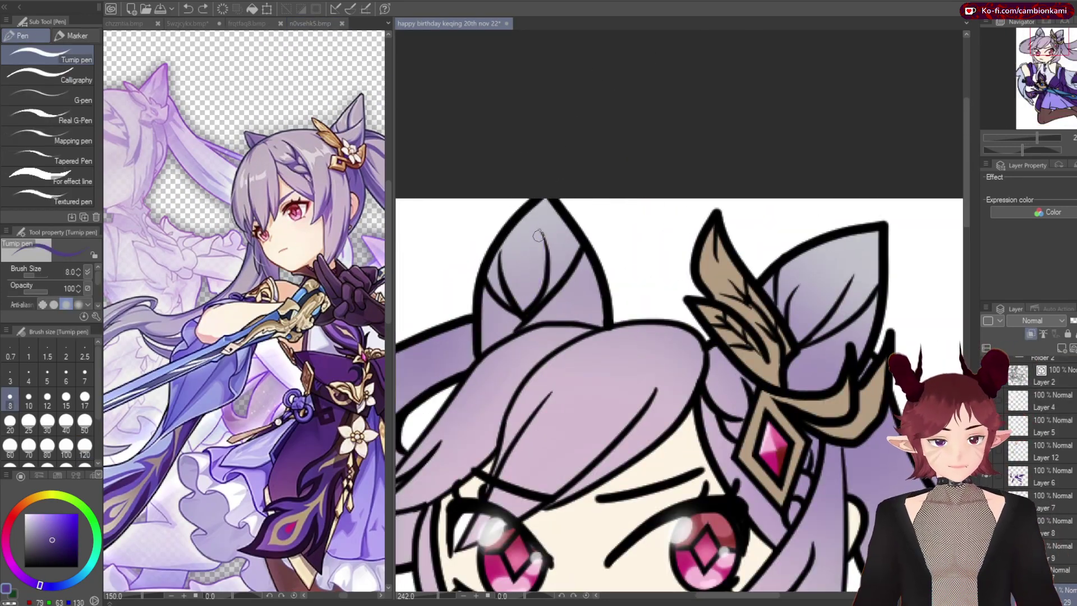
left_click_drag(522, 308, 573, 217)
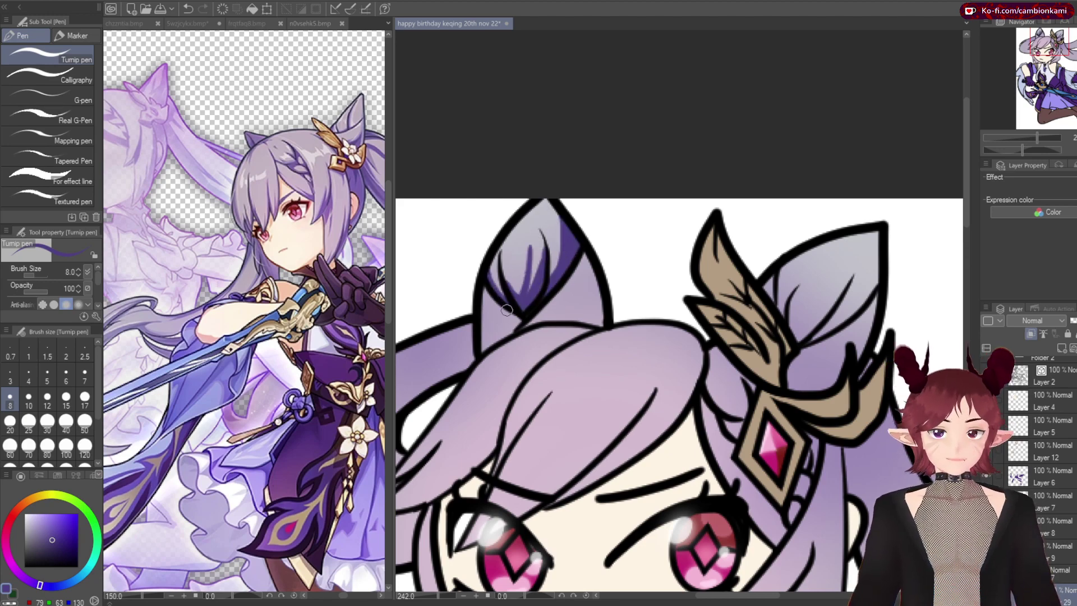
left_click_drag(507, 309, 574, 315)
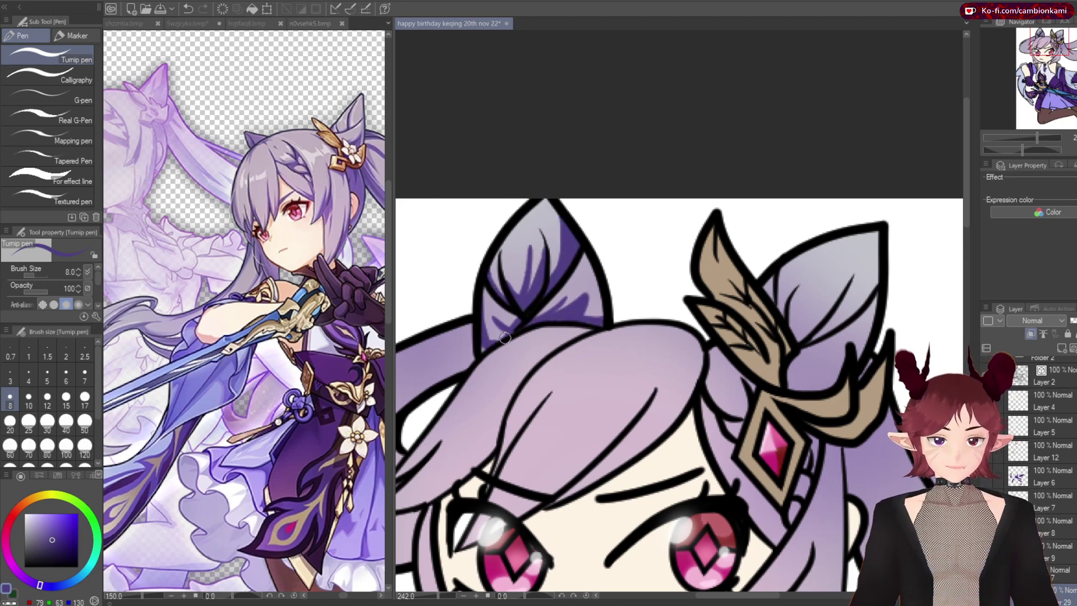
left_click_drag(795, 340, 850, 278)
left_click_drag(790, 314, 777, 264)
left_click_drag(808, 339, 876, 239)
mouse_move(797, 370)
left_mouse_down()
mouse_move(835, 352)
mouse_move(802, 366)
mouse_move(838, 368)
mouse_move(803, 396)
left_mouse_up()
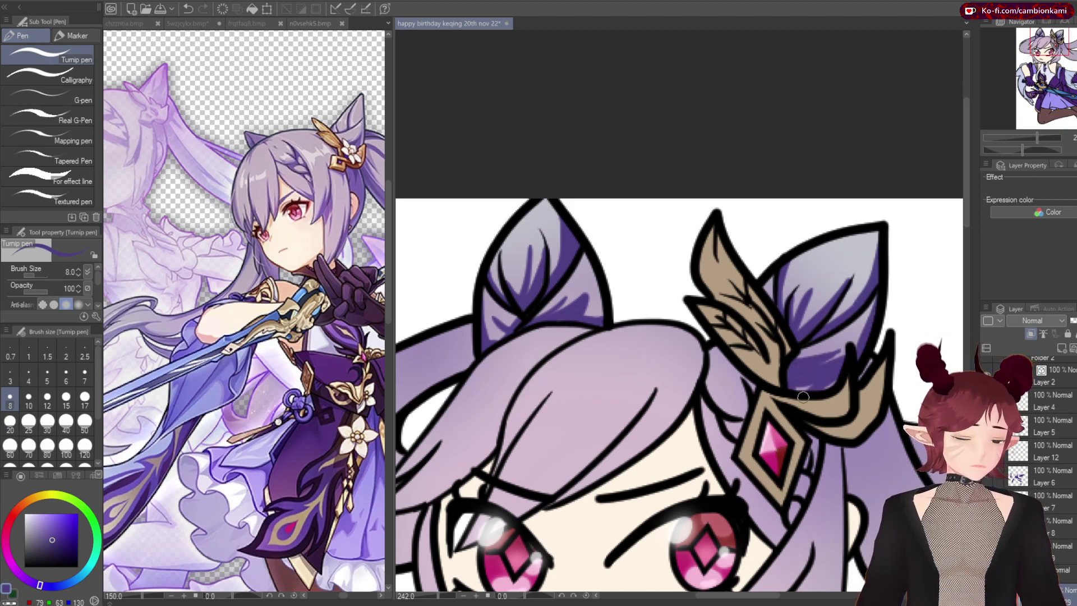
Paint dark purple shadow strokes on the braid around the gem ornament and along the roots and tips of the bangs
scroll(727, 264, "down", 3)
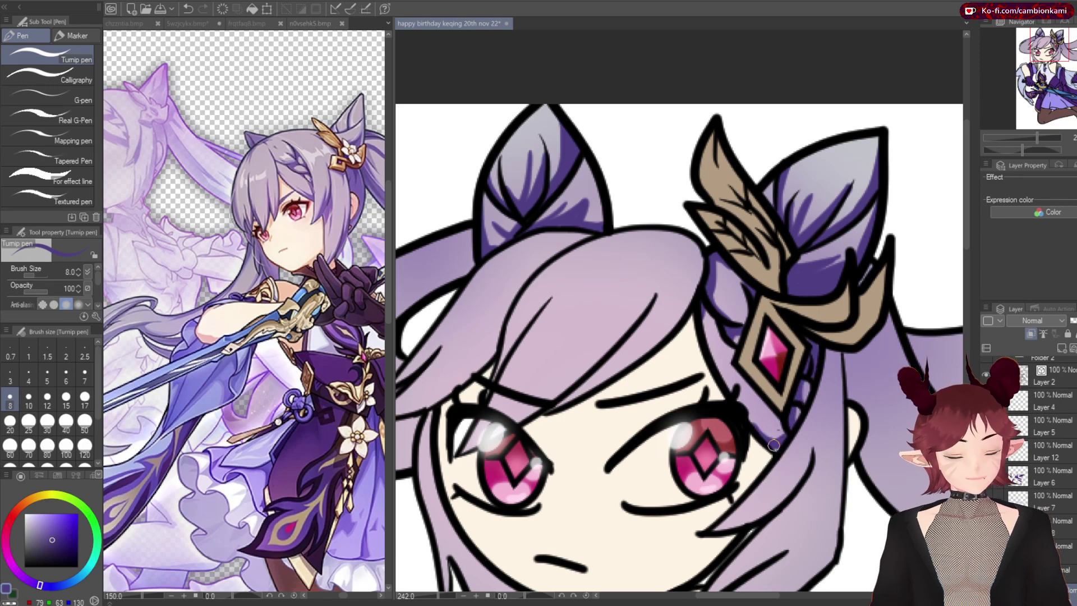
left_click_drag(755, 392, 779, 416)
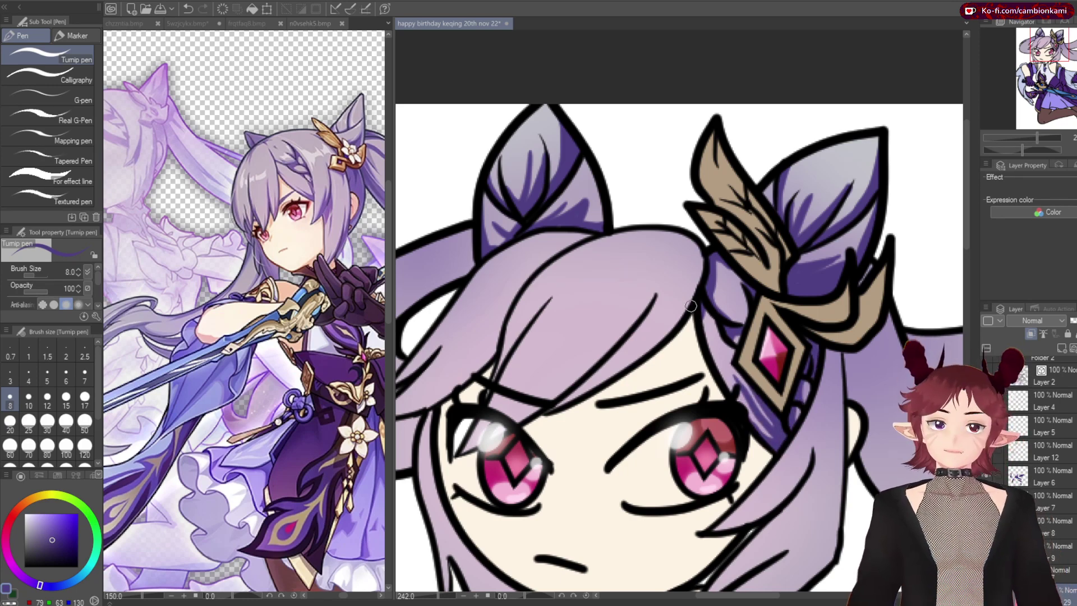
scroll(794, 263, "left", 3)
left_click_drag(787, 233, 618, 293)
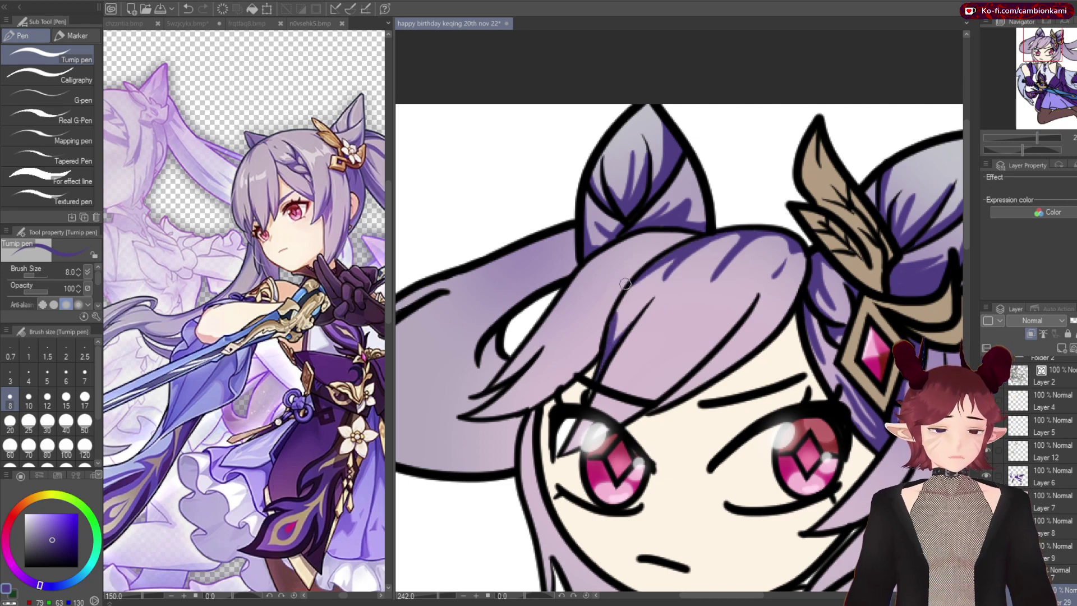
left_click_drag(679, 379, 602, 361)
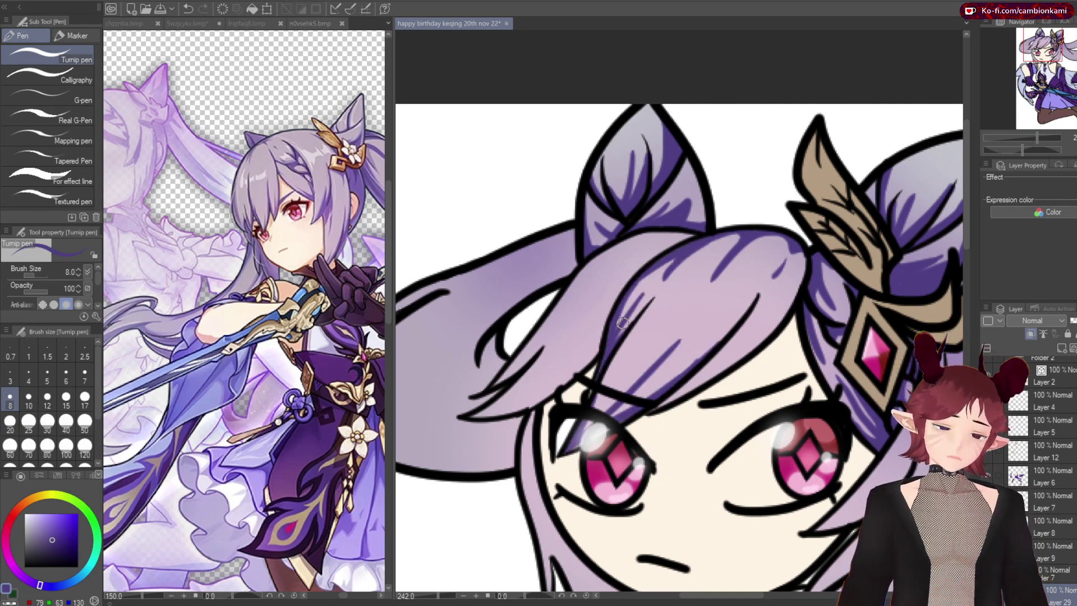
Blend the purple shadow strokes on the bangs and hair buns at brush size 17
key("j")
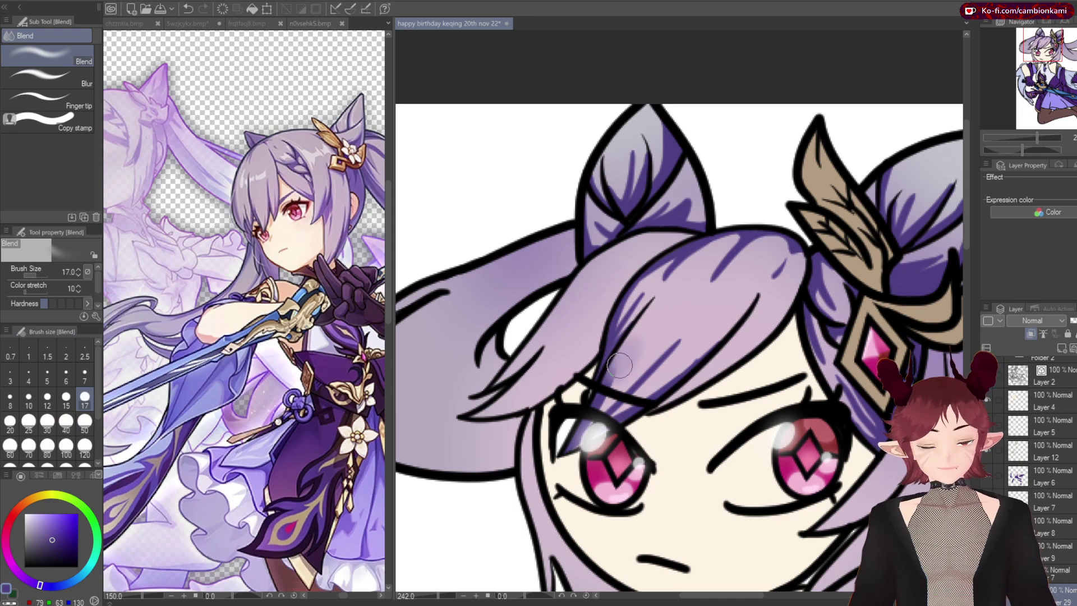
left_click_drag(626, 368, 730, 264)
left_click_drag(651, 303, 786, 258)
left_click_drag(623, 168, 595, 242)
key("p")
key("j")
scroll(841, 309, "right", 3)
Airbrush soft dark purple, RGB 79, 63, 130, over the shaded parts of the bangs and buns and save the file
key("b")
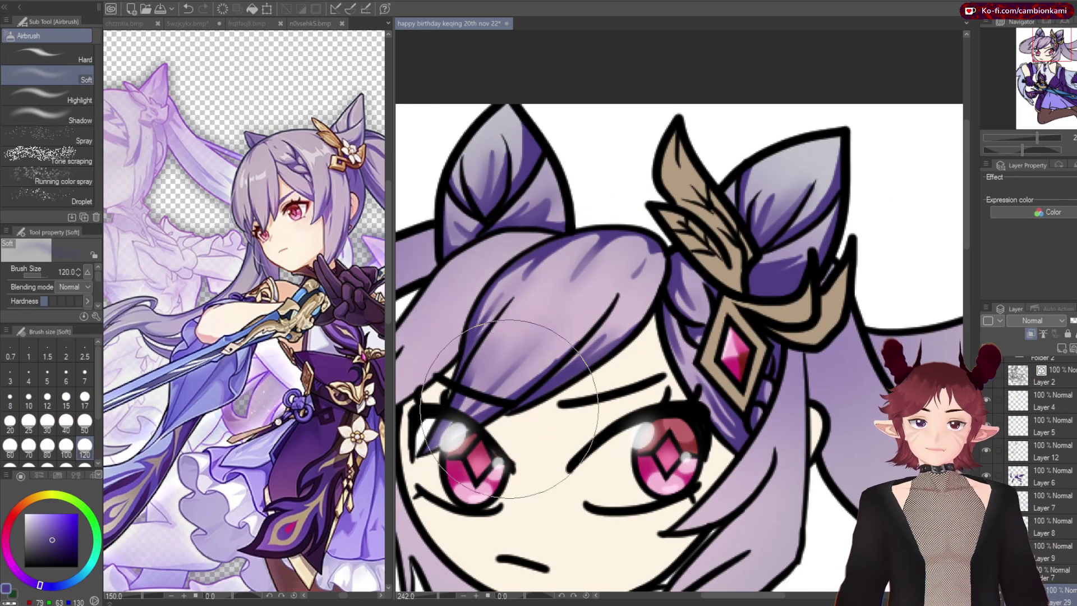
scroll(457, 84, "left", 3)
key("p")
scroll(458, 84, "down", 1)
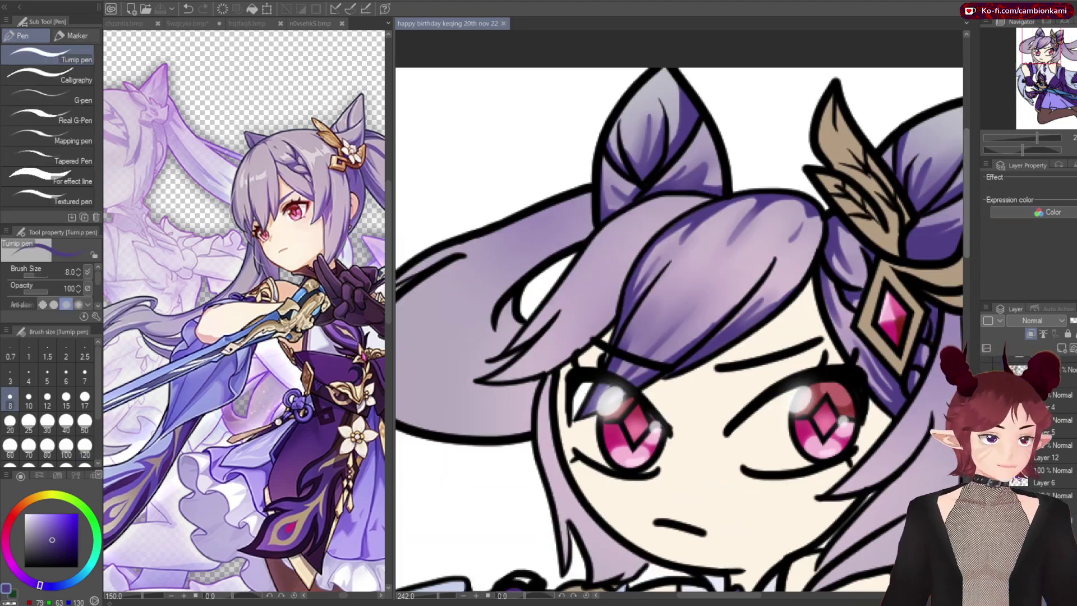
Paint dark purple, RGB 79, 63, 130, shadow strokes at size 8 on the roots and tips of the outer bangs lock
left_click_drag(674, 215, 628, 204)
left_click_drag(706, 200, 668, 213)
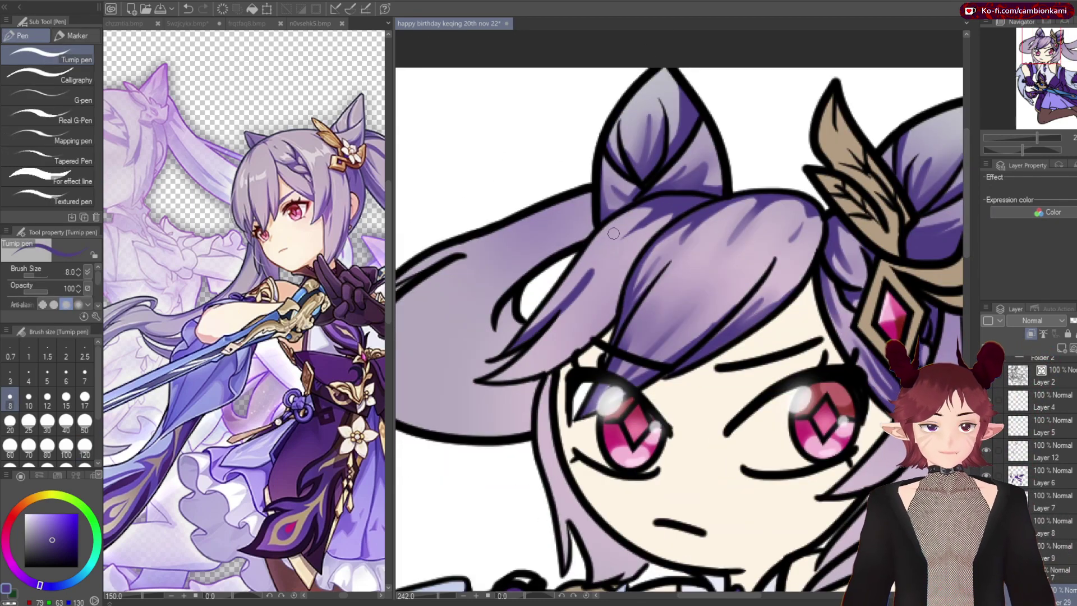
left_click_drag(567, 291, 494, 376)
mouse_move(617, 303)
left_mouse_down()
mouse_move(510, 382)
mouse_move(595, 334)
mouse_move(496, 370)
left_mouse_up()
left_click_drag(650, 210, 581, 255)
key("b")
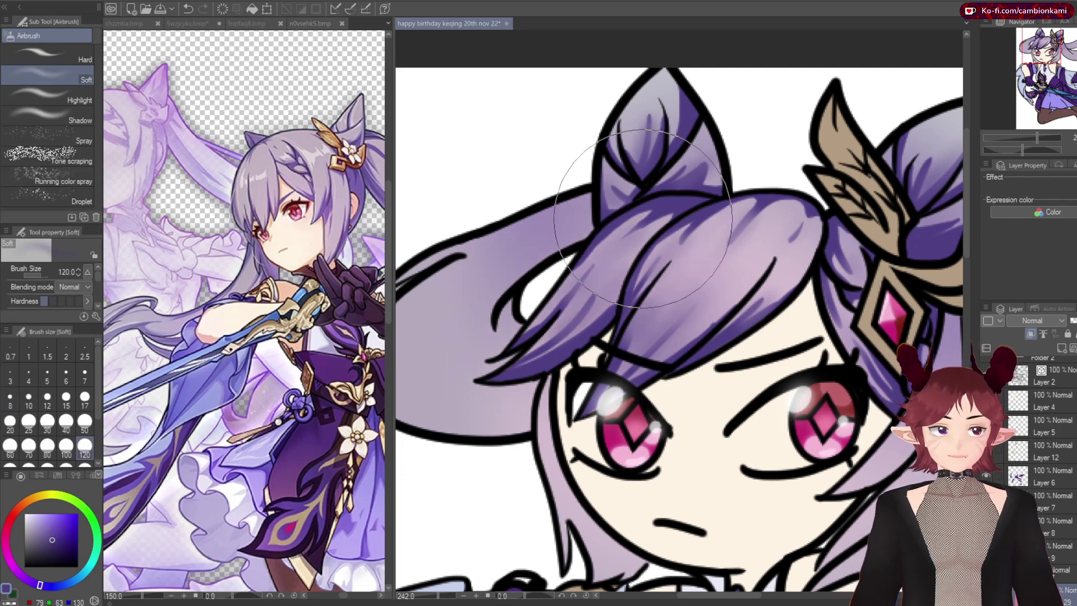
scroll(679, 331, "down", 2)
scroll(679, 331, "up", 1)
Paint dark purple shadow strokes along both edges of the looped ponytail on the left and blend them
key("p")
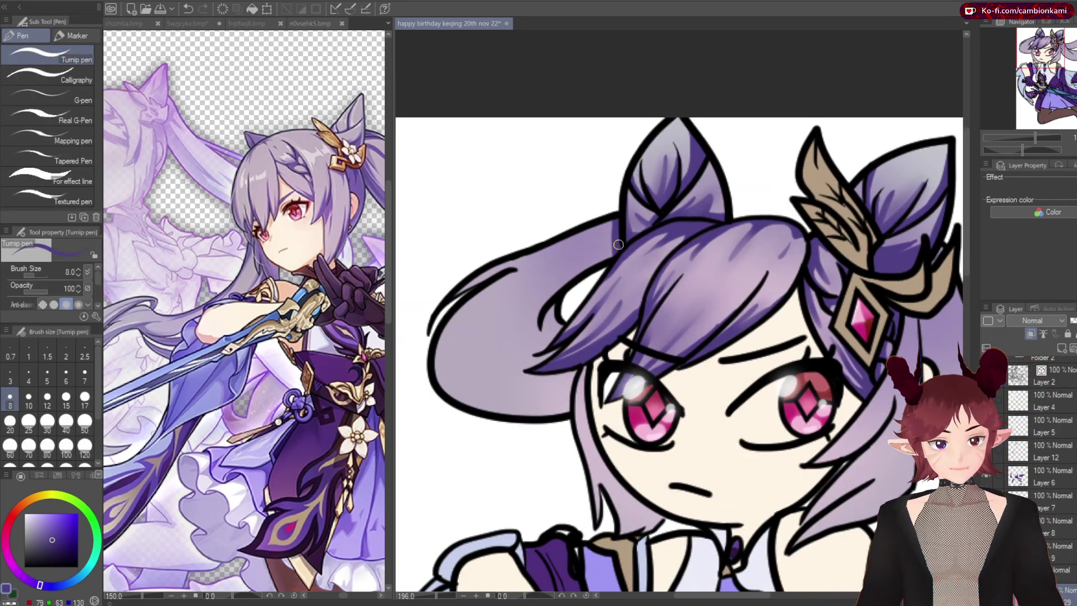
mouse_move(611, 232)
left_mouse_down()
mouse_move(460, 353)
mouse_move(530, 259)
left_mouse_up()
mouse_move(580, 398)
left_mouse_down()
mouse_move(563, 374)
mouse_move(449, 404)
left_mouse_up()
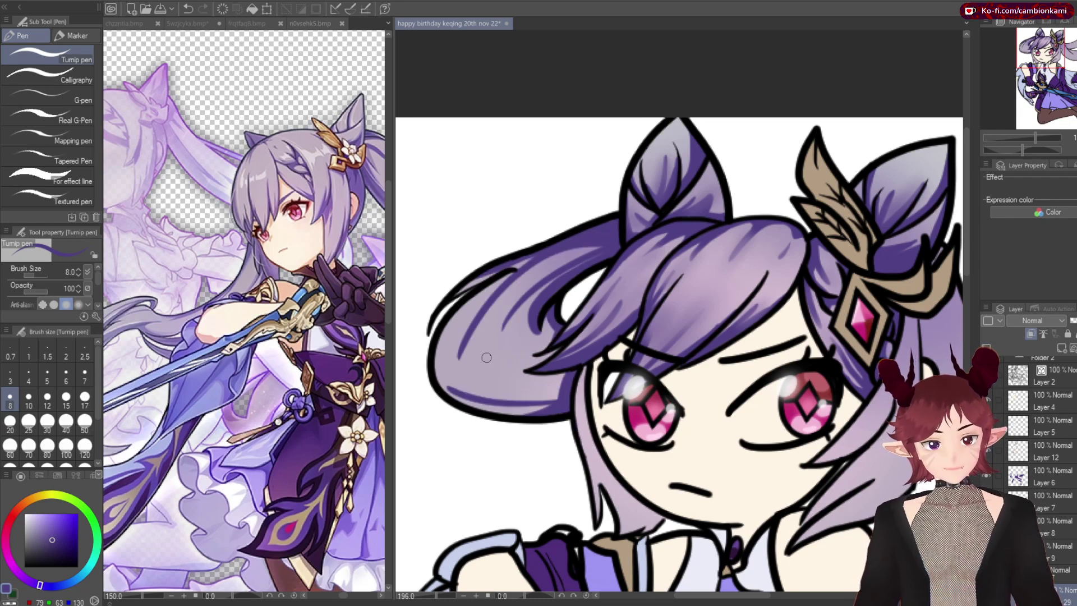
left_click_drag(561, 361, 494, 386)
key("j")
key("p")
key("j")
key("p")
Shade the small hair lock beside the left cheek with dark purple strokes and soft airbrush
scroll(582, 324, "down", 3)
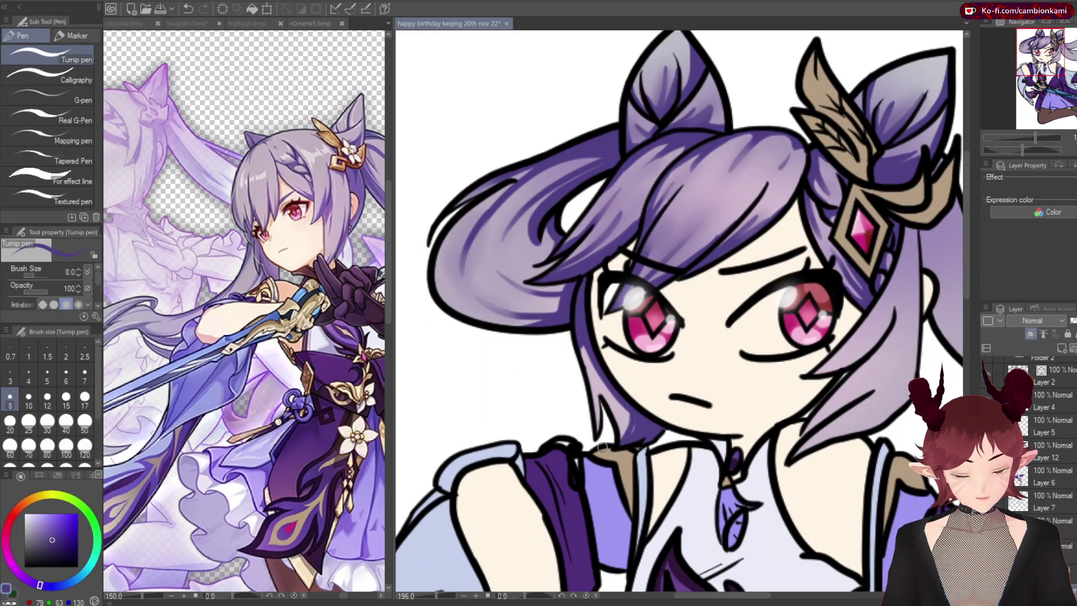
left_click_drag(602, 447, 599, 402)
key("b")
scroll(522, 308, "right", 3)
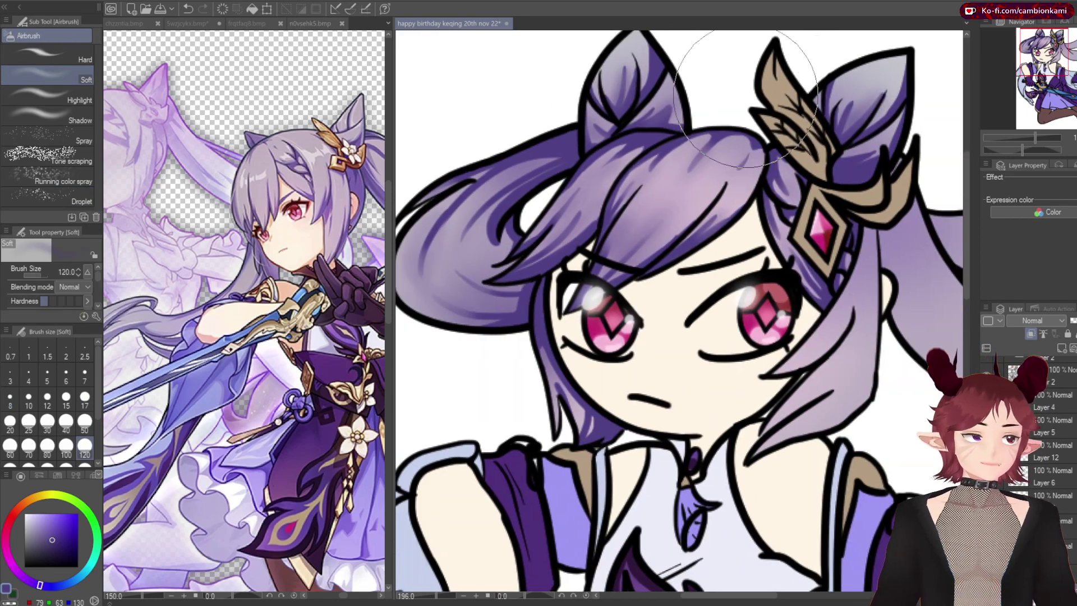
Paint and blend dark purple shadow strokes on the side lock below the gem ornament, including its pointed tips
key("p")
scroll(642, 232, "right", 5)
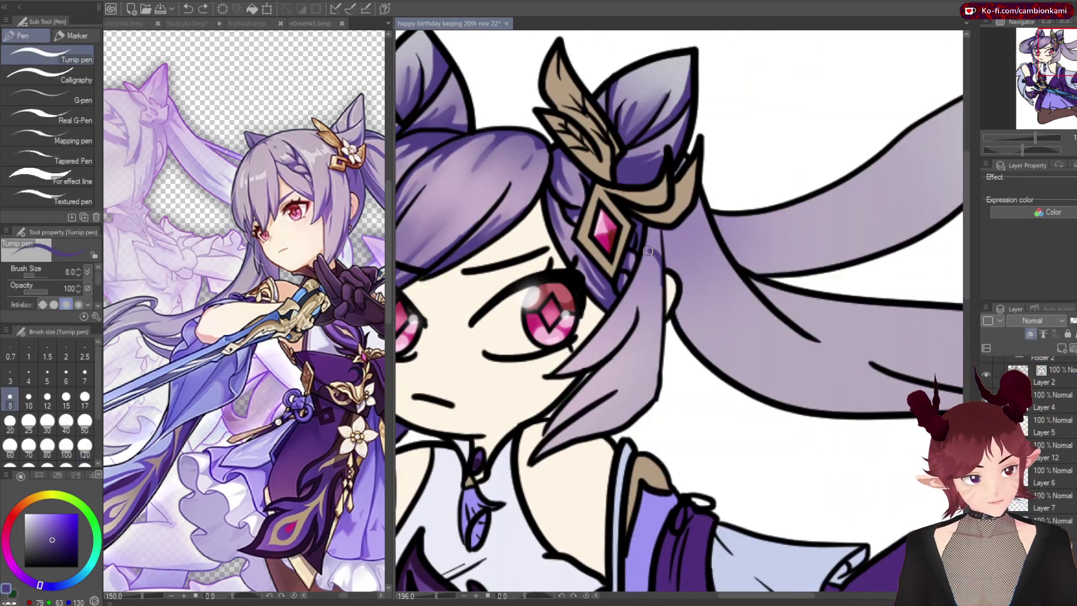
mouse_move(662, 293)
left_mouse_down()
mouse_move(646, 230)
mouse_move(698, 200)
left_mouse_up()
mouse_move(639, 267)
left_mouse_down()
mouse_move(552, 372)
mouse_move(638, 371)
mouse_move(645, 404)
left_mouse_up()
key("ctrl+z")
left_click_drag(659, 365, 589, 432)
left_click_drag(617, 393, 588, 435)
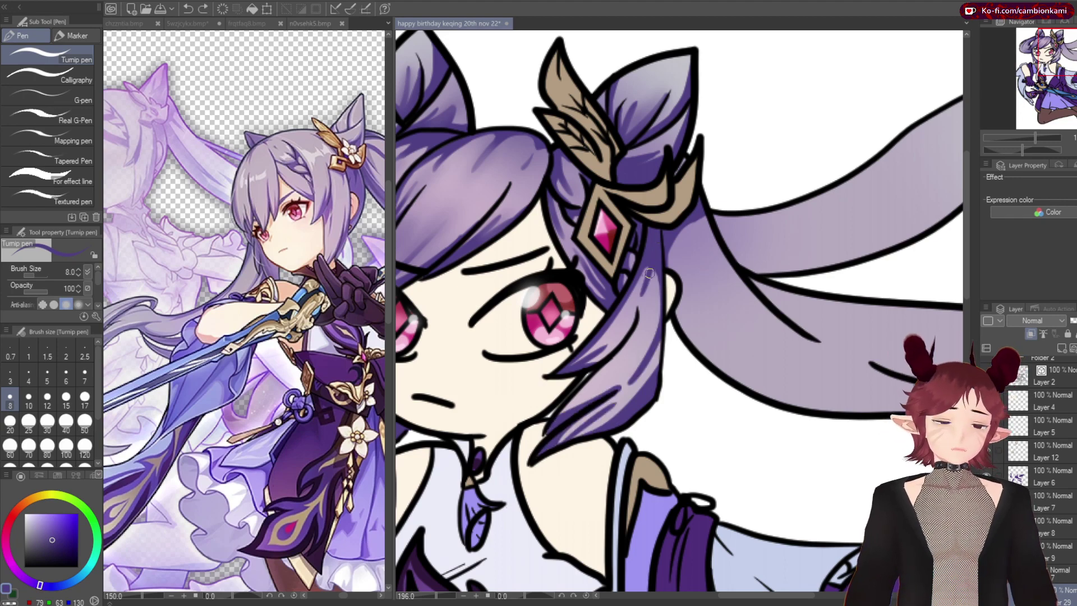
key("j")
Paint dark purple shadow strokes at the base and along the folds of the lower long ponytail
left_click_drag(735, 449, 555, 446)
key("p")
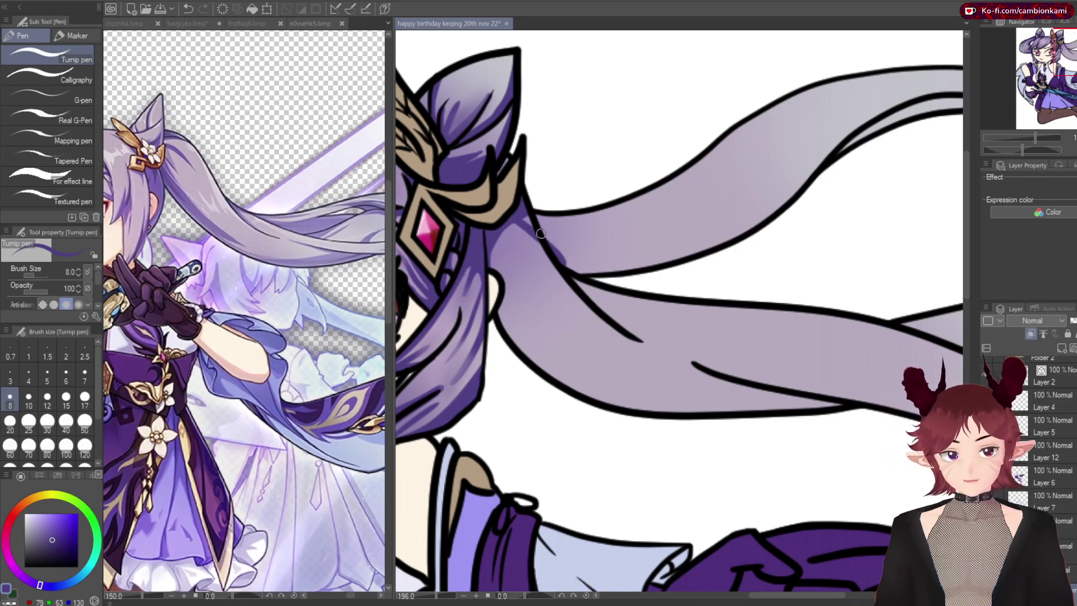
left_click_drag(534, 238, 672, 351)
left_click_drag(555, 323, 505, 231)
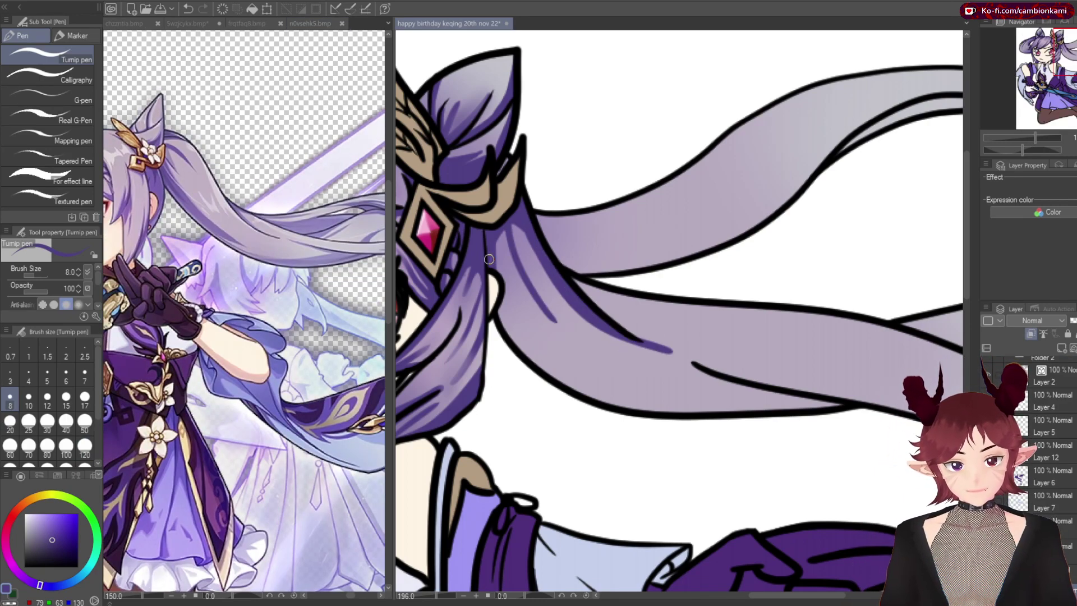
left_click_drag(522, 324, 642, 391)
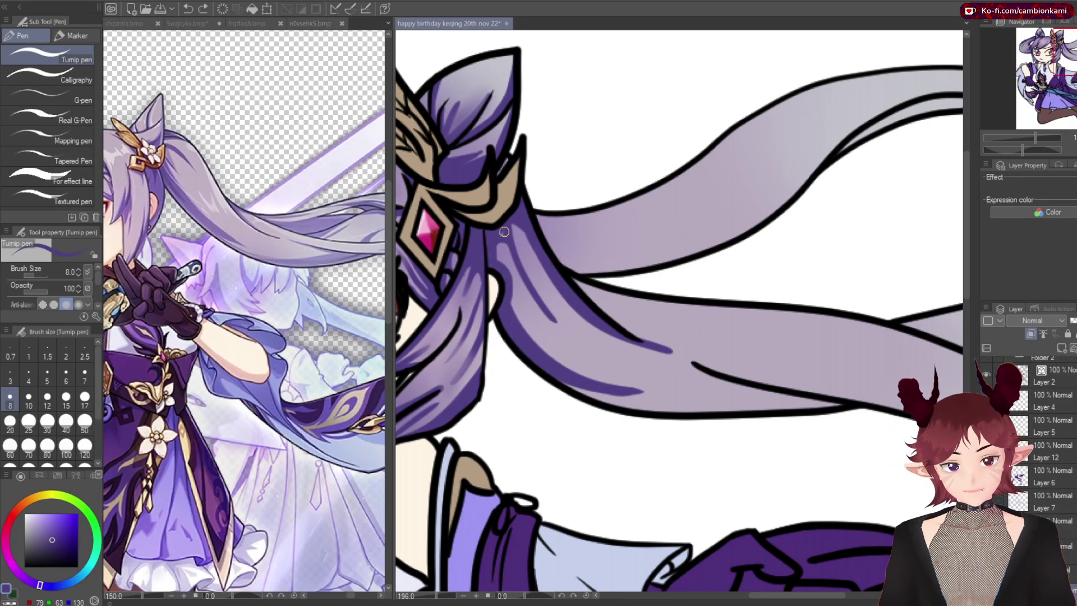
left_click_drag(533, 275, 393, 275)
left_click_drag(561, 368, 696, 403)
left_click_drag(525, 405, 631, 409)
left_click_drag(477, 365, 631, 407)
Paint dark purple shadows on the lower ponytail's thin flyaway strand and its curled, split tips
mouse_move(435, 282)
left_mouse_down()
mouse_move(561, 339)
mouse_move(617, 329)
left_mouse_up()
mouse_move(803, 290)
left_mouse_down()
mouse_move(584, 296)
mouse_move(623, 343)
left_mouse_up()
mouse_move(760, 304)
left_mouse_down()
mouse_move(640, 328)
mouse_move(636, 311)
mouse_move(618, 335)
left_mouse_up()
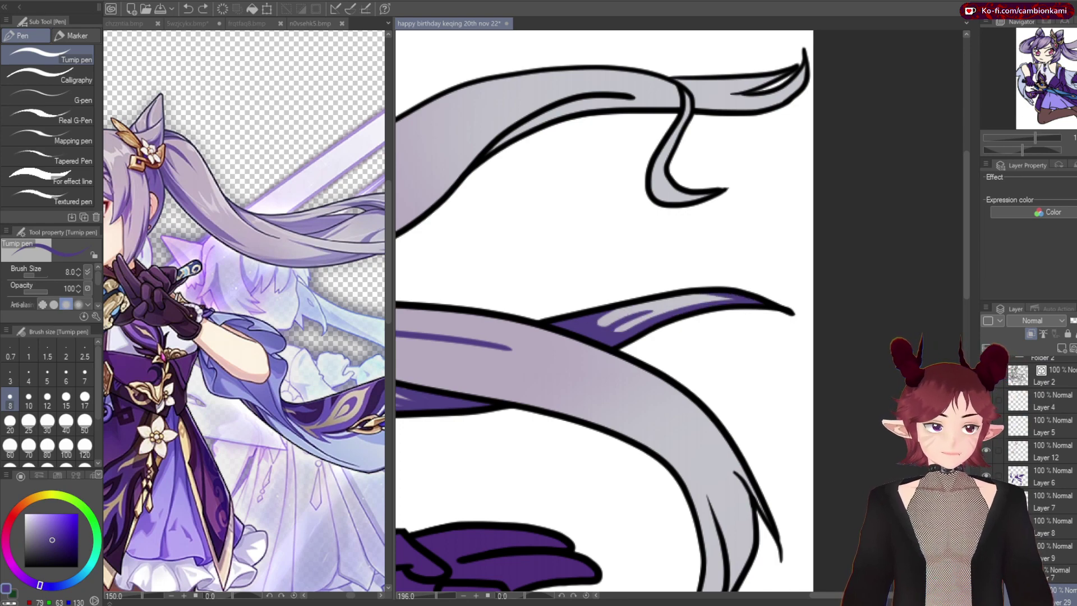
scroll(707, 303, "down", 4)
left_click_drag(701, 440, 711, 285)
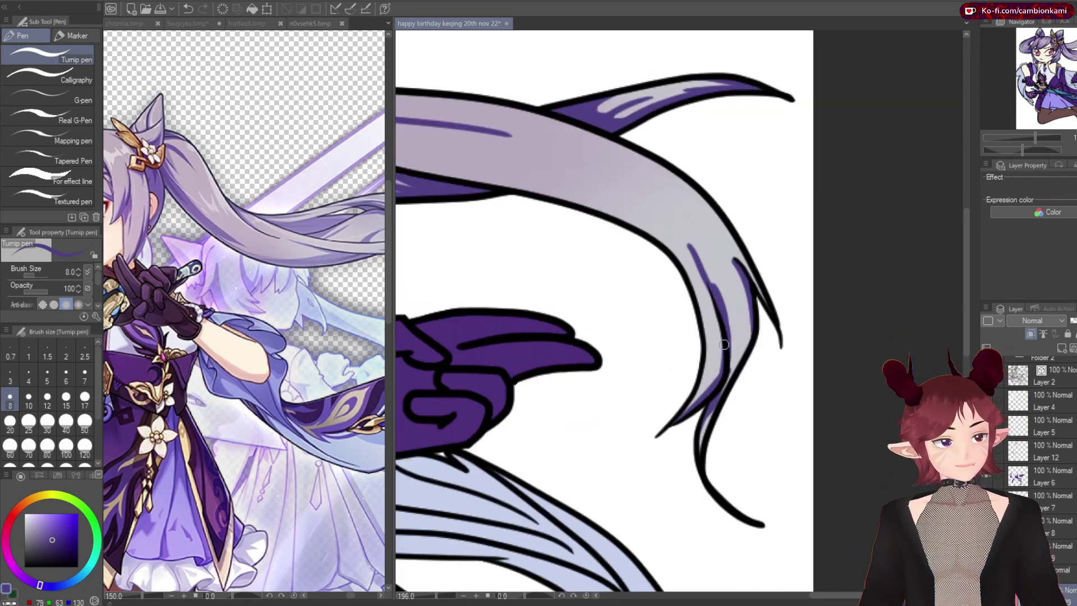
scroll(725, 344, "down", 5)
Paint dark purple shadow strokes along the upper long ponytail's base, folds, curled strand and tip
scroll(506, 258, "up", 6)
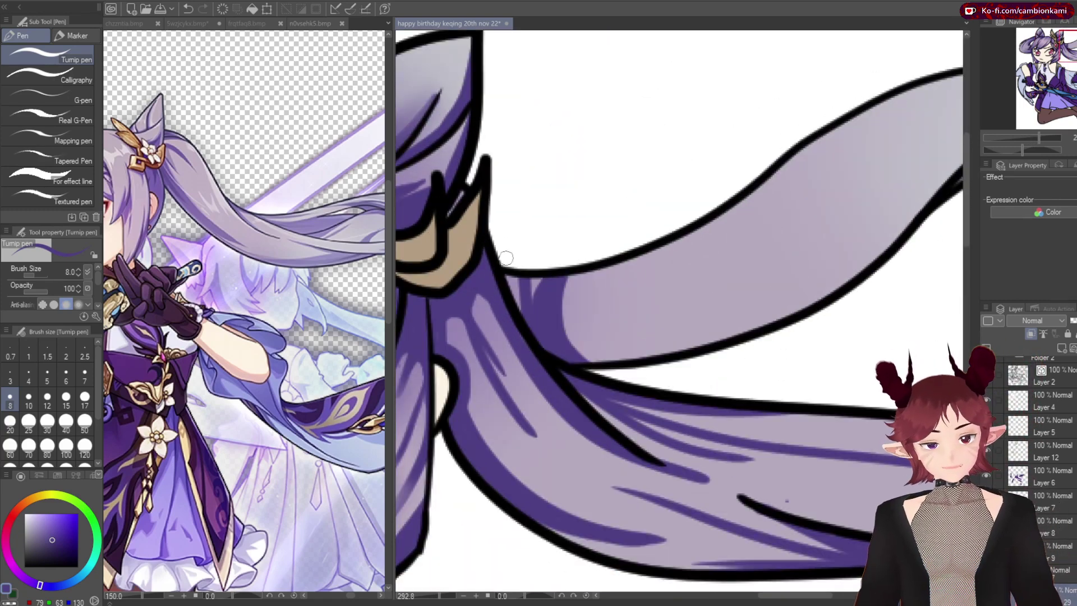
left_click_drag(570, 331, 874, 213)
mouse_move(567, 315)
left_mouse_down()
mouse_move(768, 242)
mouse_move(618, 269)
left_mouse_up()
left_click_drag(566, 288, 577, 267)
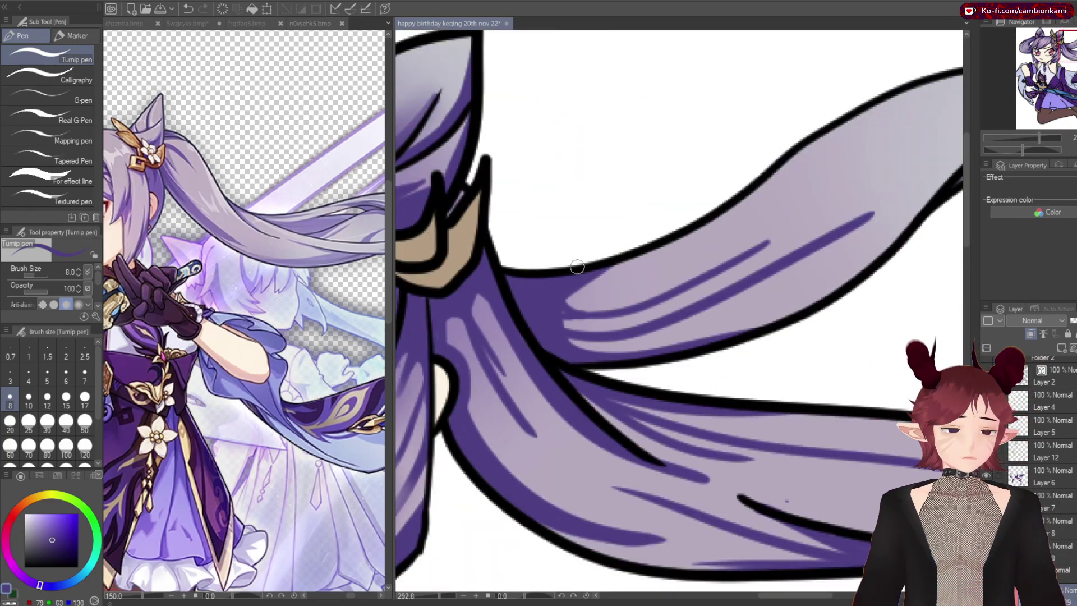
scroll(673, 281, "right", 3)
scroll(673, 280, "up", 3)
left_click_drag(721, 222, 819, 238)
left_click_drag(718, 71, 741, 162)
left_click_drag(808, 93, 931, 56)
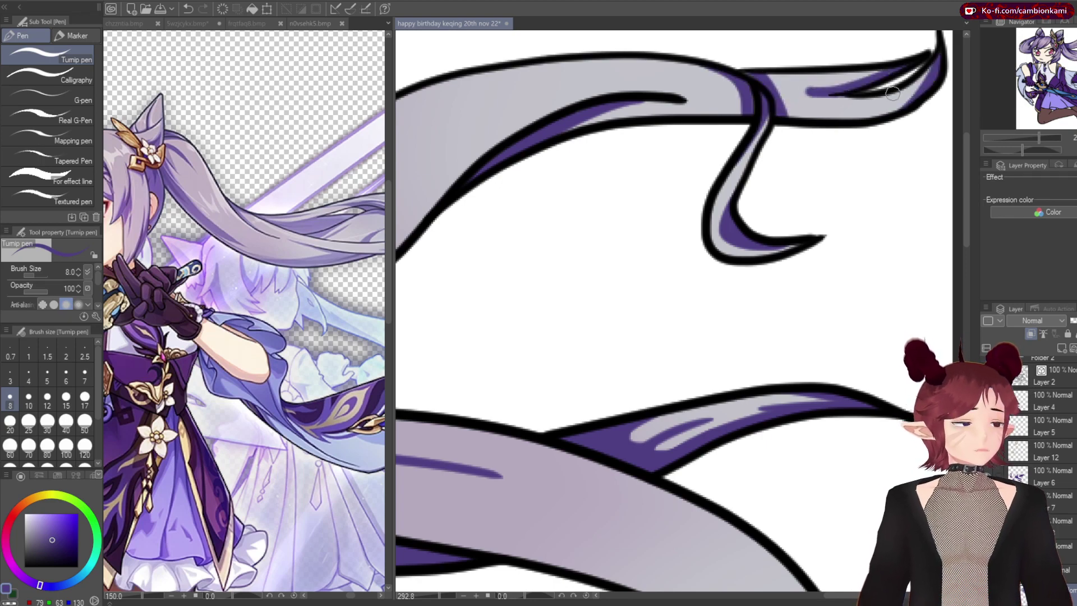
Blend the ponytail shadow strokes and soften them with the soft airbrush at size 120
scroll(813, 90, "up", 1)
scroll(742, 160, "down", 5)
key("j")
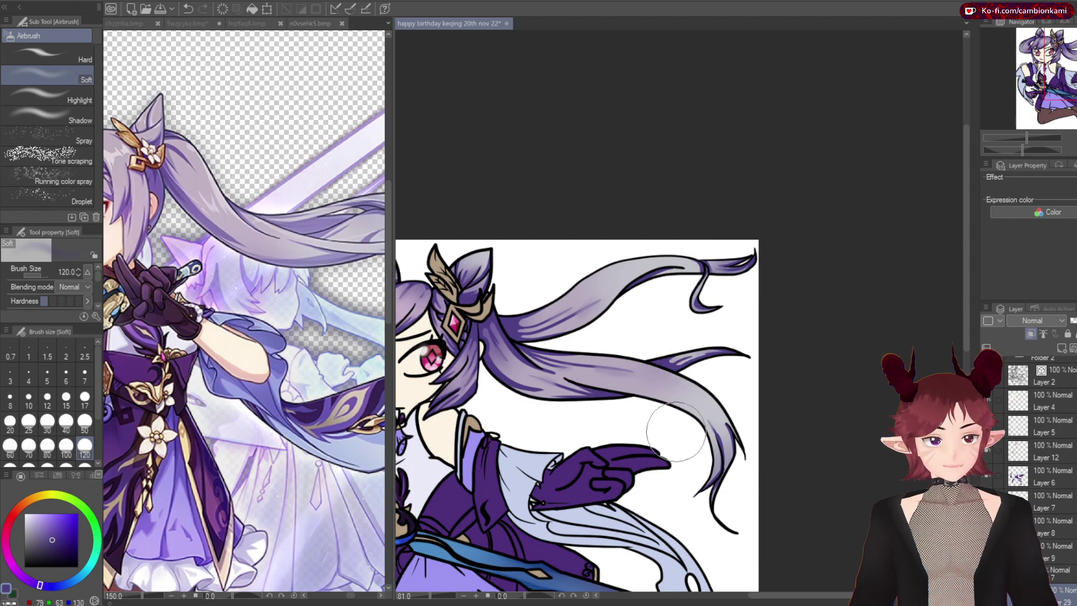
scroll(621, 325, "left", 5)
Lighten the hair shading with the soft eraser at size 120, try the Overlay blending mode on its layer, and save the file
key("e")
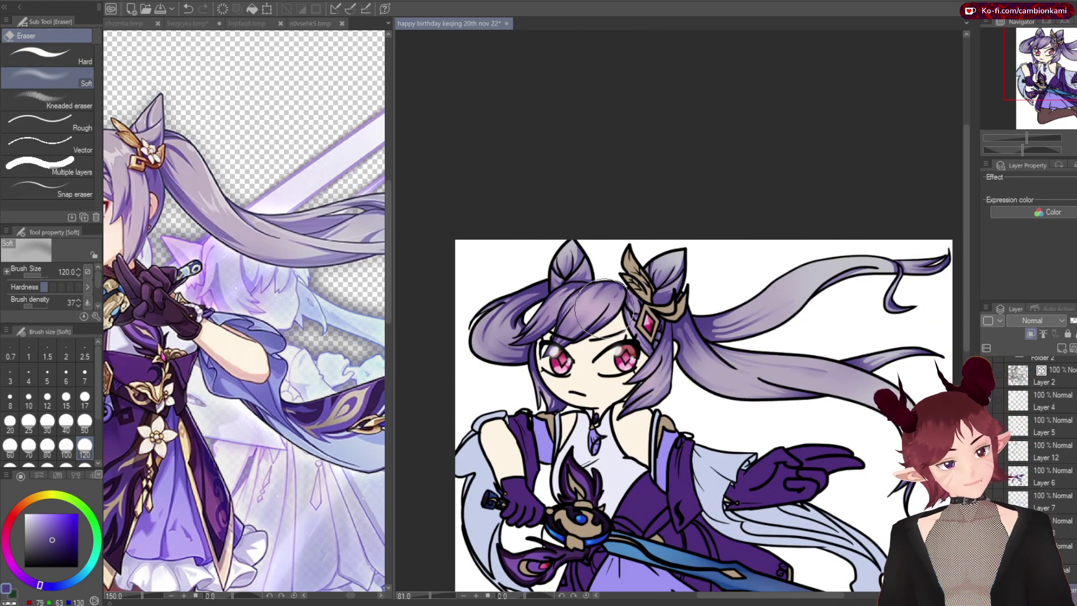
scroll(578, 438, "down", 1)
scroll(895, 281, "up", 1)
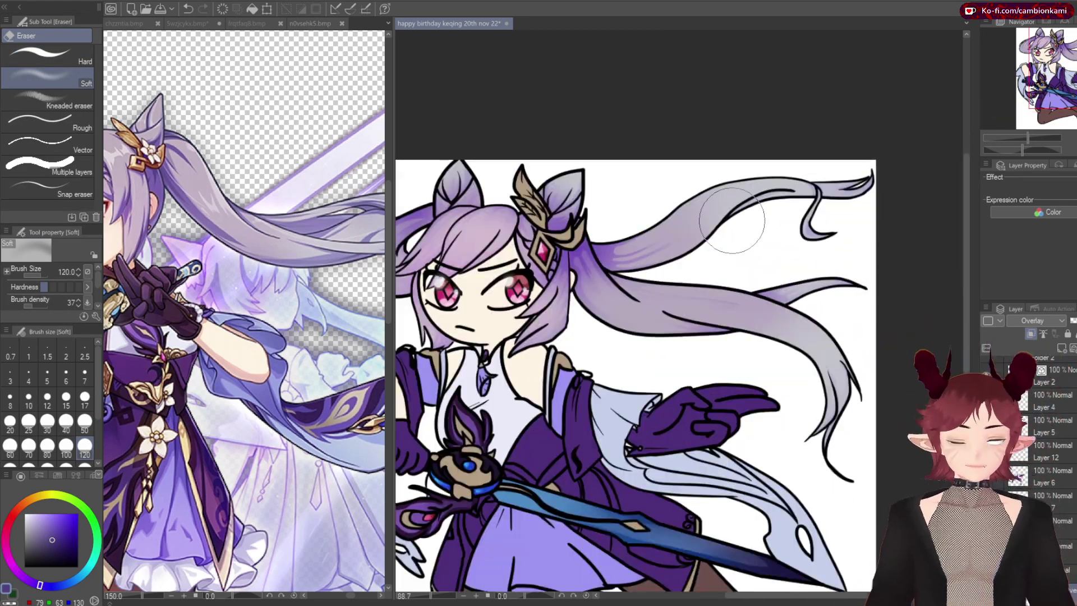
scroll(740, 216, "up", 1)
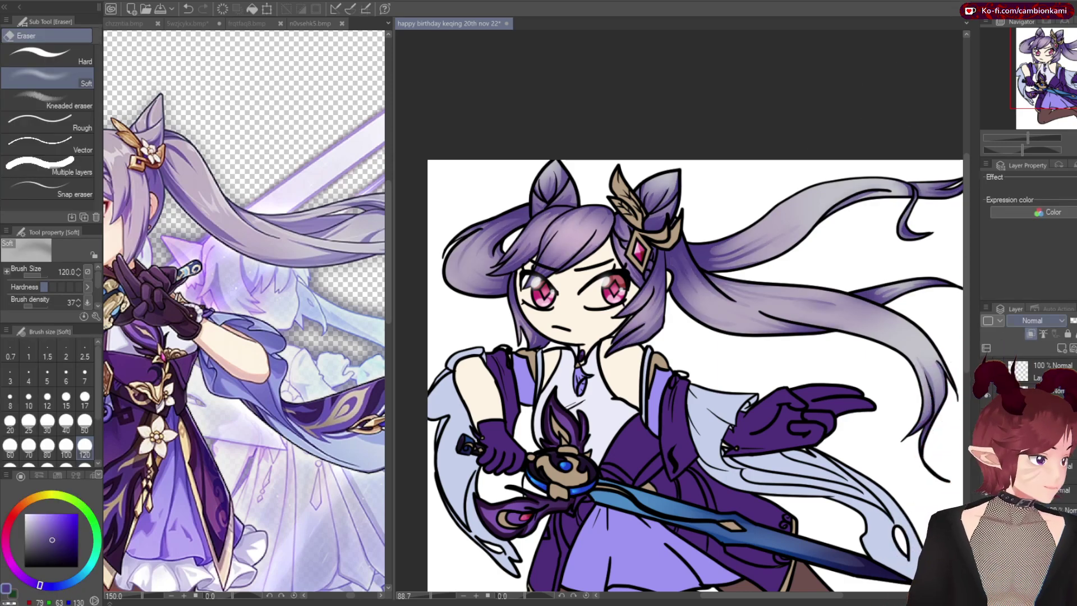
key("ctrl+z")
scroll(842, 230, "down", 1)
key("ctrl+s")
Try pale highlight strokes, RGB 221, 211, 212, along the ponytails, fading their ends with the soft eraser
key("p")
scroll(764, 176, "up", 3)
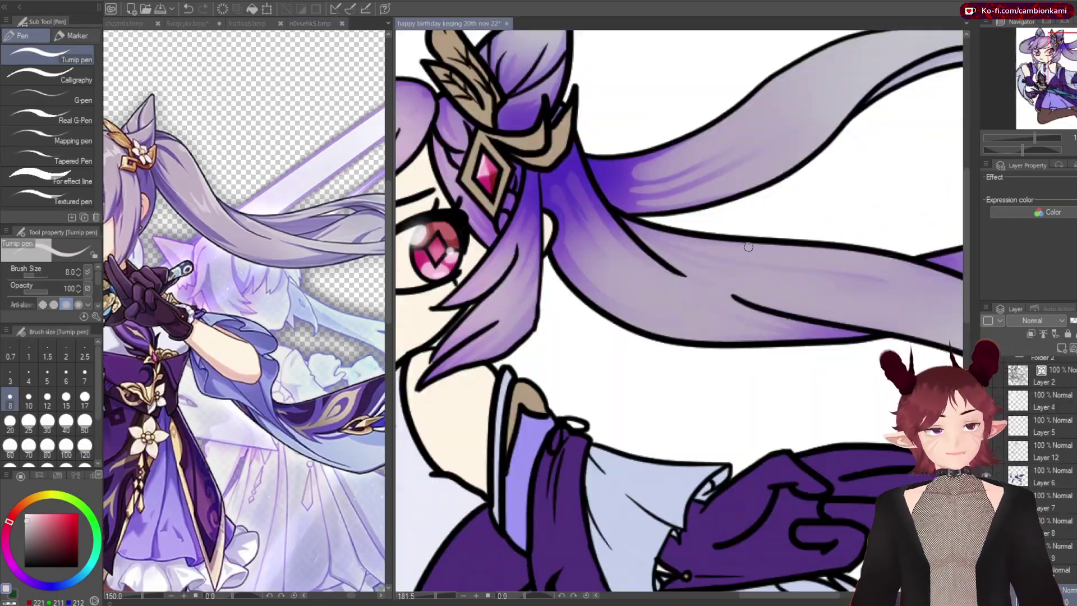
mouse_move(688, 324)
left_mouse_down()
mouse_move(408, 240)
mouse_move(494, 314)
mouse_move(569, 240)
left_mouse_up()
key("e")
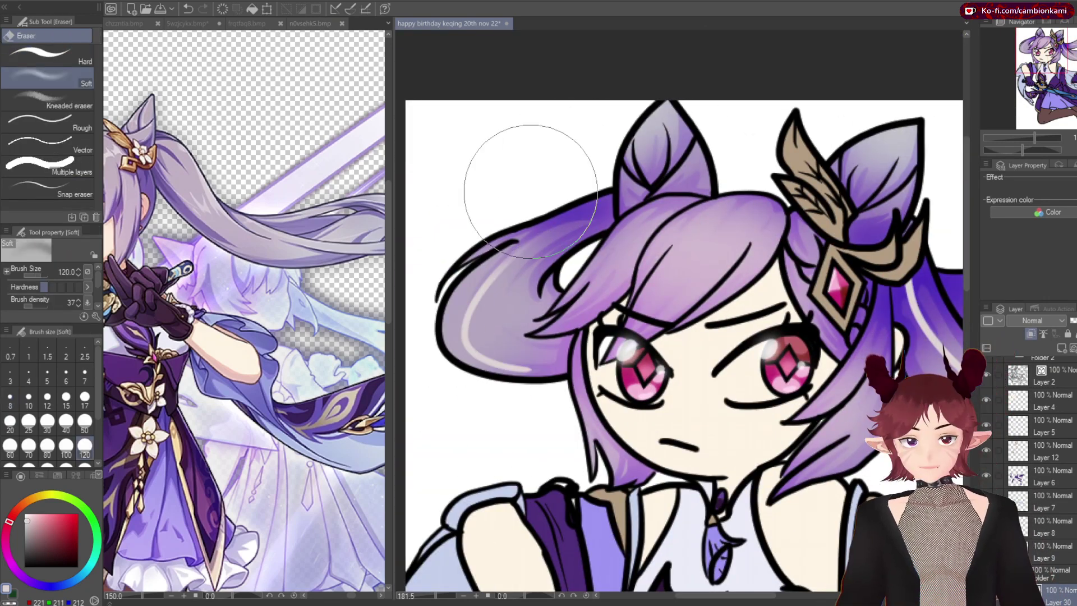
scroll(561, 185, "right", 8)
left_click_drag(632, 339, 729, 449)
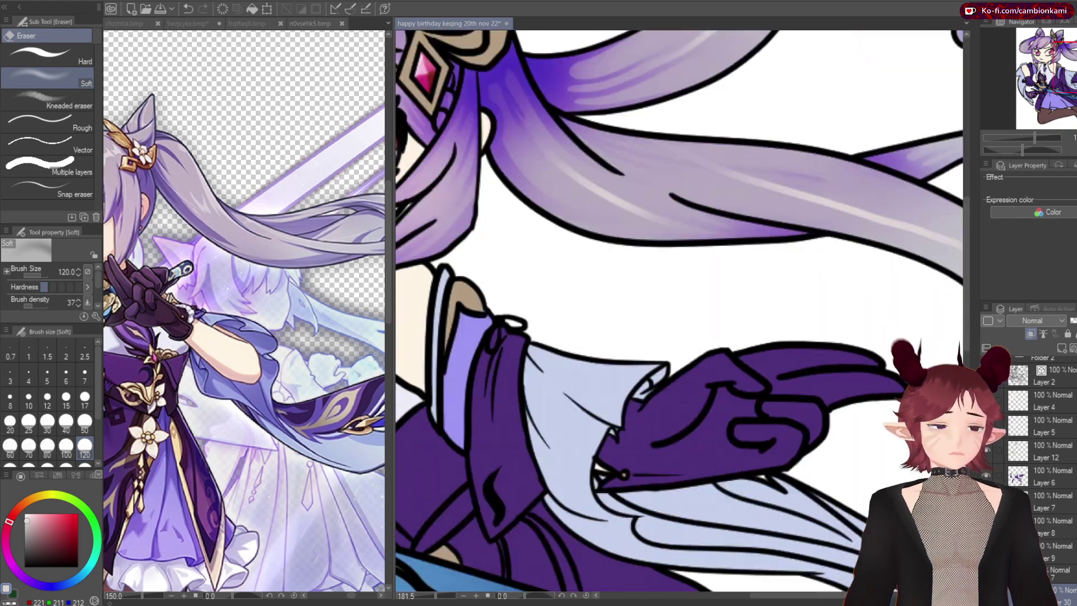
Paint pale highlights, RGB 221, 211, 212, on the looped ponytail and smear them with Finger tip at size 7
scroll(729, 337, "down", 3)
scroll(729, 337, "up", 2)
key("p")
scroll(454, 119, "up", 2)
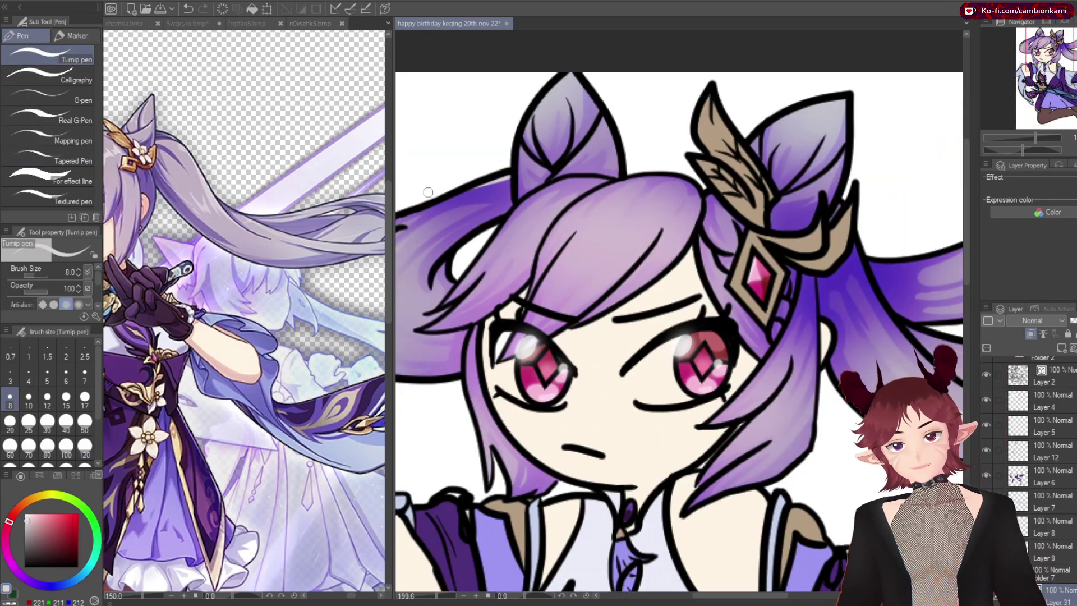
left_click_drag(483, 199, 670, 205)
key("j")
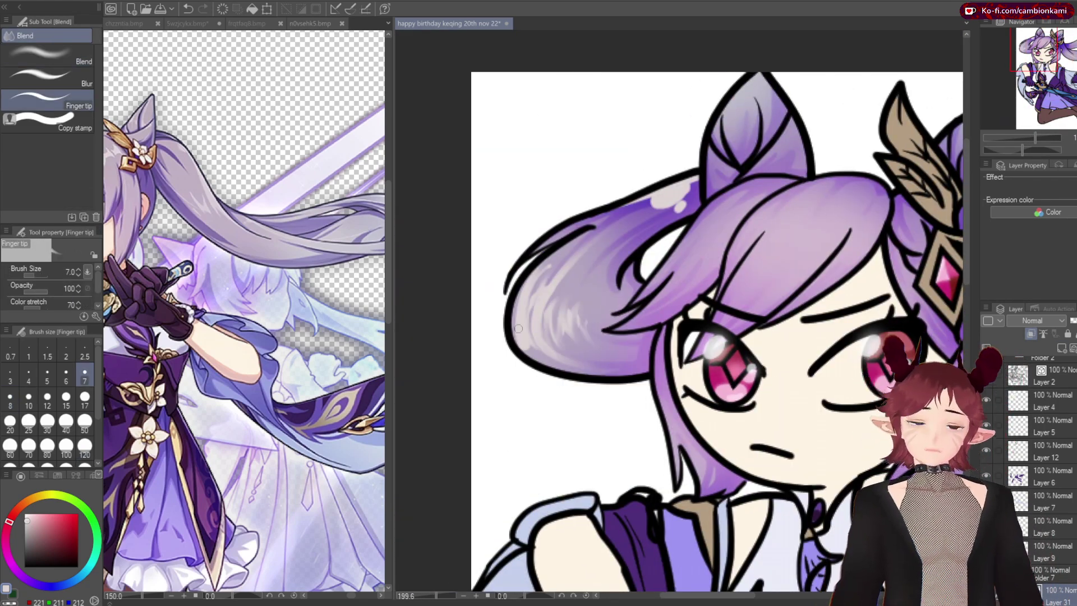
left_click_drag(658, 201, 682, 208)
Add pale highlights to both hair buns and smear them into streaks with Finger tip at size 7
key("p")
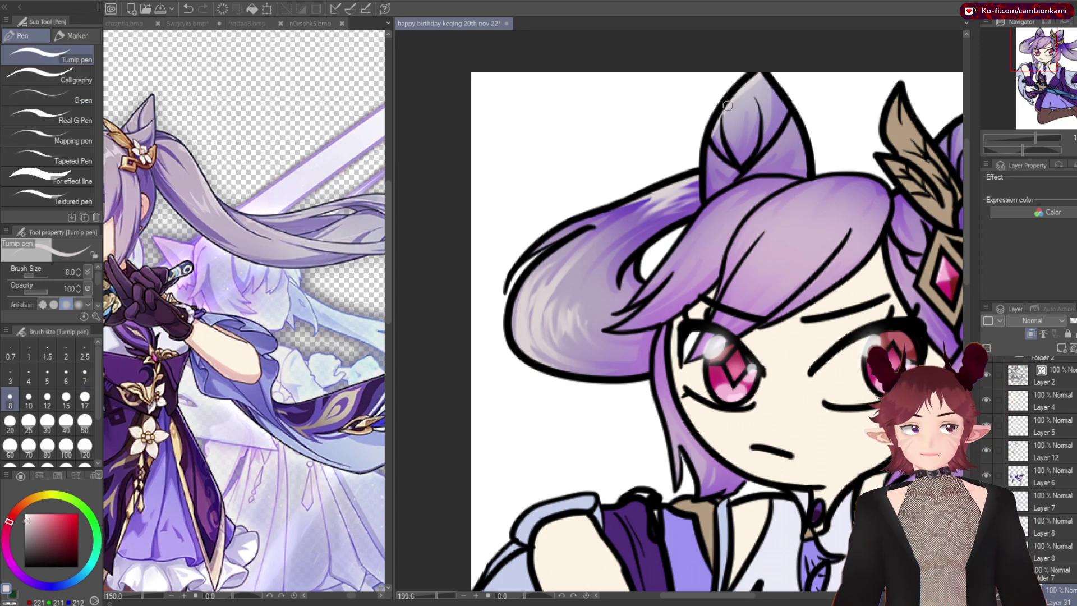
key("j")
left_click_drag(746, 145, 796, 137)
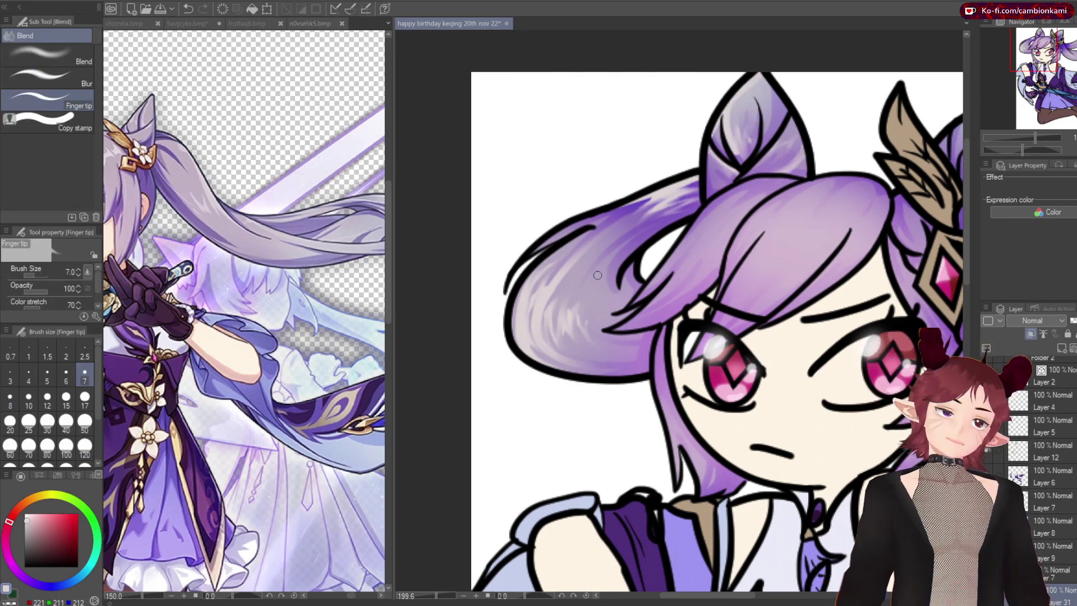
scroll(597, 275, "down", 2)
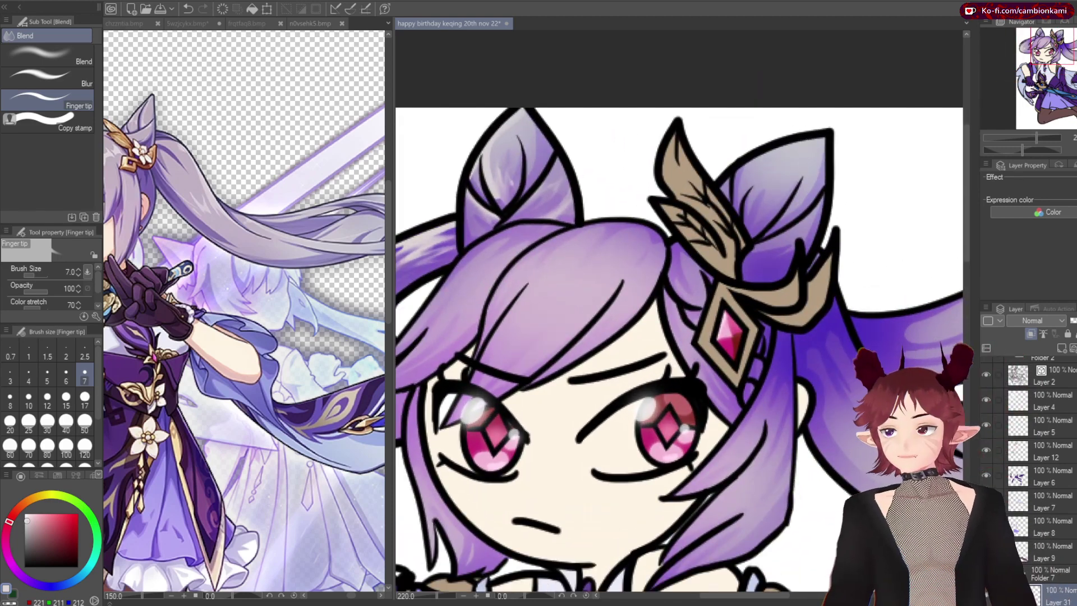
key("p")
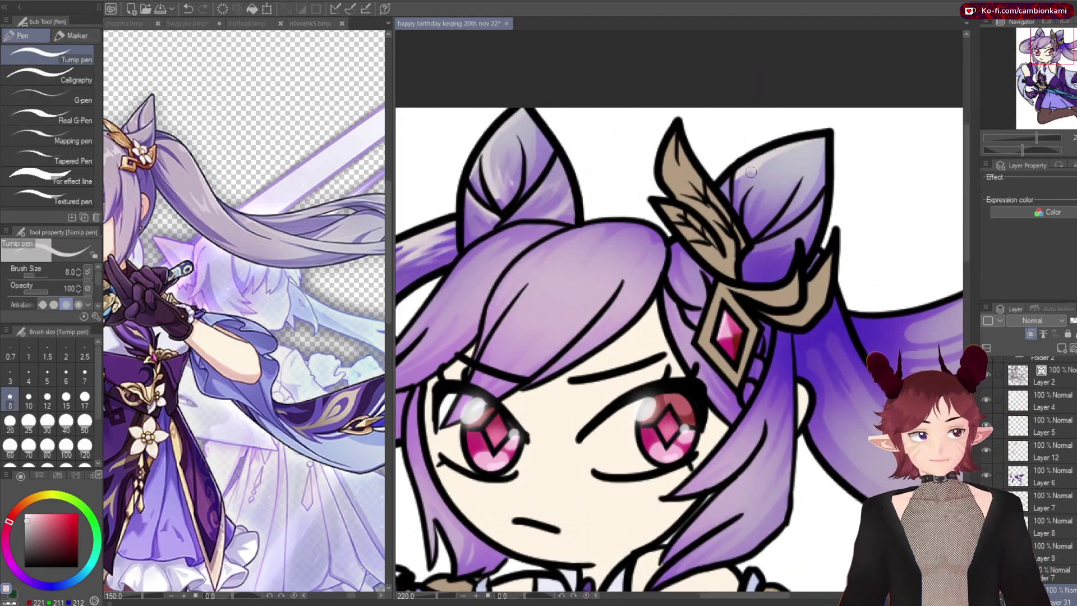
key("e")
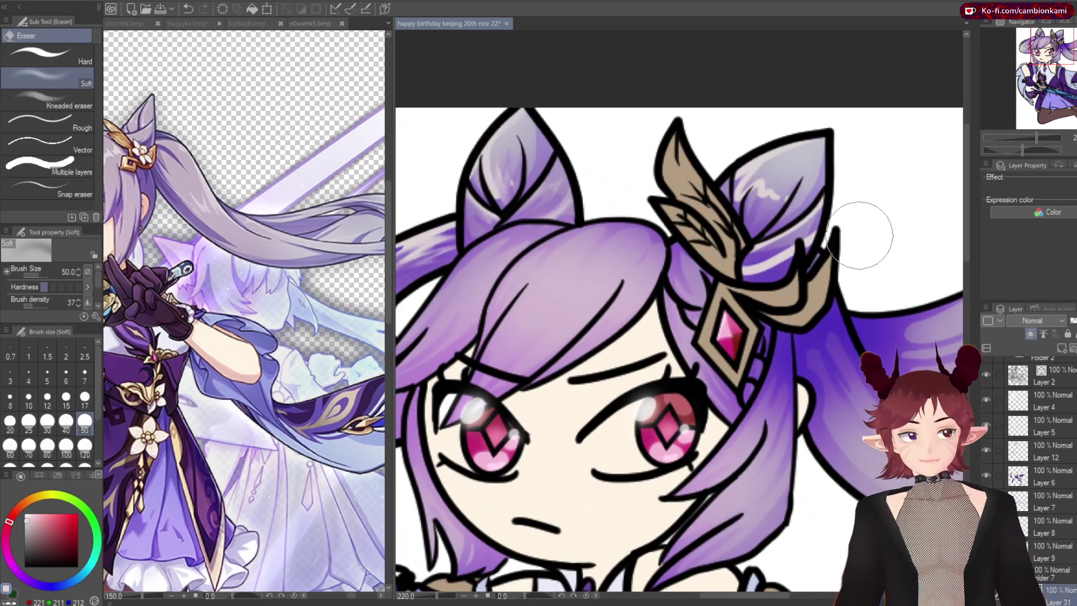
key("j")
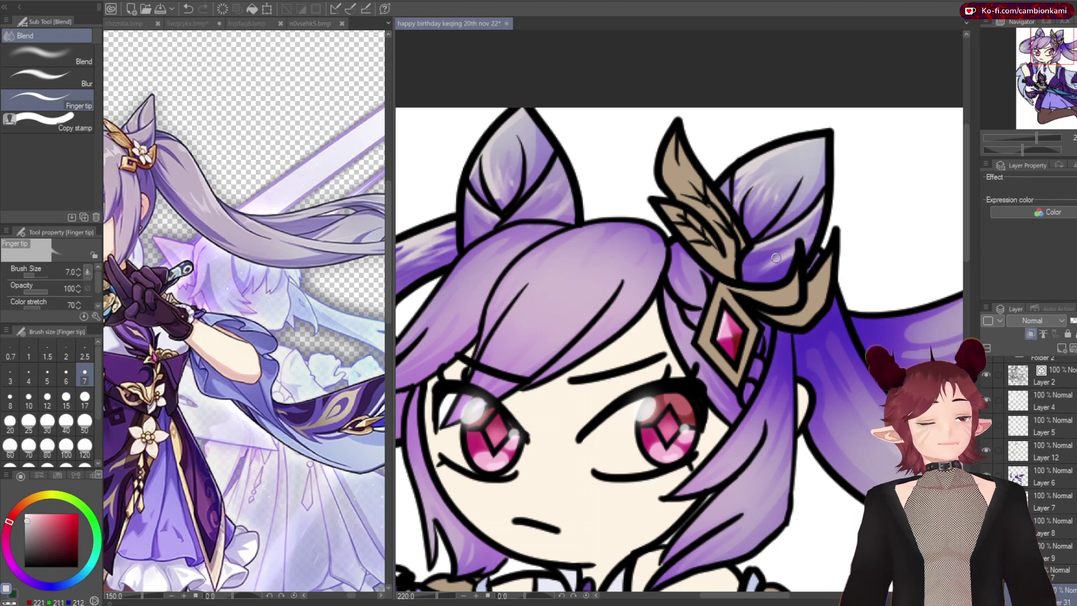
Paint pale highlights across the top of the bangs and smear them along the hair direction
scroll(743, 271, "down", 3)
scroll(490, 132, "up", 2)
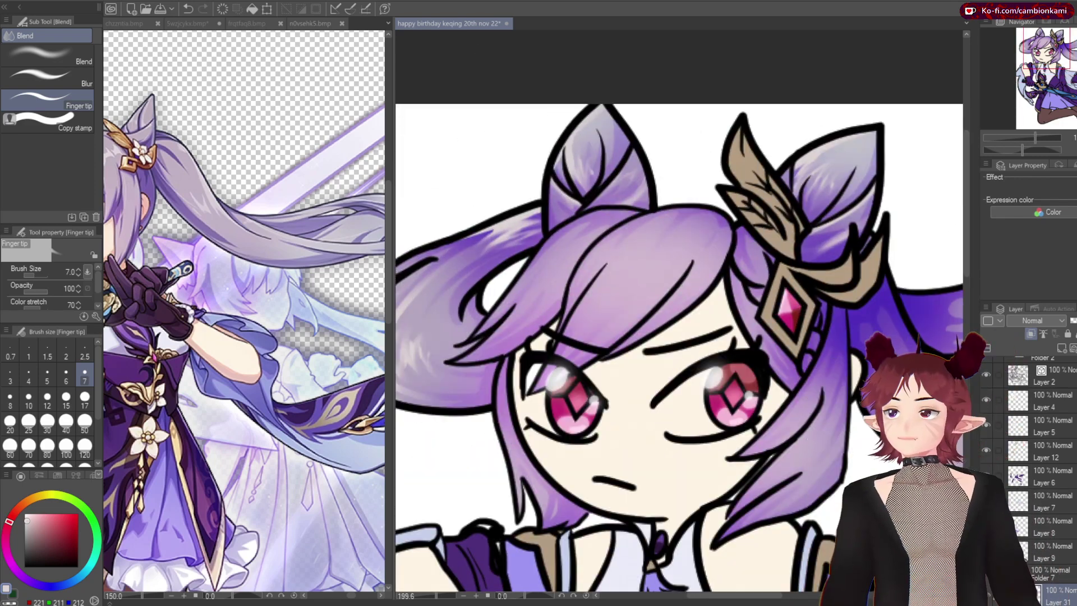
key("p")
mouse_move(606, 224)
left_mouse_down()
mouse_move(547, 266)
mouse_move(685, 224)
left_mouse_up()
key("j")
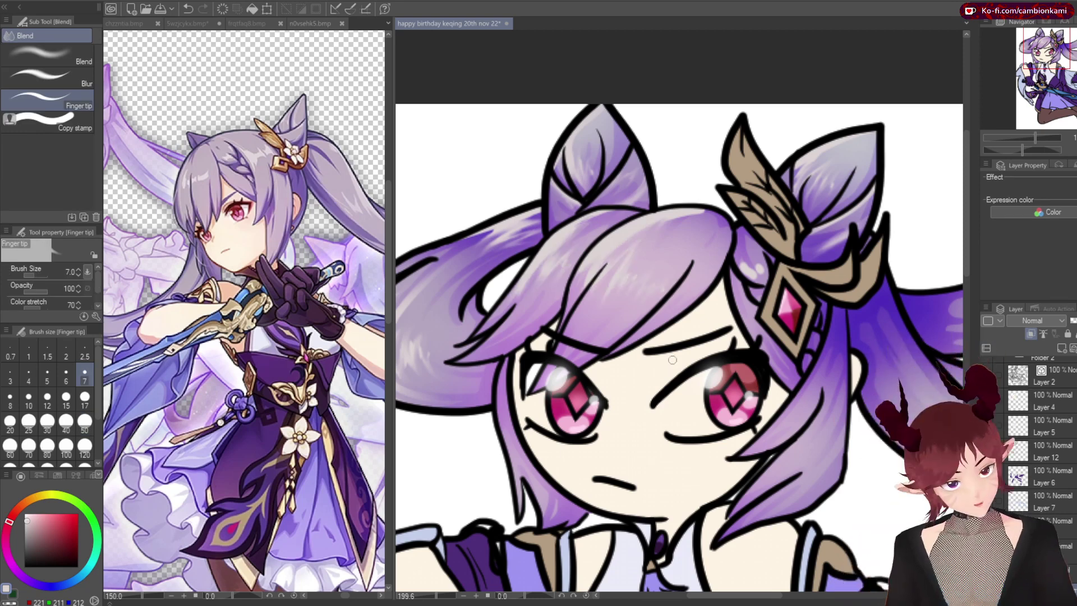
Add pale highlights, RGB 221, 211, 212, to the side locks framing the face and soften them into the hair
scroll(672, 360, "up", 2)
scroll(638, 271, "up", 2)
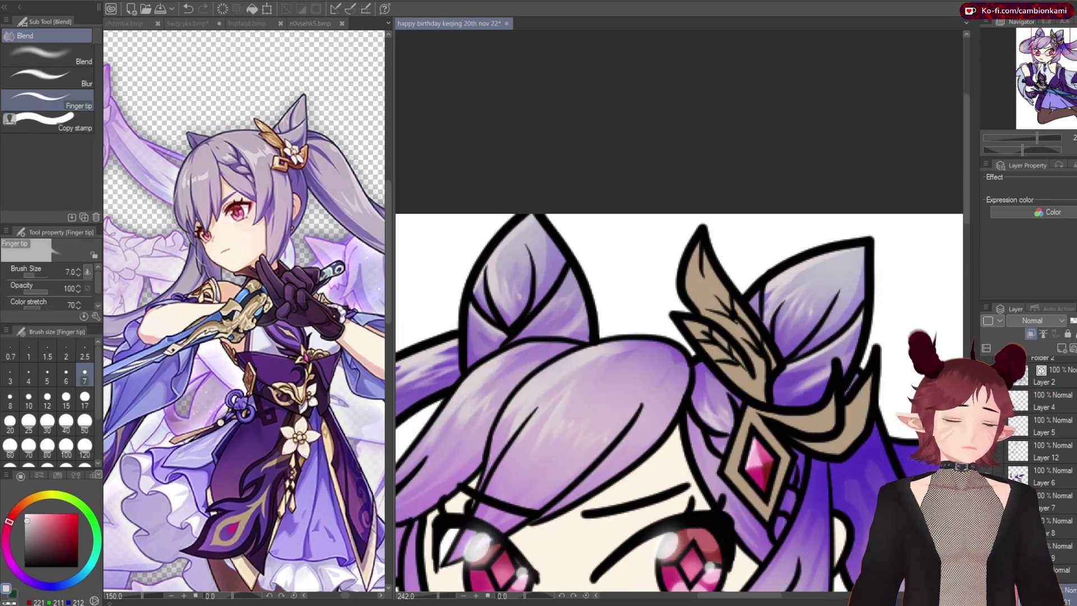
scroll(678, 311, "down", 5)
key("p")
mouse_move(772, 311)
left_mouse_down()
mouse_move(800, 364)
mouse_move(795, 292)
left_mouse_up()
key("j")
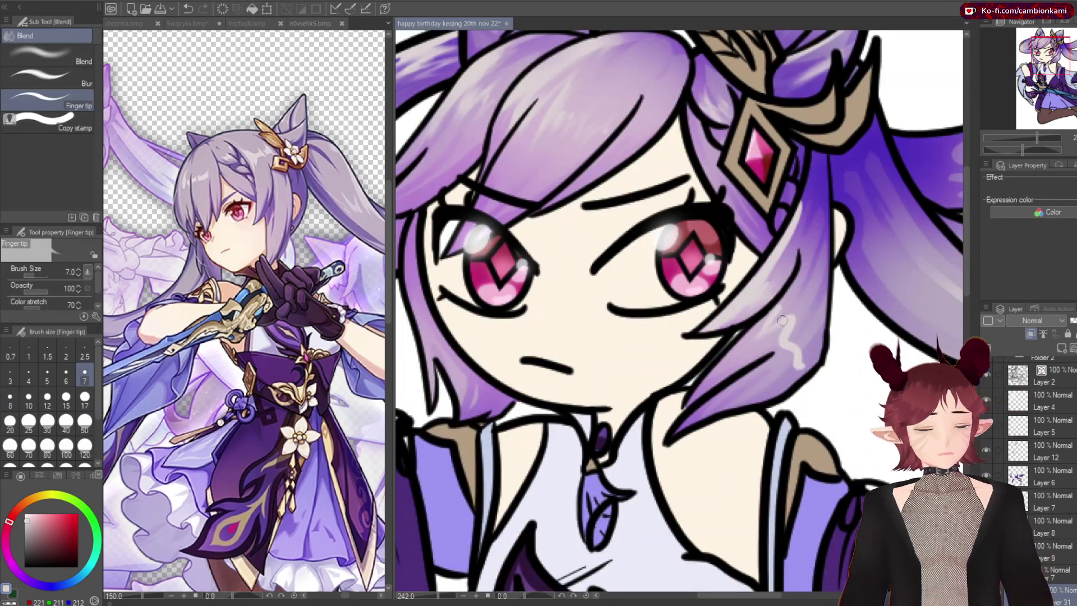
key("ctrl+z")
scroll(795, 291, "down", 3)
key("p")
scroll(468, 321, "up", 2)
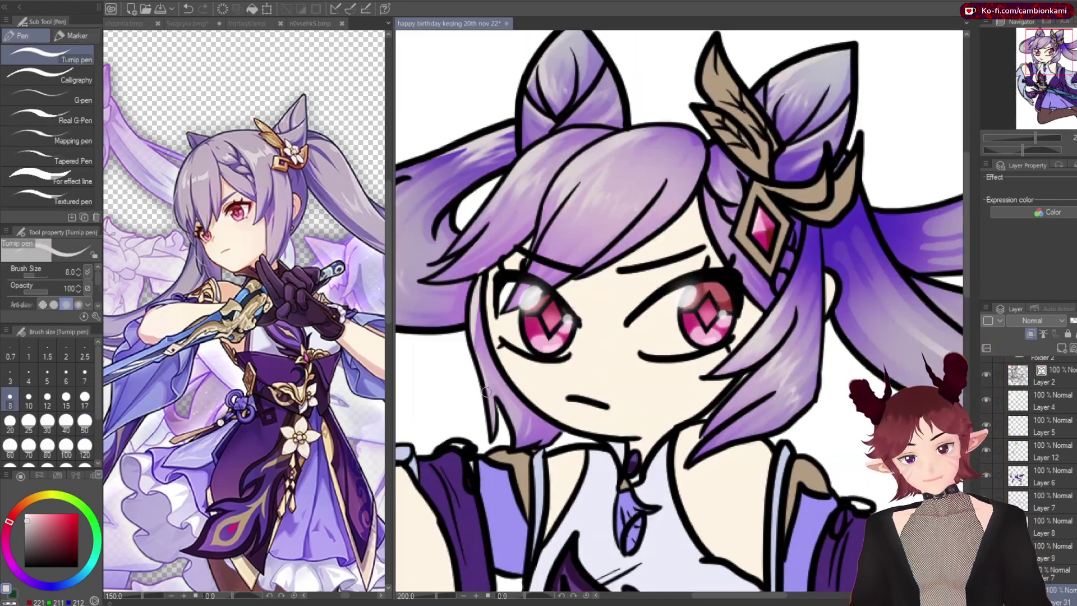
key("e")
scroll(847, 324, "down", 3)
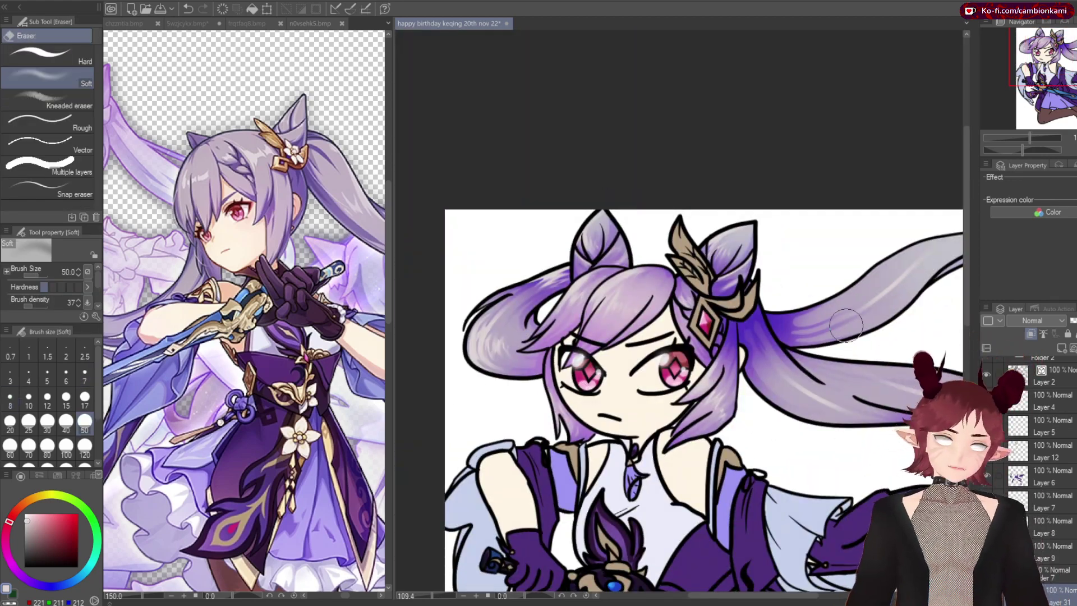
Paint pale highlights on the upper flowing ponytail and smear them along the strands with Finger tip at size 7
left_click_drag(698, 584, 439, 538)
scroll(244, 314, "down", 2)
scroll(941, 217, "up", 2)
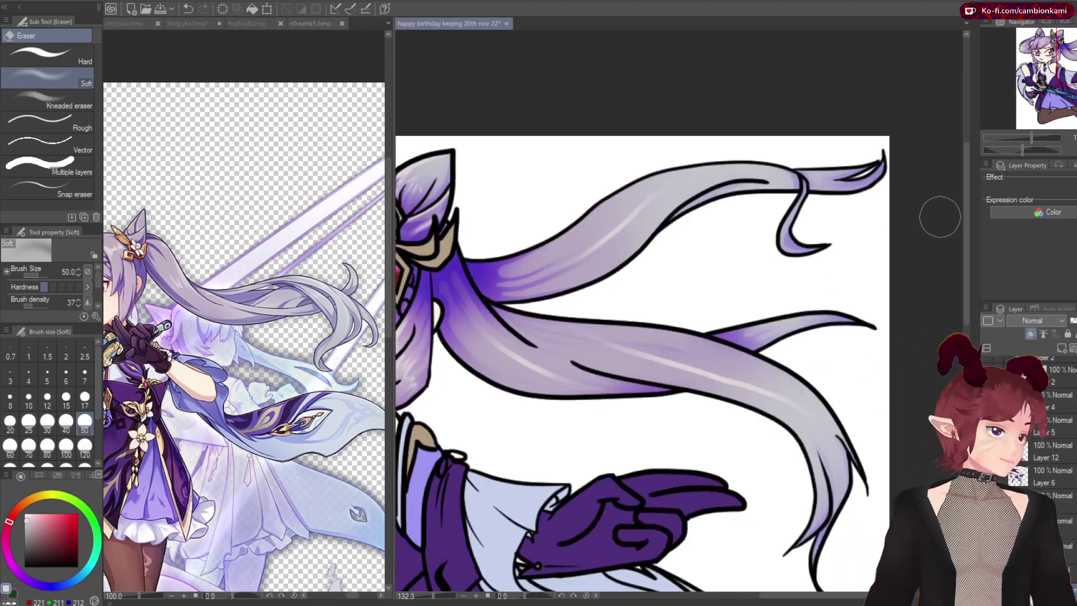
key("p")
key("e")
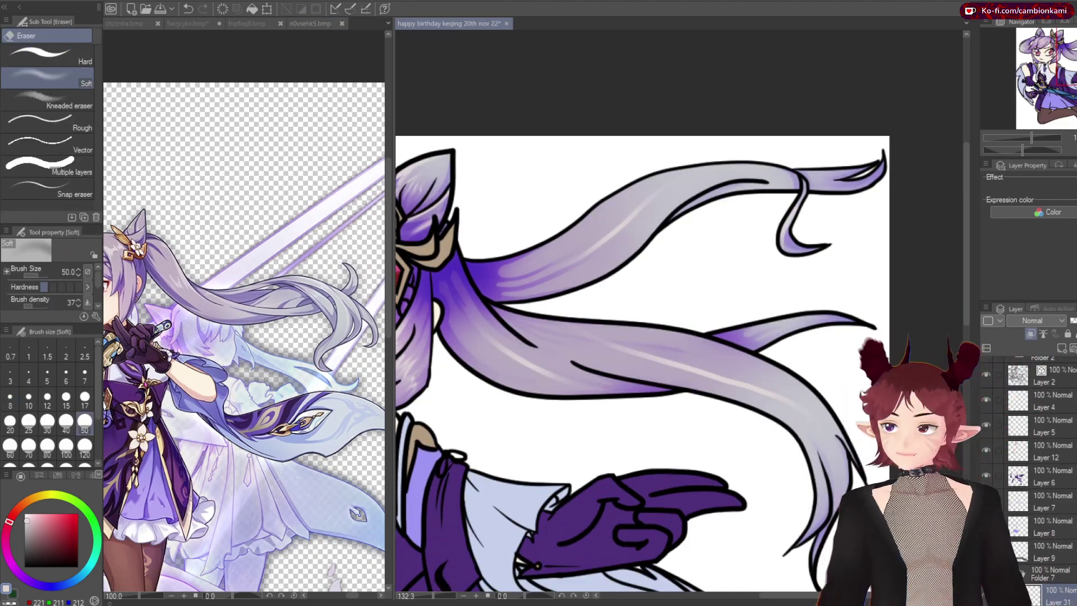
key("p")
left_click_drag(522, 256, 623, 202)
key("j")
left_click_drag(563, 253, 616, 262)
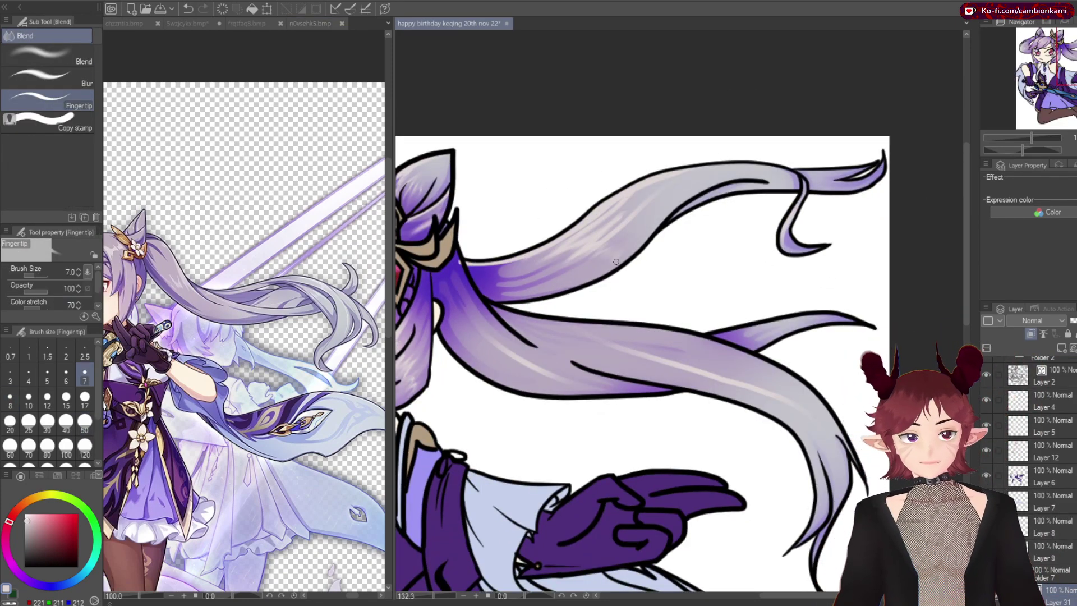
Paint a pale highlight near the base of the lower ponytail and smear it into streaks with Finger tip
key("e")
key("p")
left_click_drag(482, 371, 552, 352)
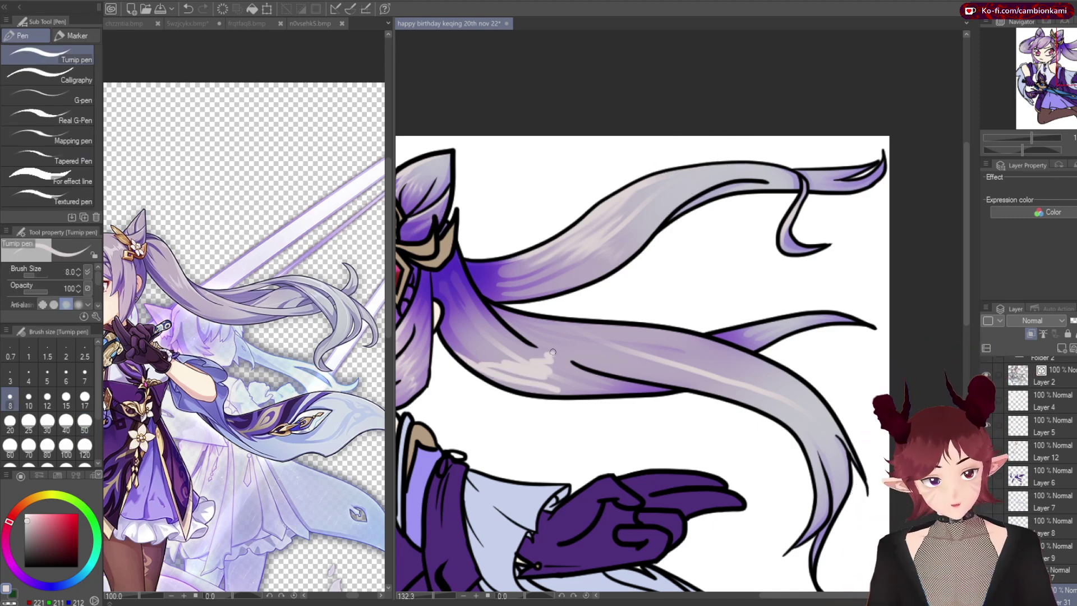
key("j")
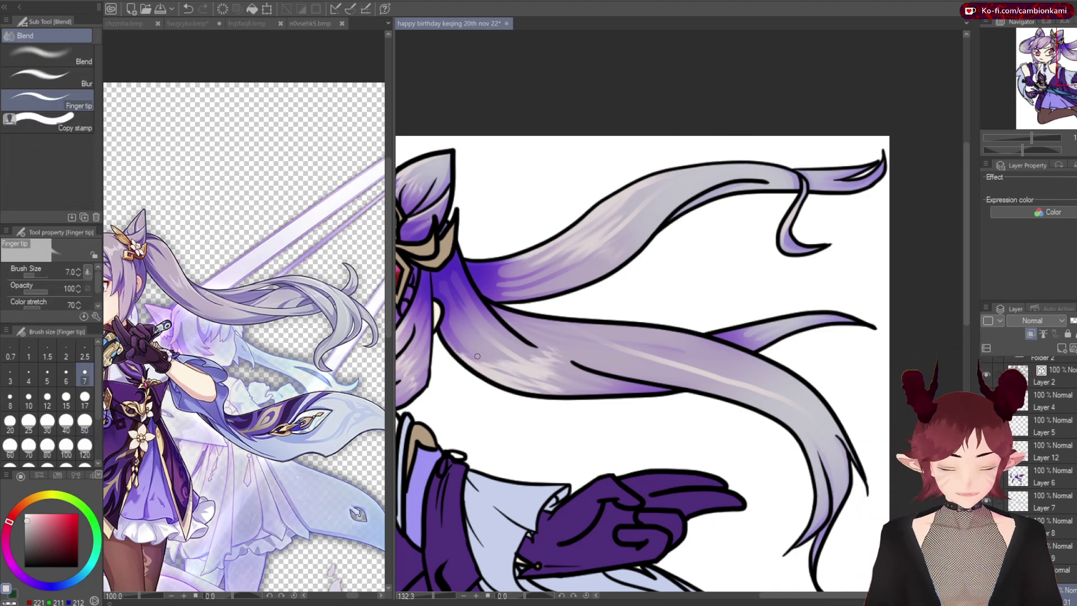
Add pale zigzag highlights along the middle of the lower ponytail and smear them along the hair flow
key("p")
left_click_drag(669, 374, 708, 359)
key("j")
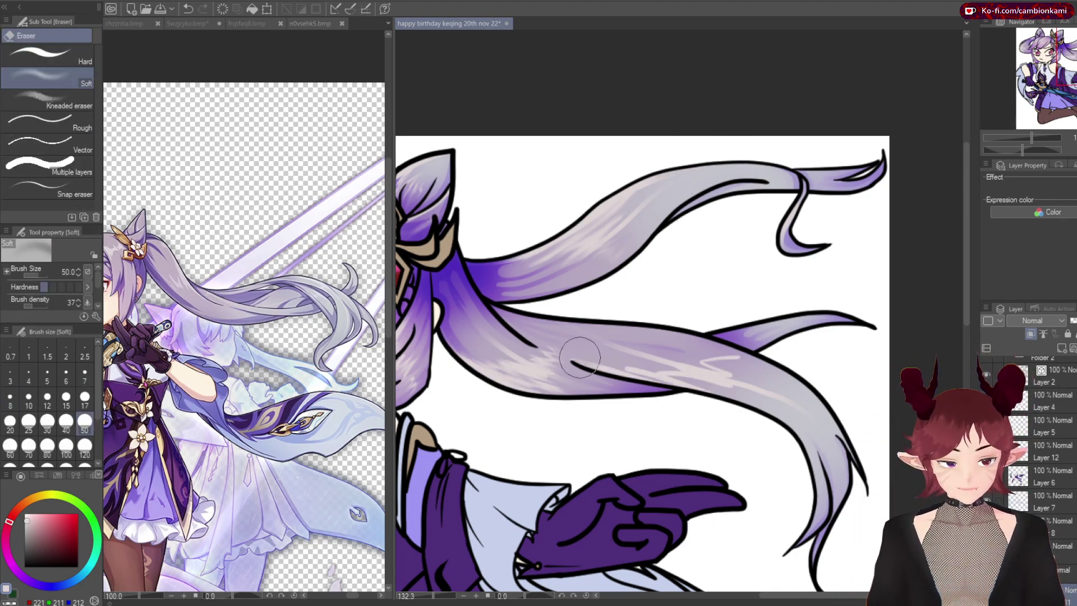
key("p")
left_click_drag(651, 390, 708, 373)
key("j")
scroll(856, 392, "down", 3)
scroll(1044, 449, "down", 3)
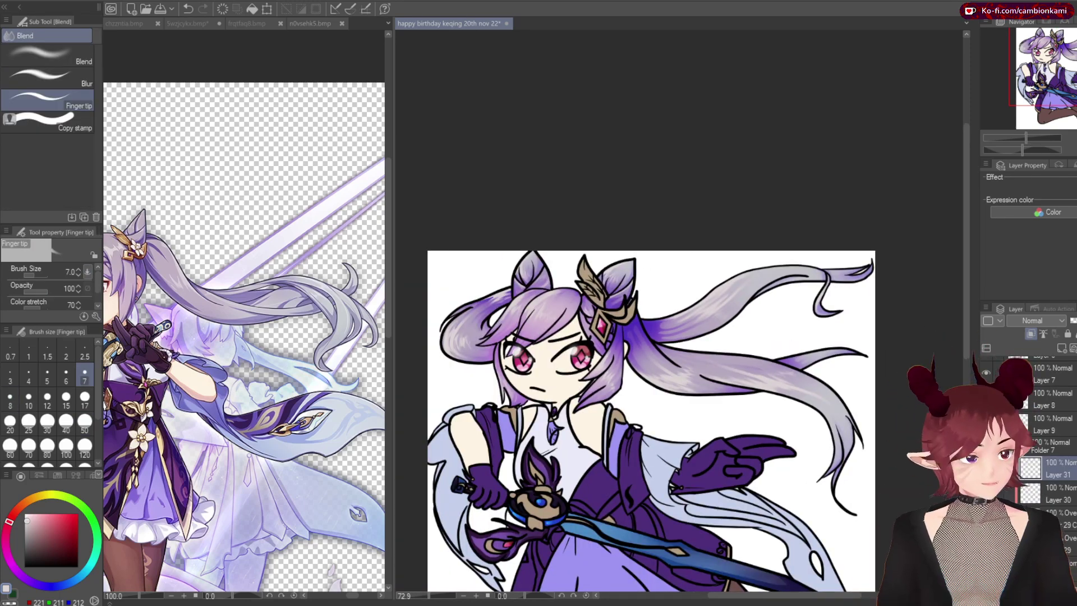
Lighten the hair with the soft airbrush at size 120 on new layers, including one set to Overlay
key("b")
key("ctrl+shift+n")
scroll(673, 281, "up", 2)
scroll(730, 336, "up", 1)
scroll(761, 319, "down", 2)
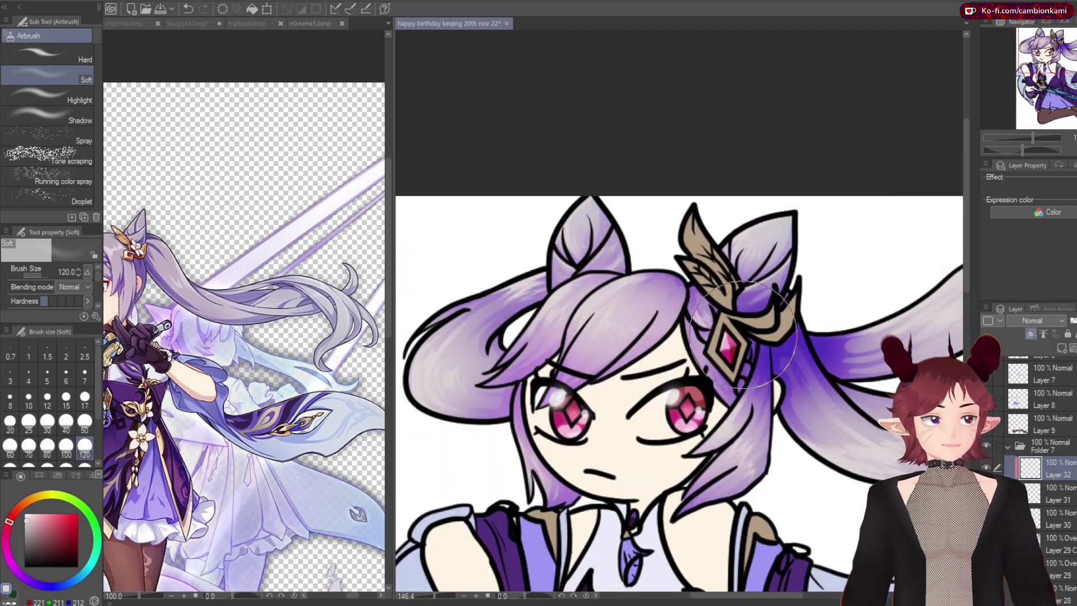
scroll(785, 393, "down", 2)
scroll(711, 432, "down", 1)
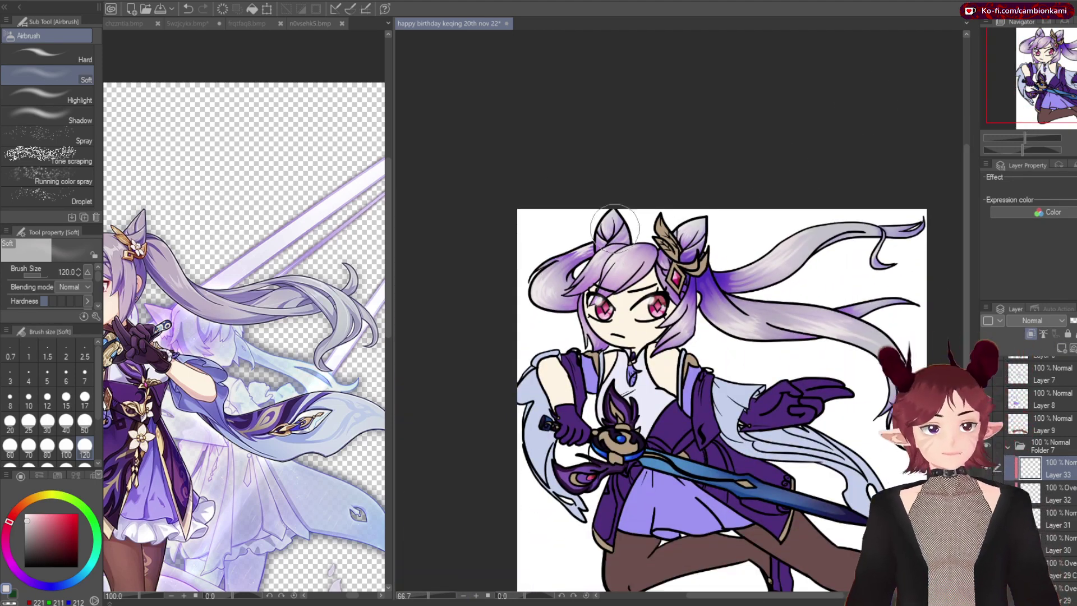
scroll(724, 317, "up", 1)
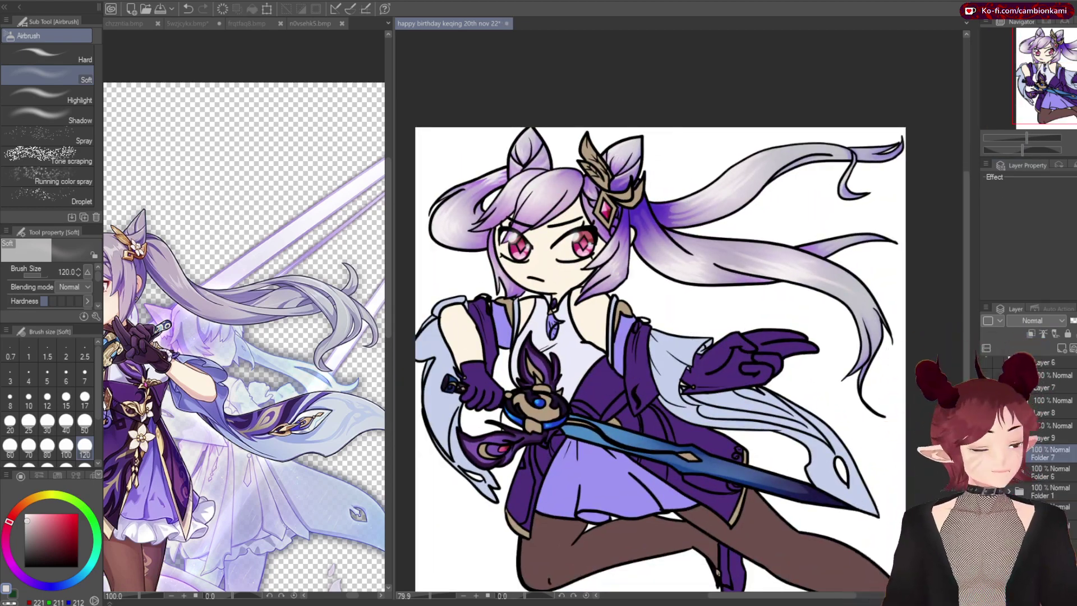
Airbrush dark brown shading, RGB 82, 47, 52, onto the stockings on a new layer, following the reference legs
scroll(661, 359, "down", 2)
scroll(244, 314, "down", 5)
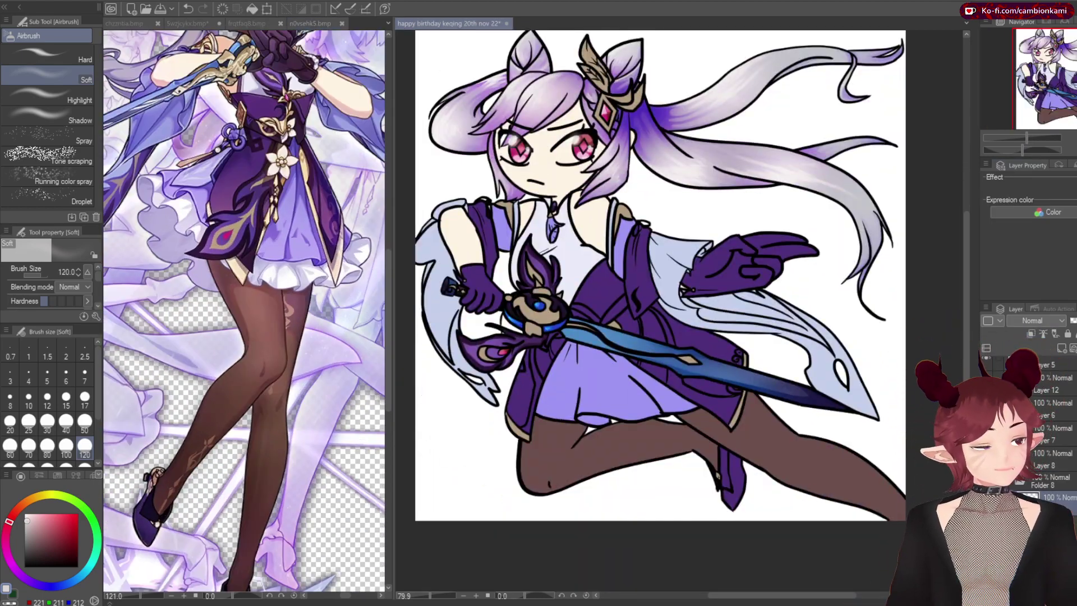
mouse_move(706, 443)
left_mouse_down()
mouse_move(649, 458)
mouse_move(622, 420)
left_mouse_up()
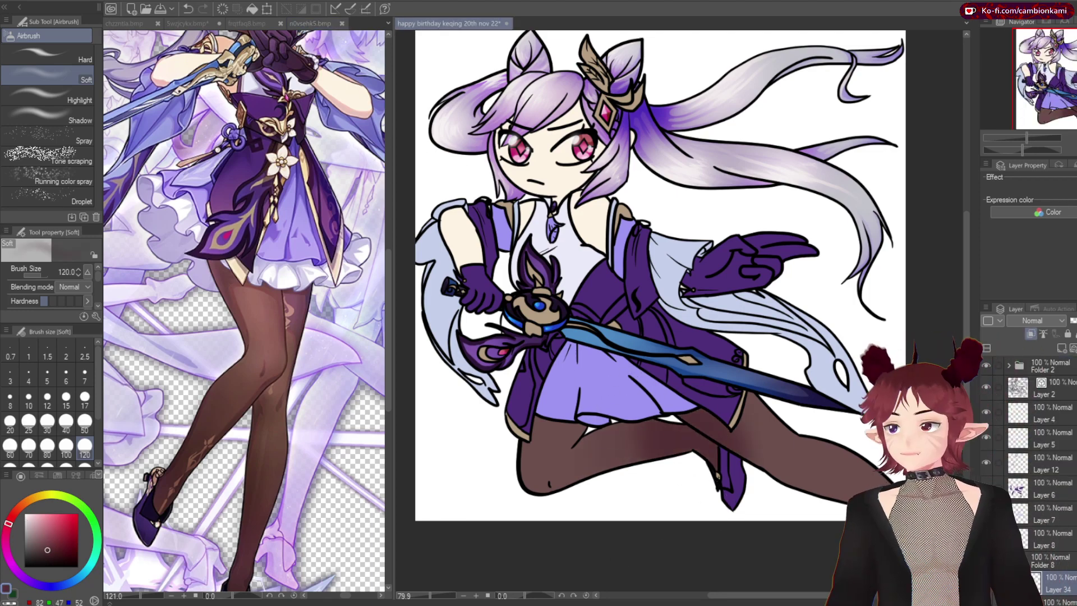
key("e")
key("b")
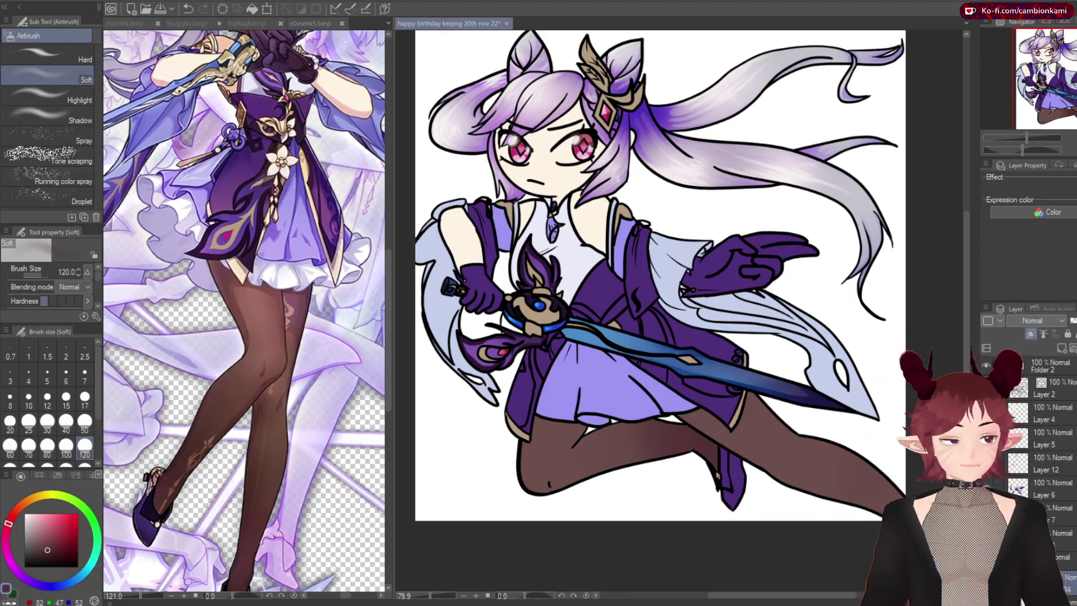
Airbrush lighter reddish-brown tones sampled from the reference onto the stockings, using an Add layer at 27% opacity
left_click(298, 297, "alt")
left_click(594, 426)
left_click(253, 364, "alt")
left_click(763, 357)
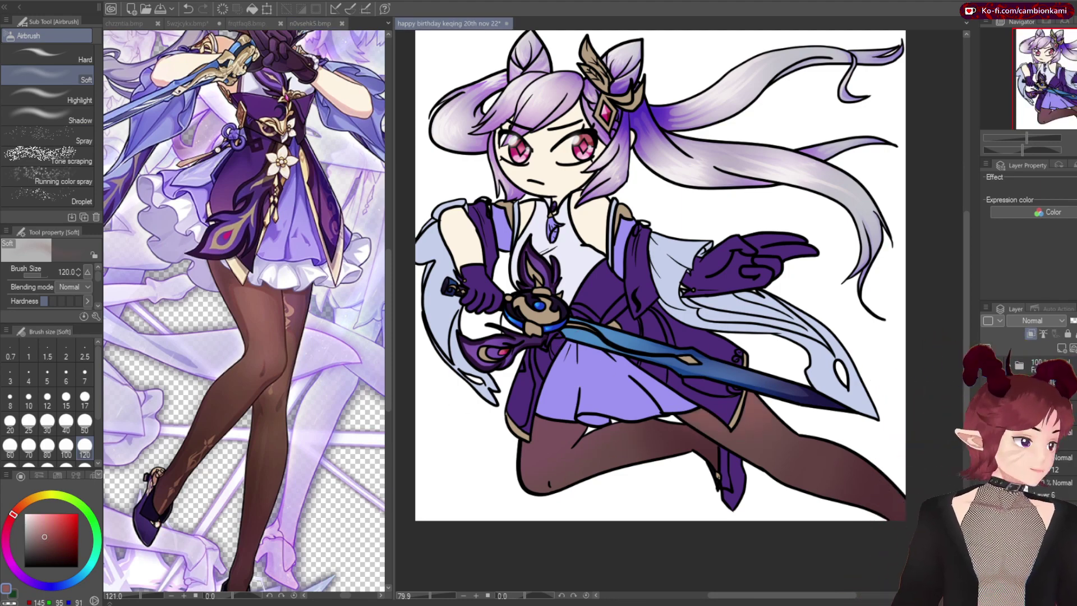
scroll(1035, 320, "down", 11)
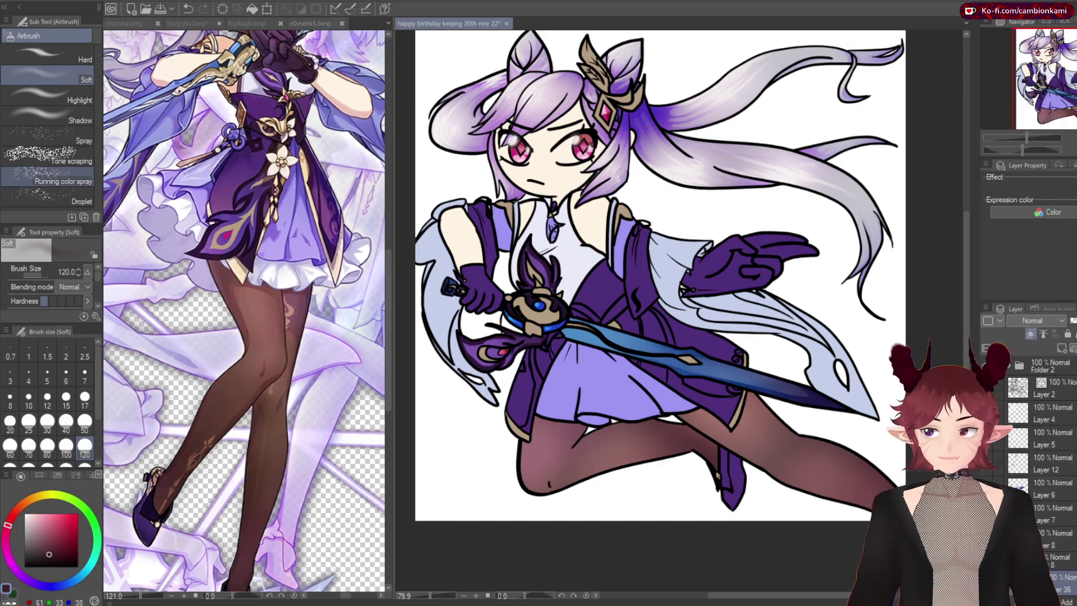
Paint dark shadows, RGB 61, 33, 38, on the bent leg beneath the skirt and soften them with the soft eraser
key("p")
scroll(635, 514, "up", 3)
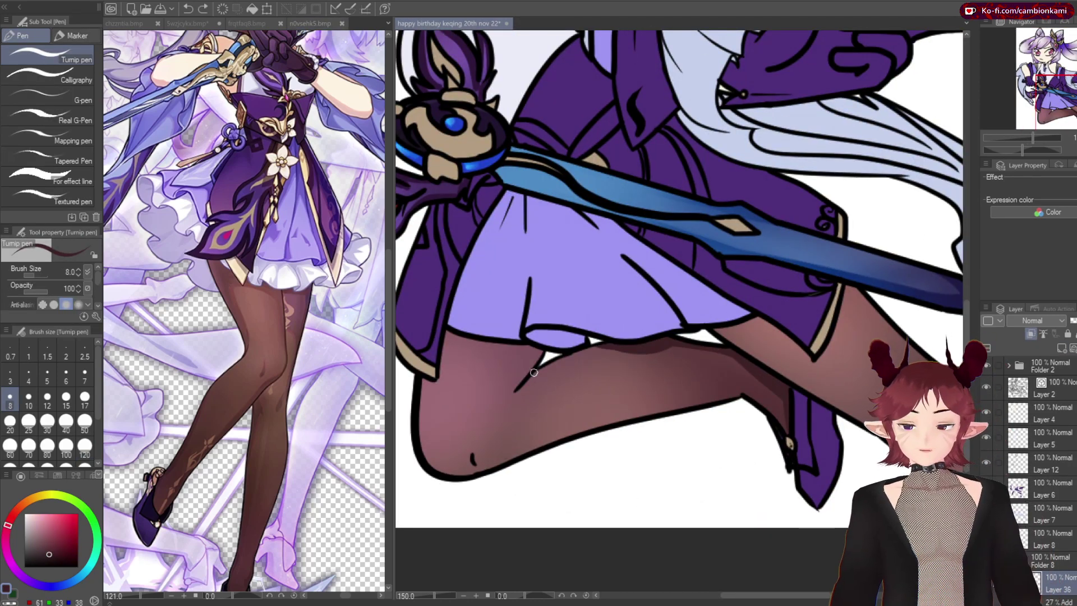
mouse_move(539, 350)
left_mouse_down()
mouse_move(466, 336)
mouse_move(425, 399)
mouse_move(422, 463)
left_mouse_up()
left_click_drag(472, 448, 484, 461)
key("b")
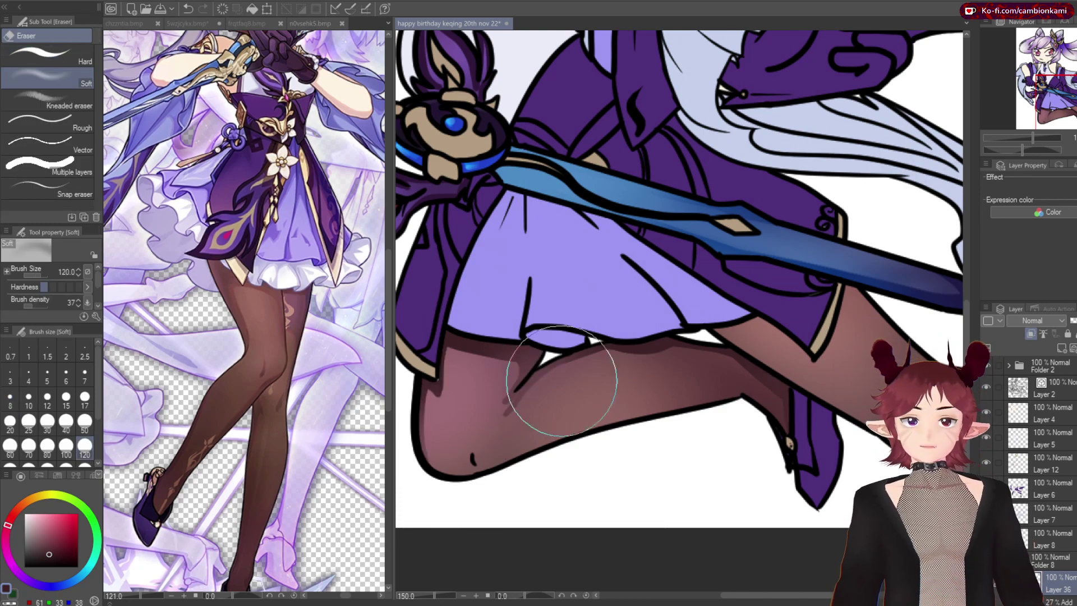
key("p")
Paint dark shadows on the extended leg below the coat hem and around the knee, softening their edges
scroll(650, 365, "right", 5)
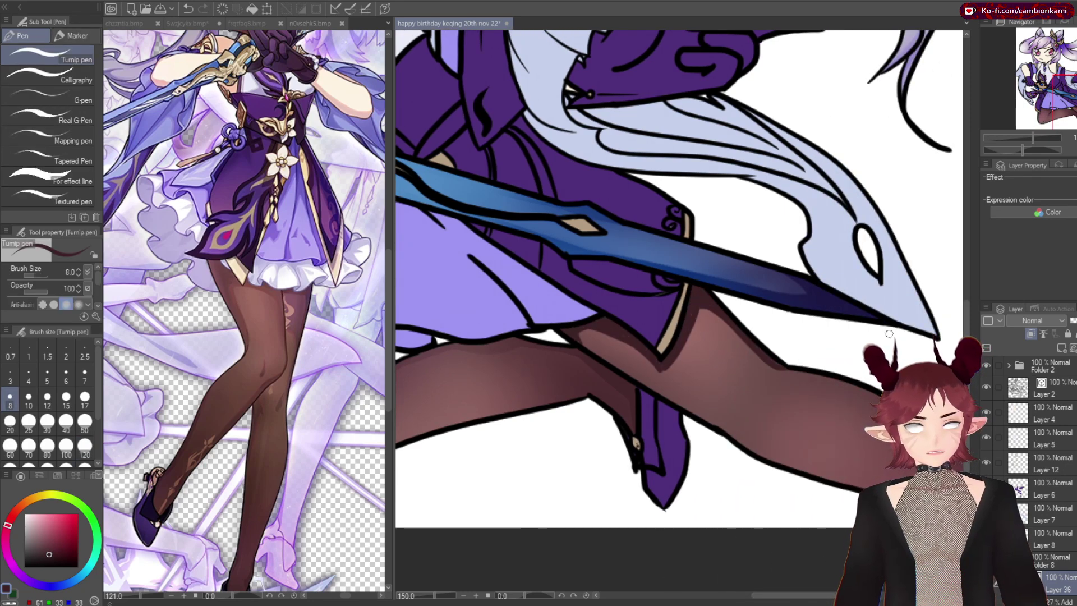
scroll(738, 324, "down", 3)
scroll(738, 324, "right", 2)
left_click_drag(729, 339, 727, 355)
left_click_drag(643, 335, 653, 351)
mouse_move(749, 390)
left_mouse_down()
mouse_move(715, 385)
mouse_move(757, 403)
left_mouse_up()
key("e")
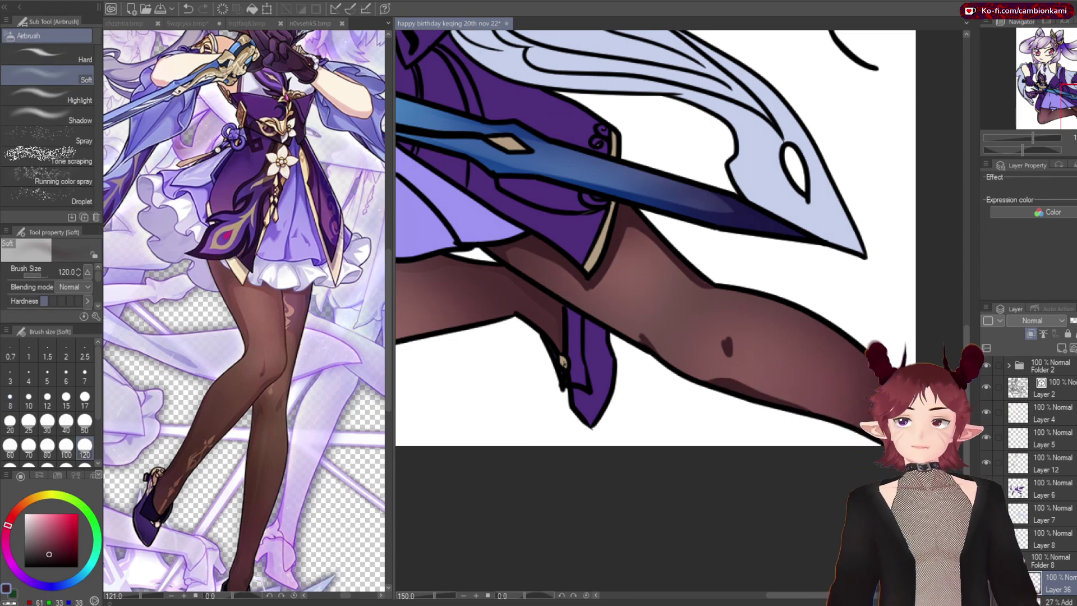
scroll(746, 297, "down", 4)
key("ctrl+0")
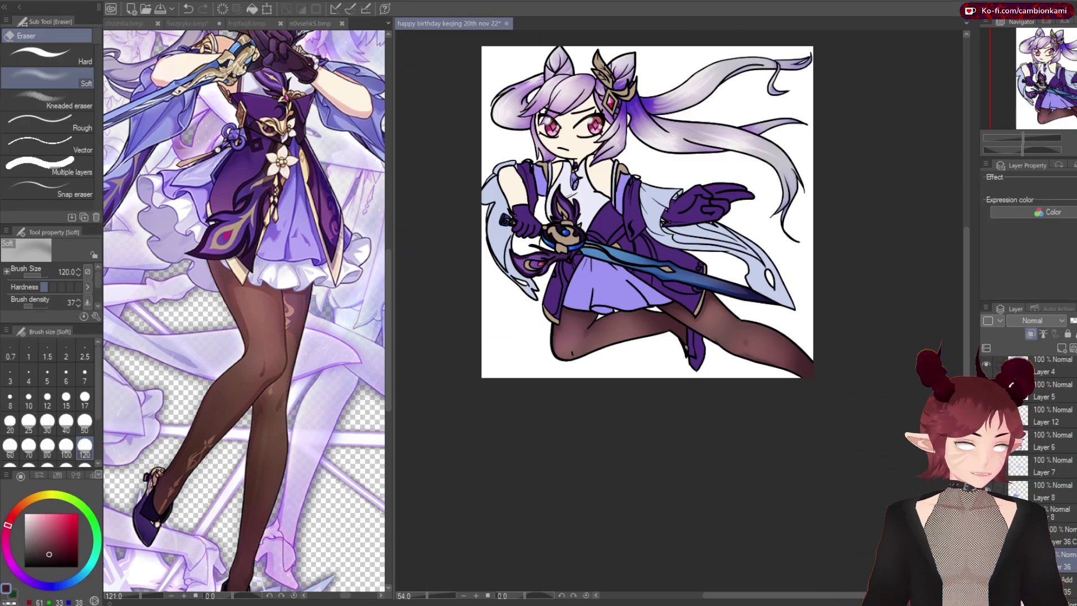
Paint tan highlights, RGB 151, 112, 89, on both knees, blend them and set their layer to Add
key("p")
scroll(663, 435, "up", 2)
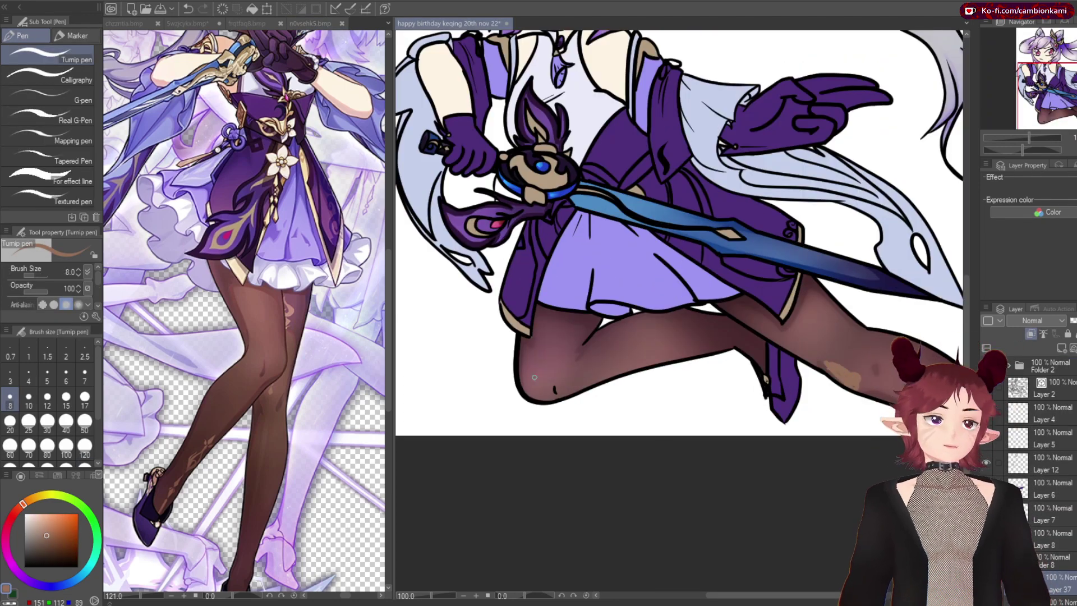
key("b")
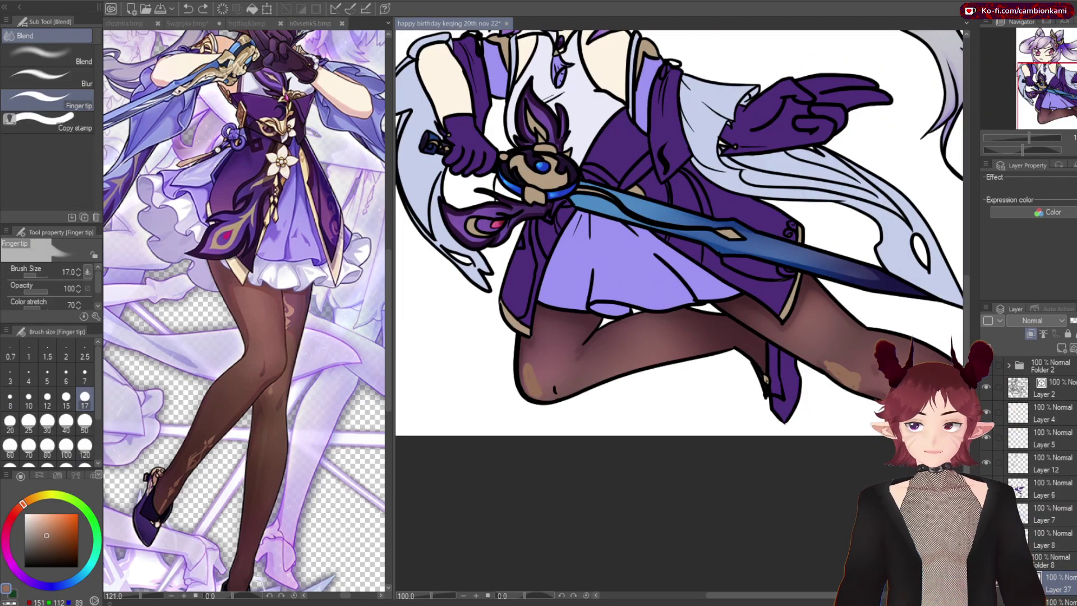
key("p")
key("ctrl+0")
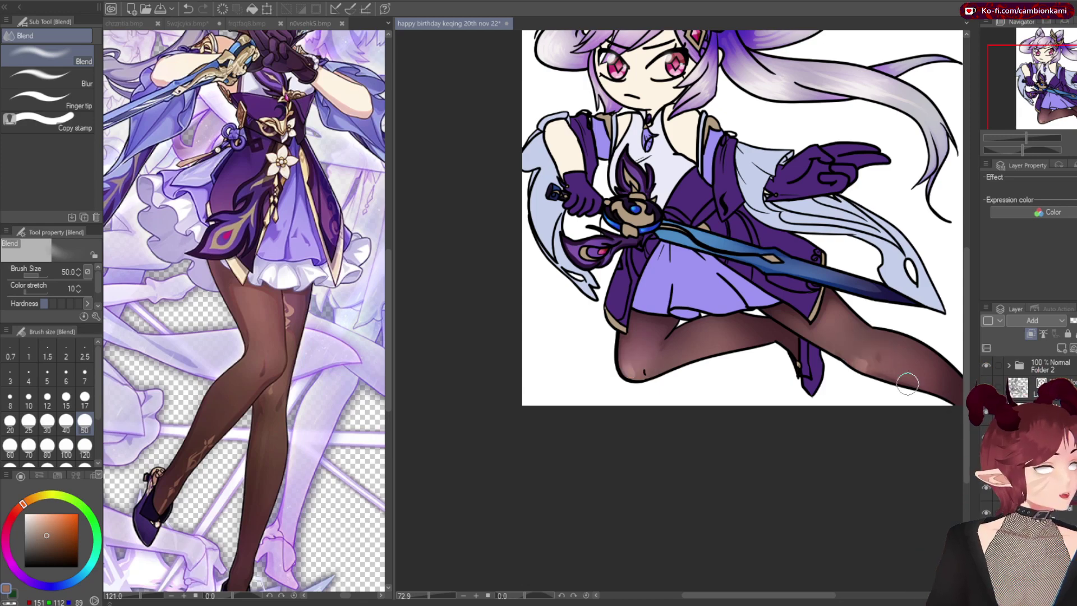
Finish softening the knee highlights and save the illustration
scroll(840, 346, "up", 3)
key("b")
key("ctrl+0")
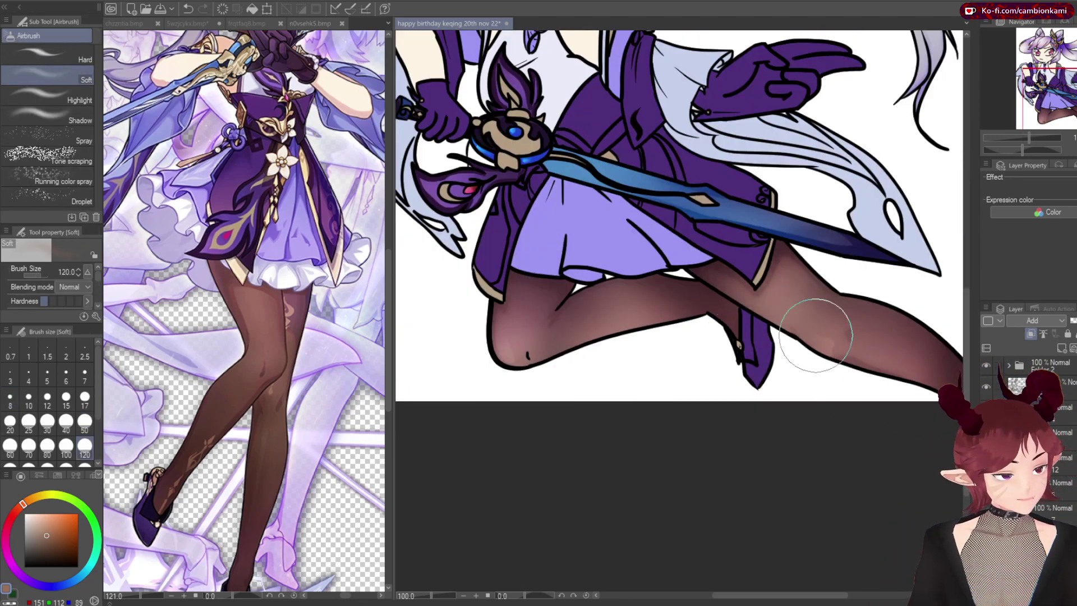
scroll(828, 459, "down", 2)
key("ctrl+s")
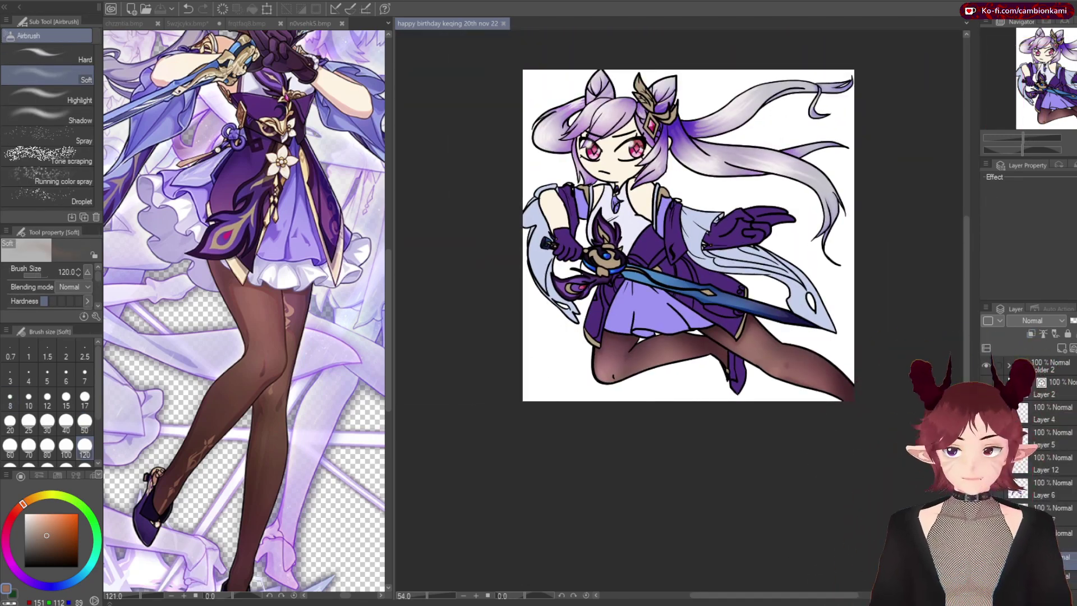
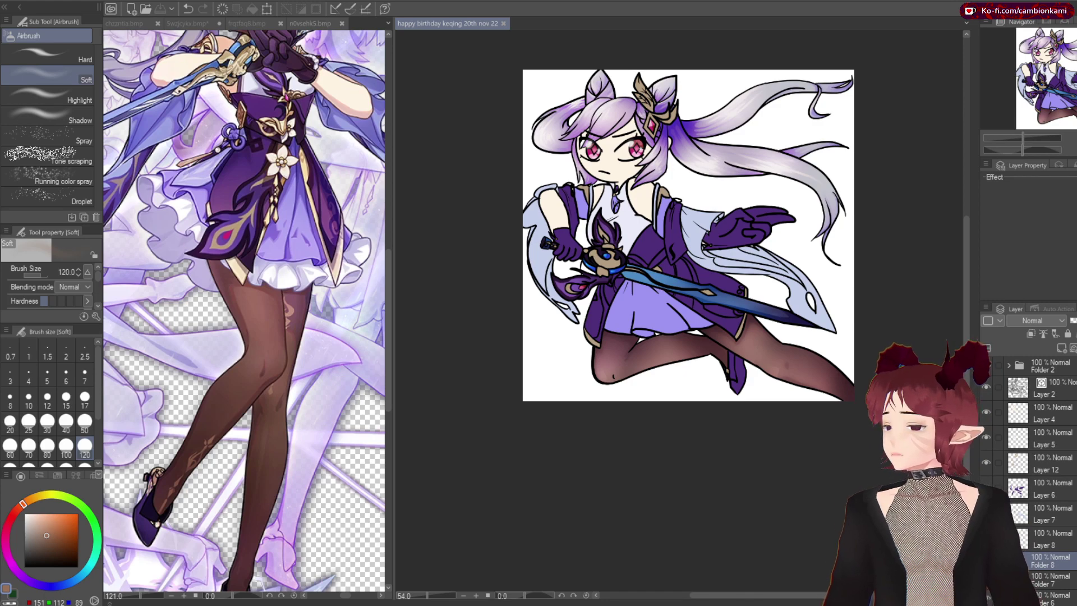
Airbrush a soft lavender gradient over the skirt on a new layer in its own folder
scroll(654, 304, "up", 2)
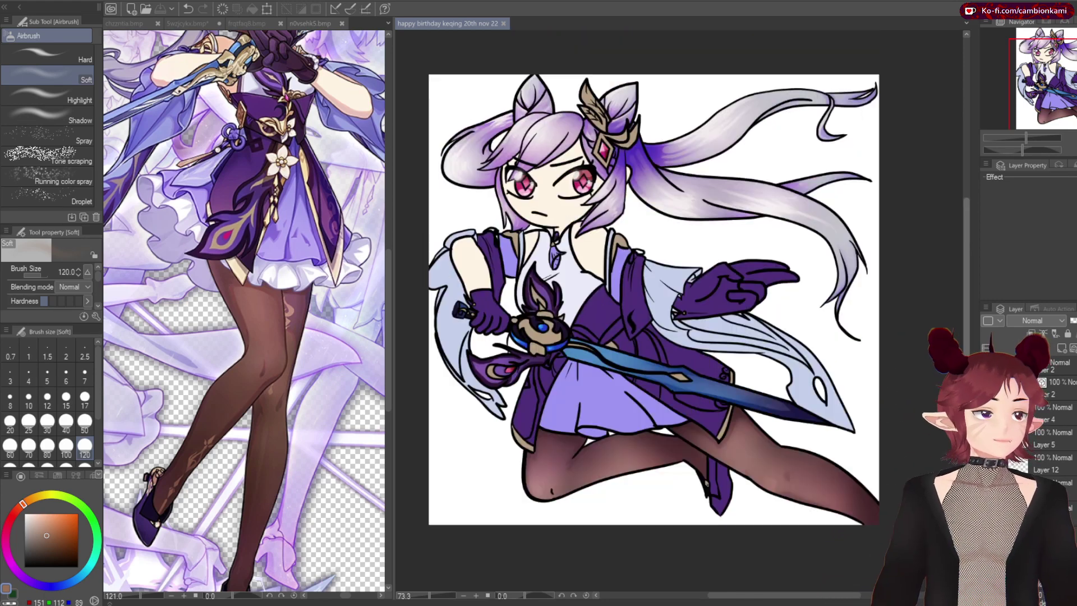
scroll(244, 312, "up", 3)
left_click(1055, 365)
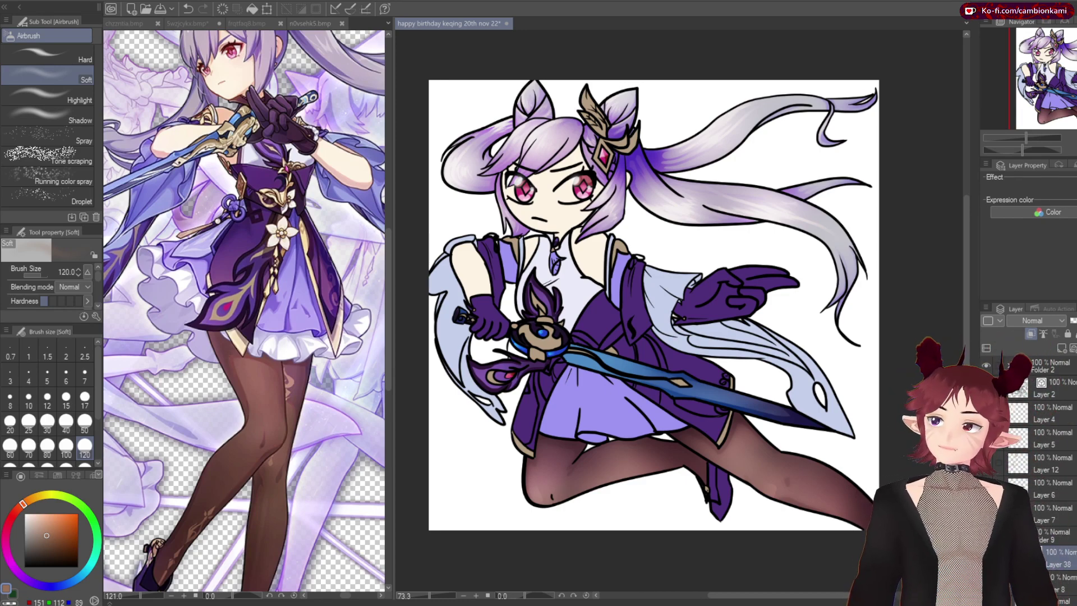
left_click(533, 425, "alt")
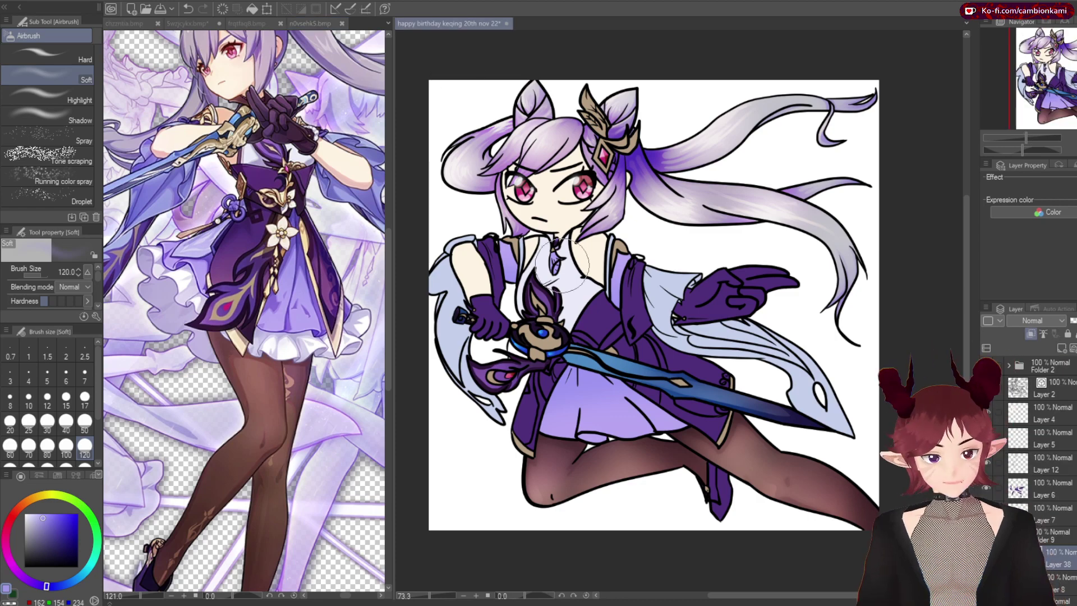
Sample the skirt purple from the reference, RGB 108, 94, 194, and paint shadows on the lavender lining panels at the shoulders
left_click(269, 303, "alt")
scroll(600, 407, "up", 3)
key("p")
scroll(678, 315, "down", 3)
scroll(678, 315, "up", 6)
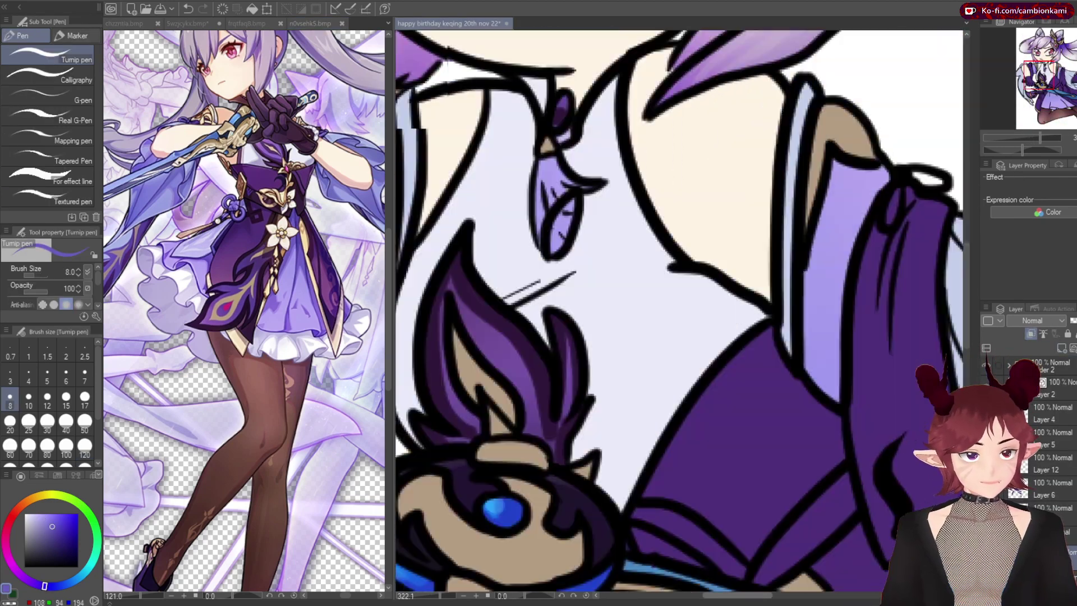
left_click_drag(785, 236, 684, 241)
left_click_drag(702, 180, 634, 382)
scroll(729, 281, "down", 3)
left_click_drag(786, 146, 780, 275)
left_click_drag(808, 224, 796, 283)
scroll(730, 147, "up", 3)
left_click_drag(731, 147, 706, 283)
Paint a purple shadow inside the small turned-up fold at the skirt hem and erase the excess
left_click_drag(706, 283, 673, 85)
left_click_drag(673, 281, 673, 84)
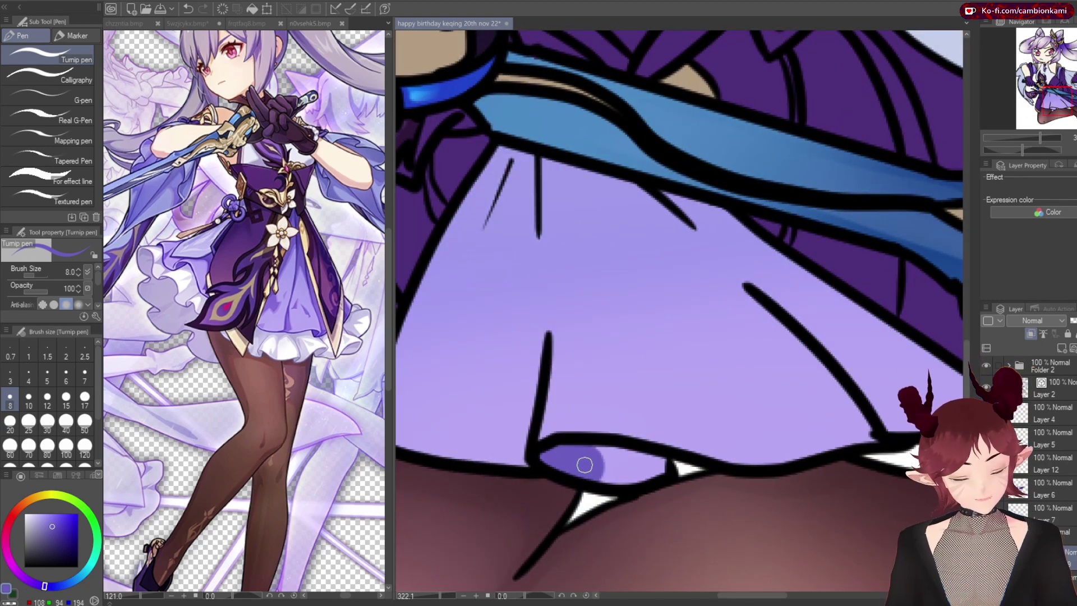
left_click_drag(541, 446, 653, 483)
key("e")
left_click_drag(550, 337, 786, 544)
key("p")
mouse_move(662, 471)
left_mouse_down()
mouse_move(558, 447)
mouse_move(595, 477)
mouse_move(670, 449)
left_mouse_up()
Paint tapered purple fold shadows on the skirt's narrow side panel, along its waist creases, side edge and hem
left_click_drag(611, 463, 654, 342)
mouse_move(643, 156)
left_mouse_down()
mouse_move(623, 466)
mouse_move(543, 401)
left_mouse_up()
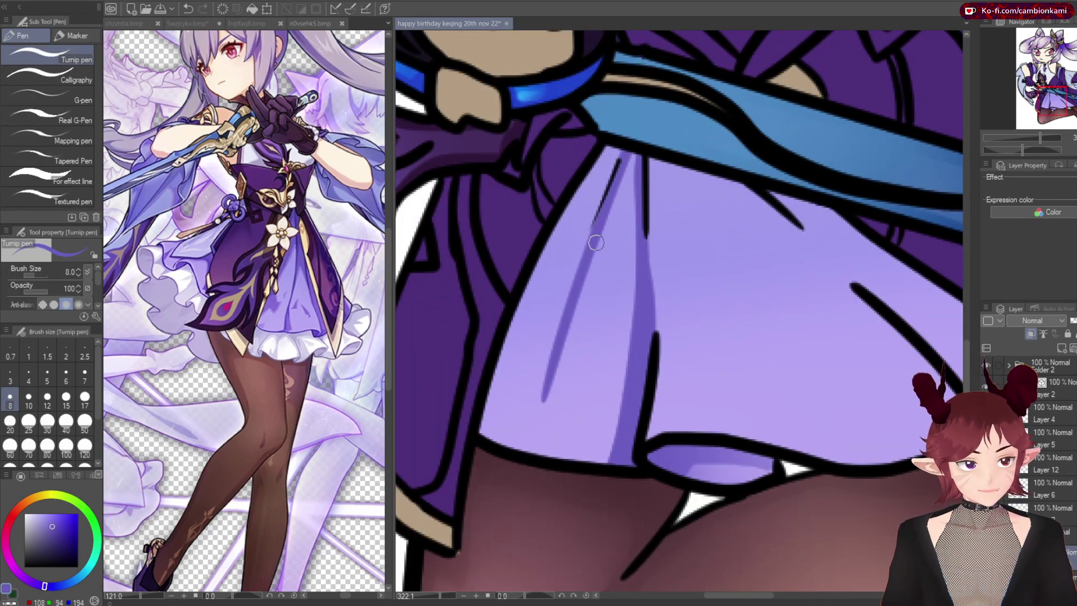
left_click_drag(623, 134, 536, 264)
left_click_drag(604, 165, 483, 442)
left_click_drag(507, 337, 627, 442)
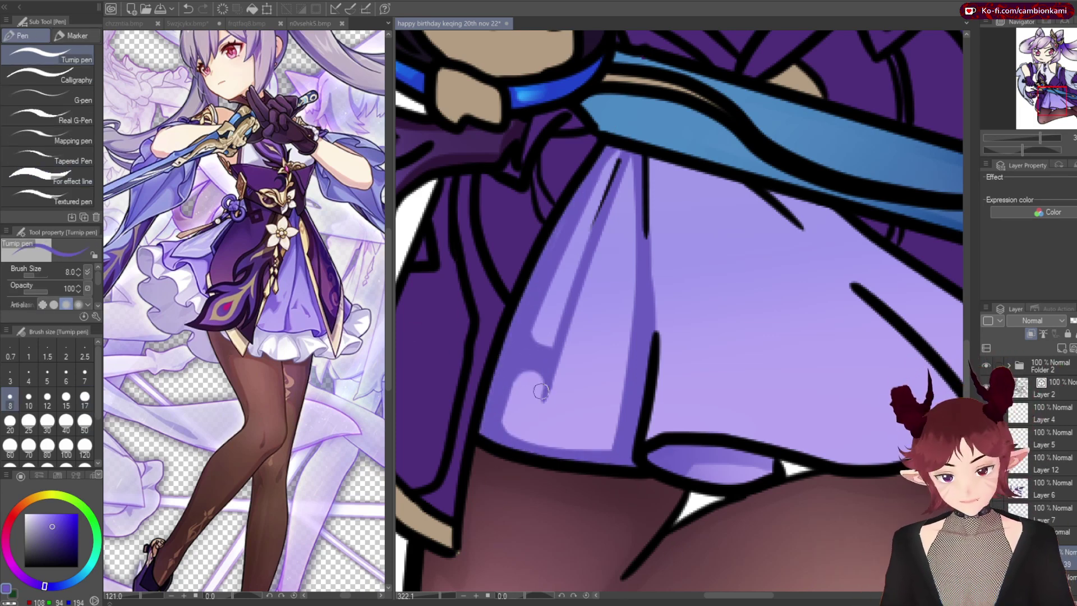
key("minus")
left_click_drag(516, 212, 537, 257)
left_click_drag(523, 374, 541, 219)
Paint purple fold shadows across the skirt's wide front panel, below the sword and along the coat edge
left_click_drag(729, 412, 632, 319)
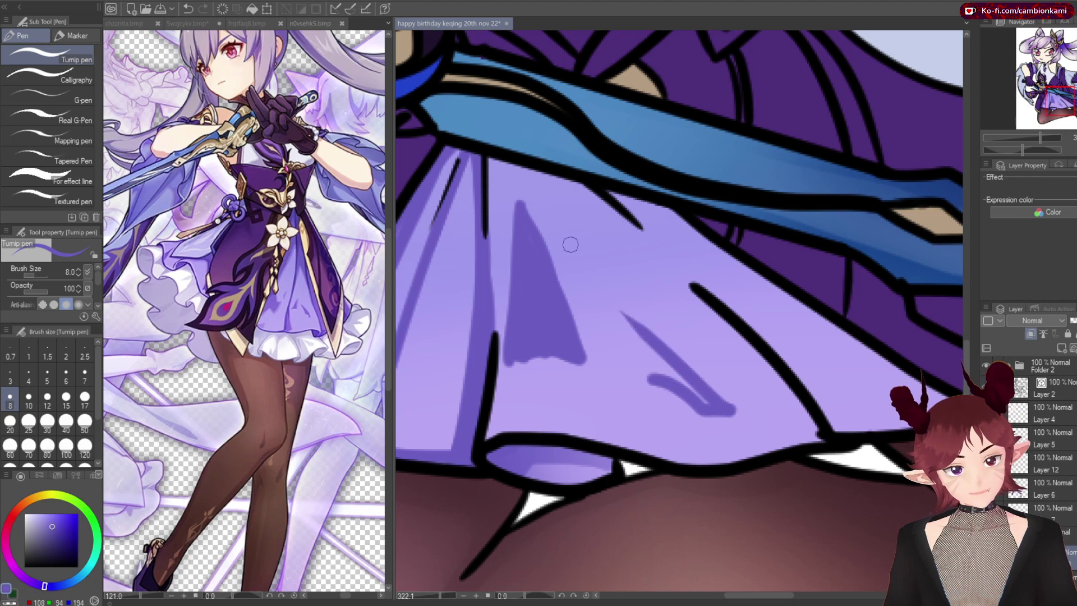
left_click_drag(569, 233, 582, 364)
mouse_move(679, 216)
left_mouse_down()
mouse_move(488, 160)
mouse_move(682, 275)
mouse_move(852, 348)
left_mouse_up()
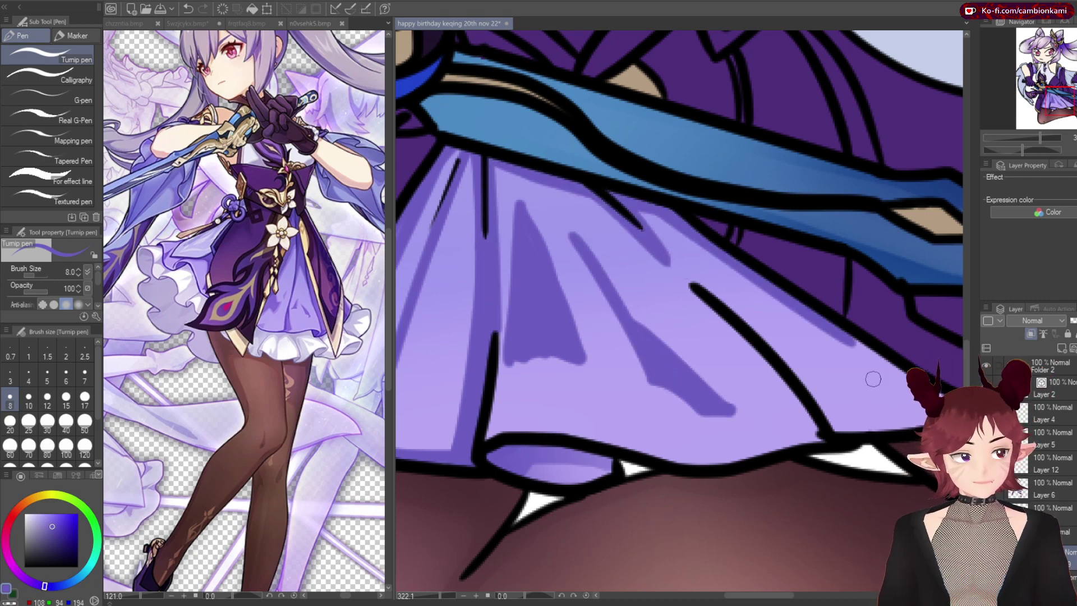
key("minus")
left_click_drag(538, 280, 688, 439)
key("minus")
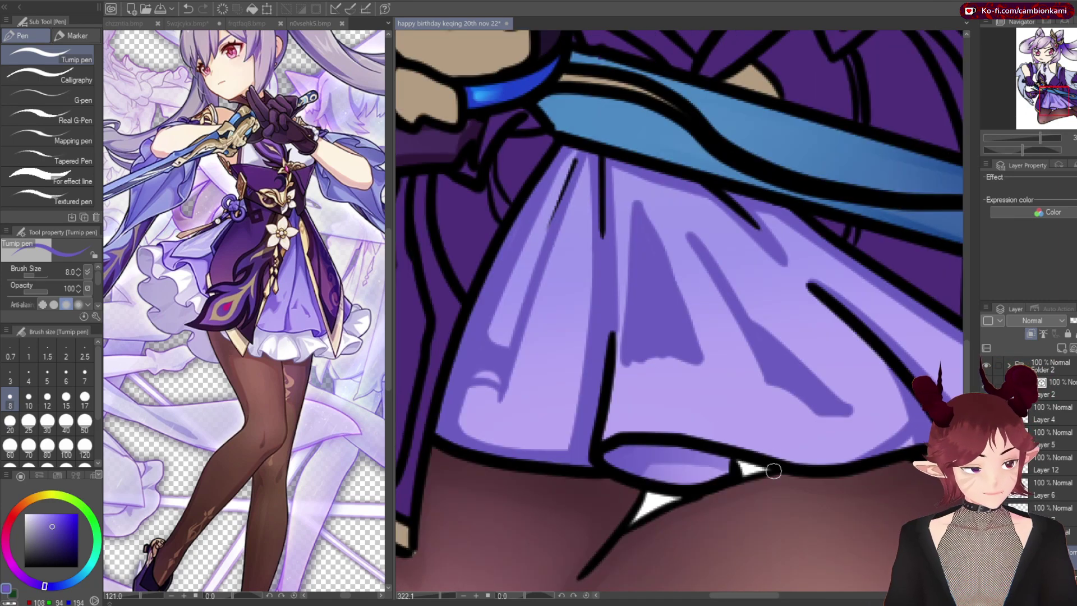
key("minus")
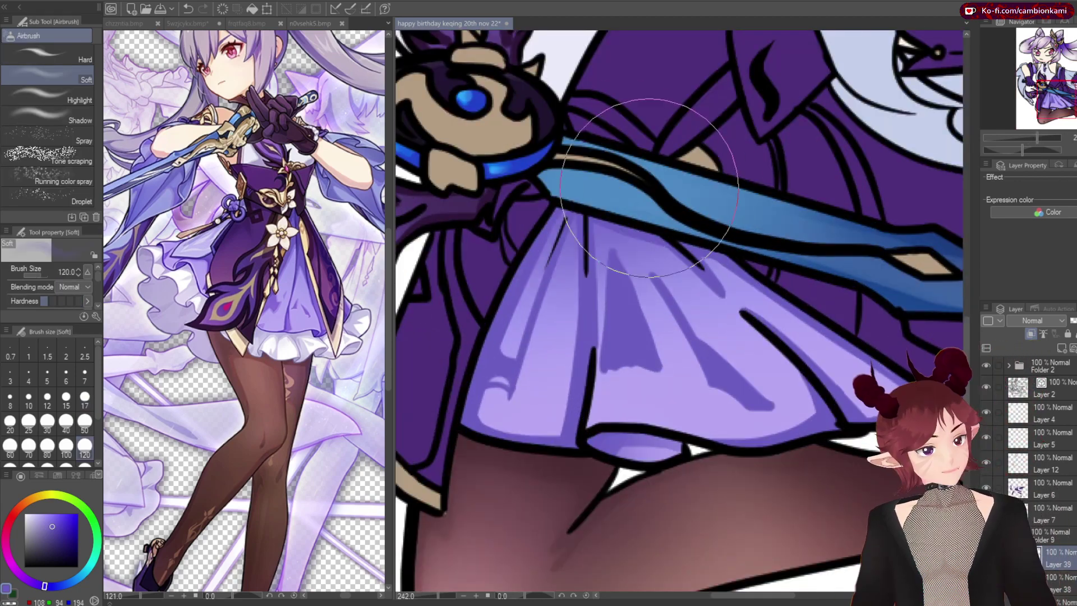
Soften the skirt's fold shadows with the soft eraser and the Blend tool
key("e")
left_click_drag(517, 258, 774, 415)
left_click_drag(482, 292, 757, 404)
key("j")
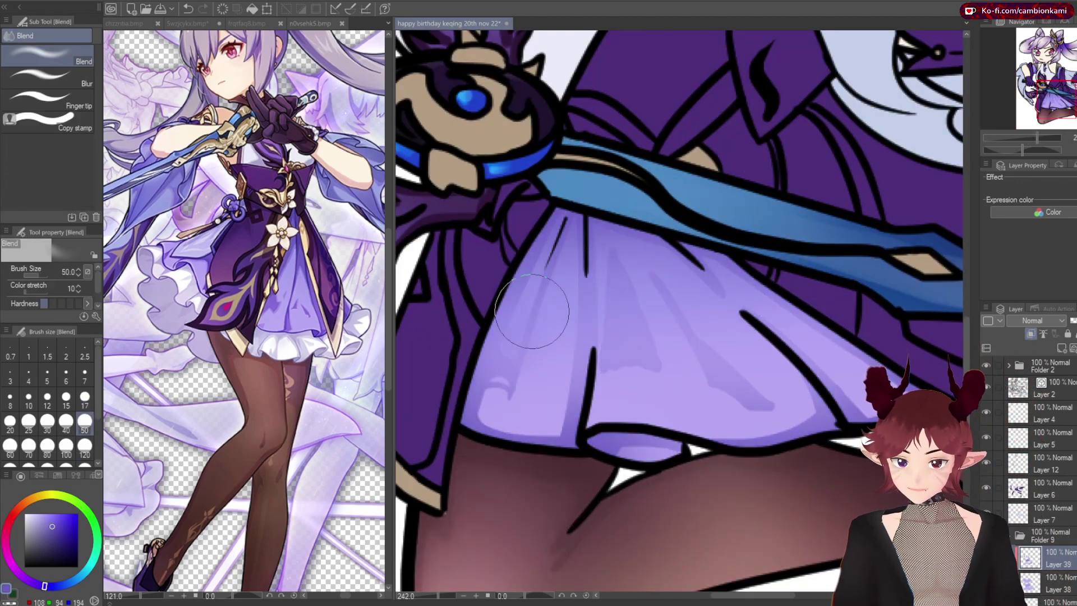
left_click_drag(640, 286, 696, 336)
scroll(679, 314, "up", 3)
Soften the shoulder lining shadows and shade the chest pendant in purple, erasing the excess
key("e")
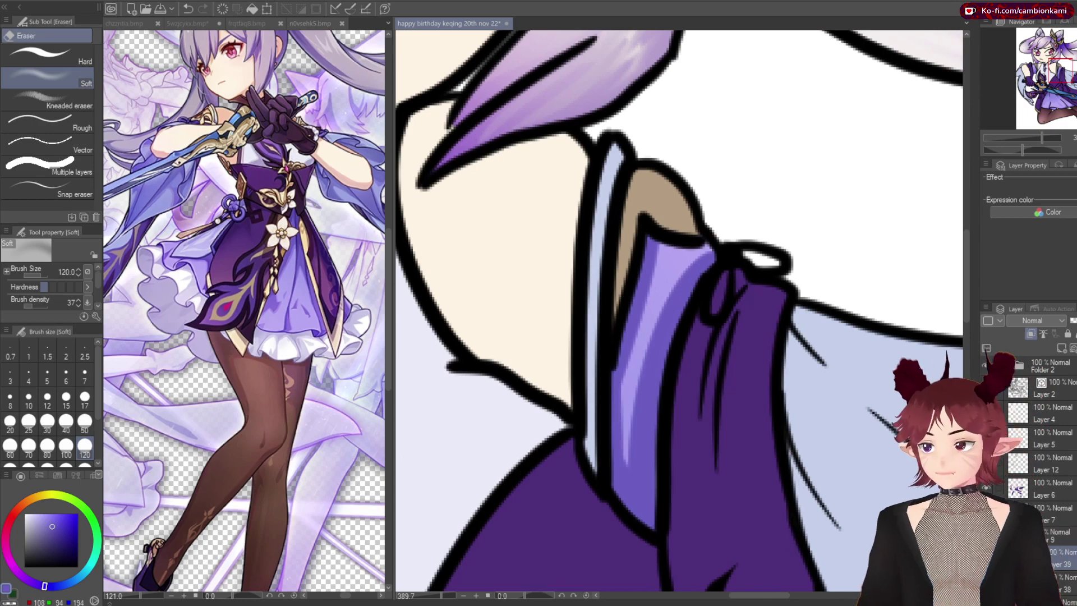
left_click_drag(618, 280, 729, 359)
key("p")
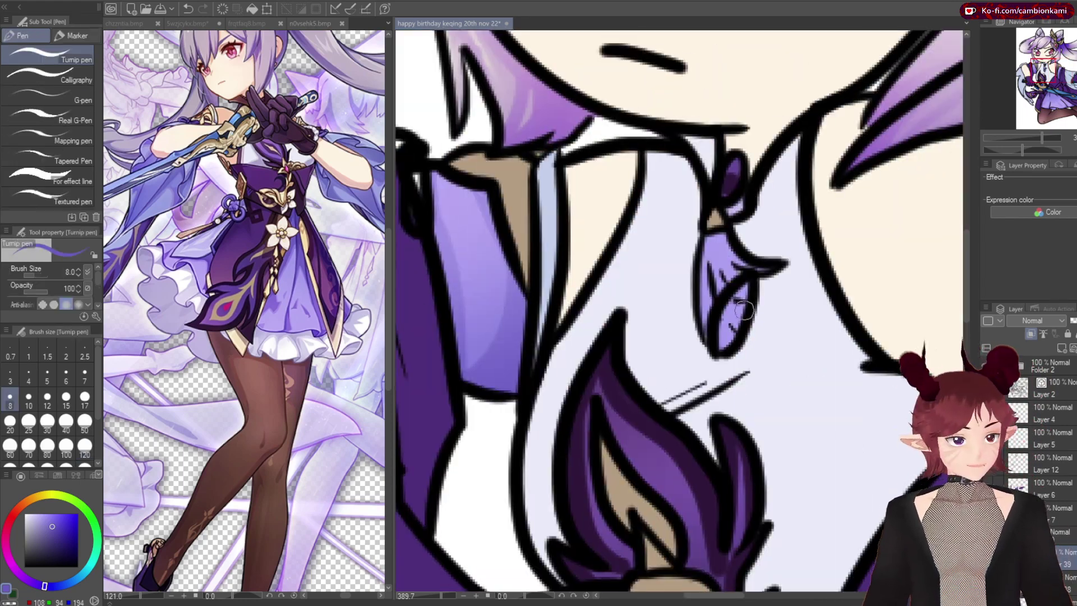
mouse_move(730, 314)
left_mouse_down()
mouse_move(705, 291)
mouse_move(748, 267)
left_mouse_up()
key("e")
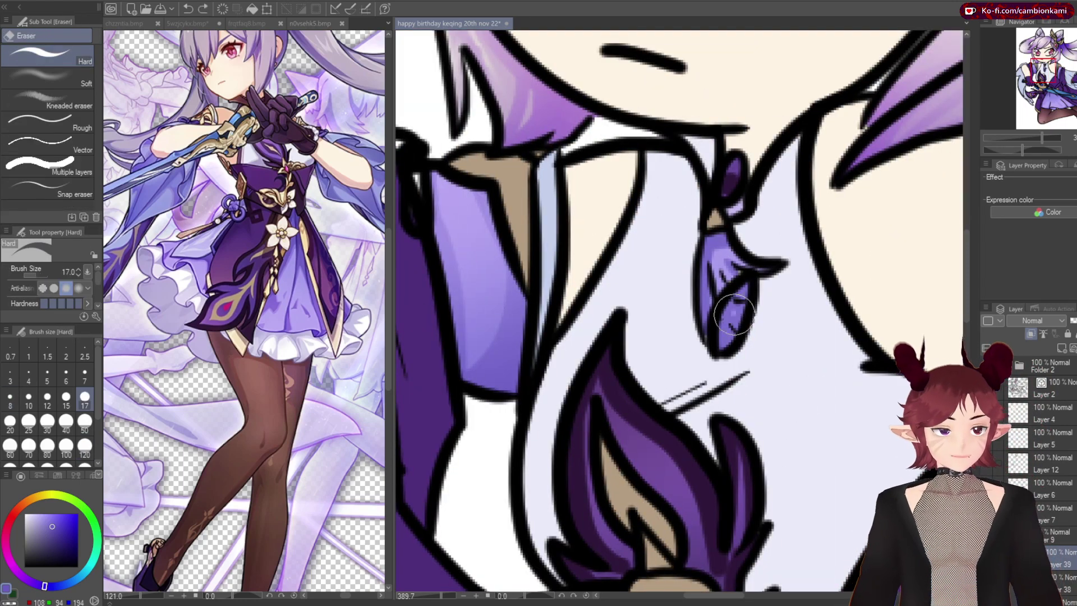
scroll(729, 247, "down", 10)
Airbrush near-white highlights, RGB 249, 249, 249, over the skirt on a new layer set to Overlay, undoing an unwanted stroke
key("b")
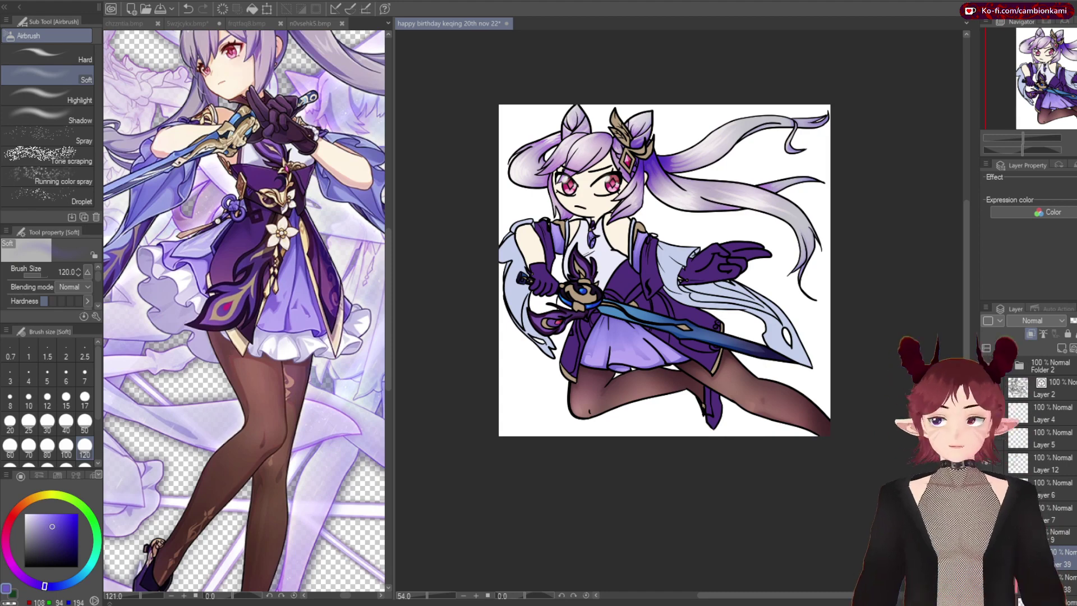
scroll(602, 376, "up", 6)
left_click_drag(493, 396, 797, 241)
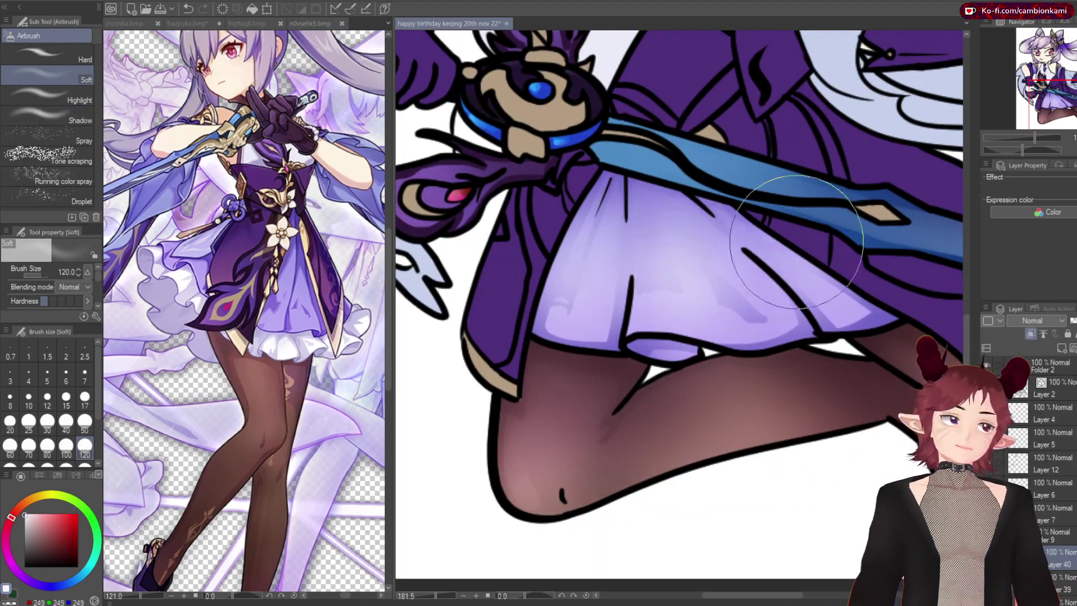
key("ctrl+z")
scroll(805, 393, "down", 5)
scroll(752, 247, "down", 3)
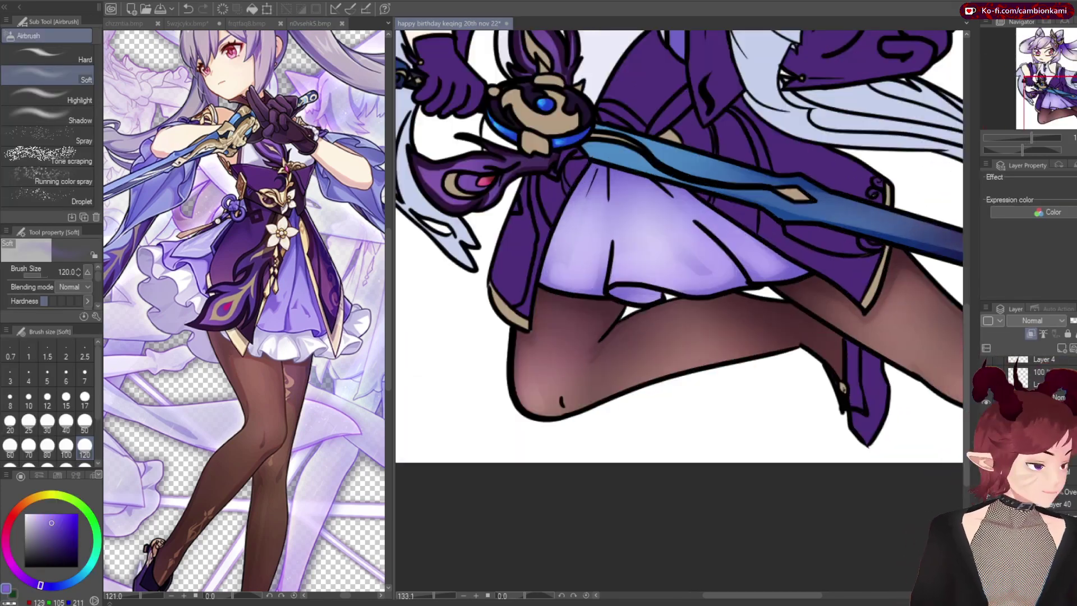
scroll(709, 312, "up", 2)
scroll(710, 312, "down", 5)
scroll(716, 244, "up", 3)
Create a new folder and layer for the pale blue sleeves and airbrush them with blues and greys sampled from the references
left_click(1049, 476)
left_click(1049, 456)
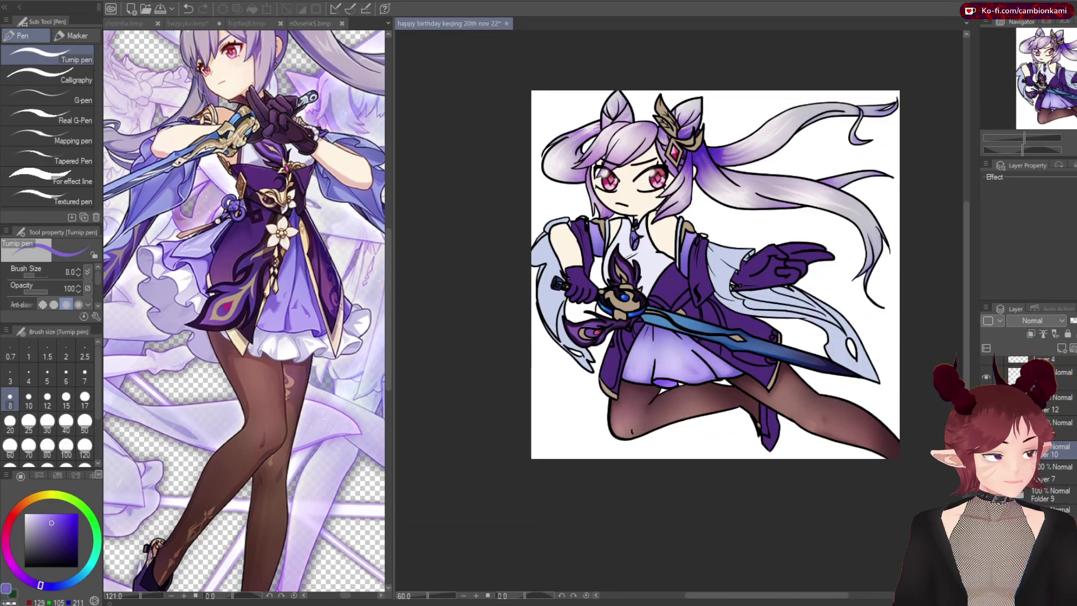
scroll(244, 309, "down", 2)
key("b")
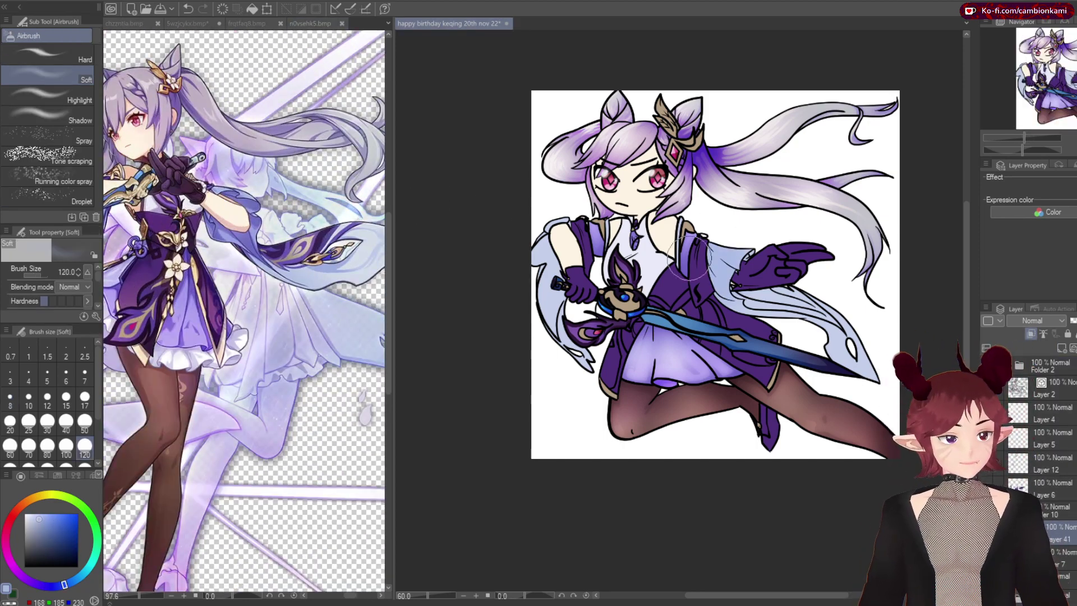
scroll(892, 377, "up", 2)
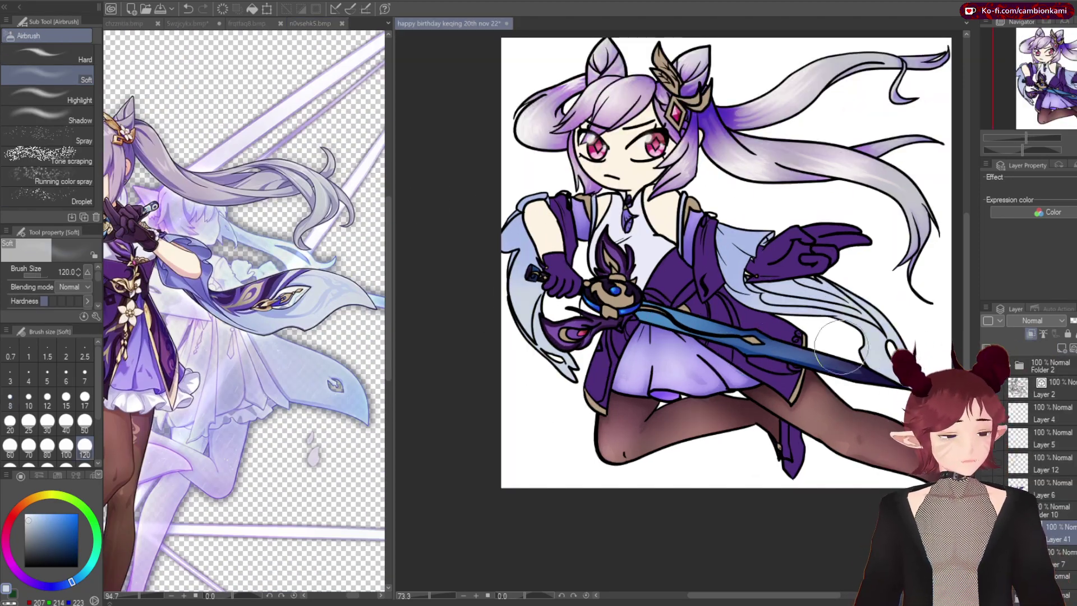
left_click(892, 381, "alt")
Paint blue-violet shadows, RGB 108, 110, 191, on the draped sleeve of the sword arm on a new layer
key("p")
scroll(502, 224, "up", 5)
mouse_move(558, 197)
left_mouse_down()
mouse_move(538, 281)
mouse_move(512, 238)
left_mouse_up()
mouse_move(552, 280)
left_mouse_down()
mouse_move(536, 393)
mouse_move(594, 443)
mouse_move(573, 333)
left_mouse_up()
scroll(936, 242, "down", 3)
mouse_move(590, 253)
left_mouse_down()
mouse_move(538, 381)
mouse_move(542, 163)
left_mouse_up()
Paint blue-violet shadows on the extended arm's sleeve around the cuff folds and the start of the trailing cloth
scroll(629, 124, "right", 10)
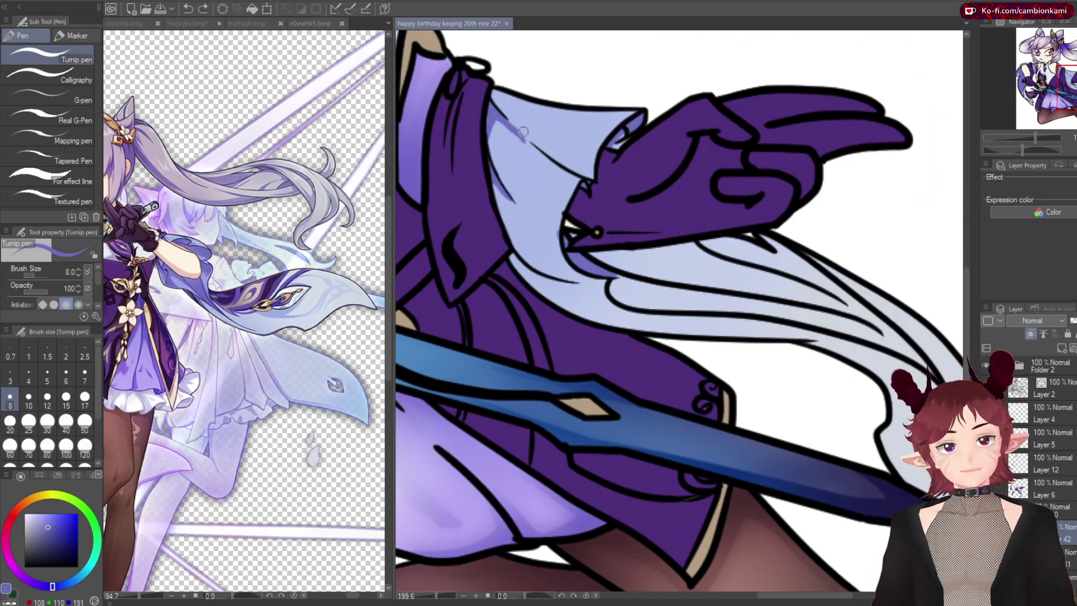
mouse_move(529, 105)
left_mouse_down()
mouse_move(592, 107)
mouse_move(603, 163)
left_mouse_up()
mouse_move(599, 290)
left_mouse_down()
mouse_move(510, 238)
mouse_move(556, 273)
left_mouse_up()
mouse_move(848, 311)
left_mouse_down()
mouse_move(639, 247)
mouse_move(825, 306)
left_mouse_up()
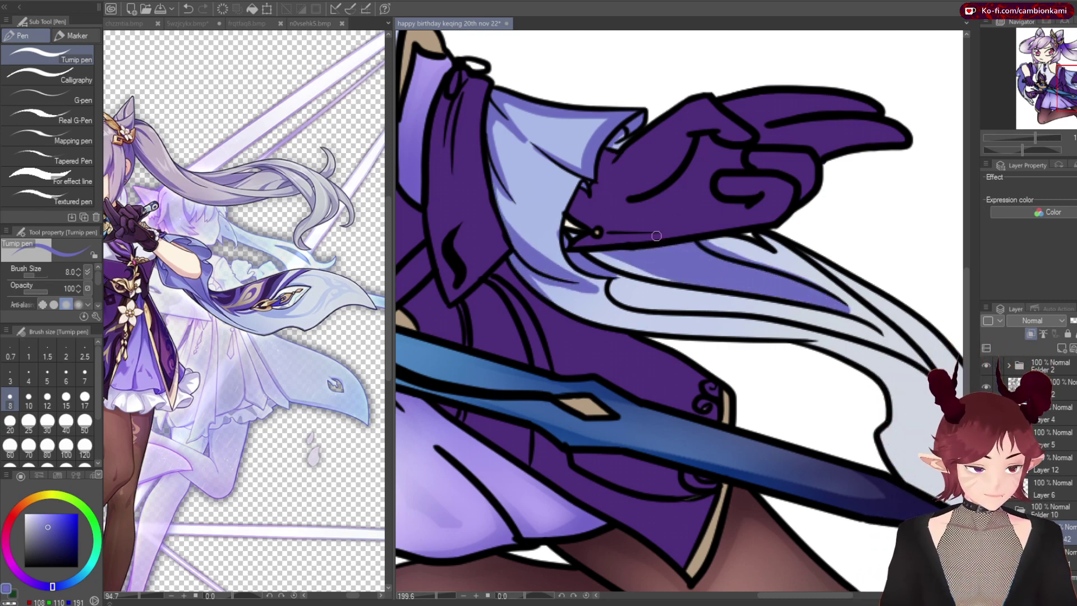
Paint blue-violet shadows between the fold lines of the trailing sleeve, redoing one stroke, and along its outer edges
left_click_drag(614, 272, 702, 308)
key("ctrl+z")
left_click_drag(859, 325, 688, 291)
left_click_drag(614, 275, 802, 319)
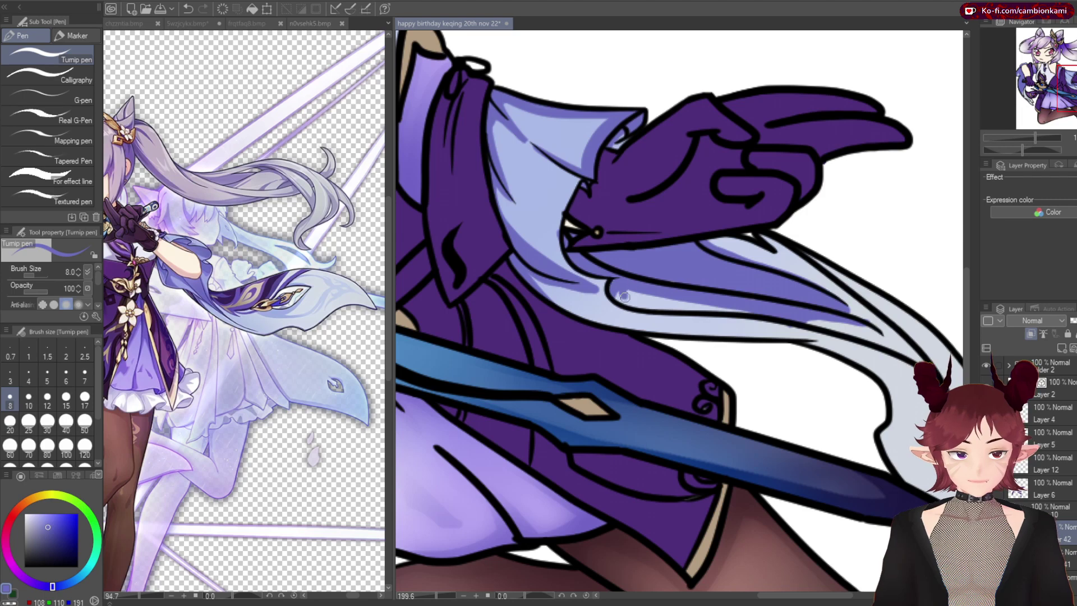
scroll(778, 408, "right", 5)
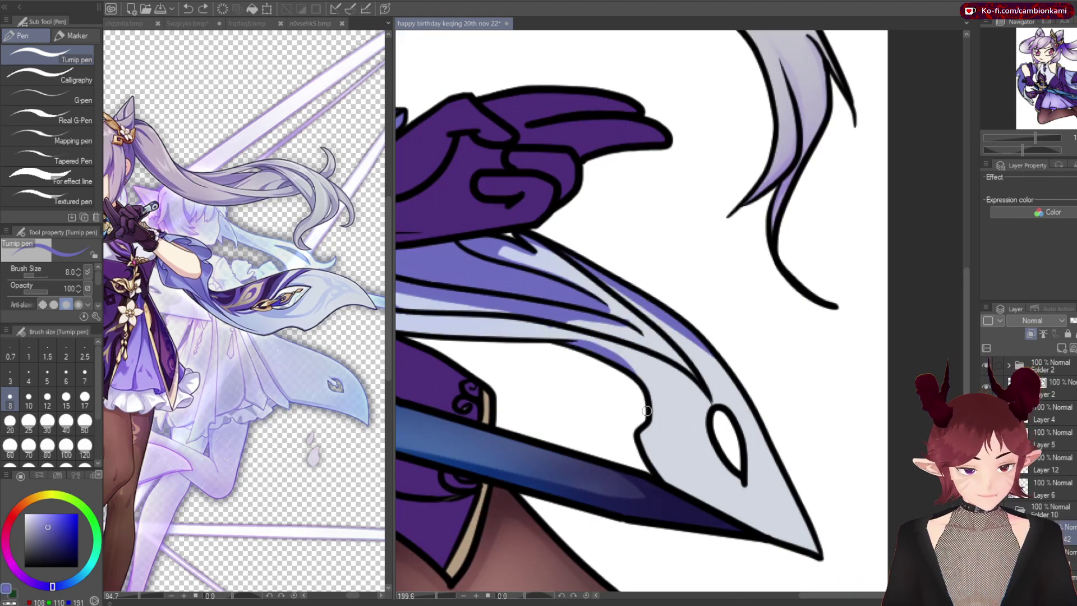
scroll(646, 411, "down", 6)
Blend and softly erase the blue-violet shadows on both pale blue sleeves
key("b")
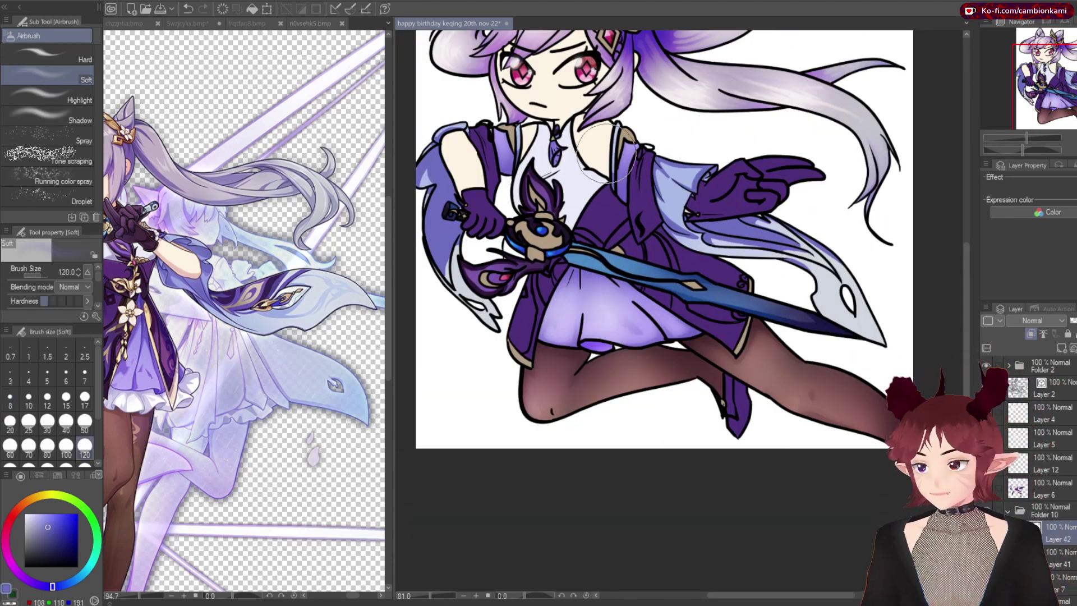
key("j")
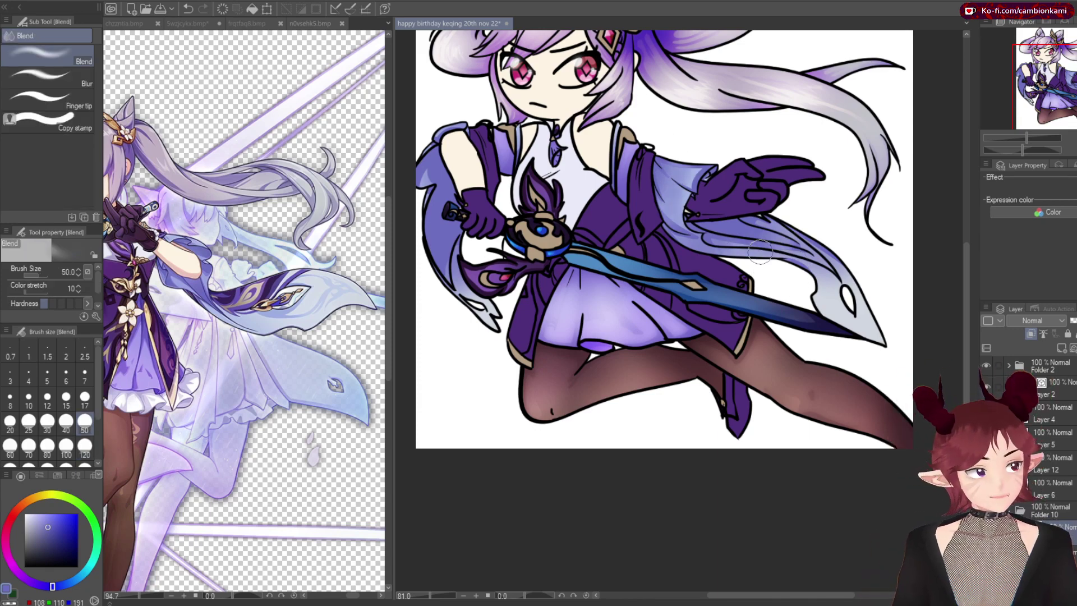
key("e")
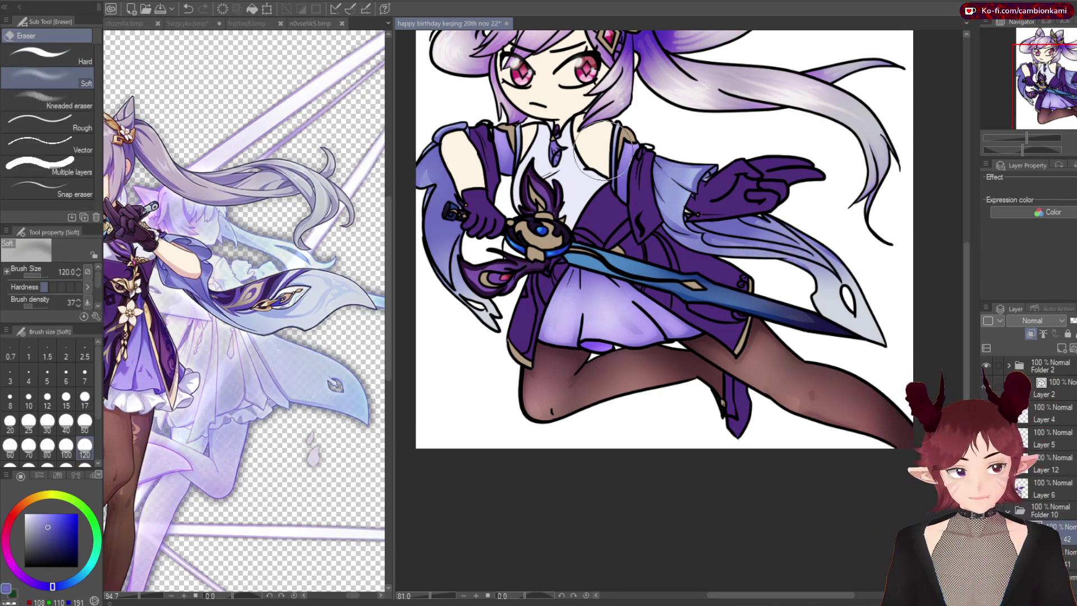
scroll(738, 236, "down", 2)
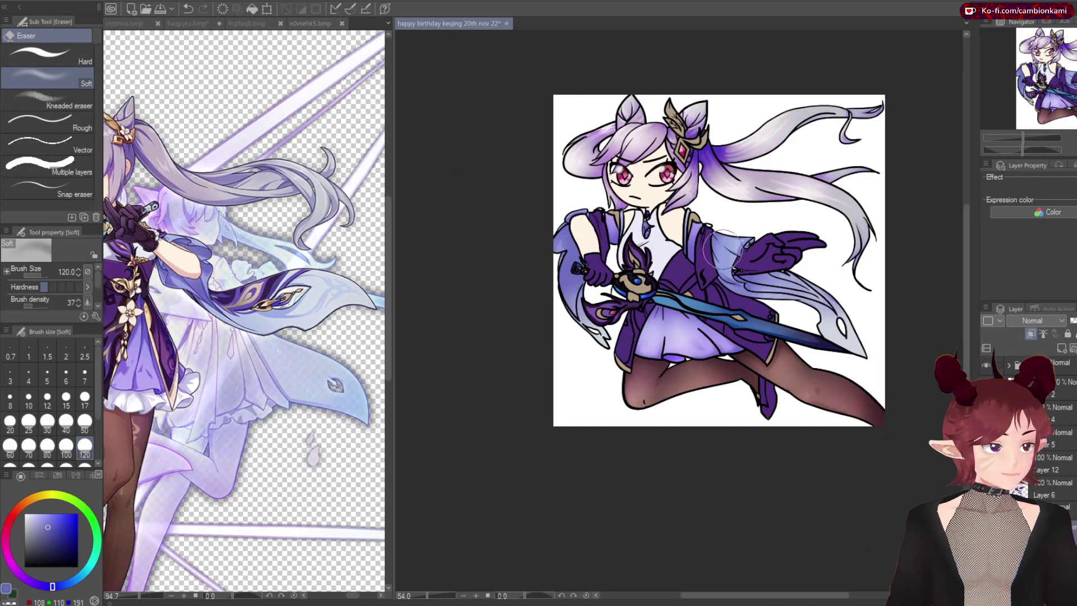
Airbrush pale blue highlights, RGB 213, 220, 231, on both sleeves on a new layer and save the illustration
scroll(828, 276, "up", 4)
key("b")
scroll(506, 189, "down", 2)
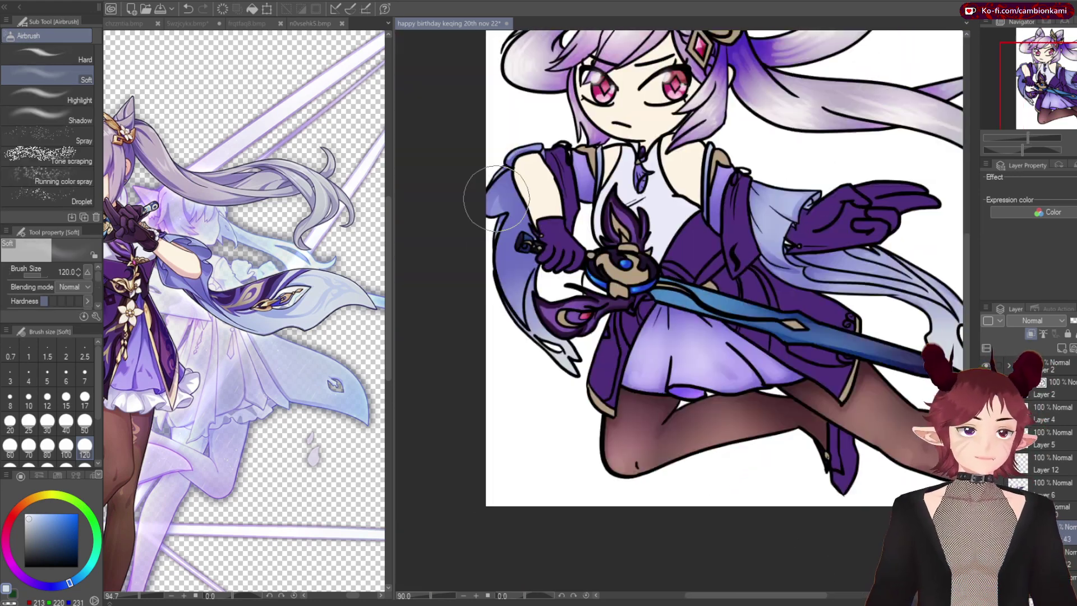
scroll(506, 189, "down", 2)
scroll(506, 190, "up", 2)
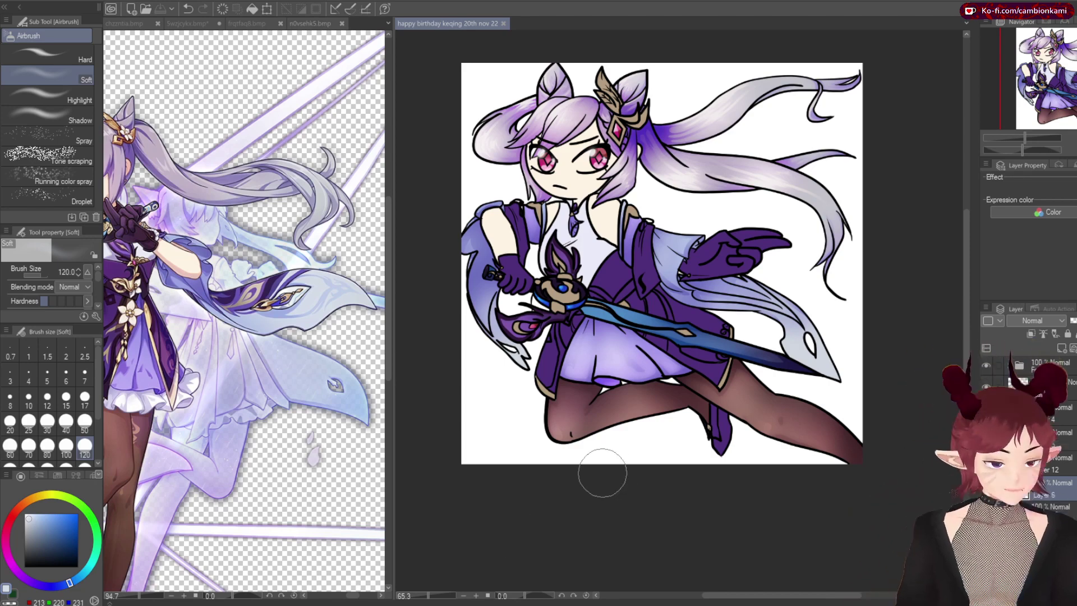
Airbrush a purple gradient, RGB 130, 74, 138, over the dark purple clothing on a new layer in its own folder
scroll(241, 314, "up", 2)
left_click(241, 337)
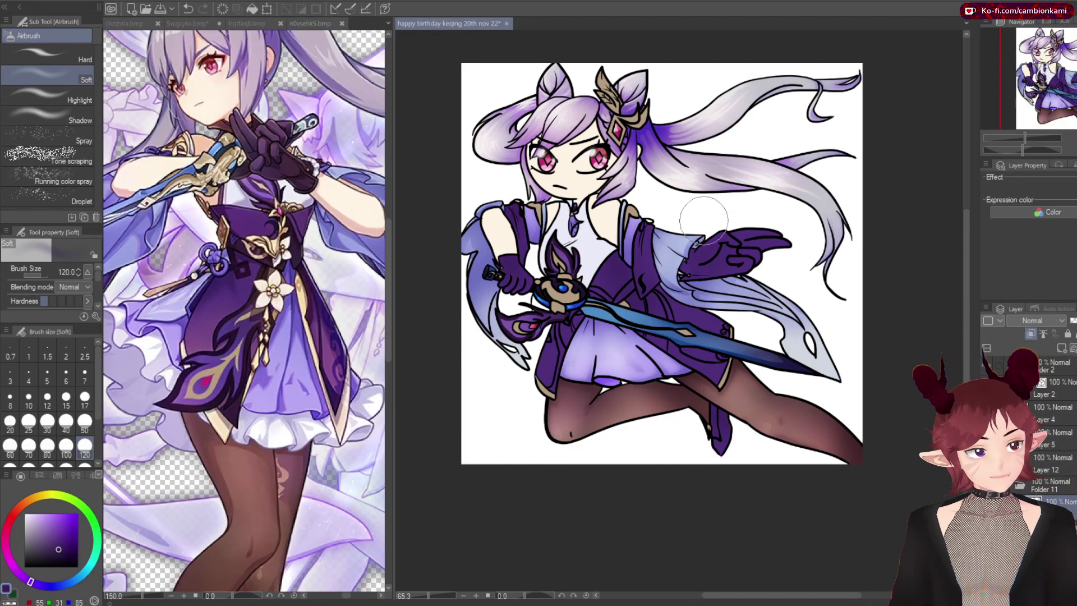
left_click(549, 303, "alt")
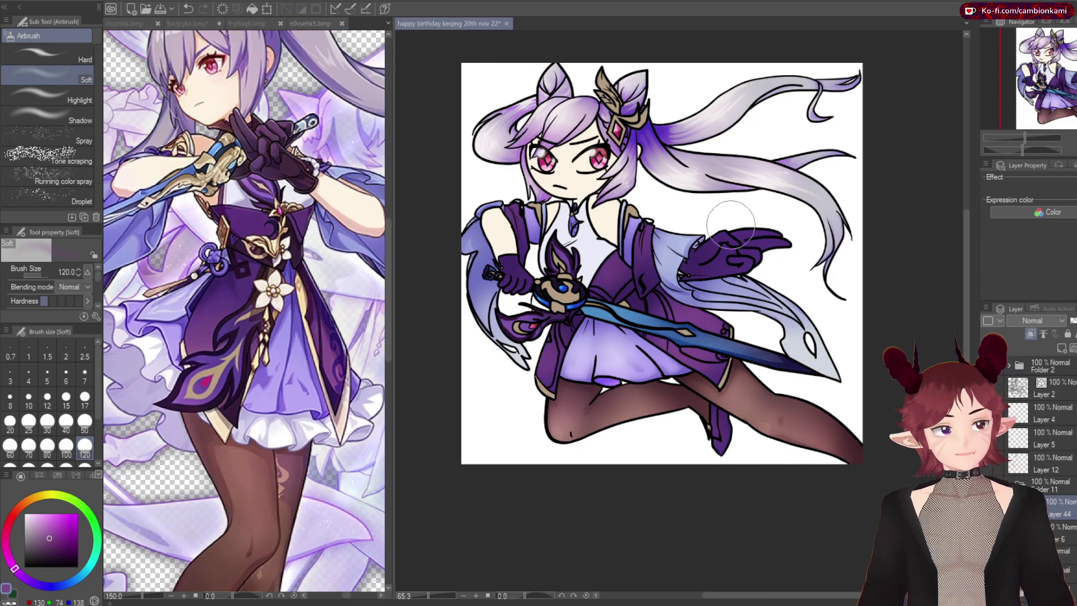
key("p")
scroll(492, 200, "up", 5)
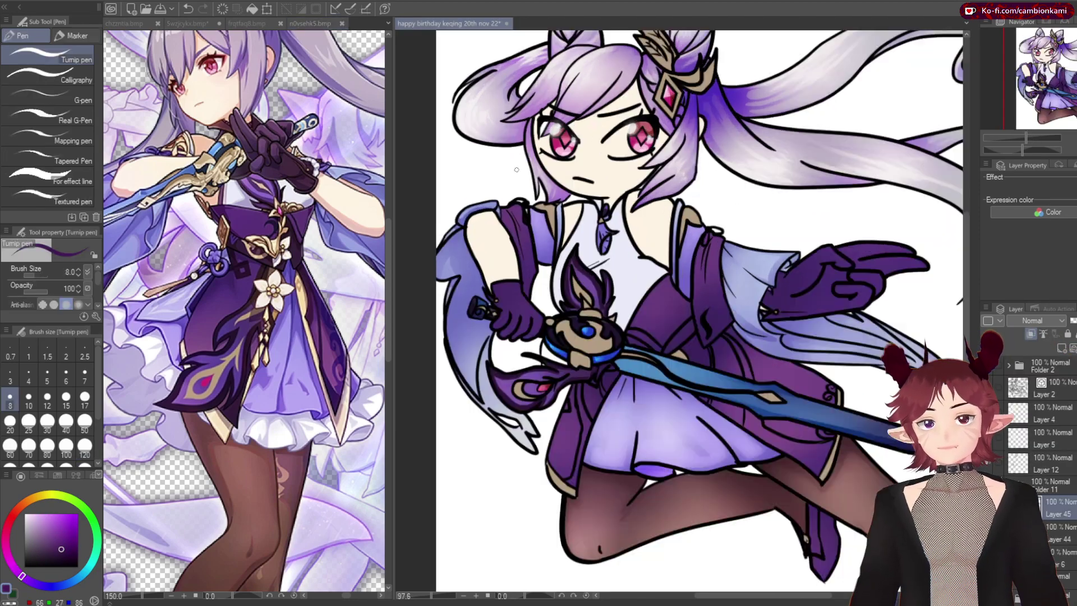
Paint dark purple shadows, RGB 66, 27, 86, on the upper-arm sleeve bands and the glove gripping the sword
left_click_drag(606, 264, 601, 443)
left_click_drag(578, 253, 594, 376)
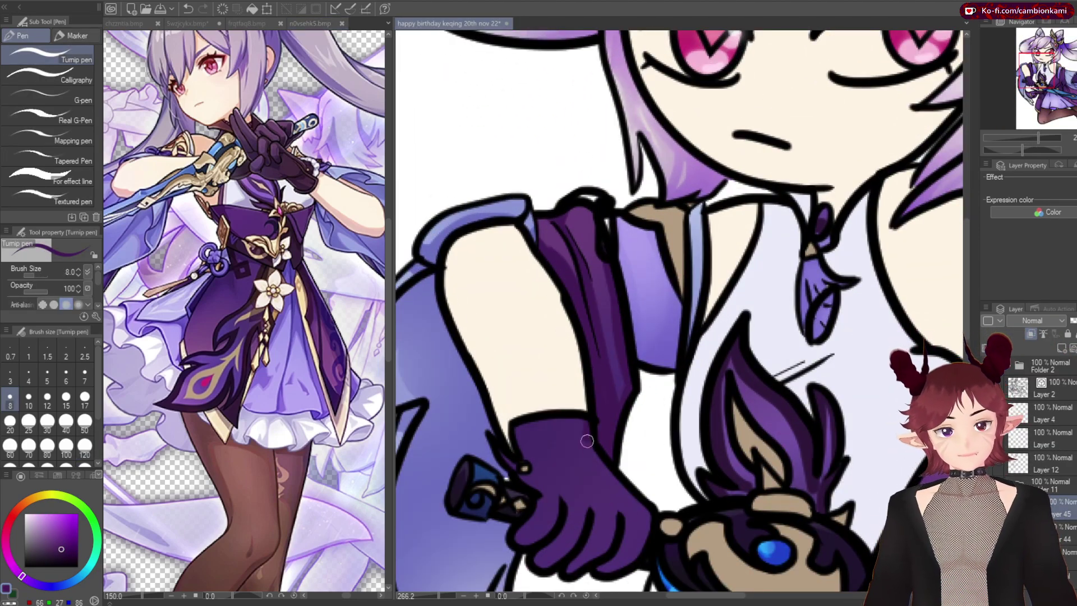
left_click_drag(587, 441, 575, 557)
mouse_move(591, 435)
left_mouse_down()
mouse_move(623, 519)
mouse_move(449, 393)
left_mouse_up()
left_click_drag(628, 235, 642, 363)
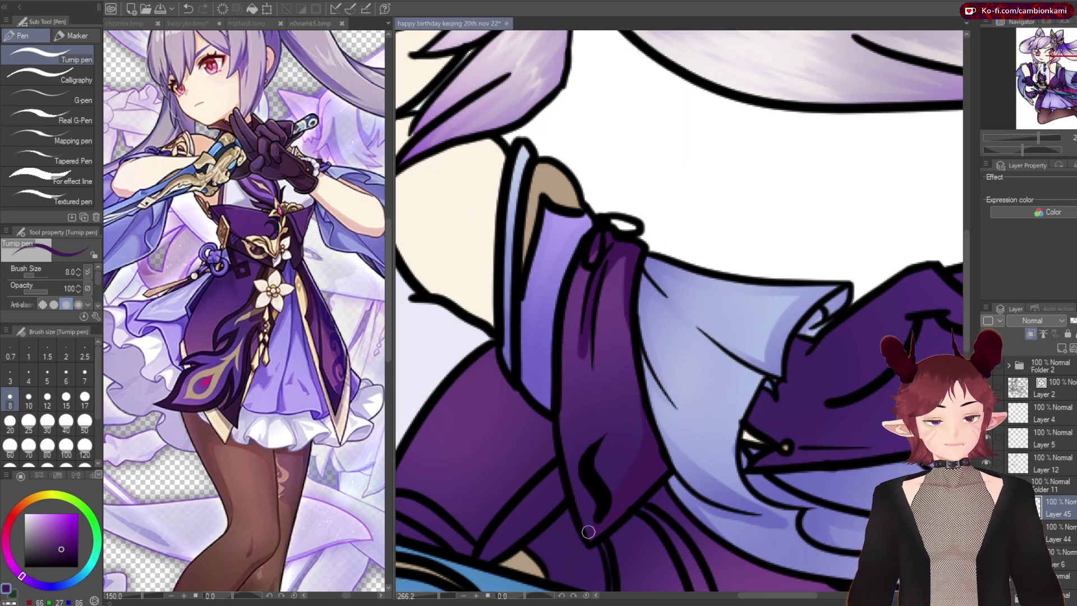
Paint dark purple shadows on the glove of the extended hand
left_click_drag(842, 397, 632, 396)
left_click_drag(696, 382, 745, 354)
mouse_move(695, 326)
left_mouse_down()
mouse_move(553, 445)
mouse_move(679, 457)
left_mouse_up()
left_click_drag(851, 385, 746, 297)
left_click_drag(884, 318, 654, 318)
Paint dark purple shadows, RGB 66, 27, 86, on the upper-arm sleeve band, the purple bodice and the outer coat panels
left_click_drag(584, 303, 694, 282)
mouse_move(831, 588)
left_mouse_down()
mouse_move(752, 359)
mouse_move(804, 450)
left_mouse_up()
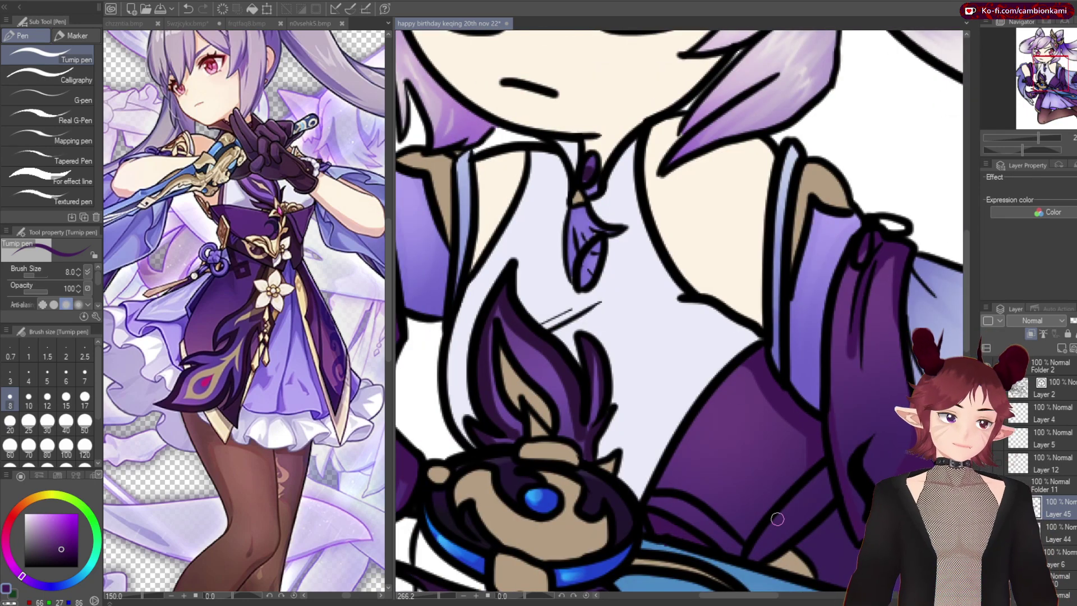
left_click_drag(777, 519, 863, 203)
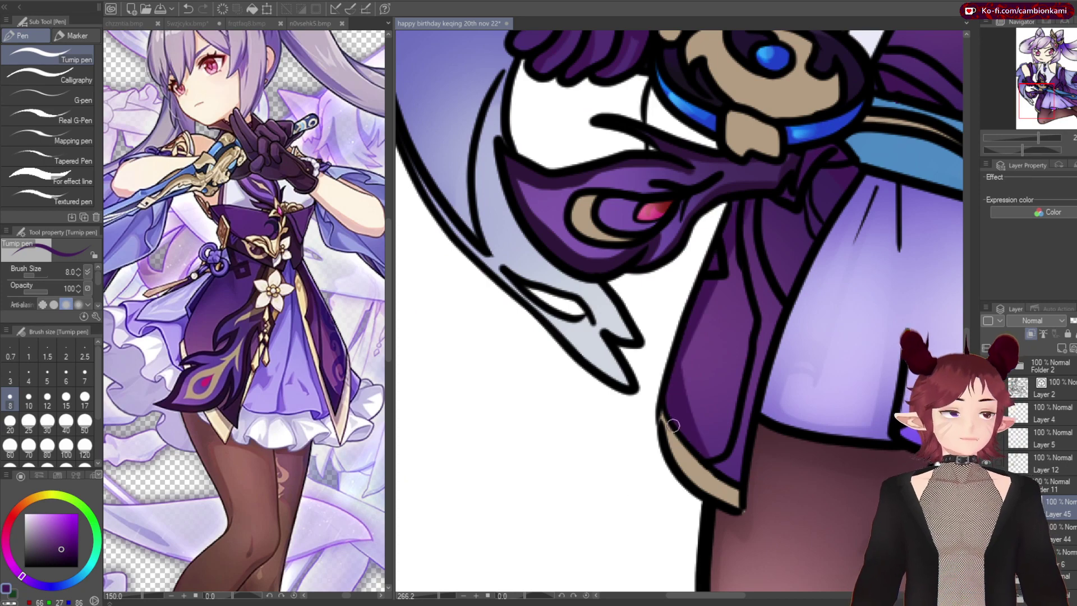
left_click_drag(811, 174, 578, 163)
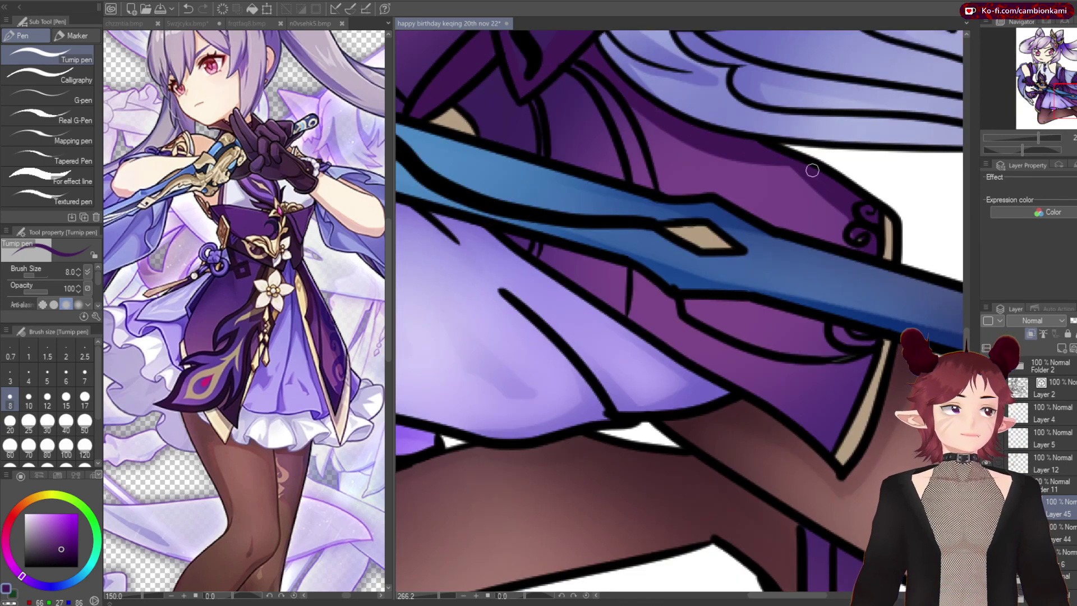
scroll(702, 156, "down", 2)
mouse_move(898, 314)
left_mouse_down()
mouse_move(693, 146)
mouse_move(645, 146)
left_mouse_up()
Airbrush deep purple, RGB 52, 24, 86, over the purple coat on a new layer and soften it with the soft eraser
key("b")
left_click_drag(816, 138, 800, 538)
left_click_drag(617, 392, 842, 404)
left_click_drag(618, 337, 841, 337)
key("ctrl+Tab")
key("e")
key("ctrl+Tab")
left_click_drag(689, 228, 875, 163)
key("ctrl+Tab")
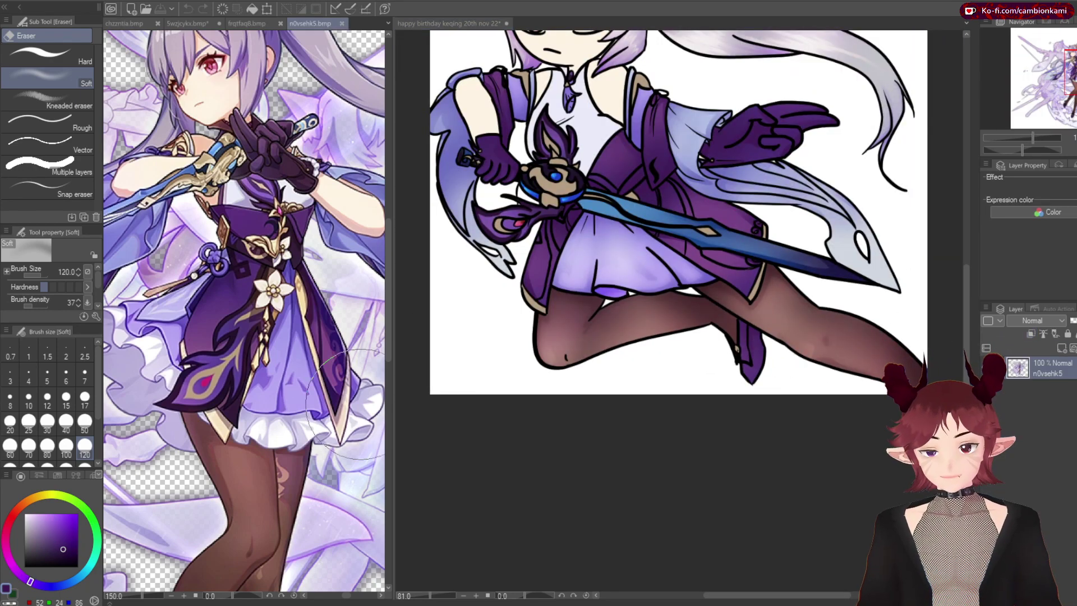
key("ctrl+Tab")
Paint the coat's inner strips and the panel beneath the sword deep purple, and set the layer's blending mode to Overlay
key("p")
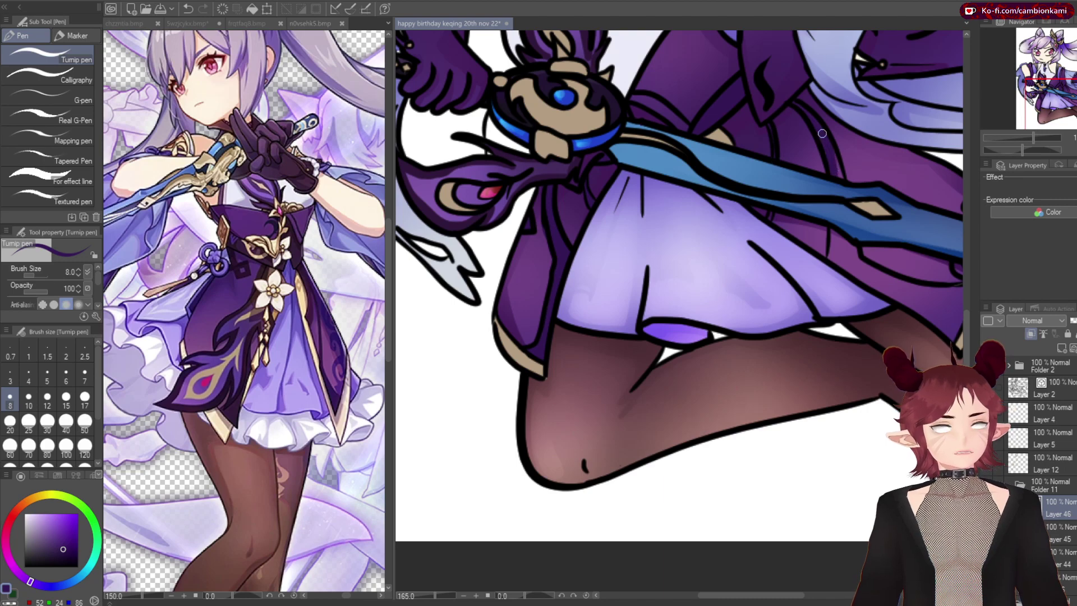
scroll(741, 278, "right", 3)
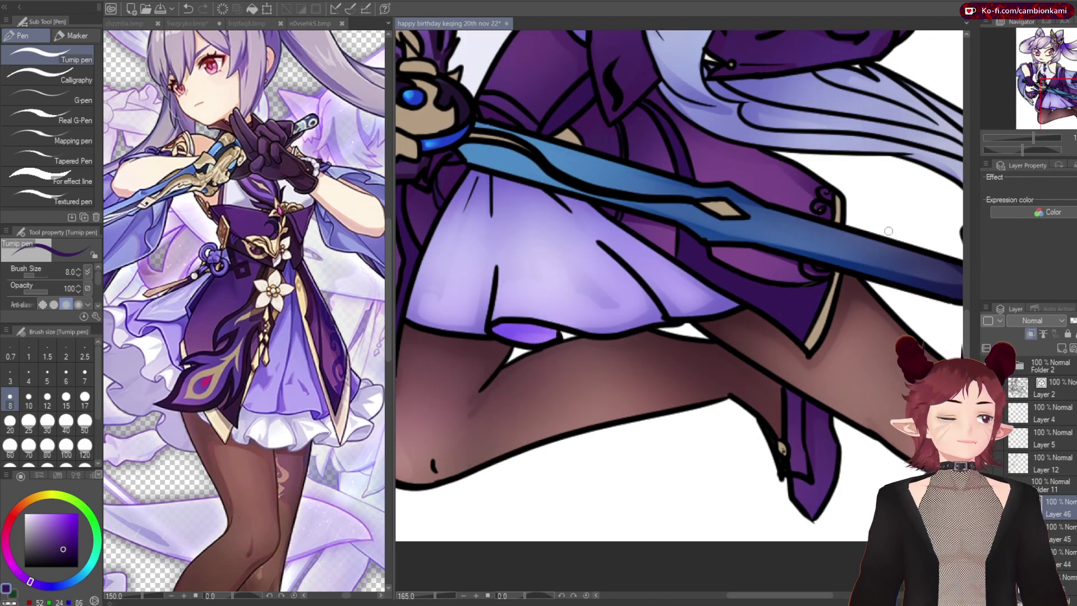
scroll(888, 231, "down", 4)
Airbrush purple, RGB 129, 78, 138, over the dark clothing on a new layer and save the illustration
key("b")
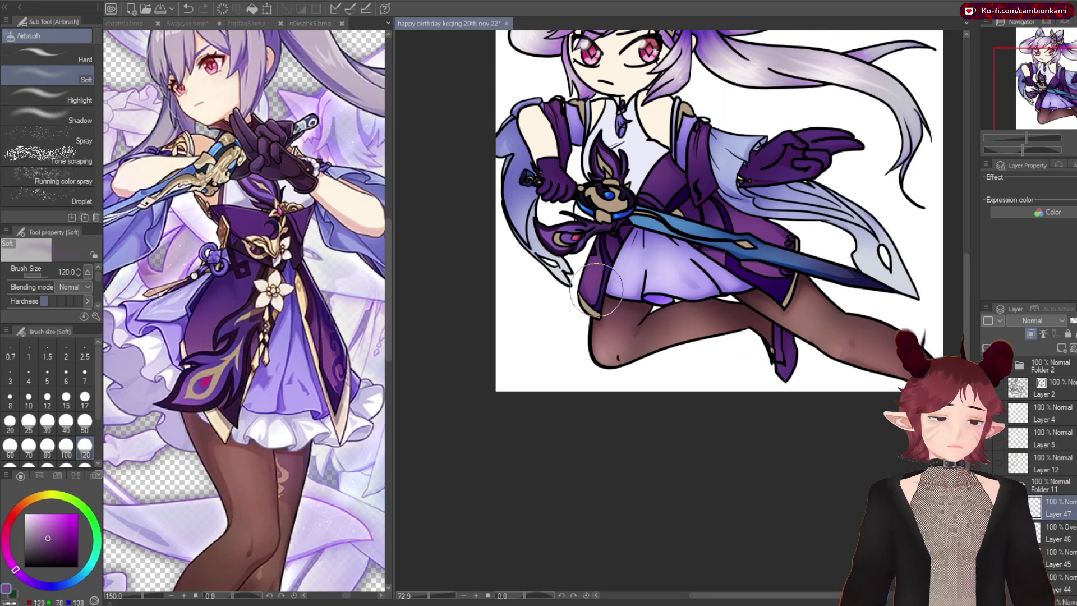
scroll(679, 252, "down", 1)
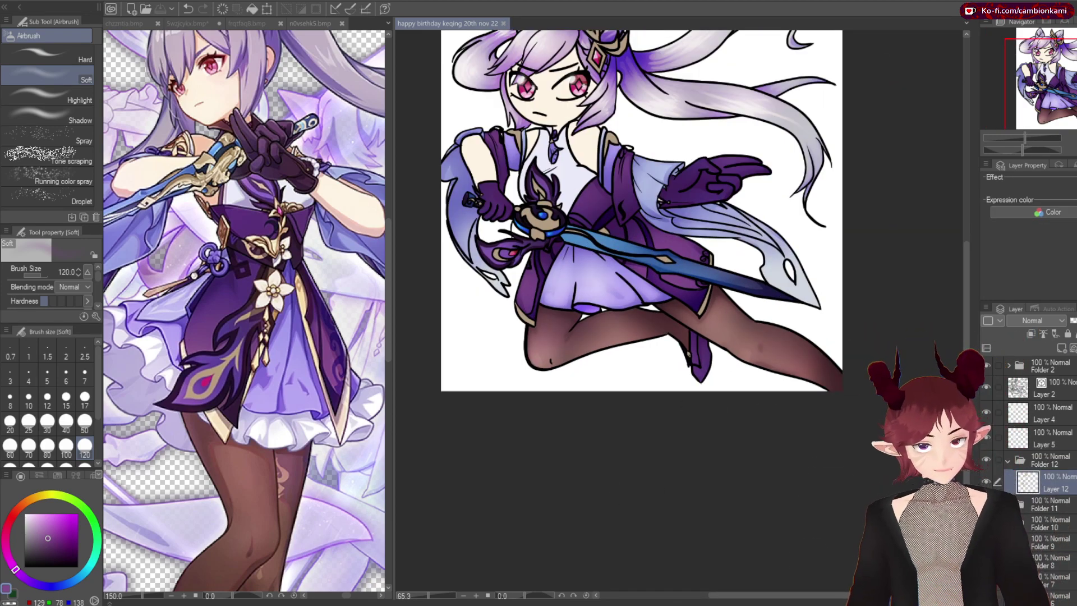
Airbrush cream, RGB 240, 226, 201, over the gold parts on a new layer in their own folder
scroll(953, 331, "up", 3)
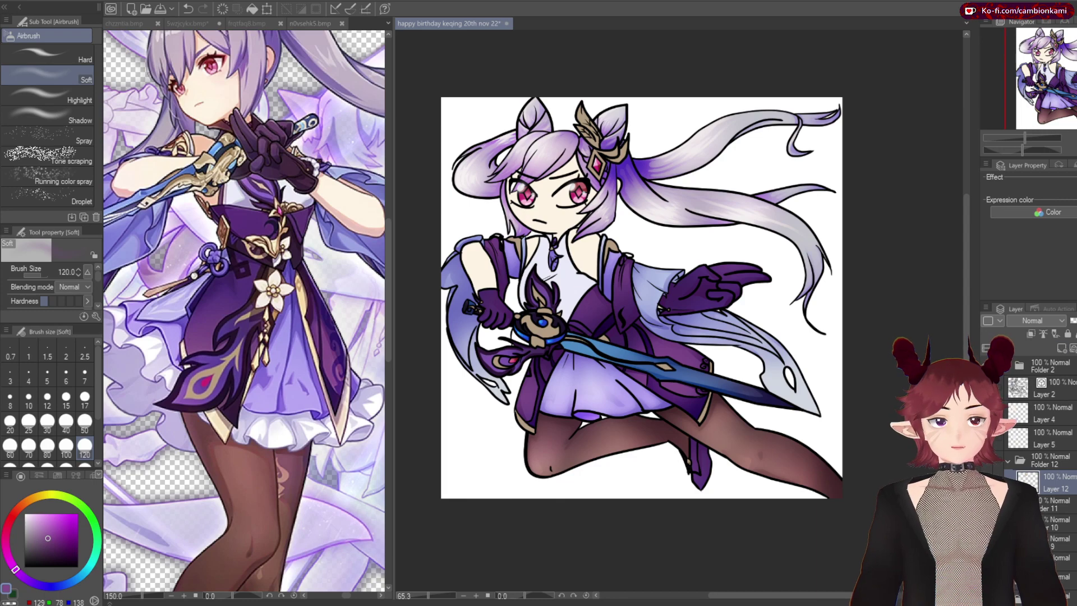
key("ctrl+shift+n")
scroll(577, 115, "up", 5)
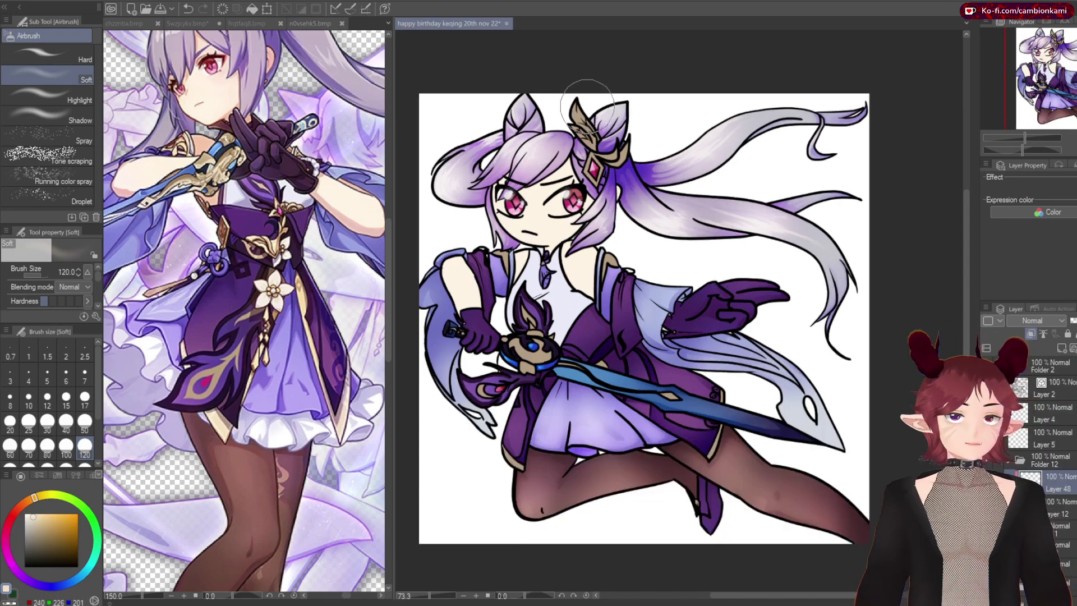
scroll(461, 273, "down", 10)
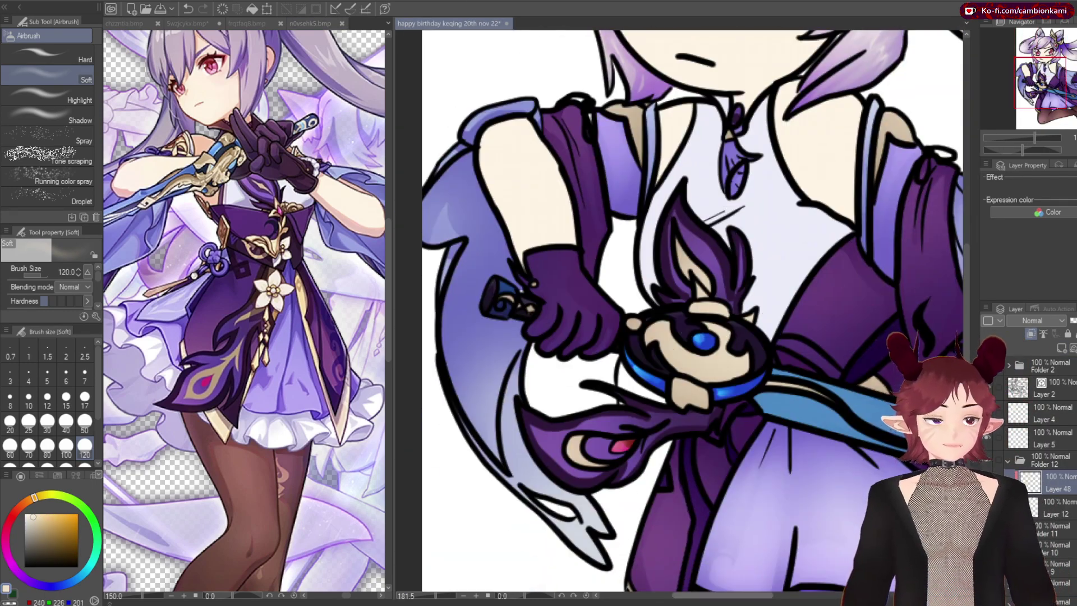
scroll(461, 273, "down", 4)
scroll(573, 280, "down", 3)
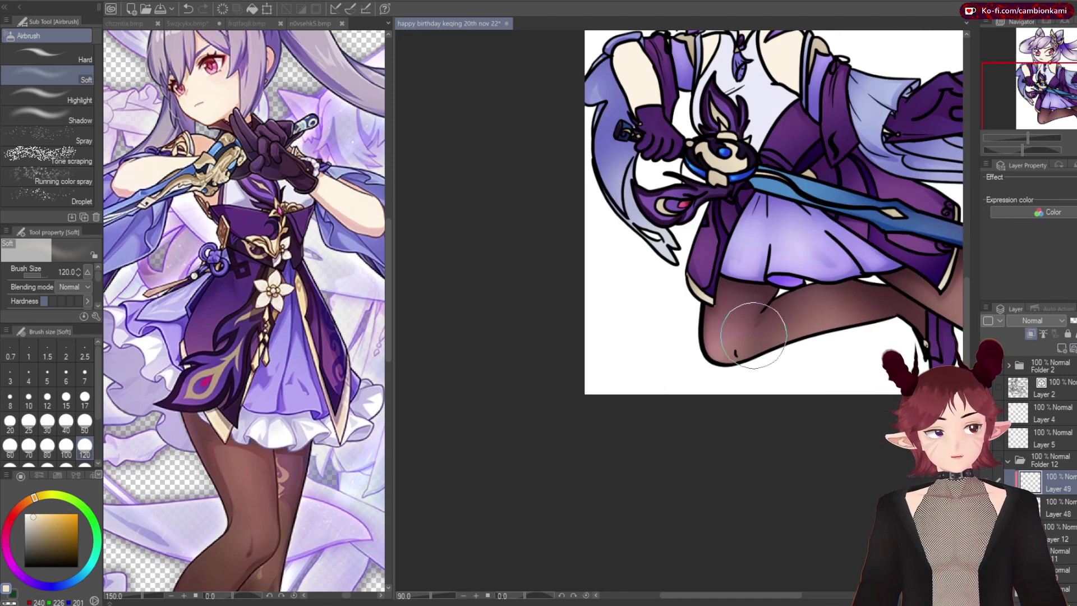
Paint brown shadows, RGB 171, 146, 131, on the gold hair ornament on a new layer and soften them with the eraser
scroll(492, 350, "up", 6)
key("p")
key("ctrl+shift+n")
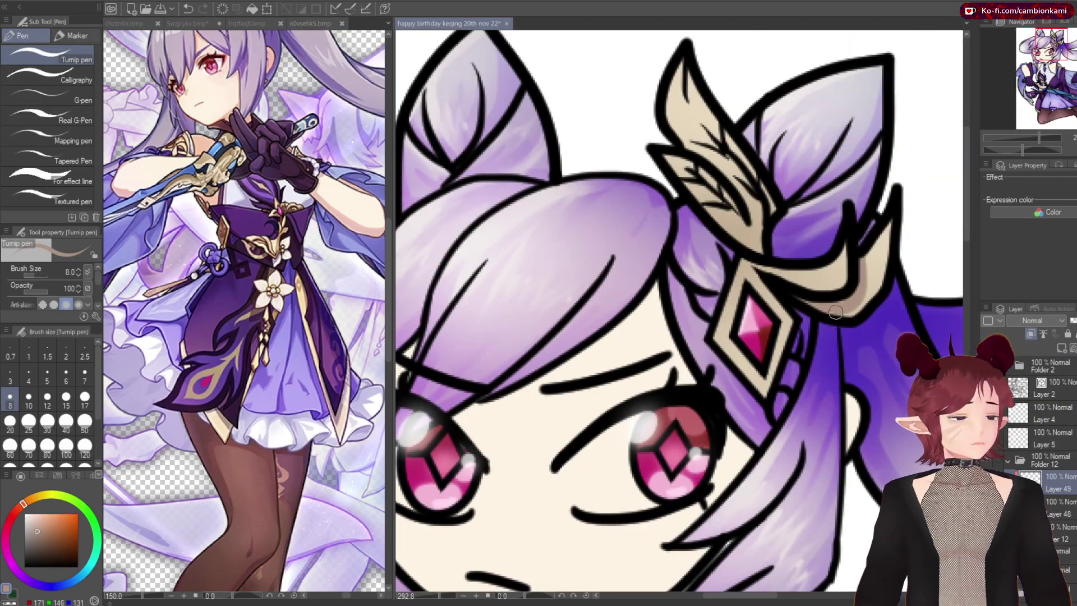
key("e")
key("p")
key("e")
key("p")
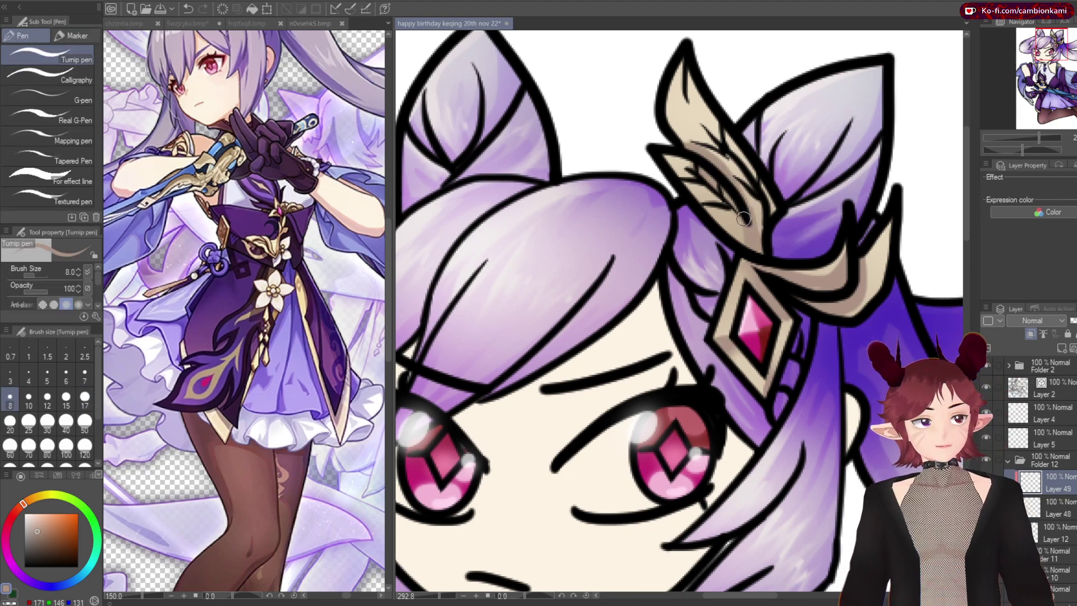
left_click_drag(694, 163, 741, 213)
key("e")
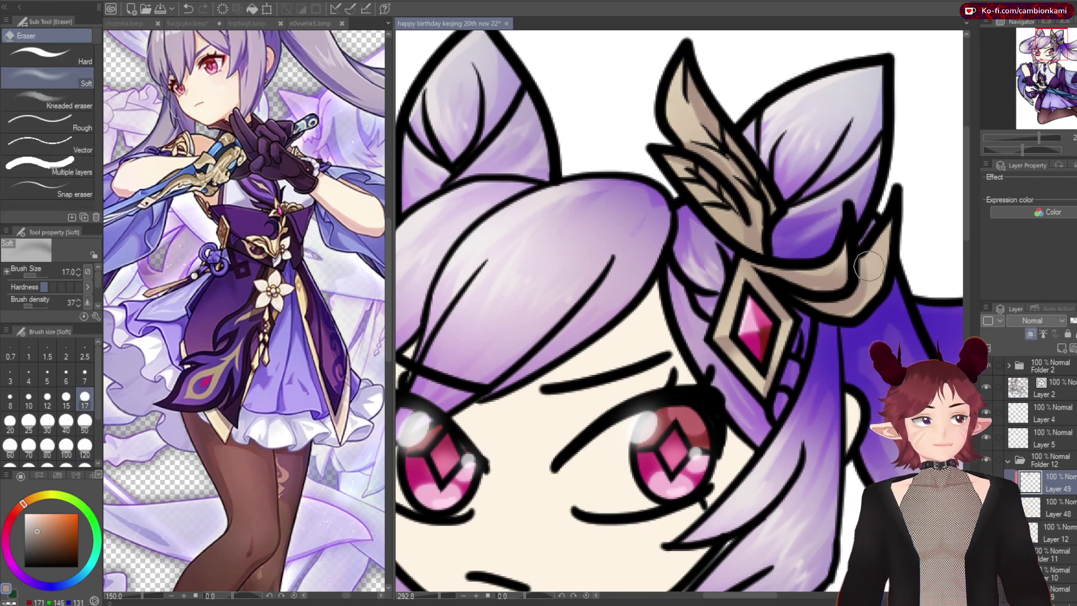
left_click_drag(690, 84, 682, 163)
Paint brown shadows on the gold shoulder trims and the small gold piece at the collar
scroll(682, 163, "down", 5)
key("p")
scroll(741, 459, "left", 3)
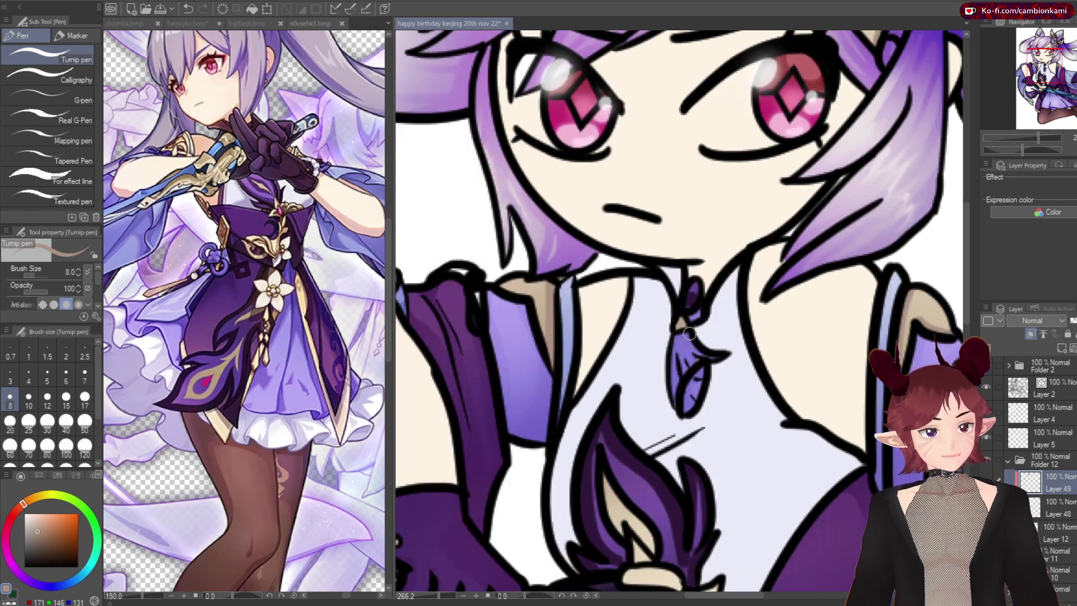
key("e")
key("p")
Paint brown shadows on the gold parts of the sword guard and blend them with the soft eraser and airbrush
scroll(636, 368, "down", 5)
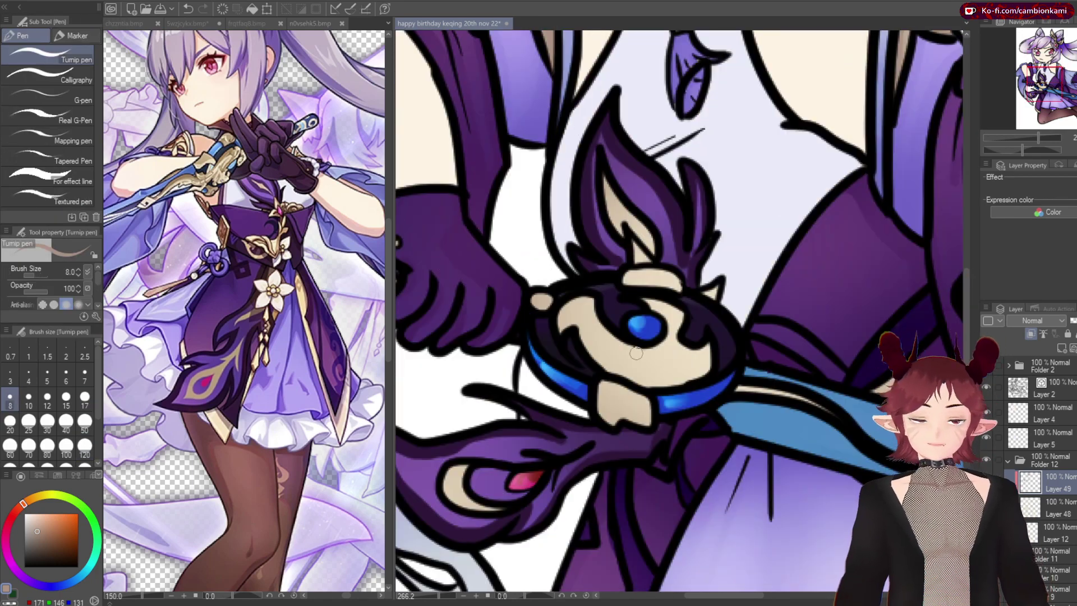
key("e")
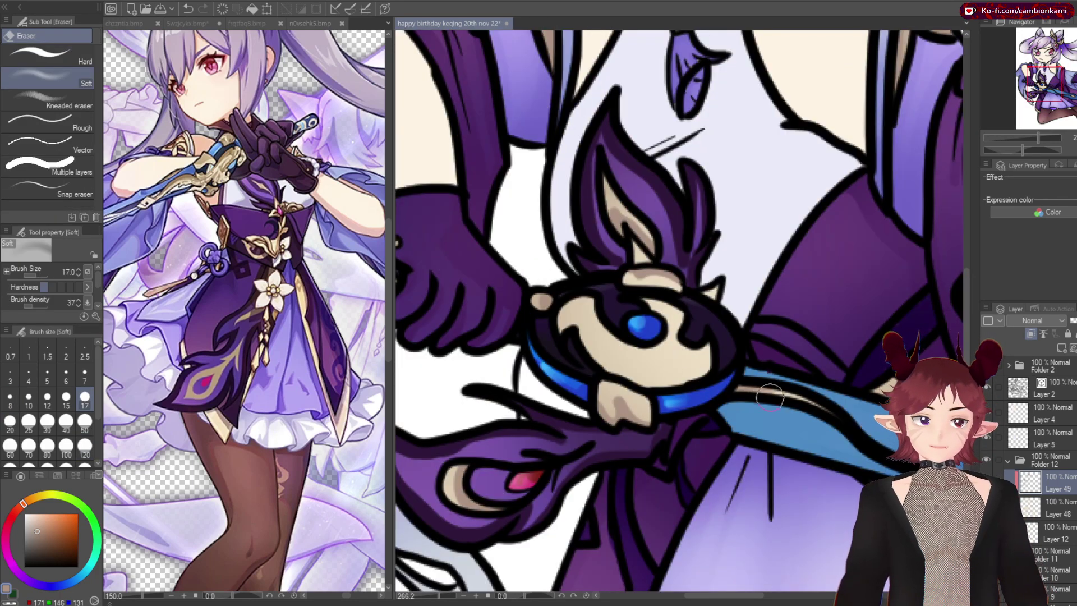
key("p")
key("e")
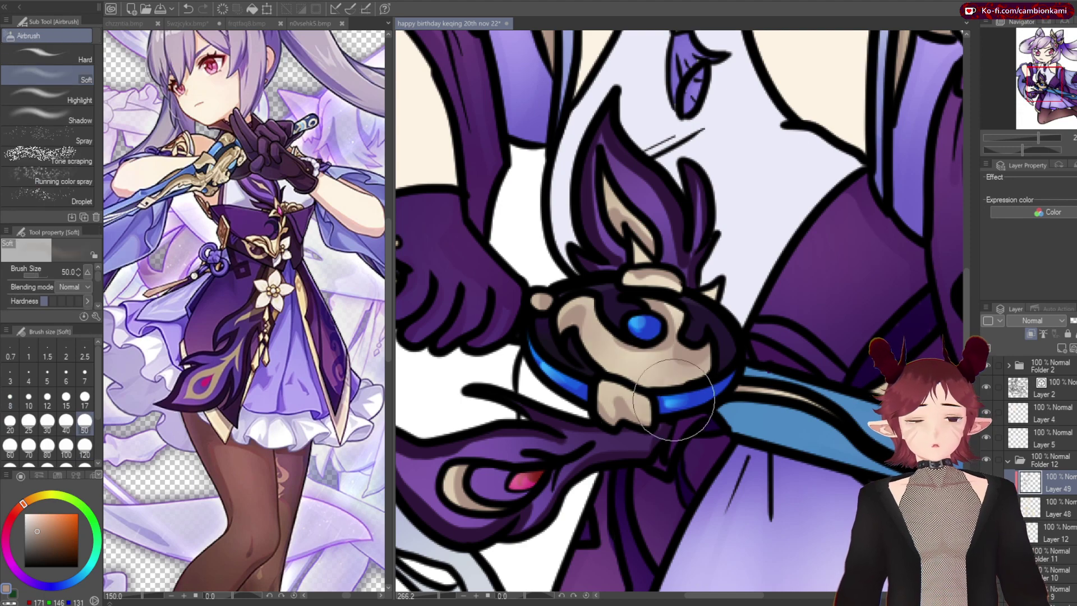
scroll(627, 548, "down", 5)
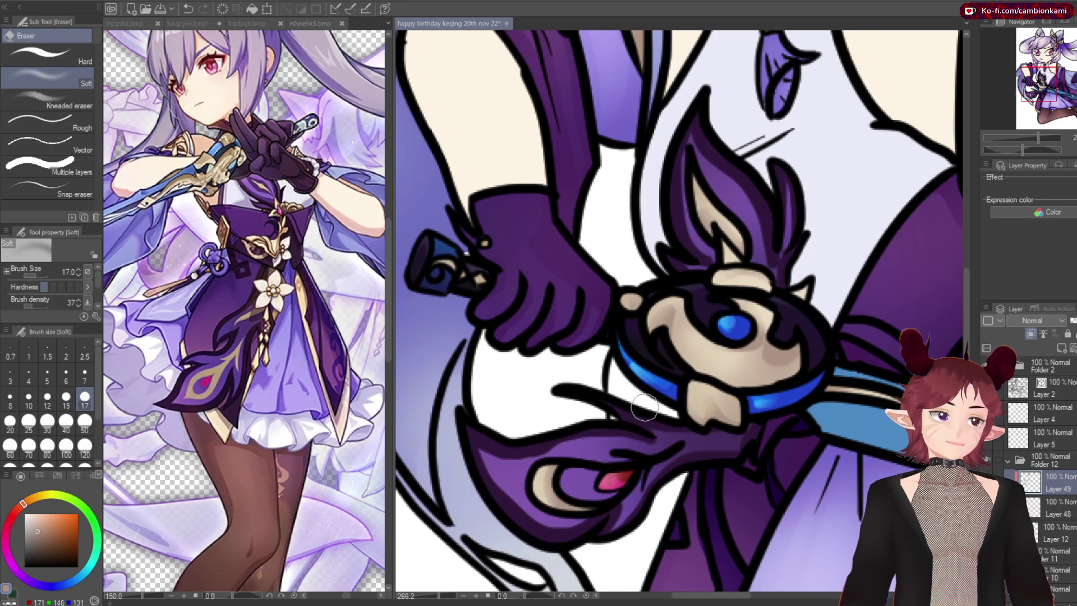
Paint and soften brown shadows on the gold trims along the coat's hem
key("p")
scroll(605, 436, "up", 6)
scroll(572, 413, "down", 3)
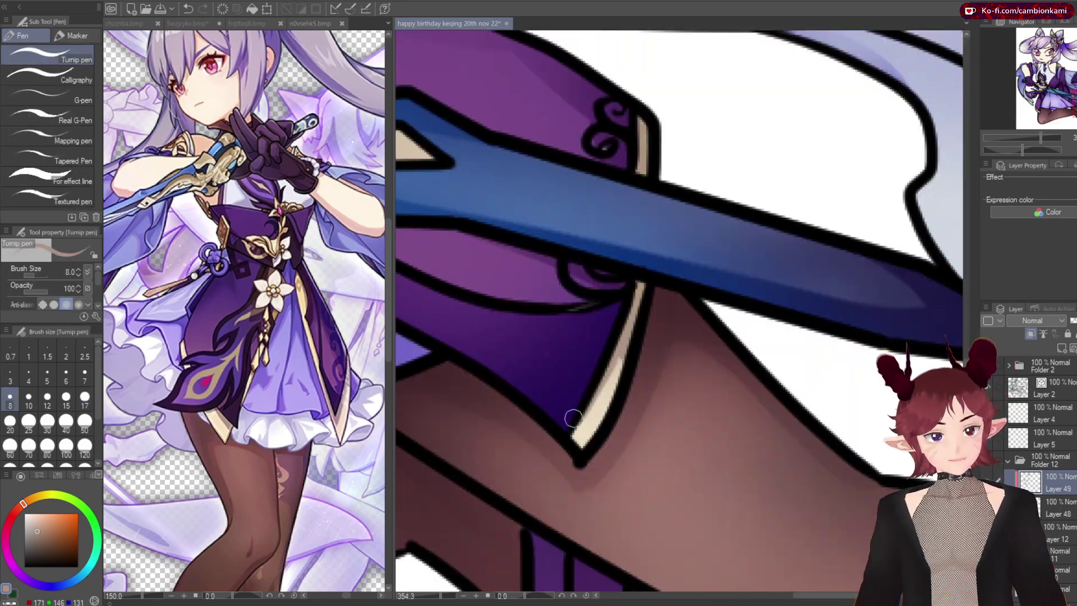
key("e")
scroll(563, 423, "up", 3)
key("p")
scroll(660, 428, "down", 4)
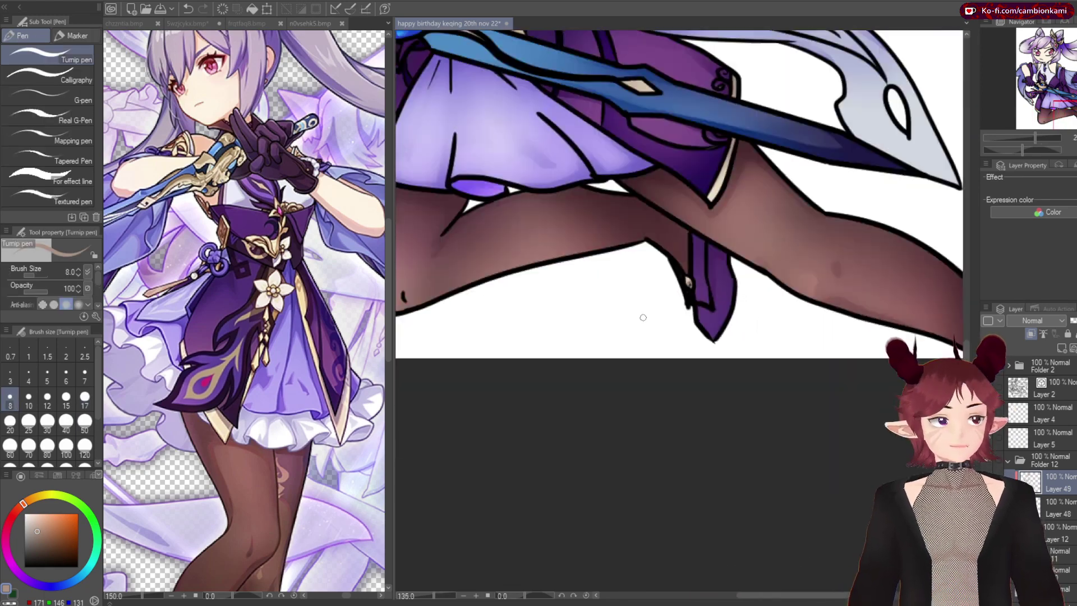
Paint off-white highlights, RGB 242, 239, 227, on the sword's gold fittings and the coat's gold hem on a new layer
key("ctrl+shift+n")
scroll(721, 496, "up", 5)
scroll(720, 496, "down", 4)
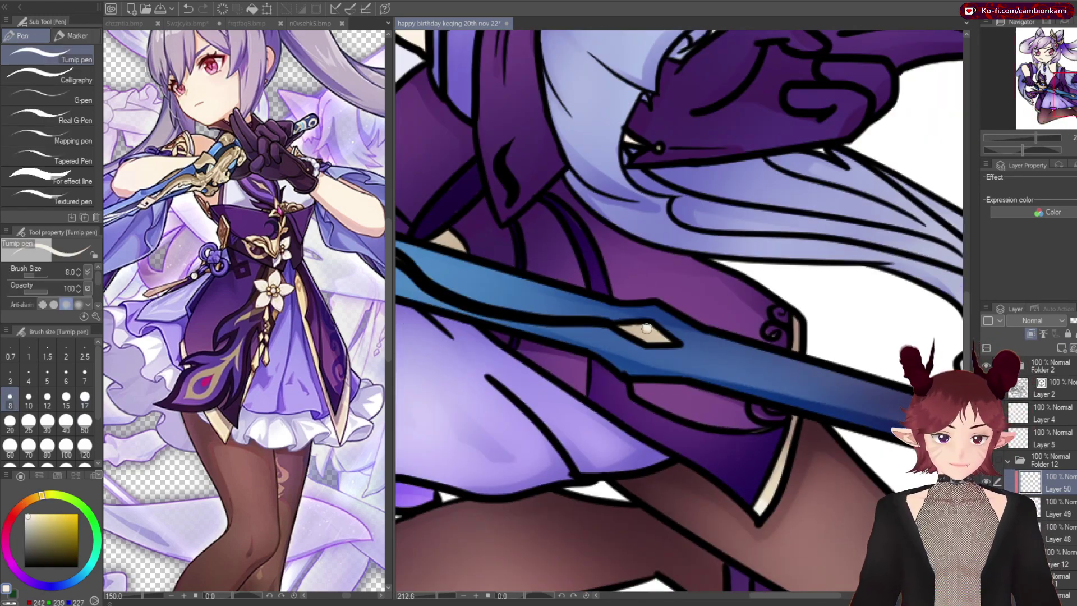
scroll(800, 499, "up", 2)
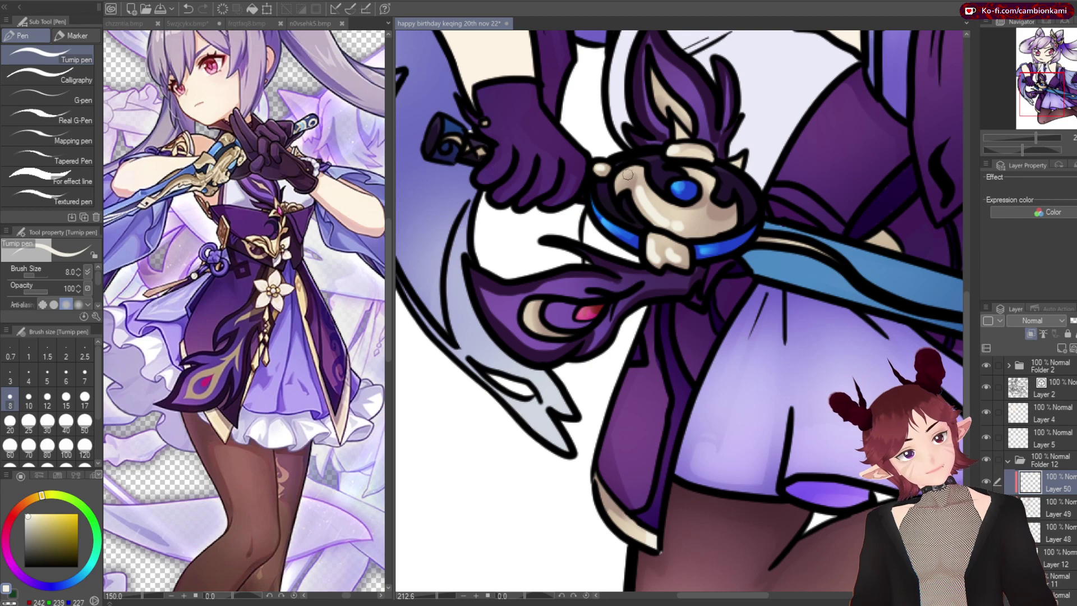
Add off-white highlights to the gold shoulder trims and hair ornament, and soften the gold highlights with the soft eraser
scroll(885, 239, "up", 5)
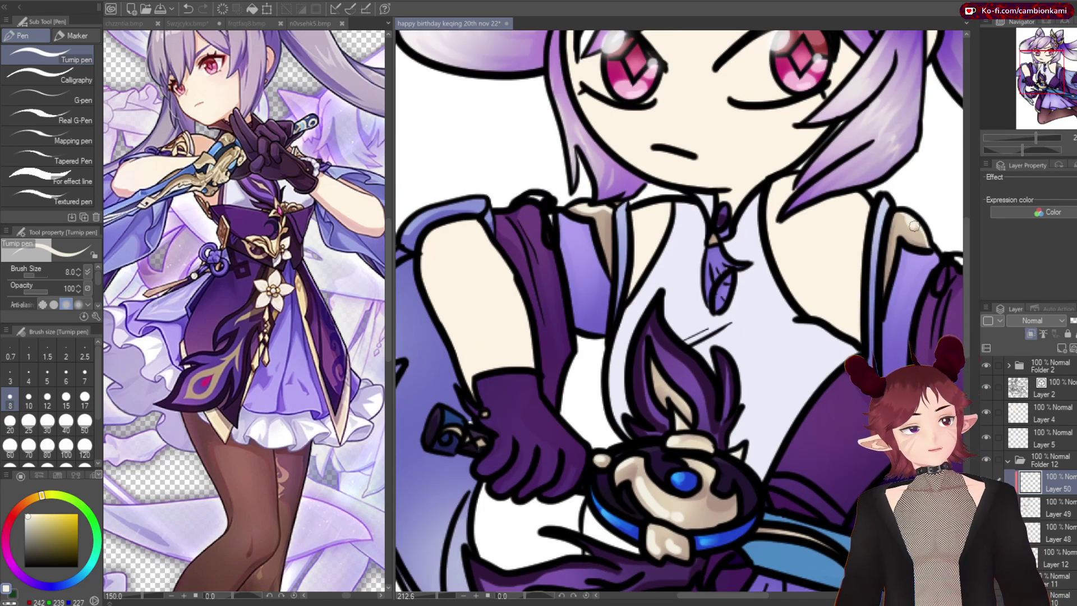
scroll(914, 226, "up", 5)
key("e")
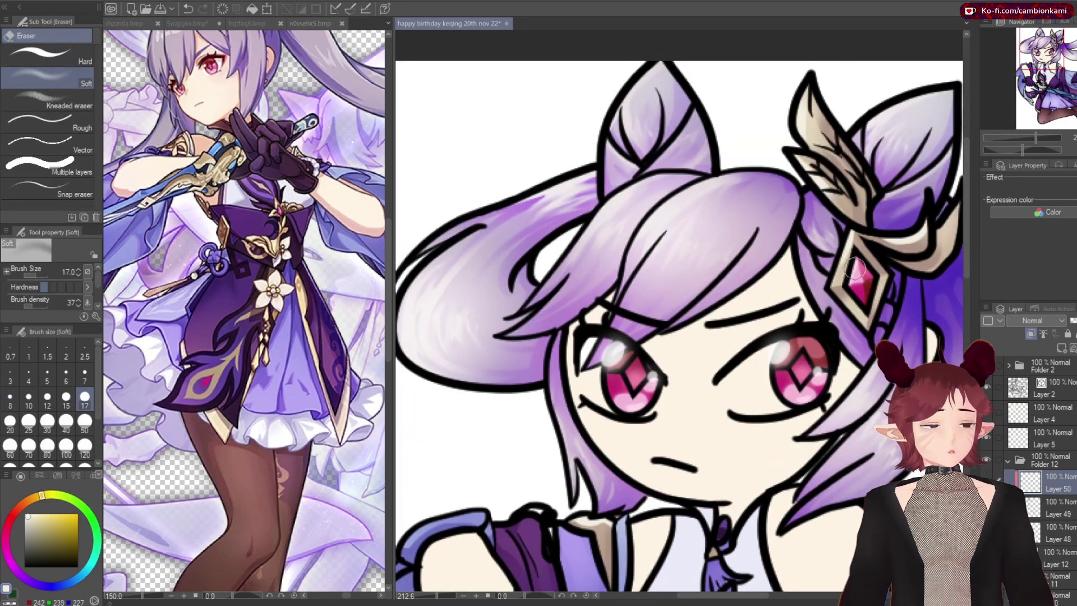
scroll(814, 292, "down", 5)
scroll(785, 324, "down", 5)
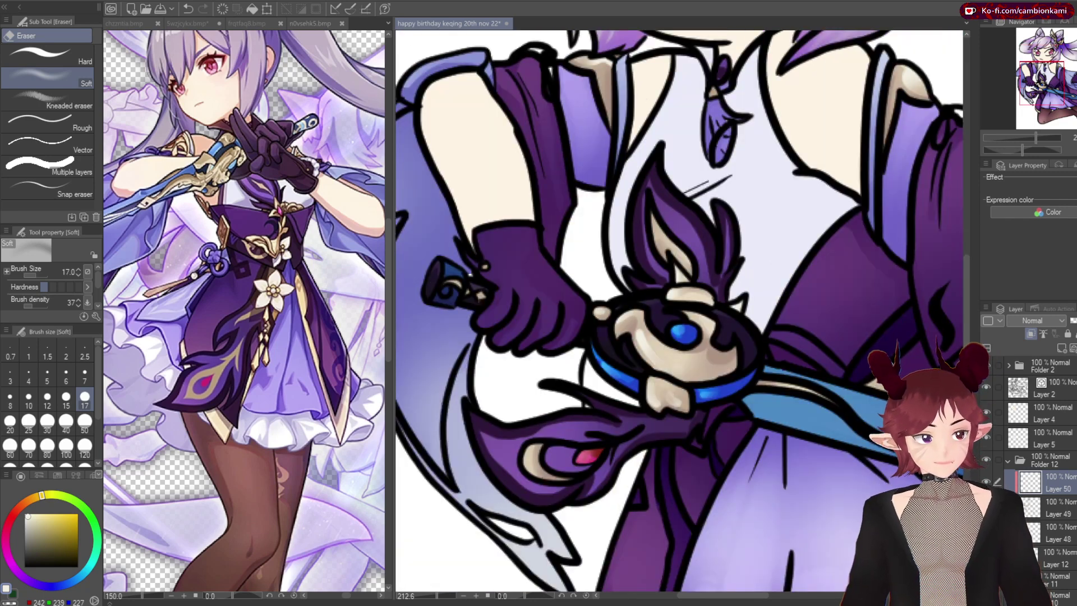
scroll(758, 559, "down", 5)
scroll(757, 560, "down", 6)
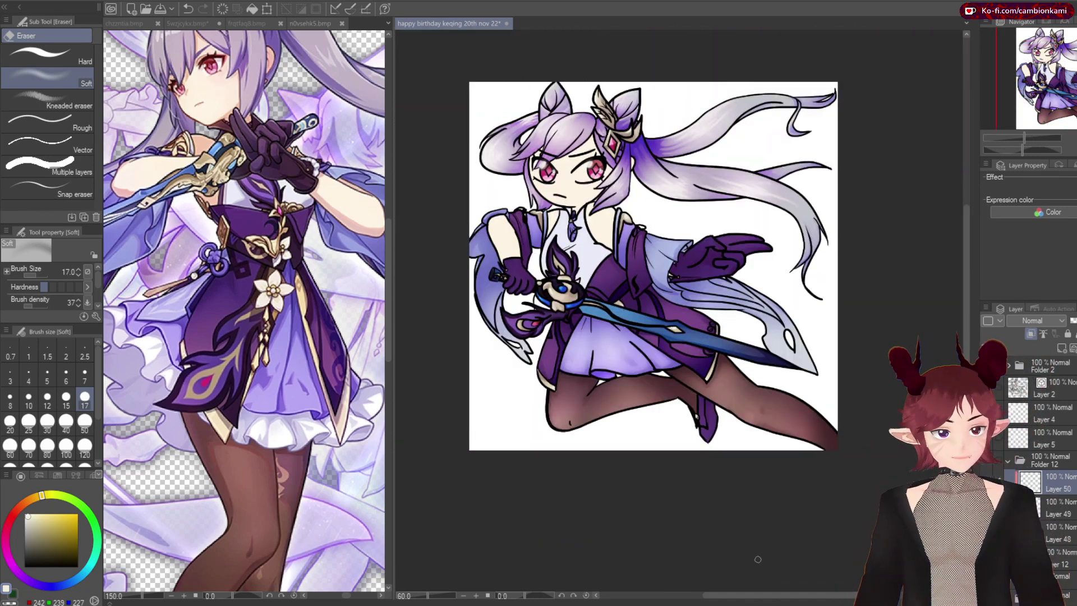
Shade the white top with lavender, RGB 171, 160, 200, on a new layer in its own folder, and set the folder's opacity to 51%
key("ctrl+shift+n")
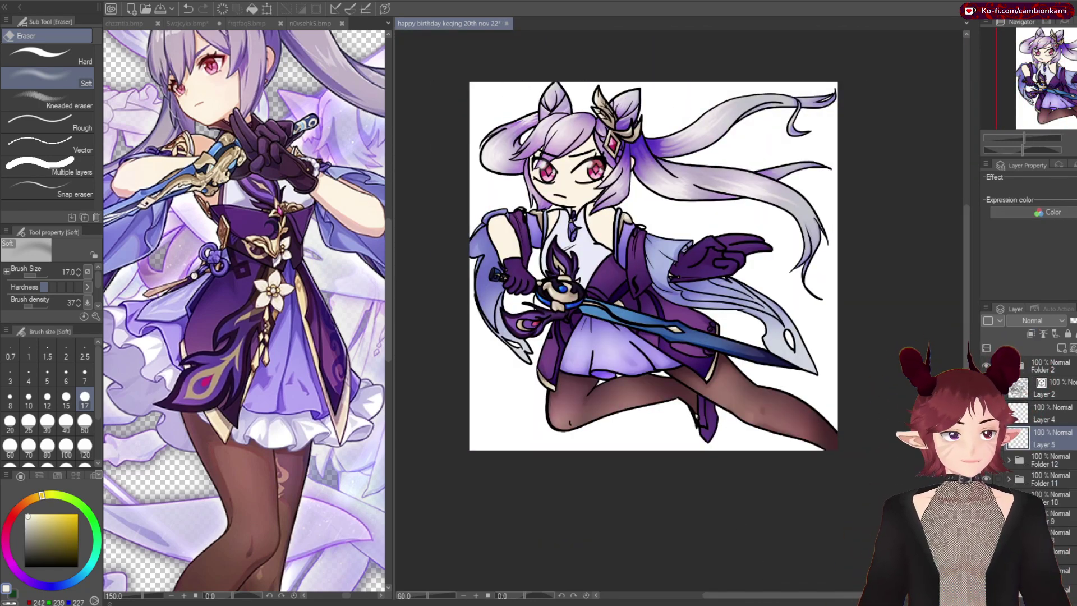
key("b")
scroll(577, 252, "up", 5)
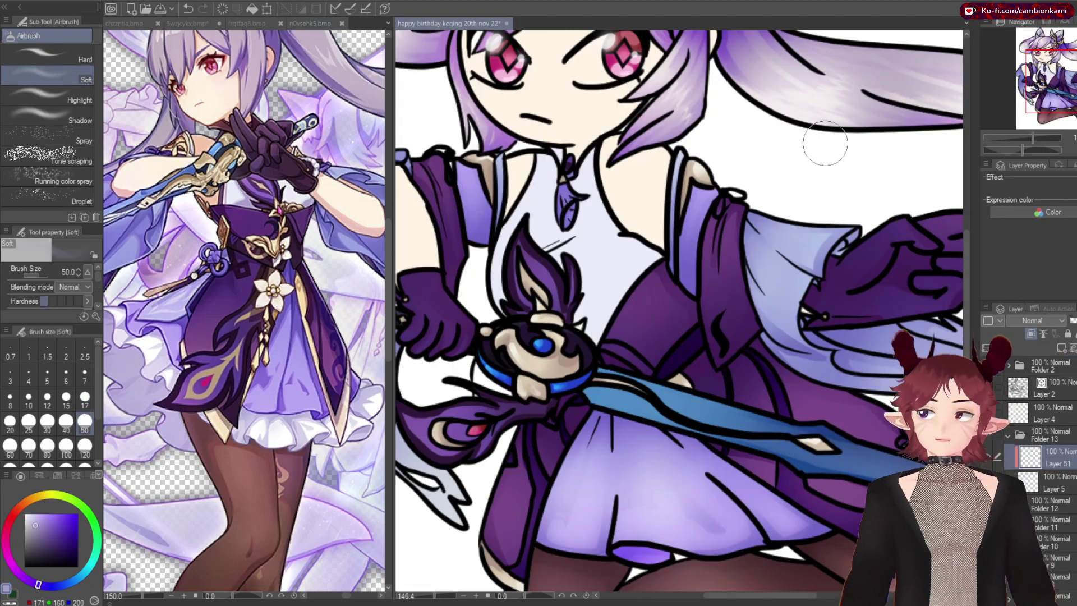
key("p")
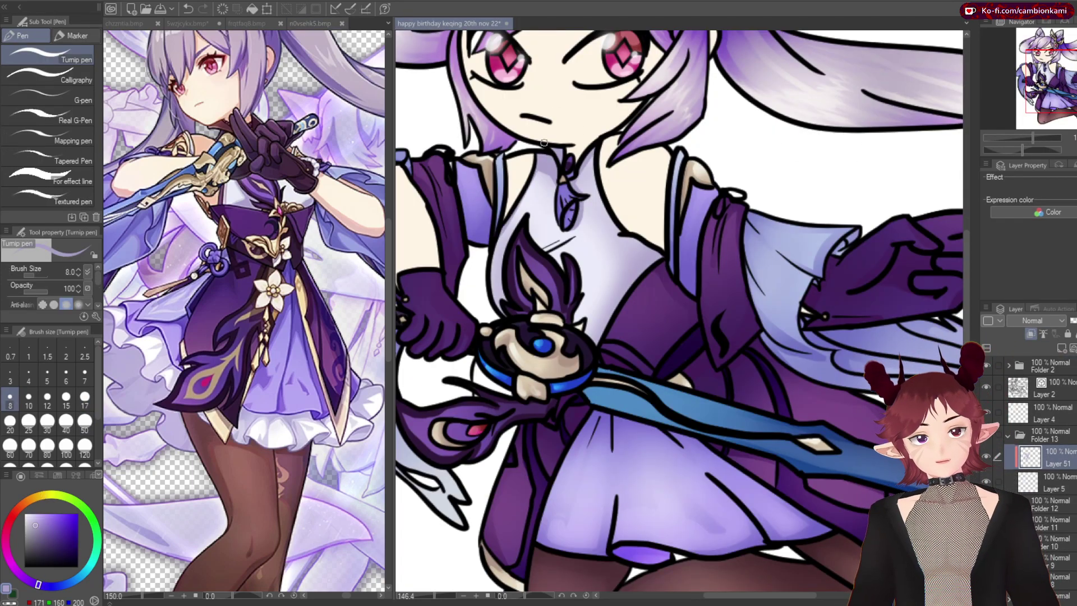
key("b")
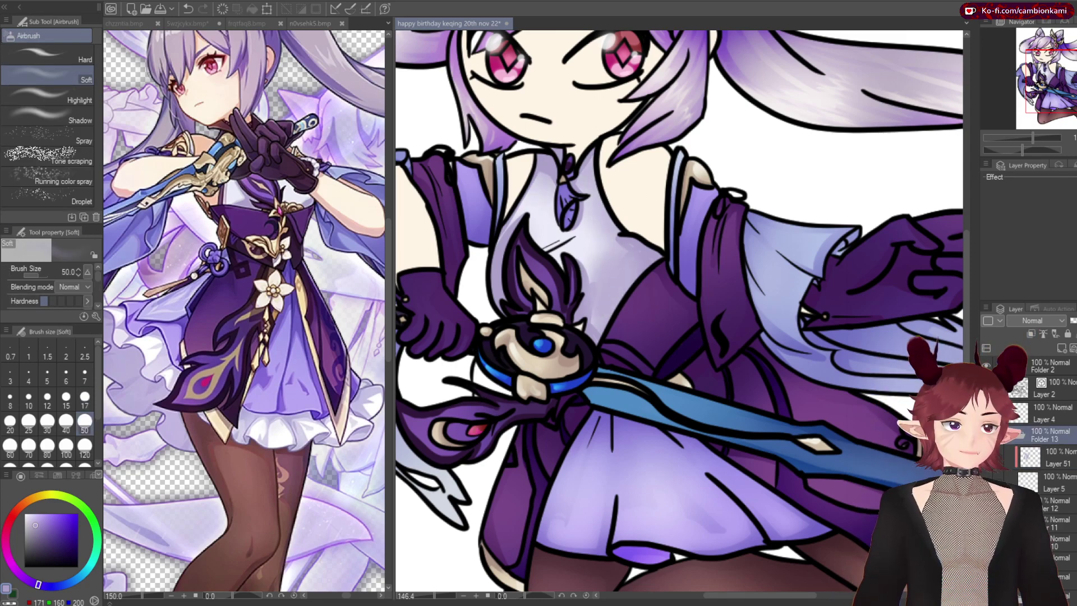
scroll(679, 314, "down", 4)
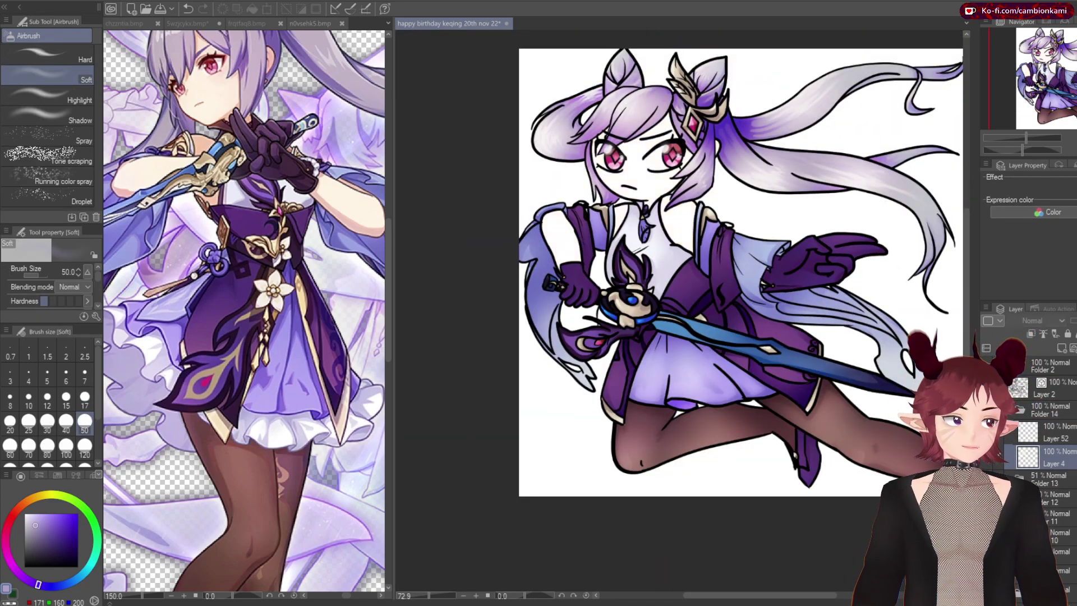
Airbrush peach, RGB 239, 204, 191, over the face, shoulders and arms on a new layer in the skin's own folder
scroll(679, 314, "up", 4)
key("p")
key("ctrl+Tab")
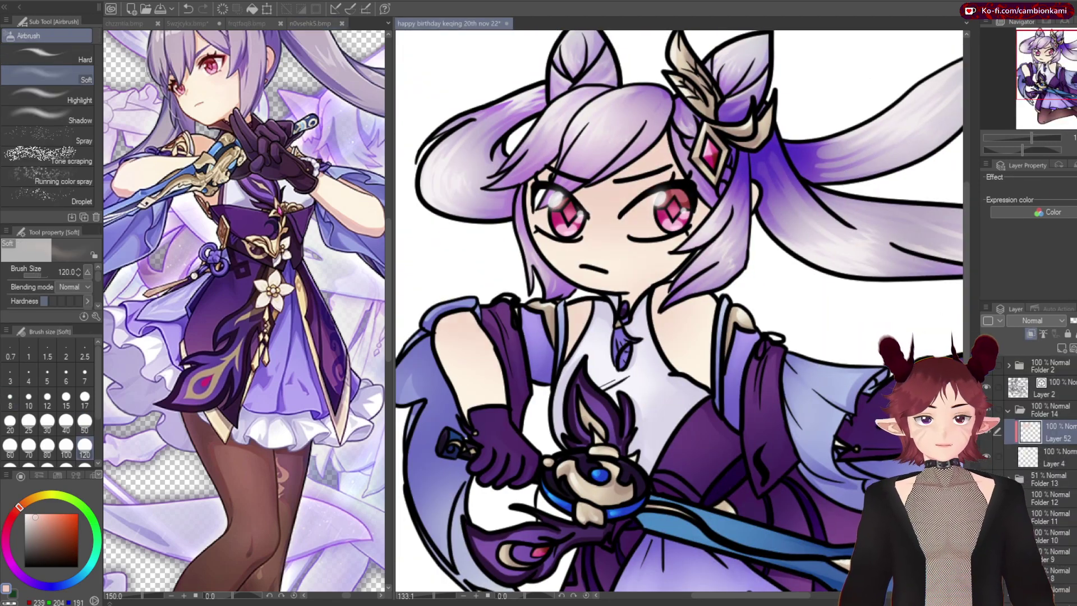
Paint pink skin shadows, RGB 229, 191, 185, on the neck, shoulders and arms with the Turnip pen on a new layer, and soften them
key("ctrl+Tab")
scroll(603, 211, "up", 3)
key("ctrl+shift+n")
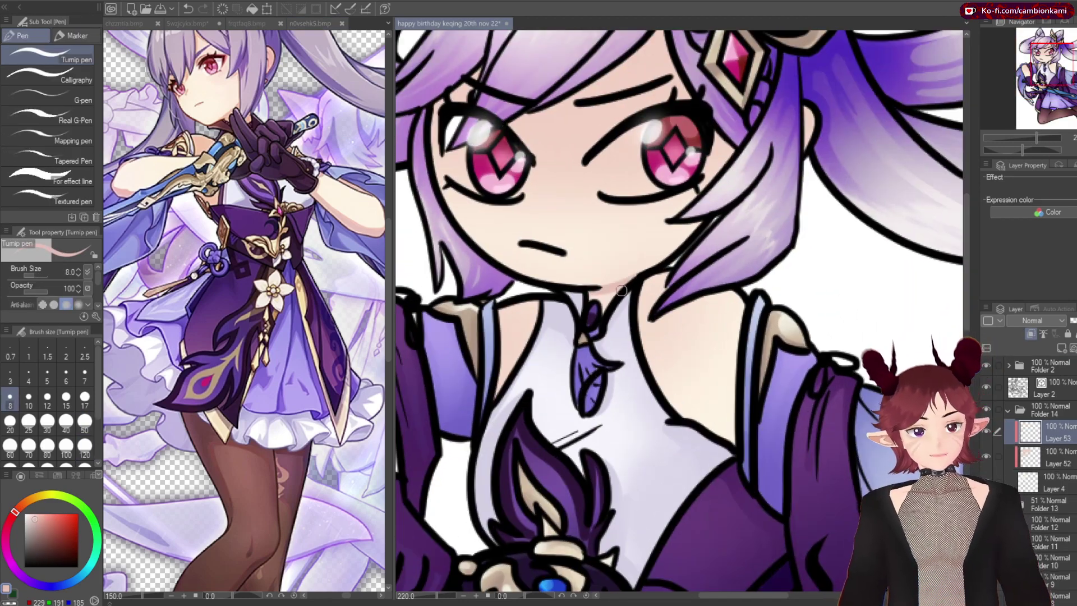
mouse_move(680, 258)
left_mouse_down()
mouse_move(746, 289)
mouse_move(655, 349)
left_mouse_up()
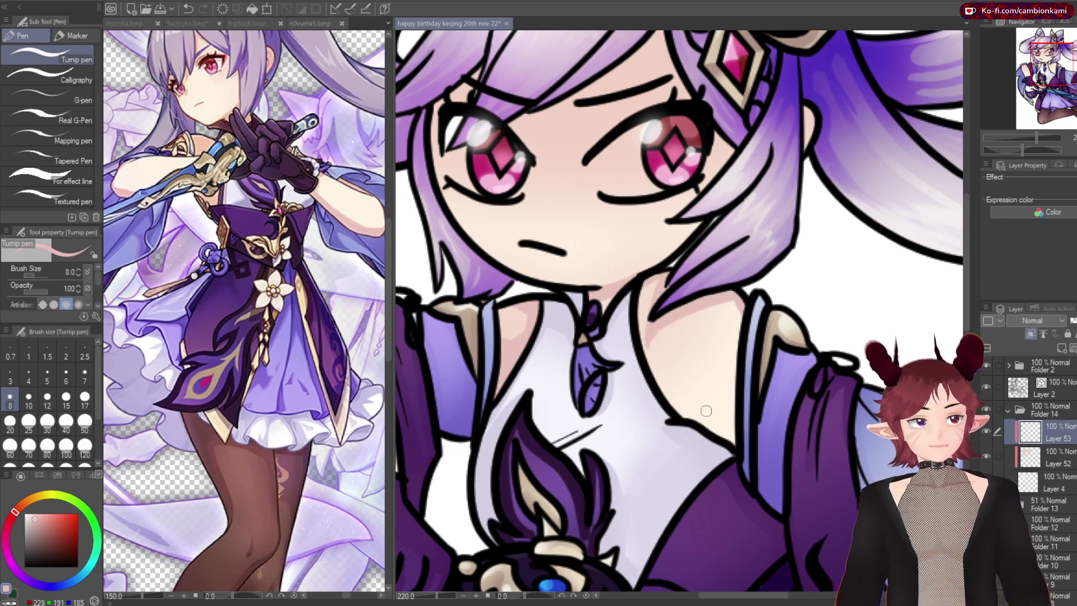
left_click_drag(706, 410, 690, 435)
scroll(488, 69, "up", 3)
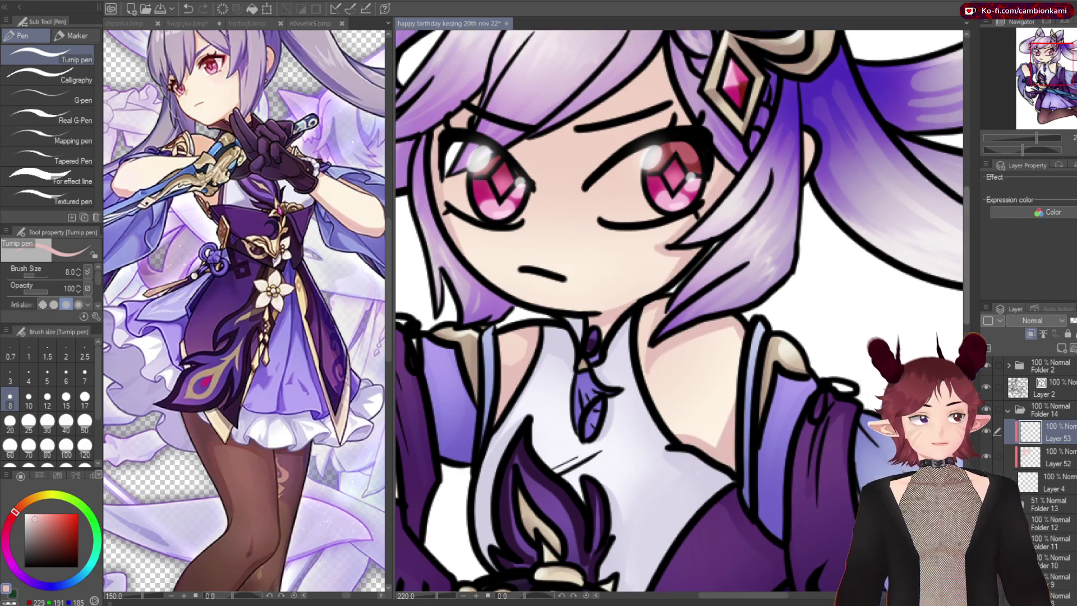
scroll(812, 206, "up", 2)
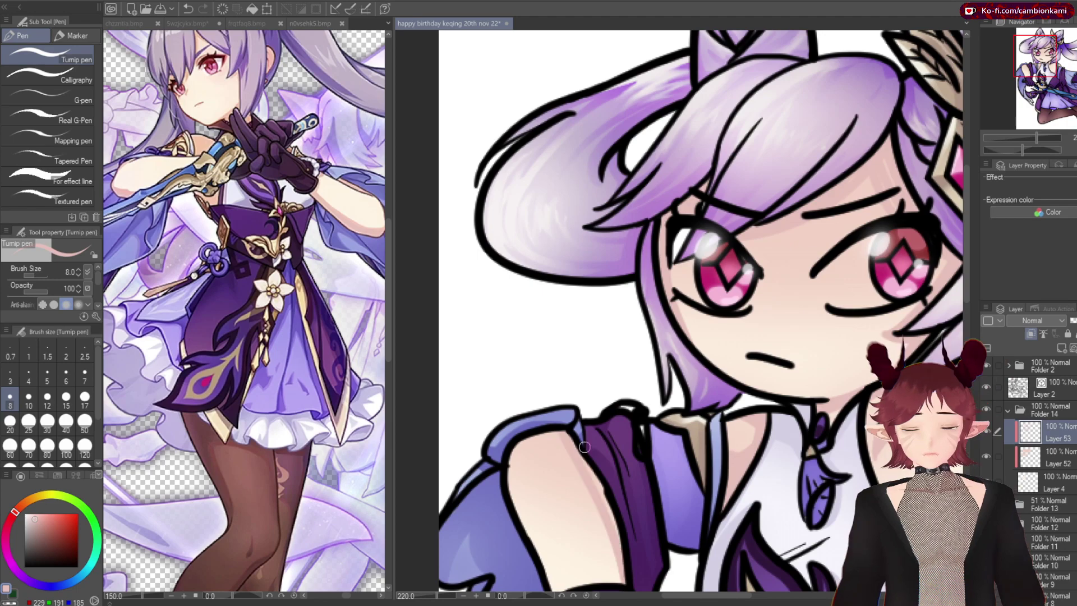
scroll(811, 206, "down", 5)
scroll(518, 442, "down", 2)
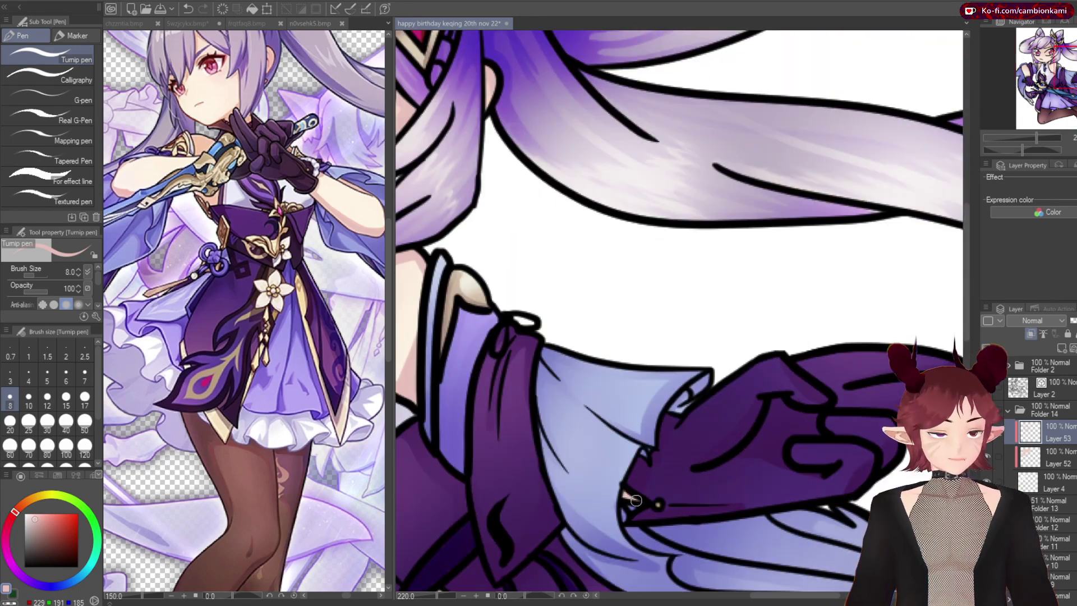
key("e")
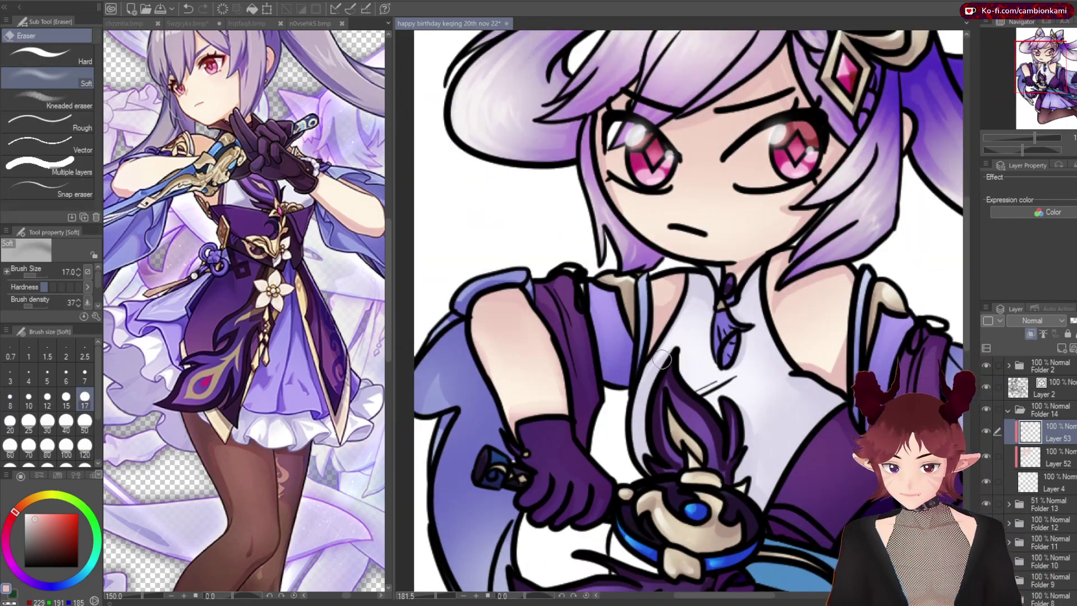
Airbrush a cream glow, RGB 253, 240, 224, over the skin on a new Add layer below the skin shadows
scroll(767, 115, "down", 3)
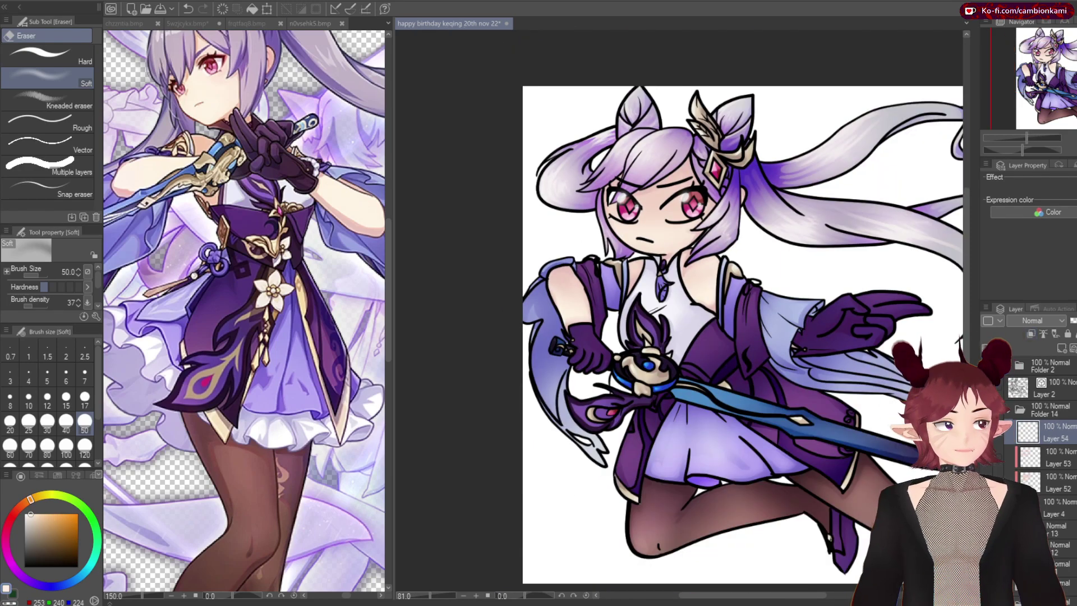
scroll(473, 324, "up", 2)
key("b")
scroll(575, 337, "down", 2)
scroll(542, 250, "up", 4)
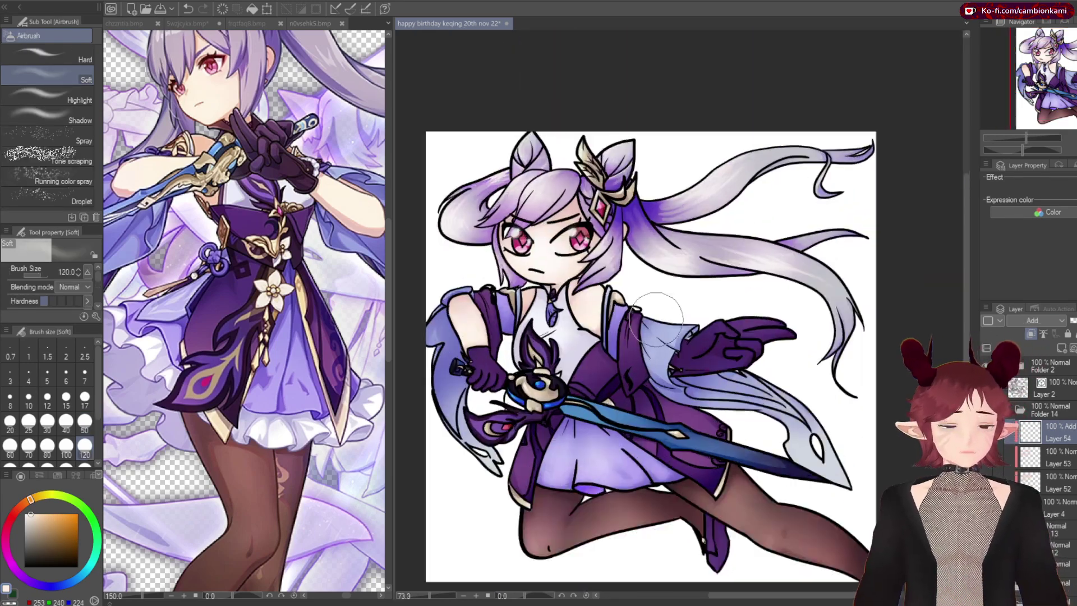
key("e")
scroll(542, 250, "down", 3)
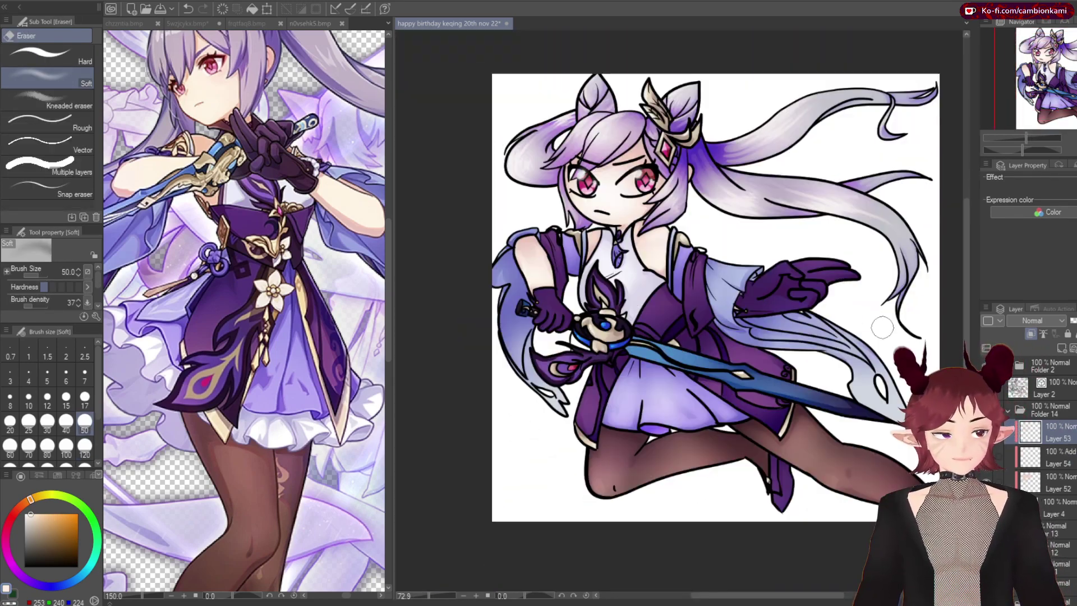
Block in the sclera of both eyes with red using the size 8 Turnip pen on a new layer in its own folder
scroll(542, 250, "up", 1)
key("ctrl+shift+n")
scroll(679, 309, "up", 4)
key("p")
left_click_drag(526, 180, 496, 230)
scroll(477, 180, "left", 2)
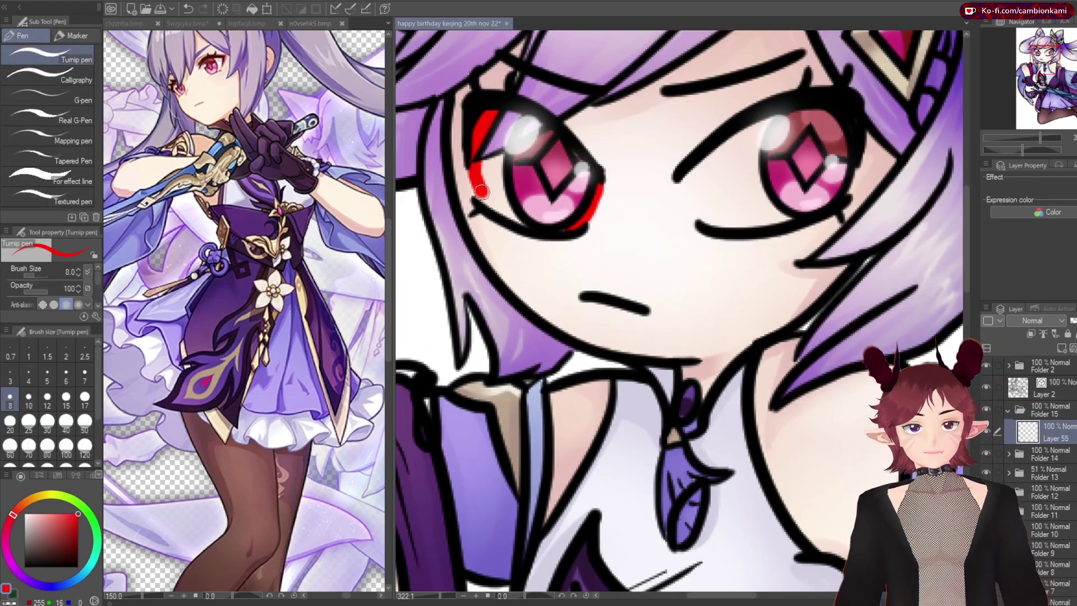
left_click_drag(505, 161, 493, 221)
left_click_drag(688, 180, 727, 221)
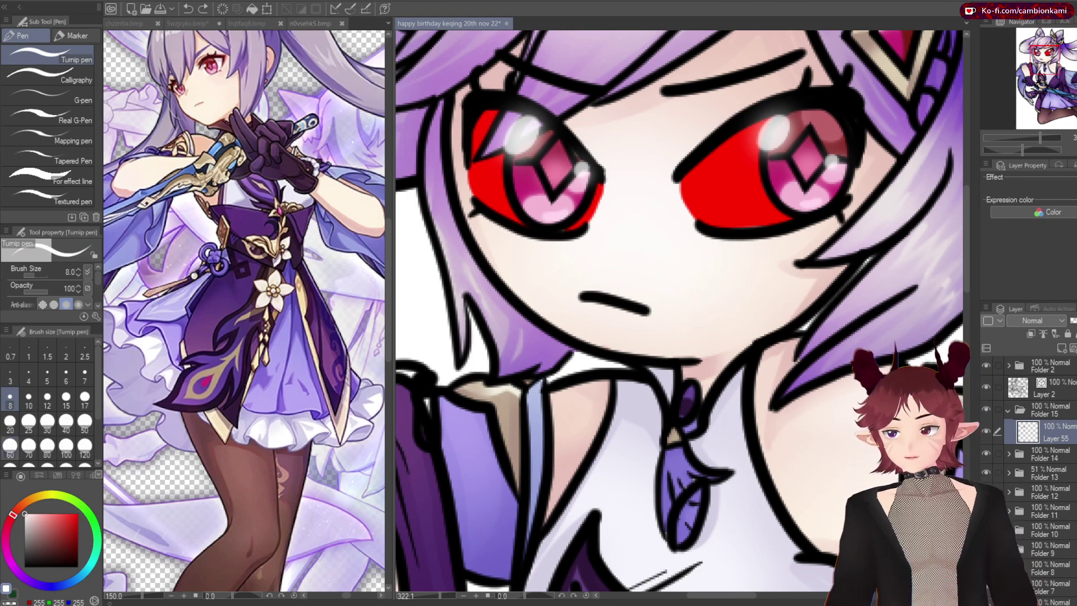
Recolor the sclera white and shade its upper part with lavender, RGB 214, 204, 220, on a new clipped layer, softening with the eraser
key("x")
key("alt+BackSpace")
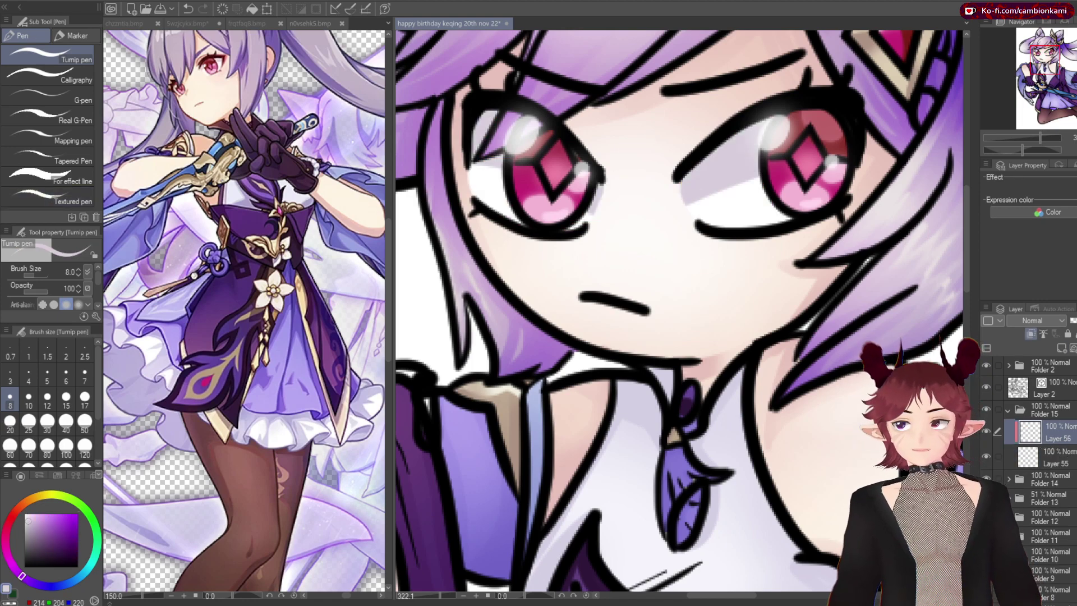
key("e")
scroll(800, 321, "down", 5)
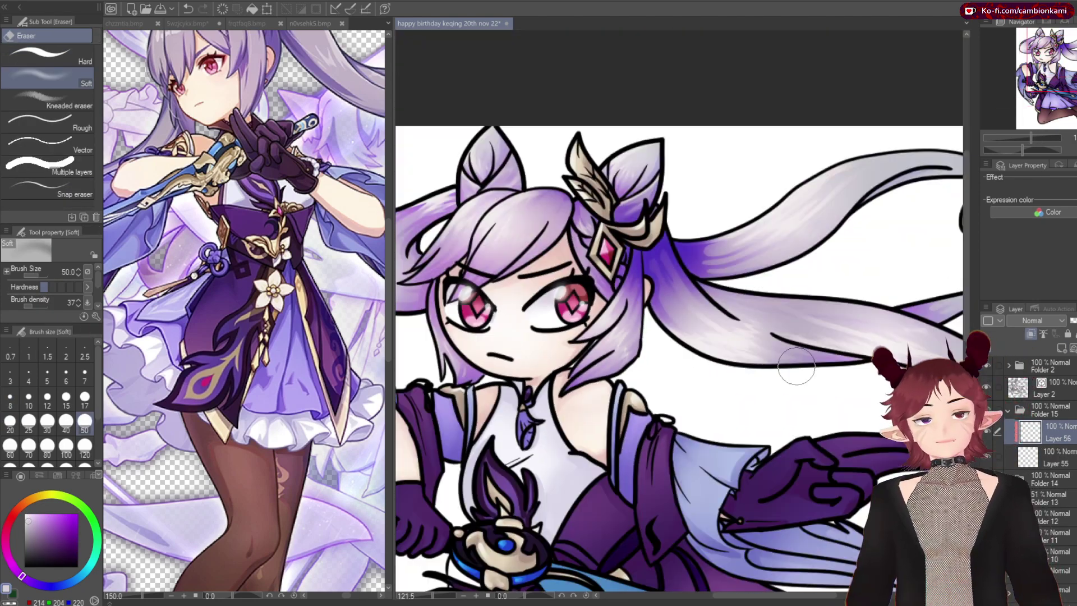
Hide the white background and paste a flattened copy of the colors above the line art, clipped to it to tint the lines
scroll(800, 321, "down", 1)
scroll(800, 321, "up", 1)
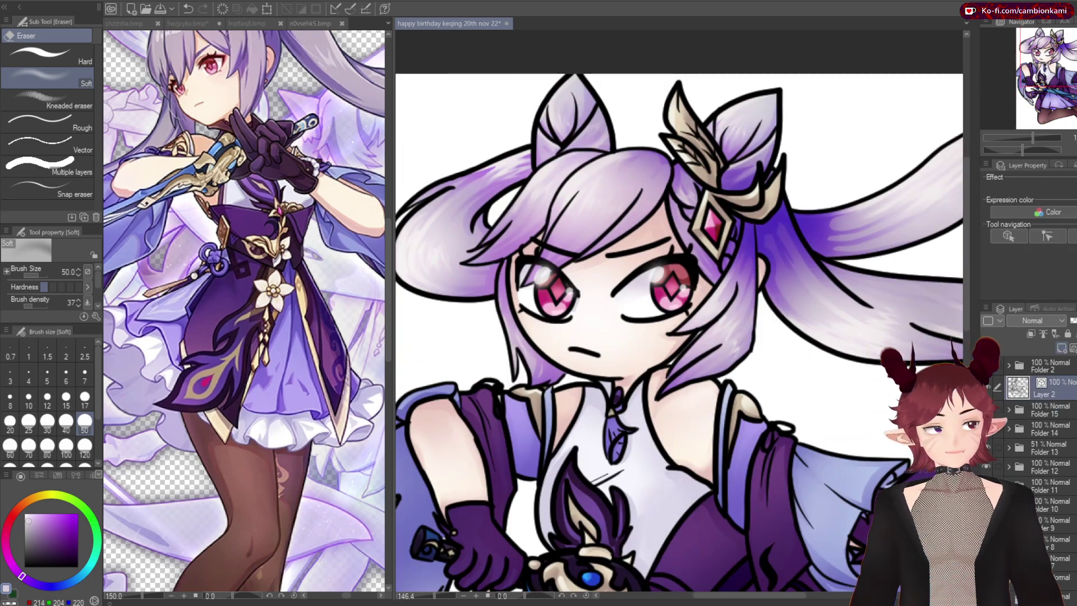
scroll(800, 321, "down", 2)
key("ctrl+shift+n")
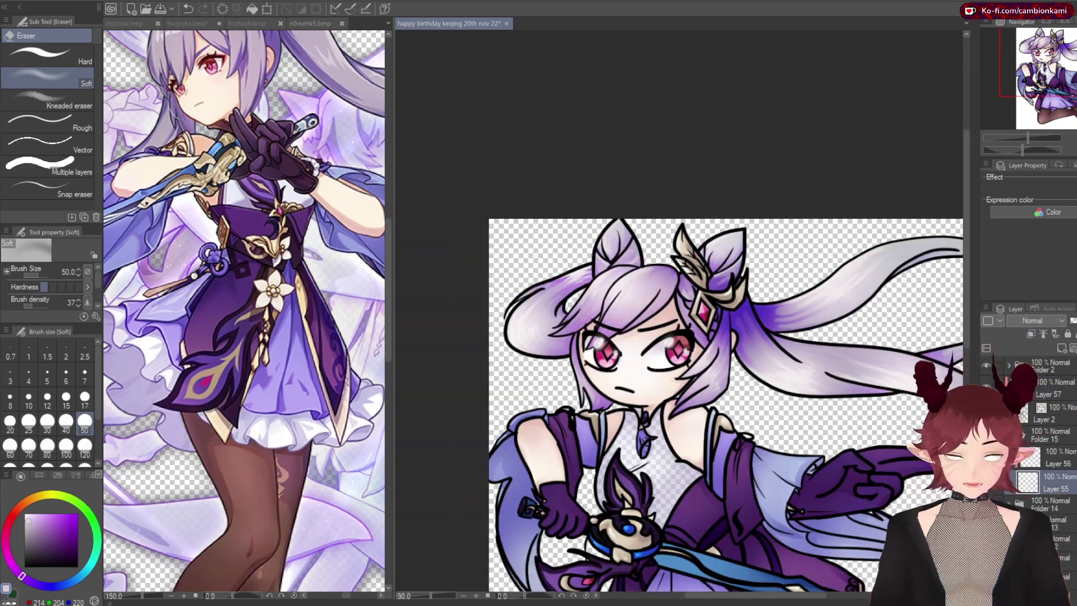
left_click(1061, 522)
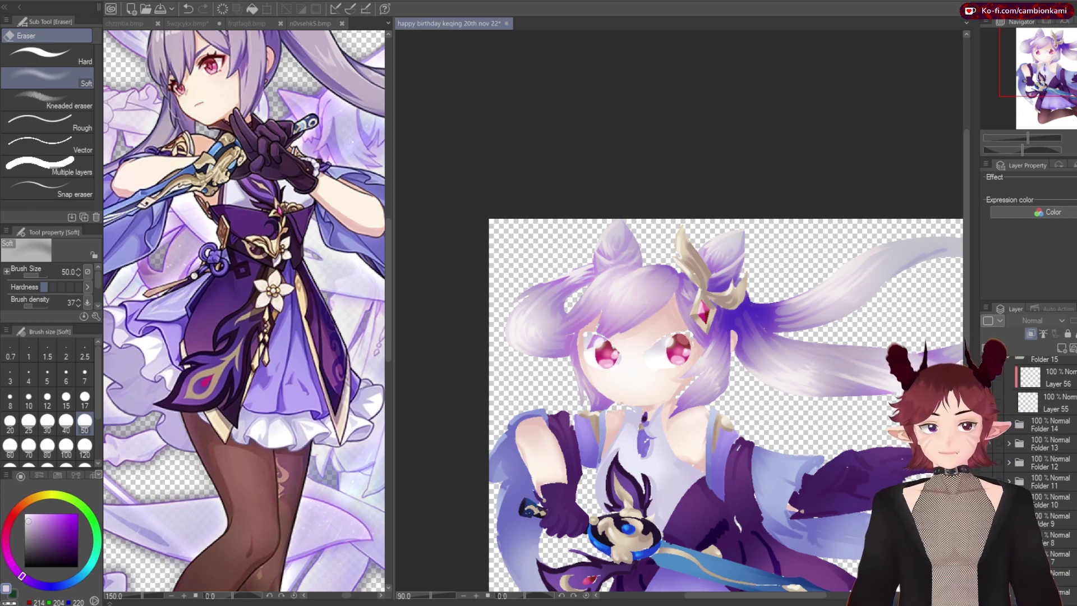
scroll(1038, 448, "up", 3)
key("ctrl+v")
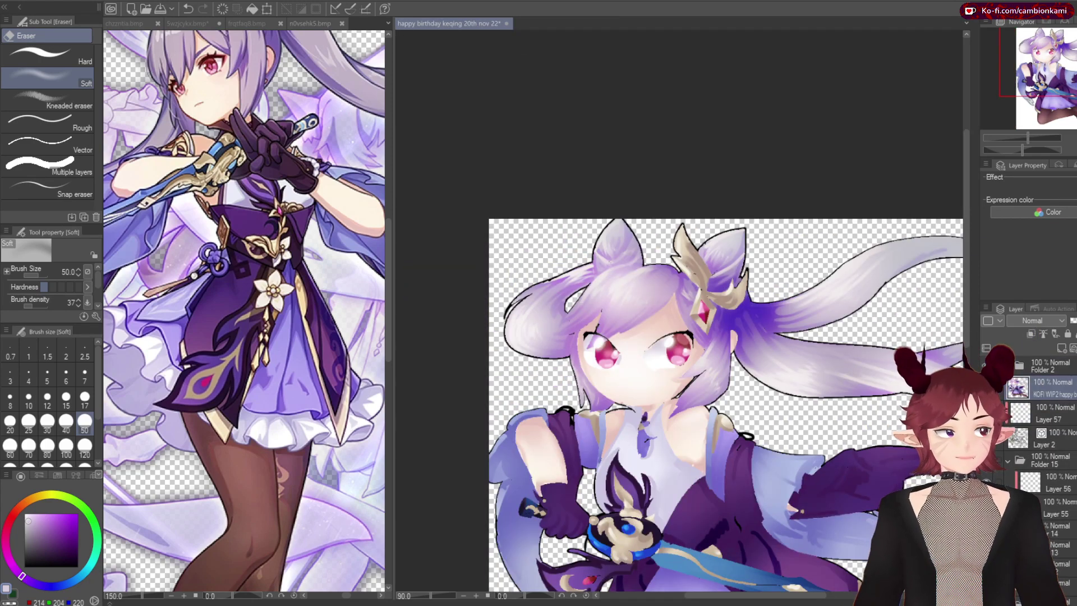
scroll(726, 404, "down", 3)
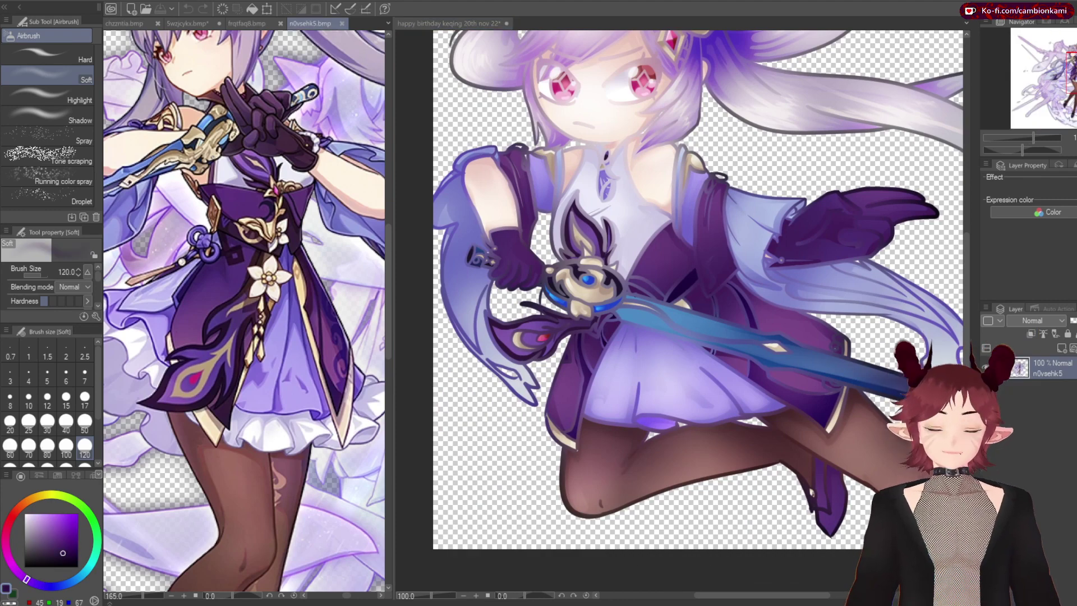
Airbrush the clothing's line art with dark purples, RGB 45, 19, 67 and 82, 58, 107, on a clipped layer, checking the full-body reference
mouse_move(517, 192)
left_mouse_down()
mouse_move(690, 291)
mouse_move(714, 270)
left_mouse_up()
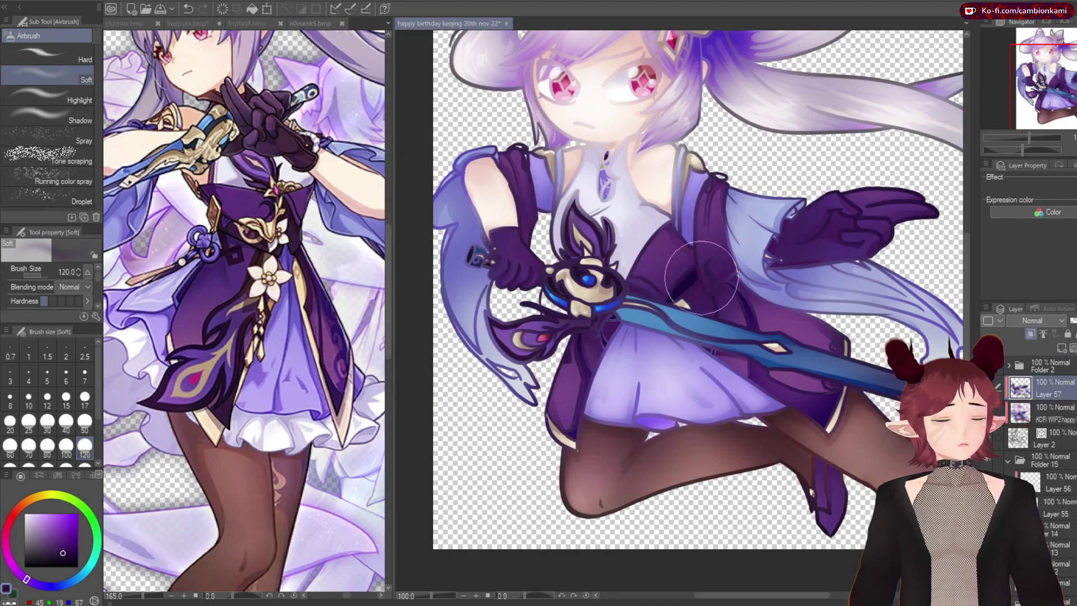
left_click(247, 23)
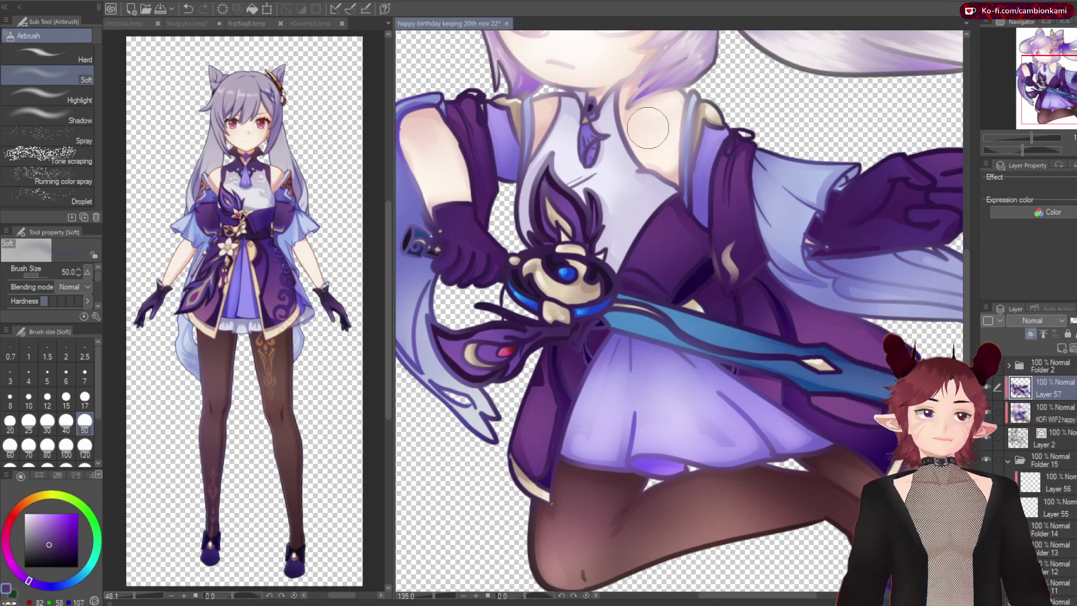
left_click(310, 23)
Airbrush the line art around the arms and face with reddish brown, RGB 112, 57, 44
left_click(428, 149)
scroll(661, 162, "up", 3)
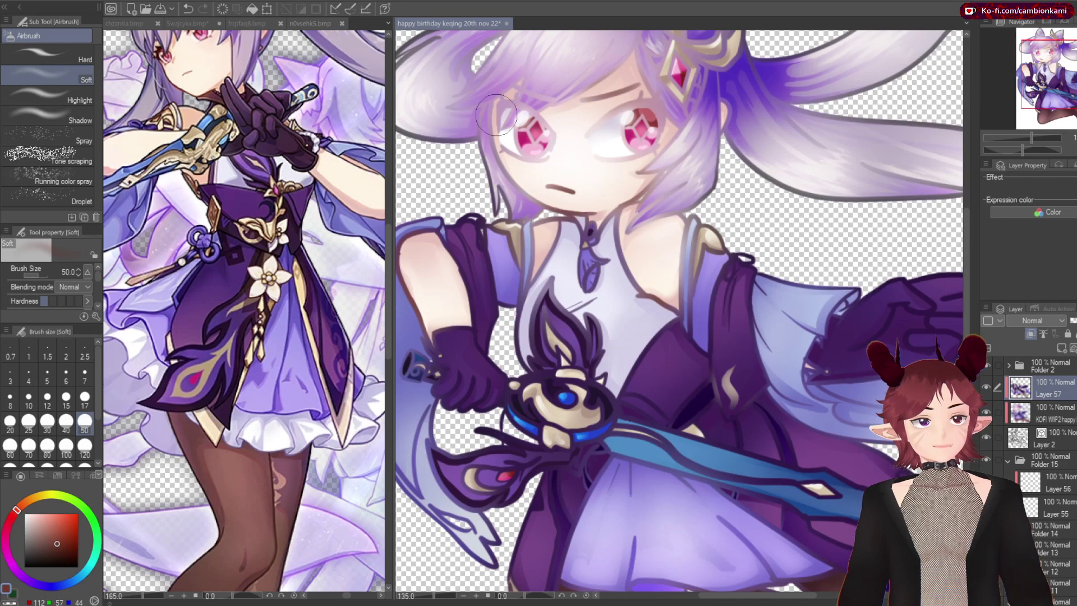
left_click(165, 92)
left_click(622, 274)
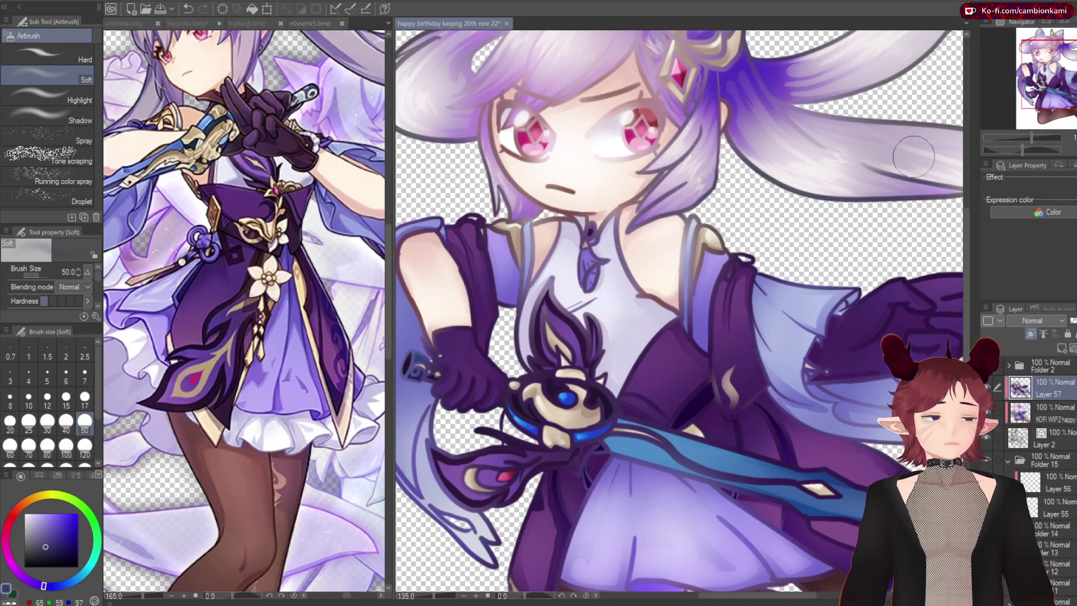
Tint the line art of the hair and darker details with muted indigo, RGB 65, 59, 97, and navy, RGB 26, 23, 58
scroll(621, 273, "down", 3)
left_click_drag(621, 273, 724, 236)
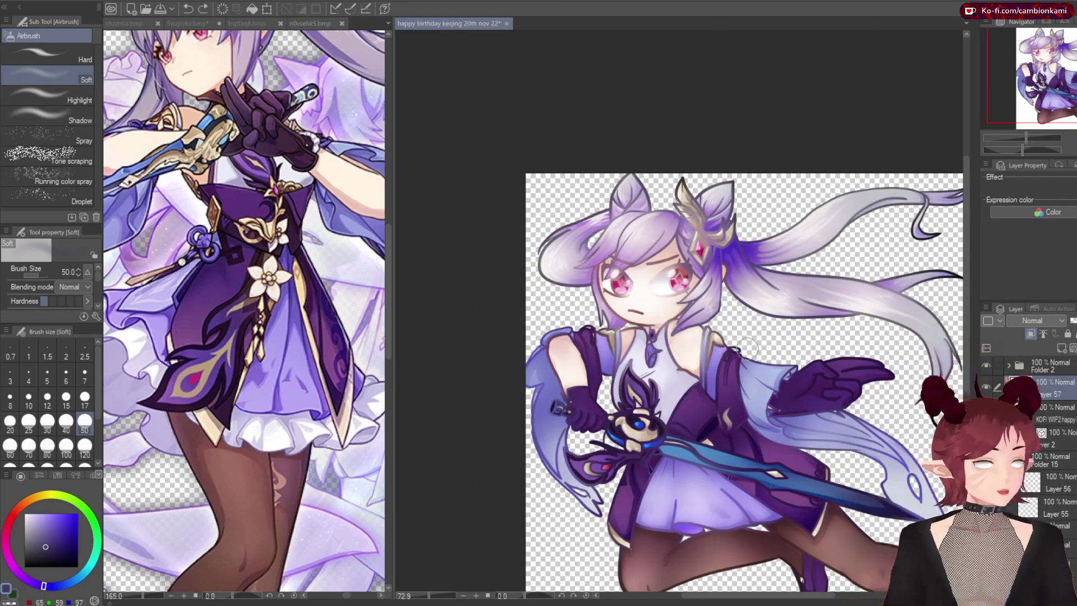
left_click(634, 222, "alt")
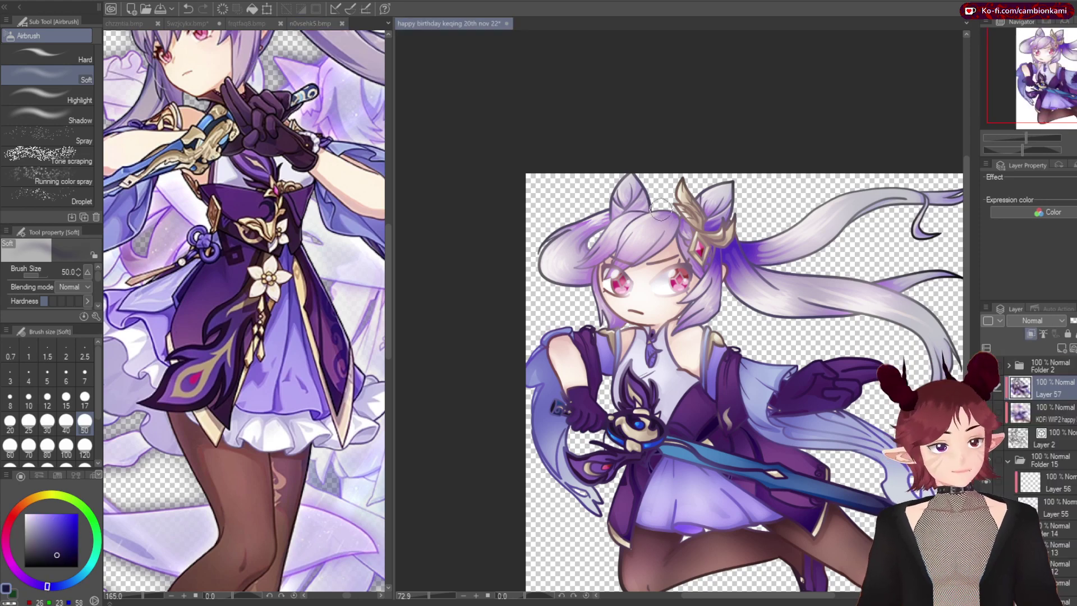
scroll(667, 280, "up", 5)
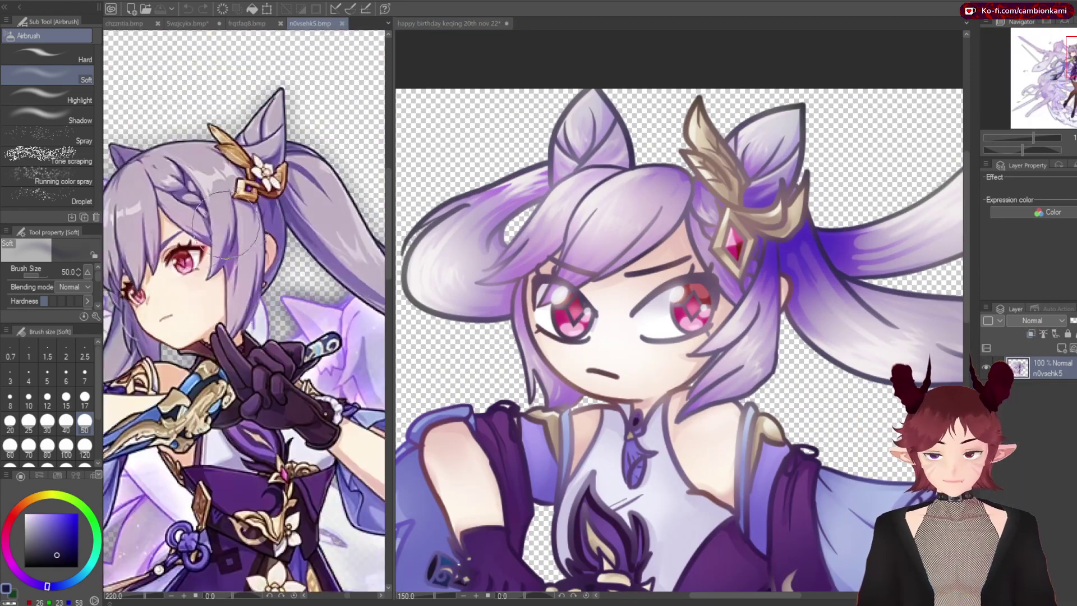
Tint the eye line art with deep red-brown, RGB 83, 24, 5, sampled from the reference eye, and save the illustration
left_click(685, 344, "alt")
scroll(668, 428, "down", 5)
scroll(840, 298, "down", 2)
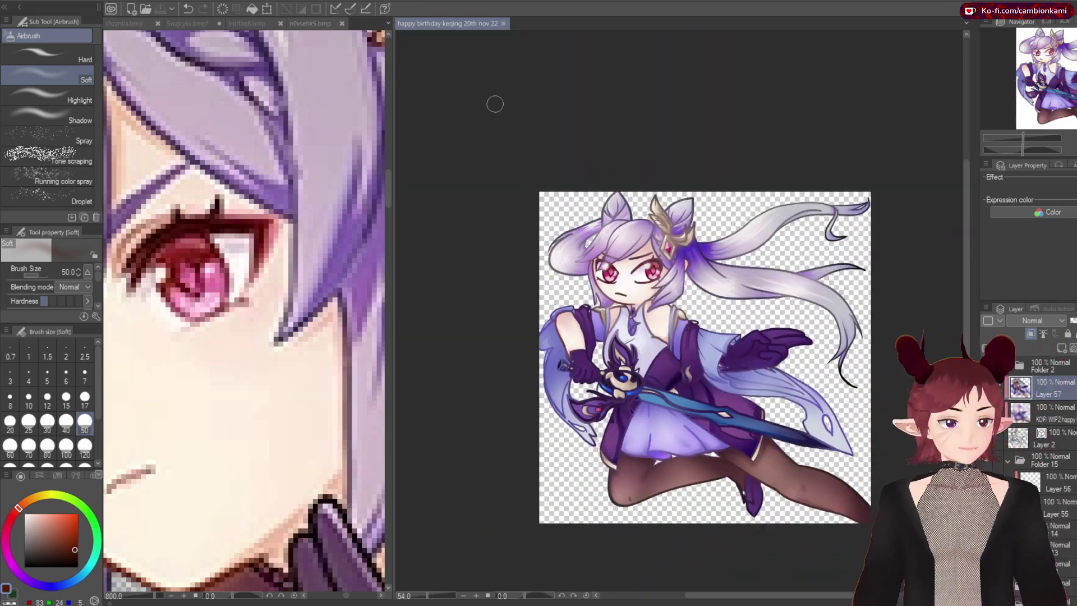
scroll(837, 366, "up", 1)
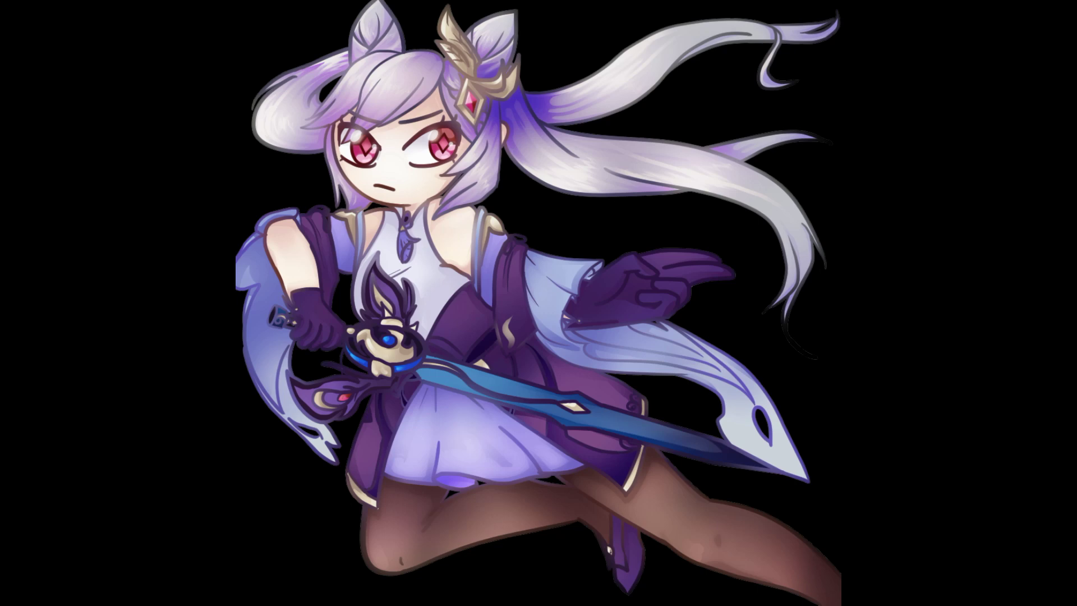